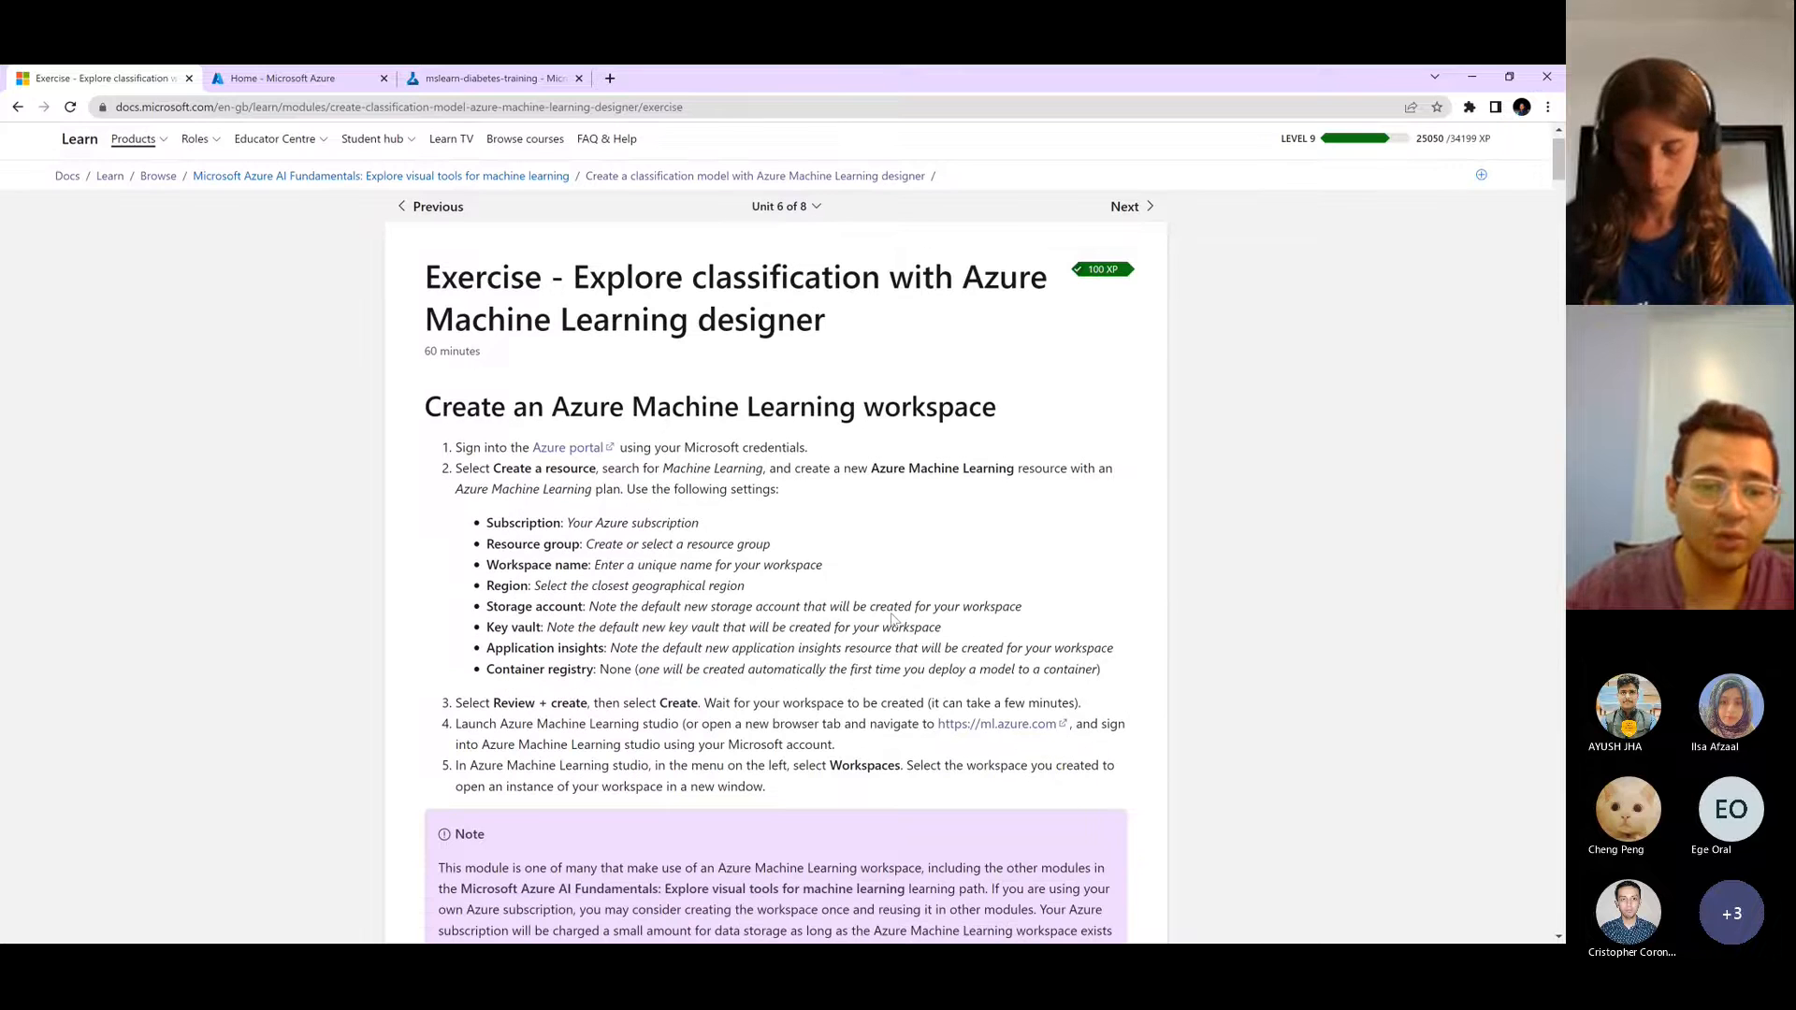
- Review the exercise's instructions for creating an Azure Machine Learning workspace and glance at the Azure portal home page
scroll(471, 718, down, 1)
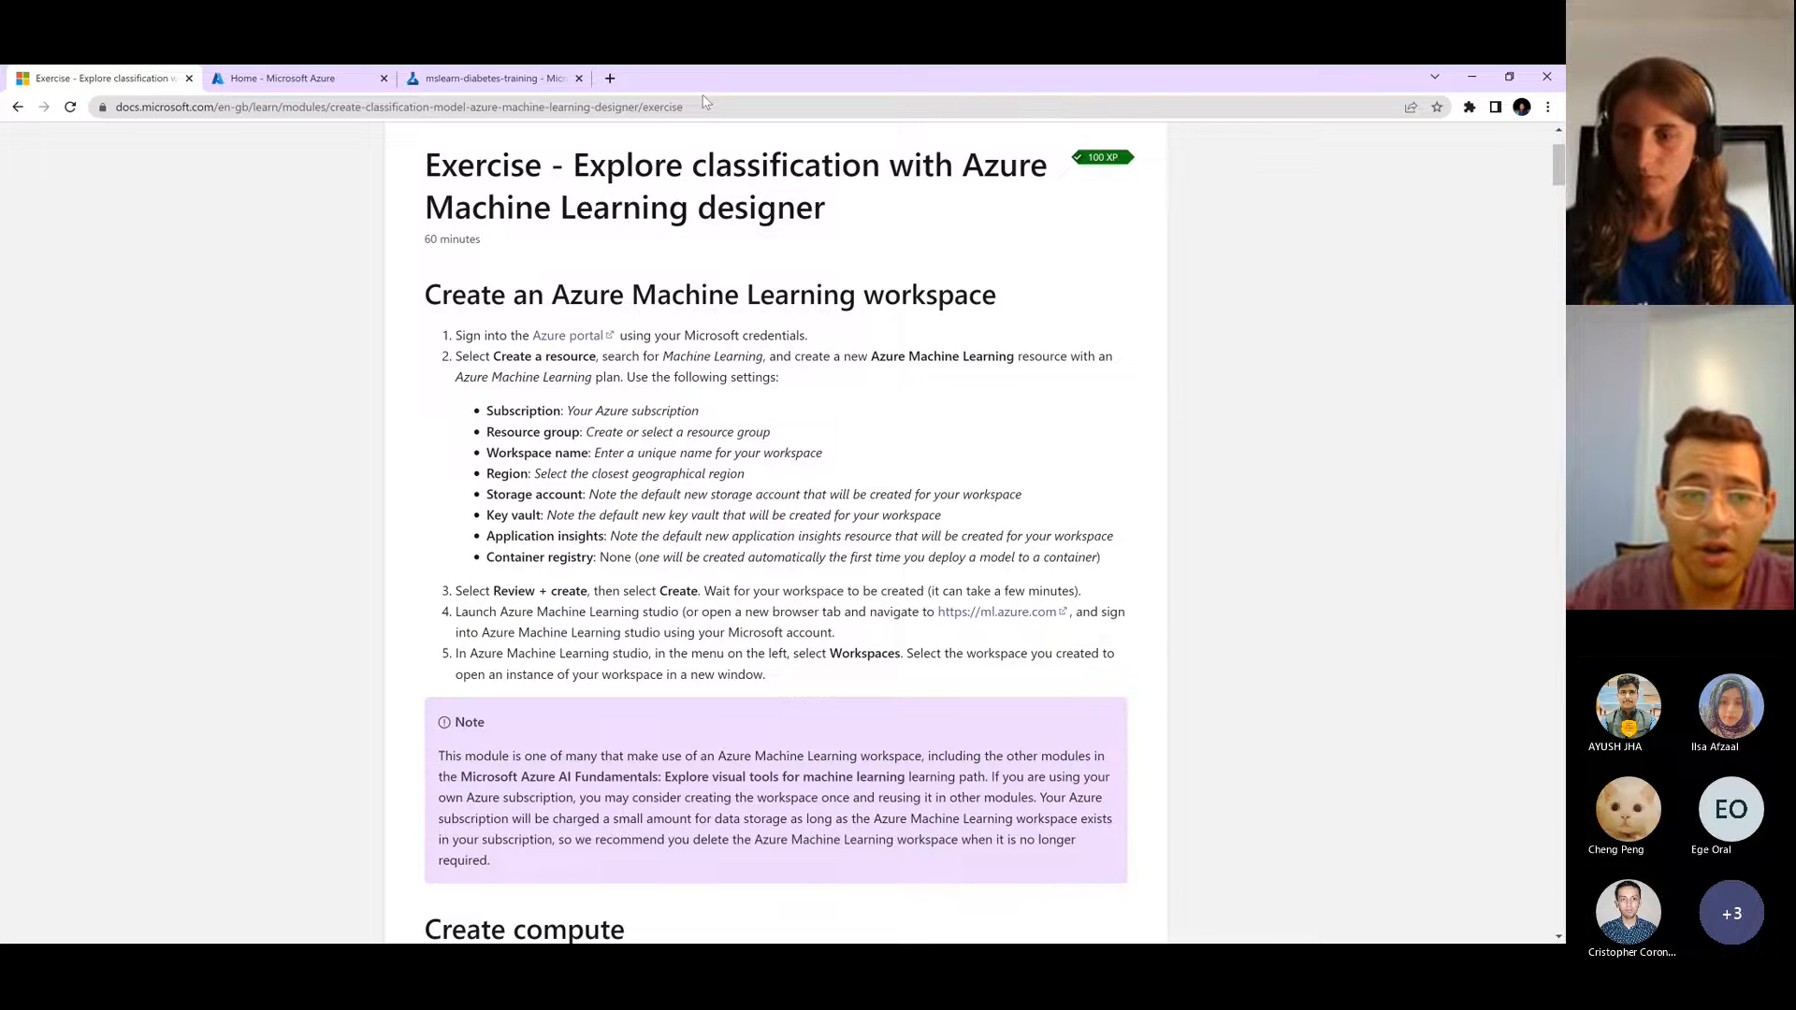
click(280, 77)
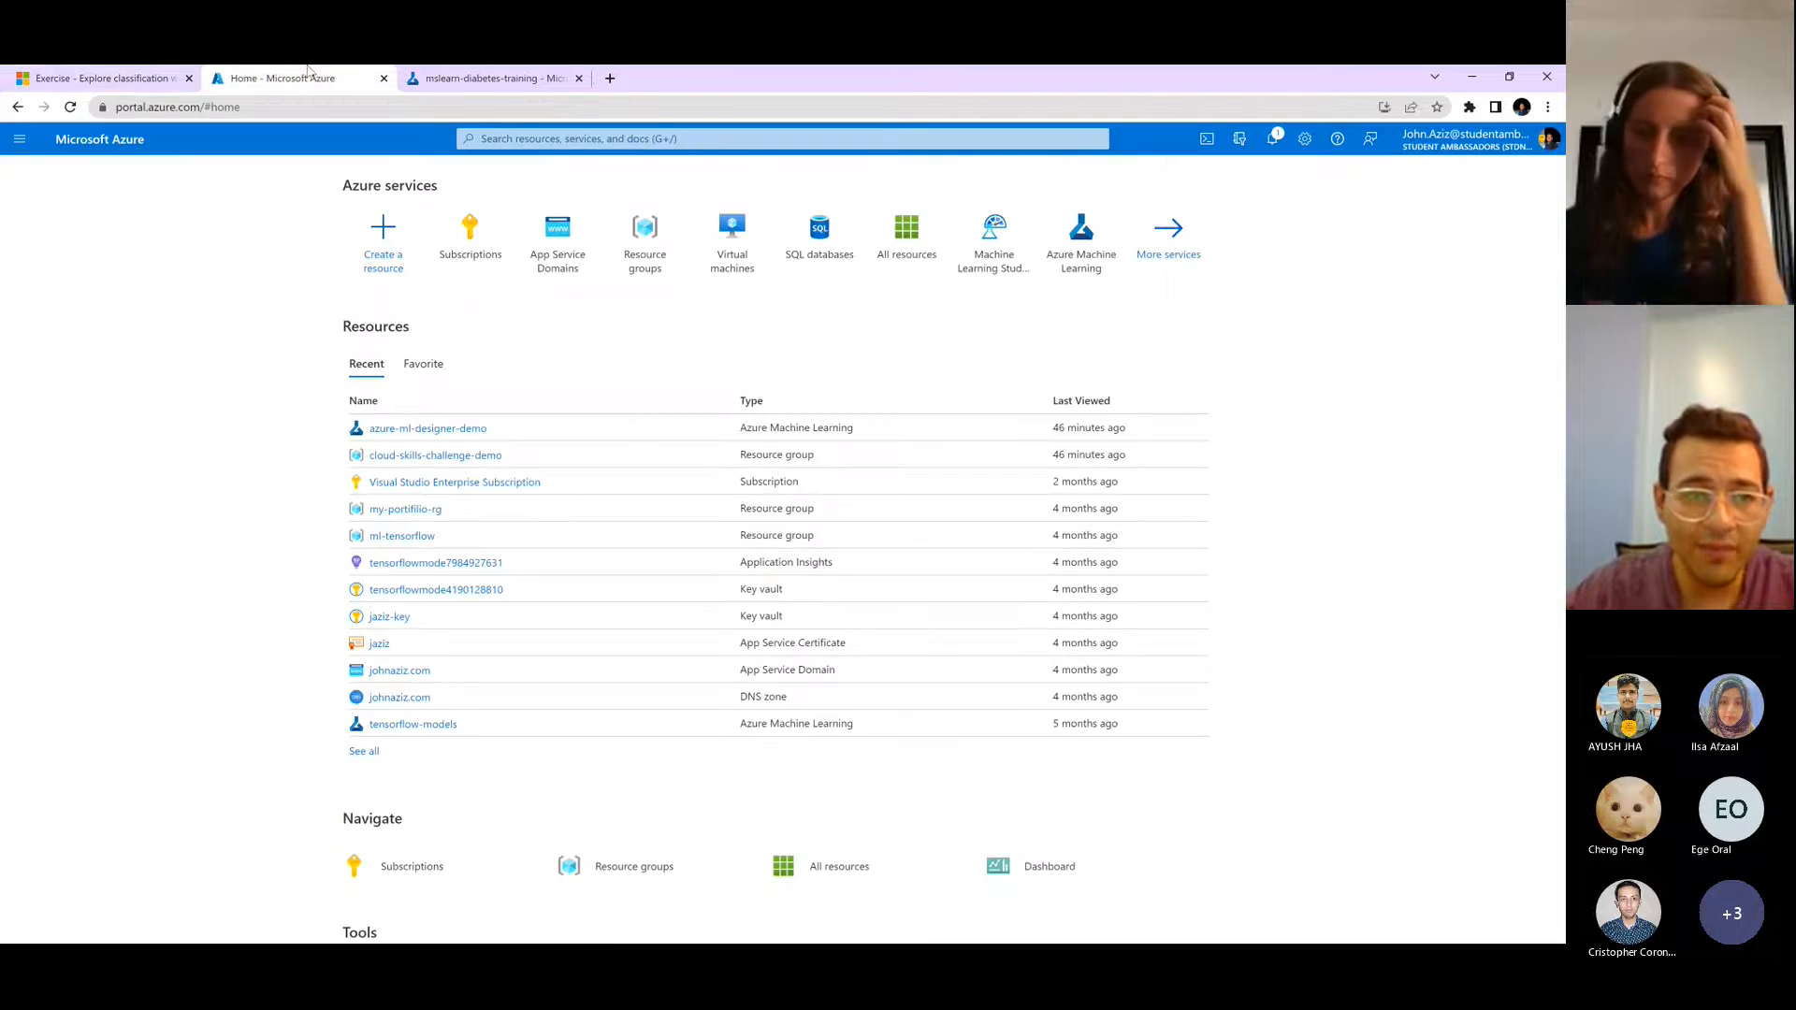
click(14, 78)
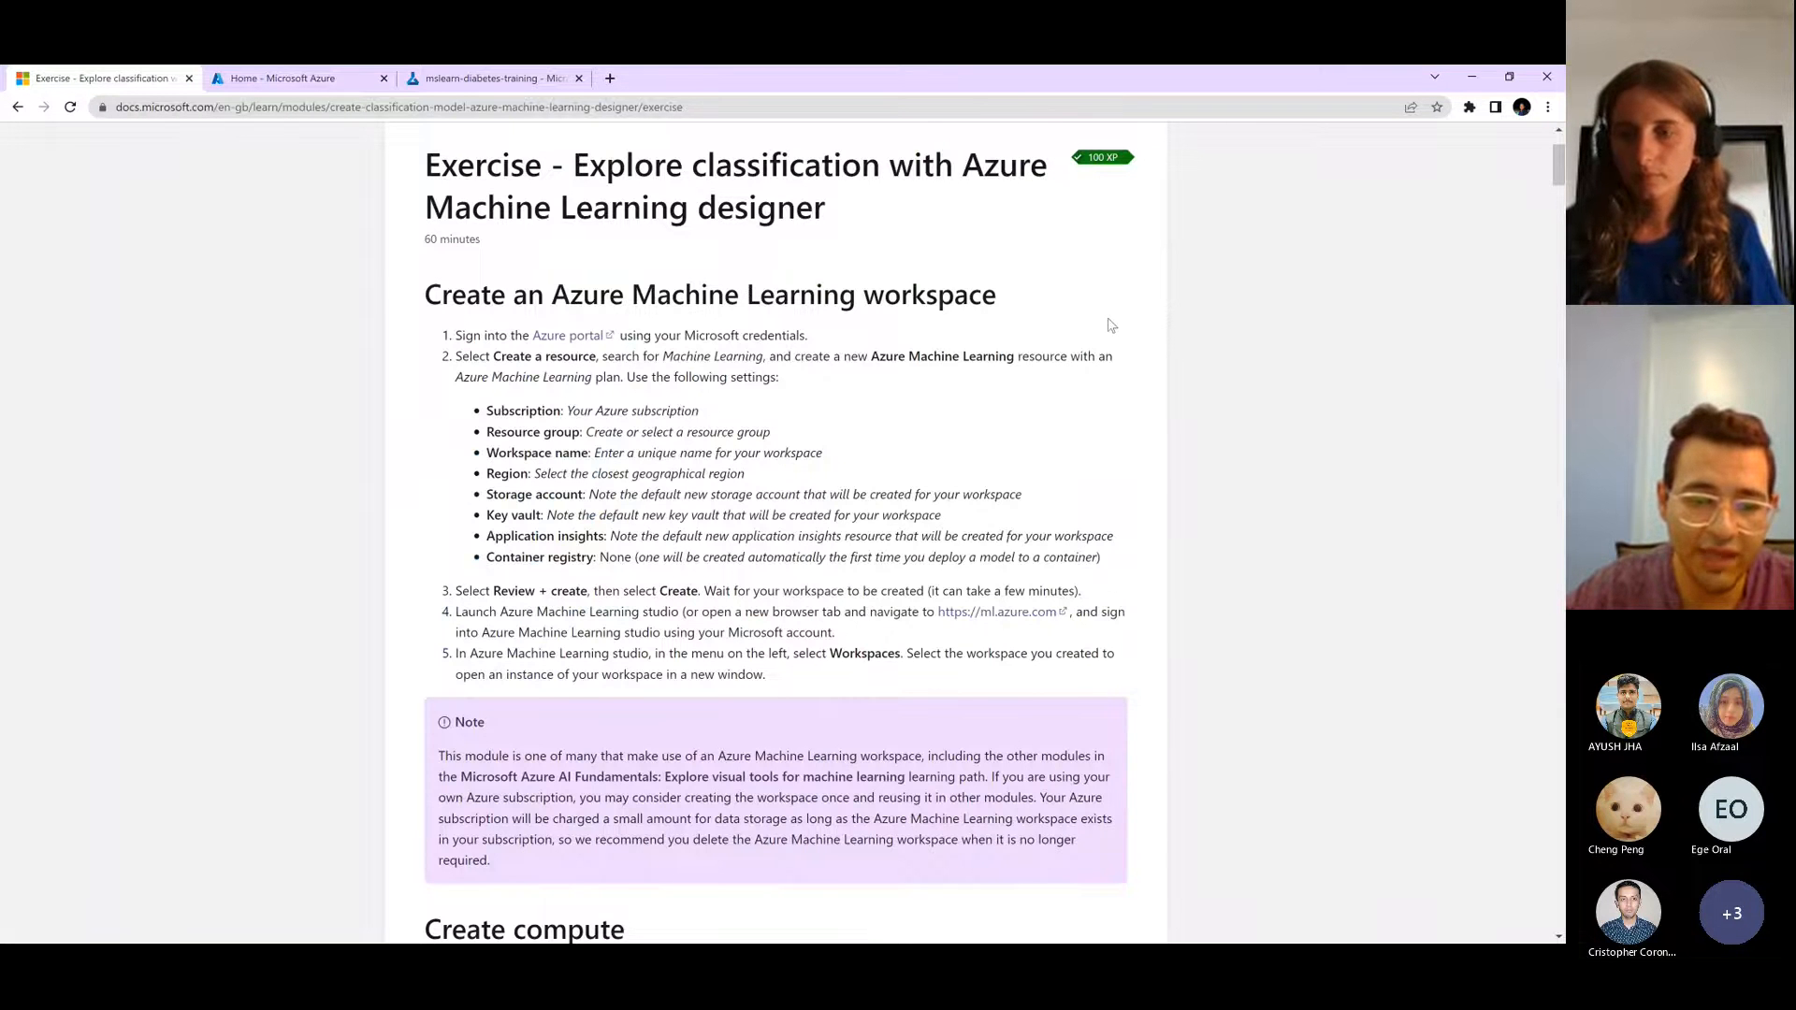
scroll(824, 376, down, 2)
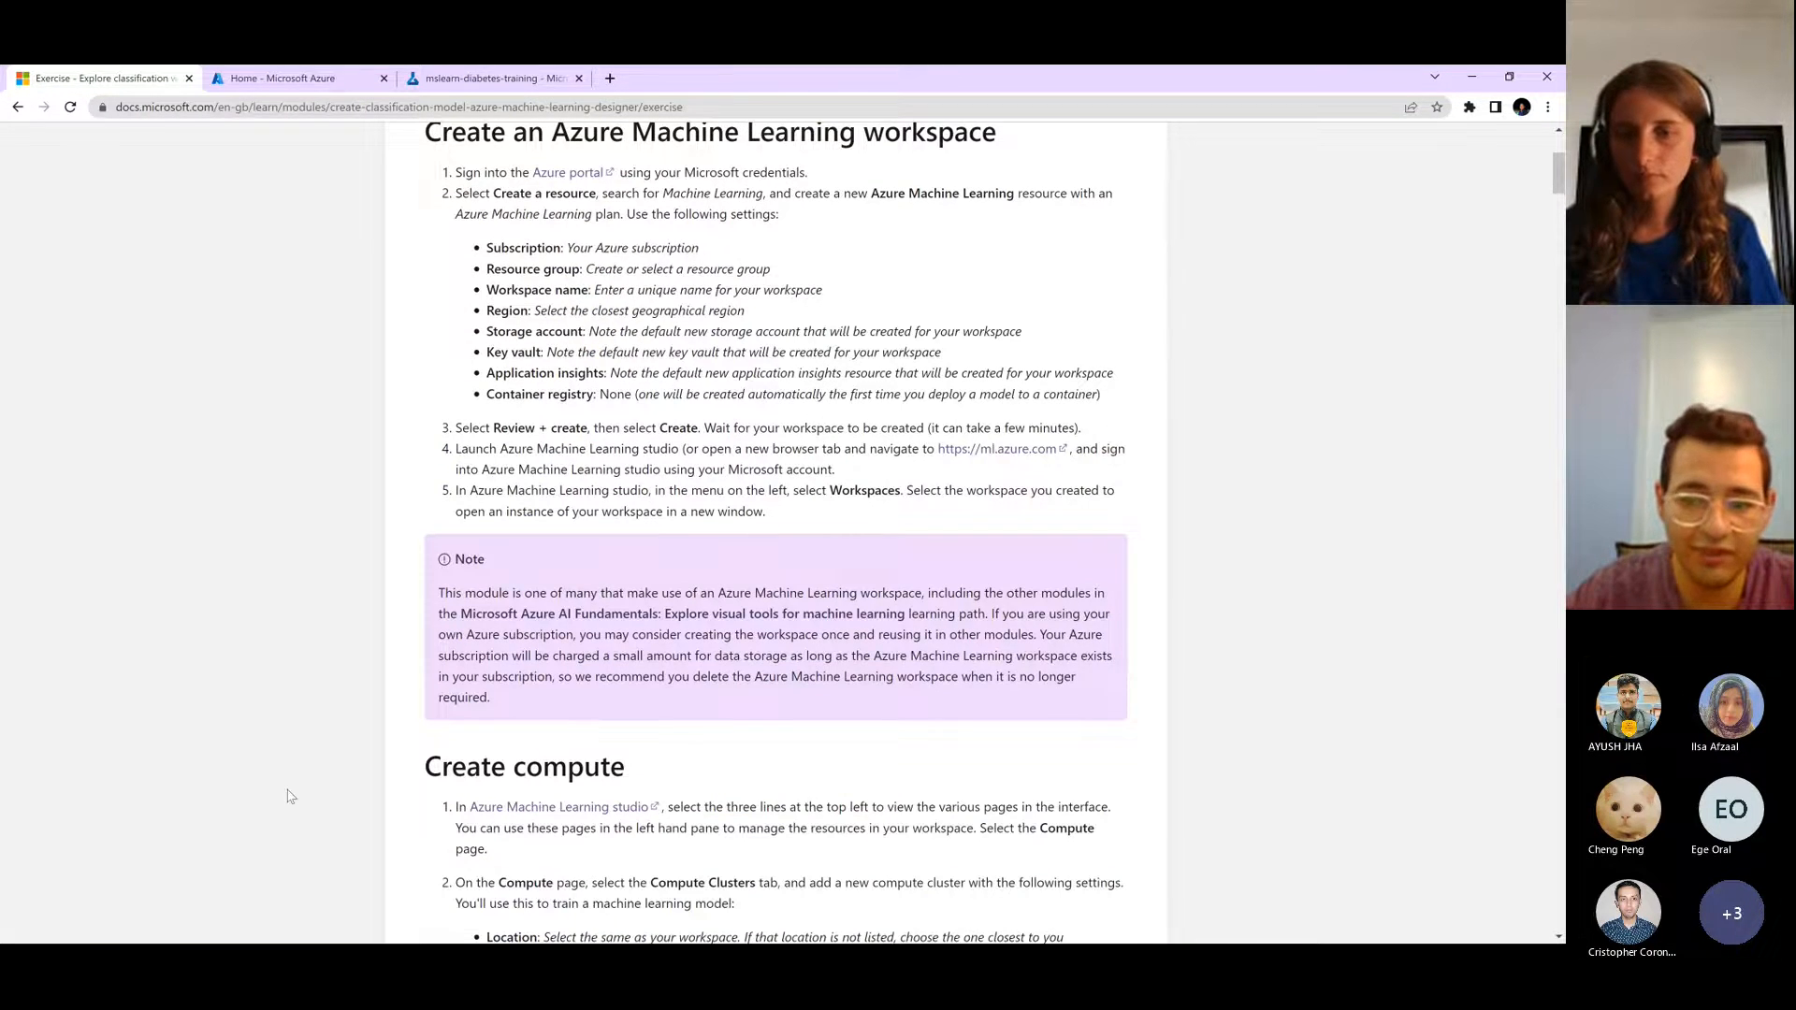
scroll(718, 389, up, 1)
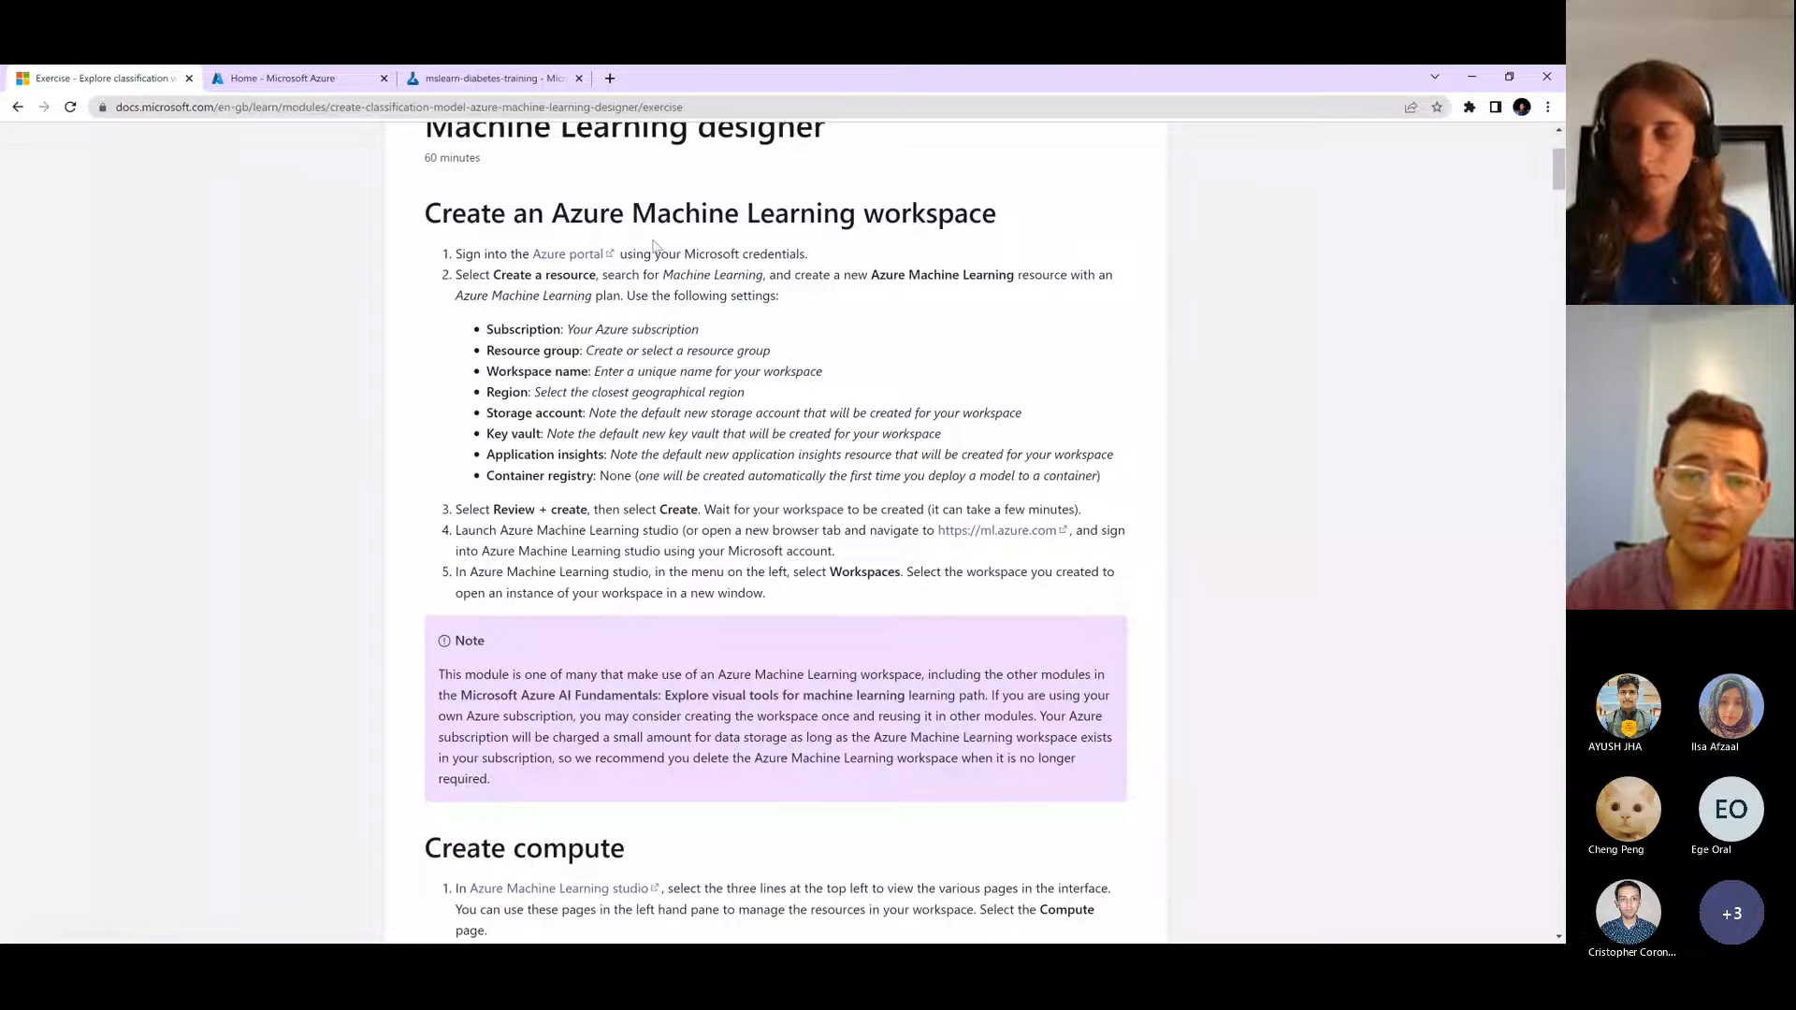
- Open the azure-ml-designer-demo workspace from the cloud-skills-challenge-demo resource group in the Azure portal
click(349, 77)
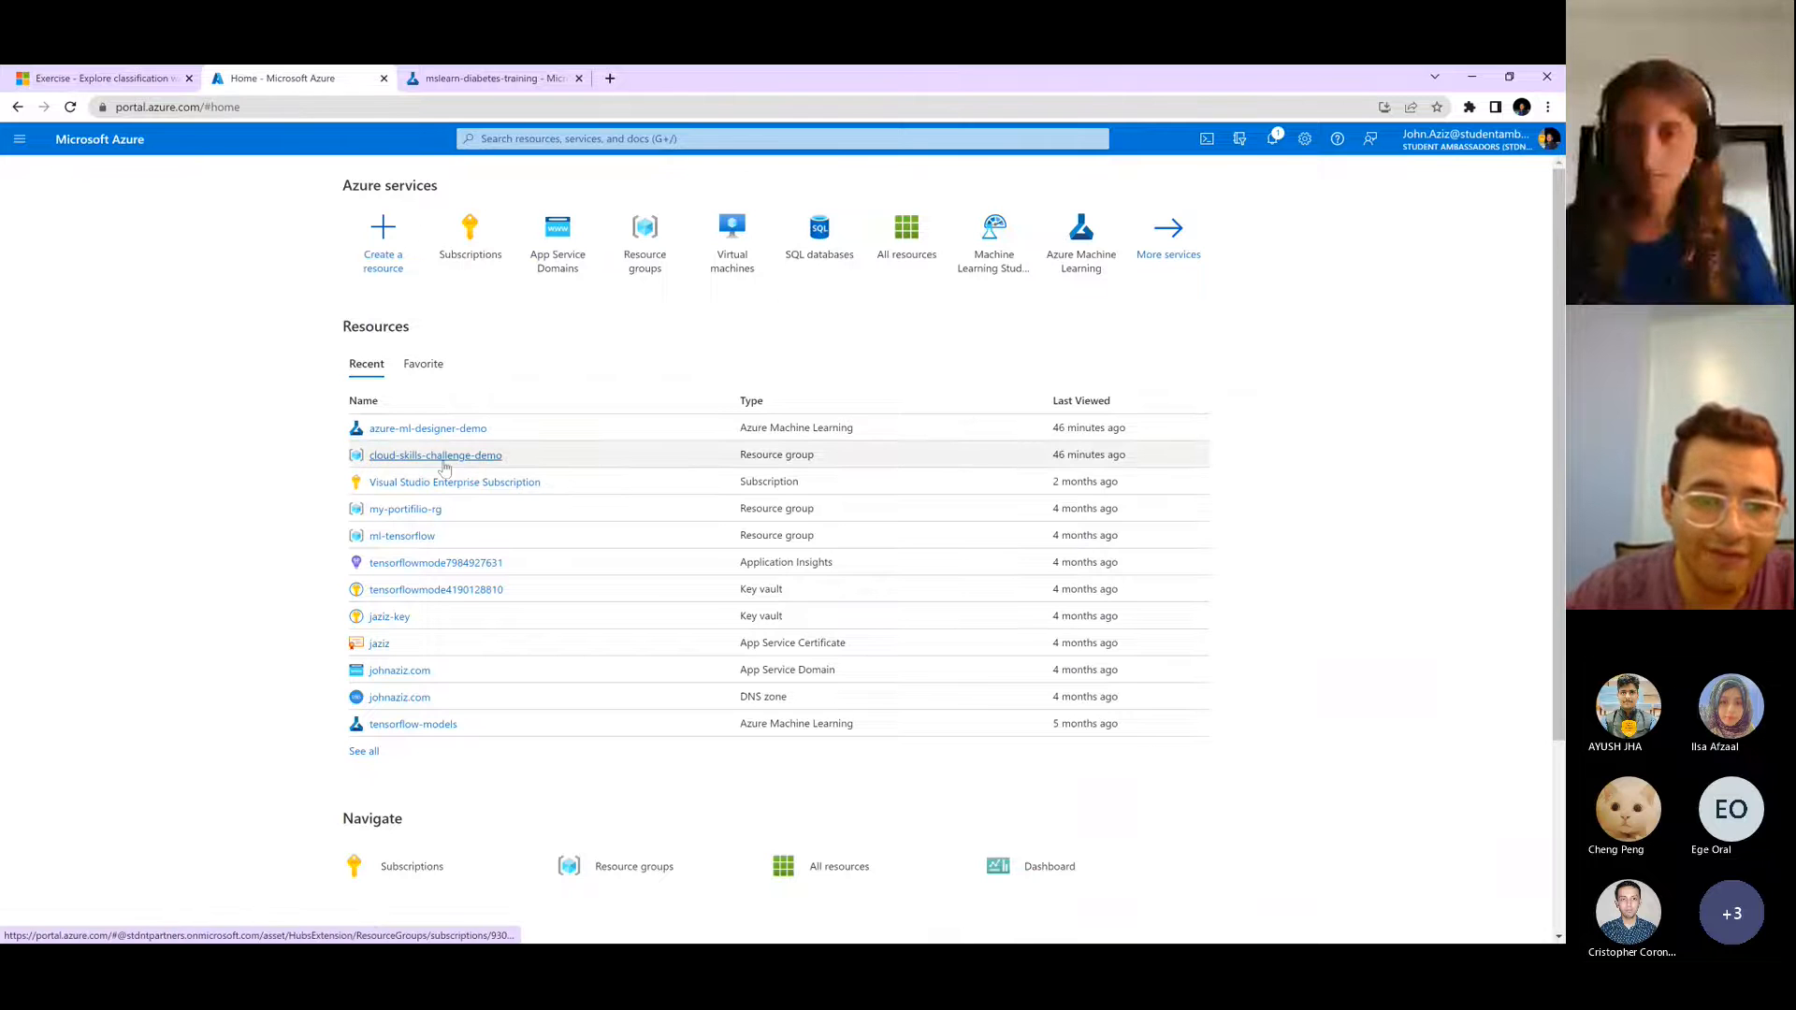
mouse_move(397, 462)
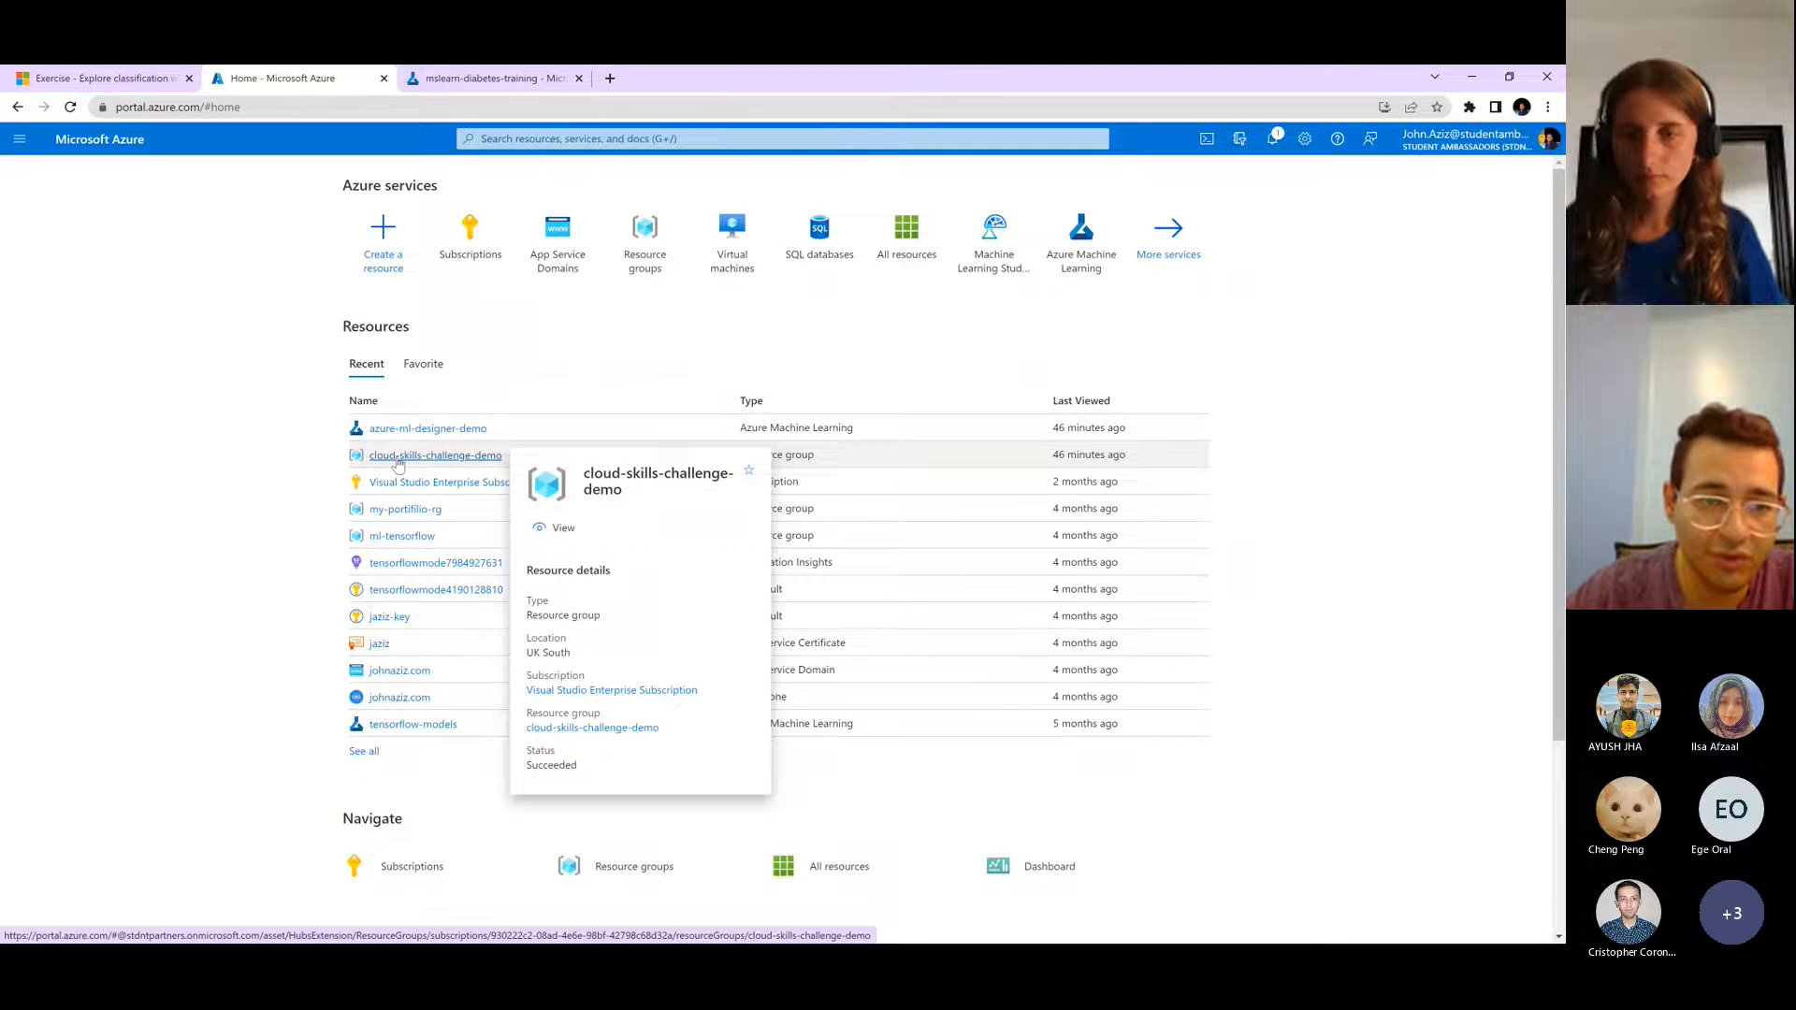
click(397, 457)
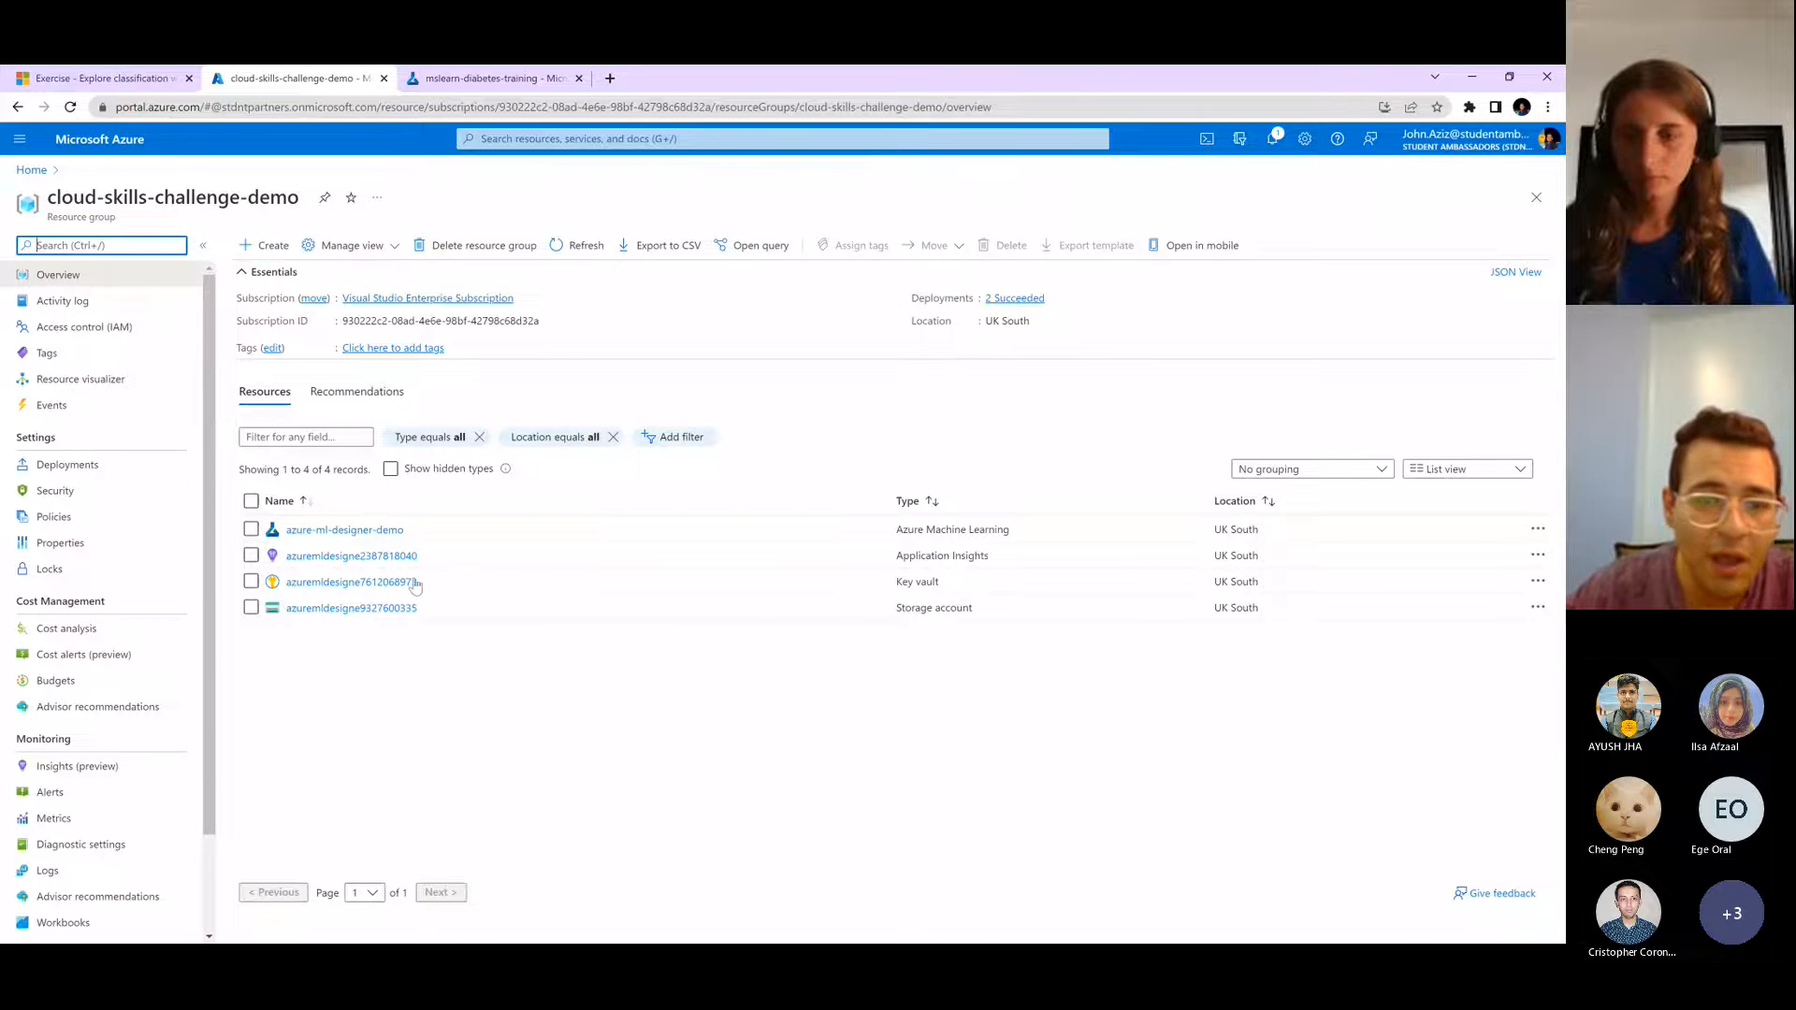
click(326, 535)
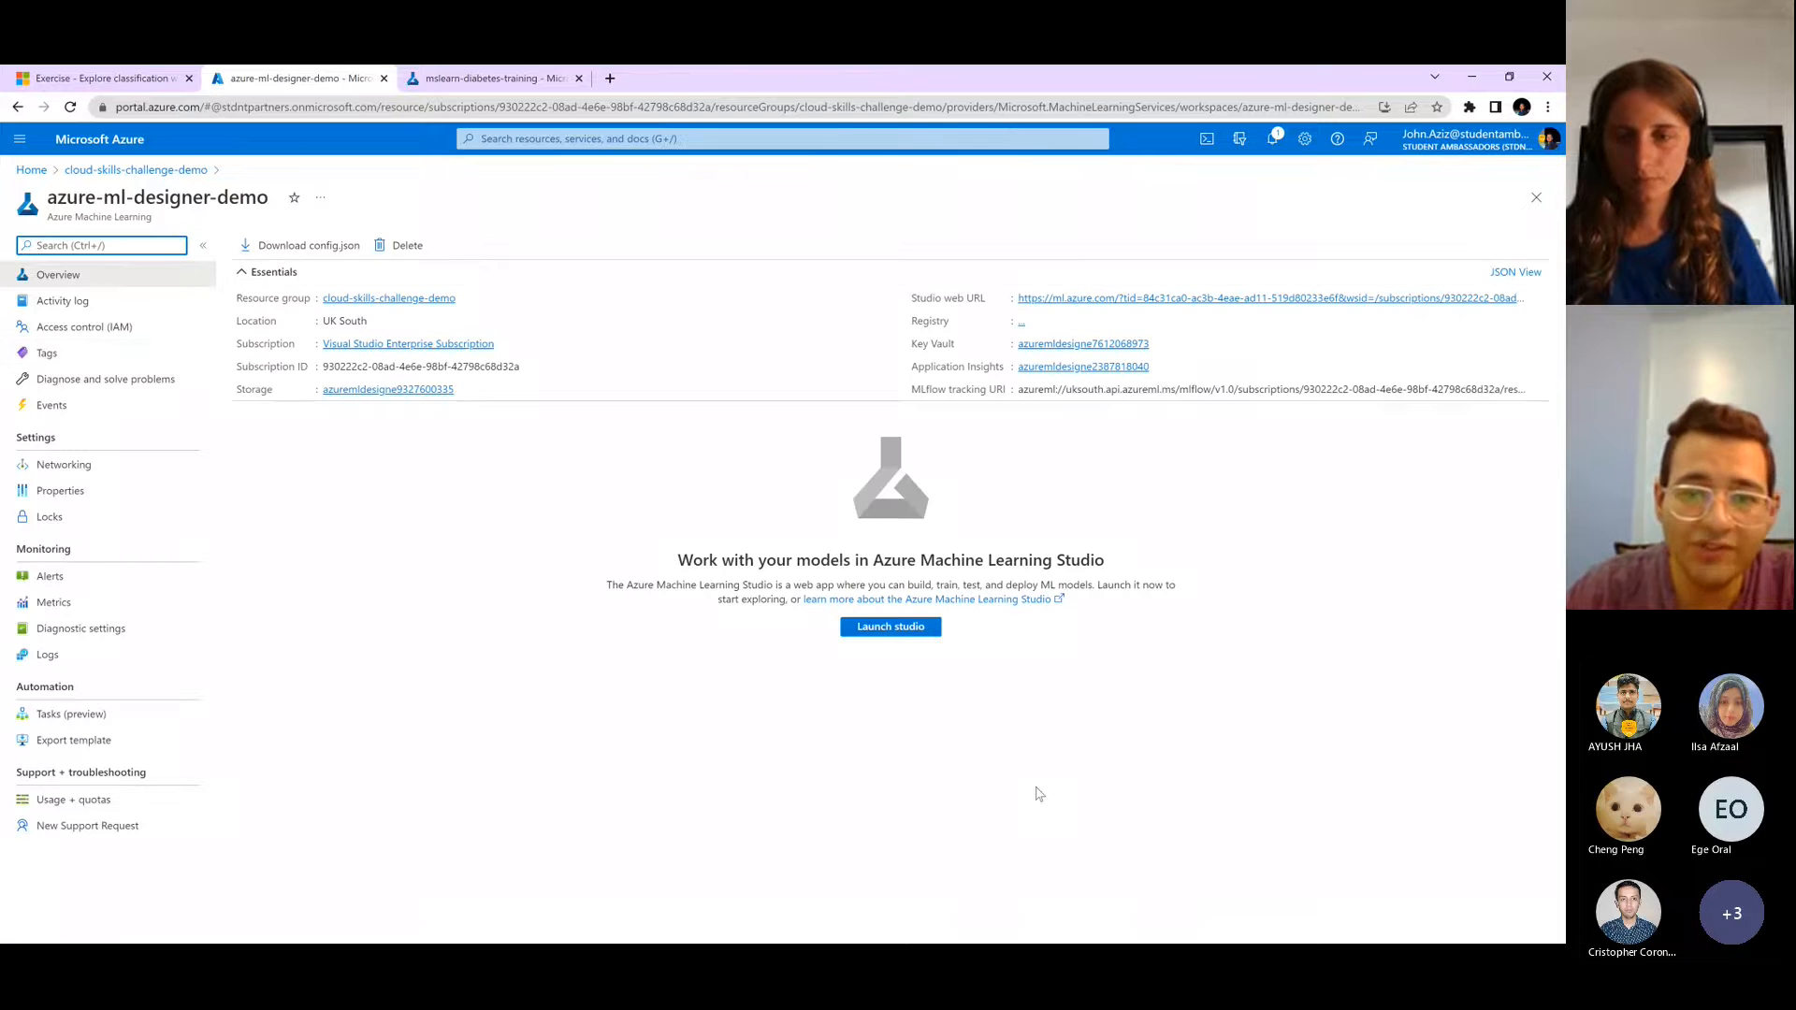
- Open the workspace in Azure Machine Learning Studio through its studio web URL and place it beside the exercise page
click(1053, 298)
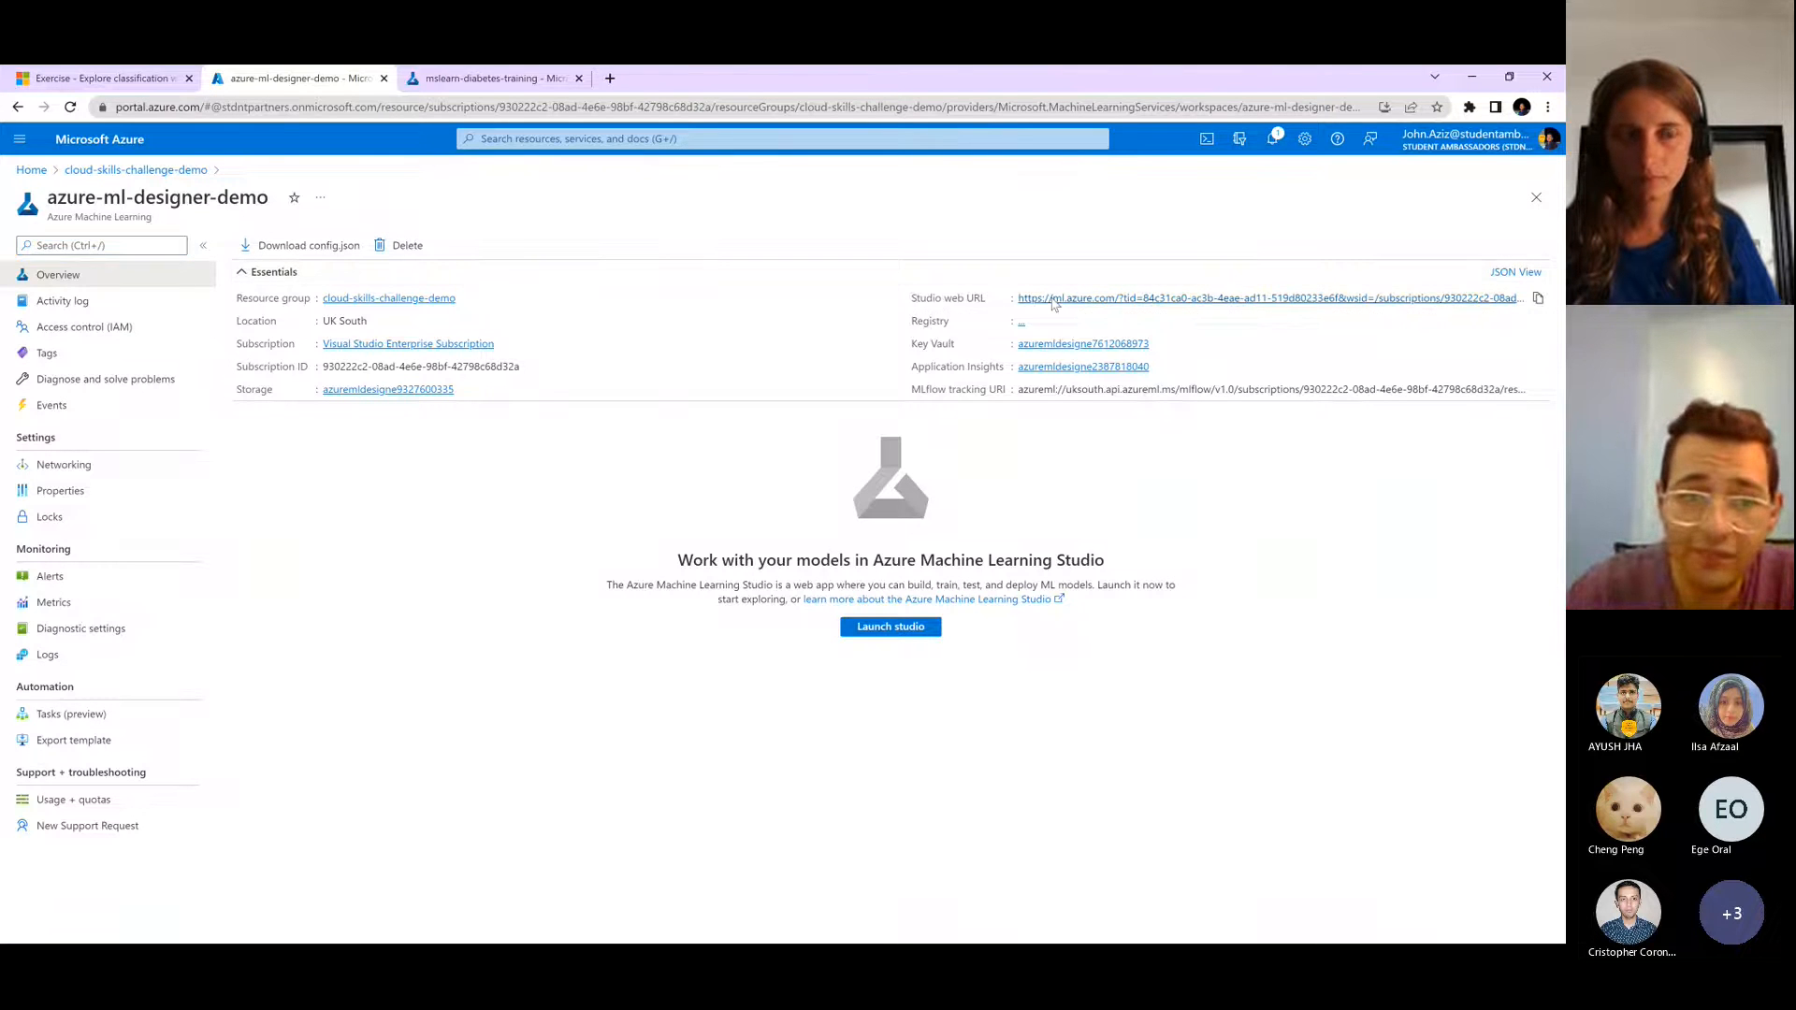
click(314, 79)
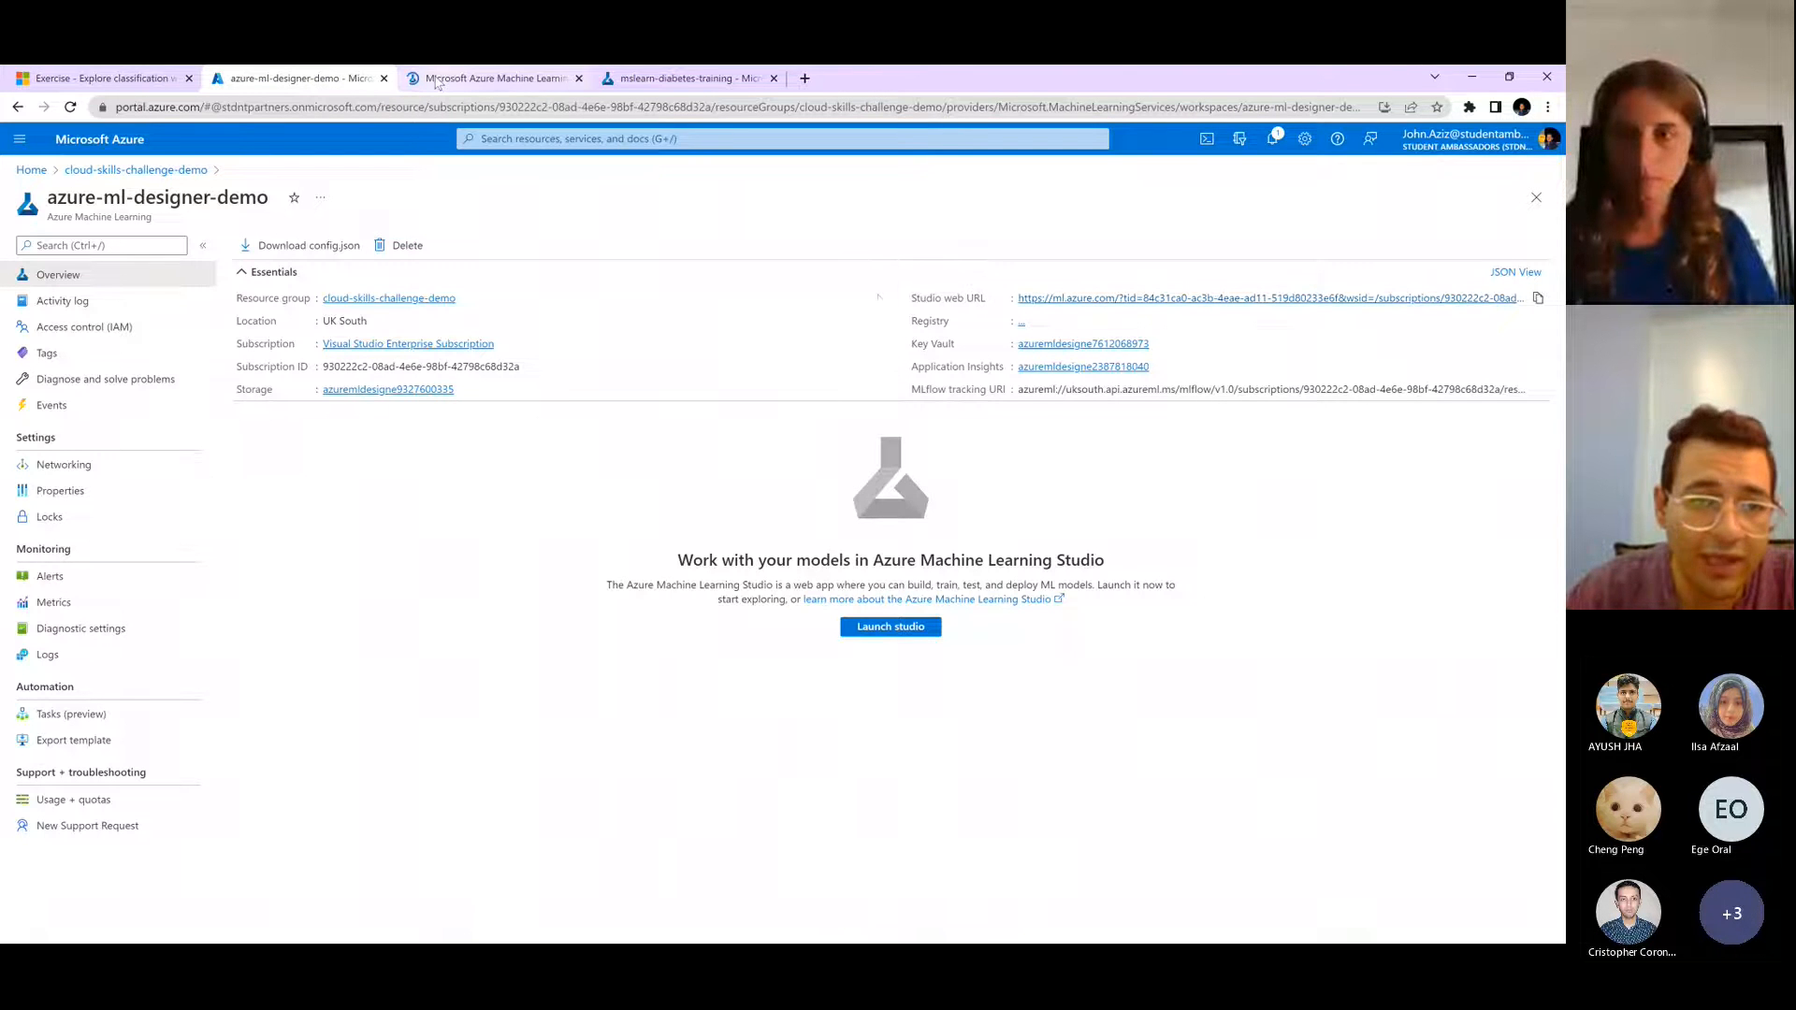
drag(438, 79, 323, 80)
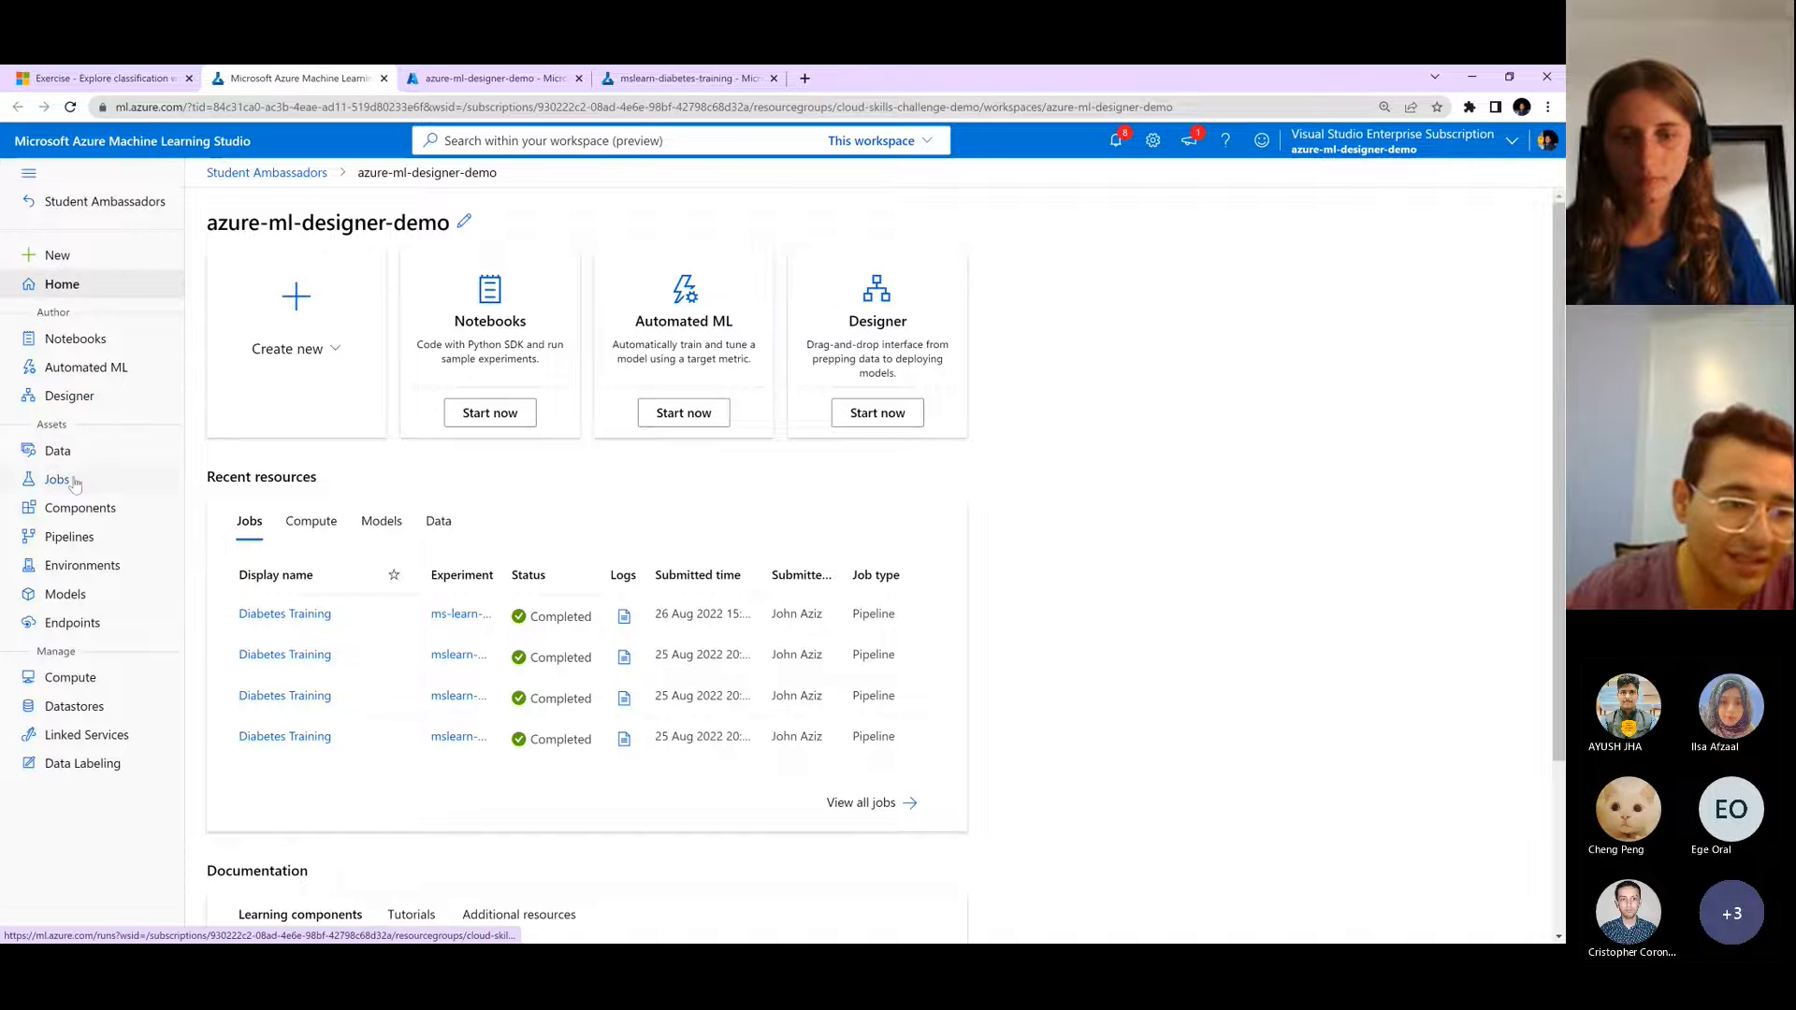
- View the workspace's compute clusters and compare them with the exercise's instructions for creating compute
click(121, 680)
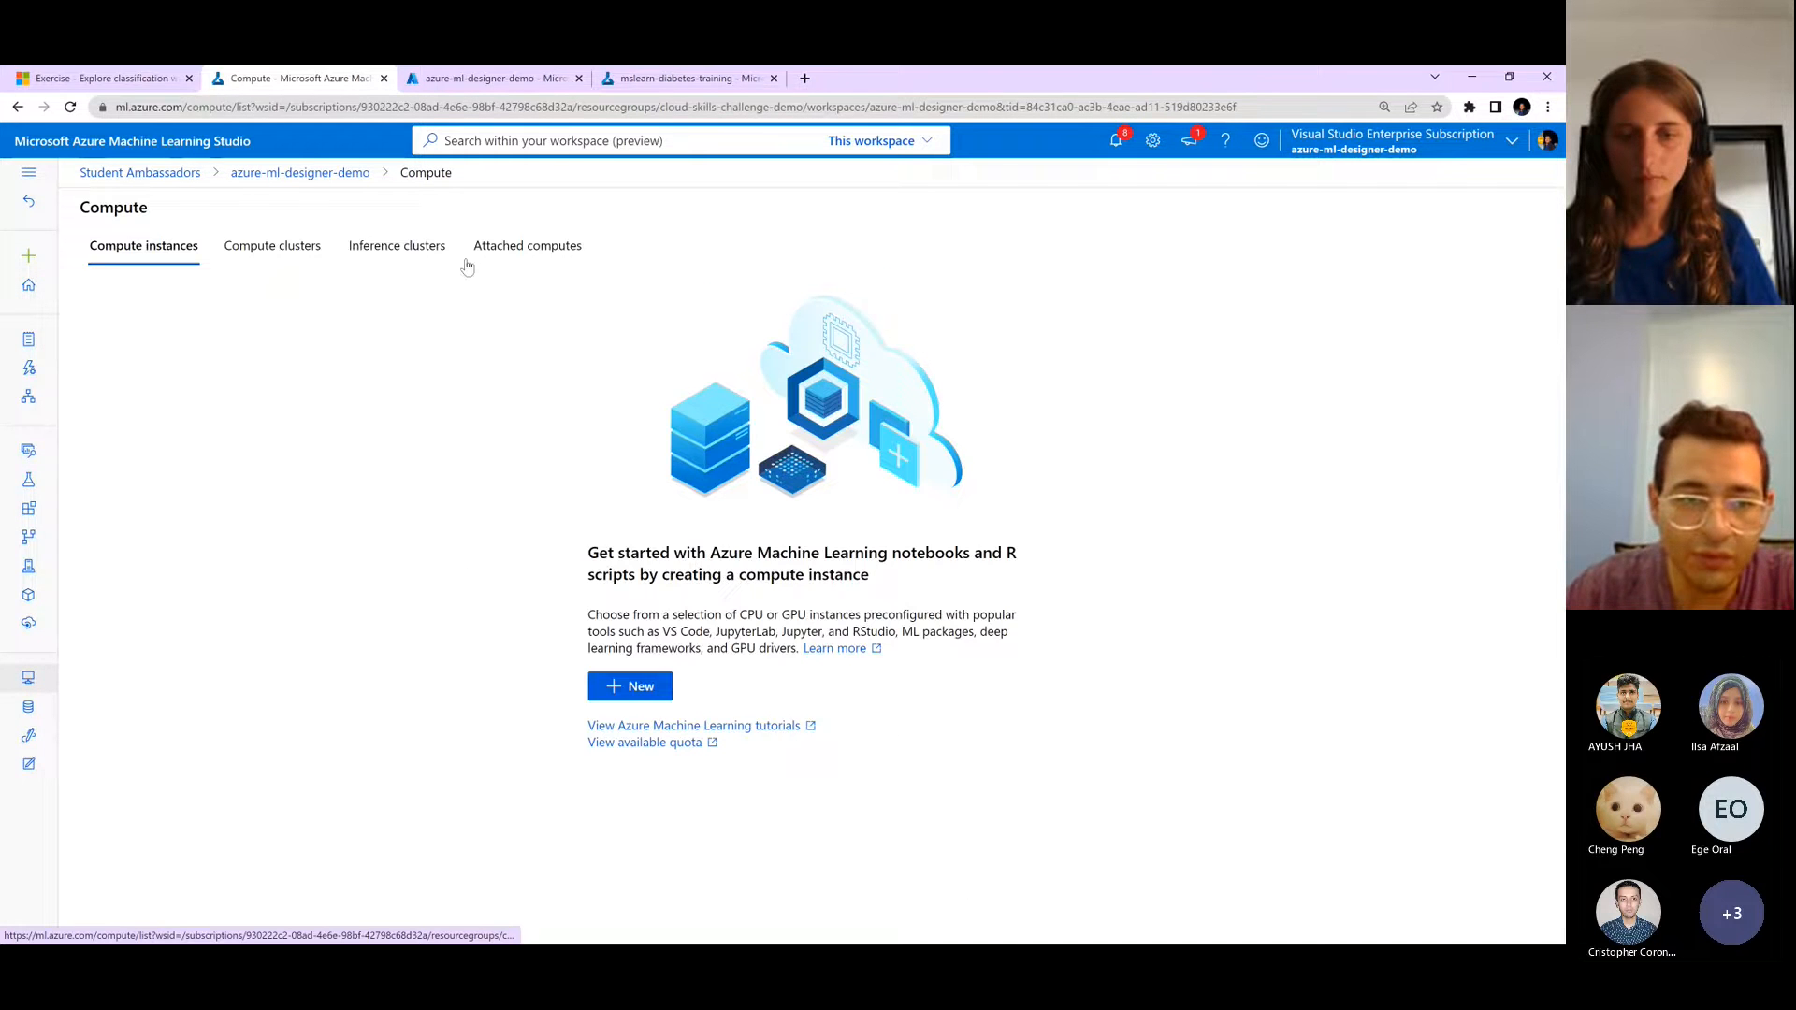
click(291, 253)
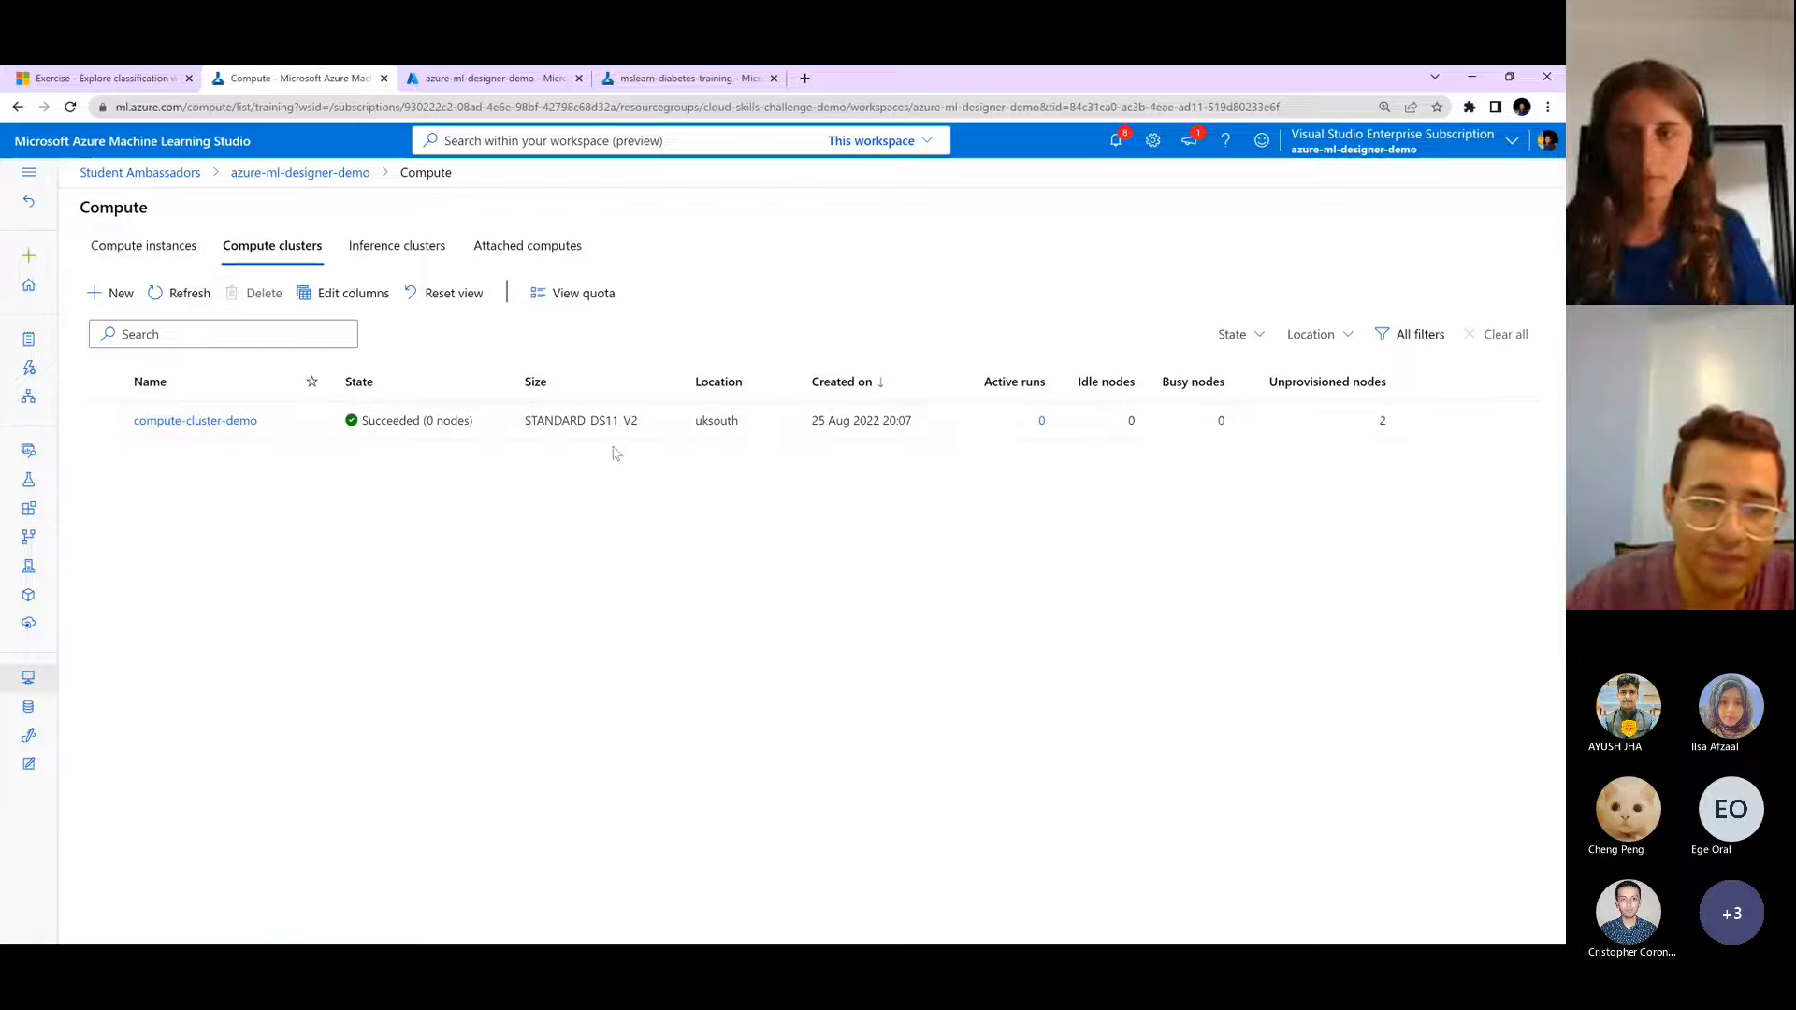
click(101, 75)
scroll(486, 288, down, 6)
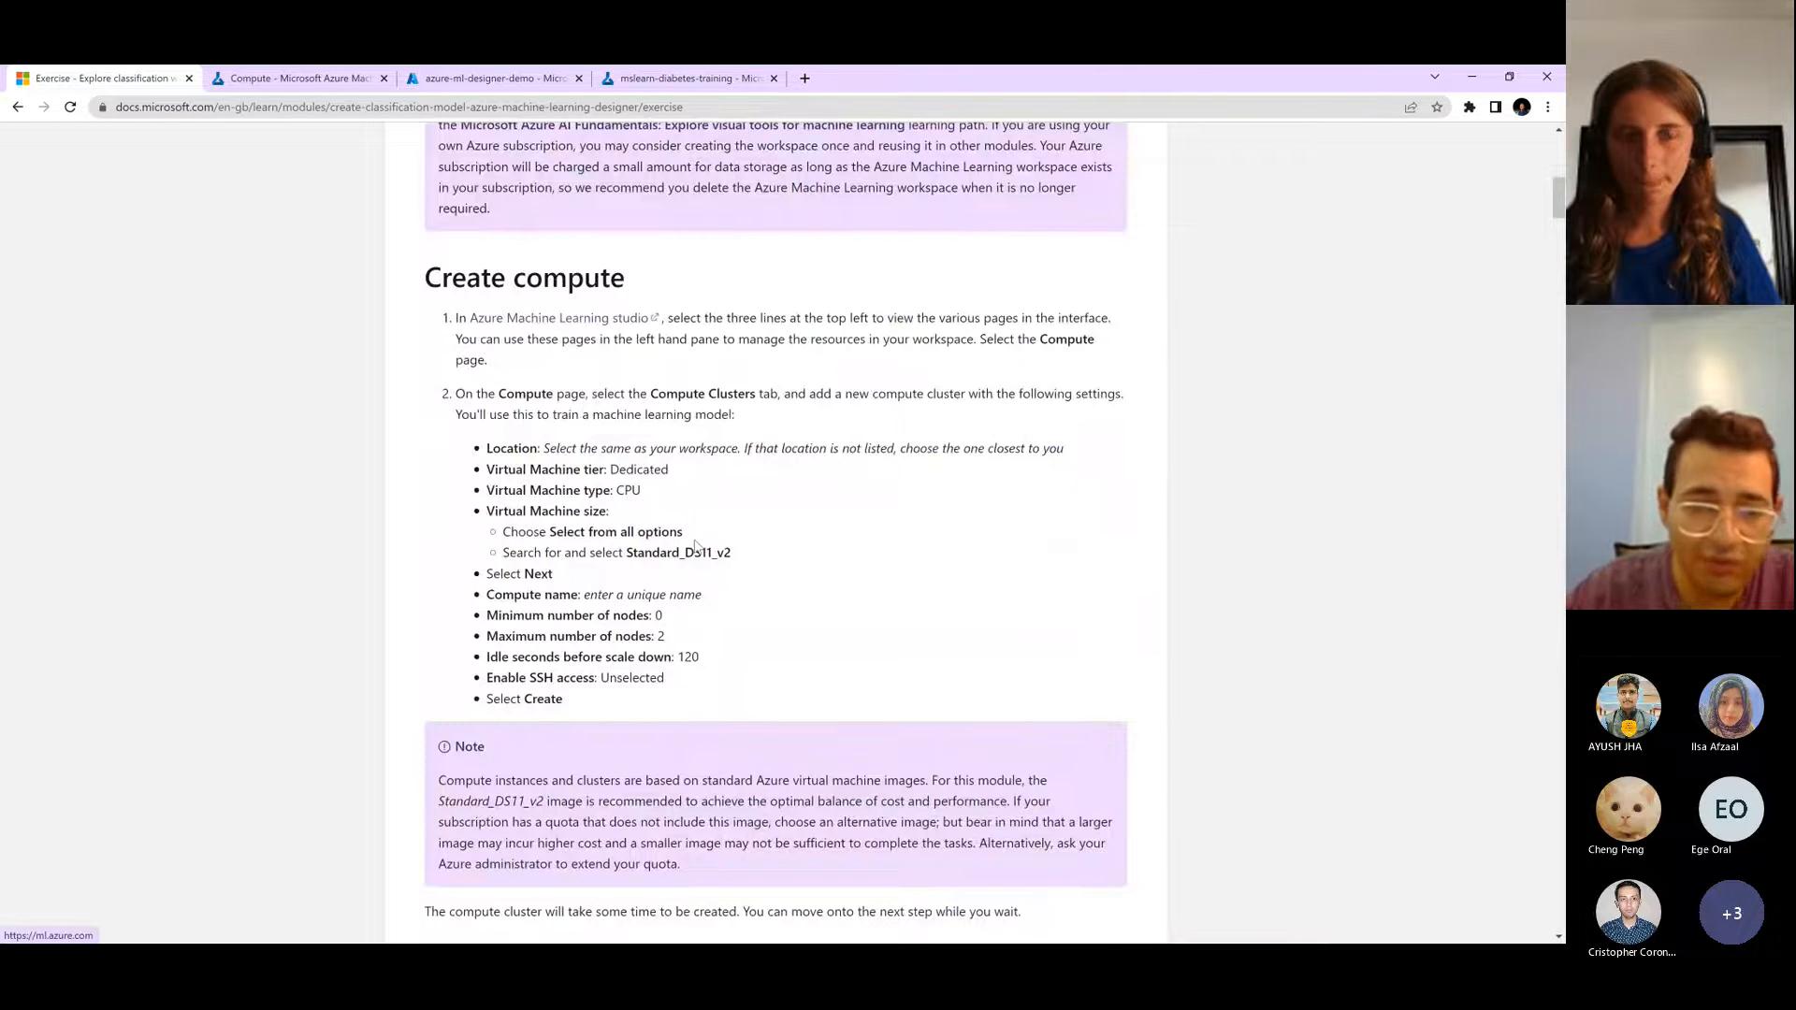
click(240, 75)
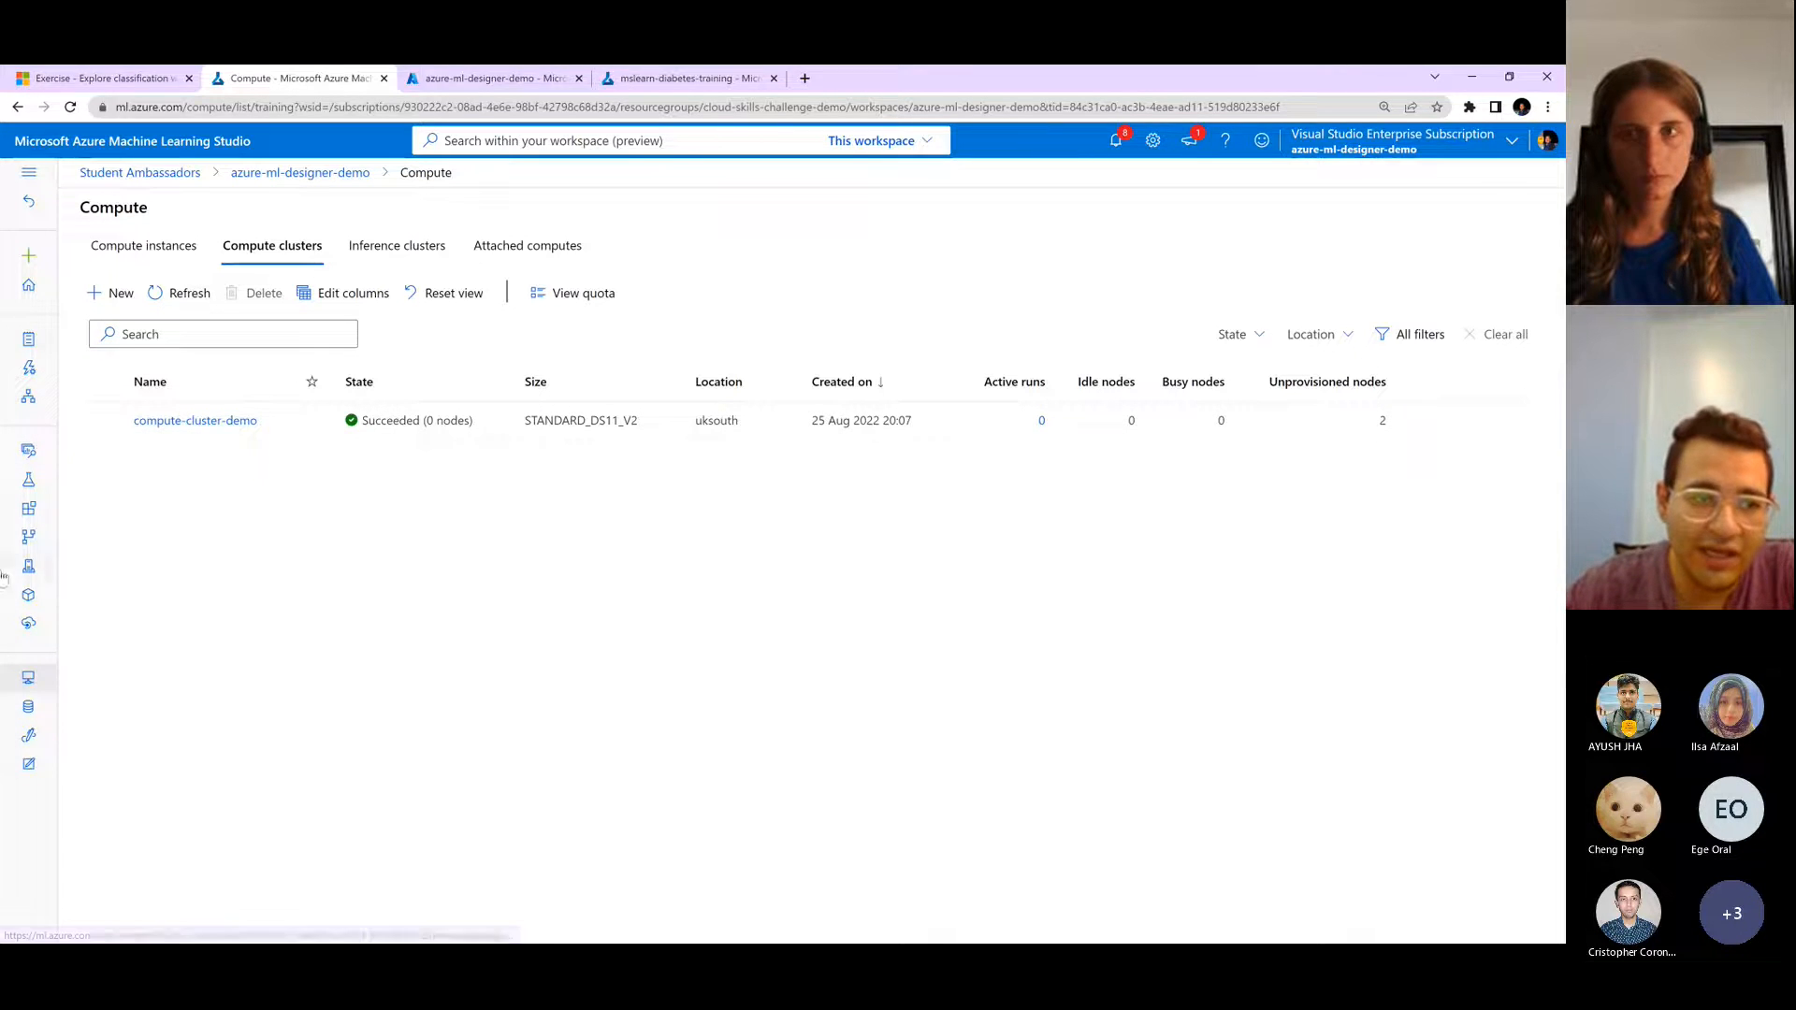
- Open the studio's Designer page and read the exercise's instructions for creating a pipeline in Designer
click(29, 401)
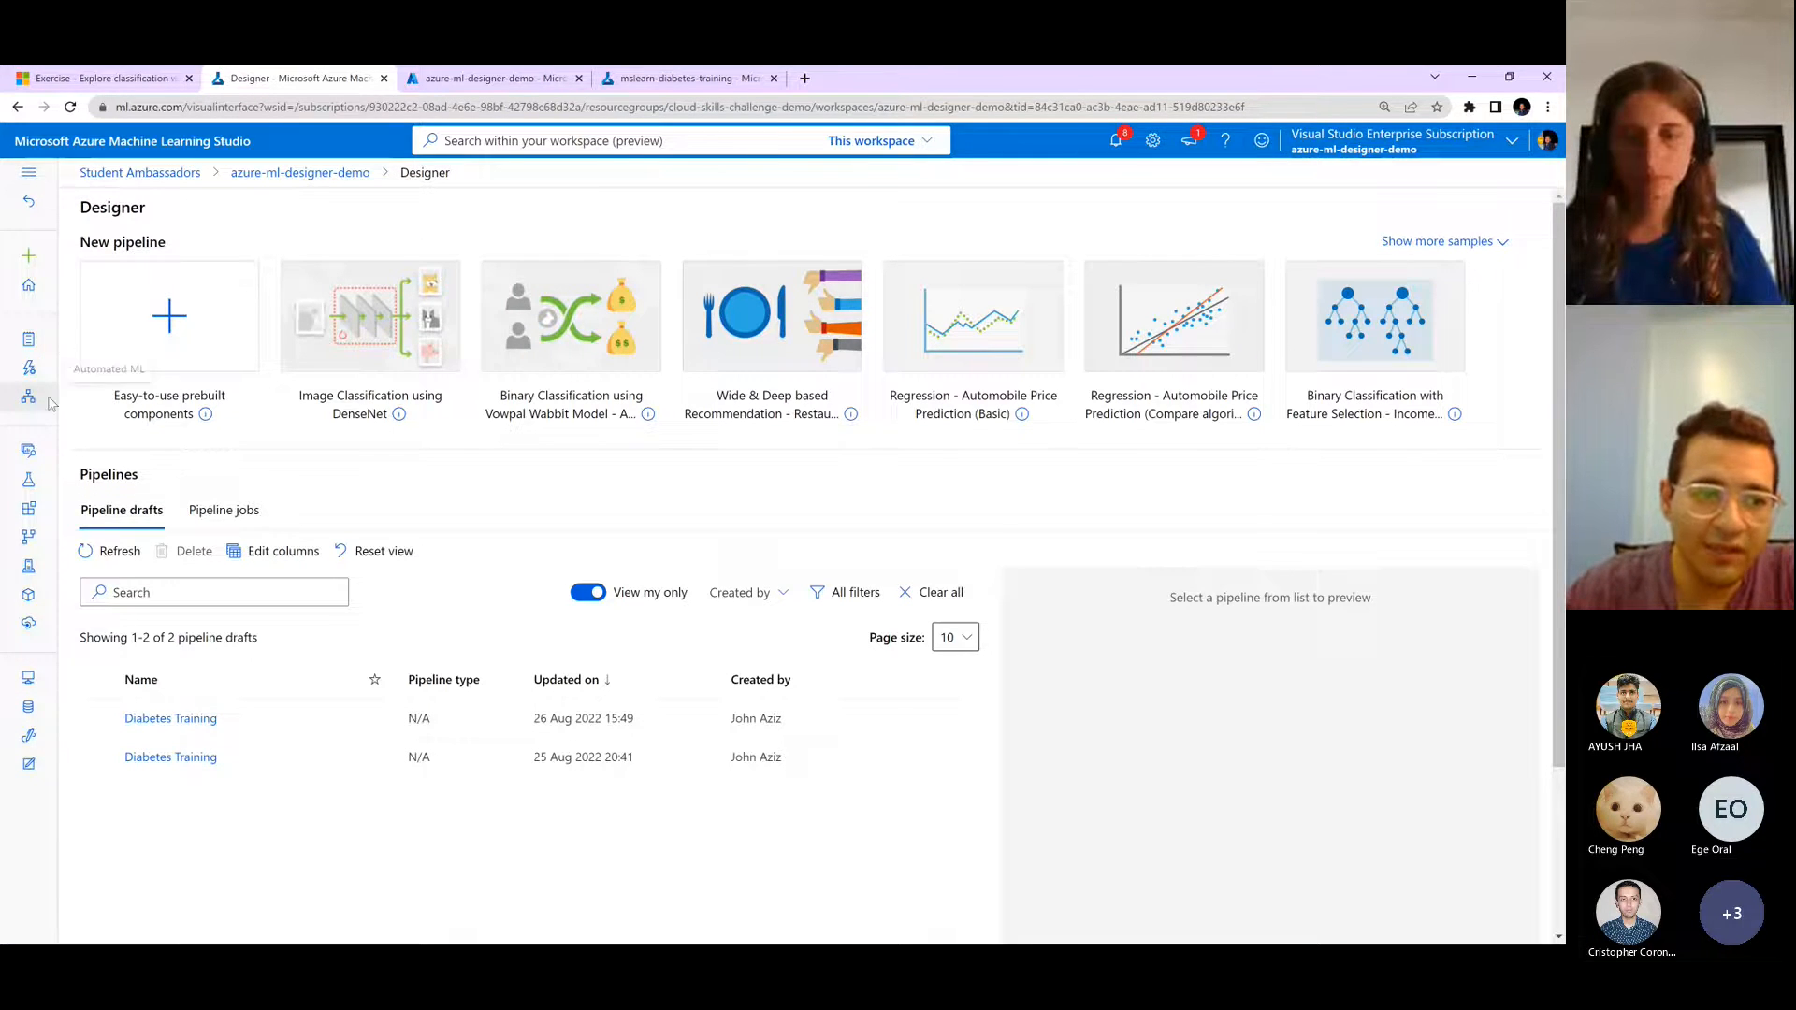
click(29, 174)
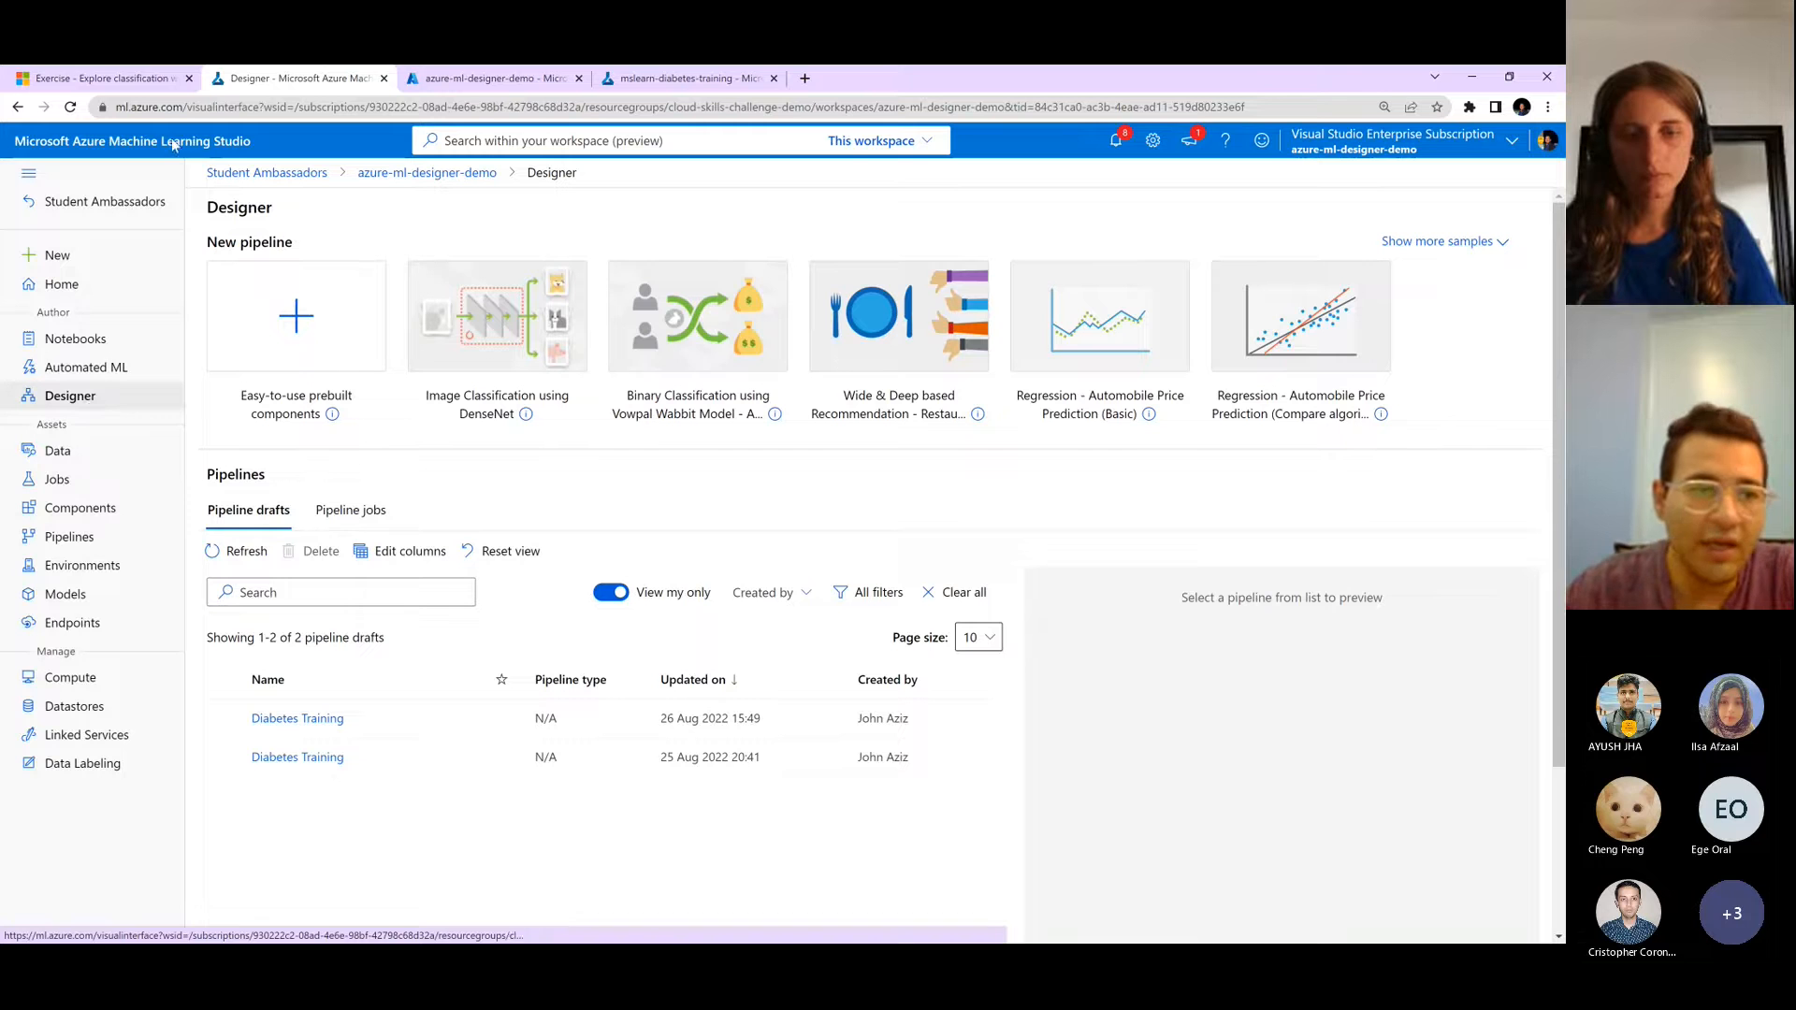
click(29, 173)
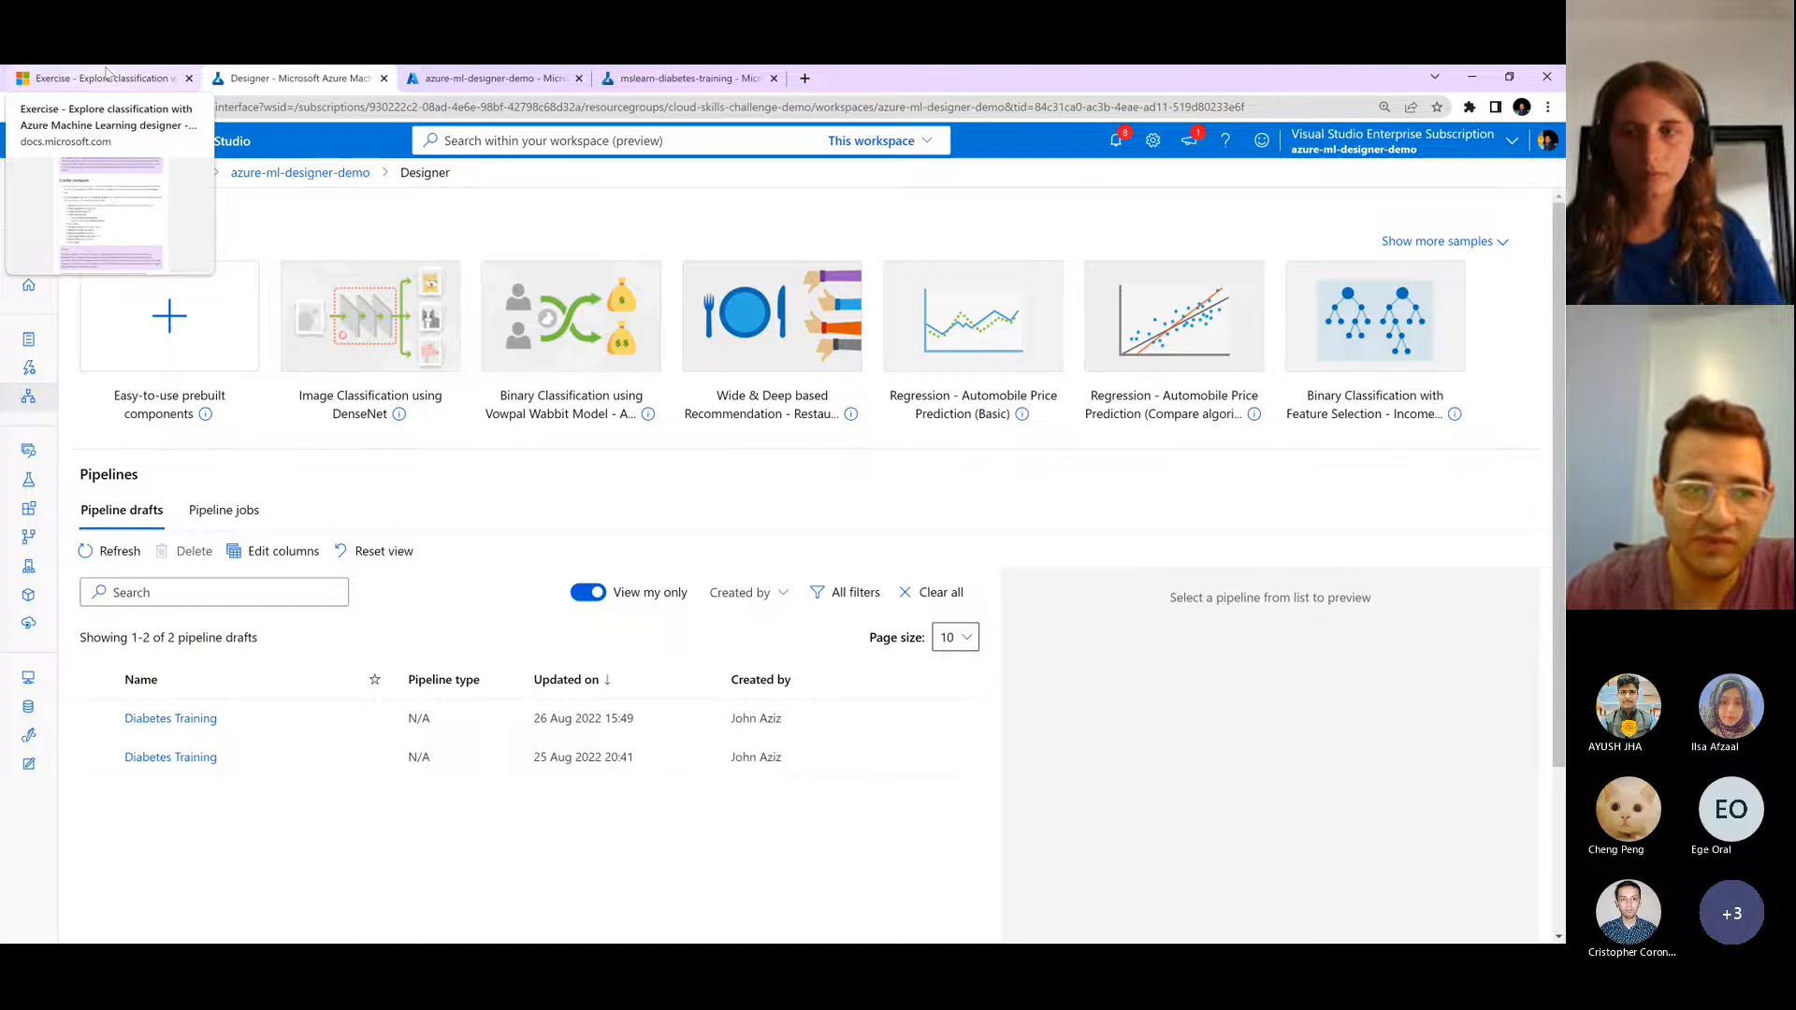
click(106, 75)
scroll(472, 581, down, 8)
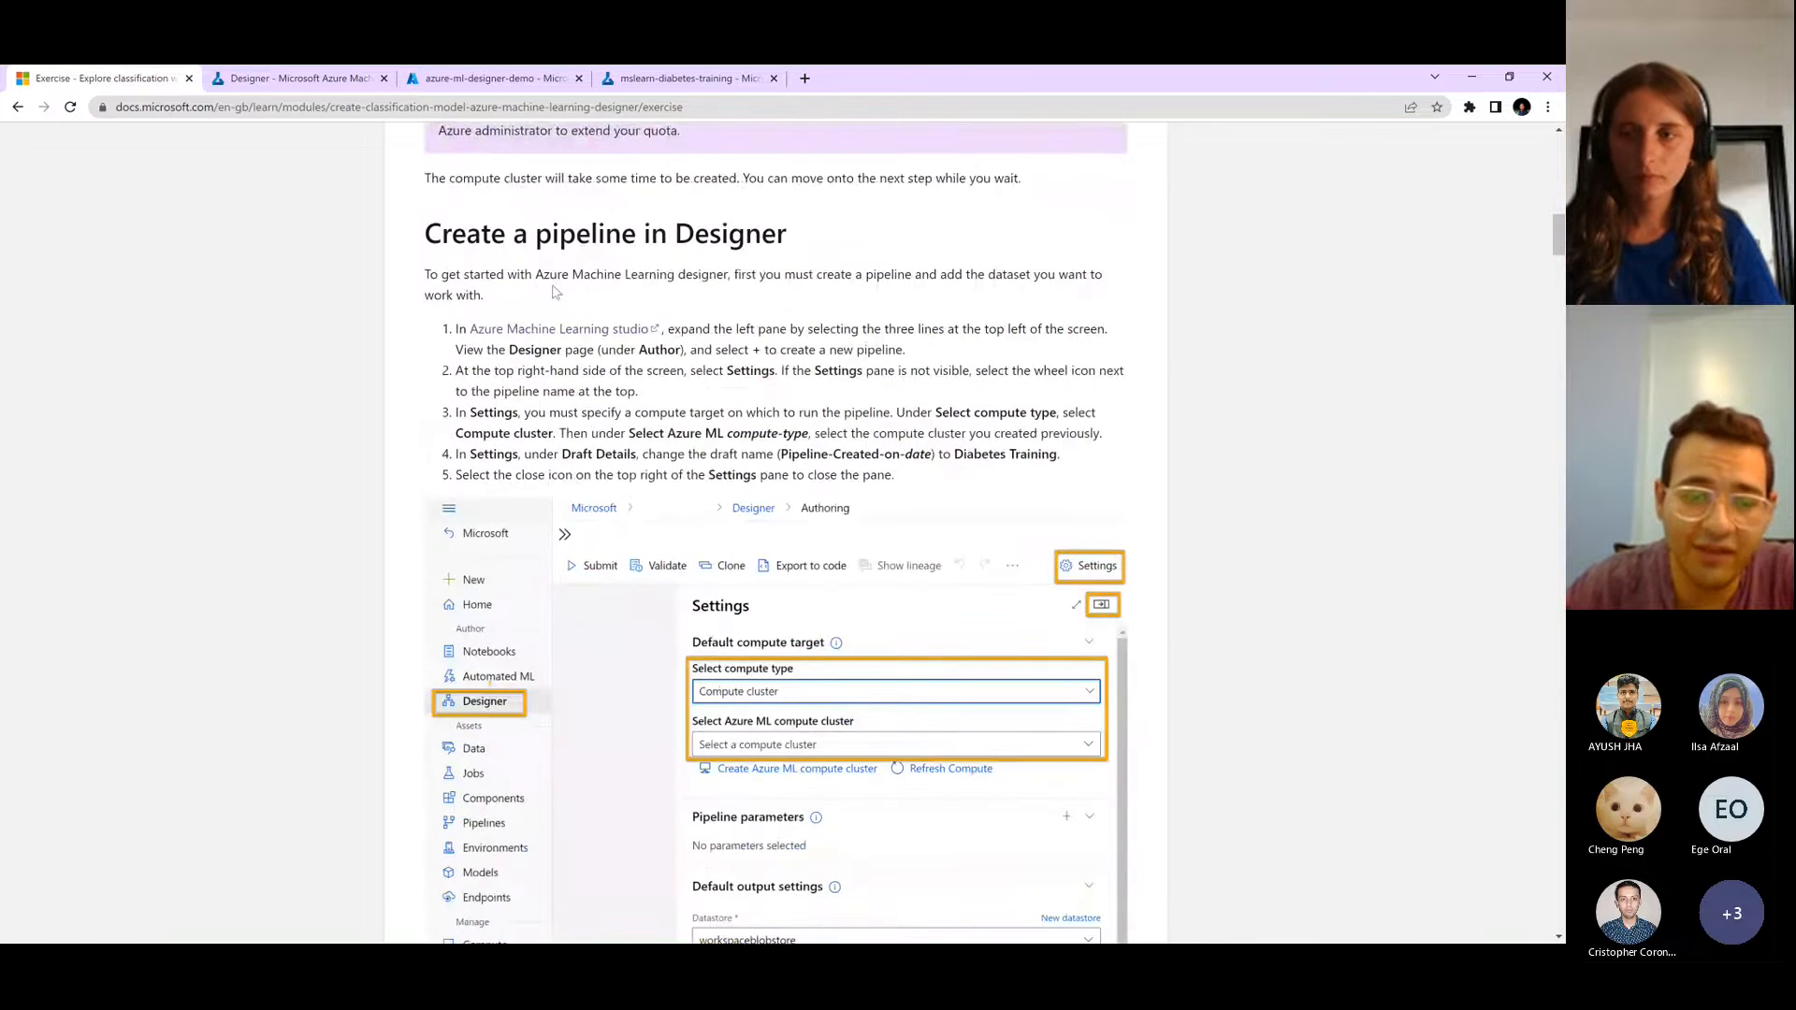
- Create a new Designer pipeline with easy-to-use prebuilt components and look through its data and component libraries
click(311, 74)
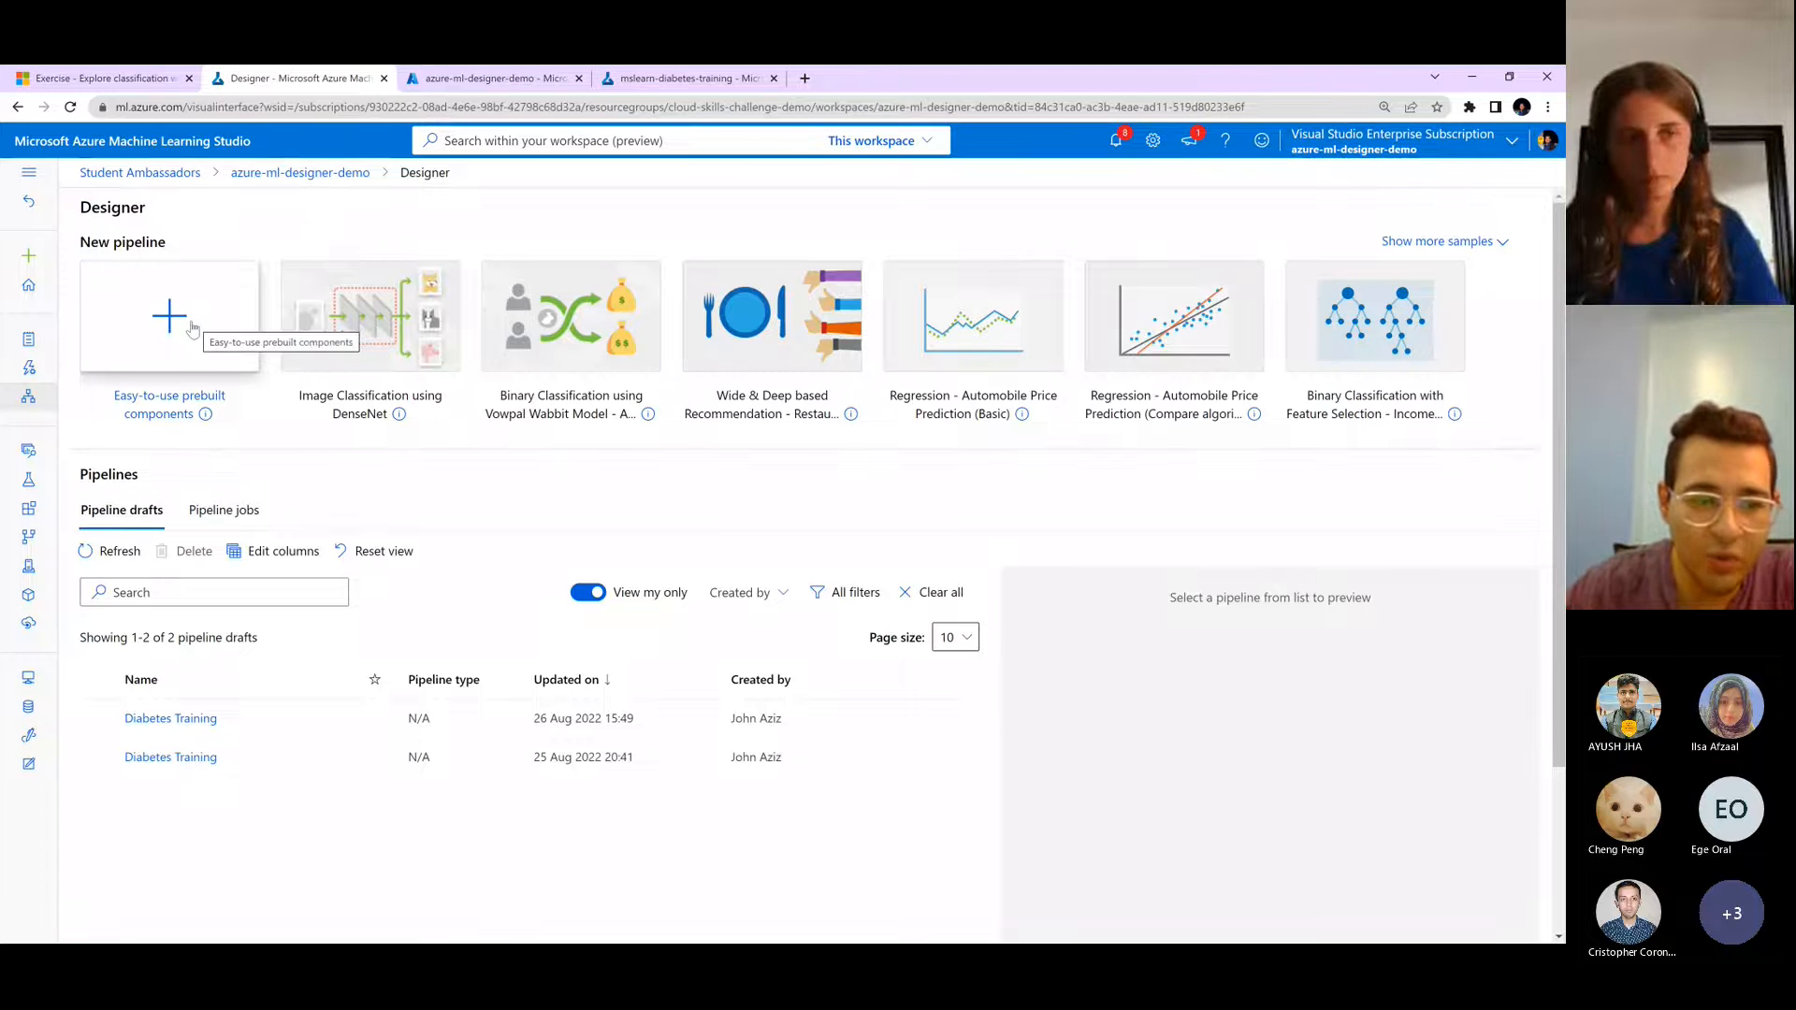
click(163, 325)
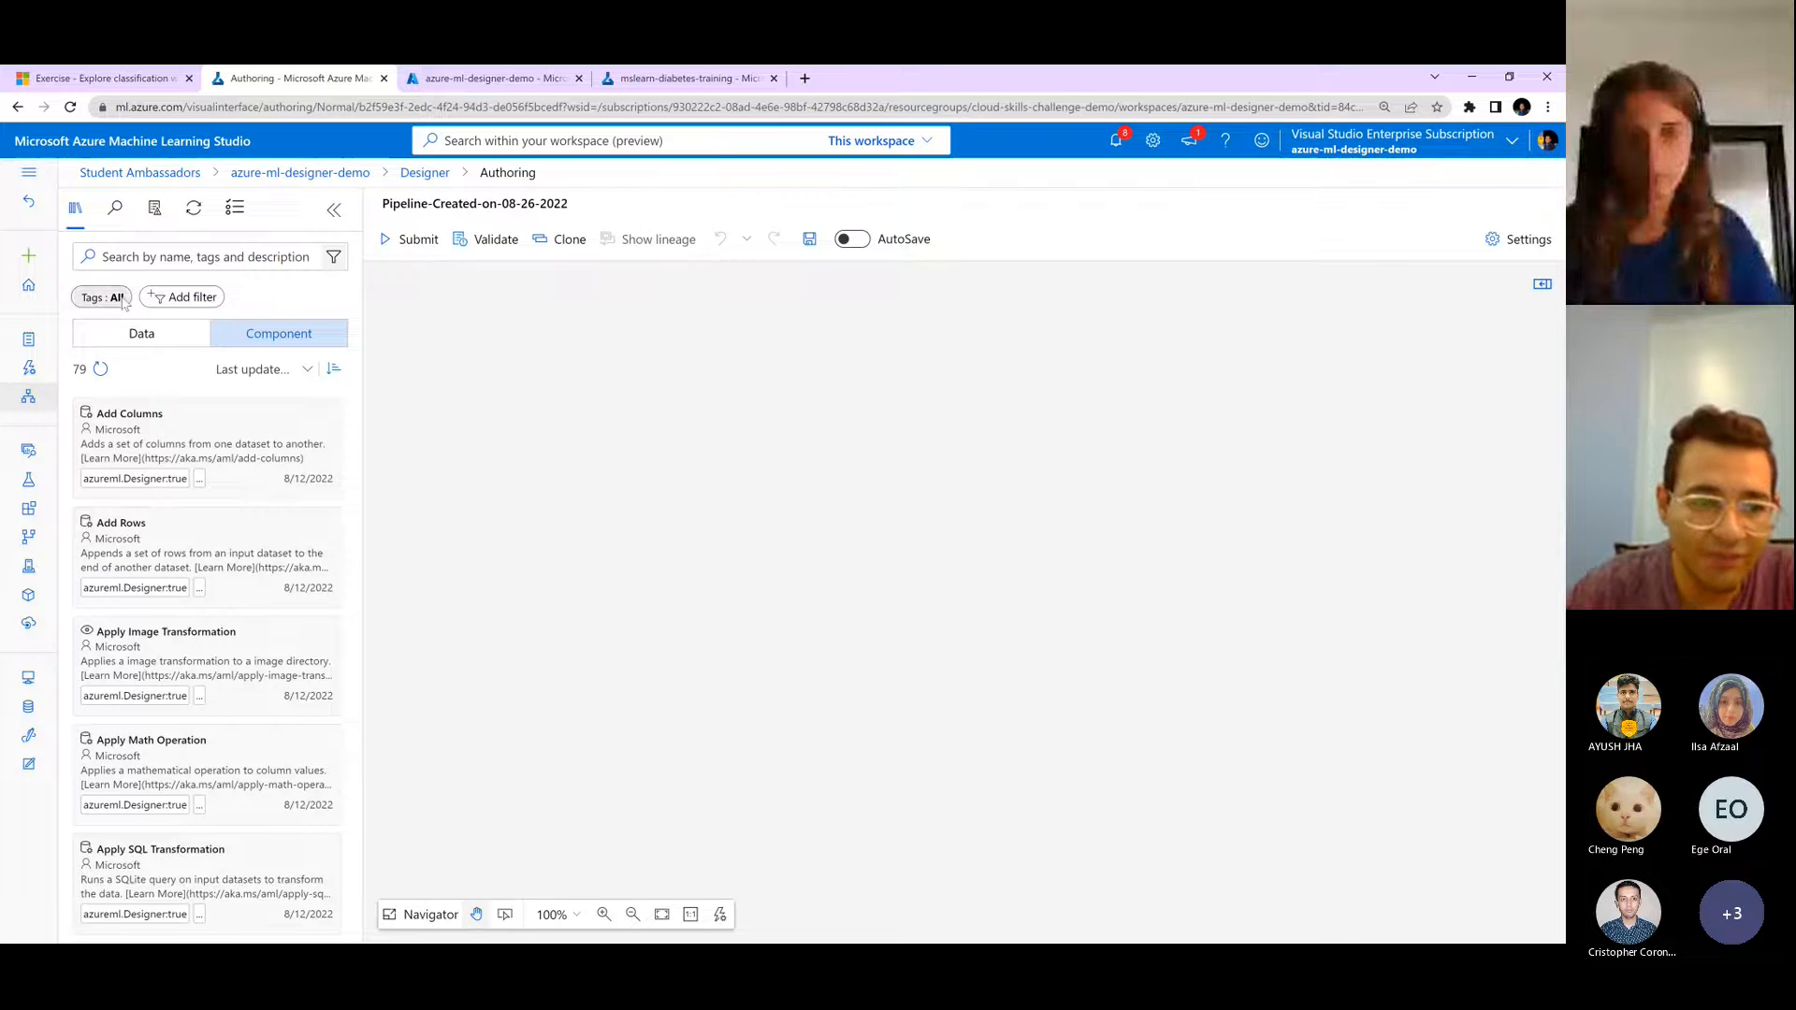
click(142, 334)
click(266, 334)
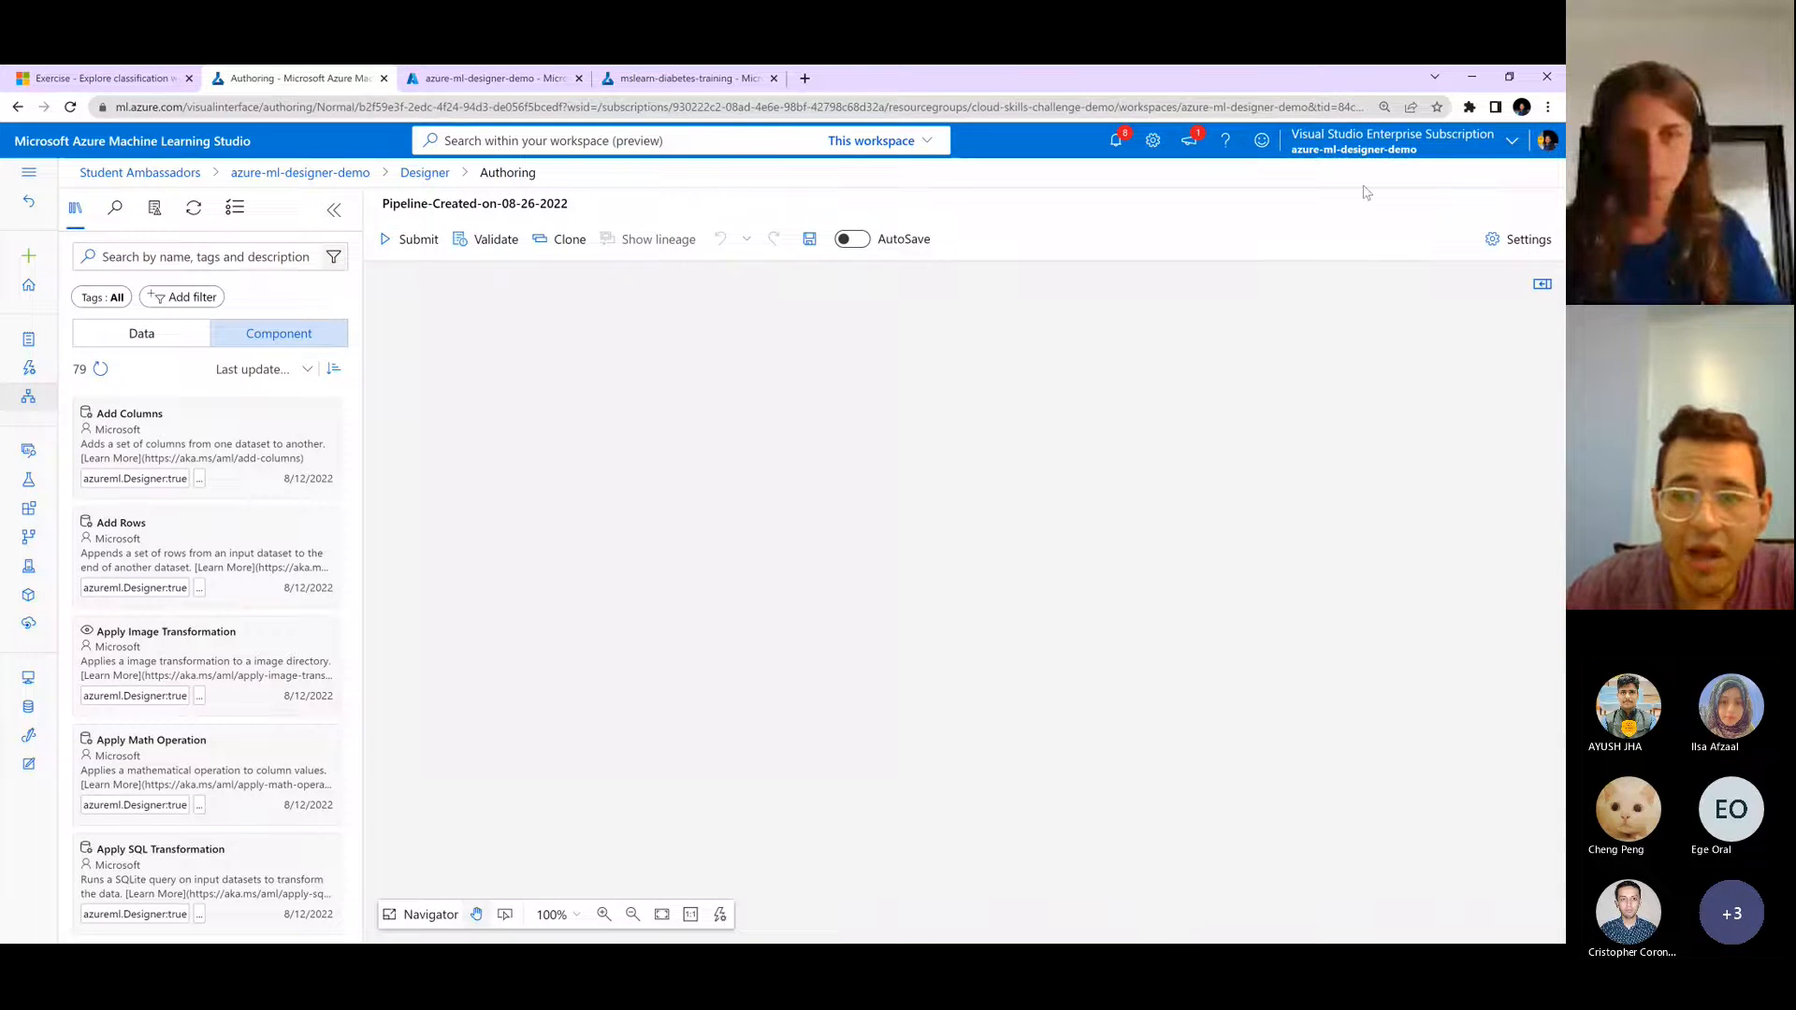
- Set compute-cluster-demo as the pipeline's default compute cluster
click(1528, 241)
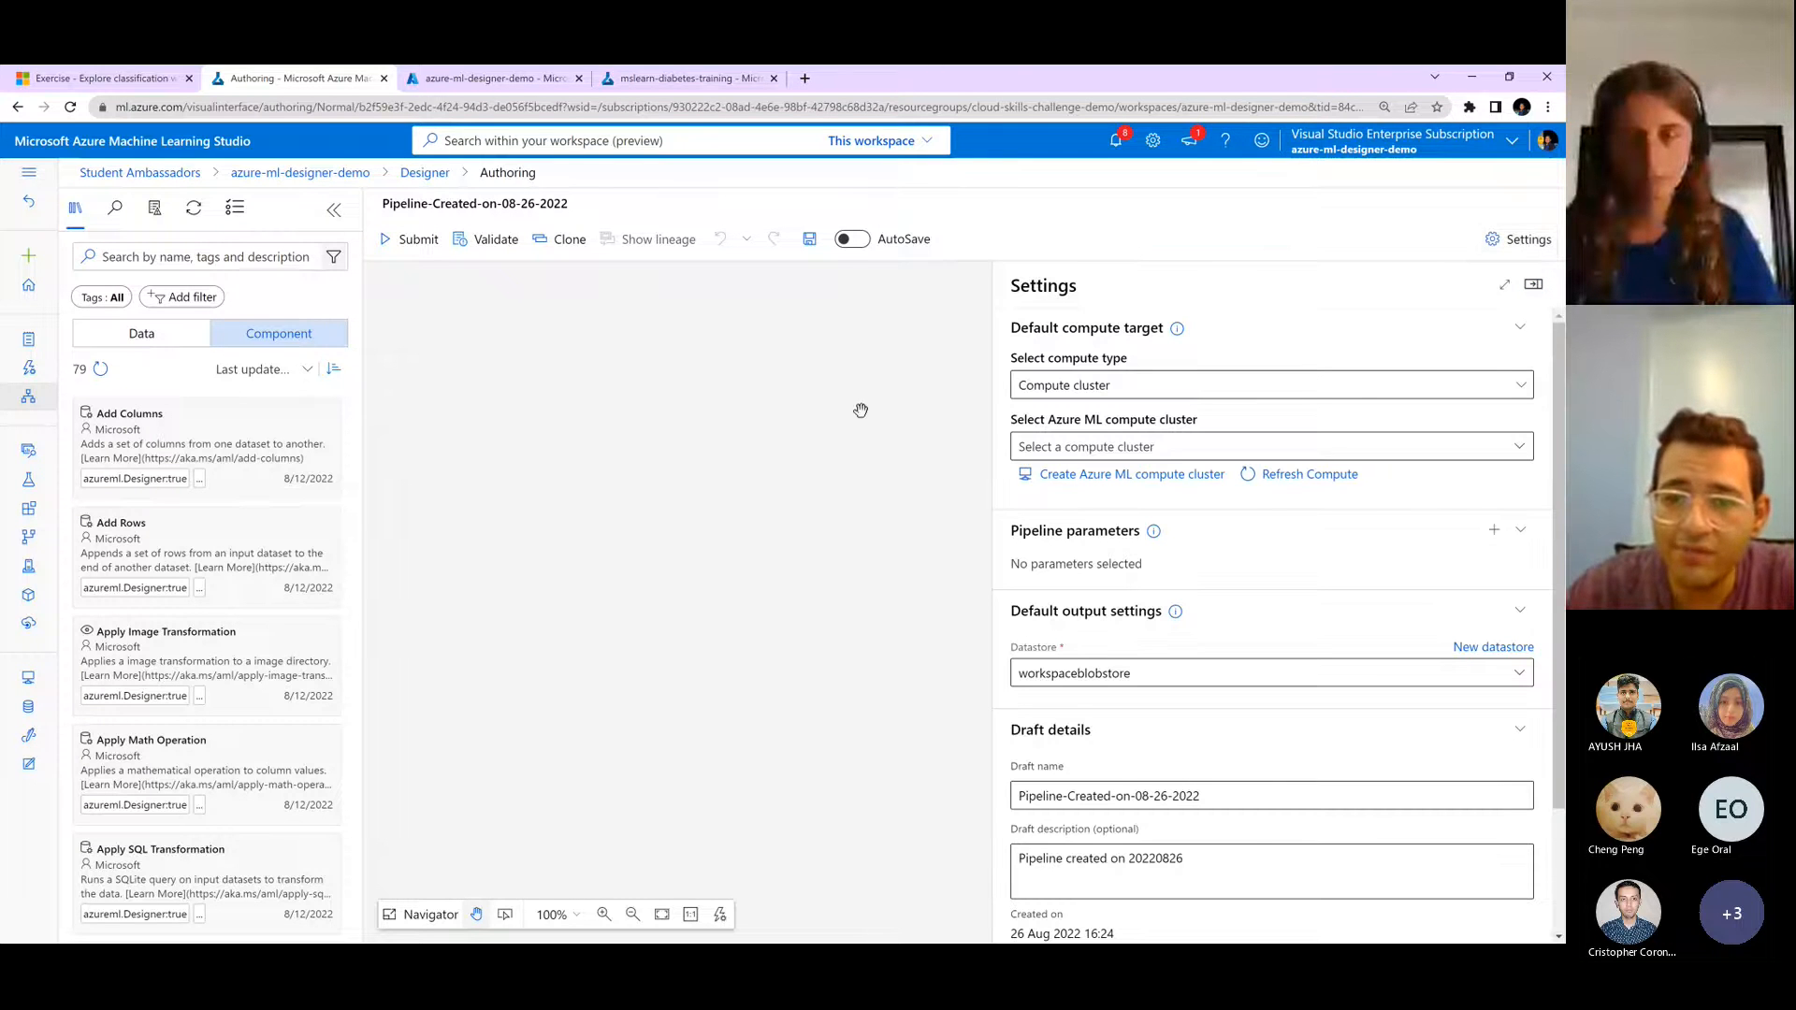
click(1114, 449)
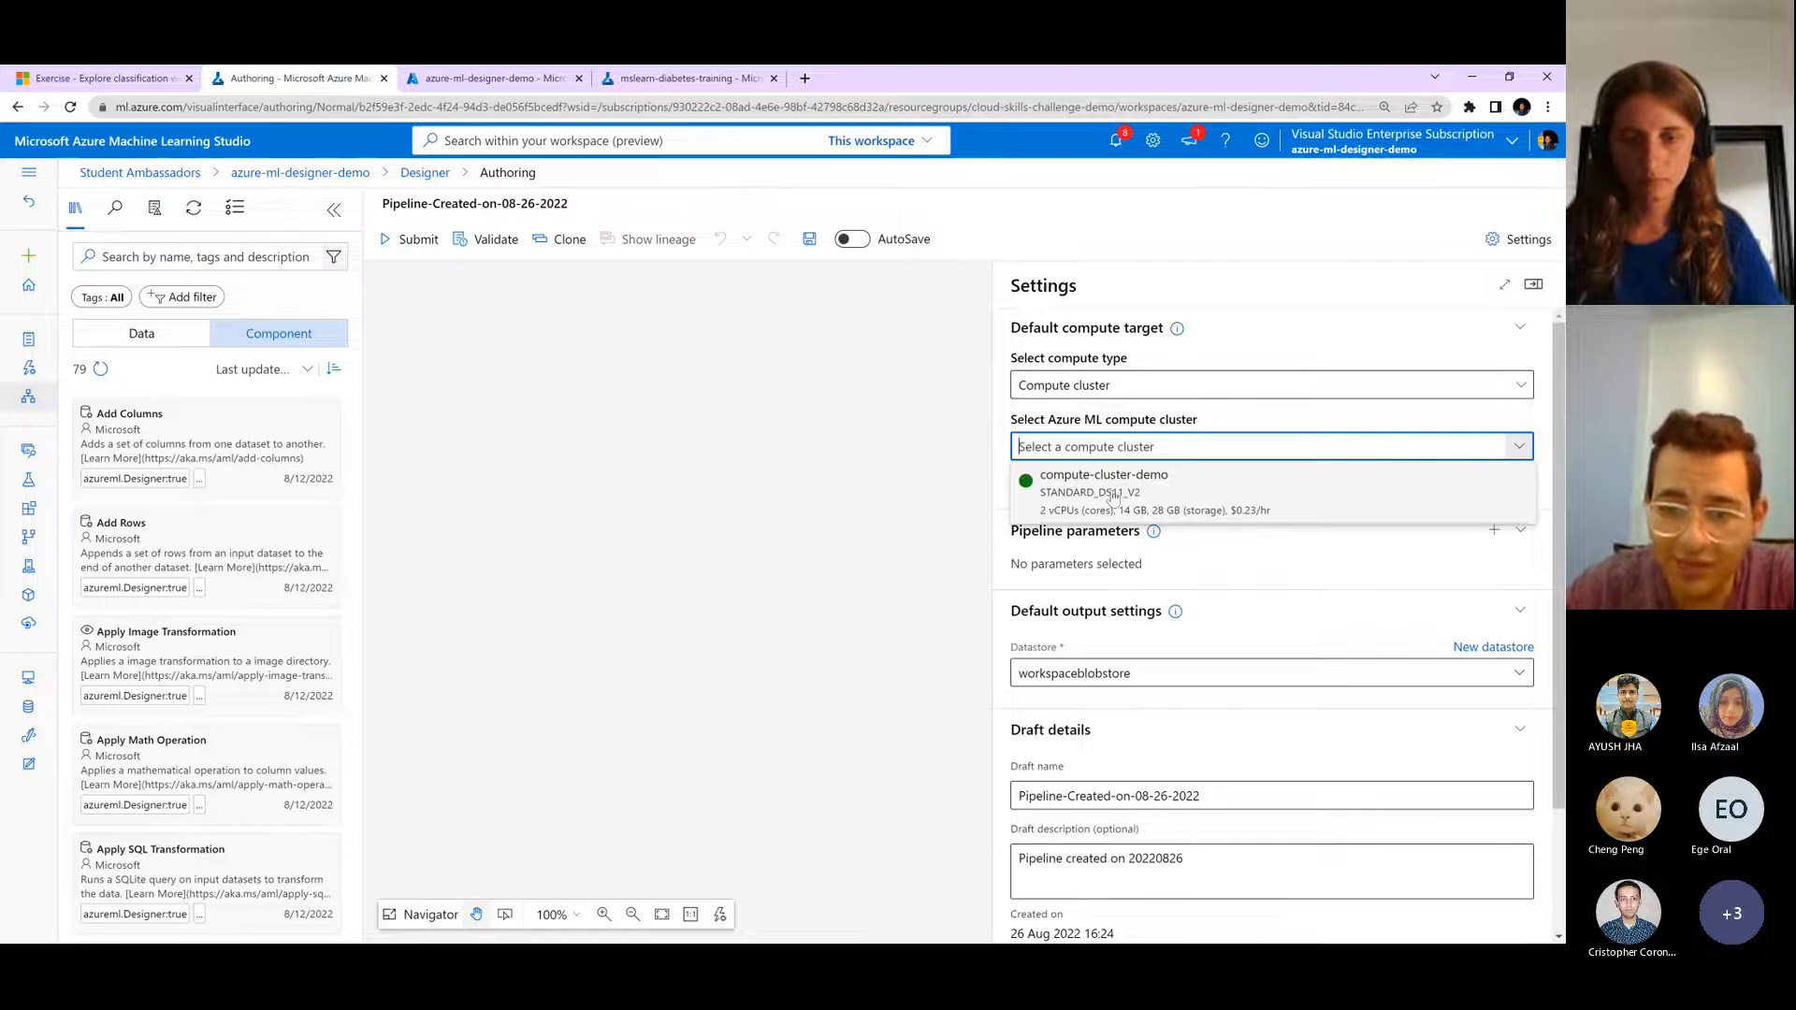
click(1111, 496)
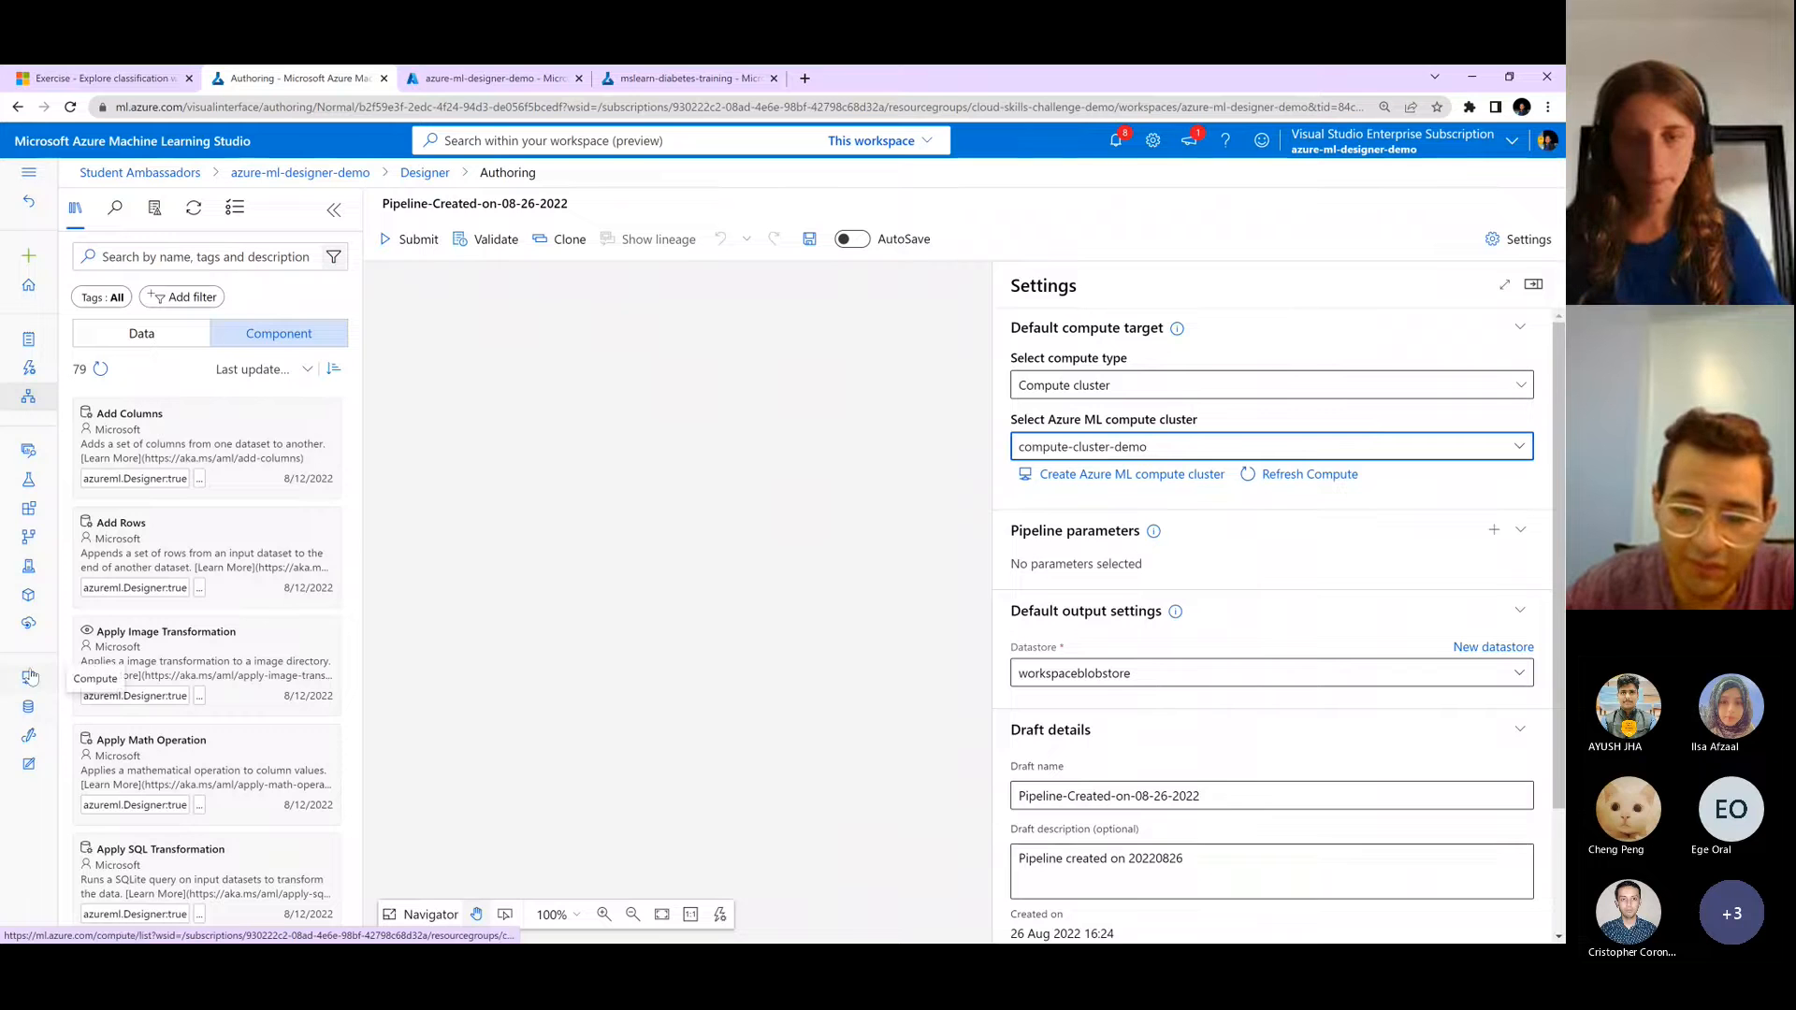
- Rename the pipeline draft as Diabetes Training 01 and close the pipeline settings
scroll(1258, 699, down, 2)
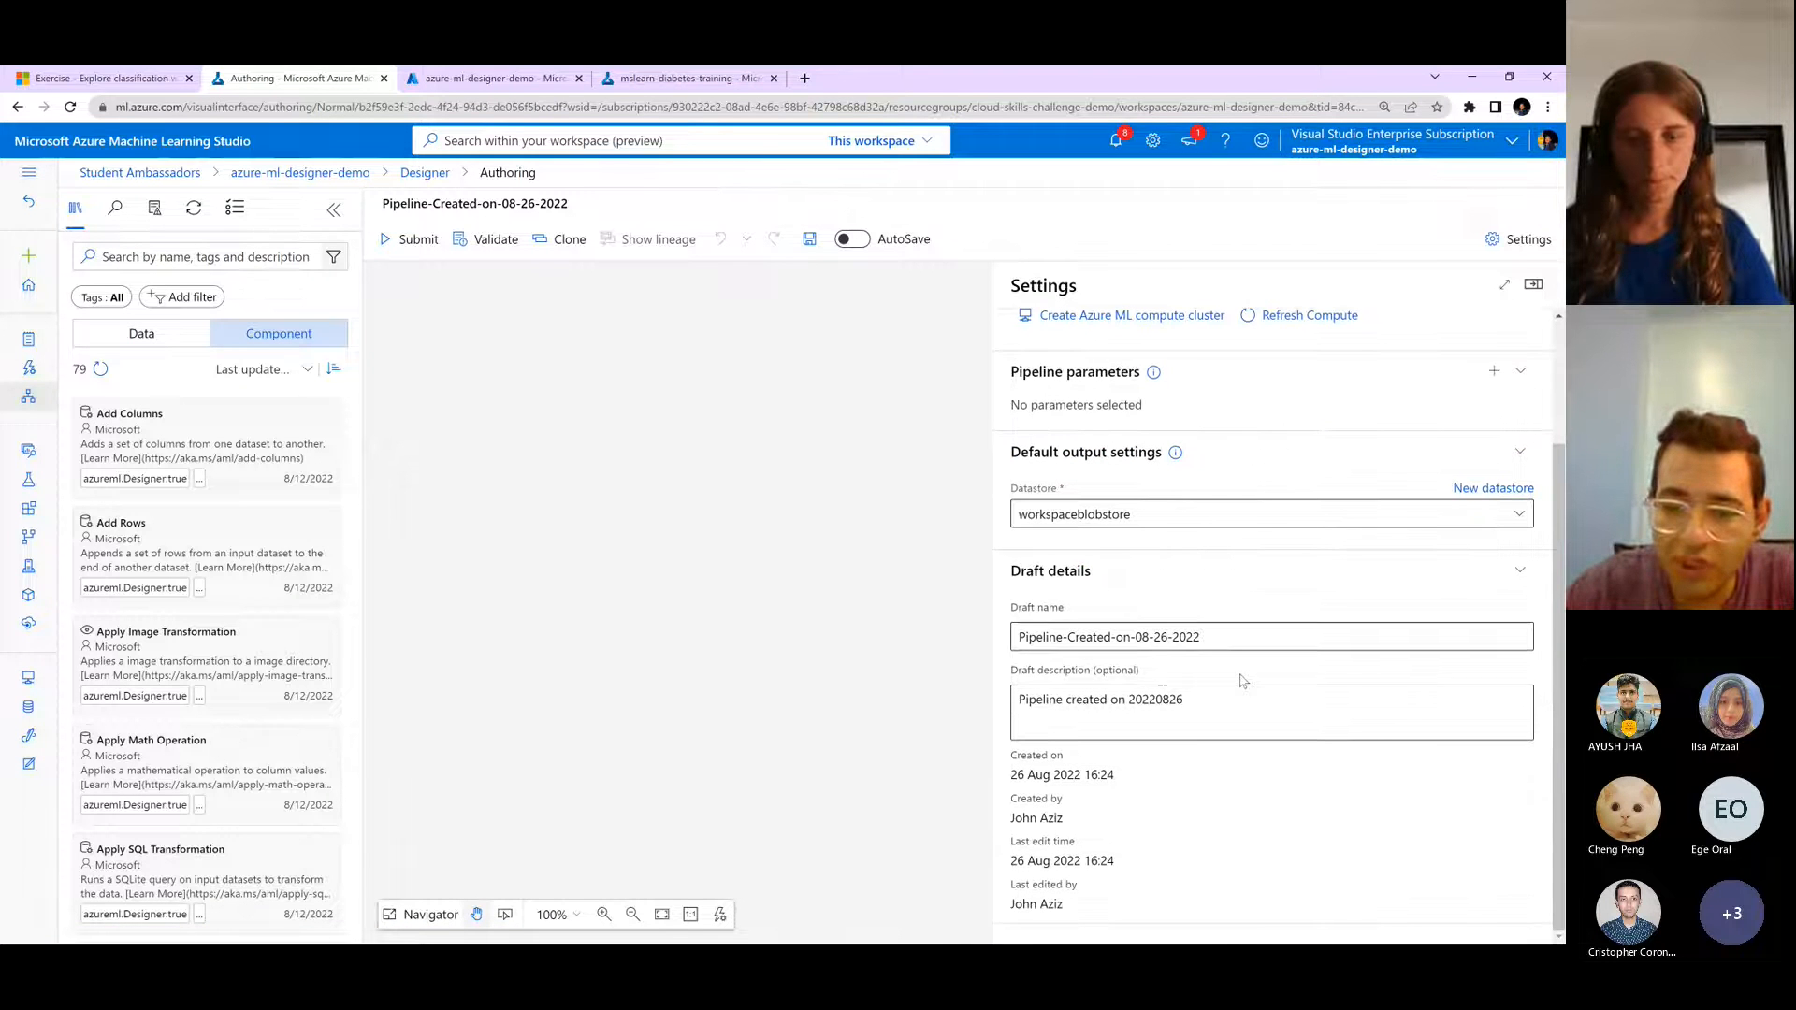
click(1112, 633)
key(ctrl+a)
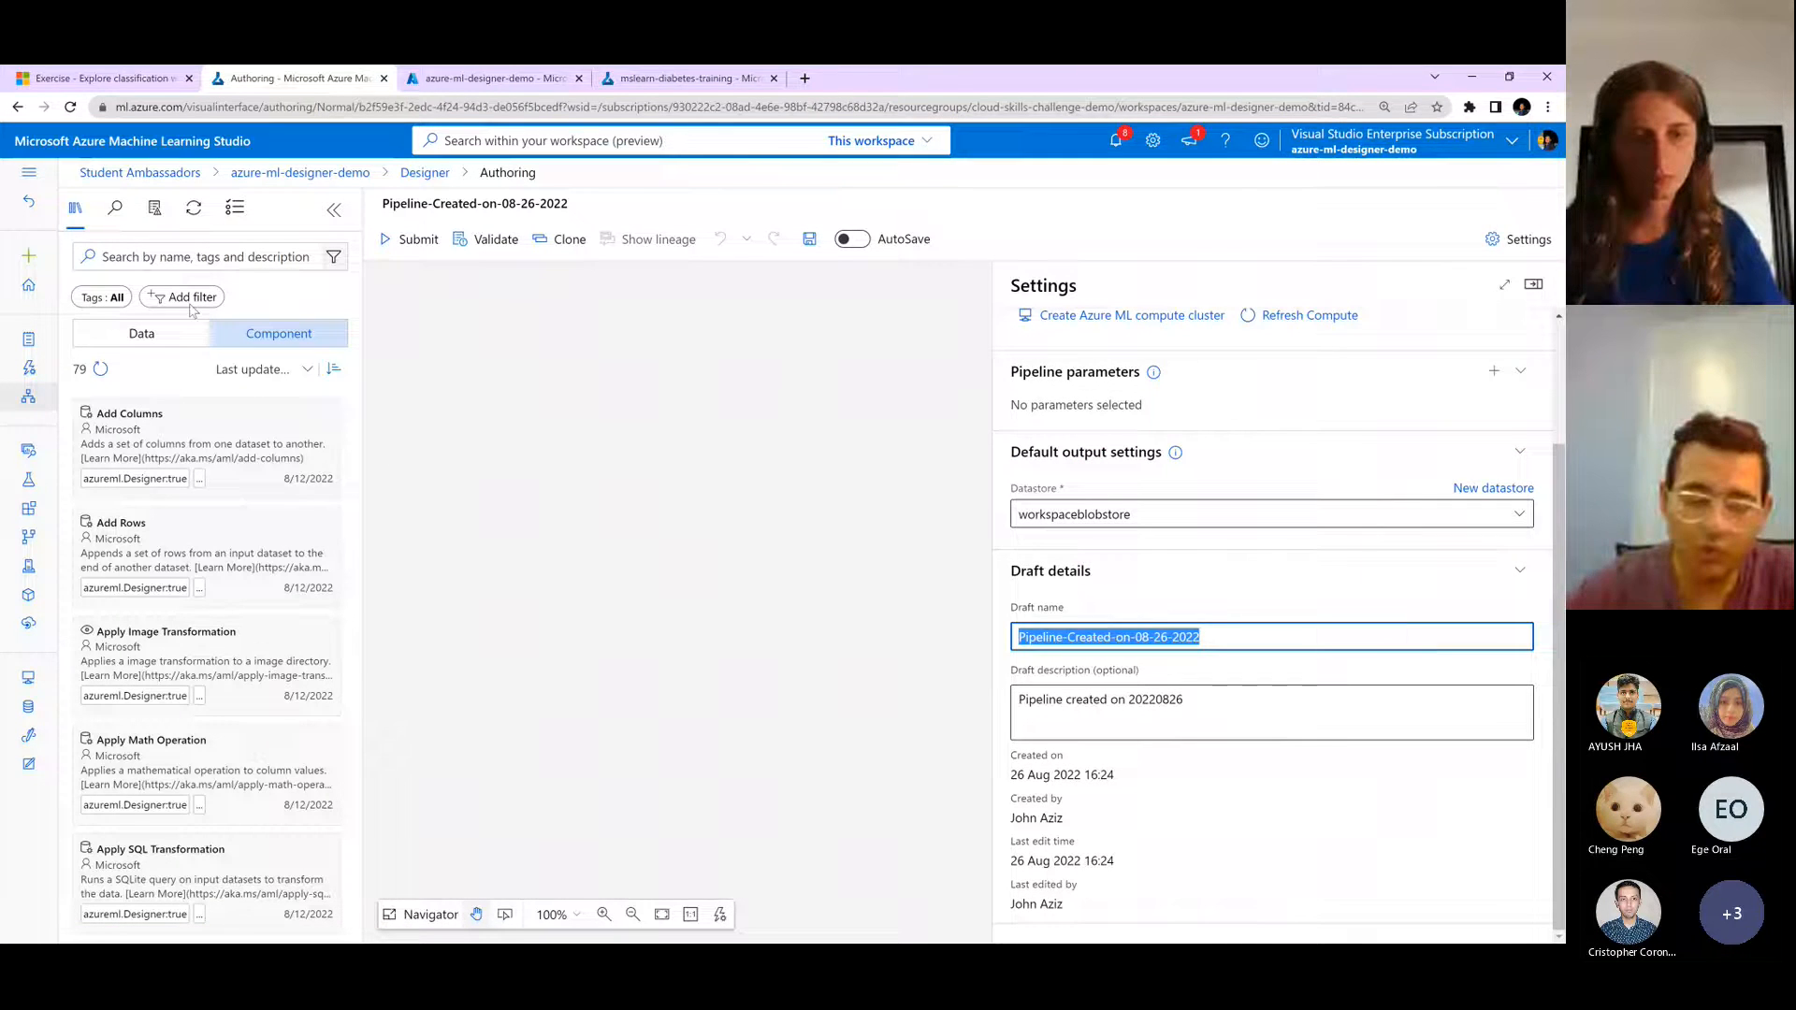
text(D)
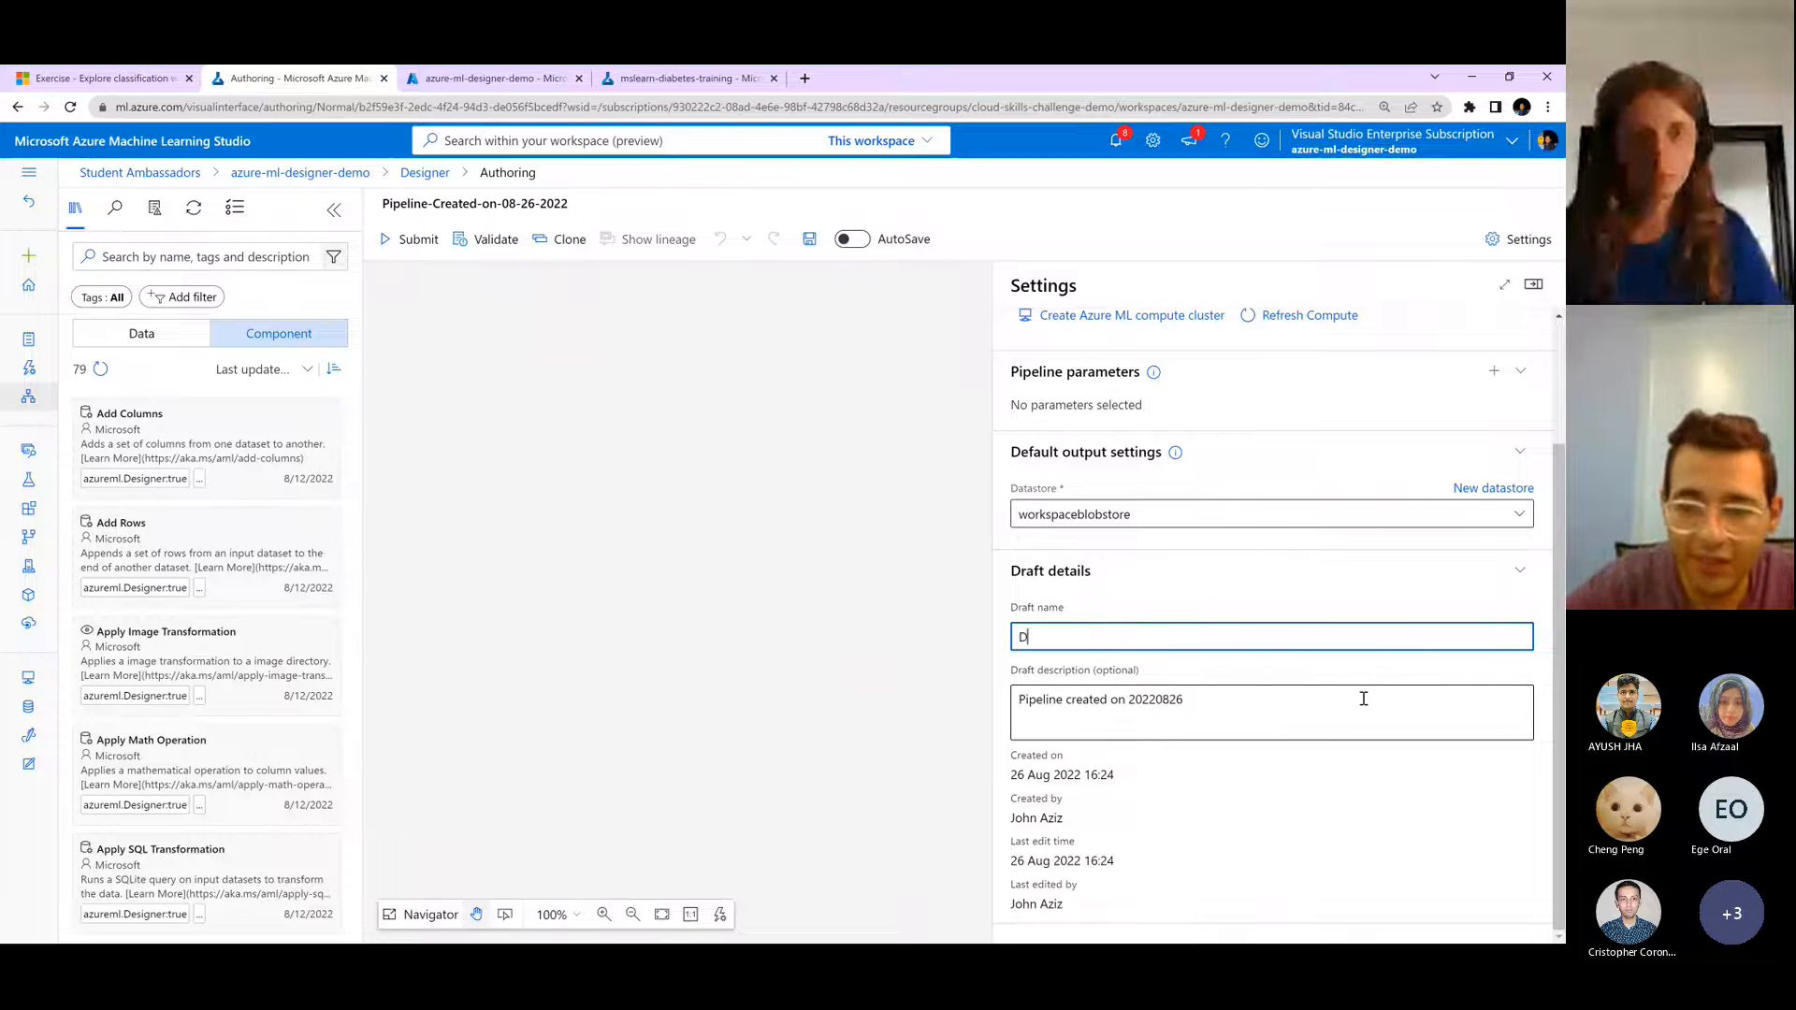
text(i)
text(avb)
key(BackSpace)
key(BackSpace)
text(ba)
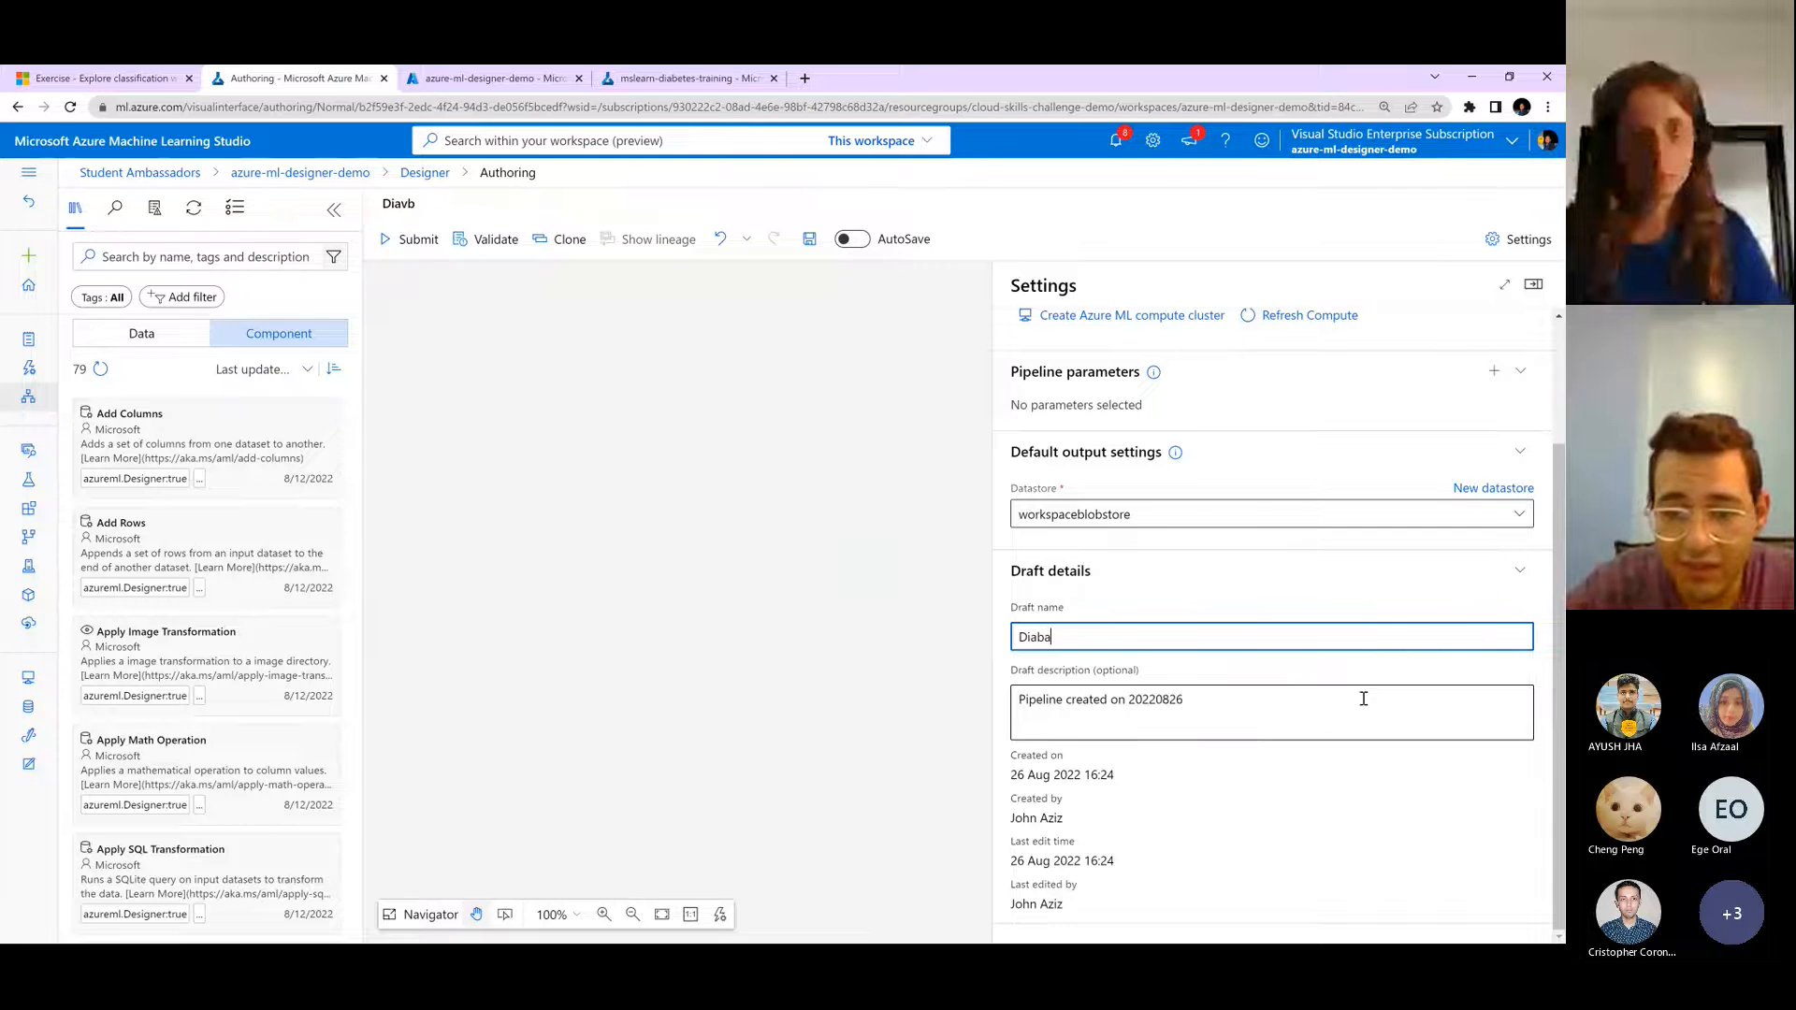
text(tes)
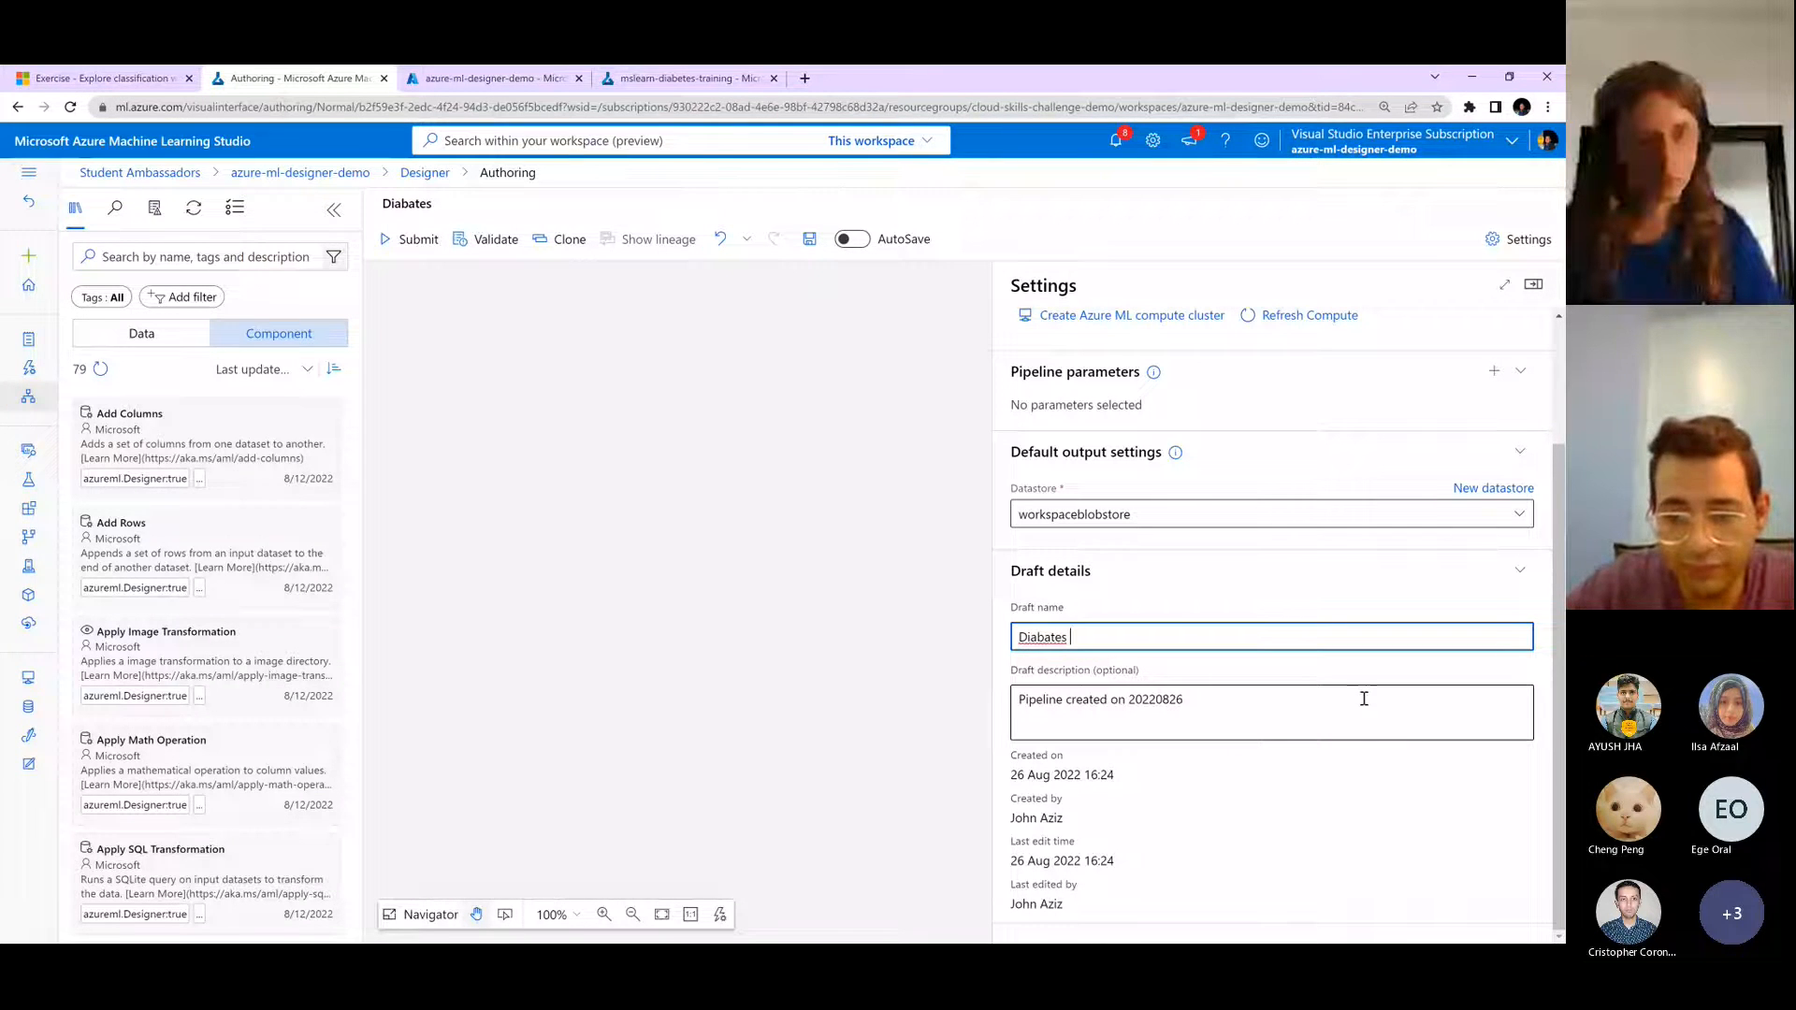
key(BackSpace)
key(BackSpace)
key(BackSpace)
key(BackSpace)
key(BackSpace)
text(etes)
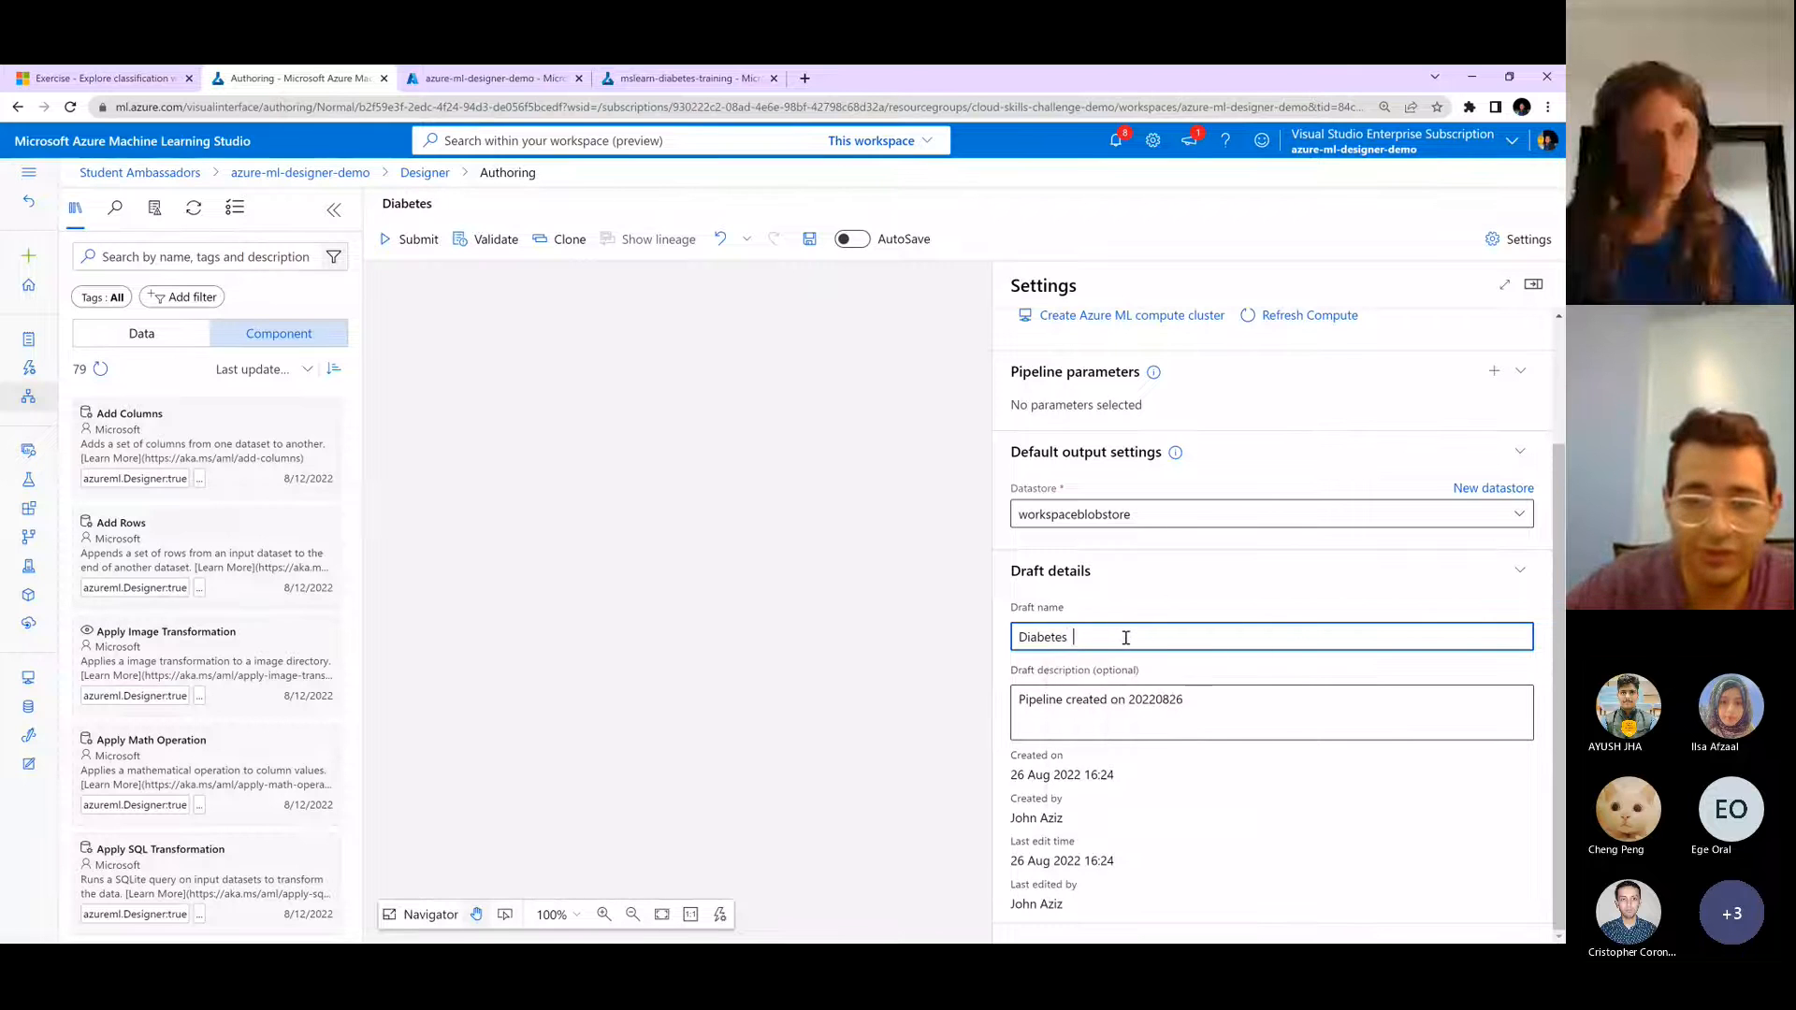
text( Trainign)
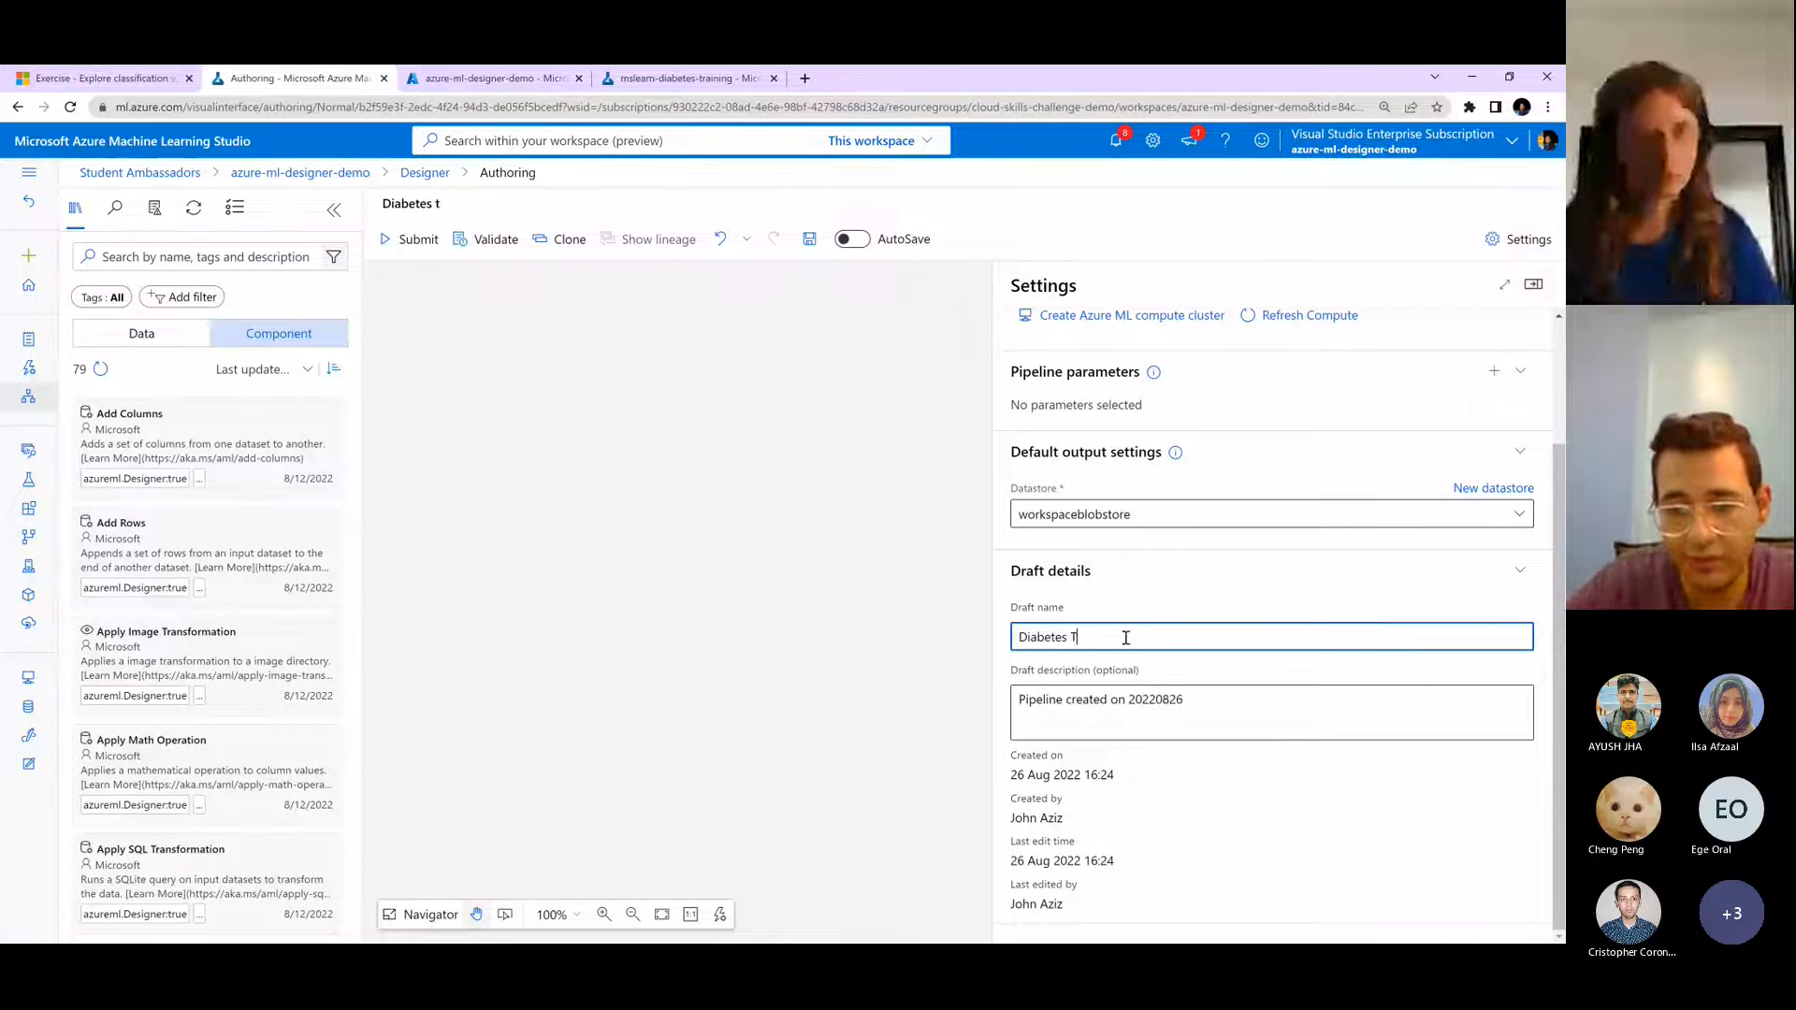
key(BackSpace)
key(BackSpace)
text(ng 01)
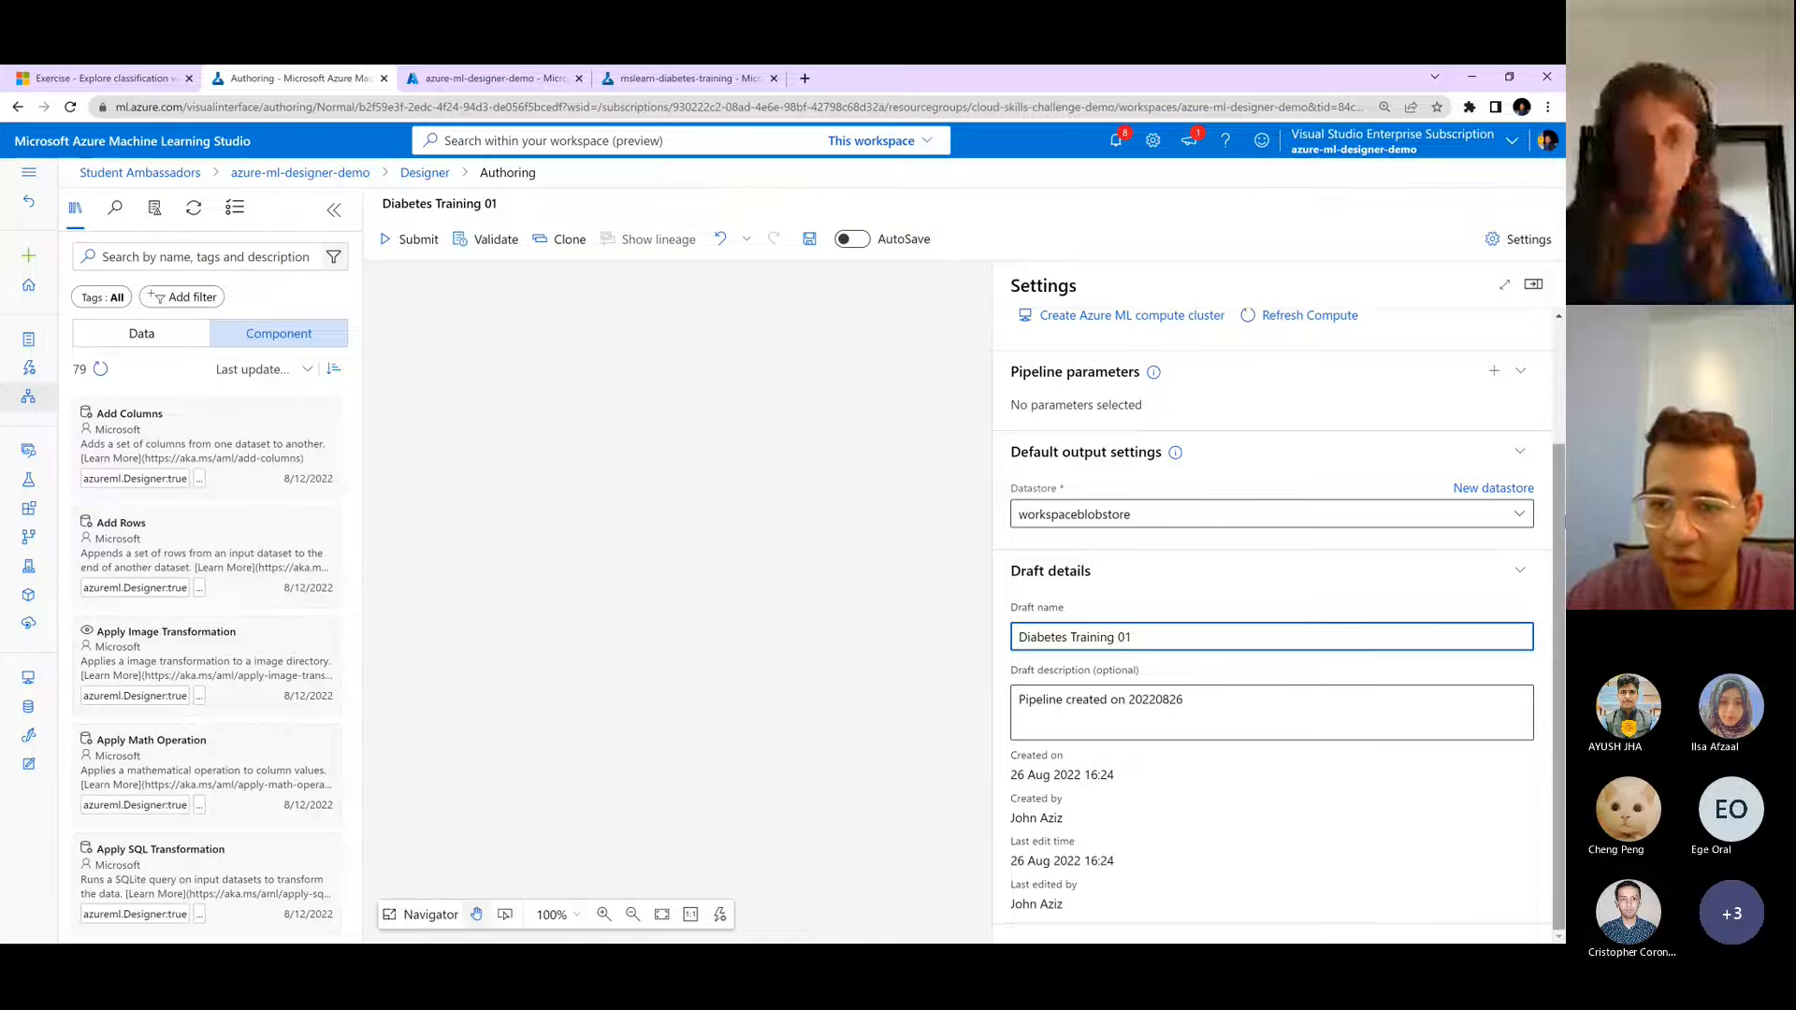
click(1534, 286)
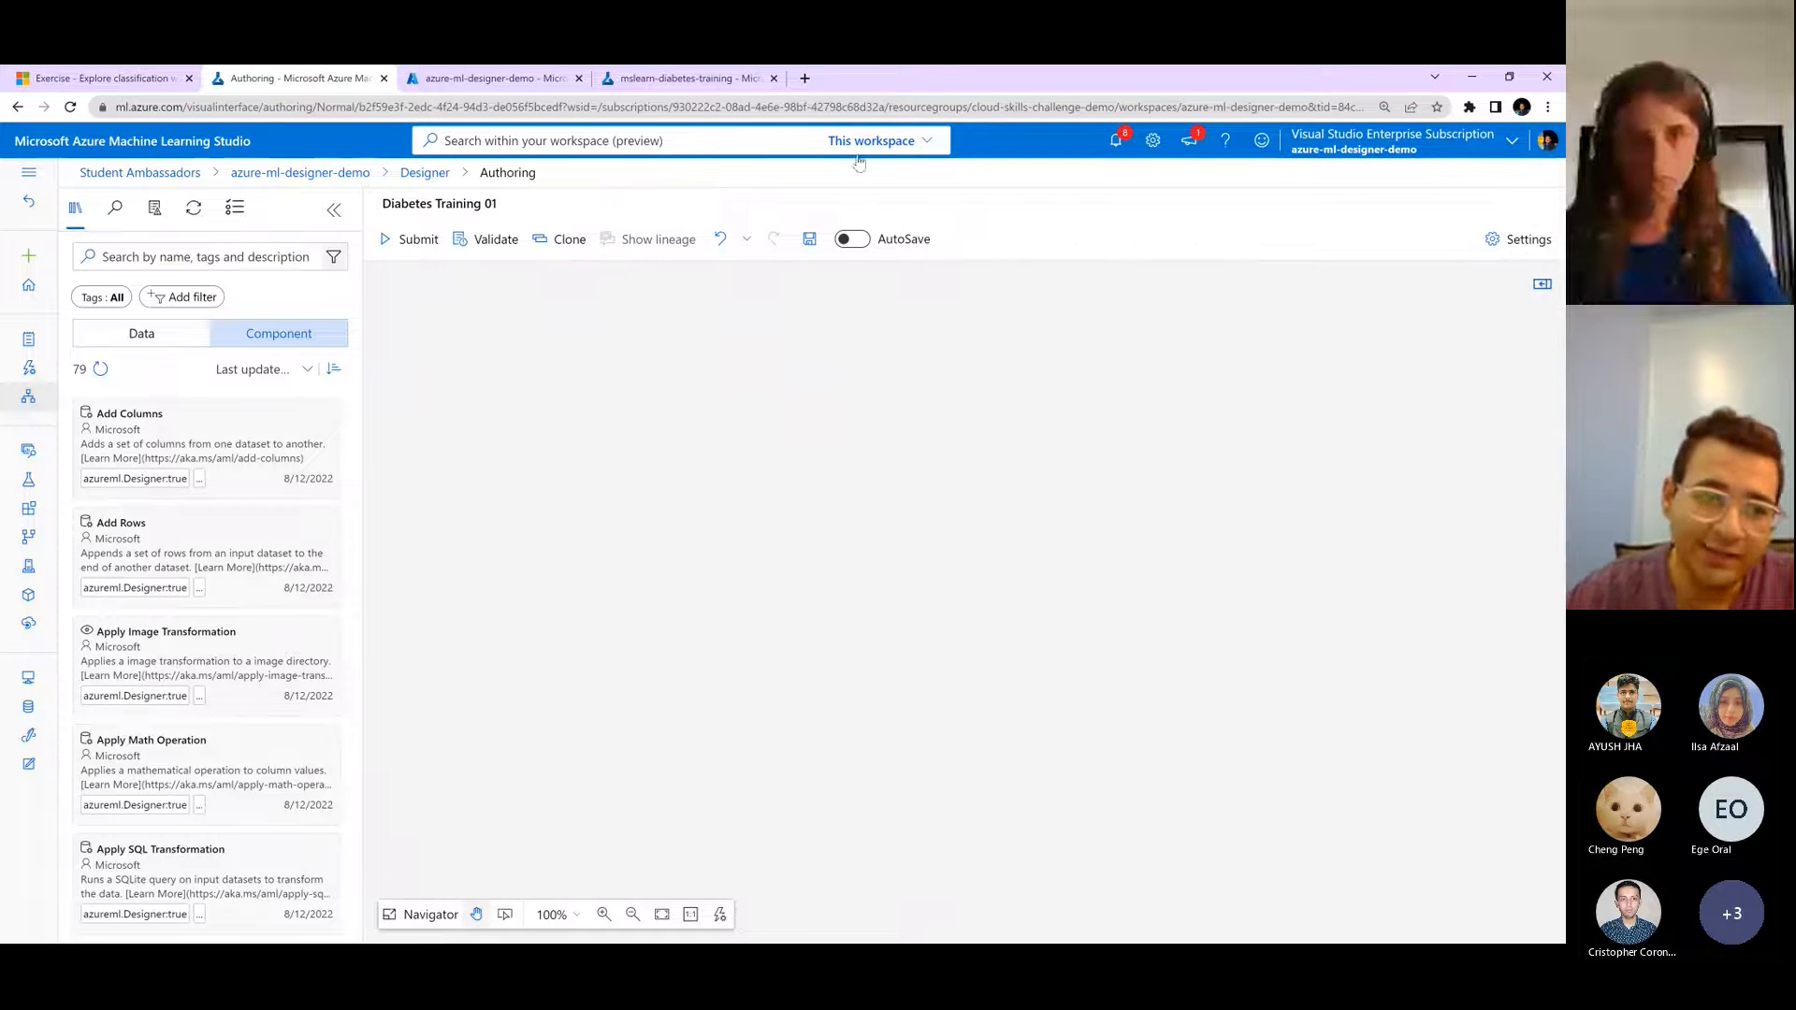
- Start creating a dataset from web files and read the exercise's settings for creating the dataset
click(170, 341)
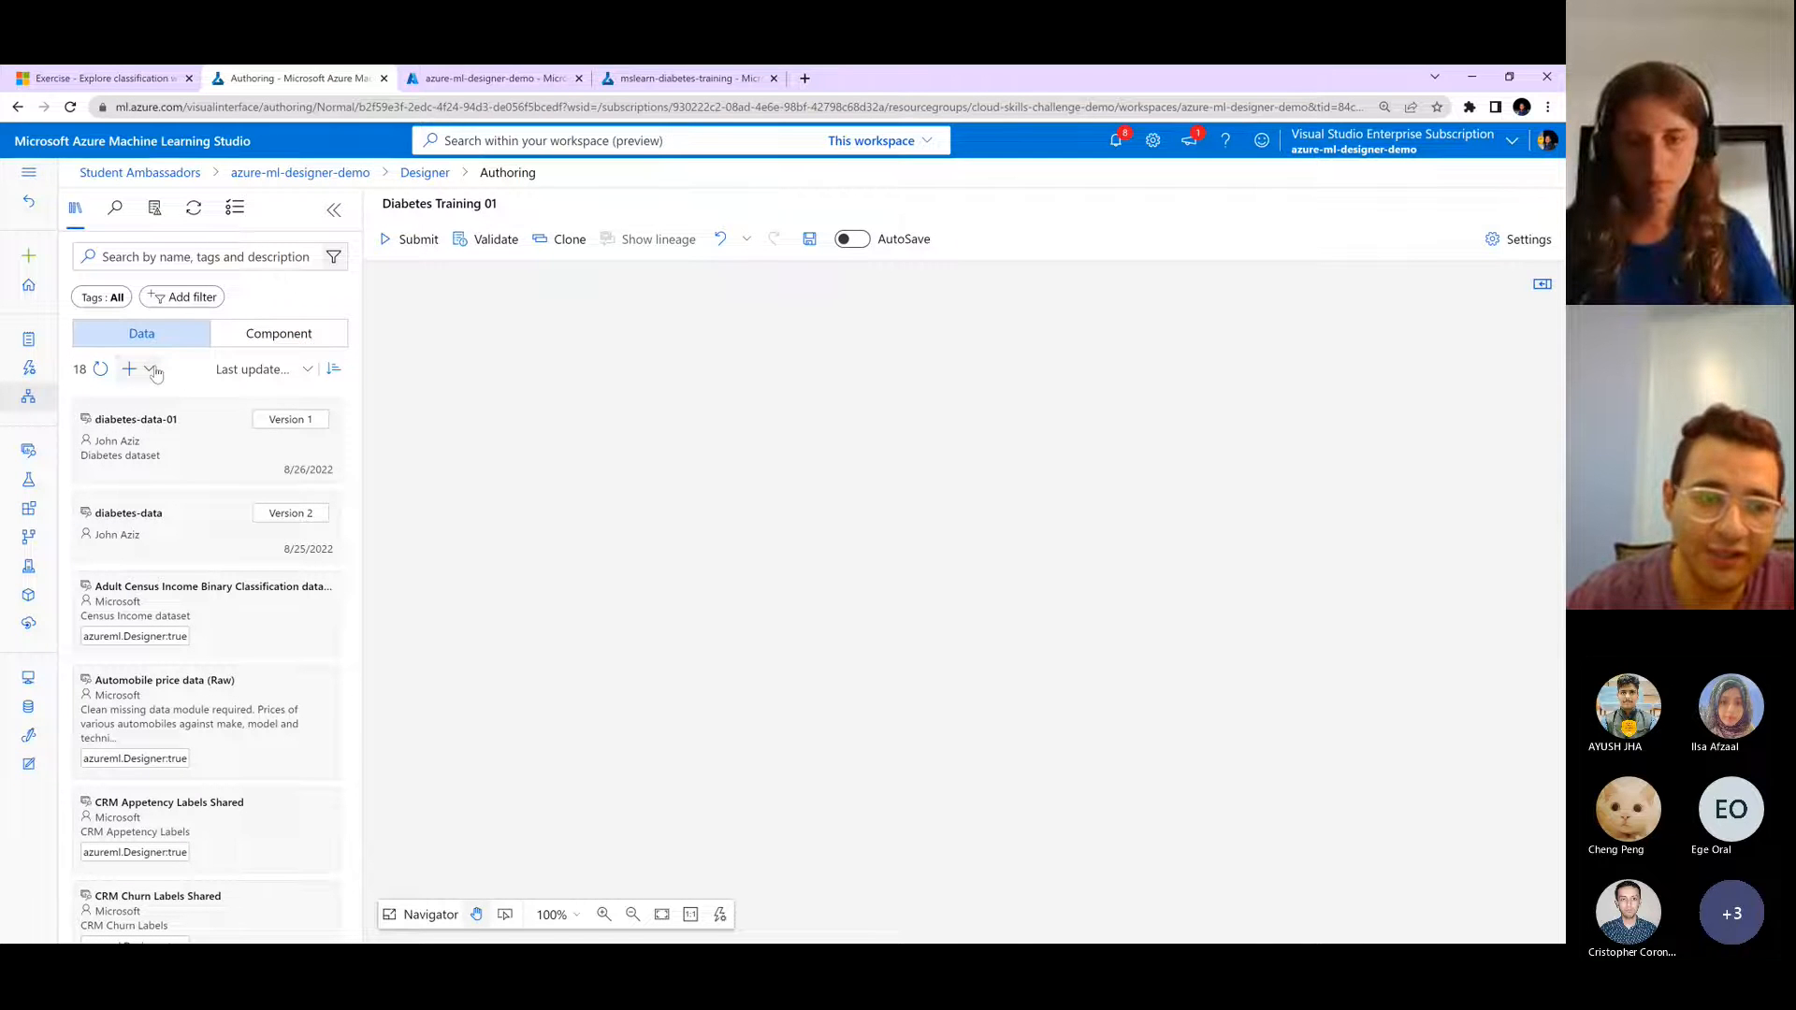
click(153, 371)
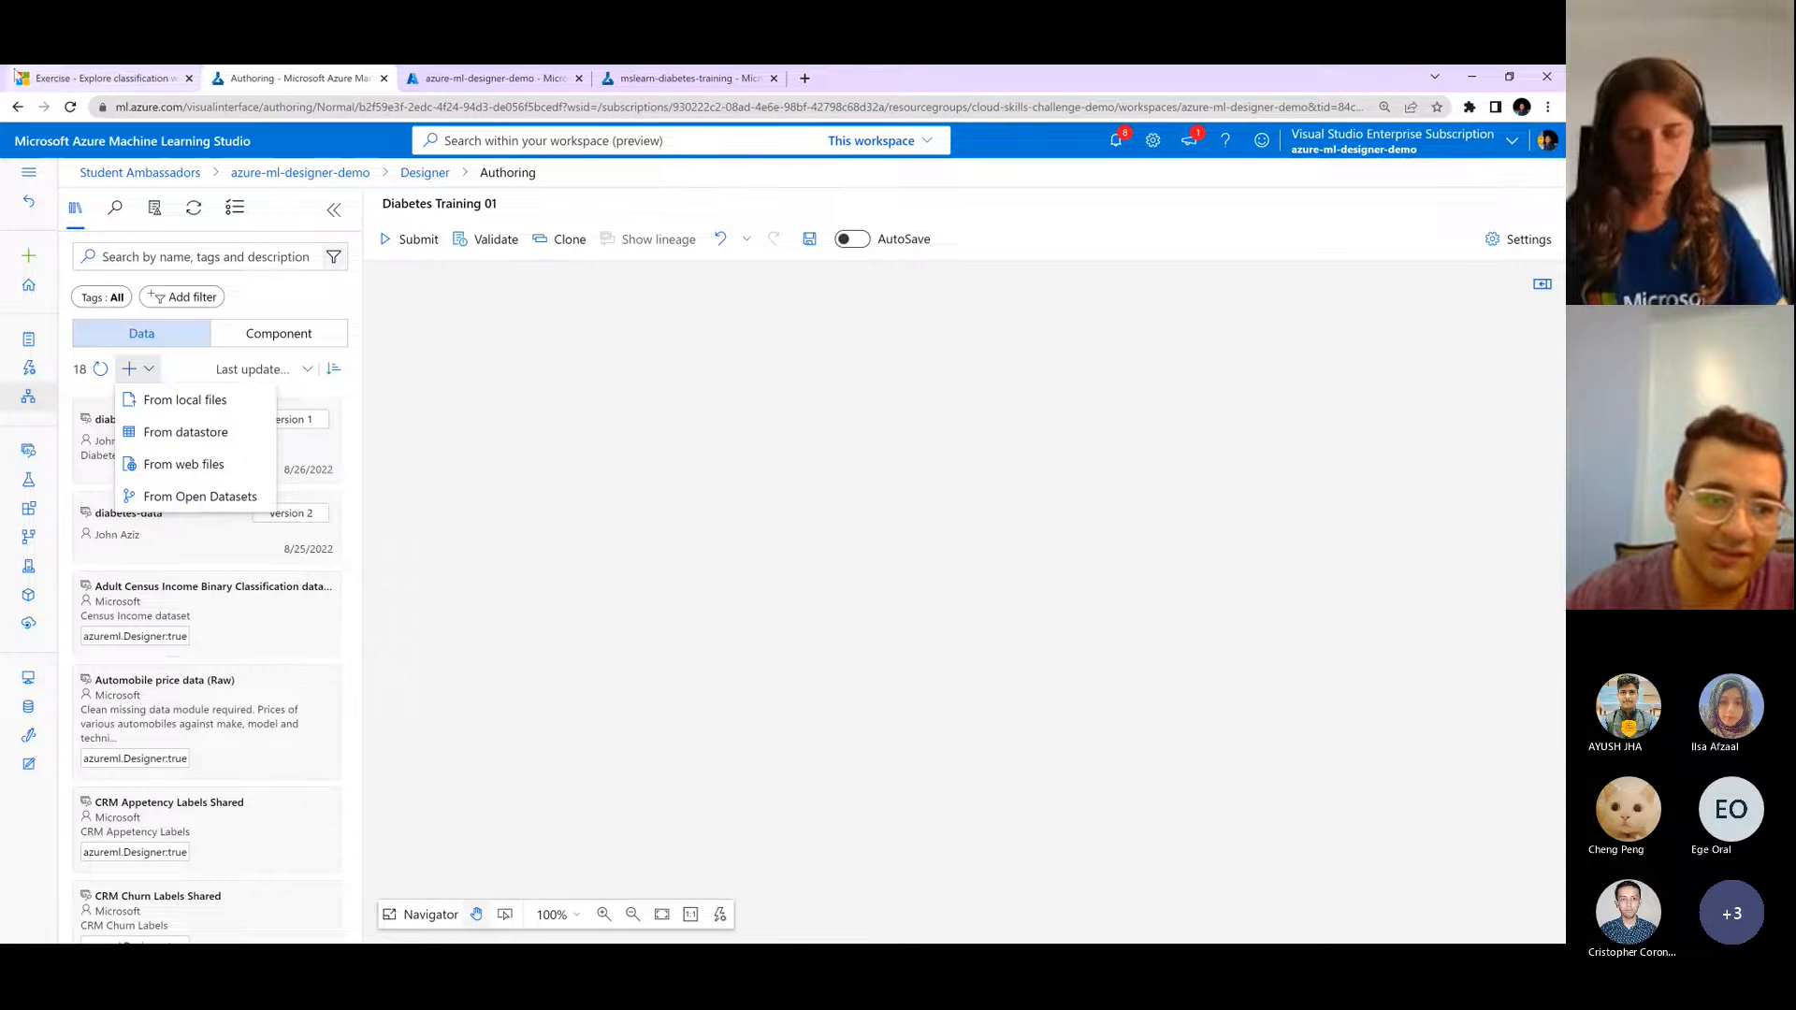
click(145, 470)
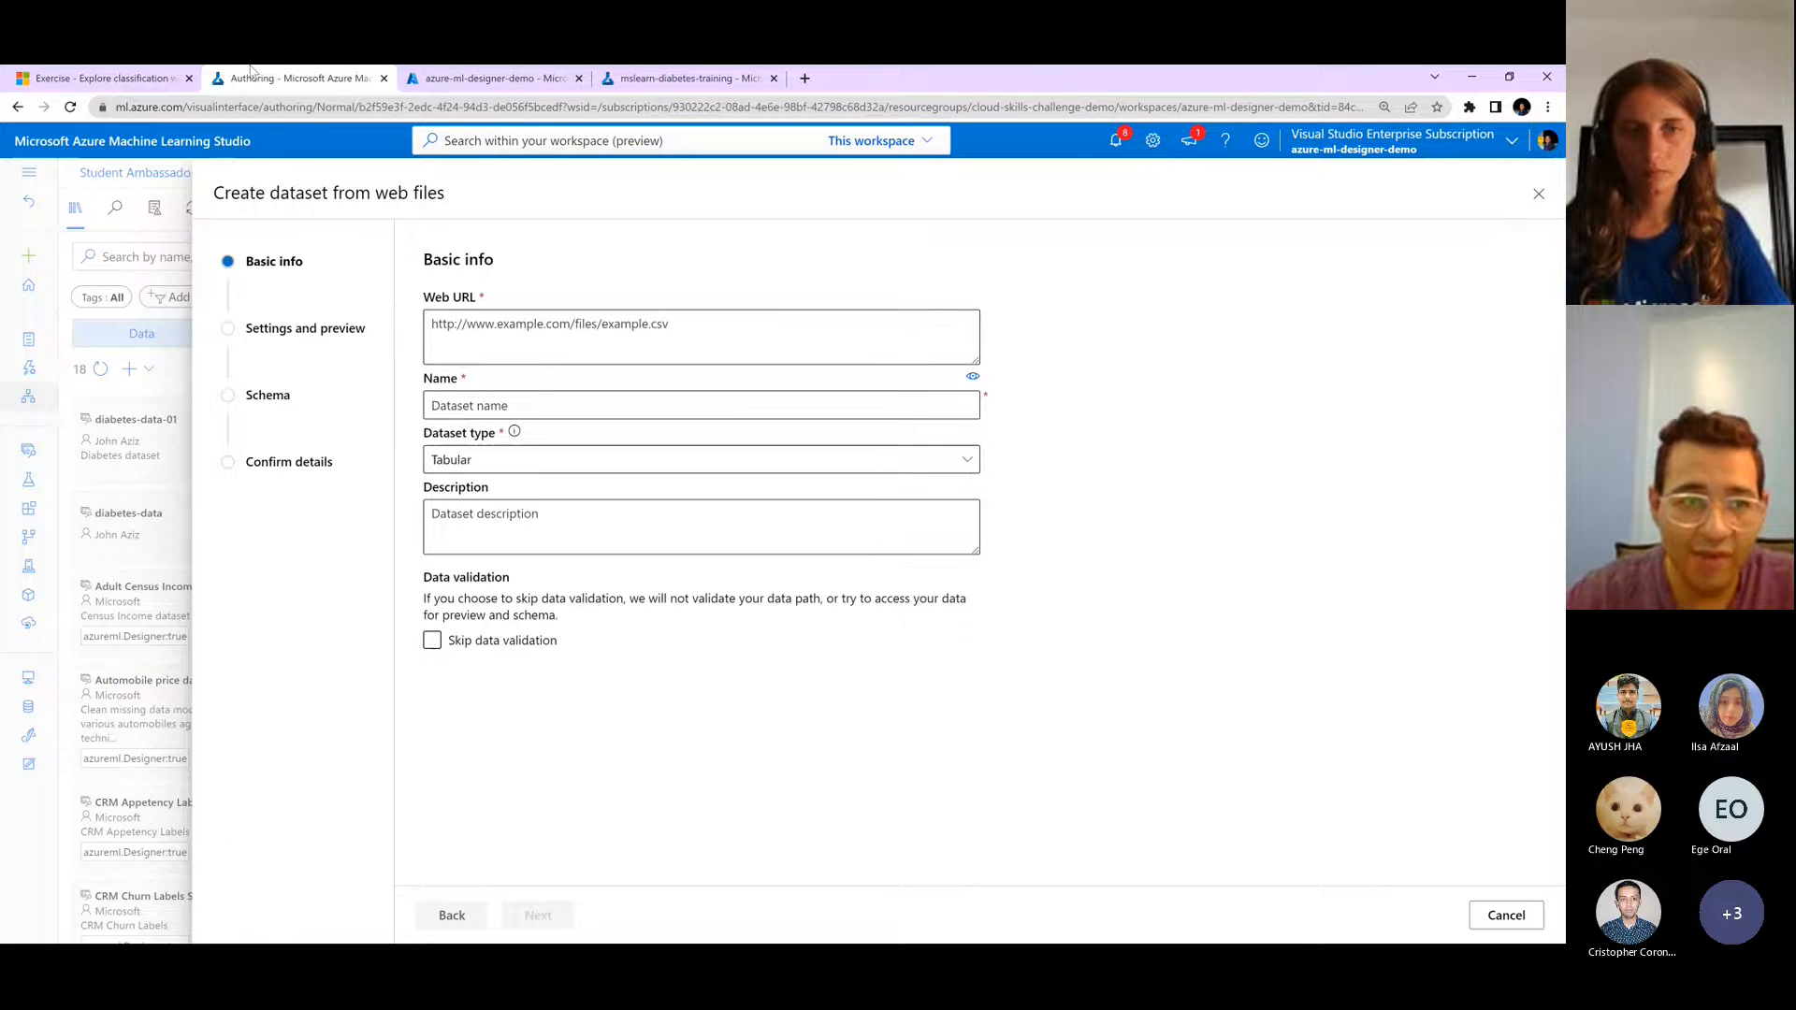
click(87, 72)
scroll(722, 450, down, 3)
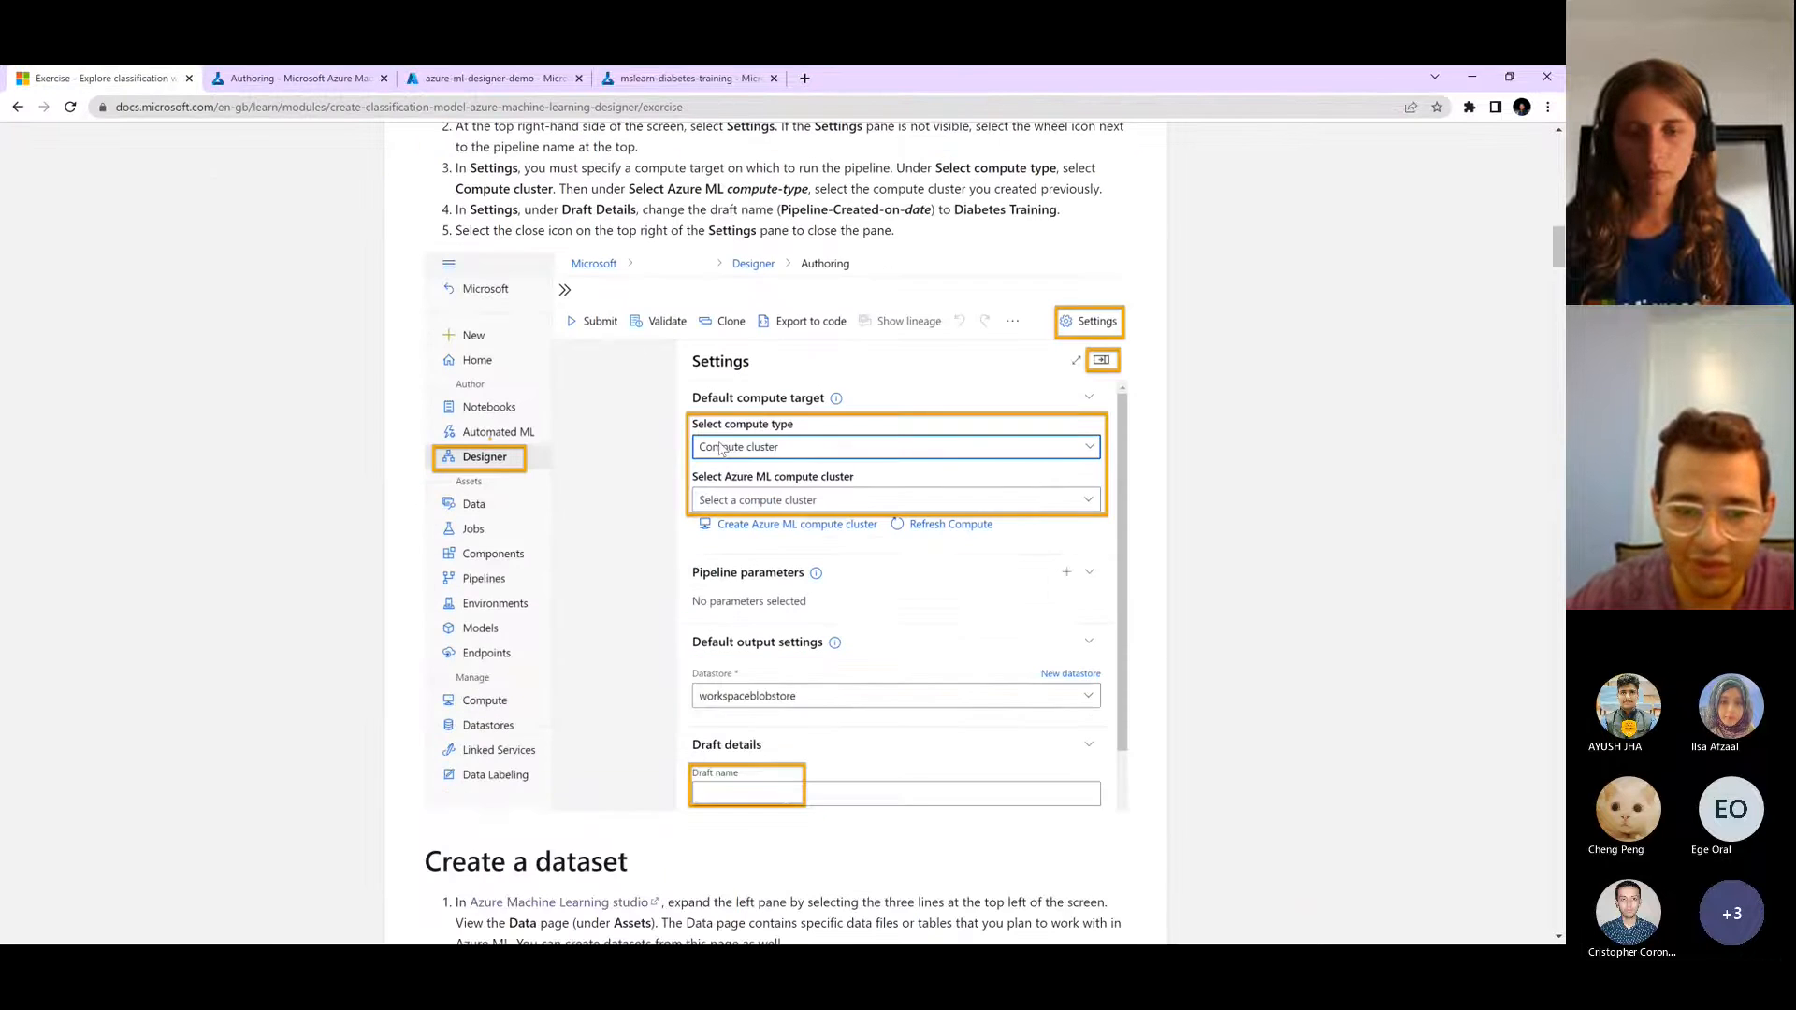
scroll(722, 450, down, 6)
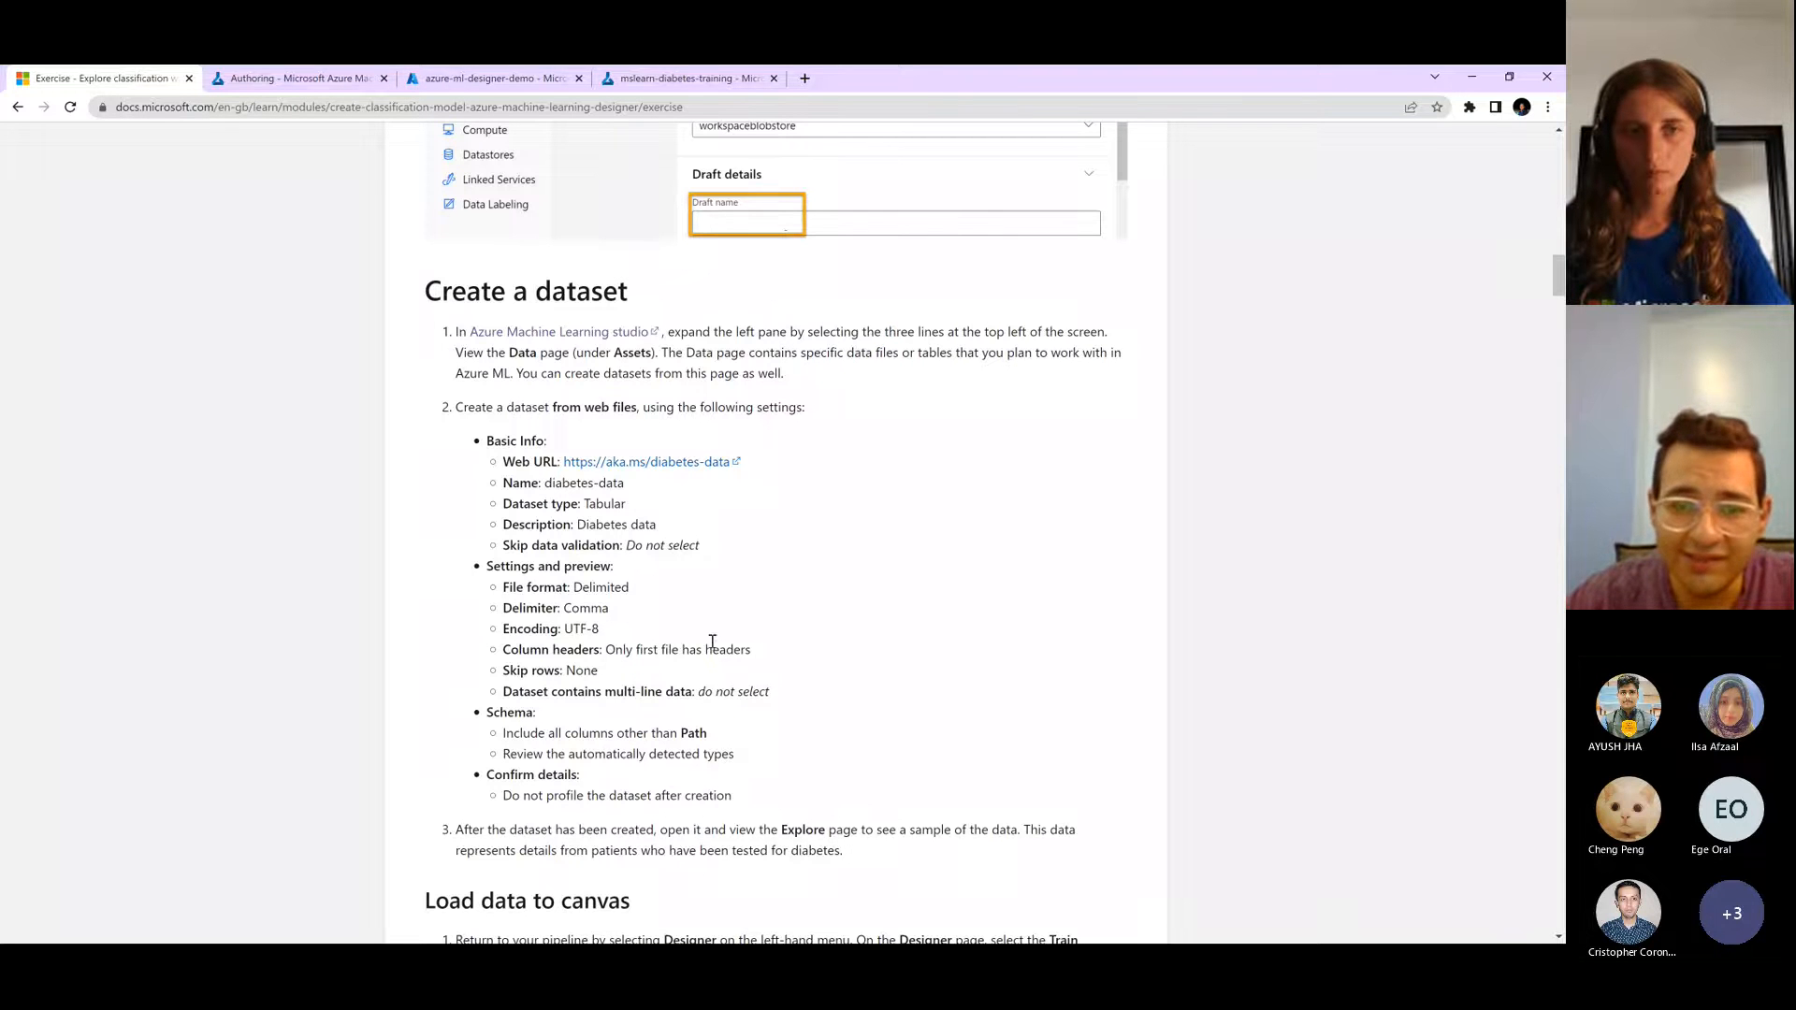
click(236, 76)
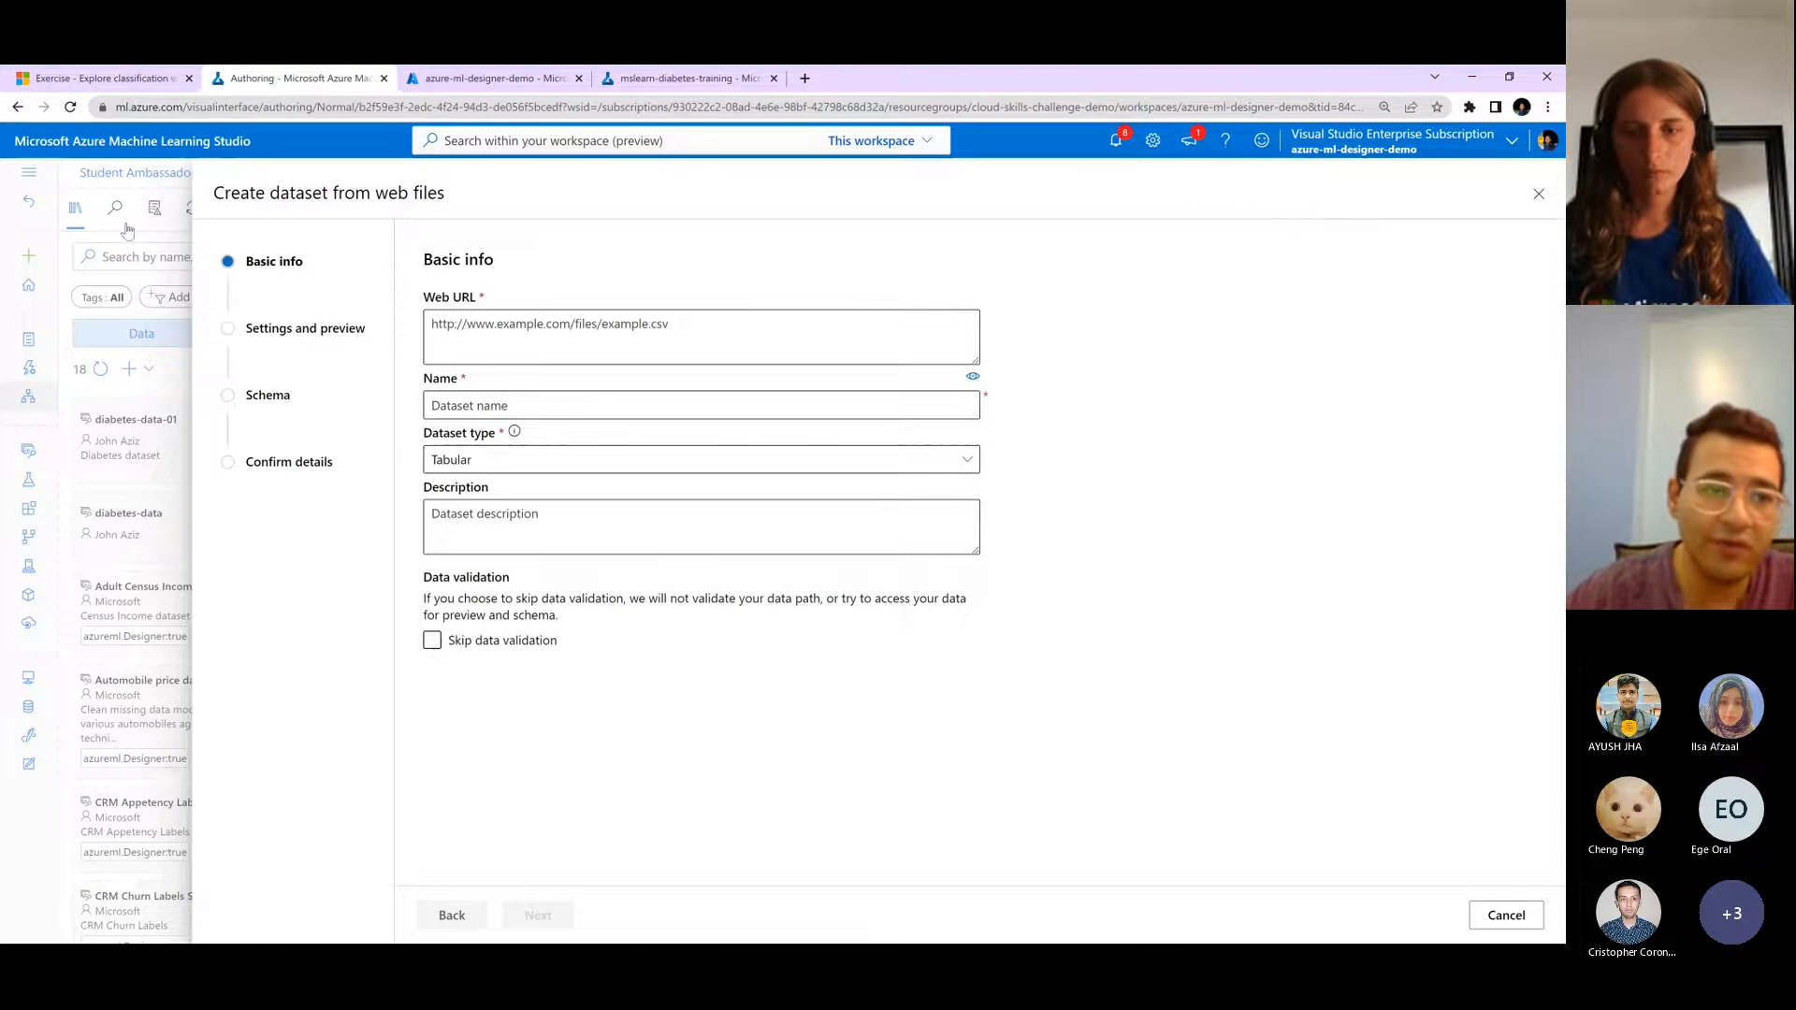
click(80, 77)
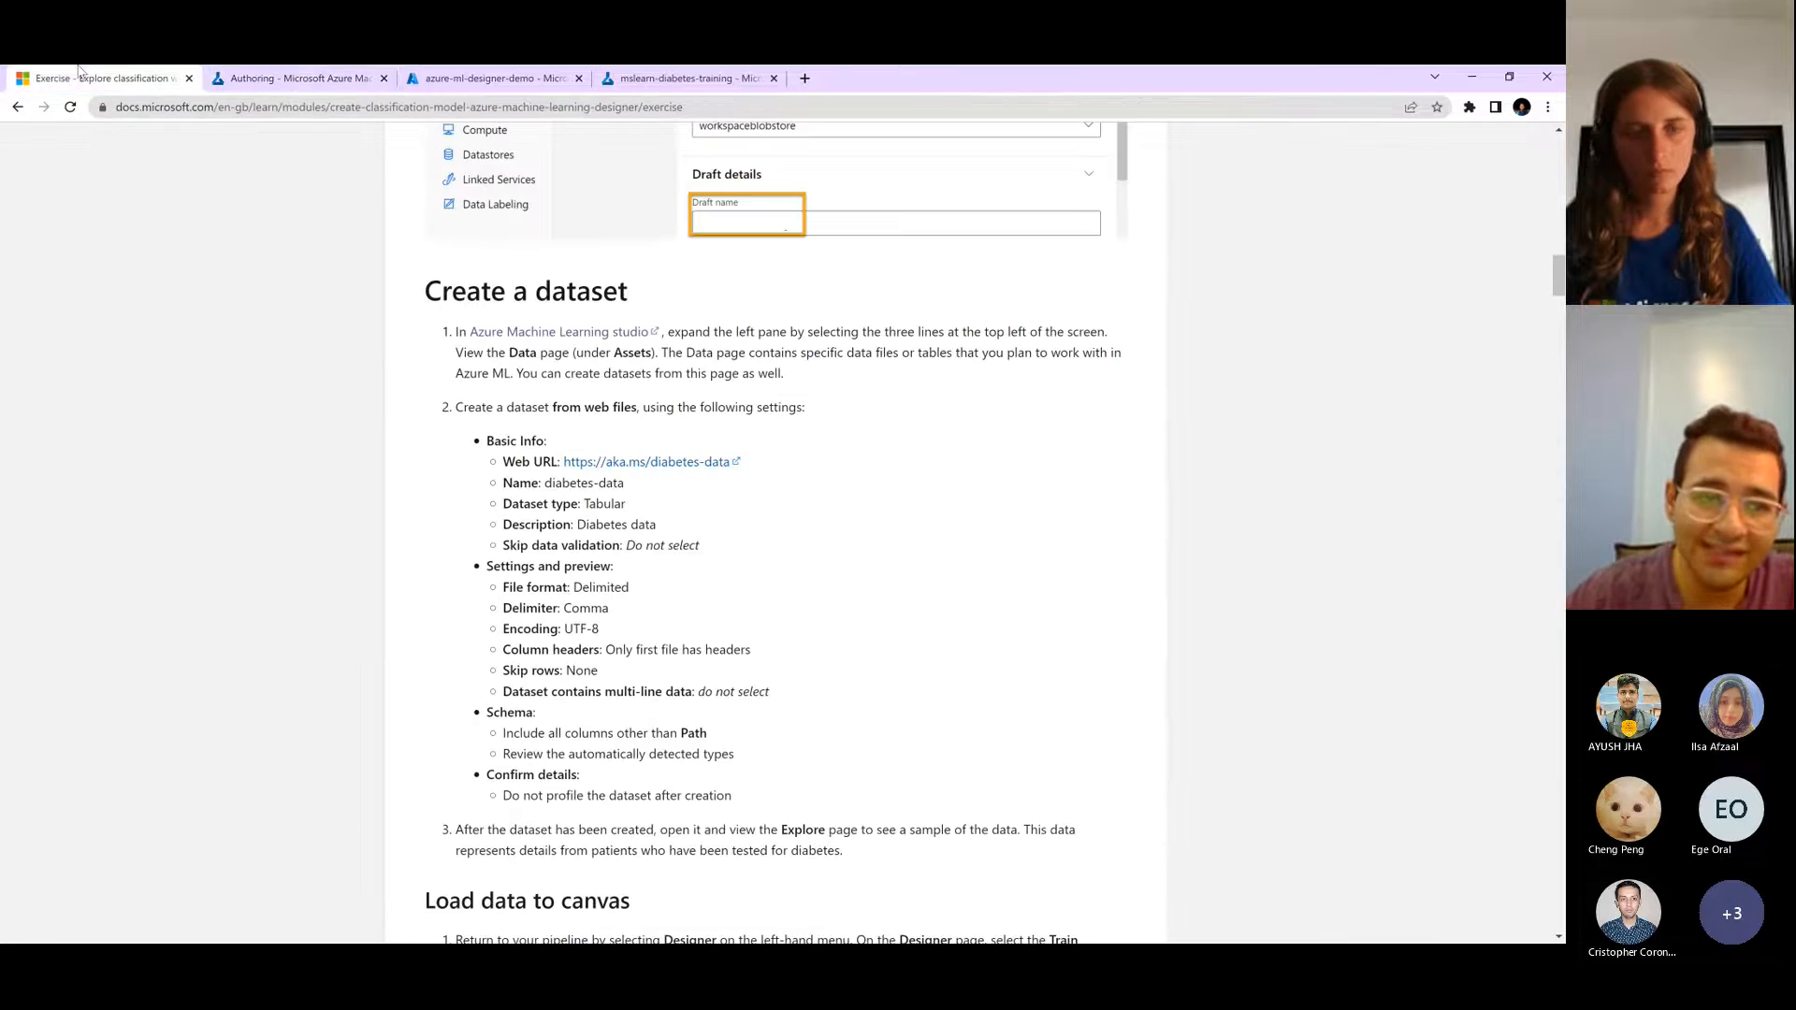
click(250, 73)
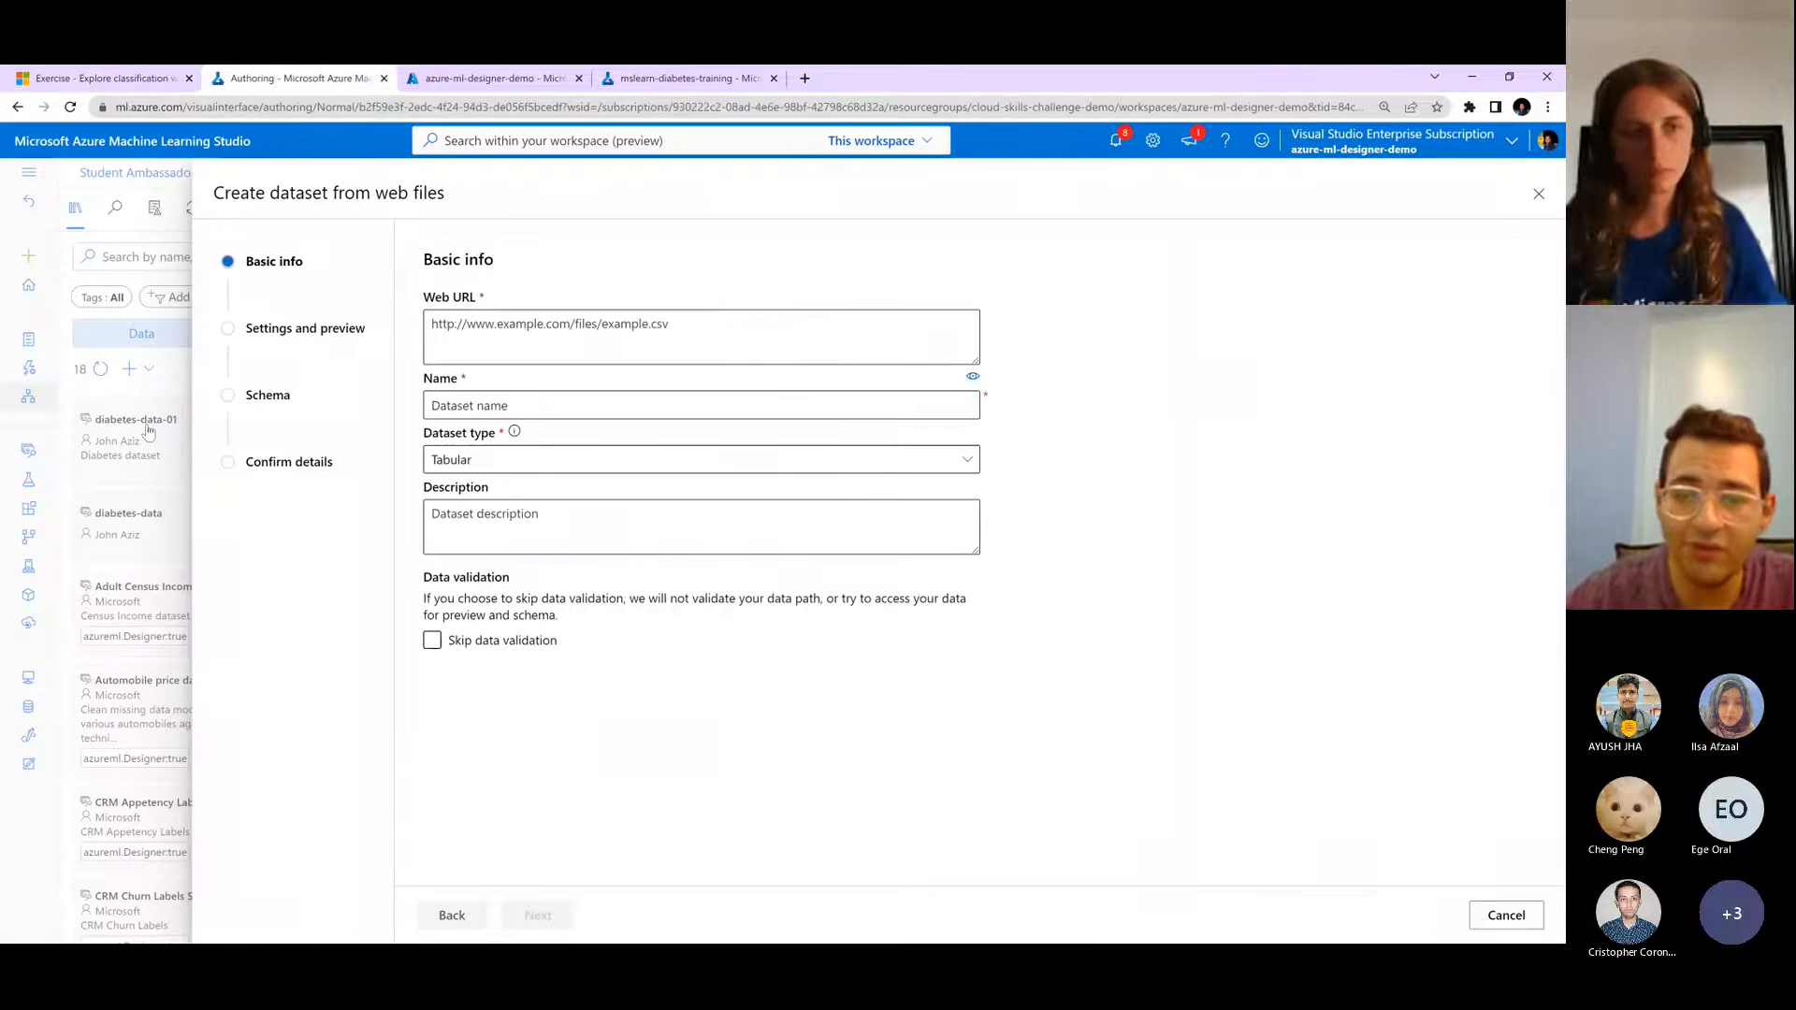
click(25, 73)
drag(562, 461, 730, 461)
key(ctrl+c)
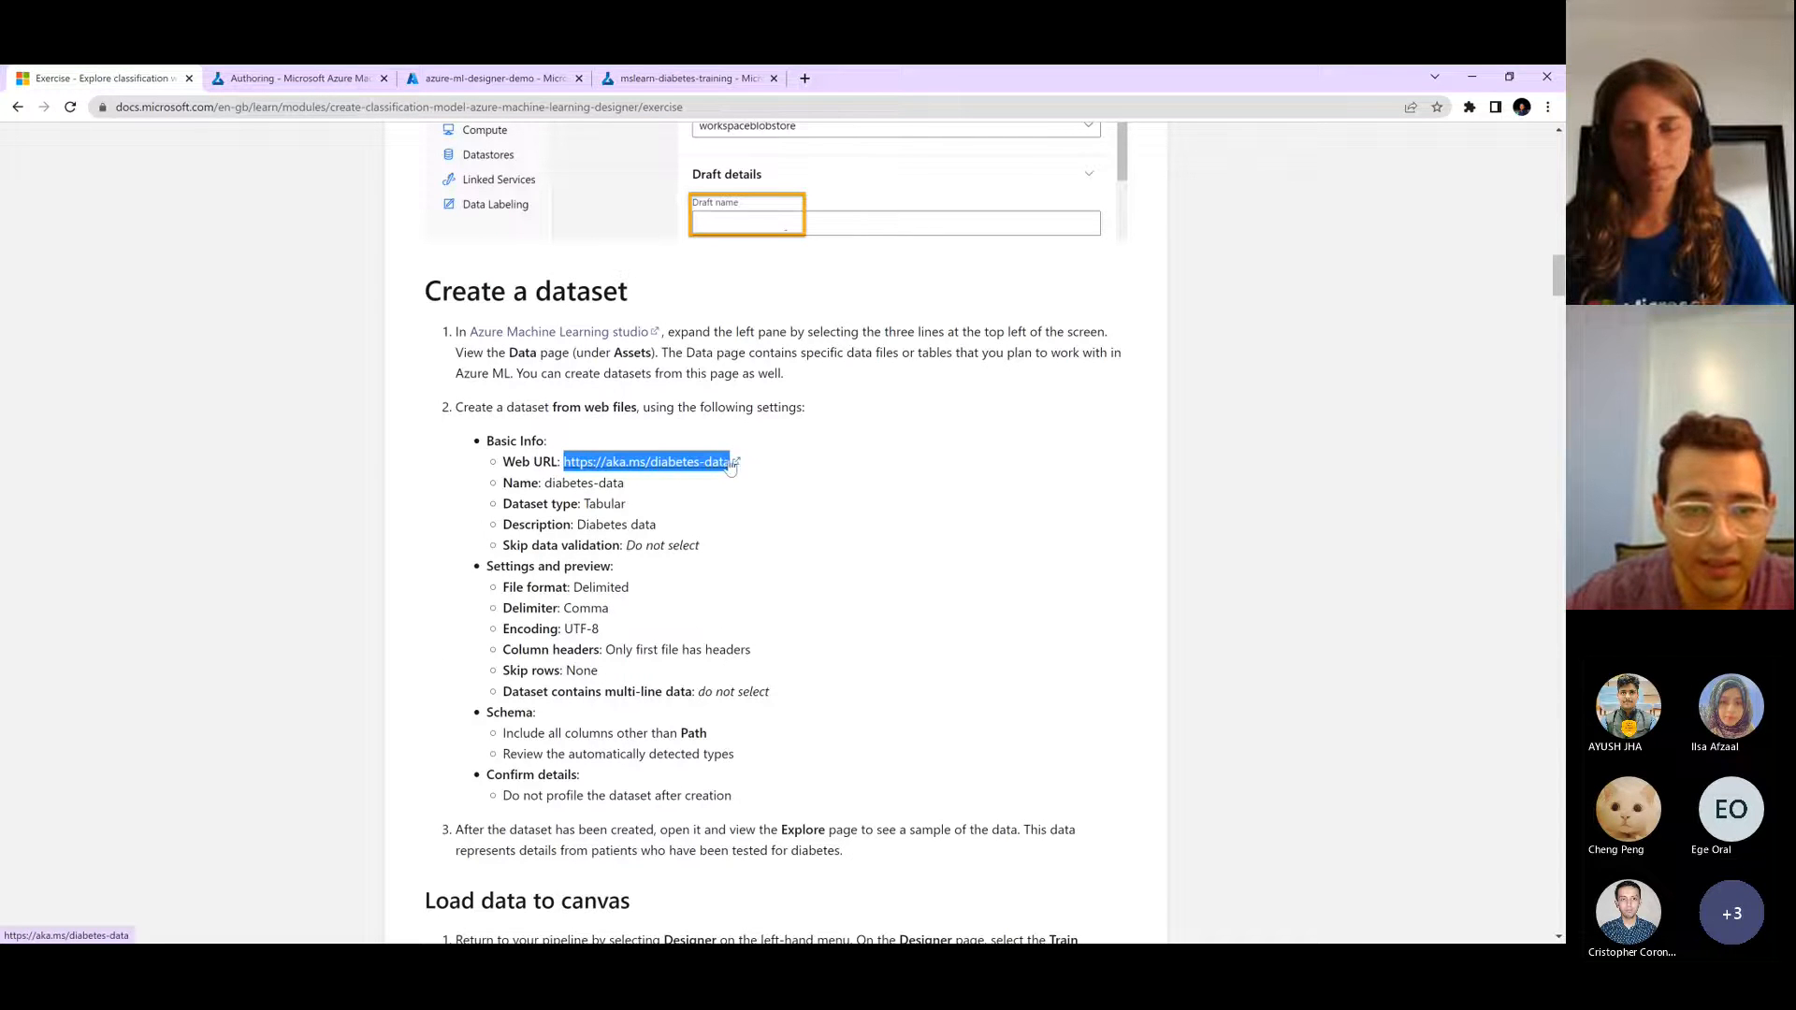
click(371, 73)
click(521, 346)
key(ctrl+v)
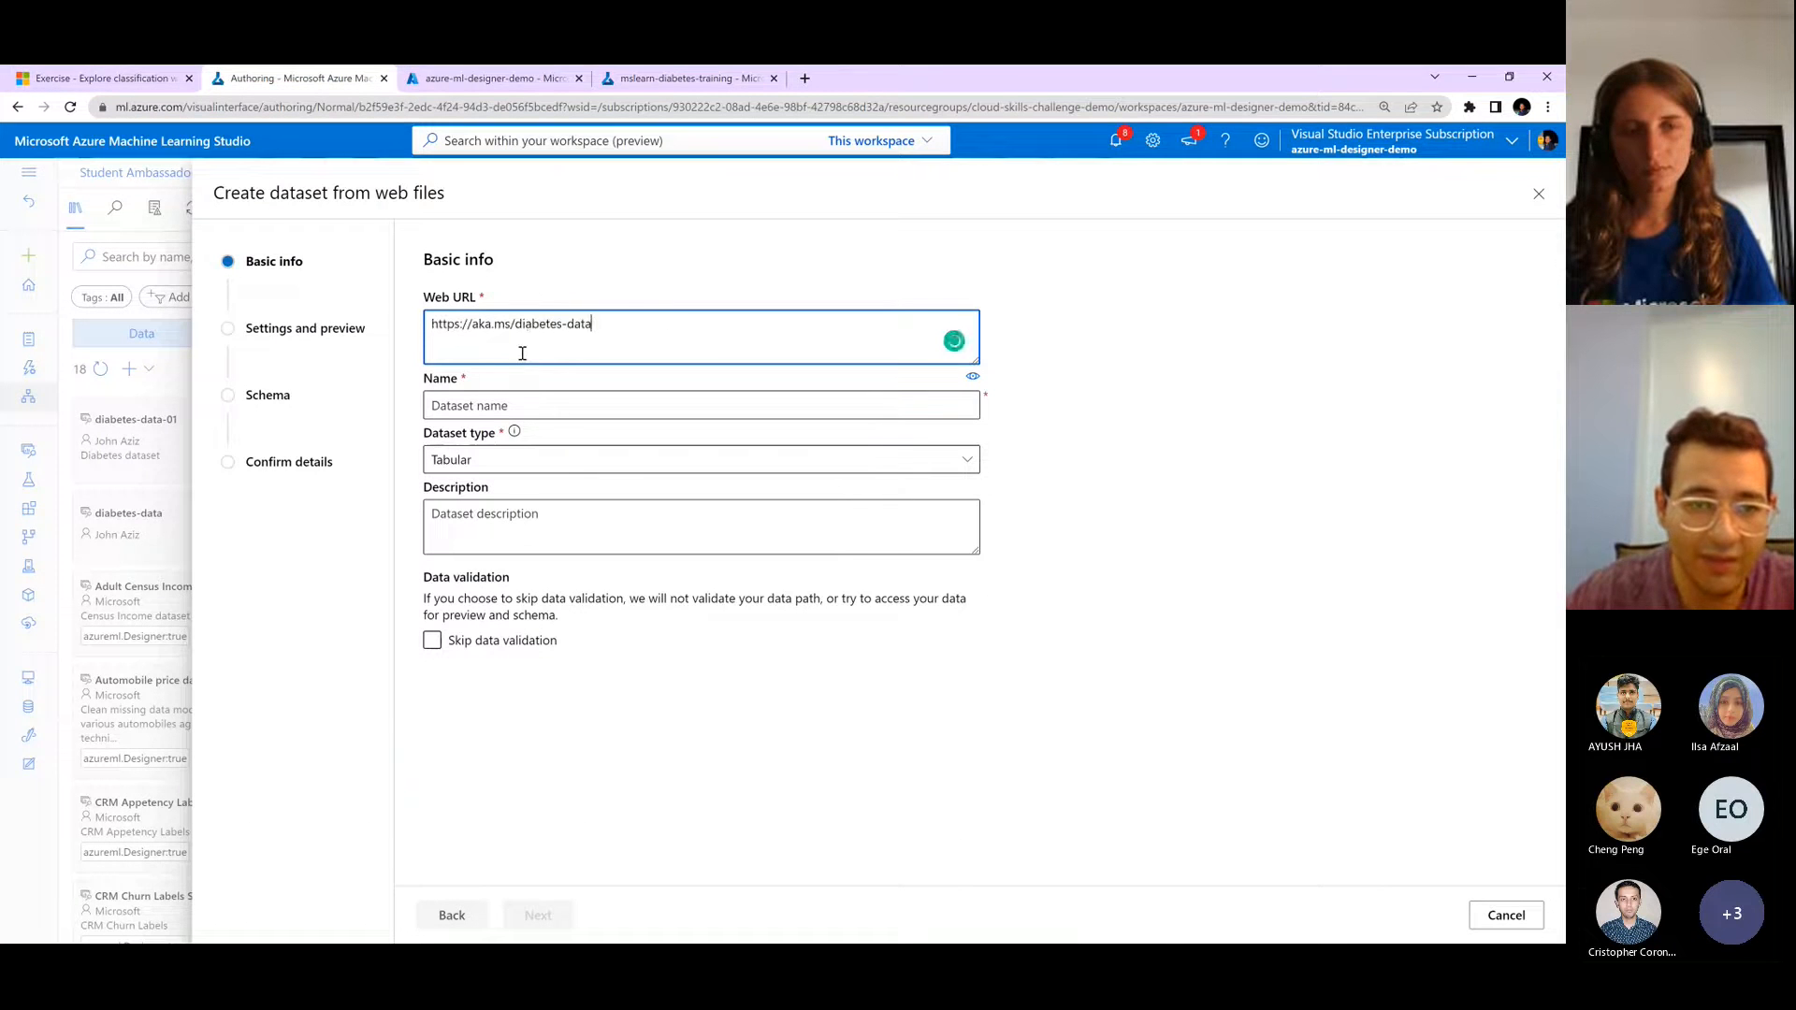
- Open the copied diabetes data link in the Azure portal's browser tab, look through the raw CSV rows and return to the portal
click(418, 75)
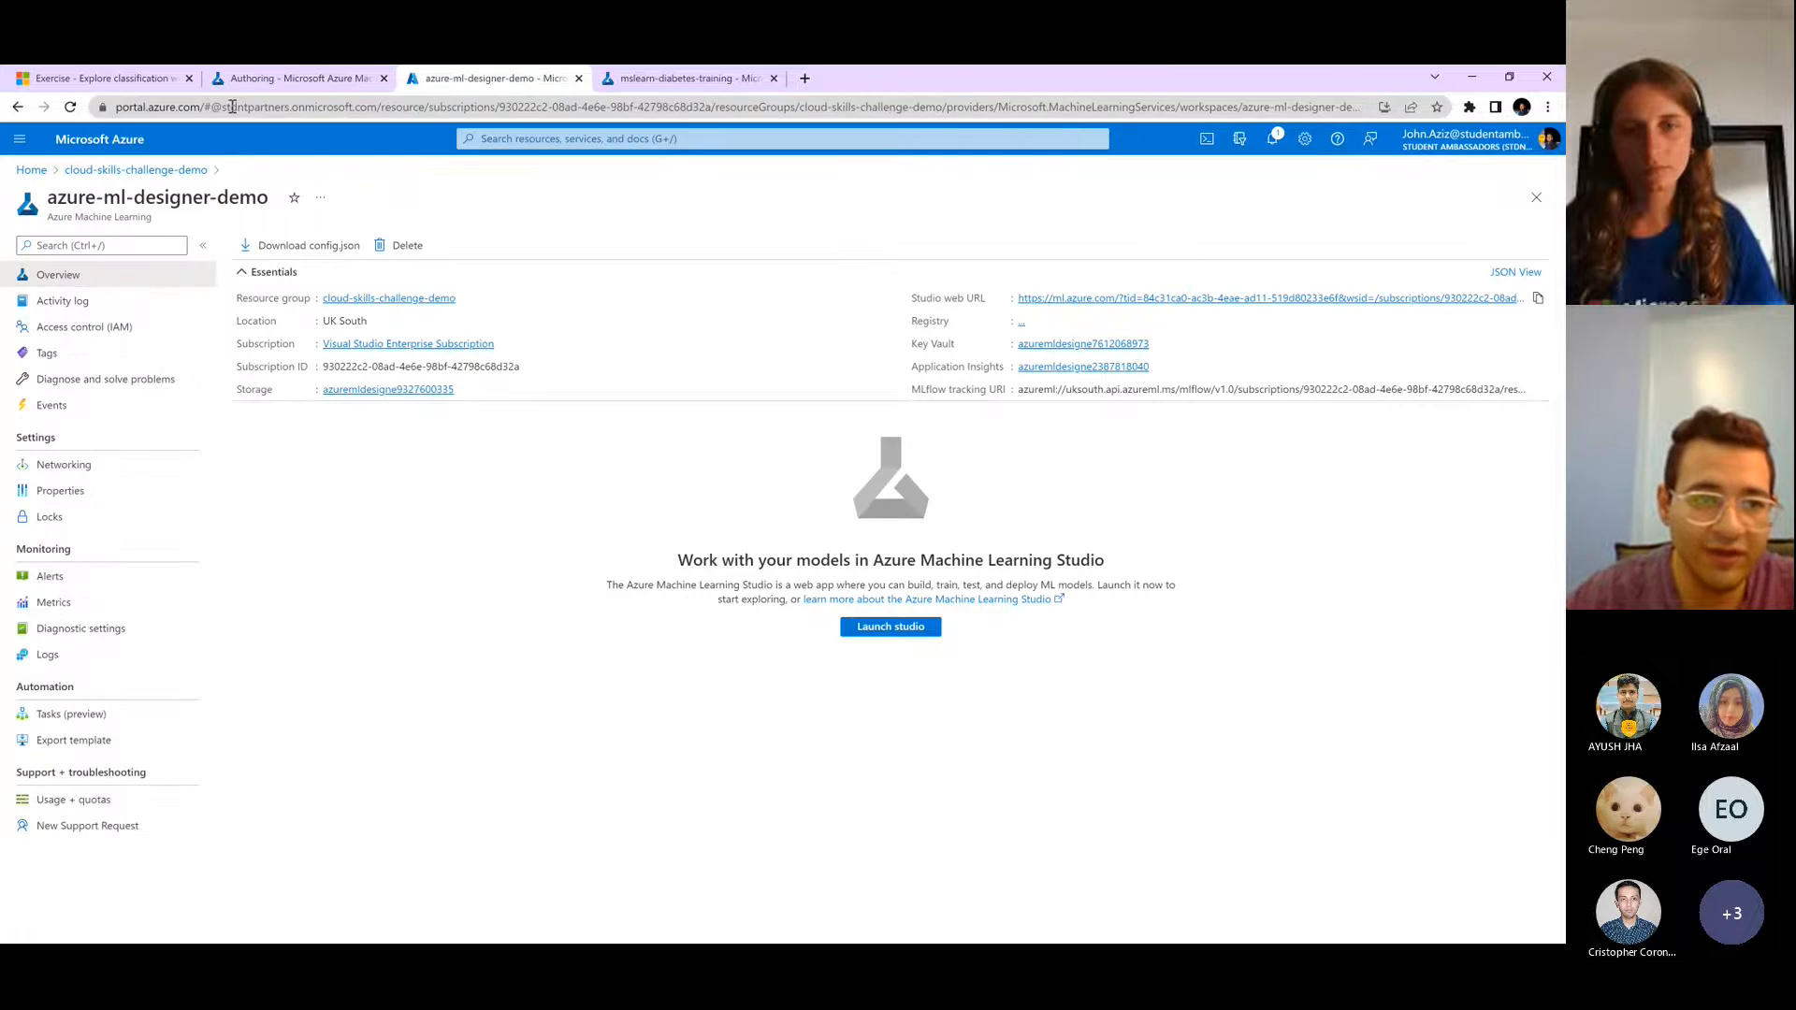
click(232, 107)
key(ctrl+v)
key(Return)
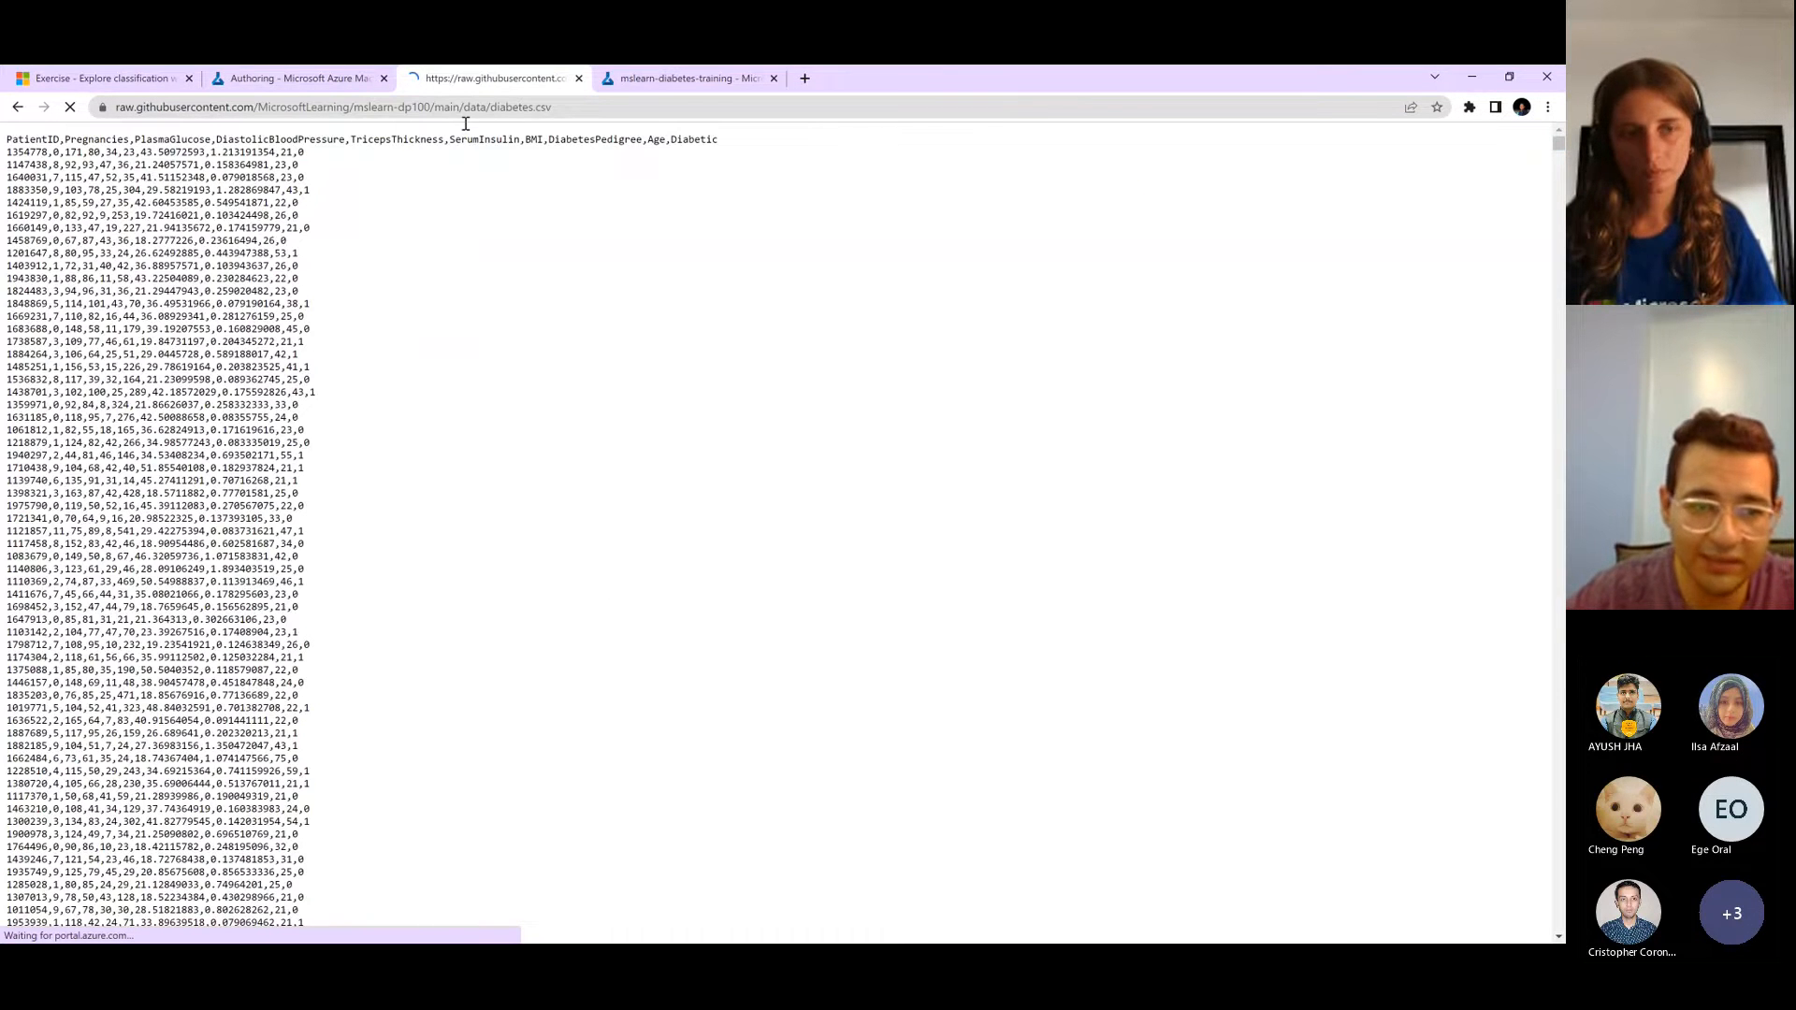
scroll(238, 367, down, 10)
scroll(238, 368, up, 10)
click(18, 107)
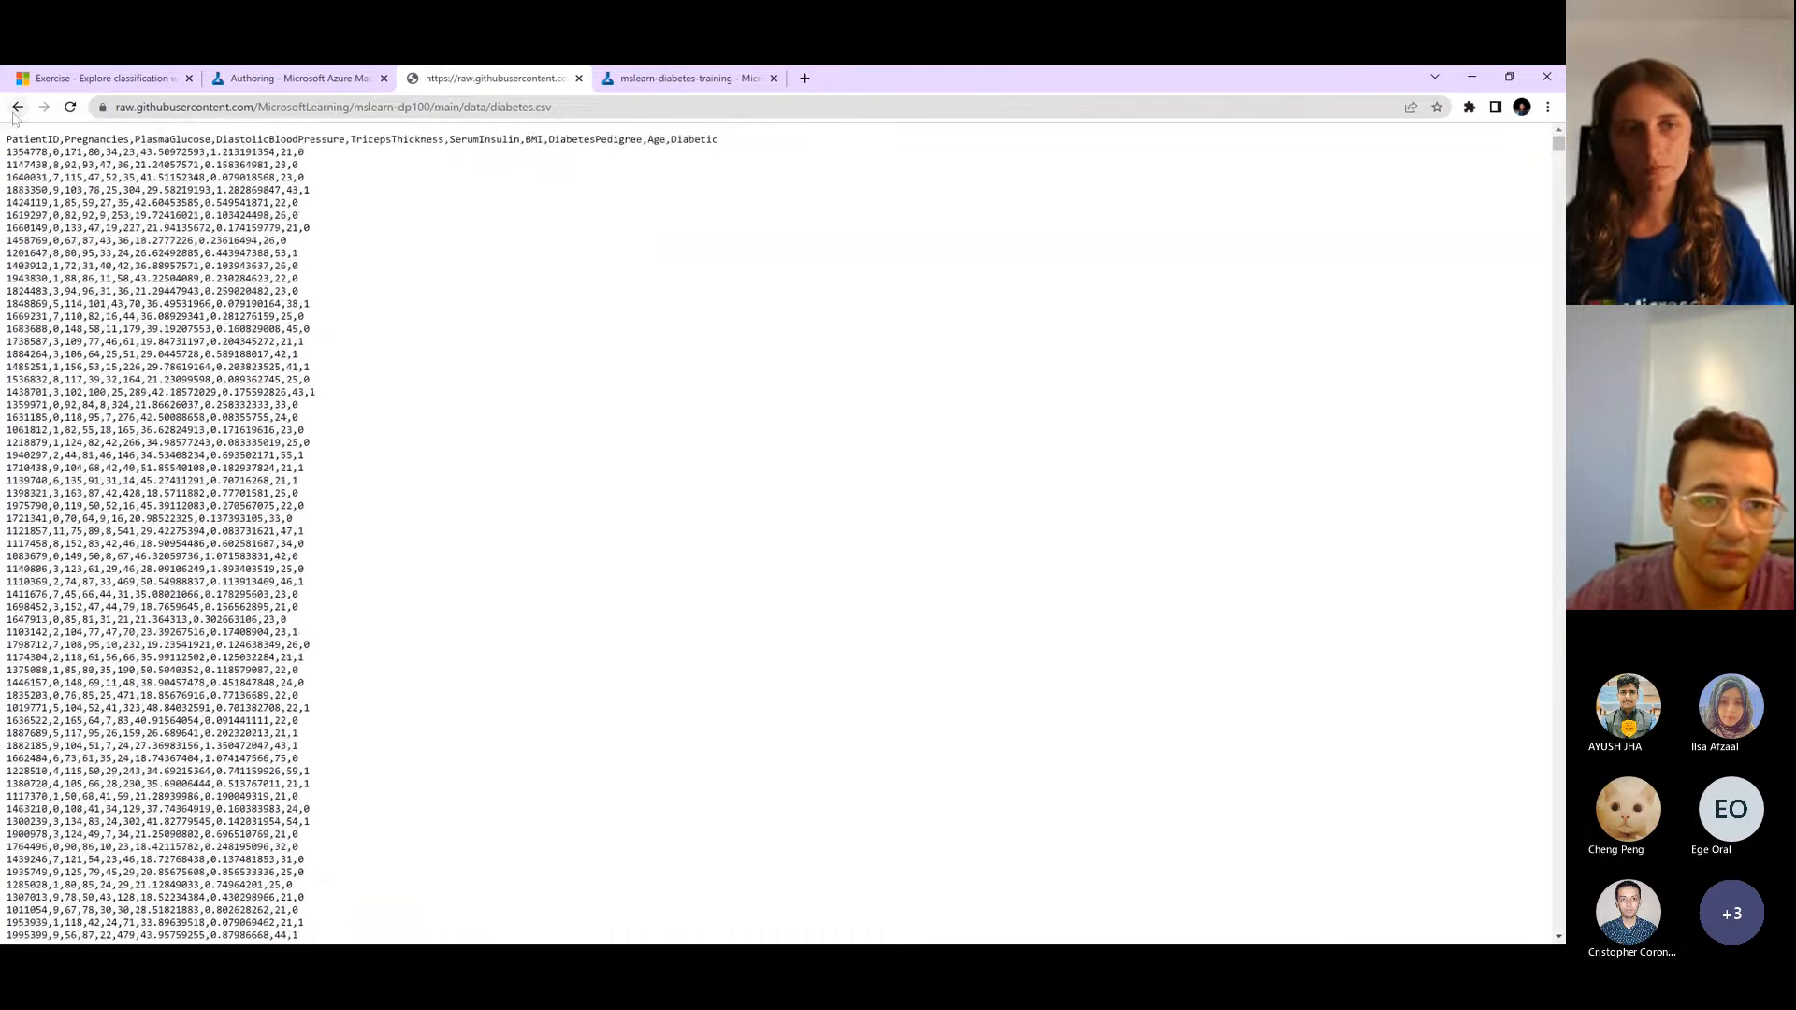
- Name the web-file dataset diabetes-data-02 and continue to its settings and preview
click(265, 77)
click(479, 405)
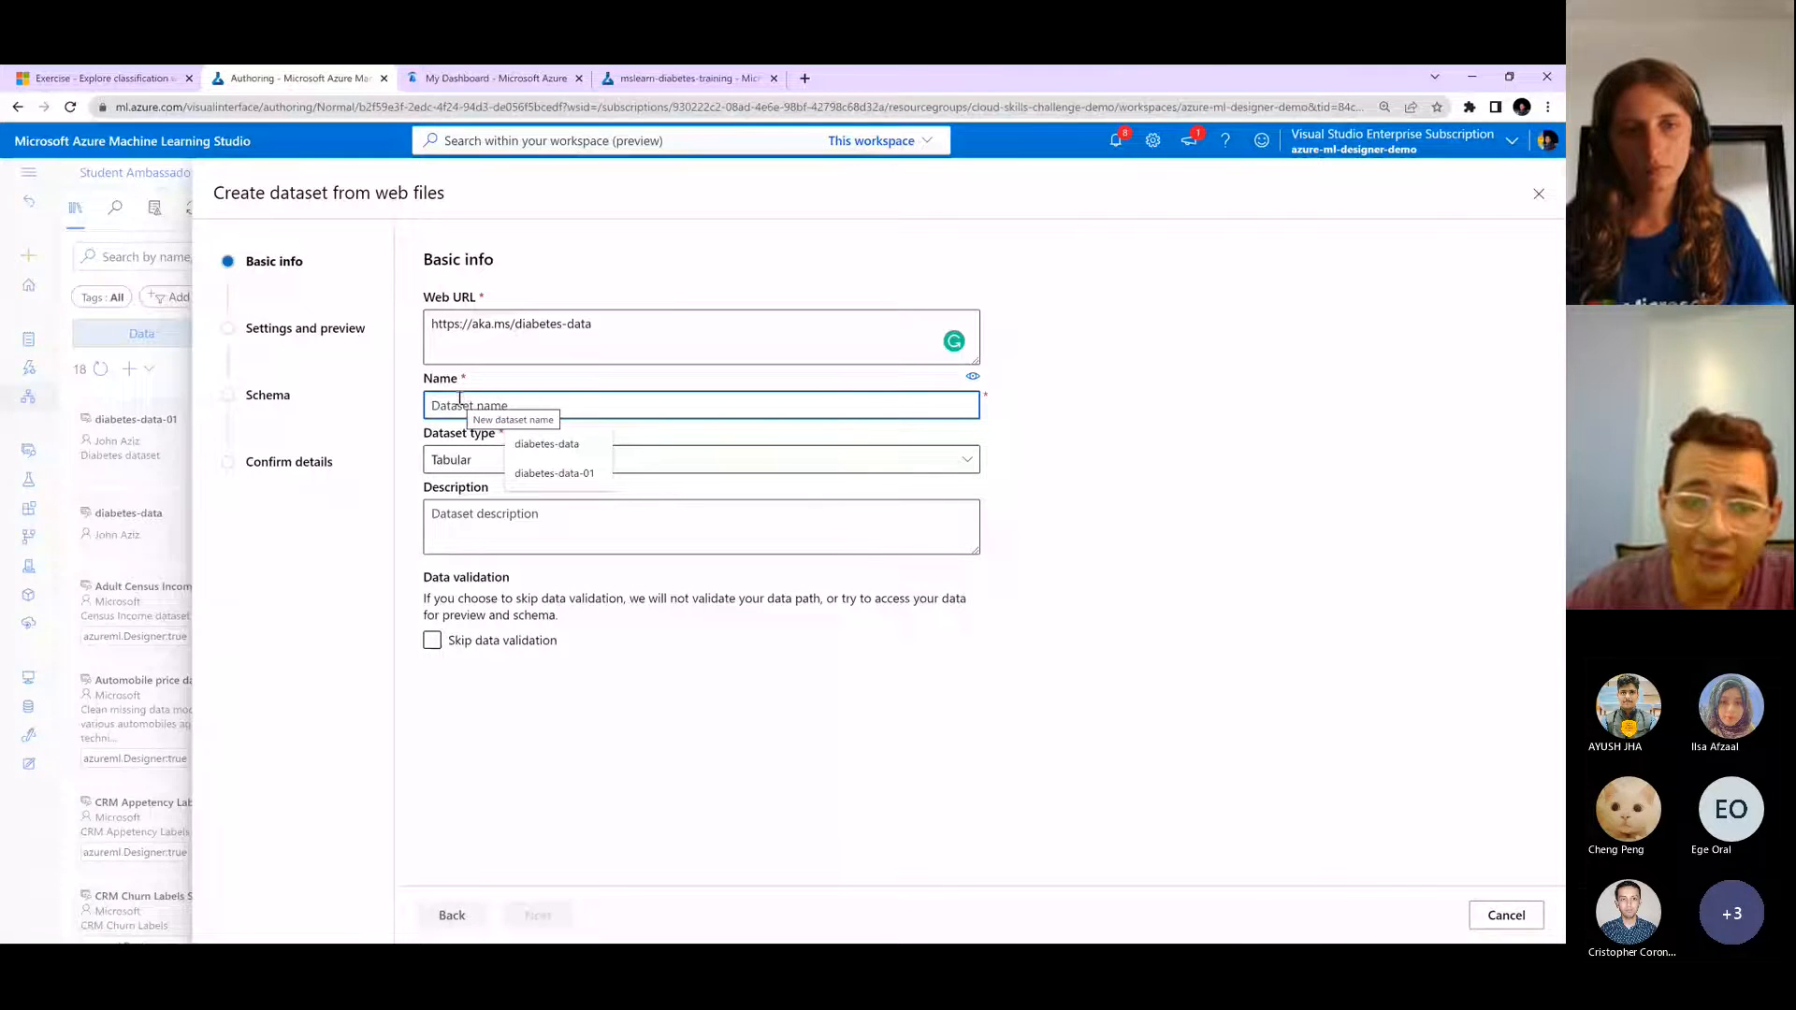
click(599, 475)
key(BackSpace)
text(2)
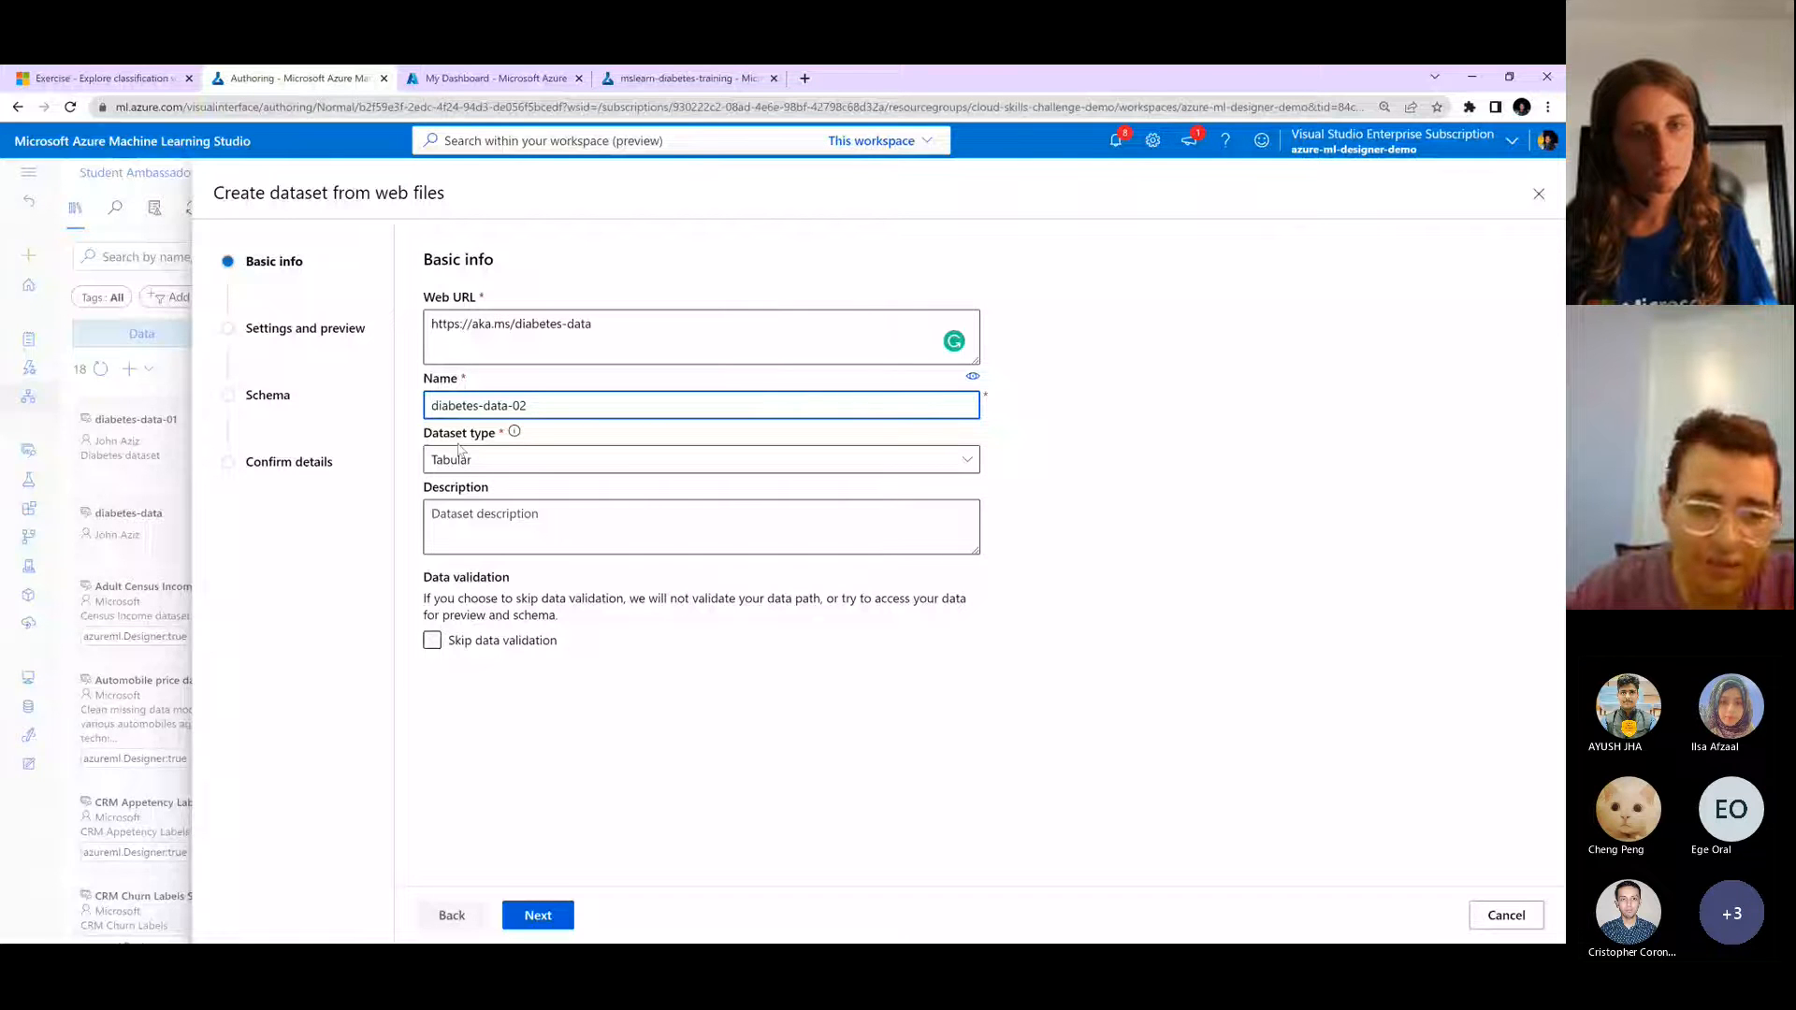
click(365, 331)
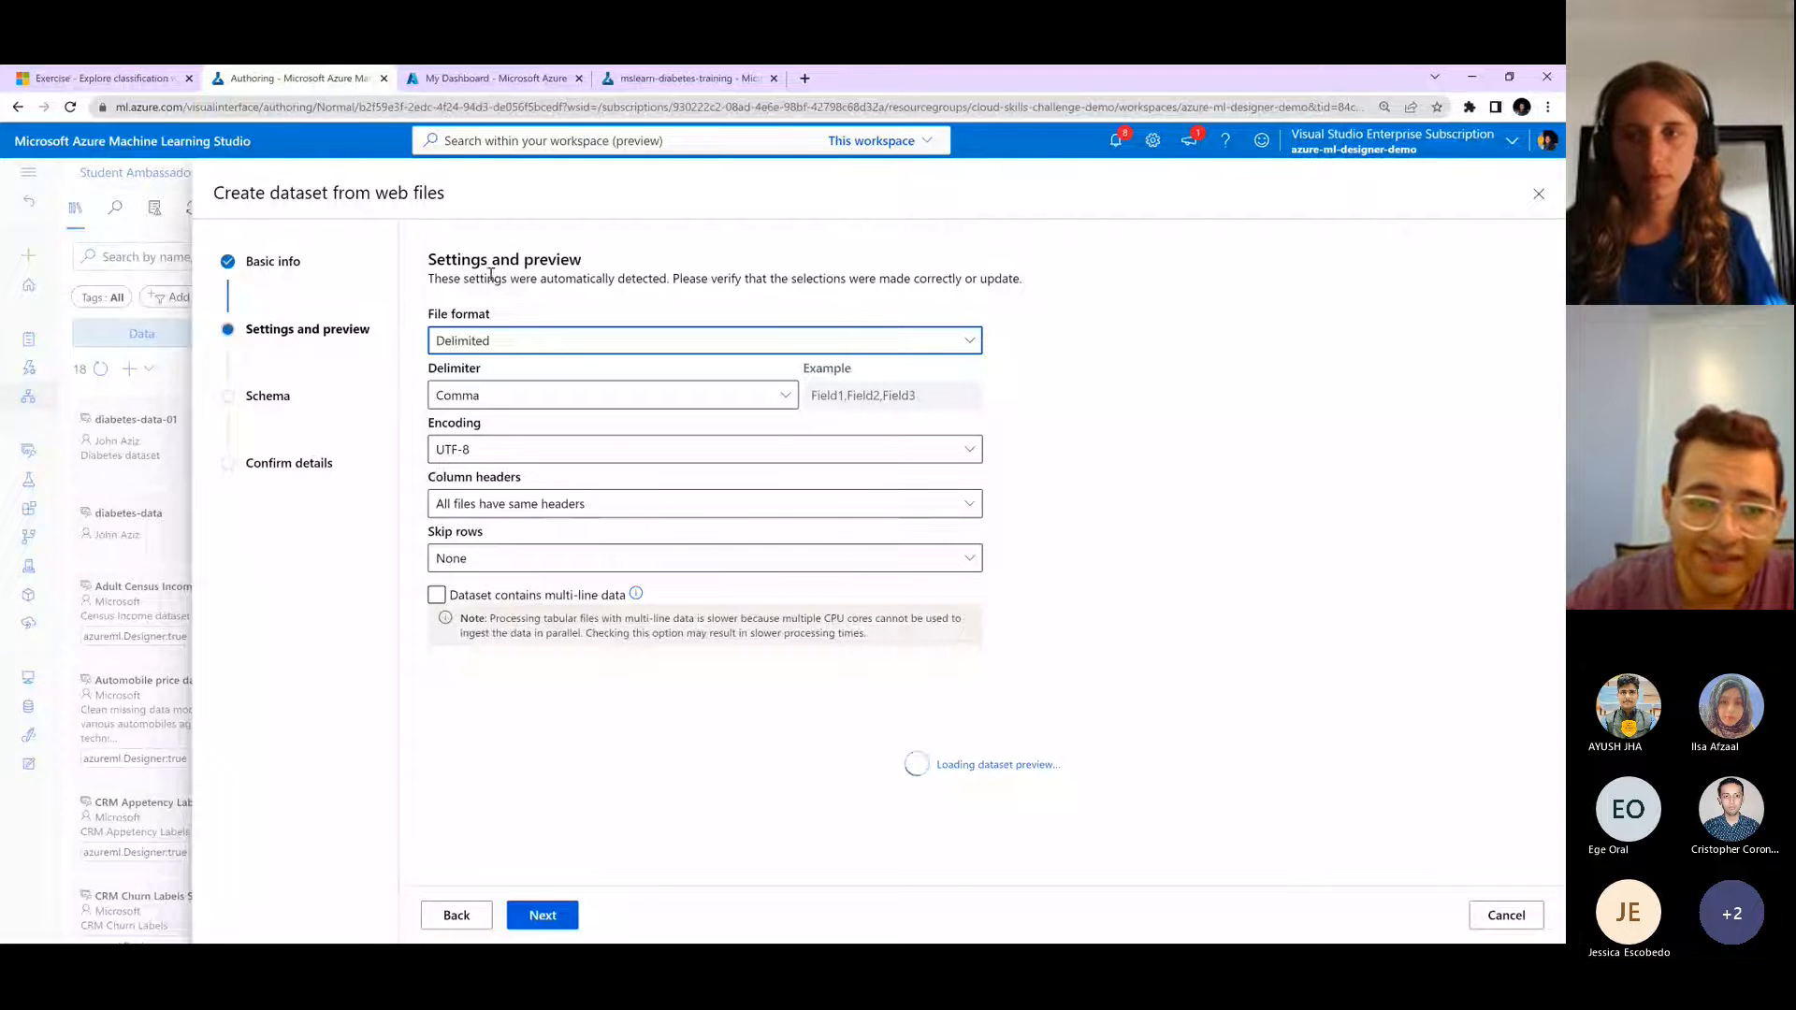
- Review the file format and delimiter options available for the dataset
click(467, 347)
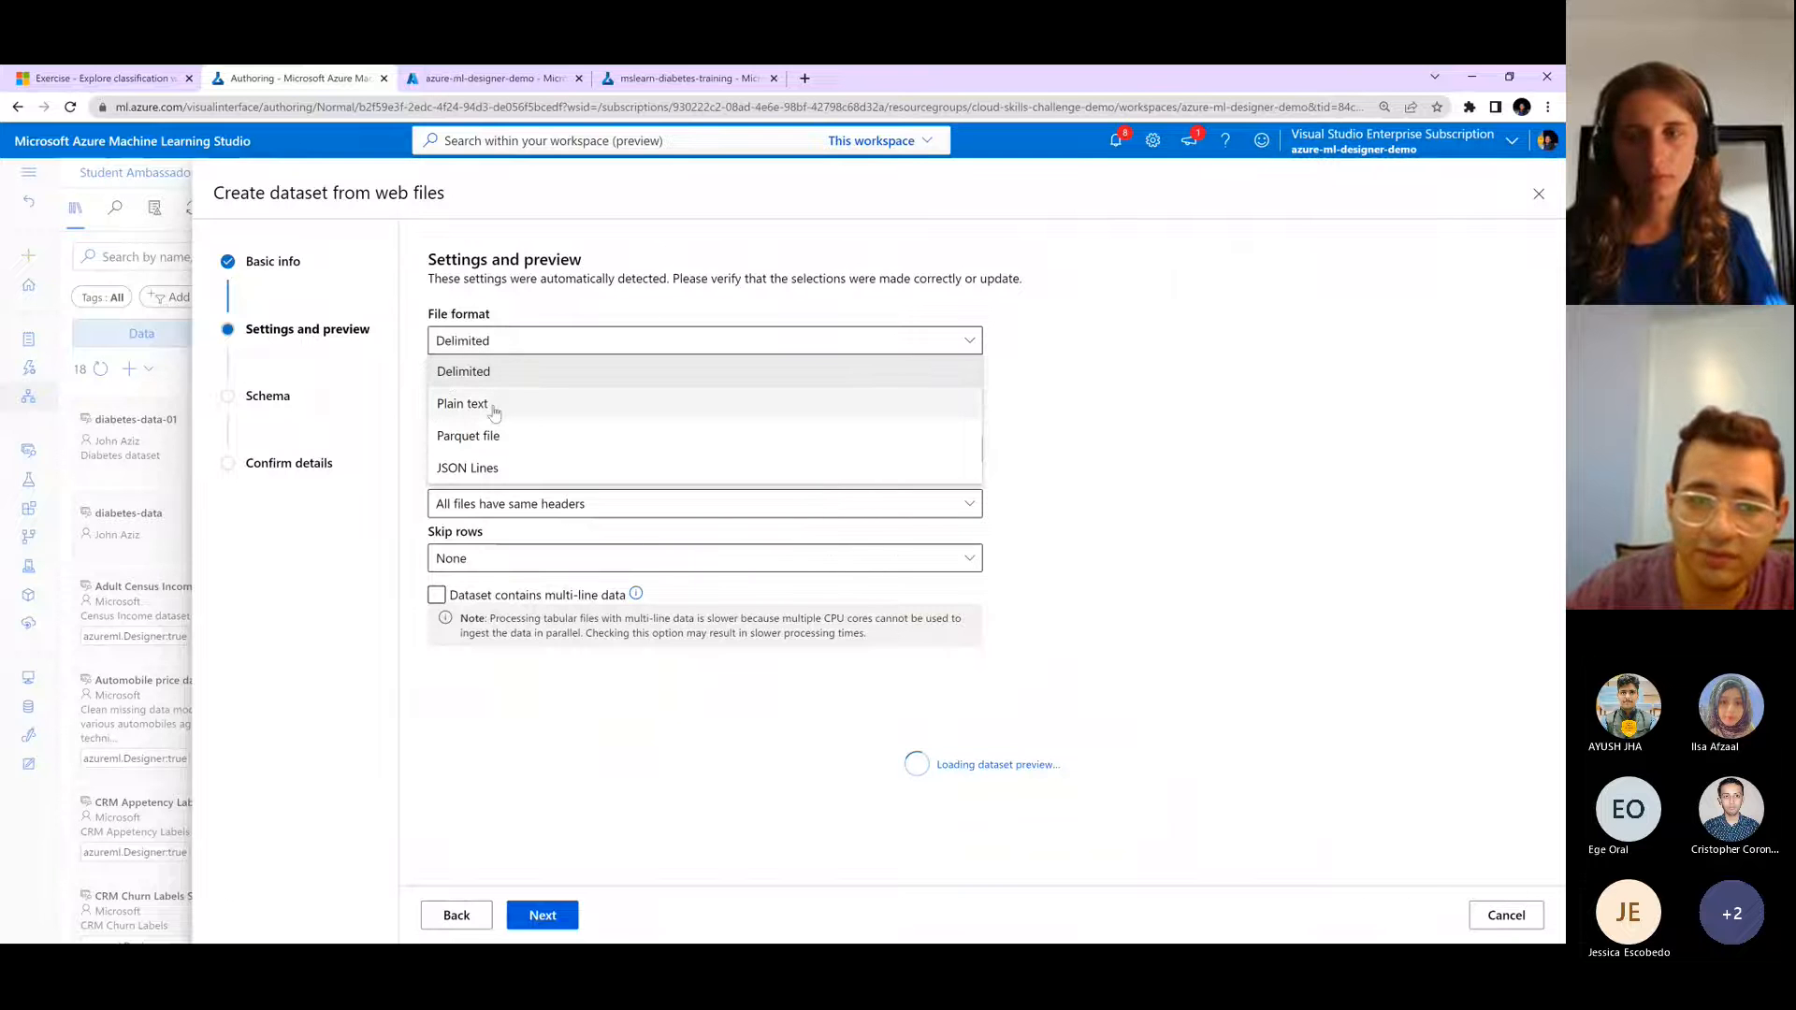
click(534, 340)
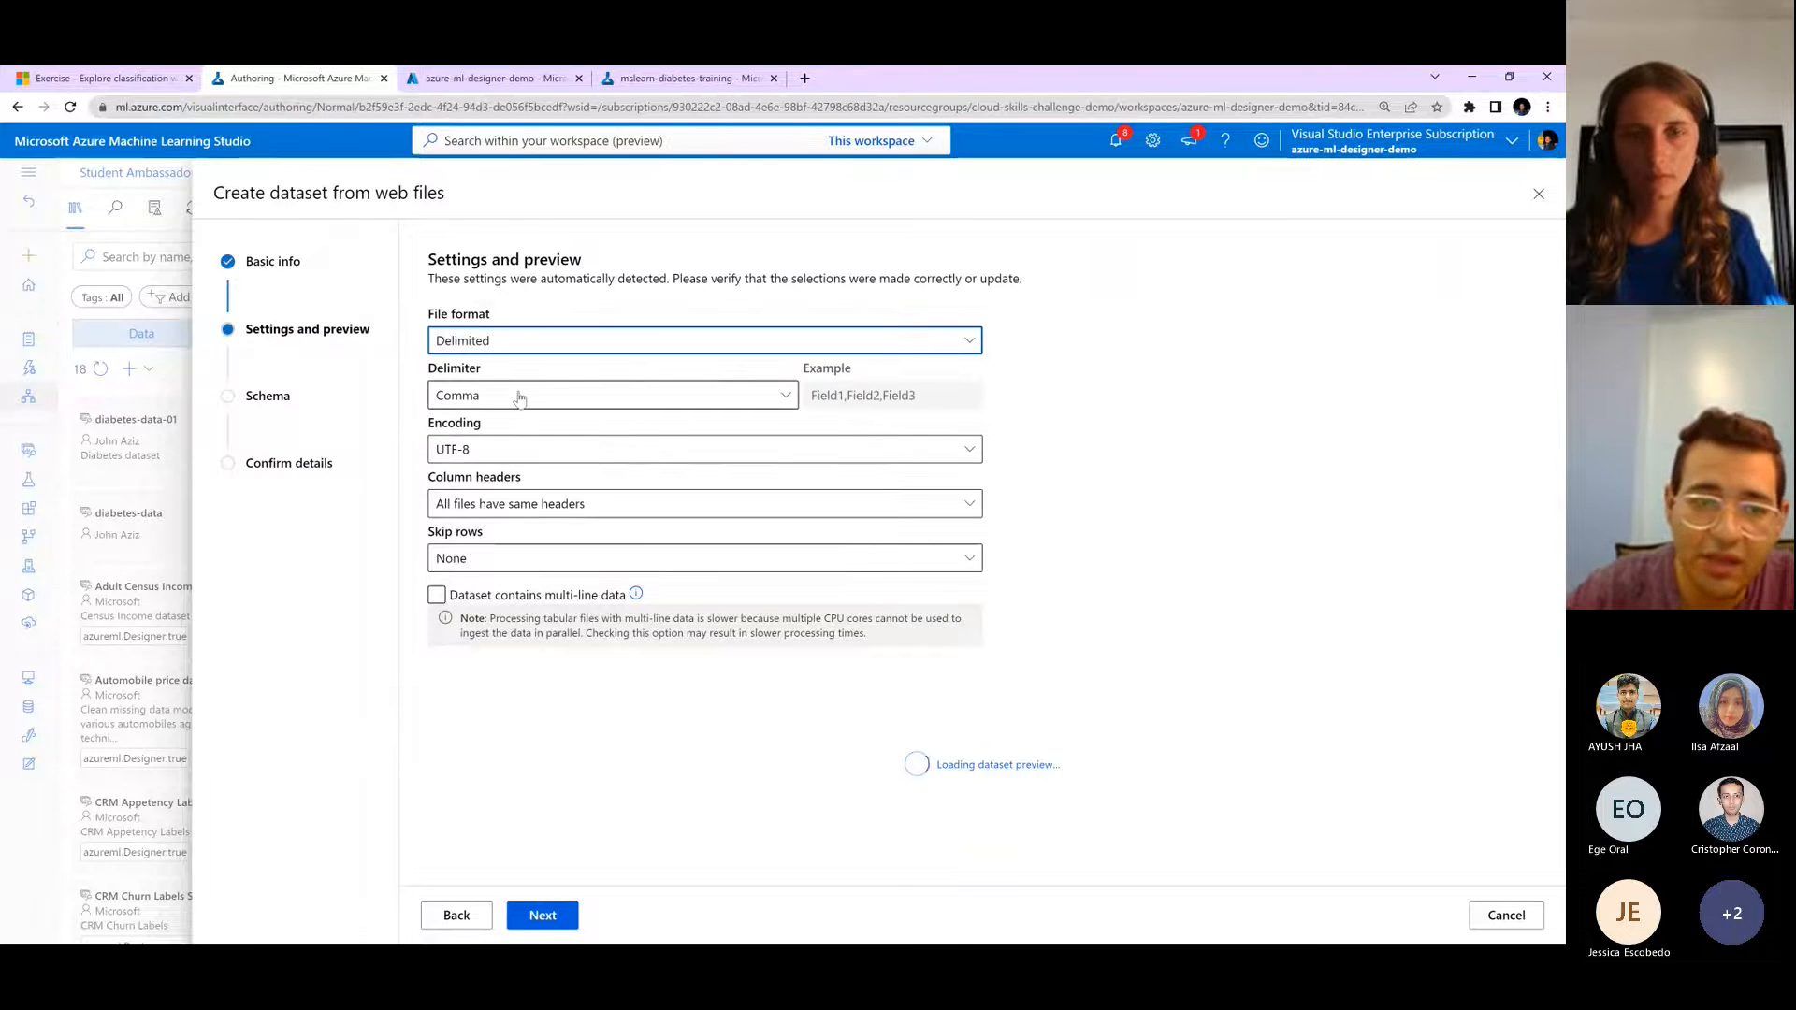
click(523, 397)
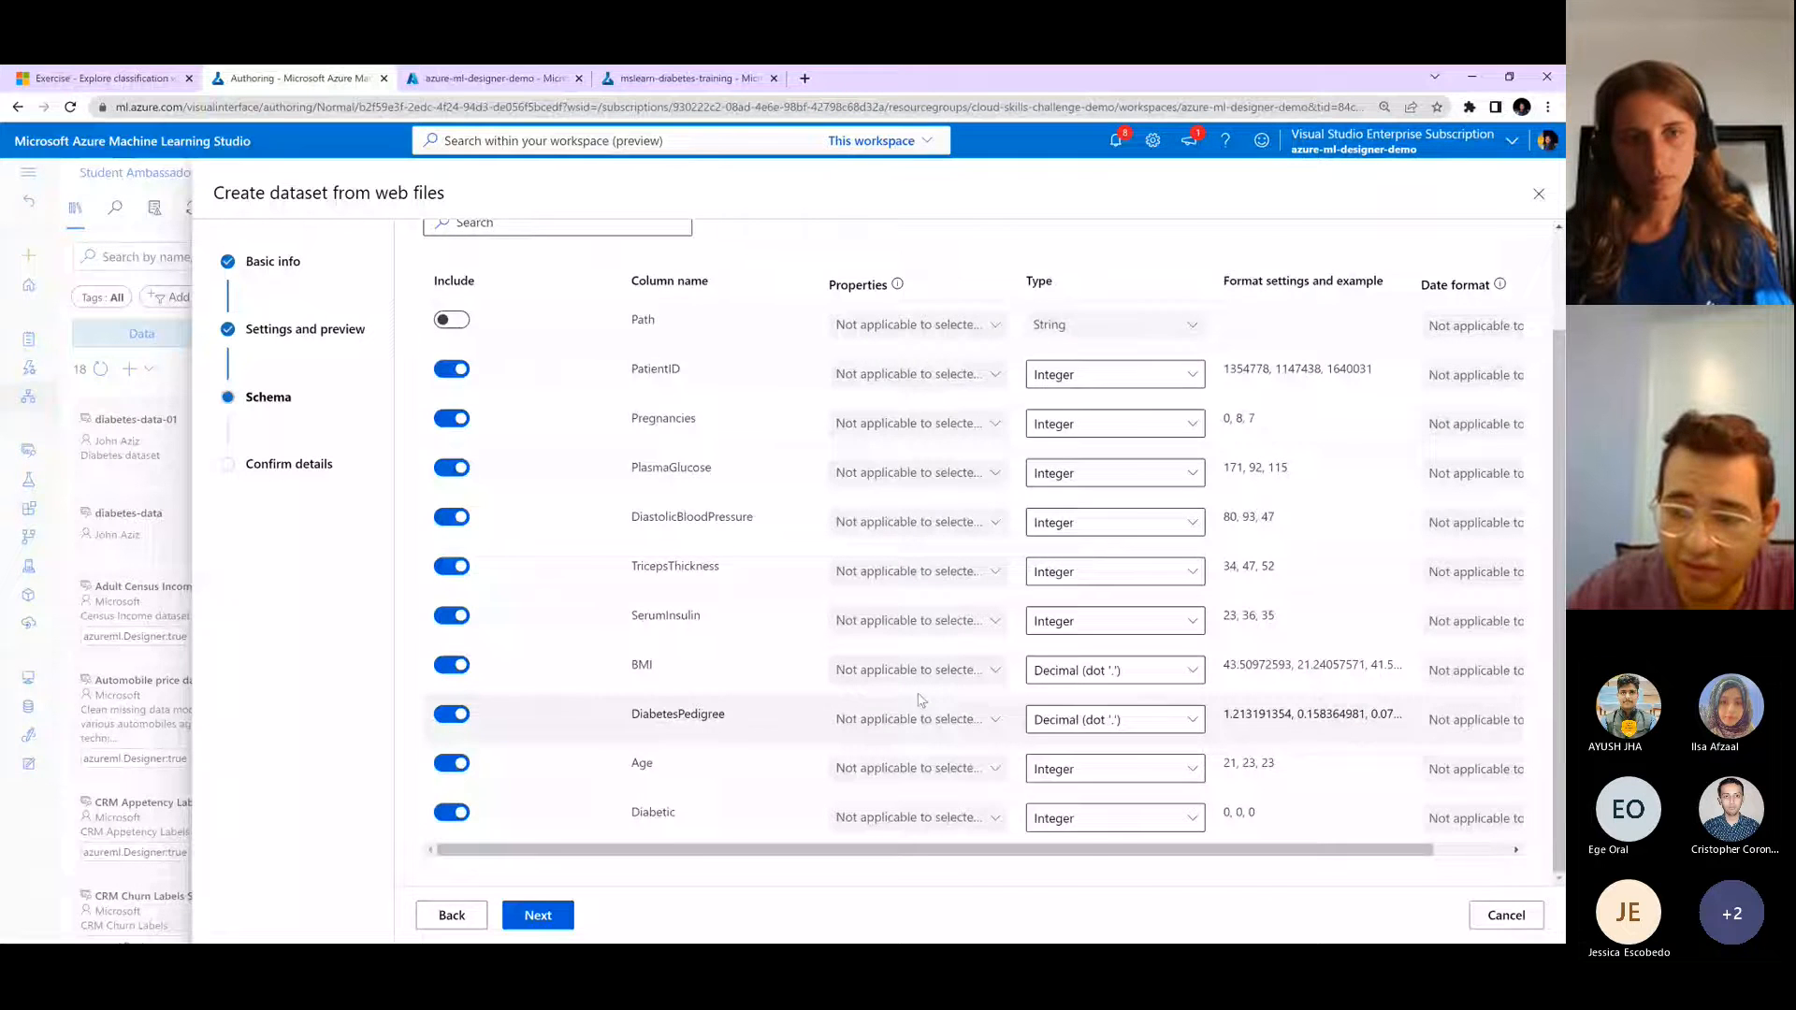
- Examine the dataset schema's included columns and the type options for PatientID and BMI
scroll(919, 703, up, 2)
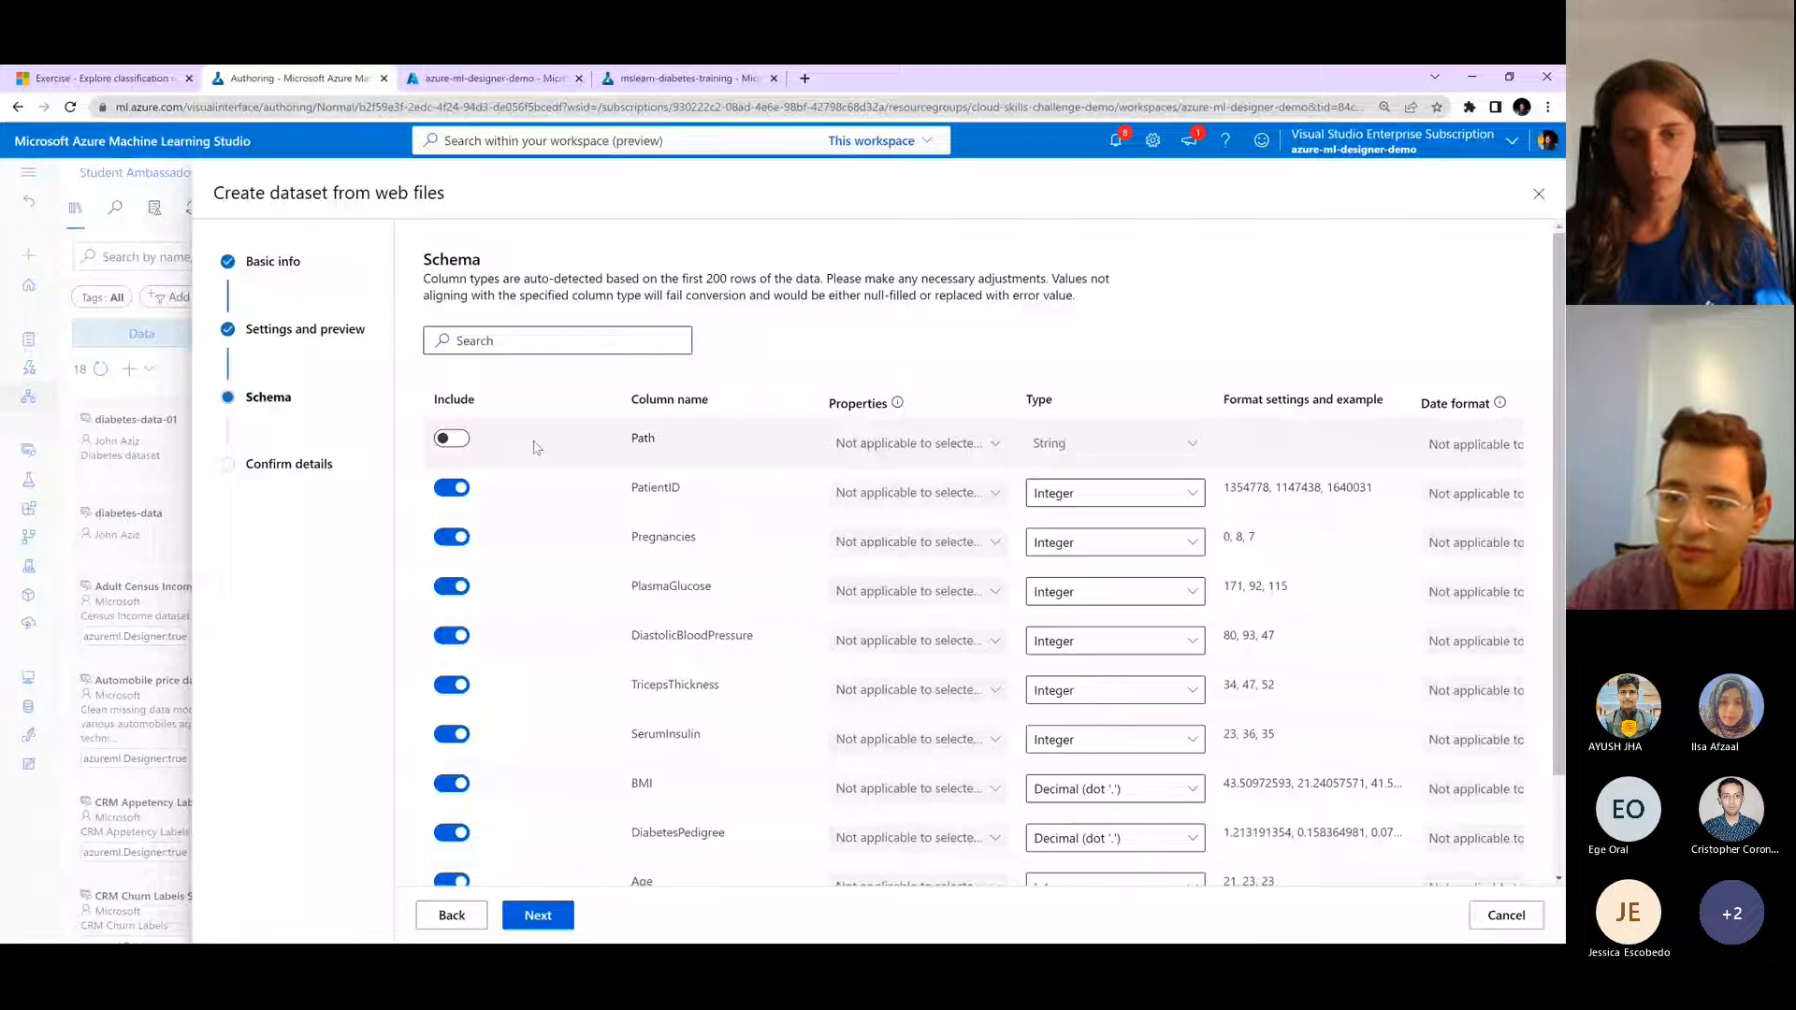
scroll(1207, 397, down, 2)
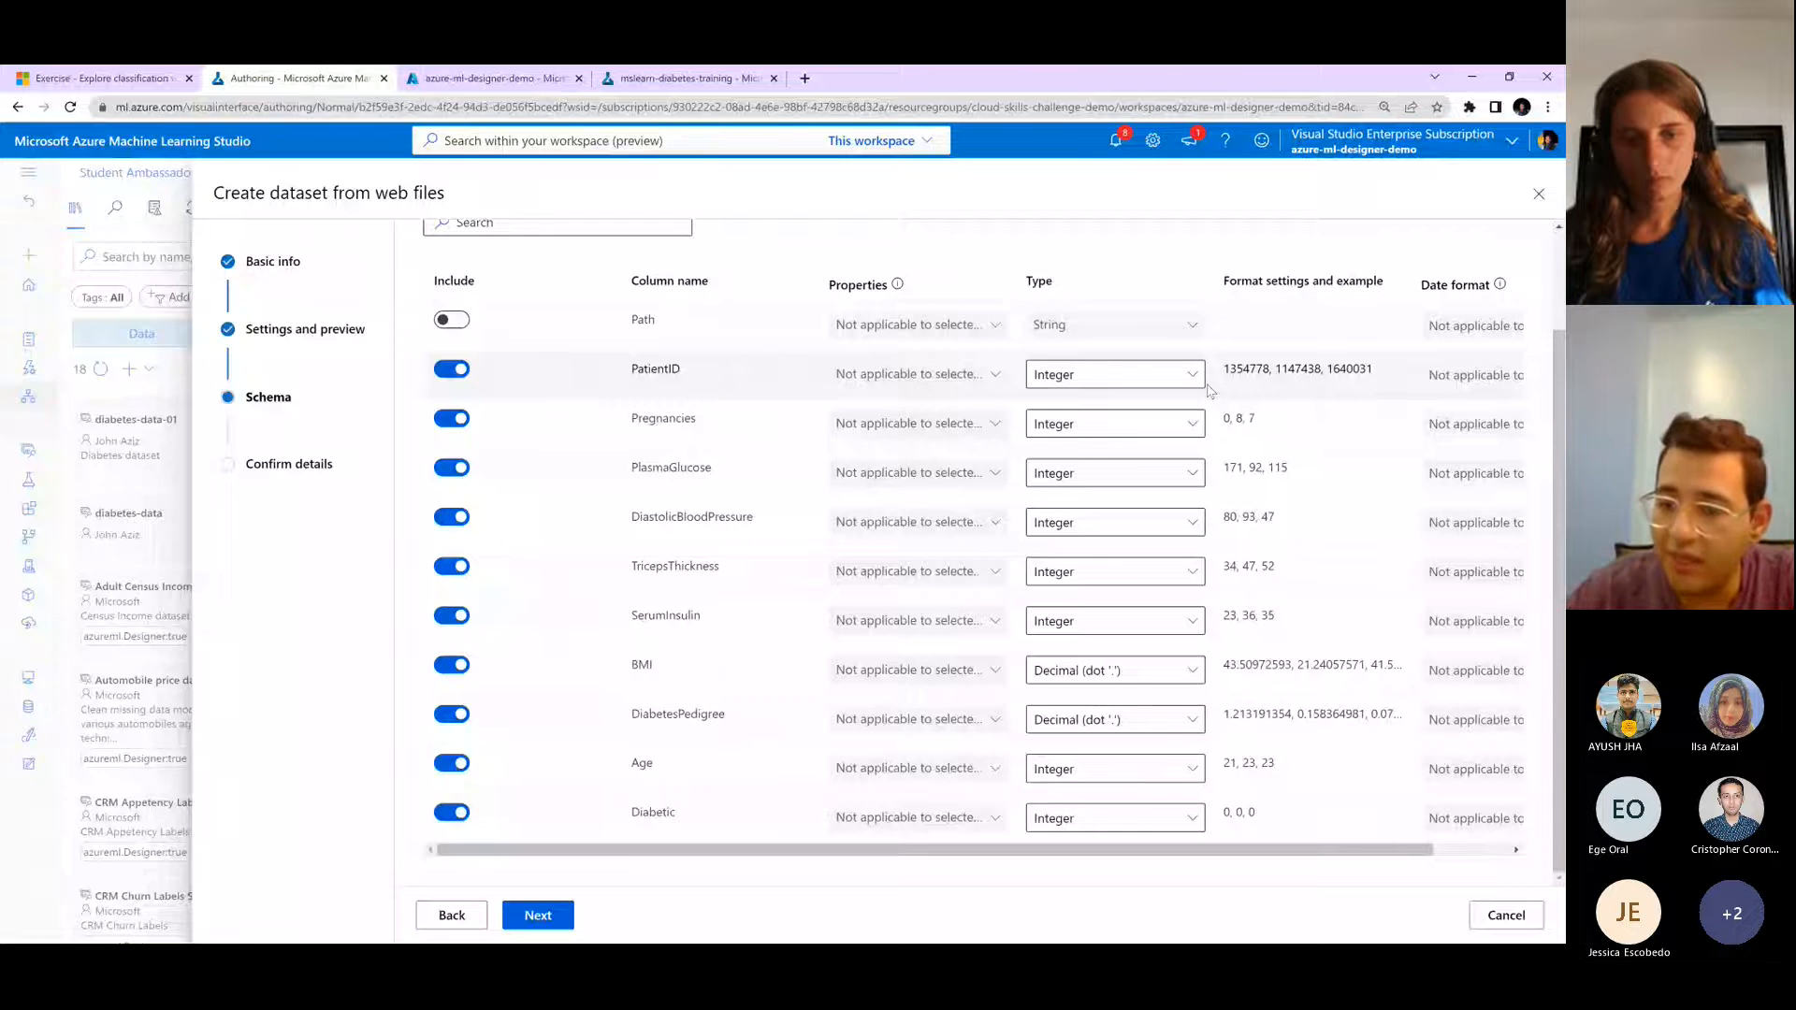
click(1123, 387)
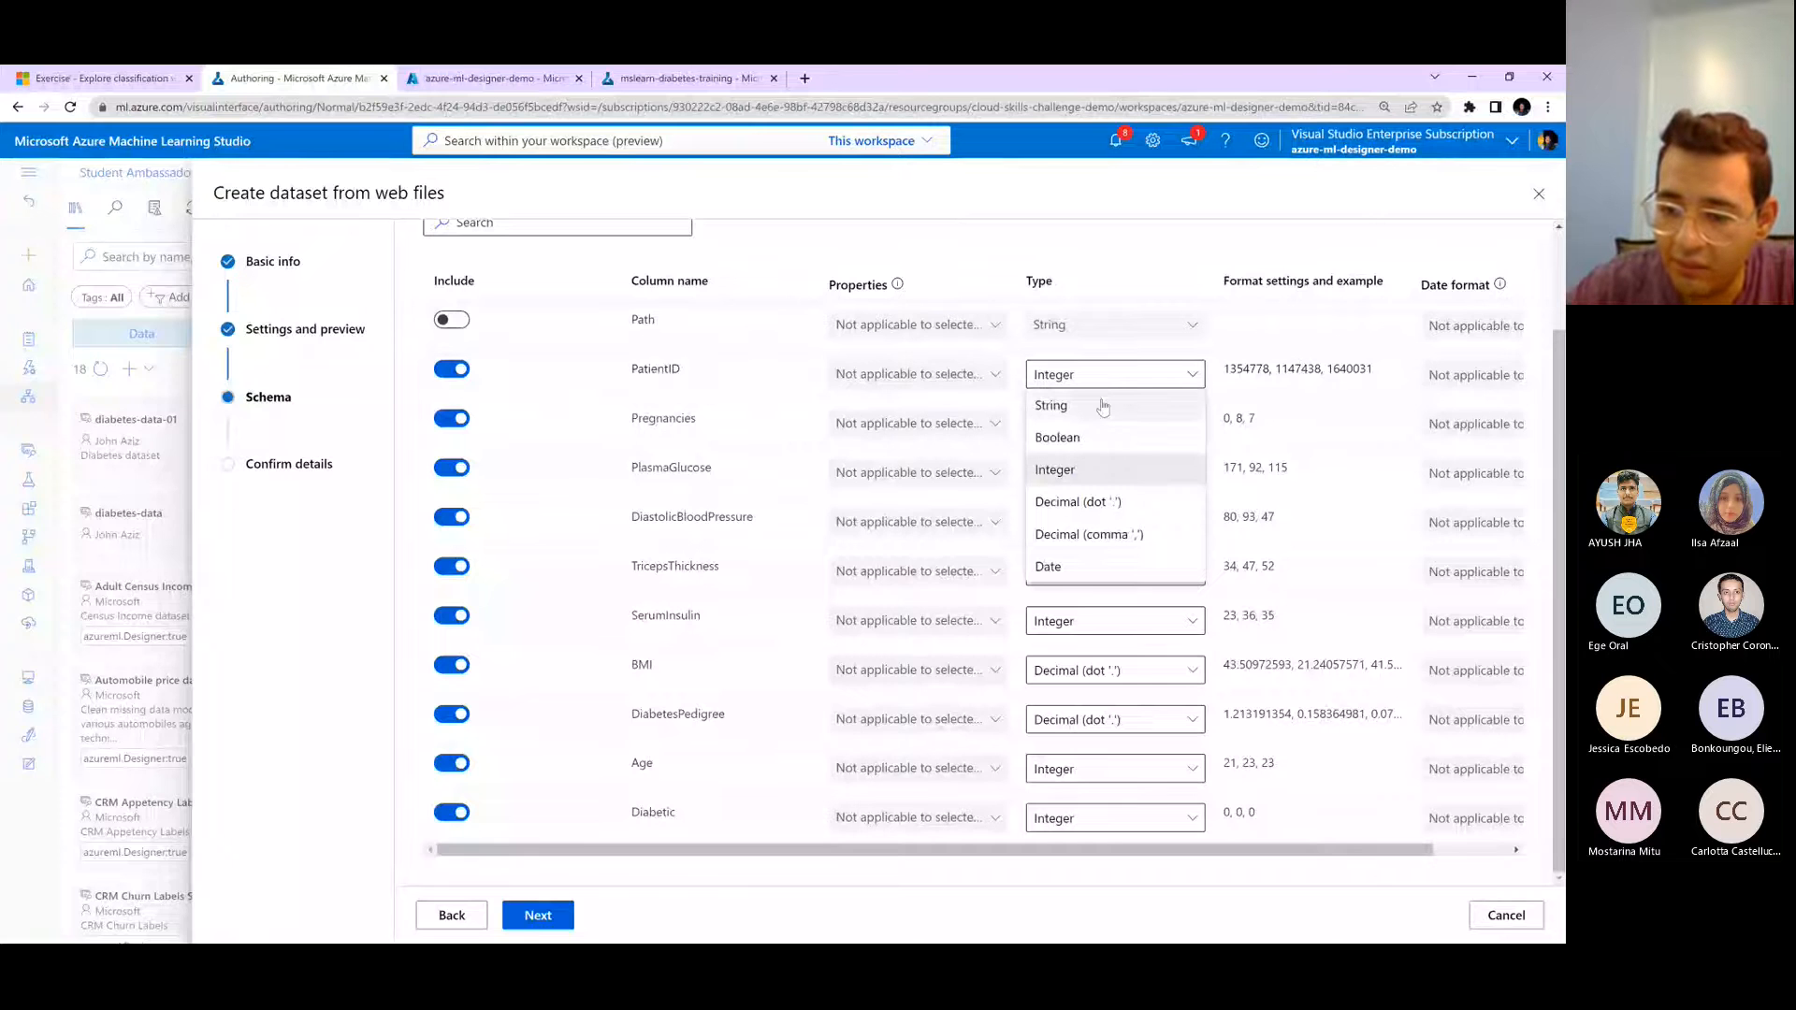
click(1130, 863)
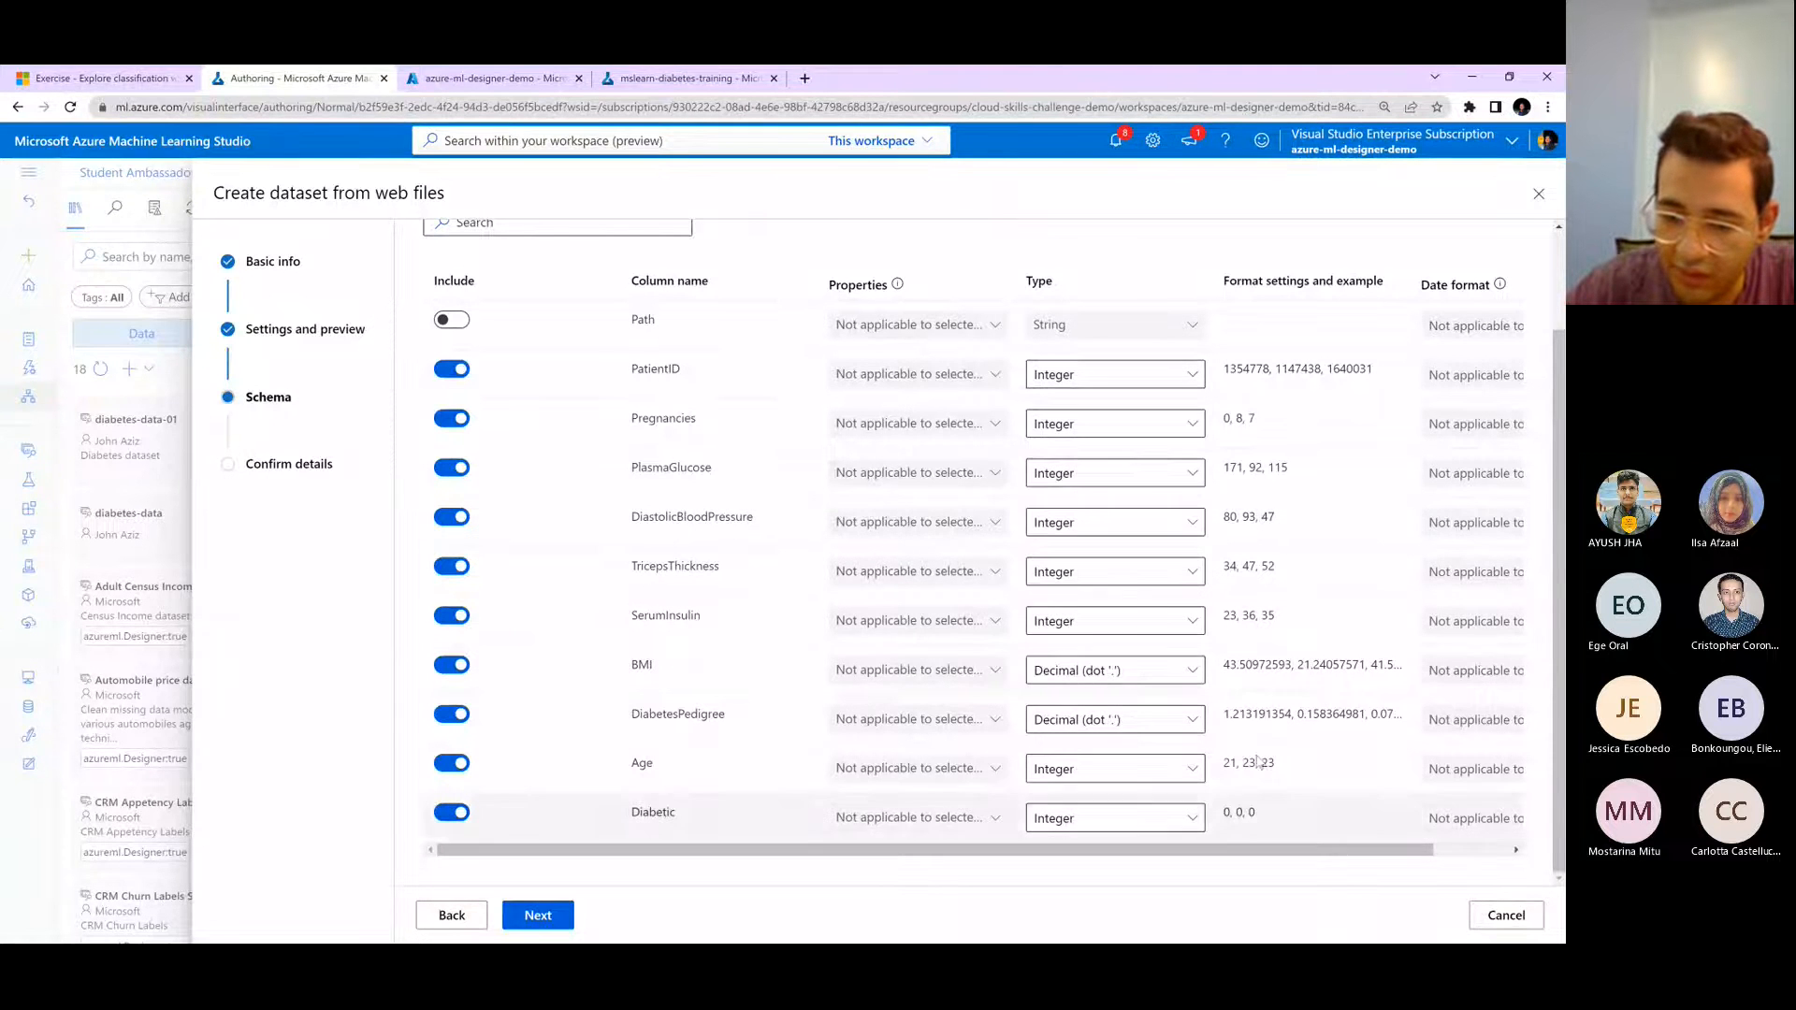
click(1141, 673)
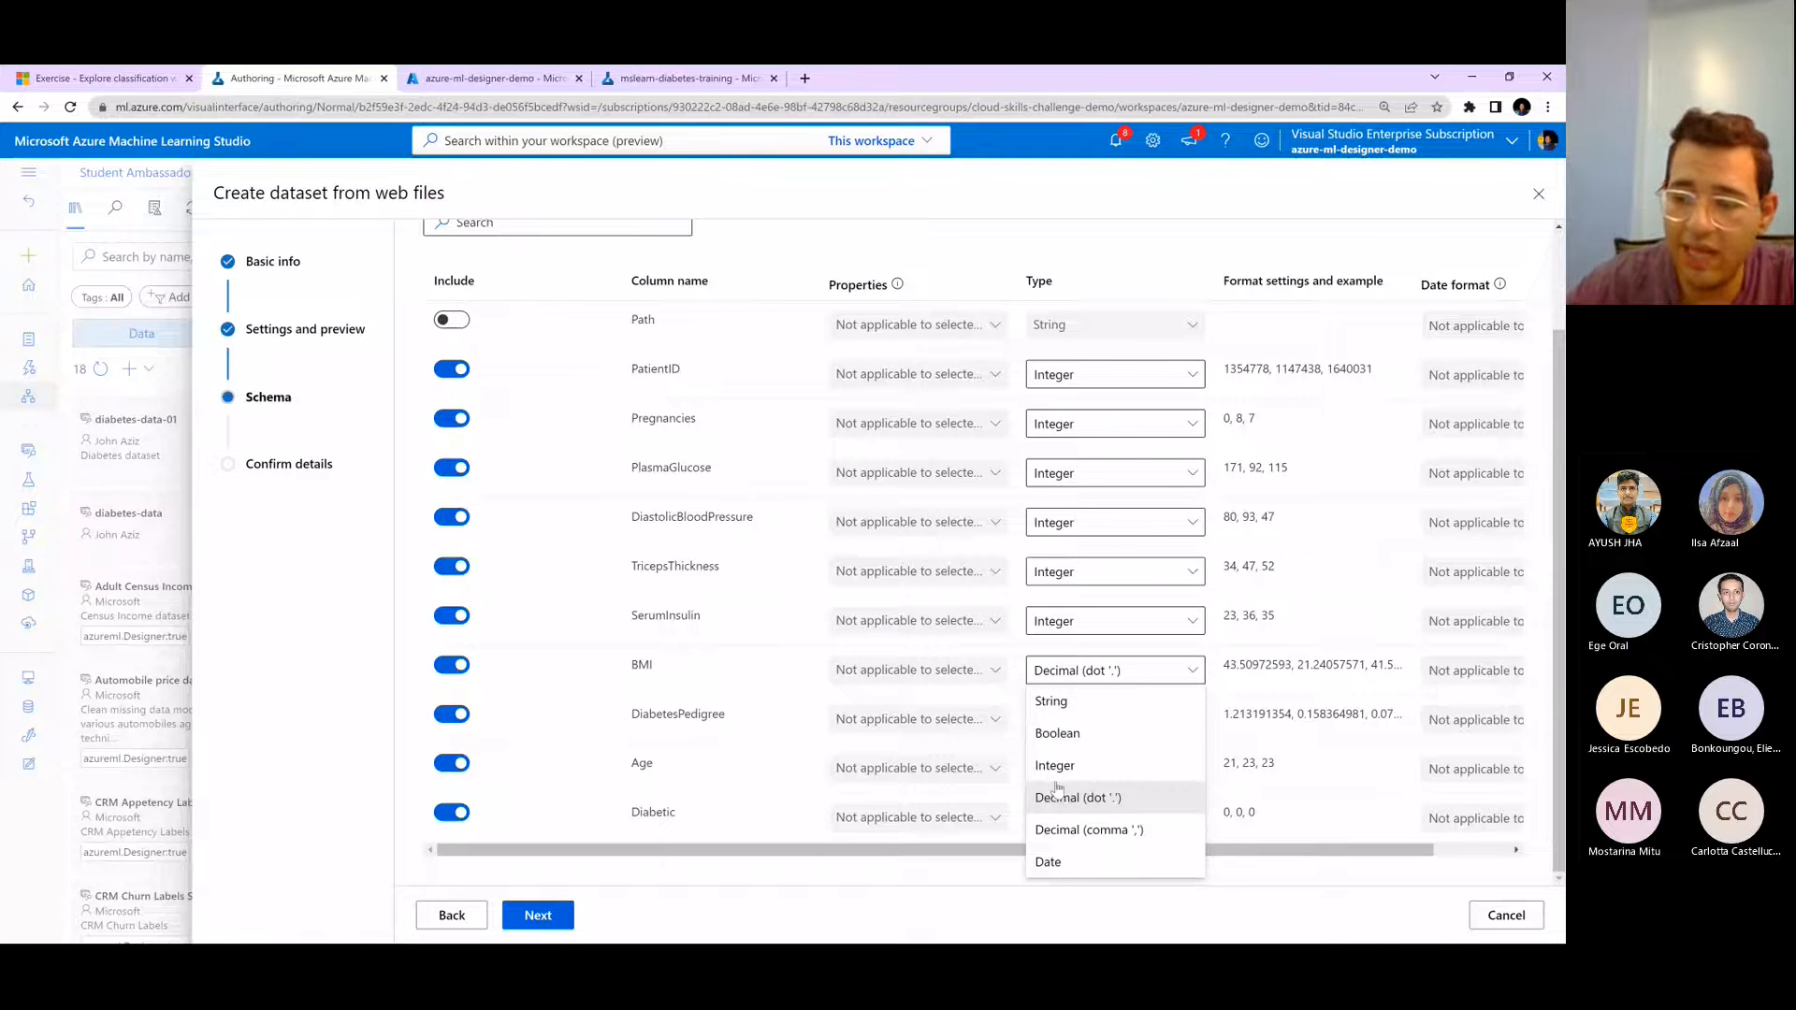
click(1523, 715)
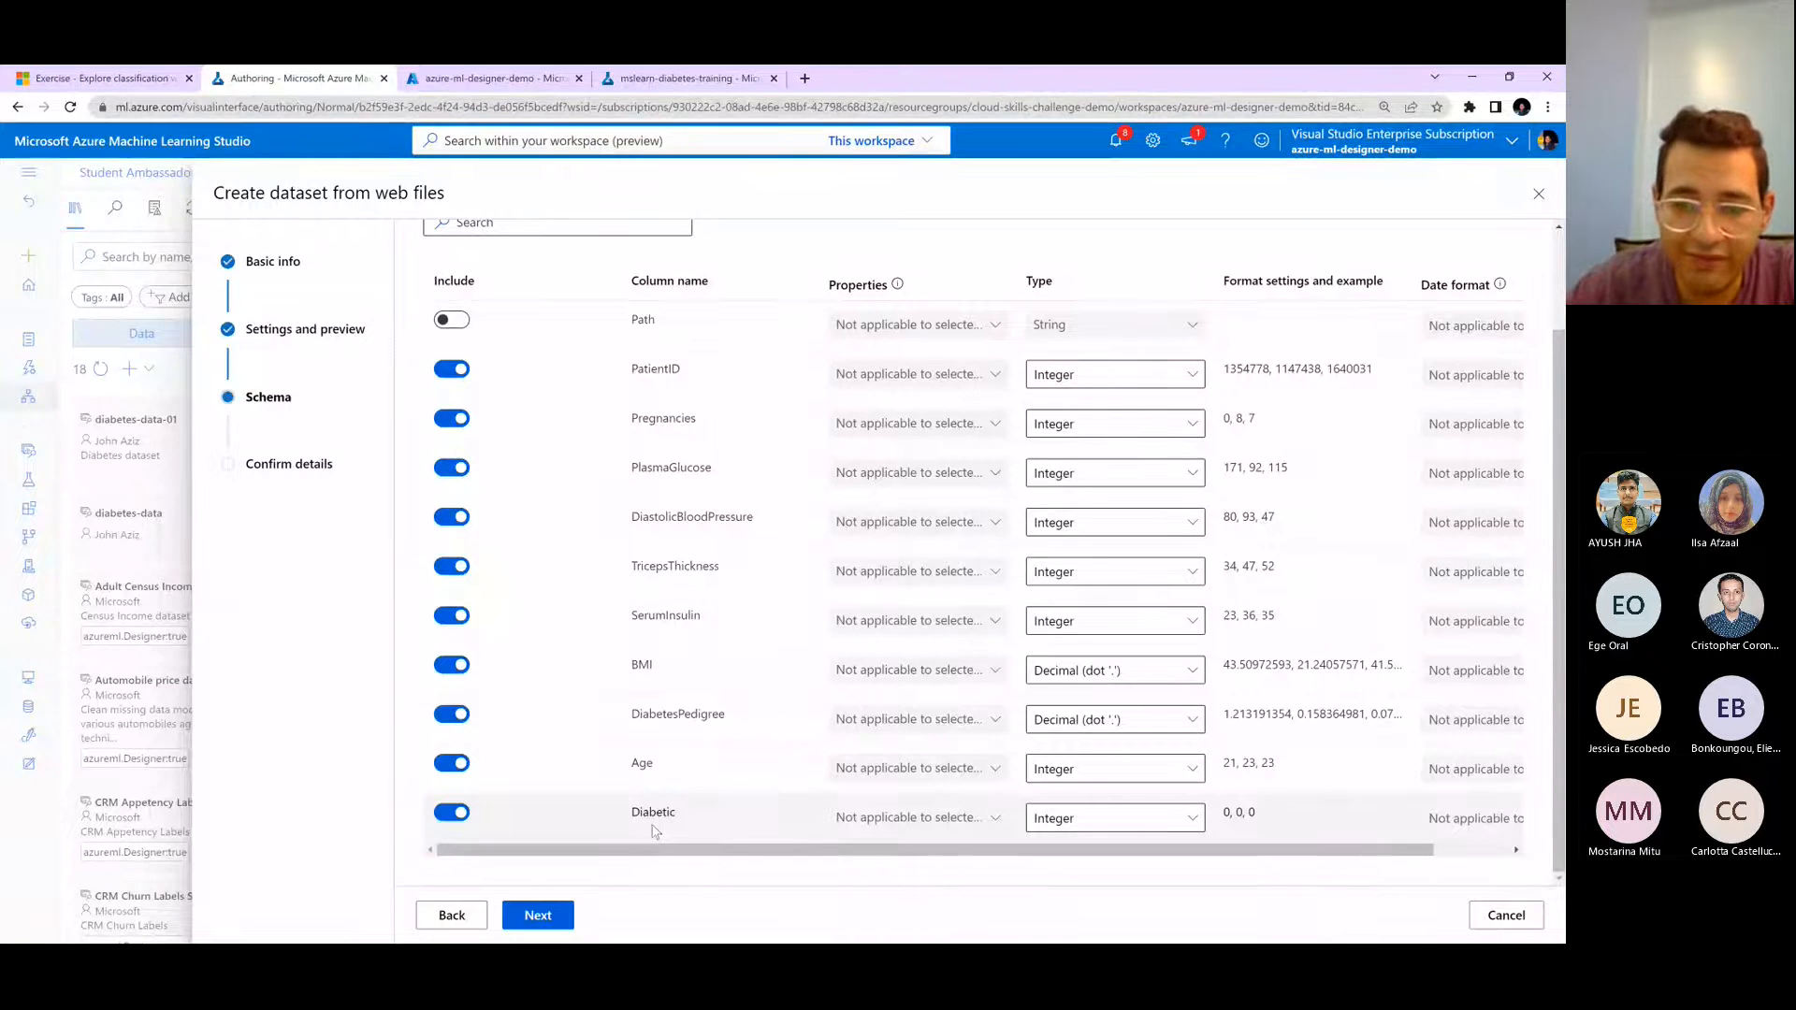
- Accept the schema, create the diabetes-data-02 dataset and place it on the pipeline canvas
click(557, 919)
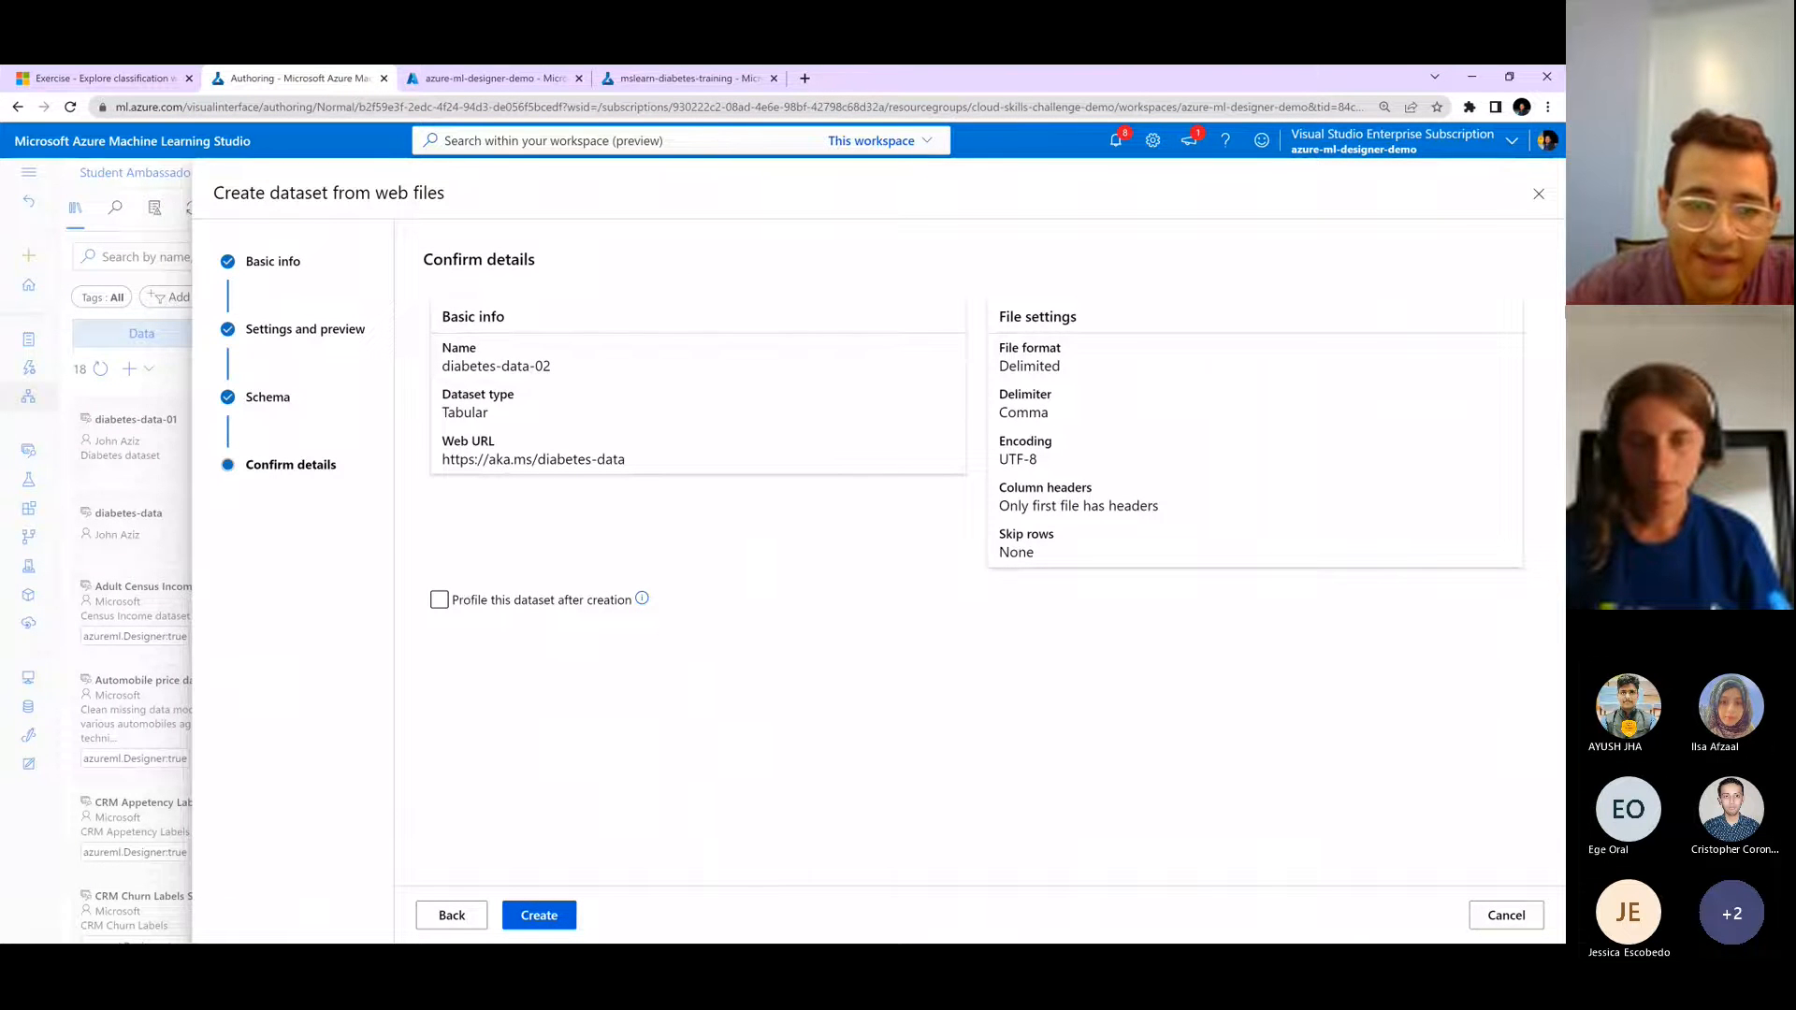
click(537, 917)
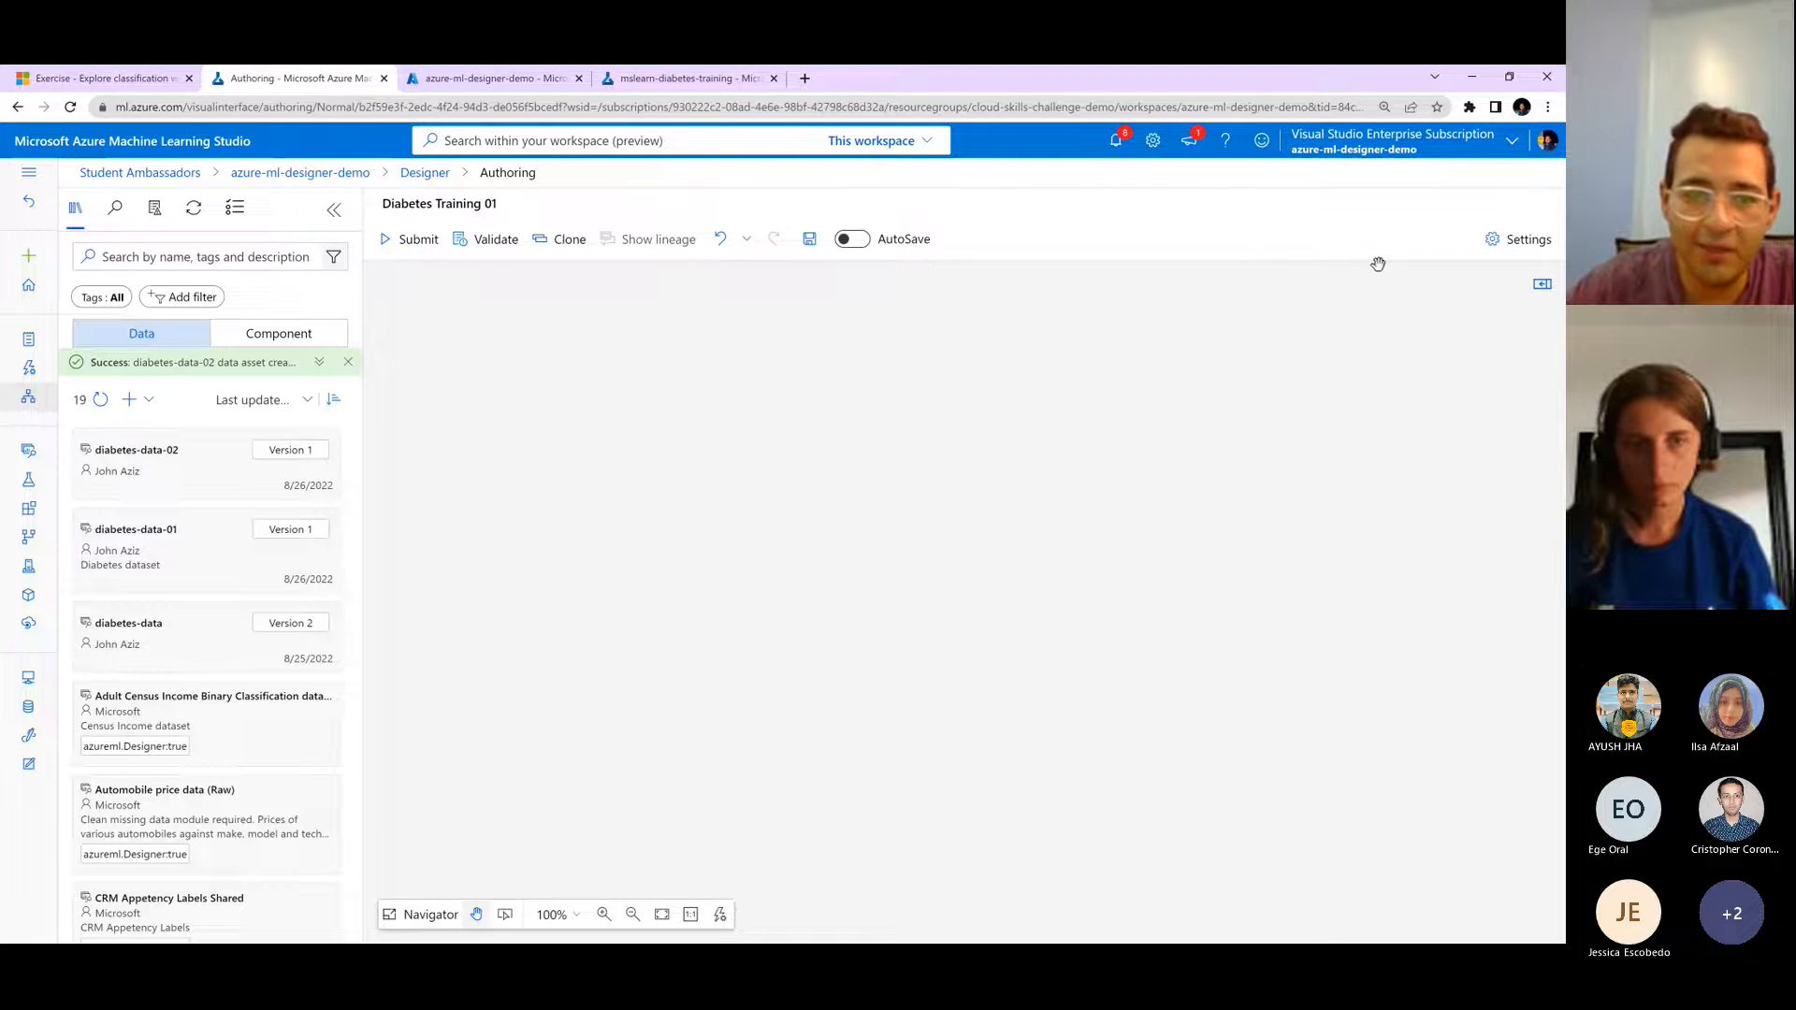
drag(136, 450, 726, 349)
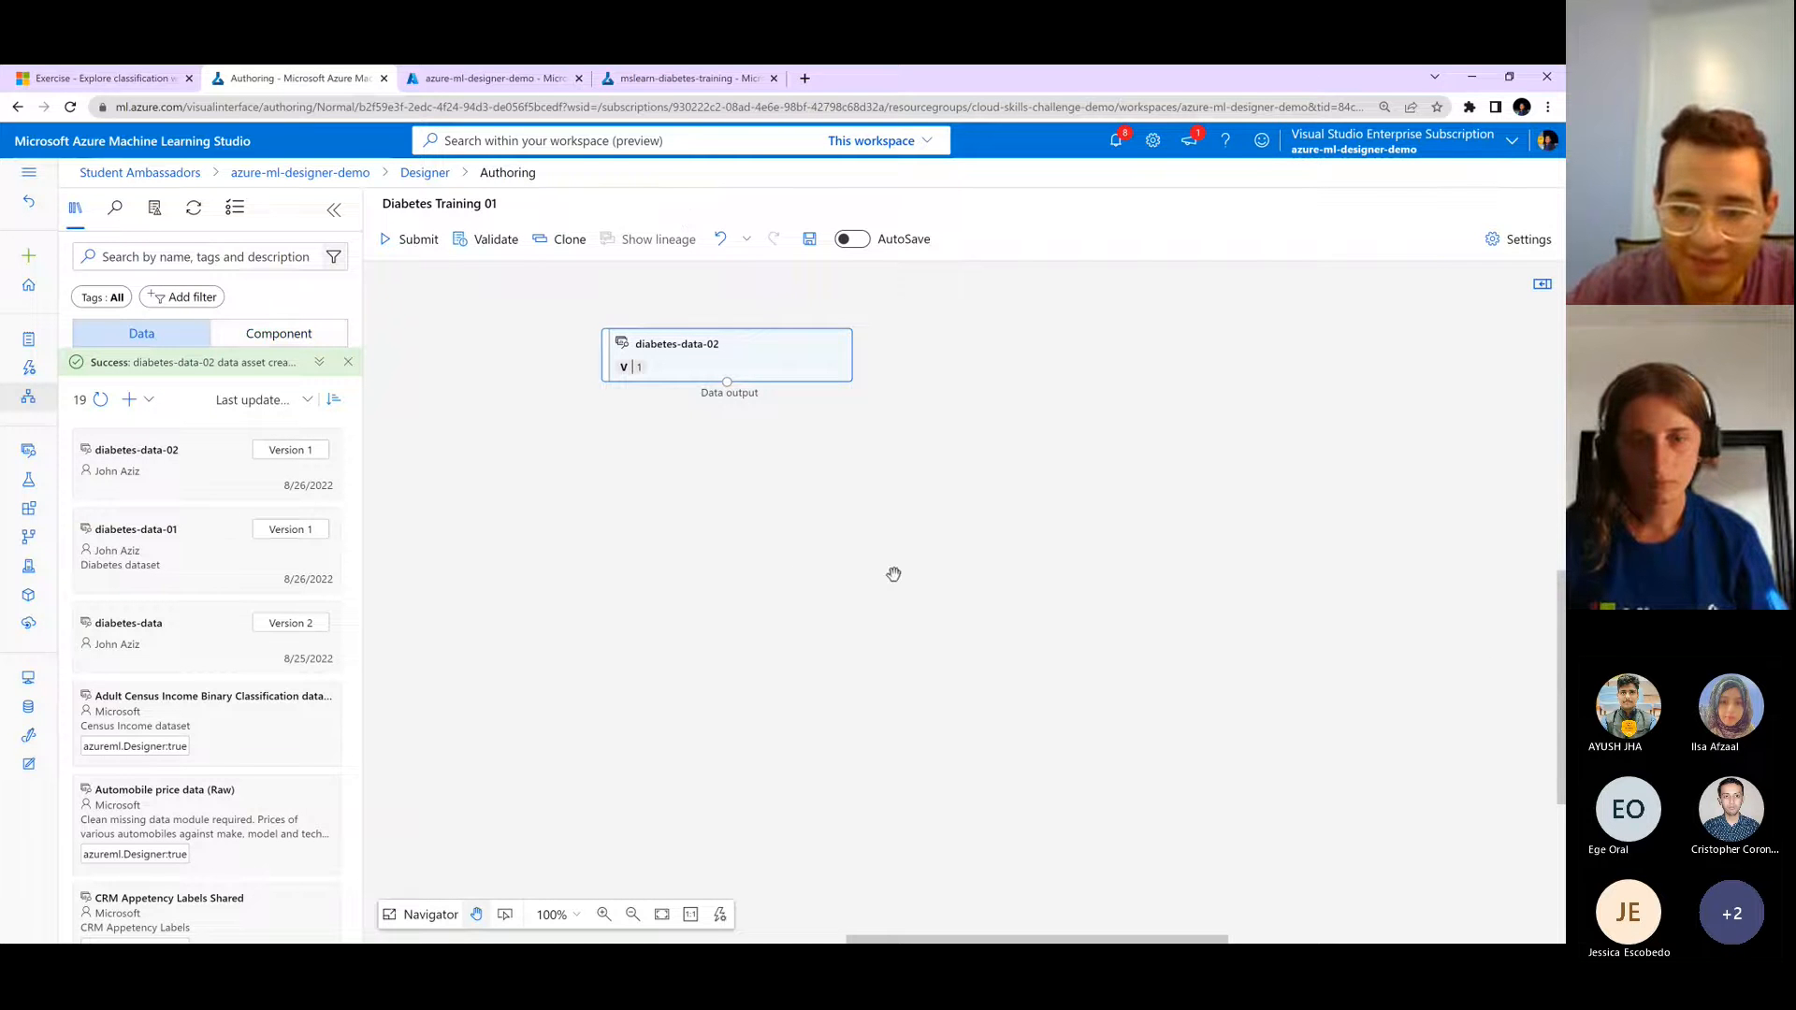
- Preview the data of the diabetes-data-02 node, look through its rows and columns, and close the preview
right_click(679, 347)
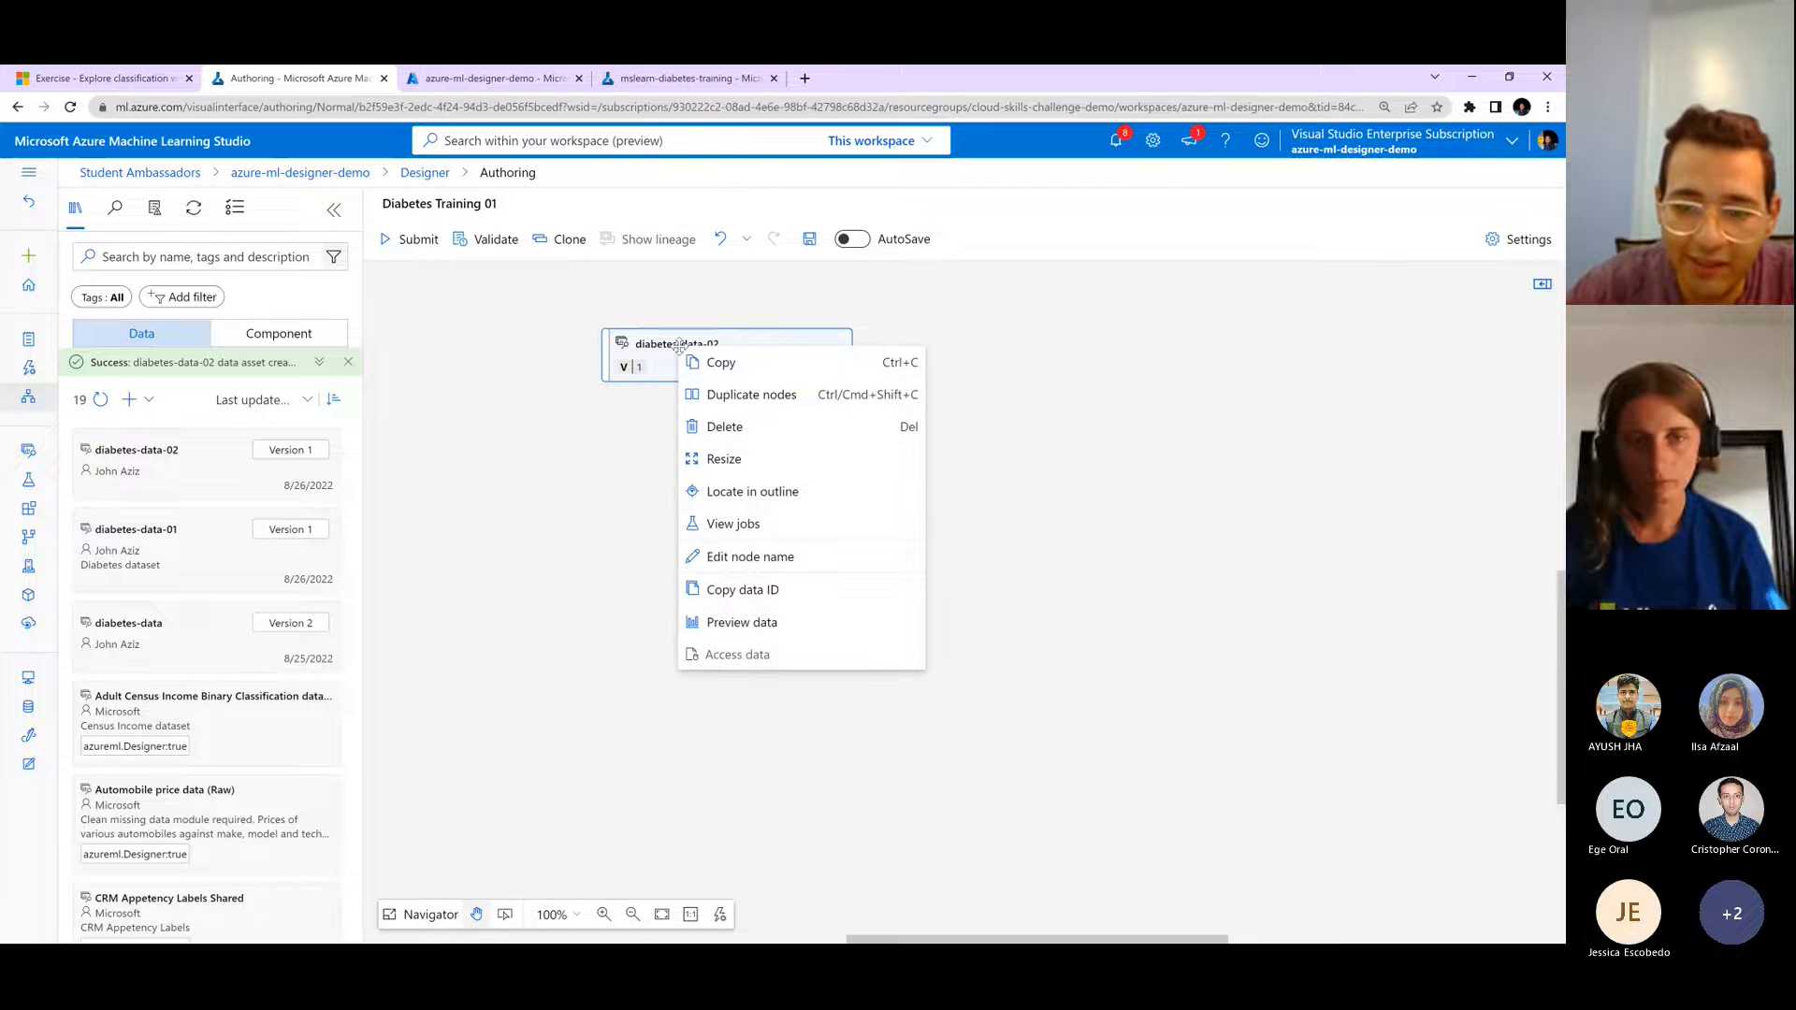
click(790, 622)
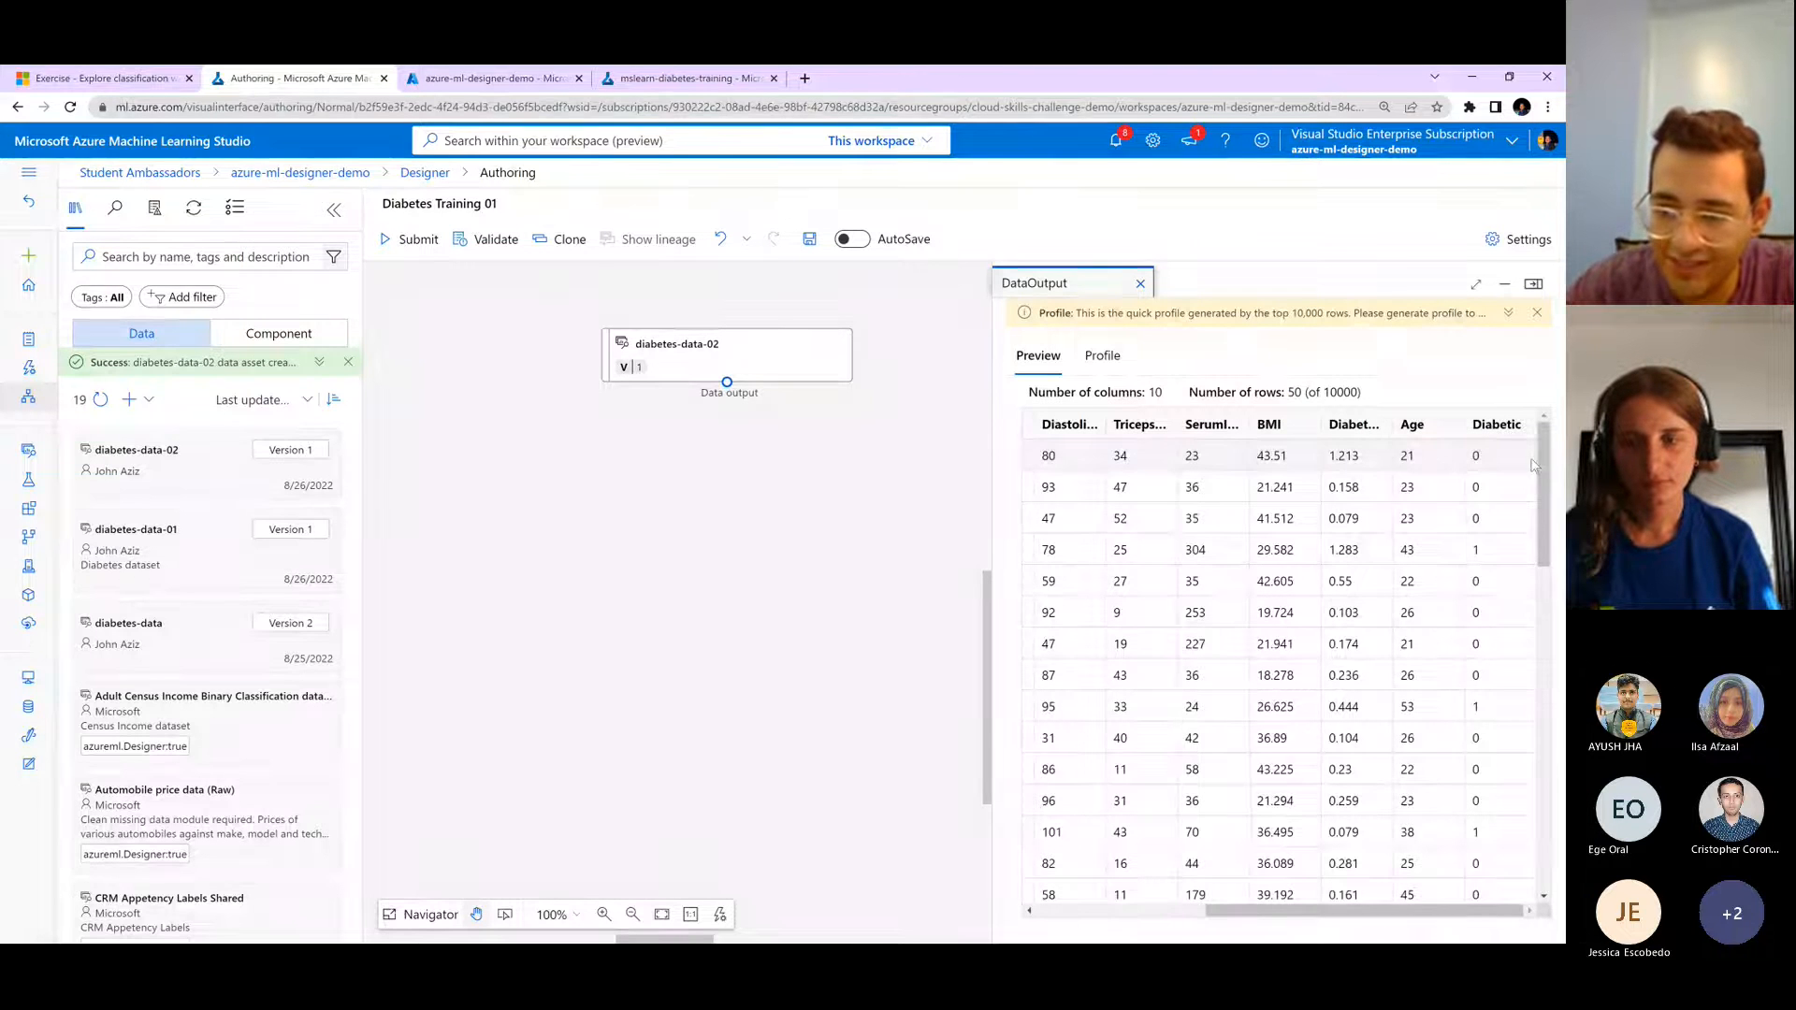
scroll(1541, 515, down, 1)
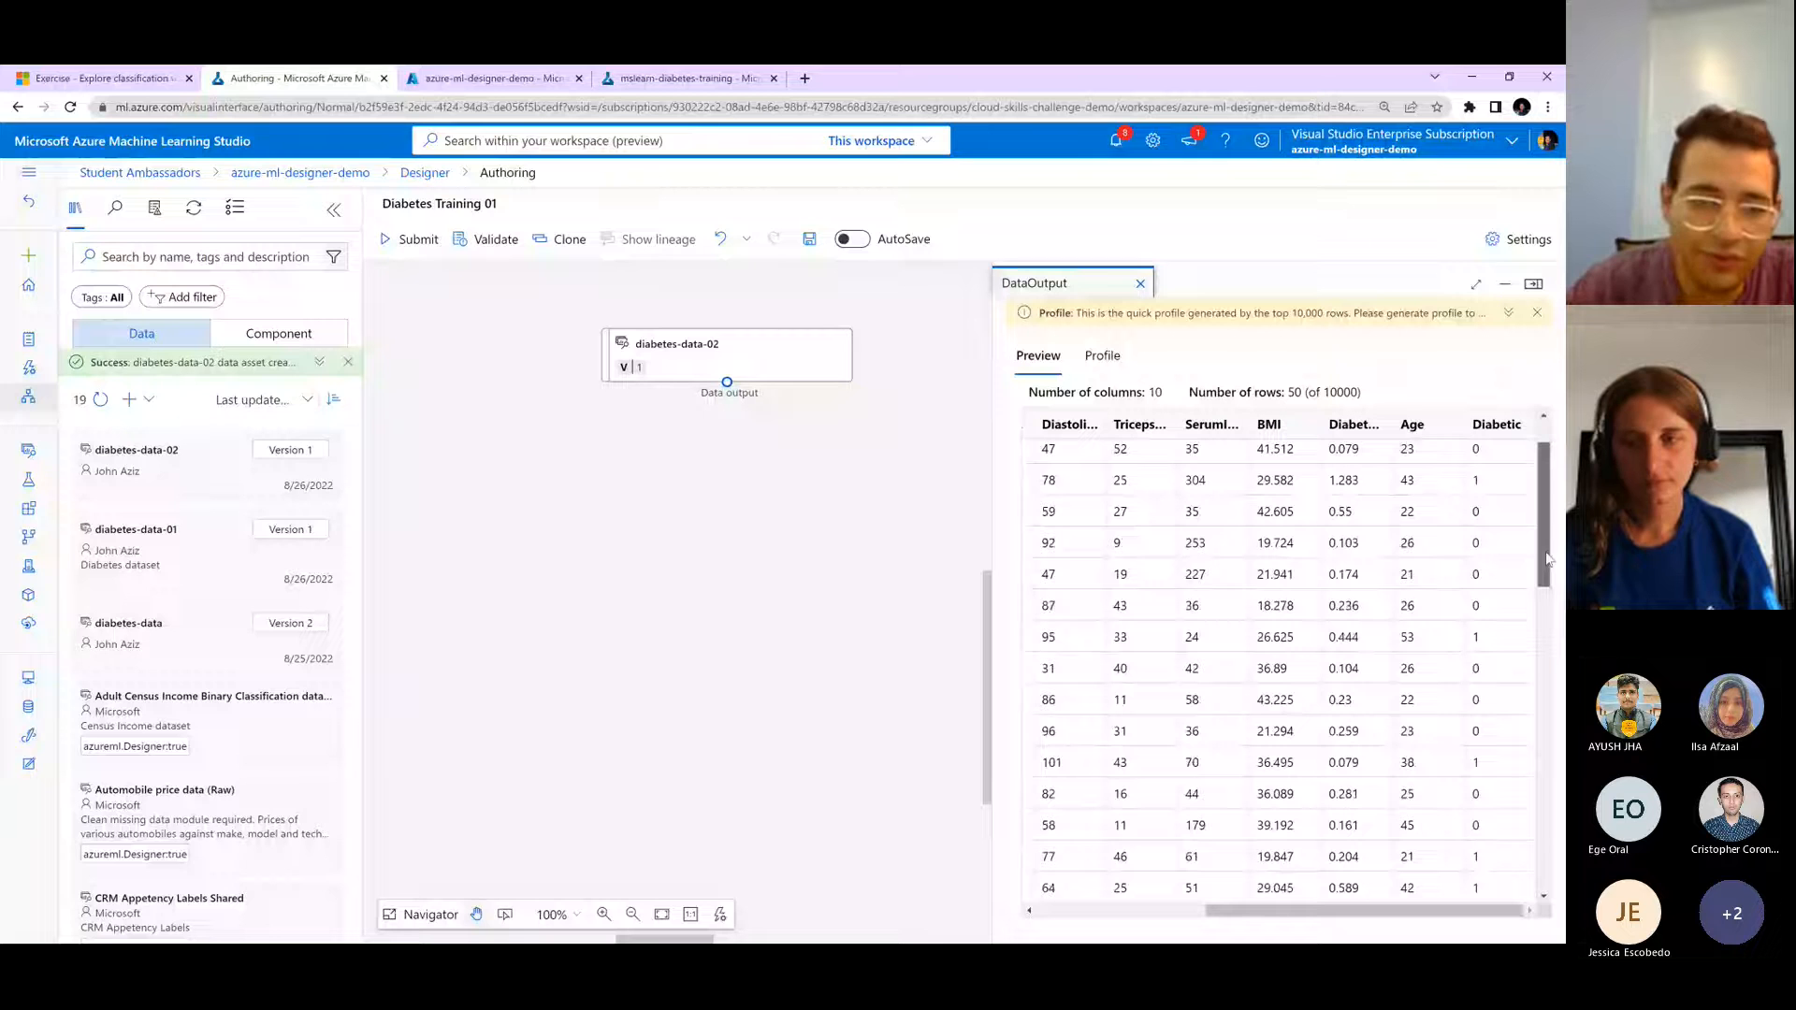
drag(1548, 559, 1549, 870)
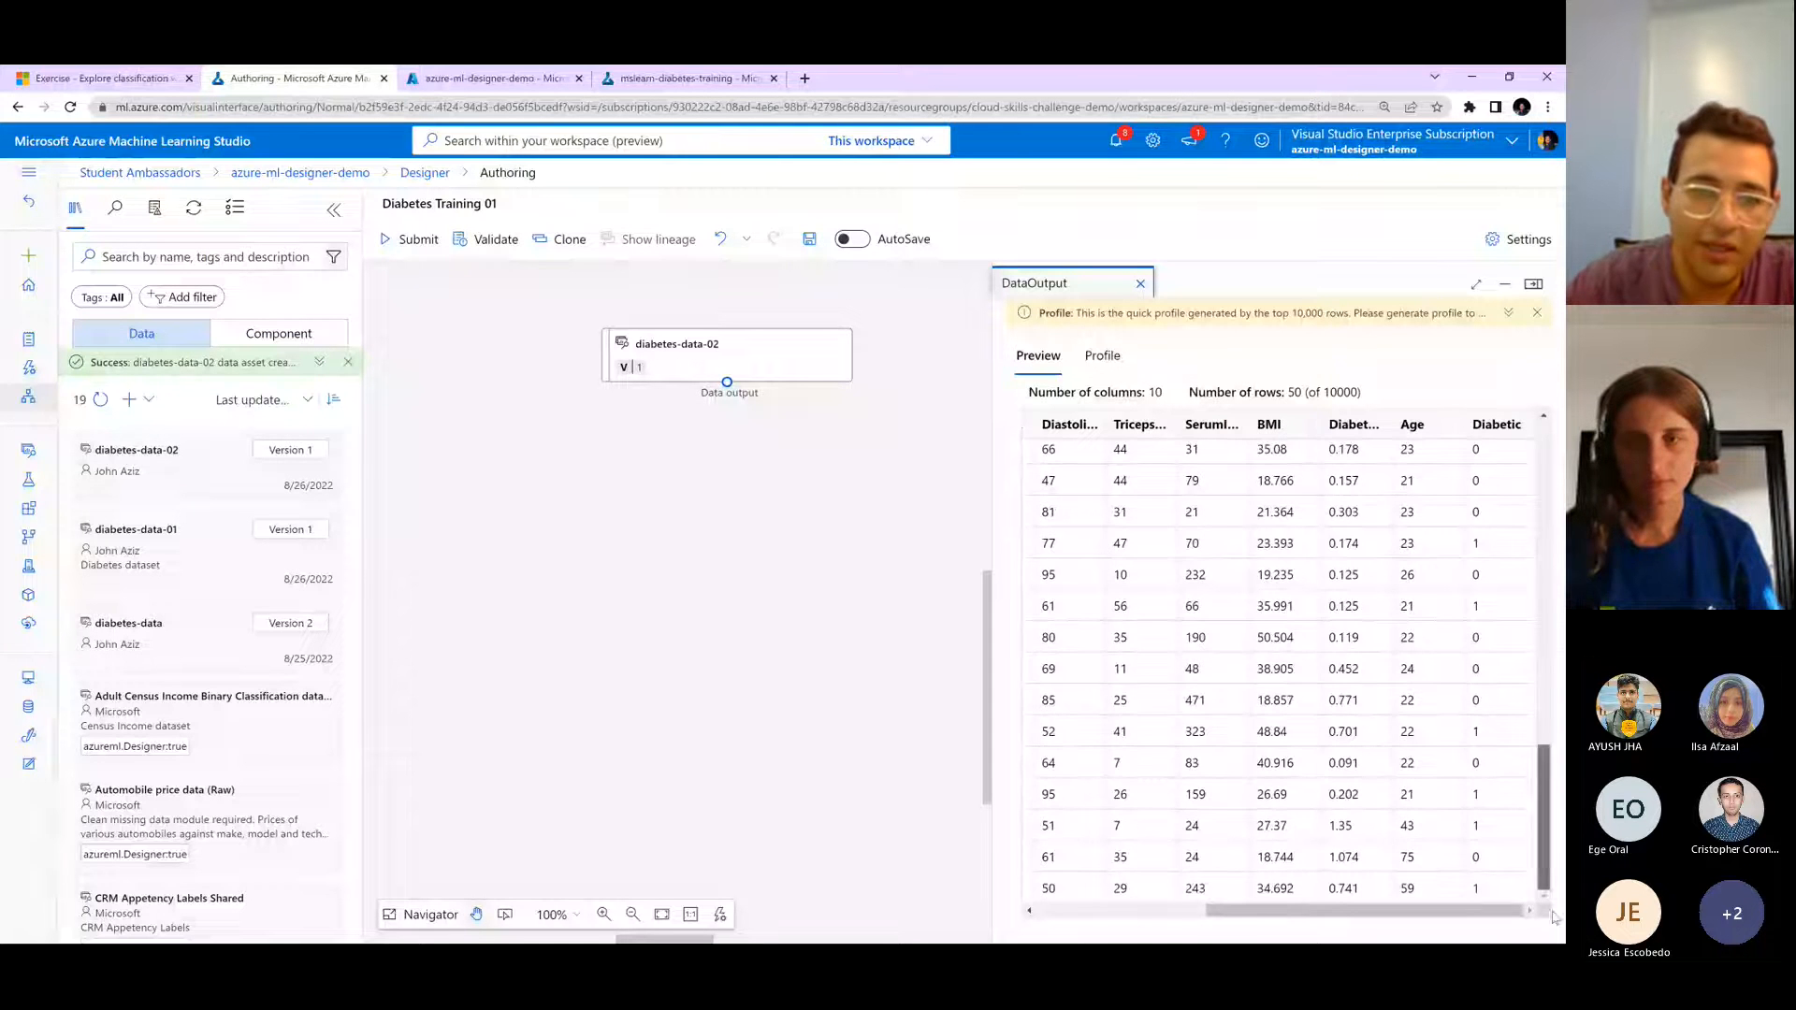
drag(1328, 910, 1122, 910)
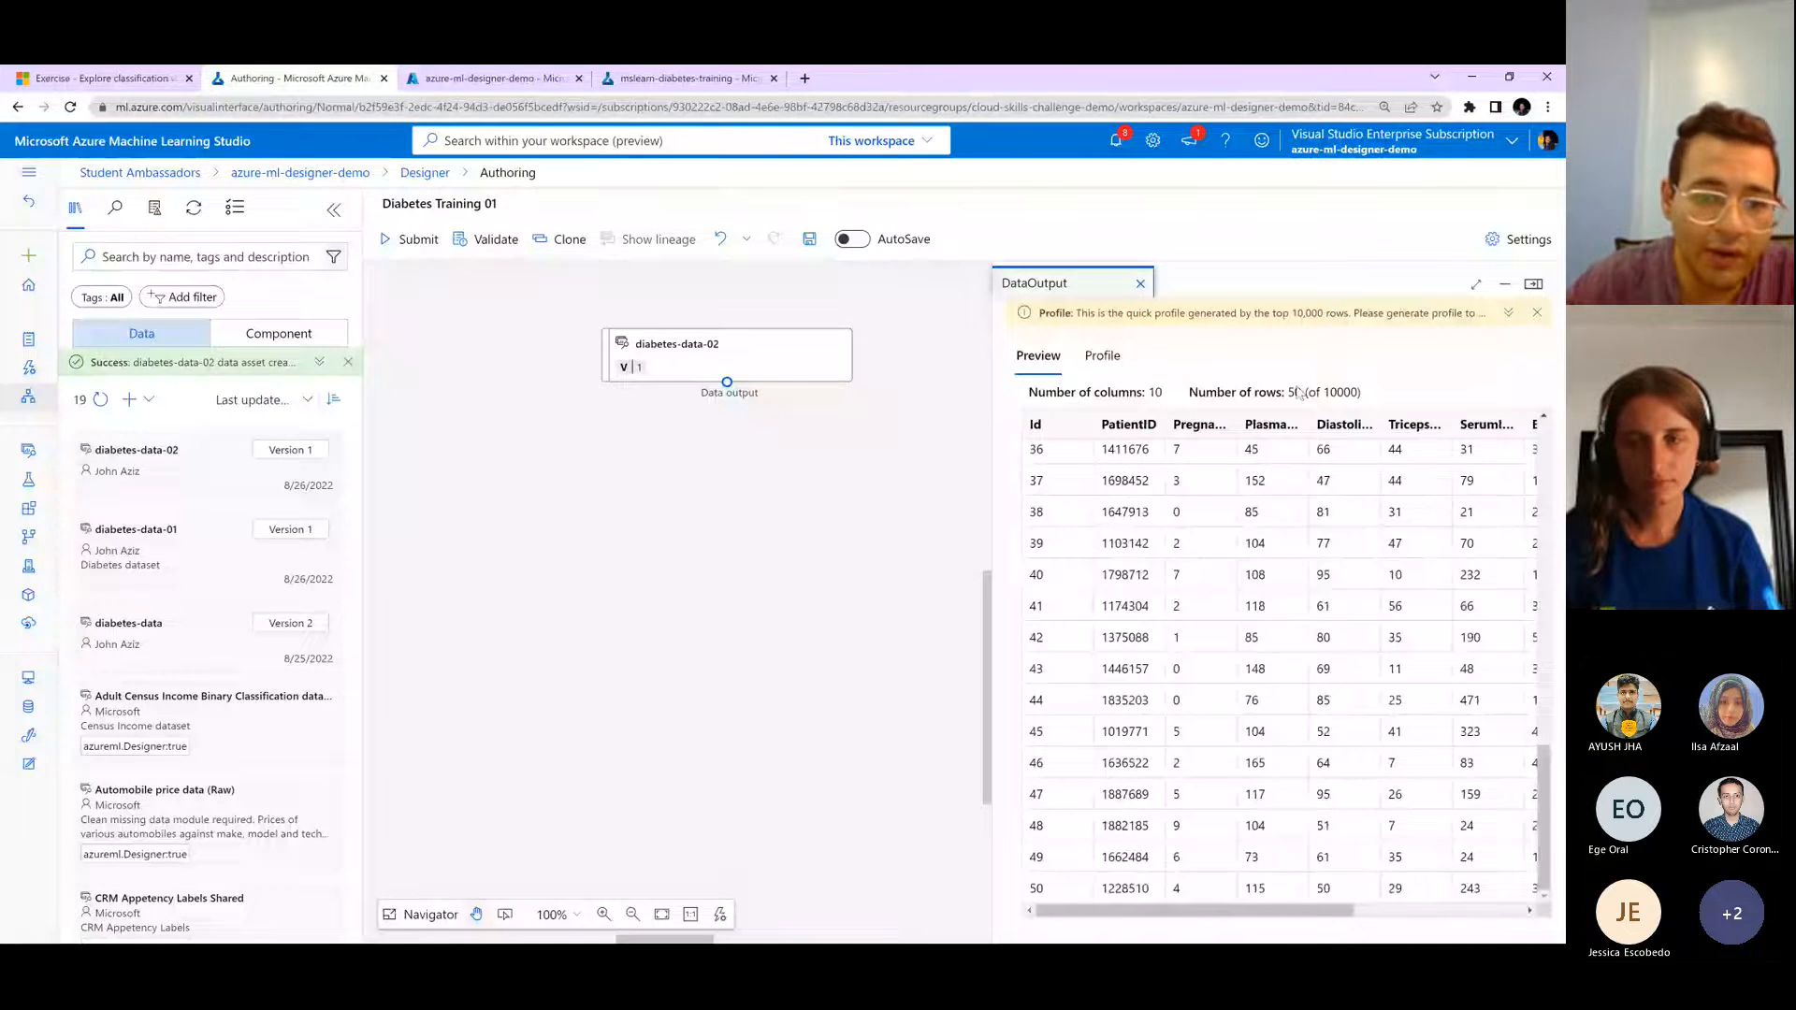
click(1531, 286)
- Read the exercise's instructions for loading data to the canvas
click(108, 78)
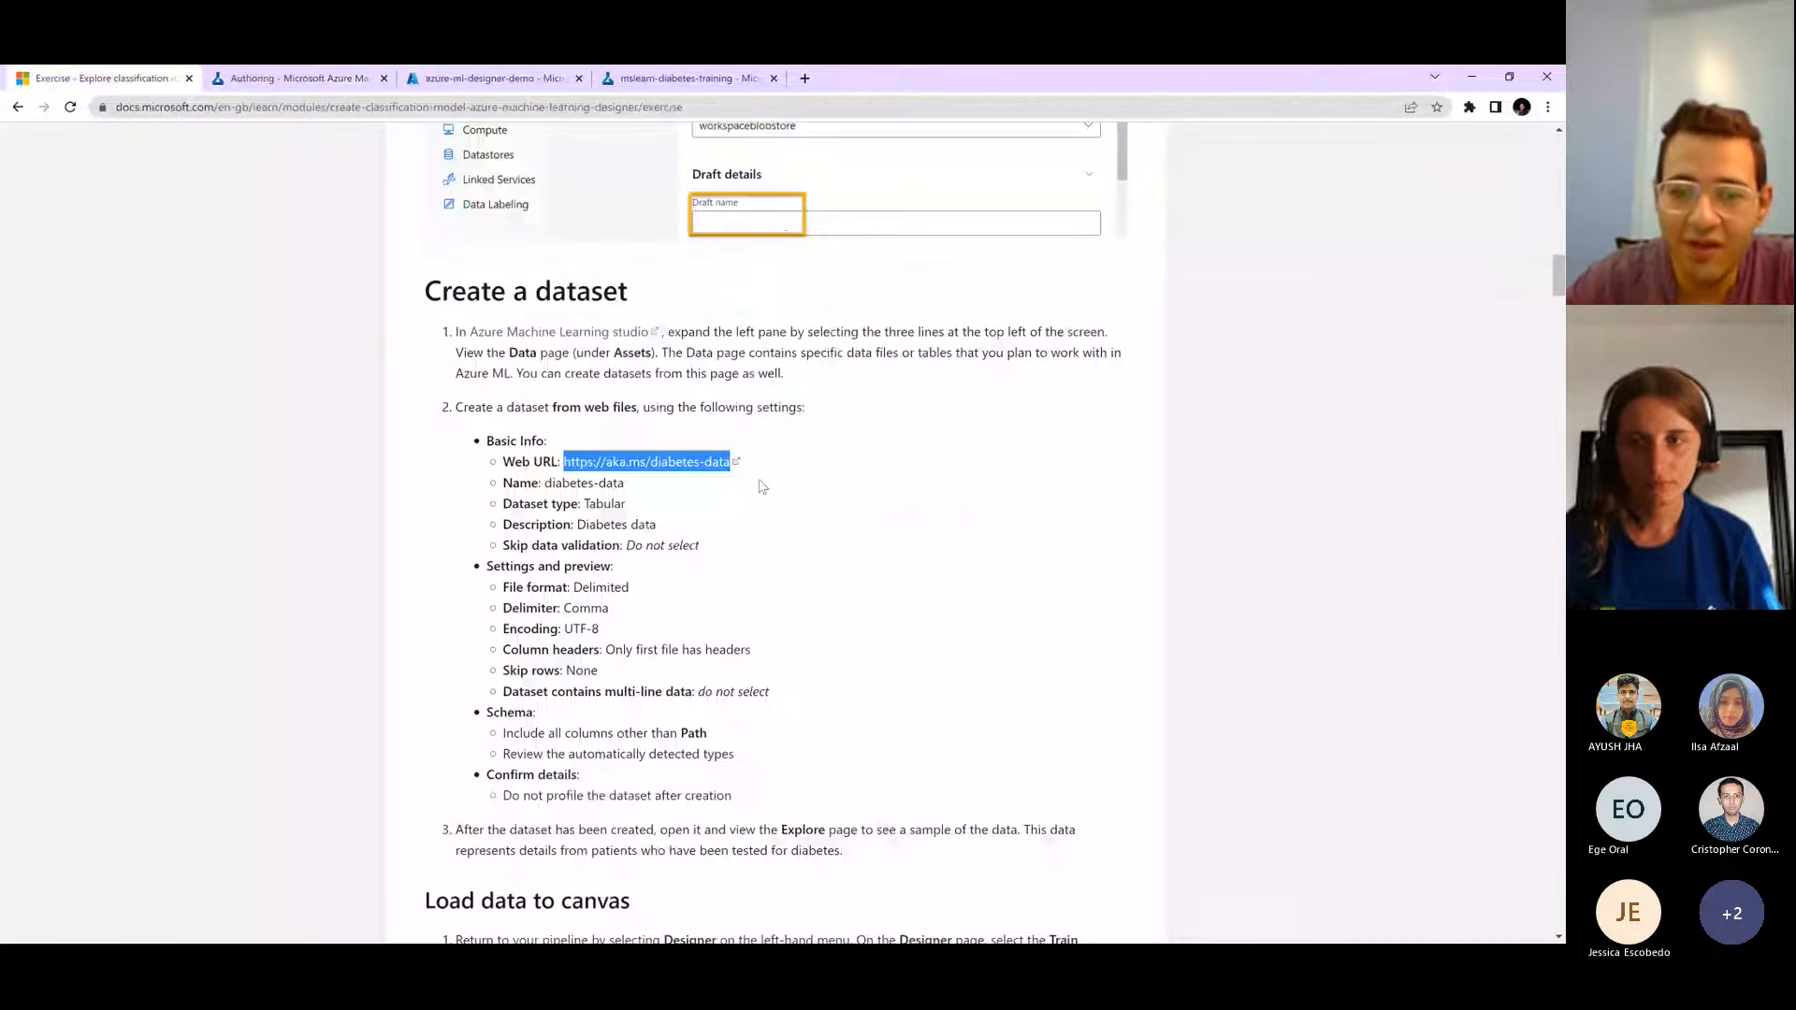
scroll(847, 433, down, 7)
scroll(793, 448, down, 1)
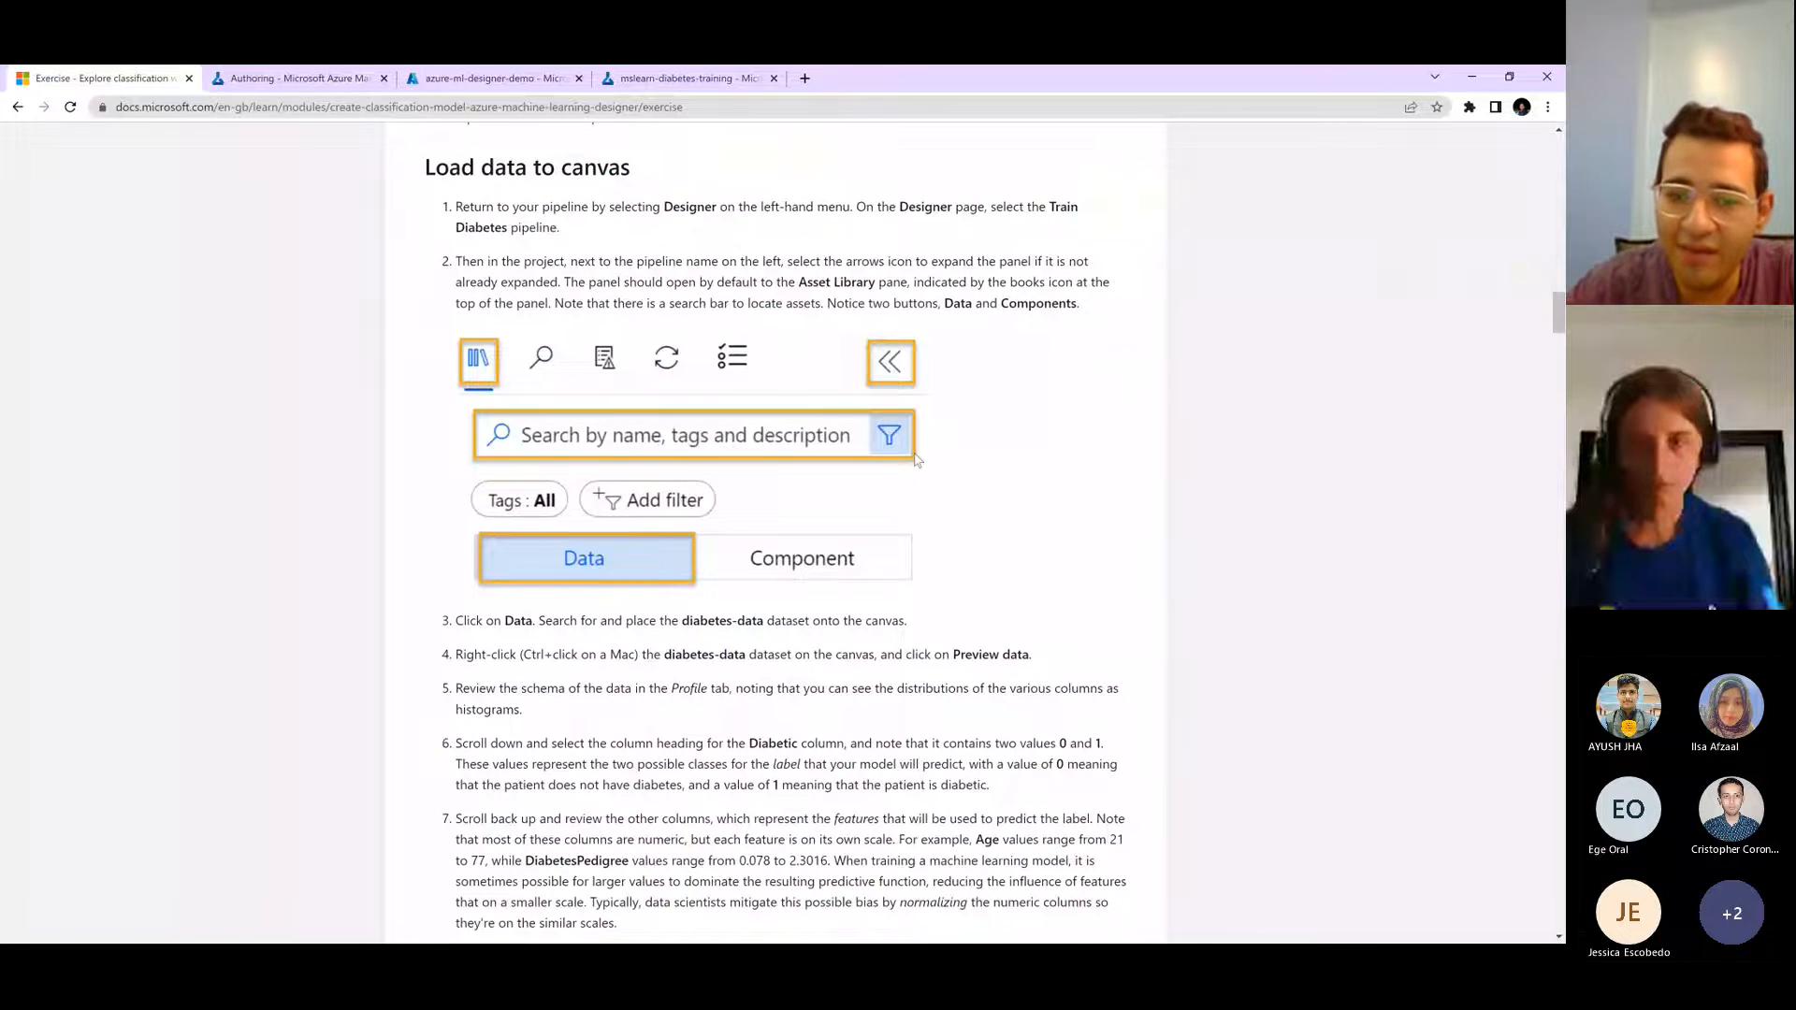
- Read the exercise's instructions on adding transformations, covering the Normalize Data module's placement, connection and settings
scroll(788, 462, down, 1)
scroll(789, 461, down, 4)
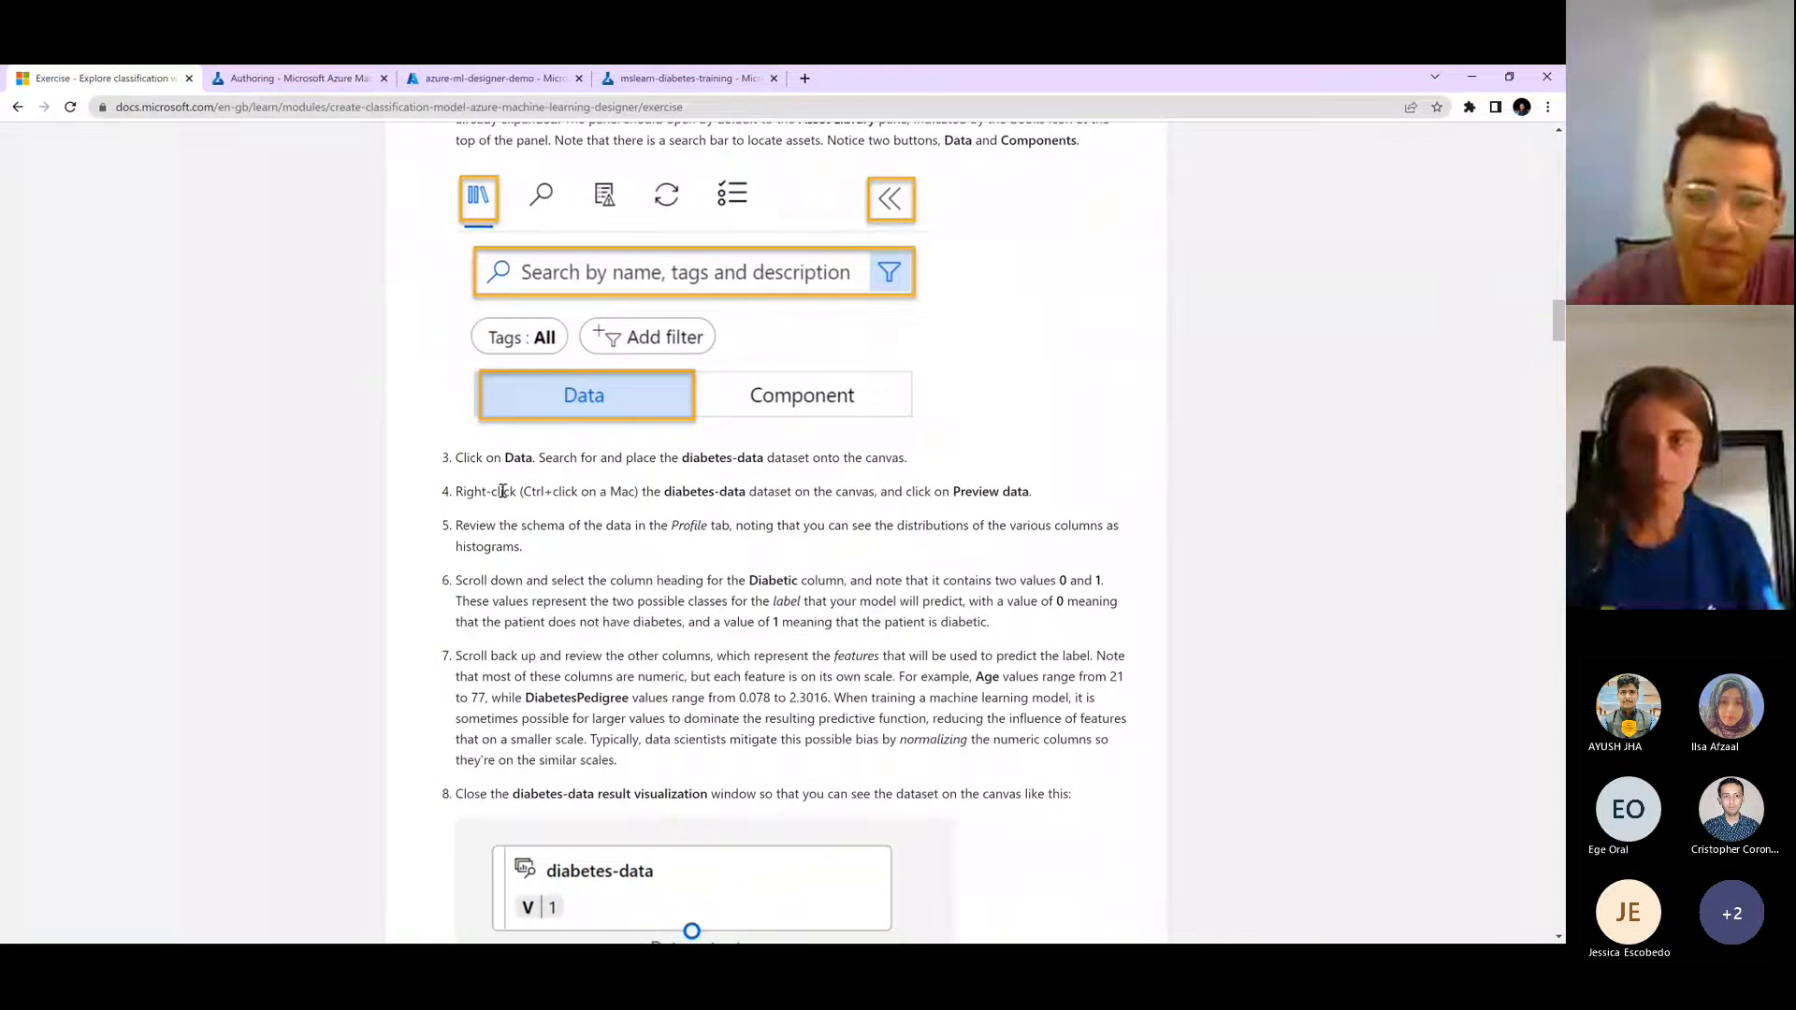
scroll(788, 254, down, 10)
scroll(789, 254, up, 2)
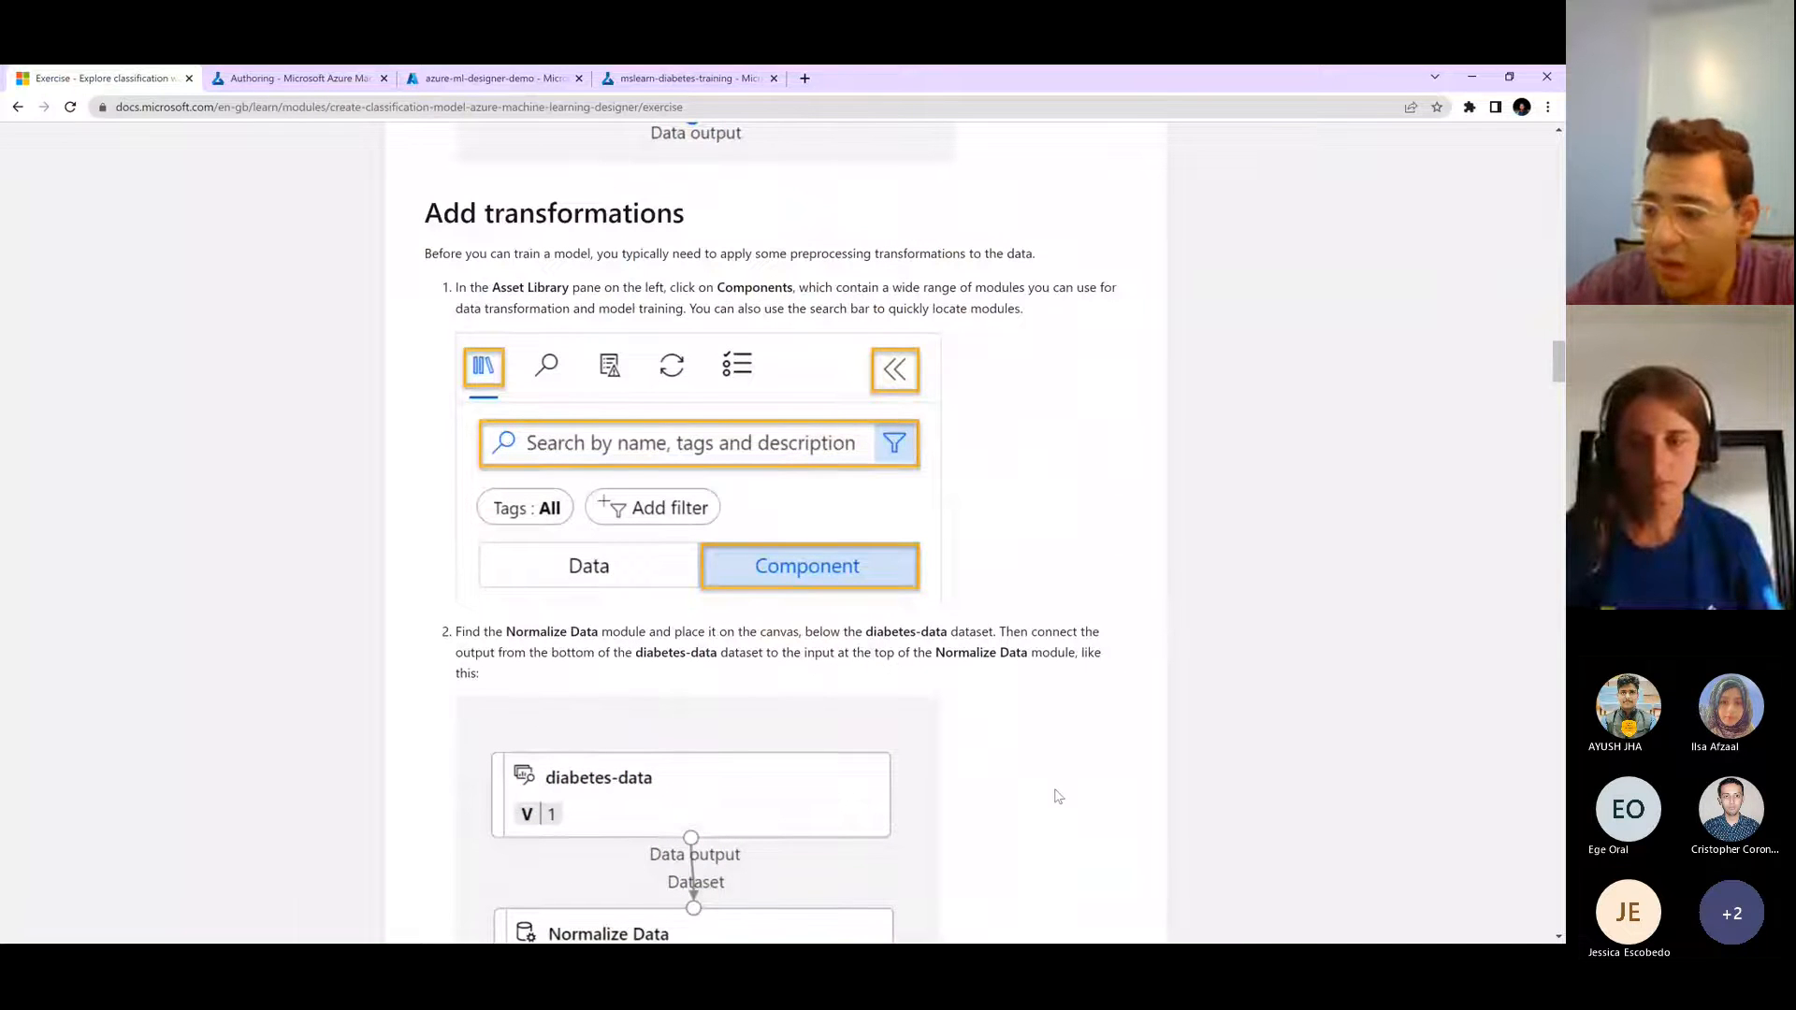
scroll(1003, 795, down, 1)
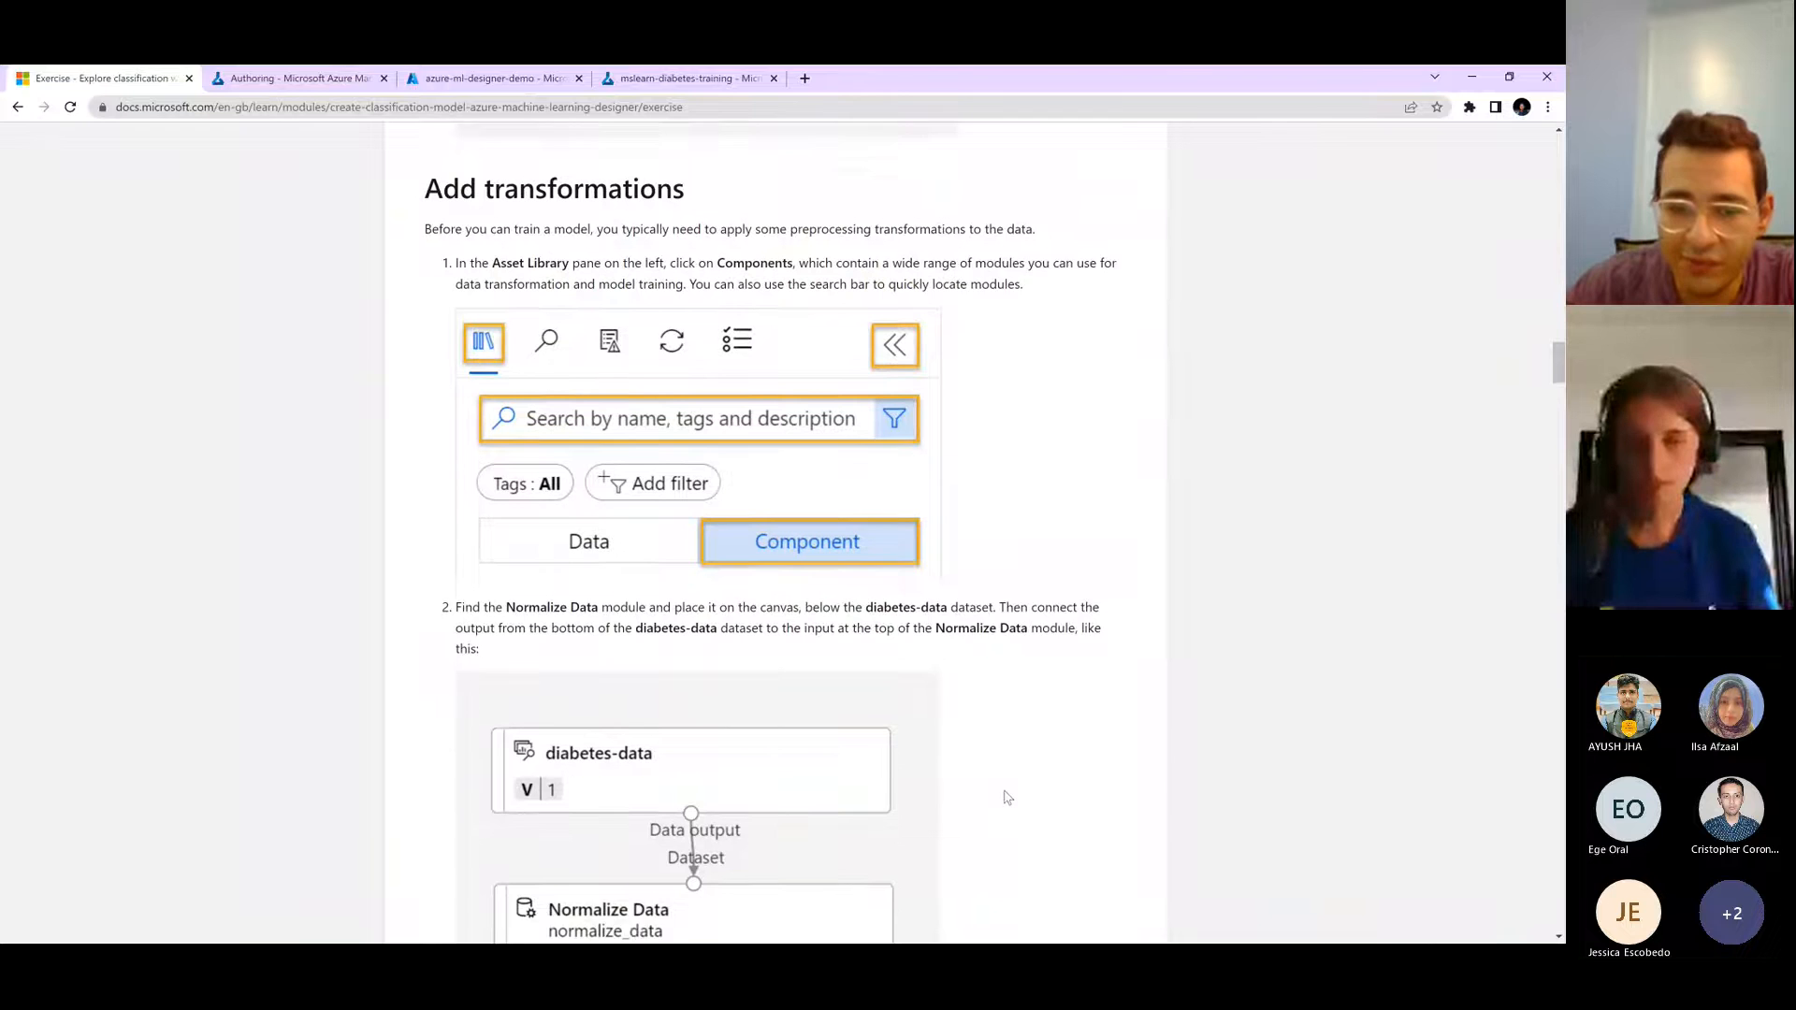
scroll(973, 776, down, 1)
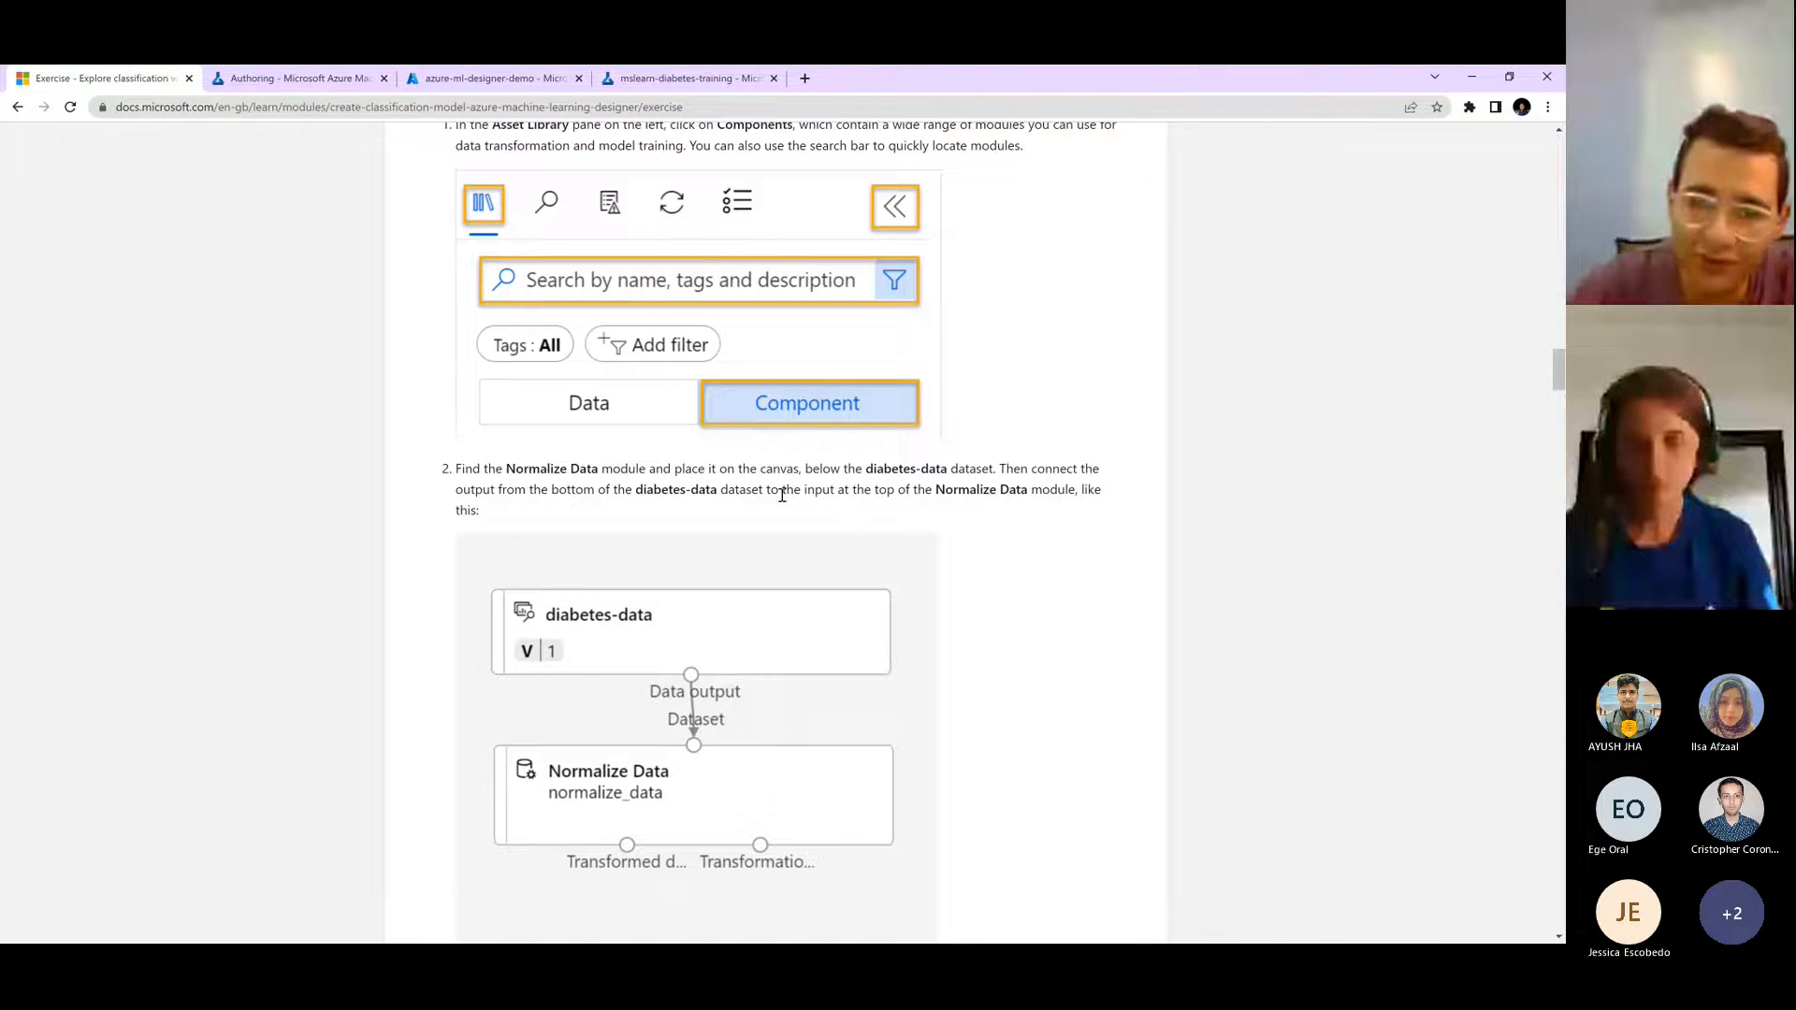
scroll(797, 513, down, 1)
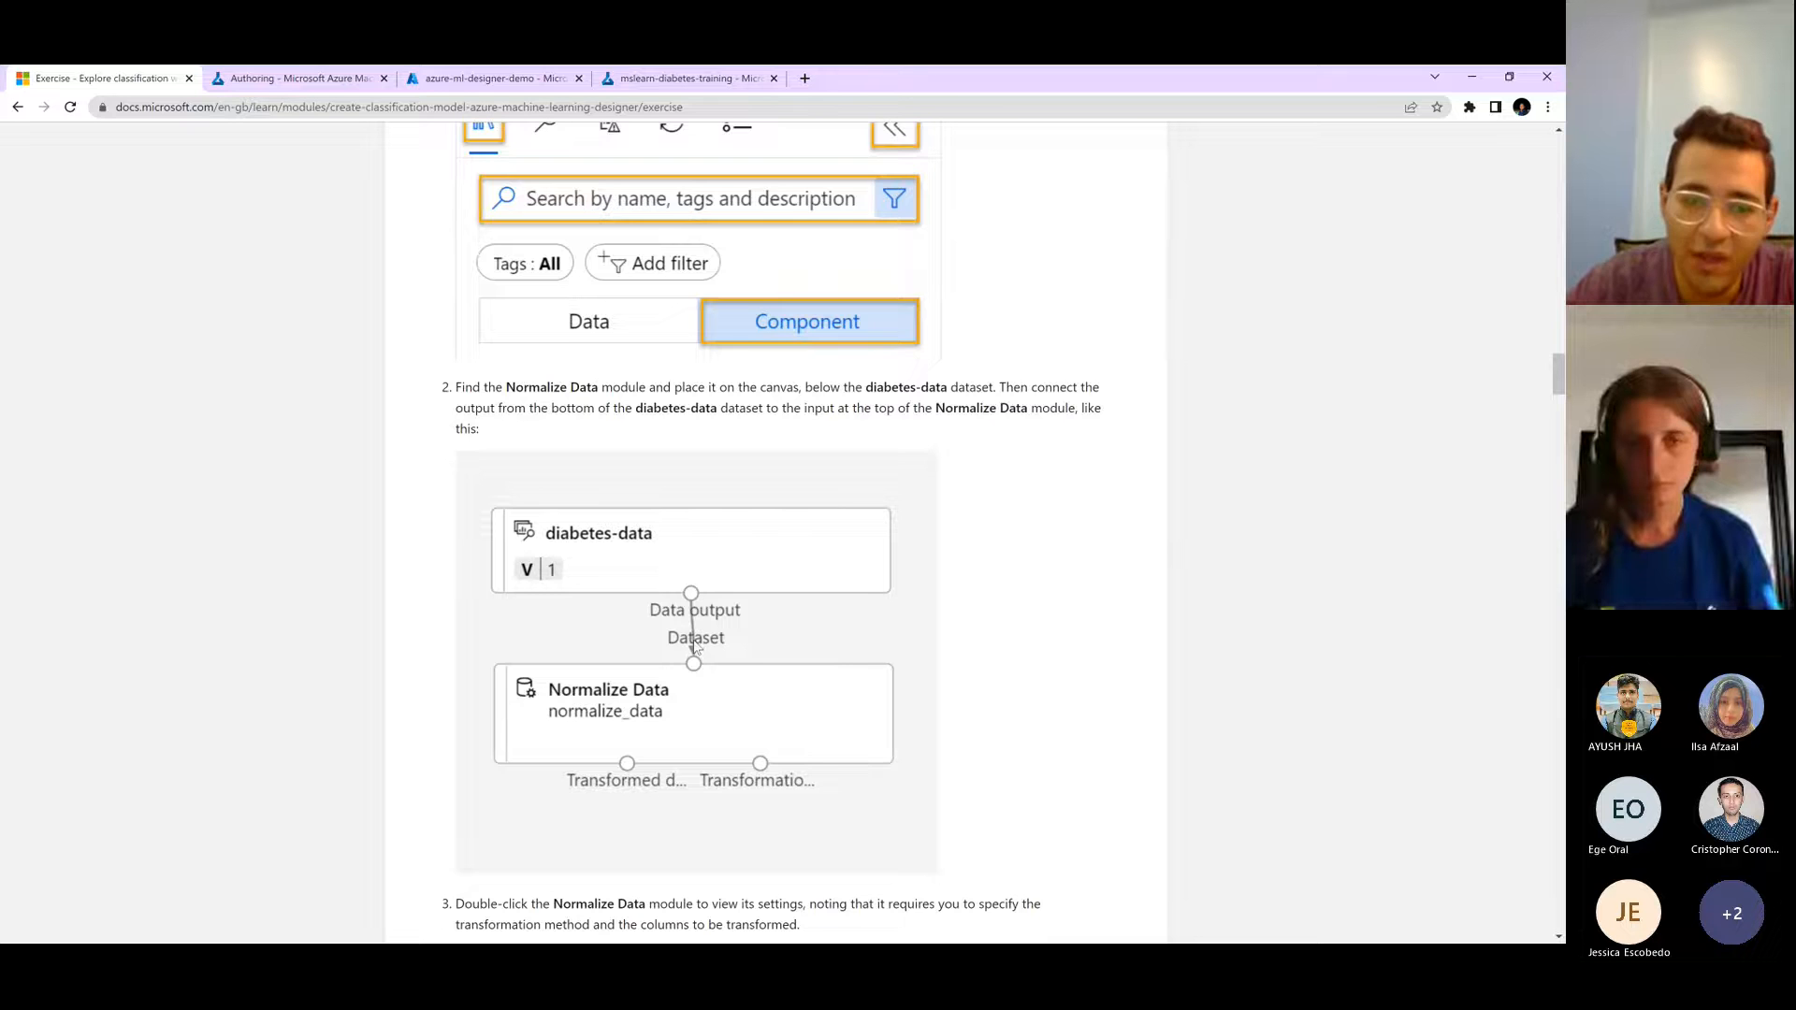
scroll(696, 649, down, 1)
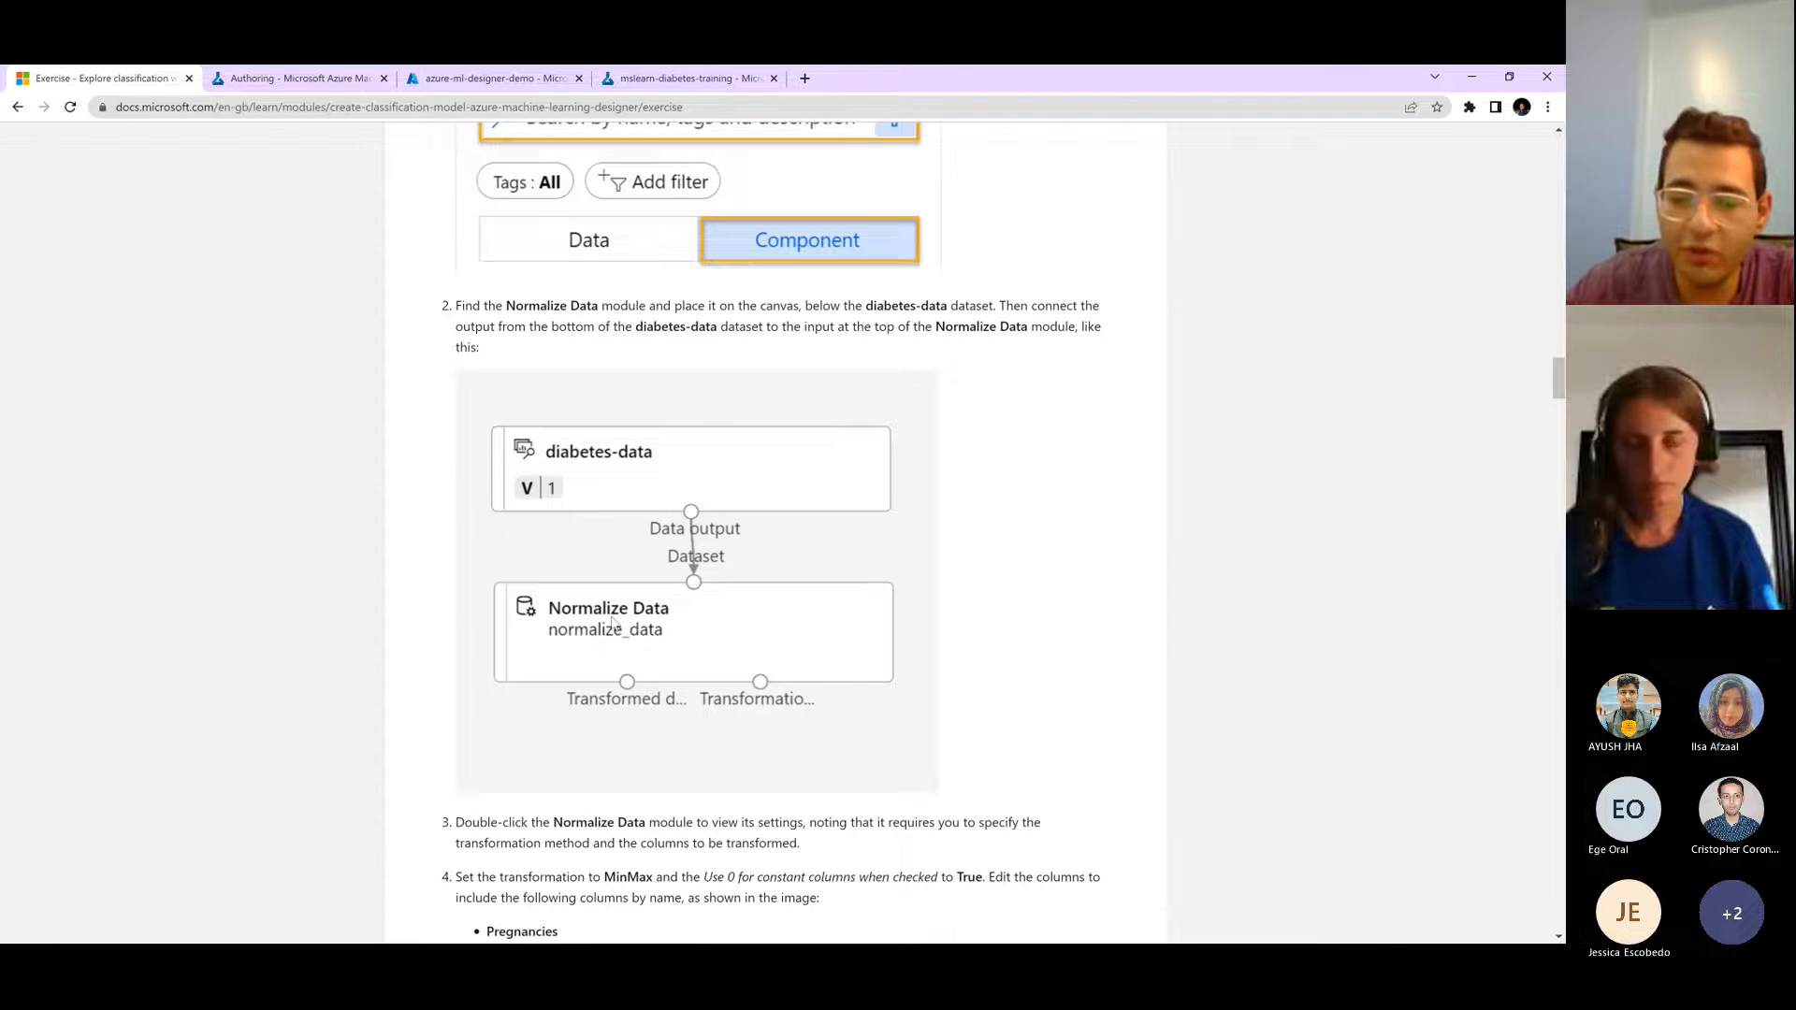
scroll(613, 622, down, 2)
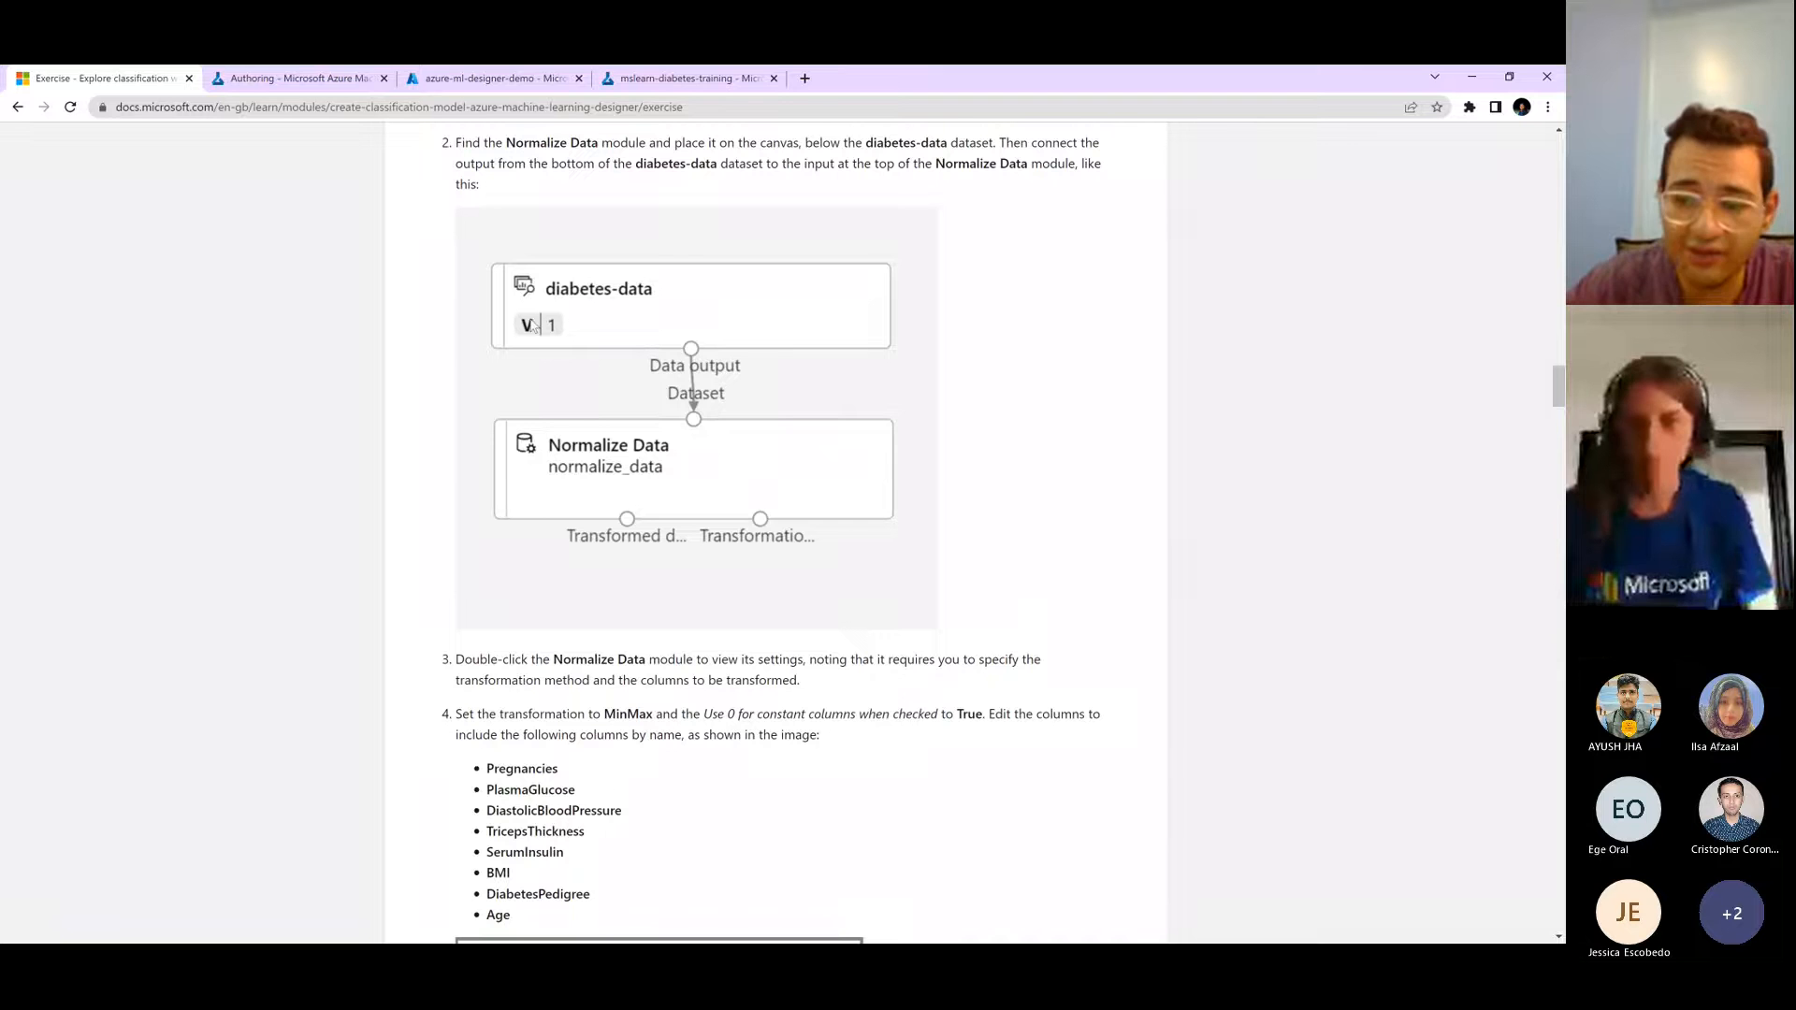
click(268, 74)
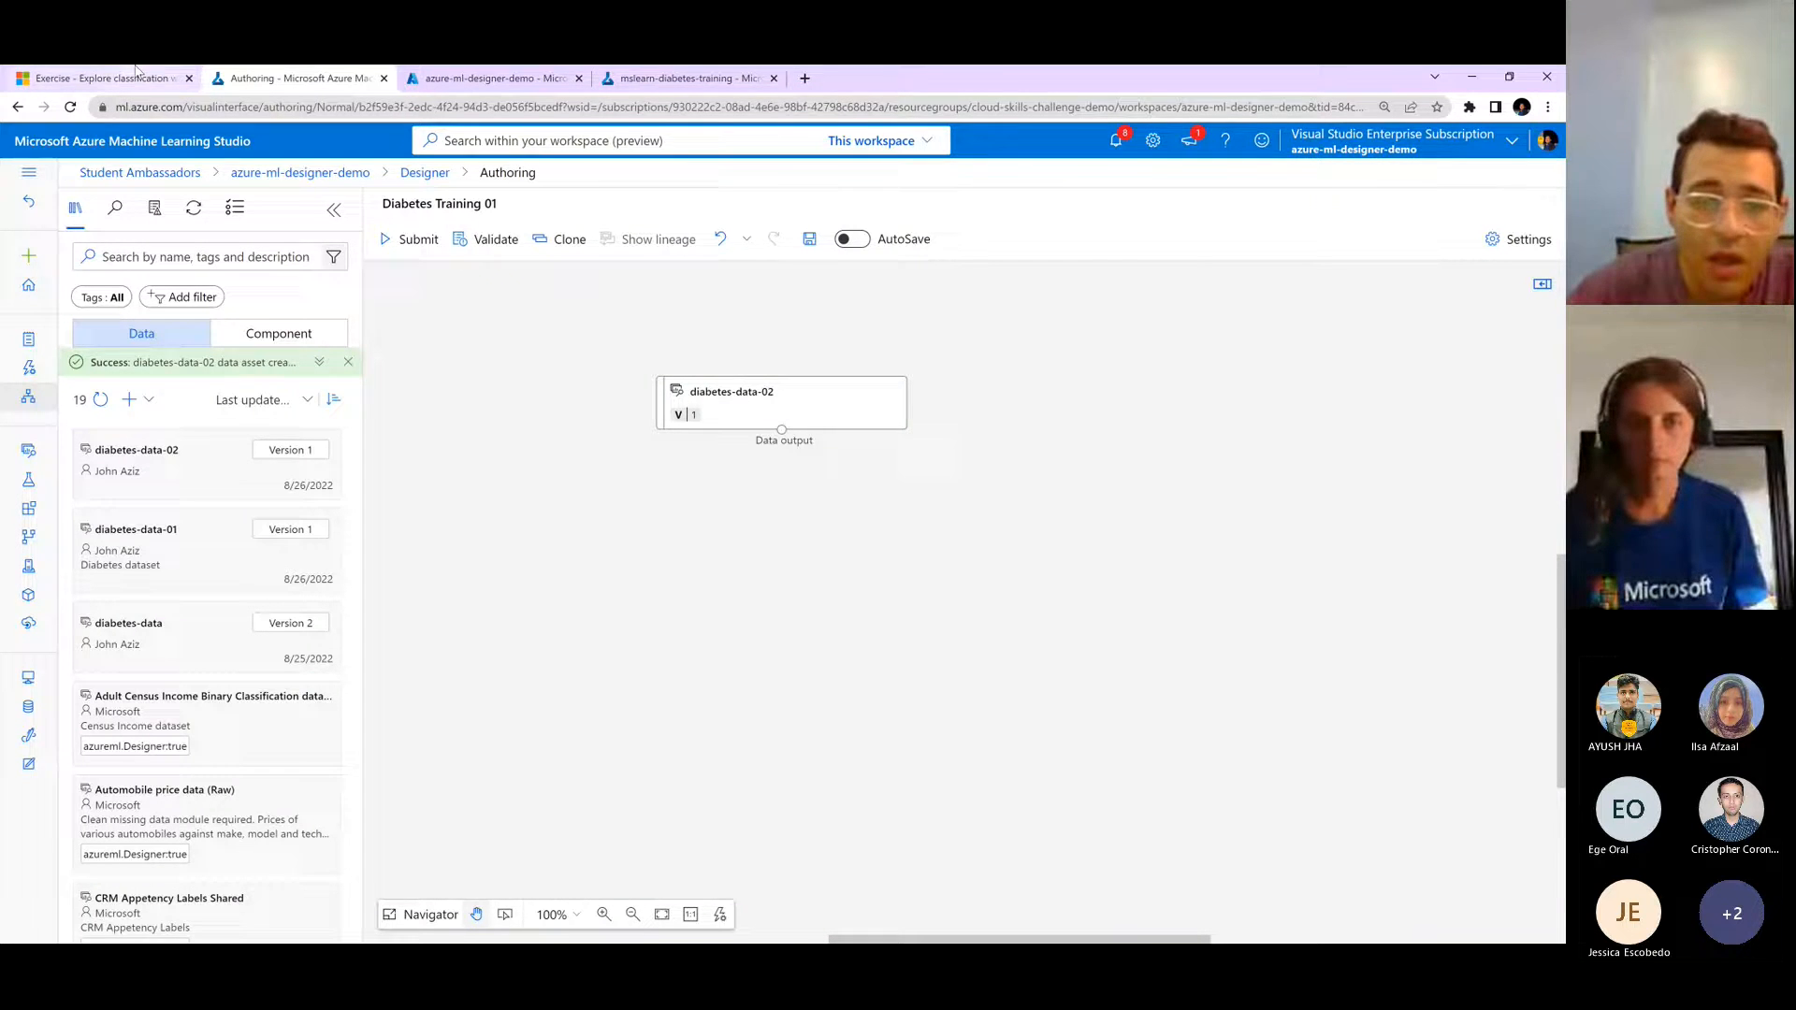
click(98, 78)
scroll(808, 454, down, 2)
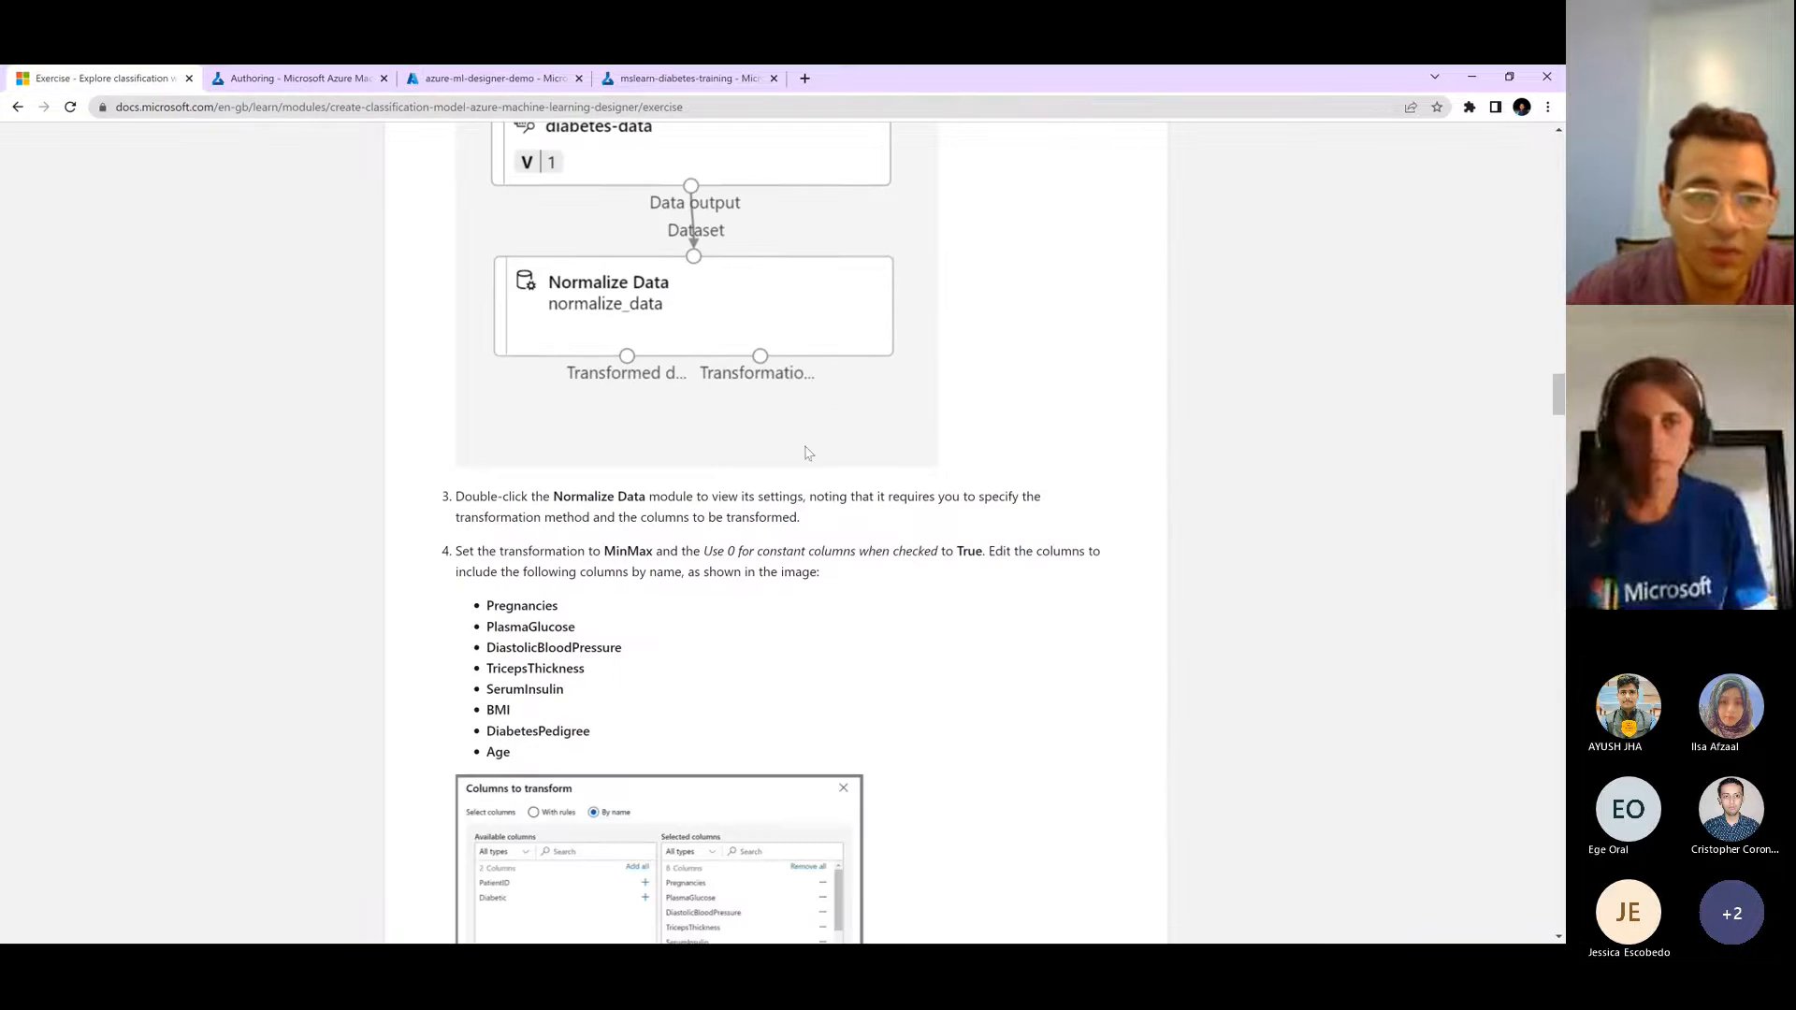
- Back in Azure Machine Learning designer, find the Normalize Data component, place it below diabetes-data-02 and connect the dataset's output to its input
click(241, 79)
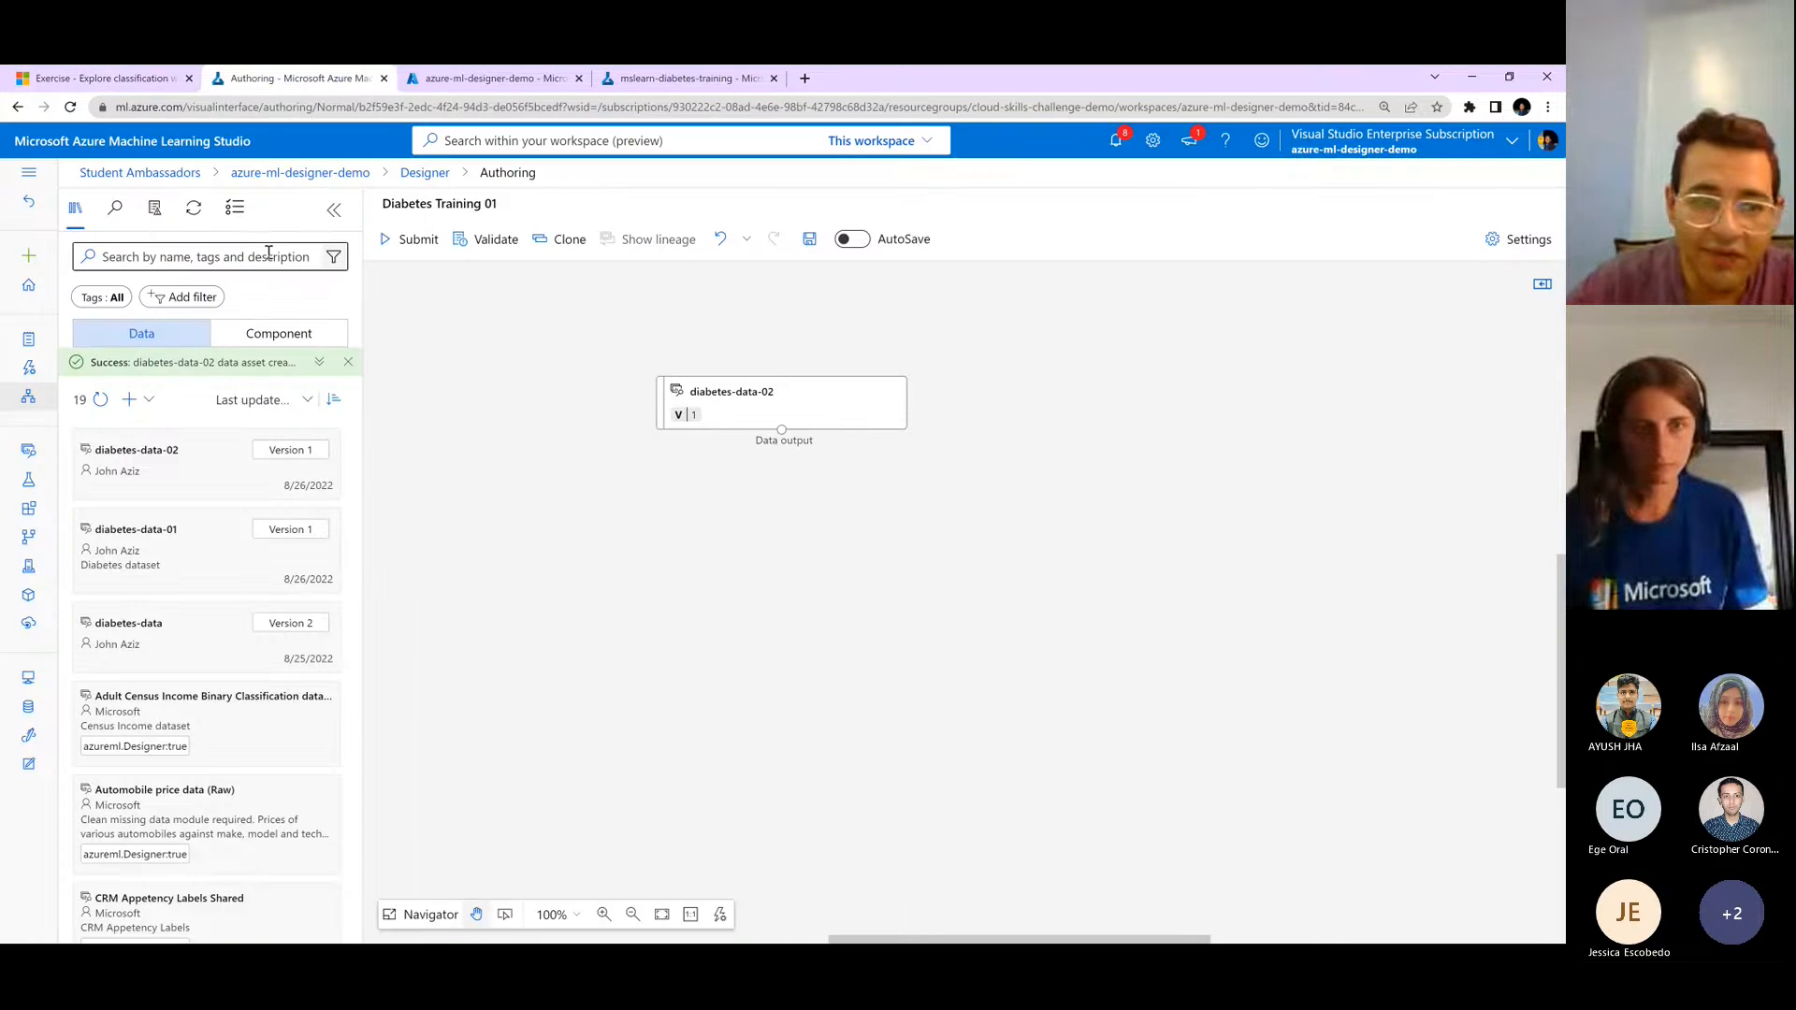
click(278, 340)
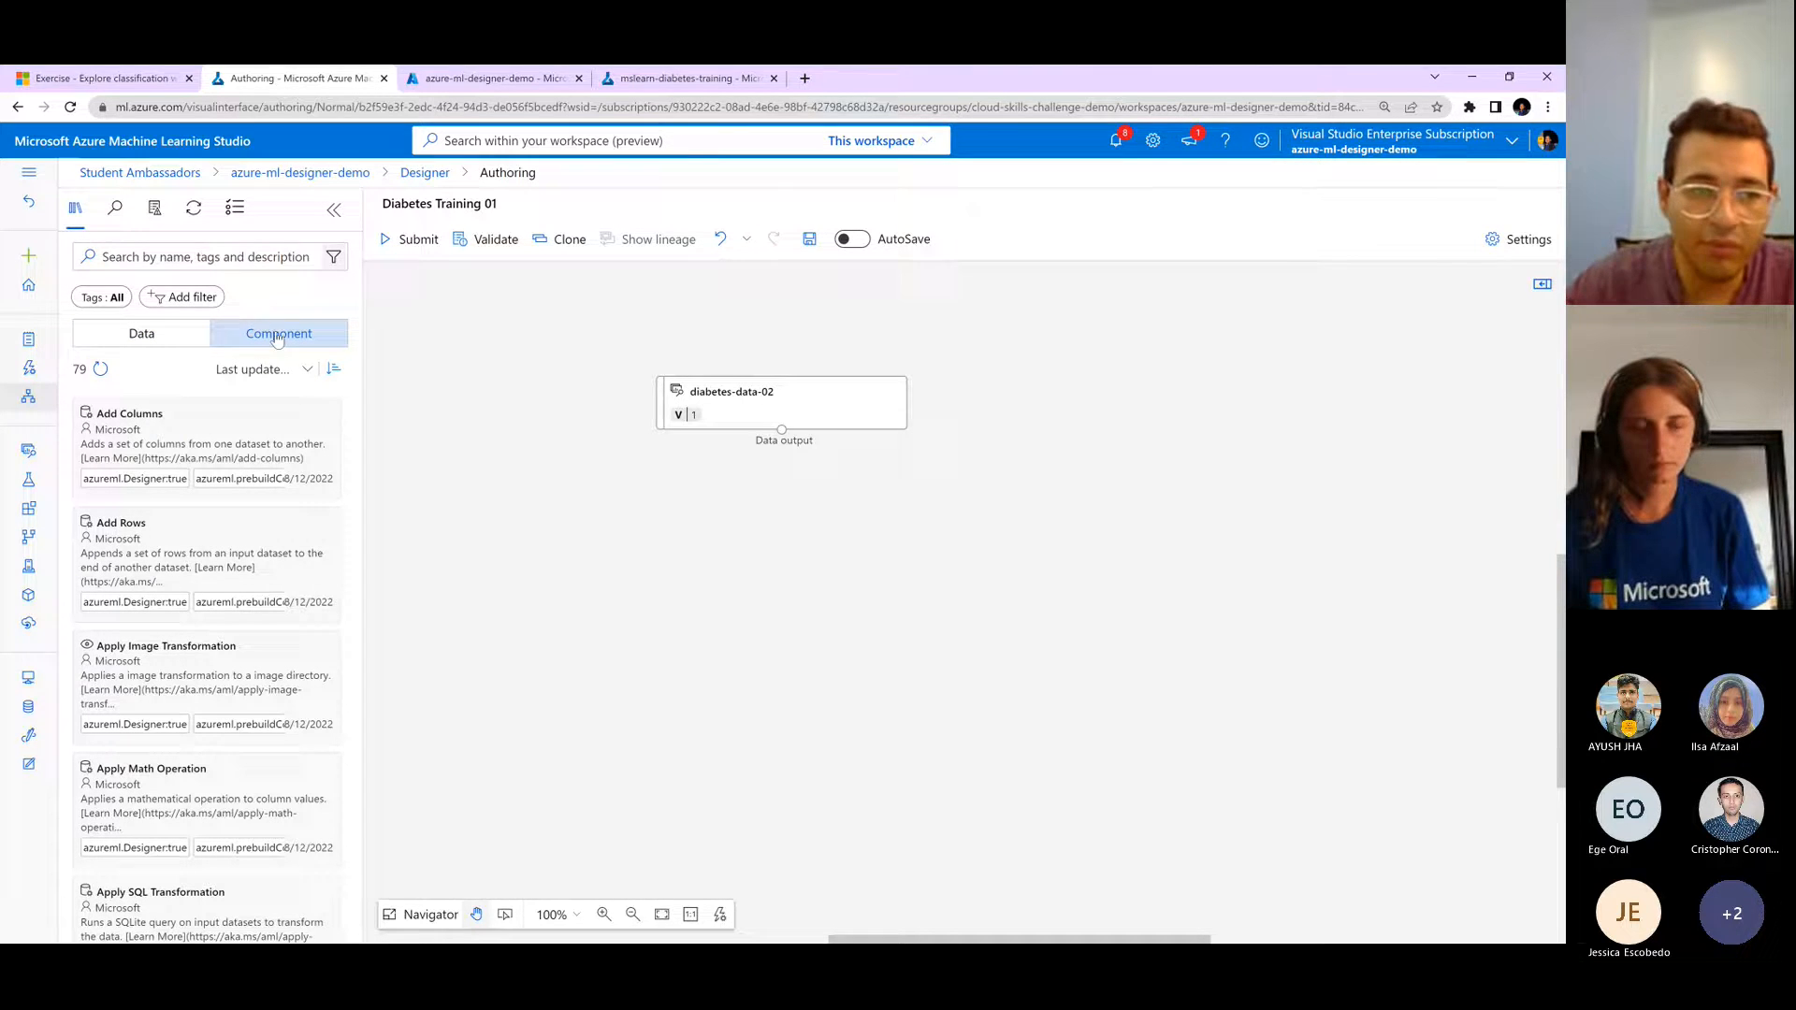
click(228, 255)
text(norm)
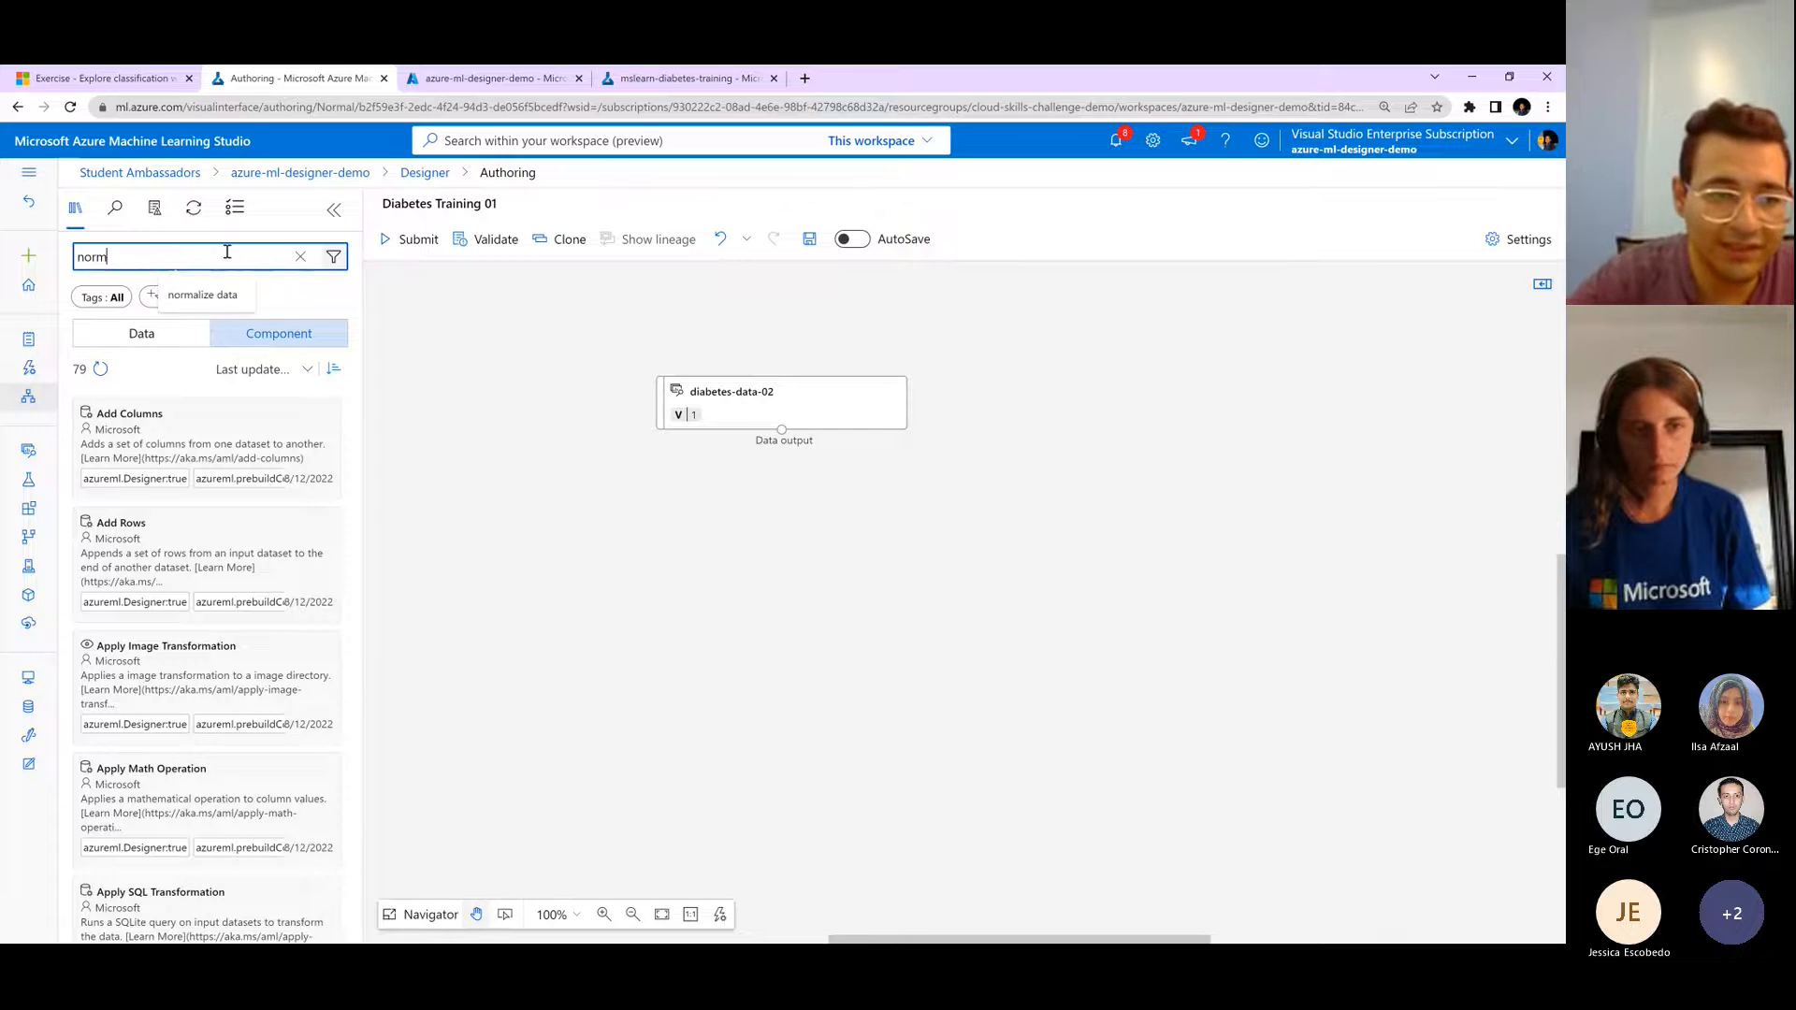
key(Down)
key(Return)
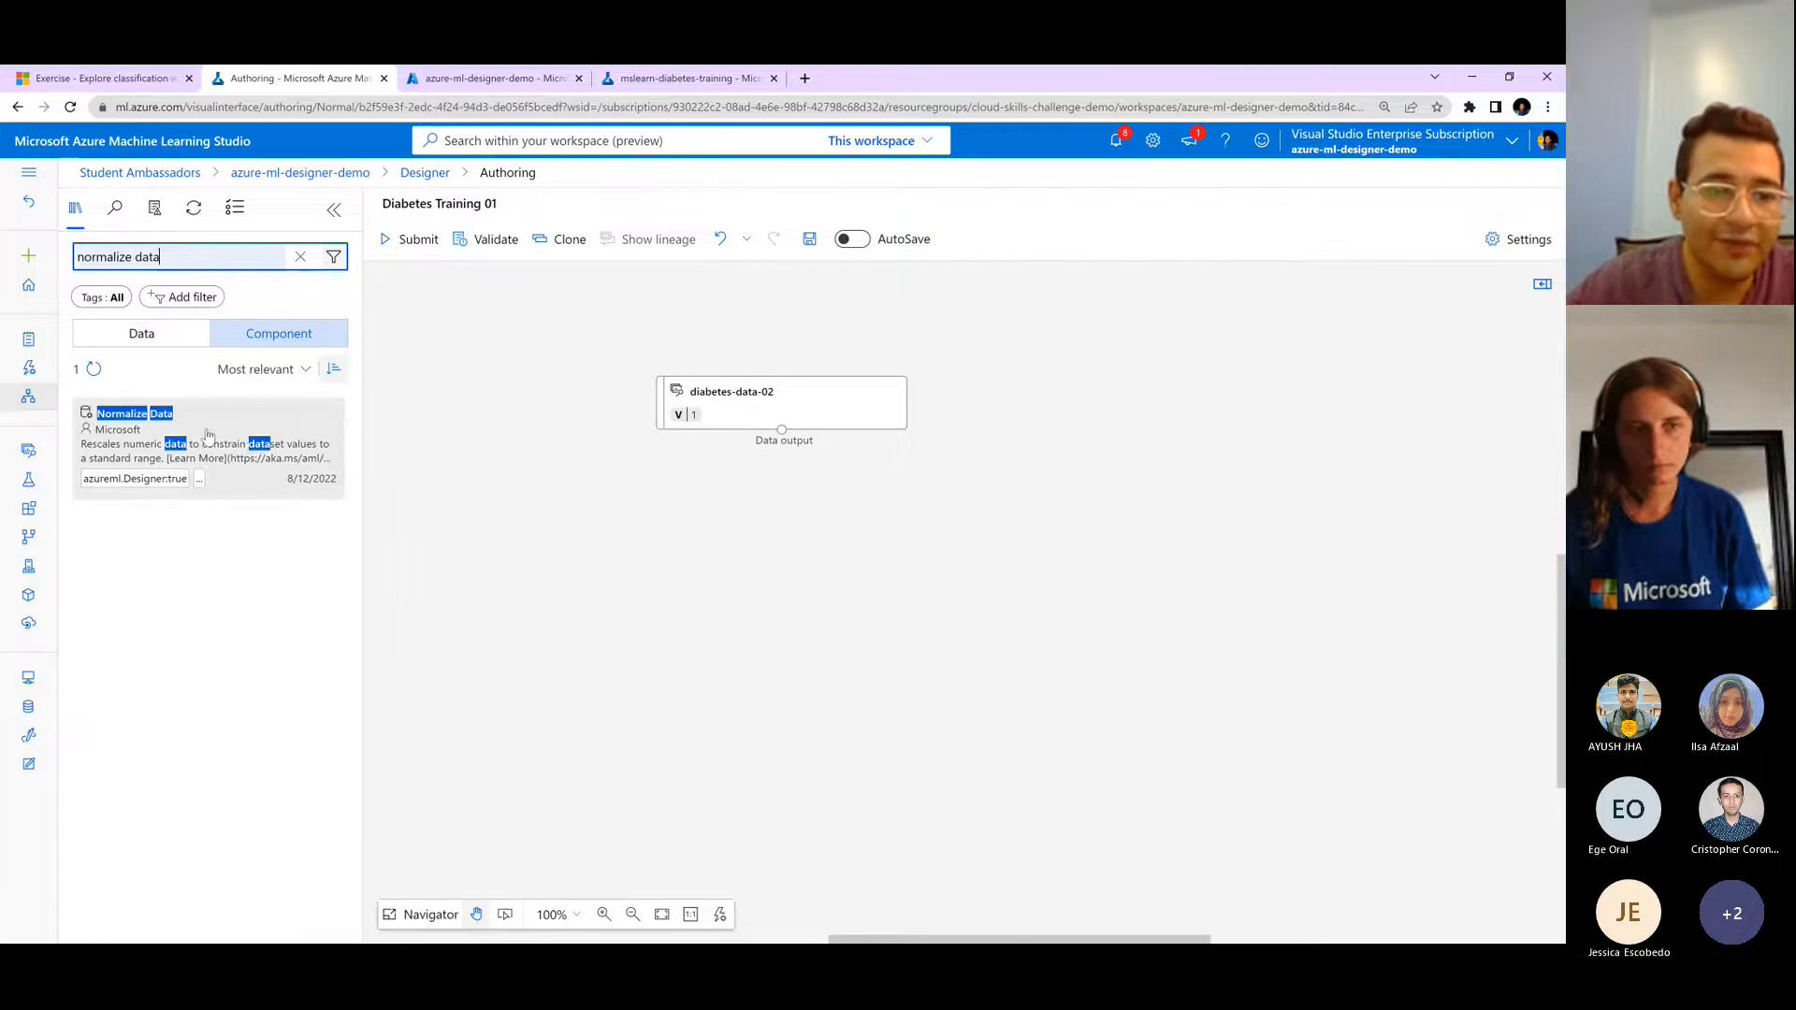
drag(228, 421, 779, 533)
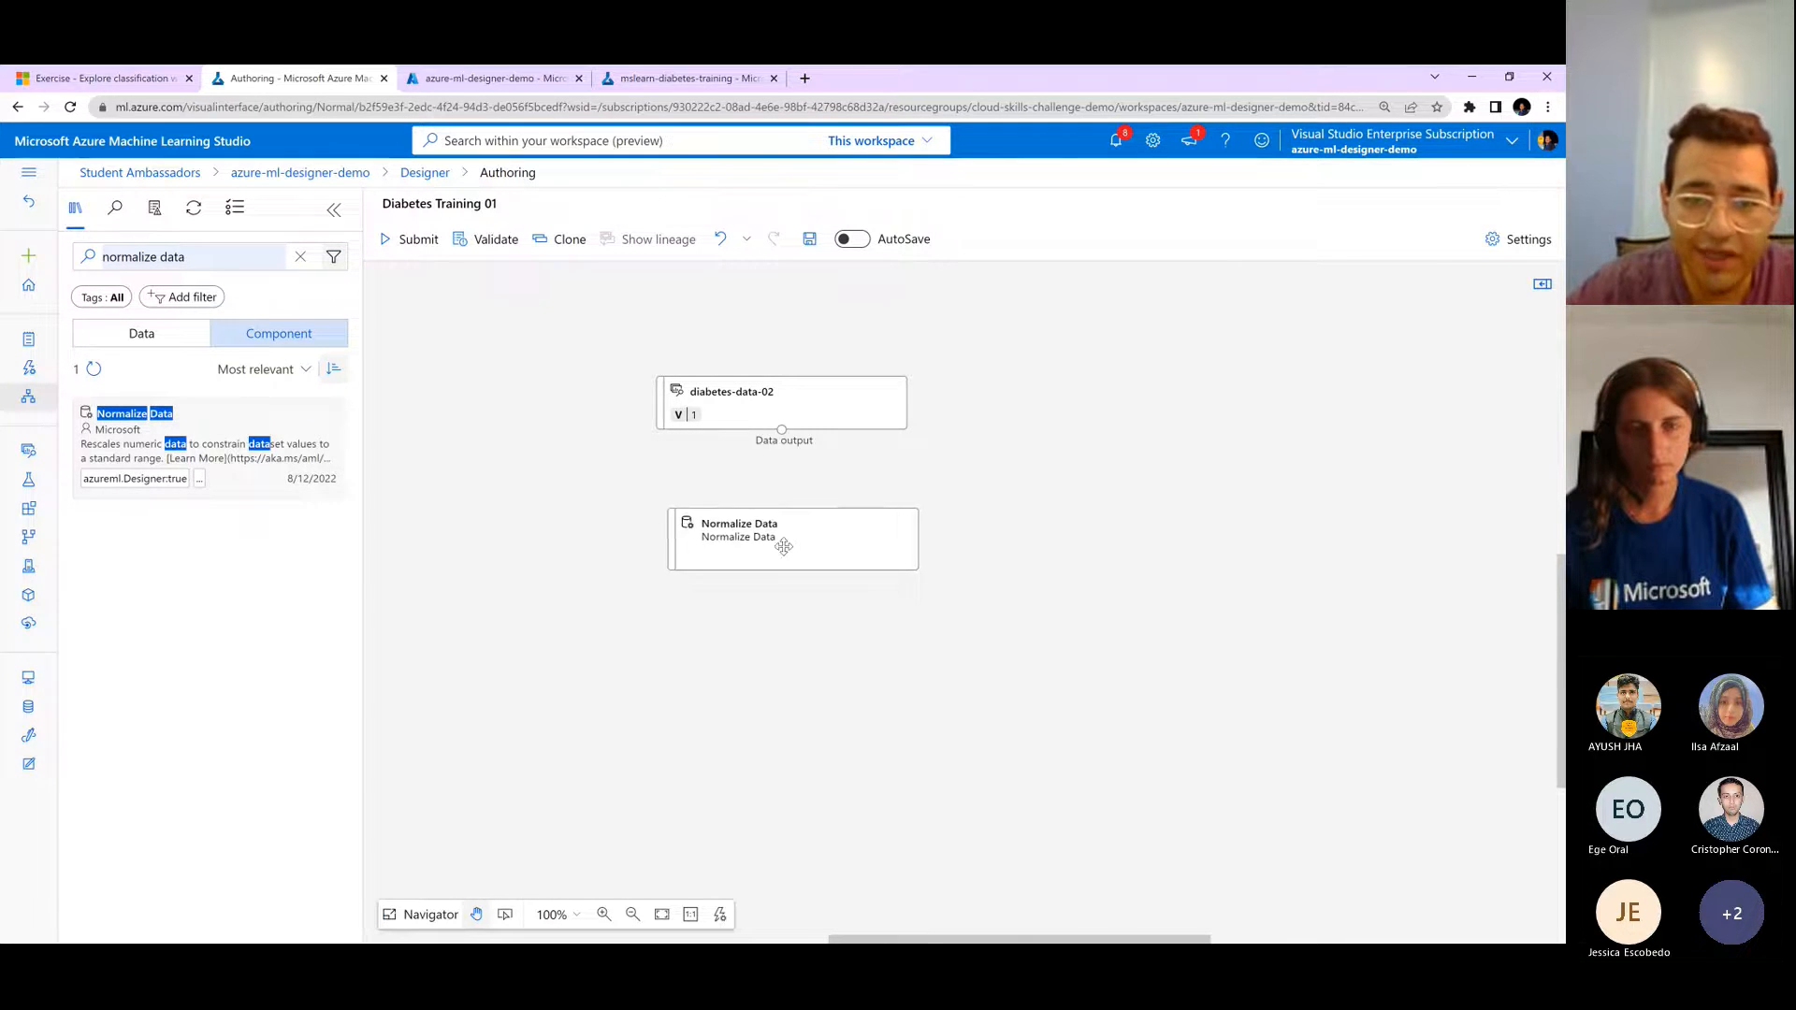
drag(783, 436, 782, 521)
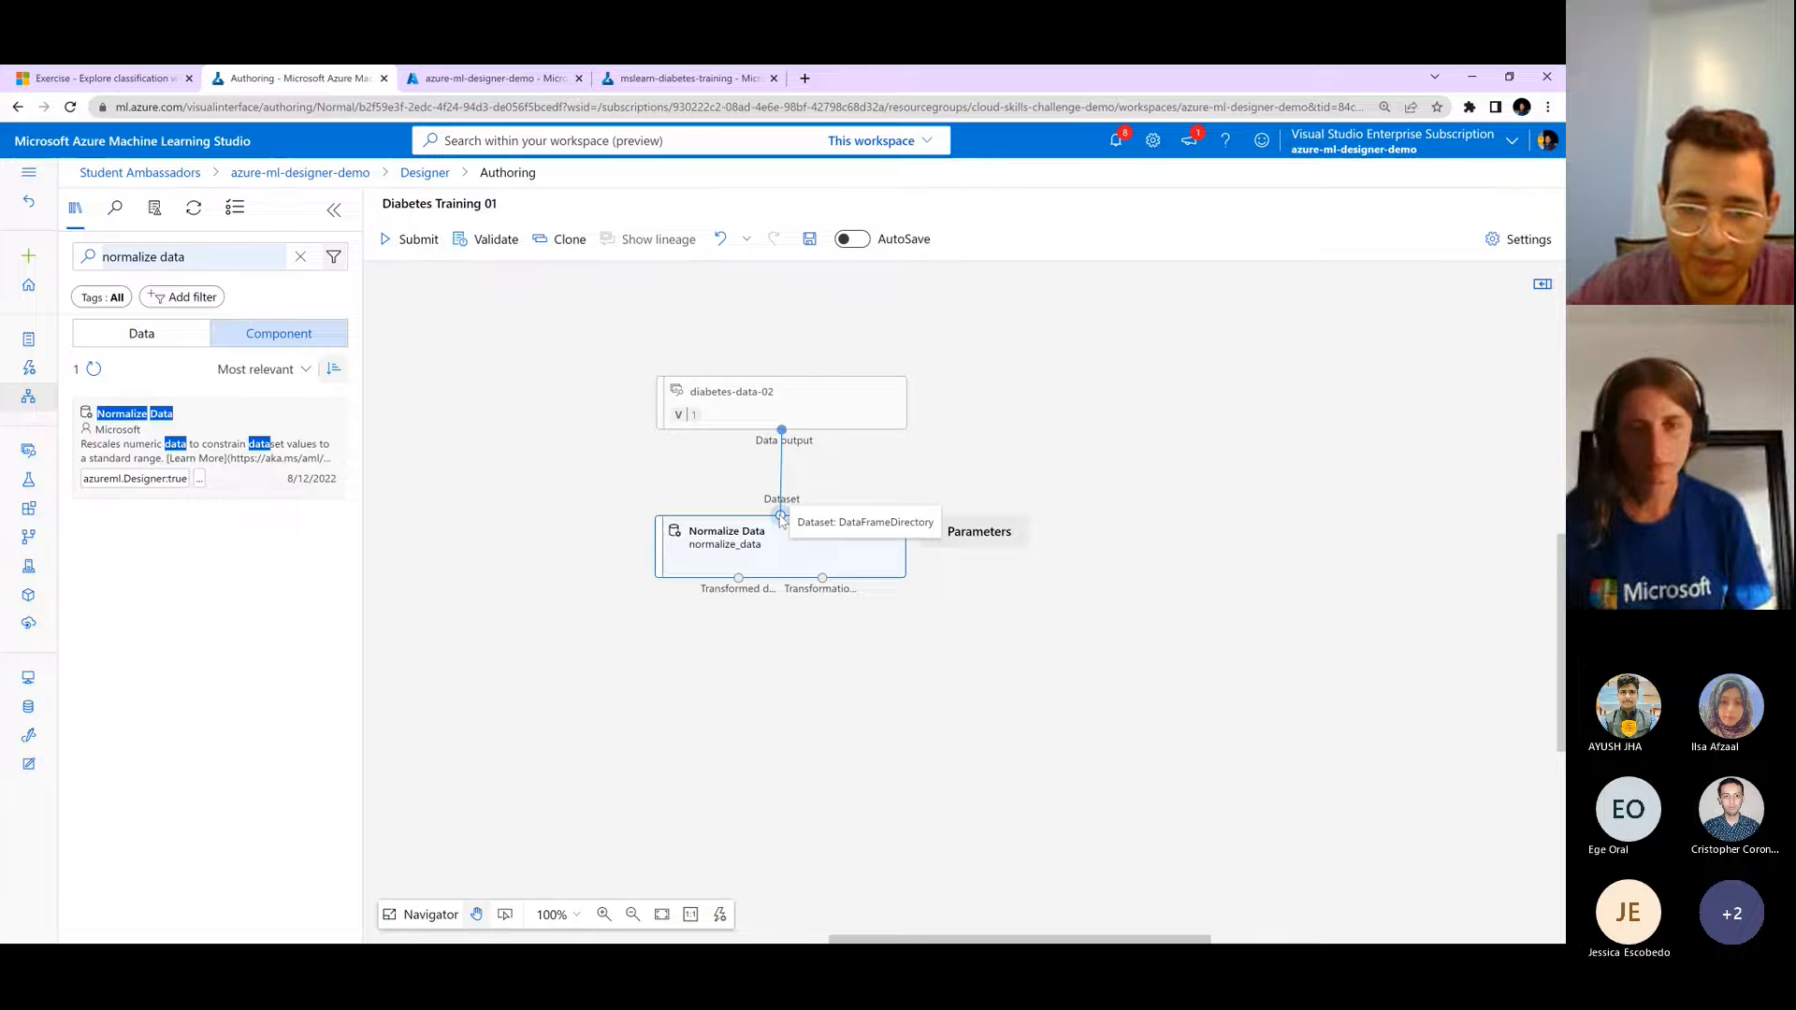
drag(781, 521, 804, 572)
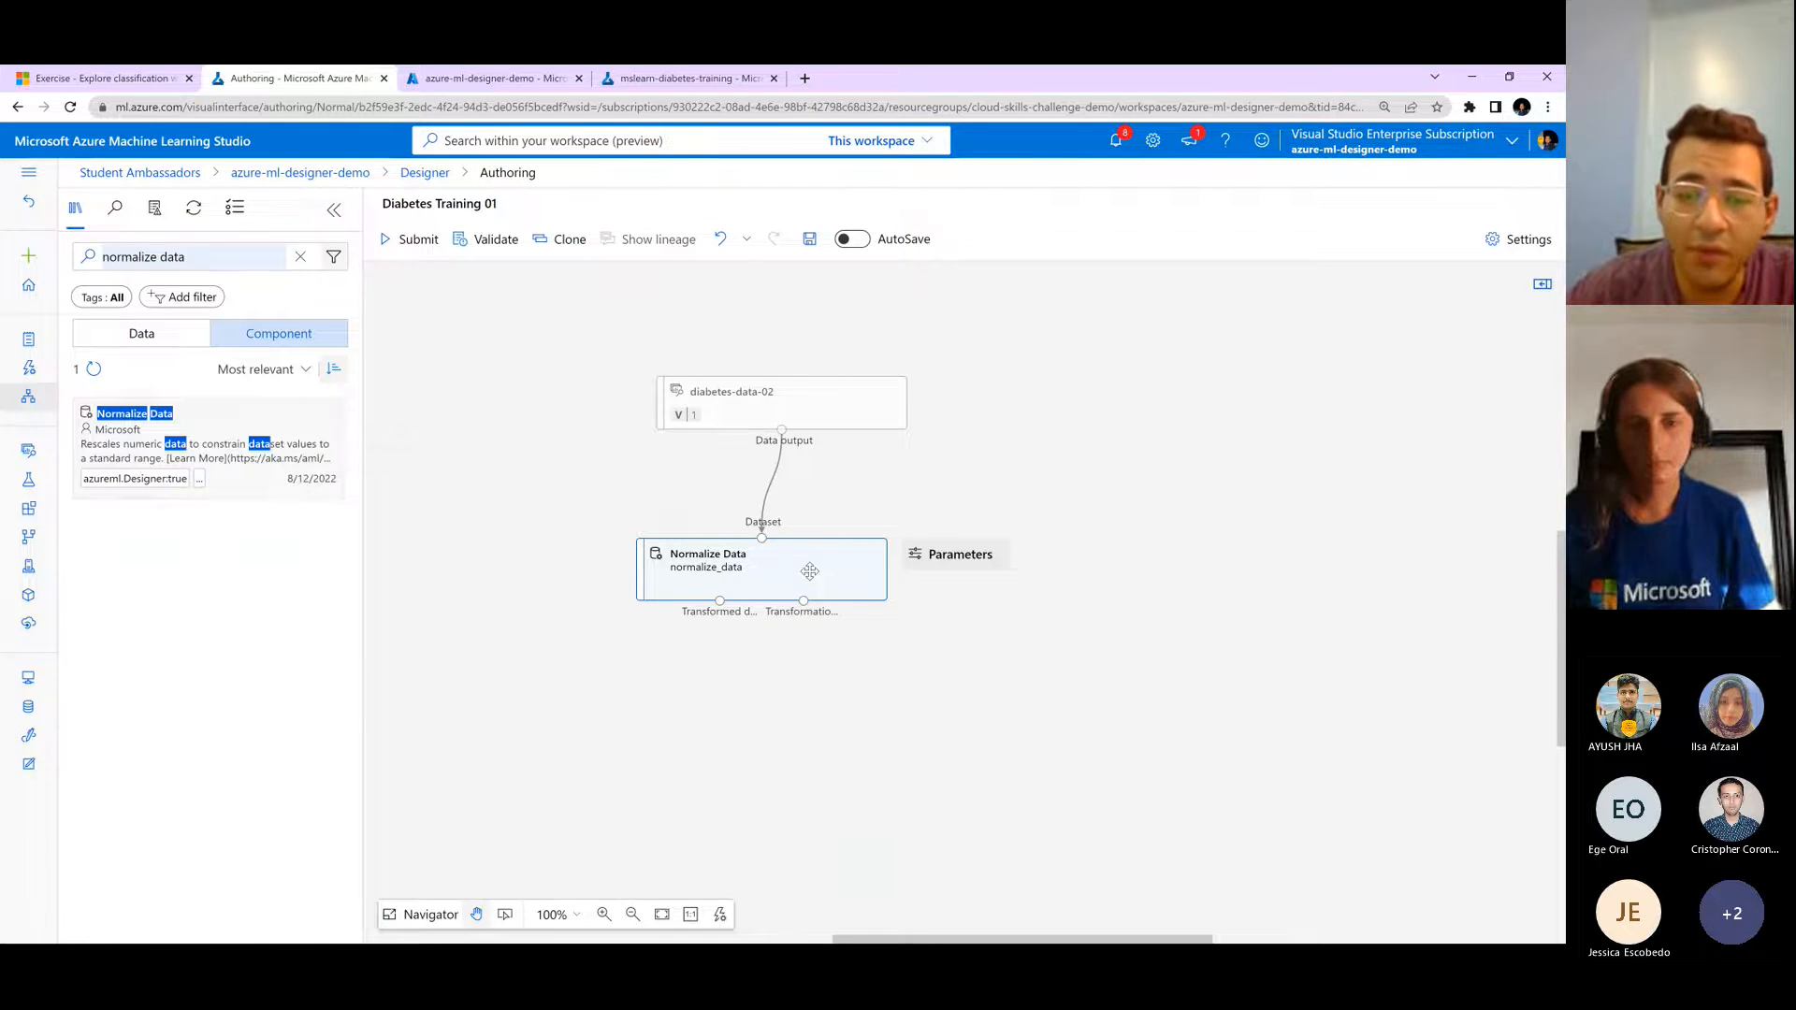
- Set the Normalize Data transformation method to MinMax and check the description of that setting
click(806, 570)
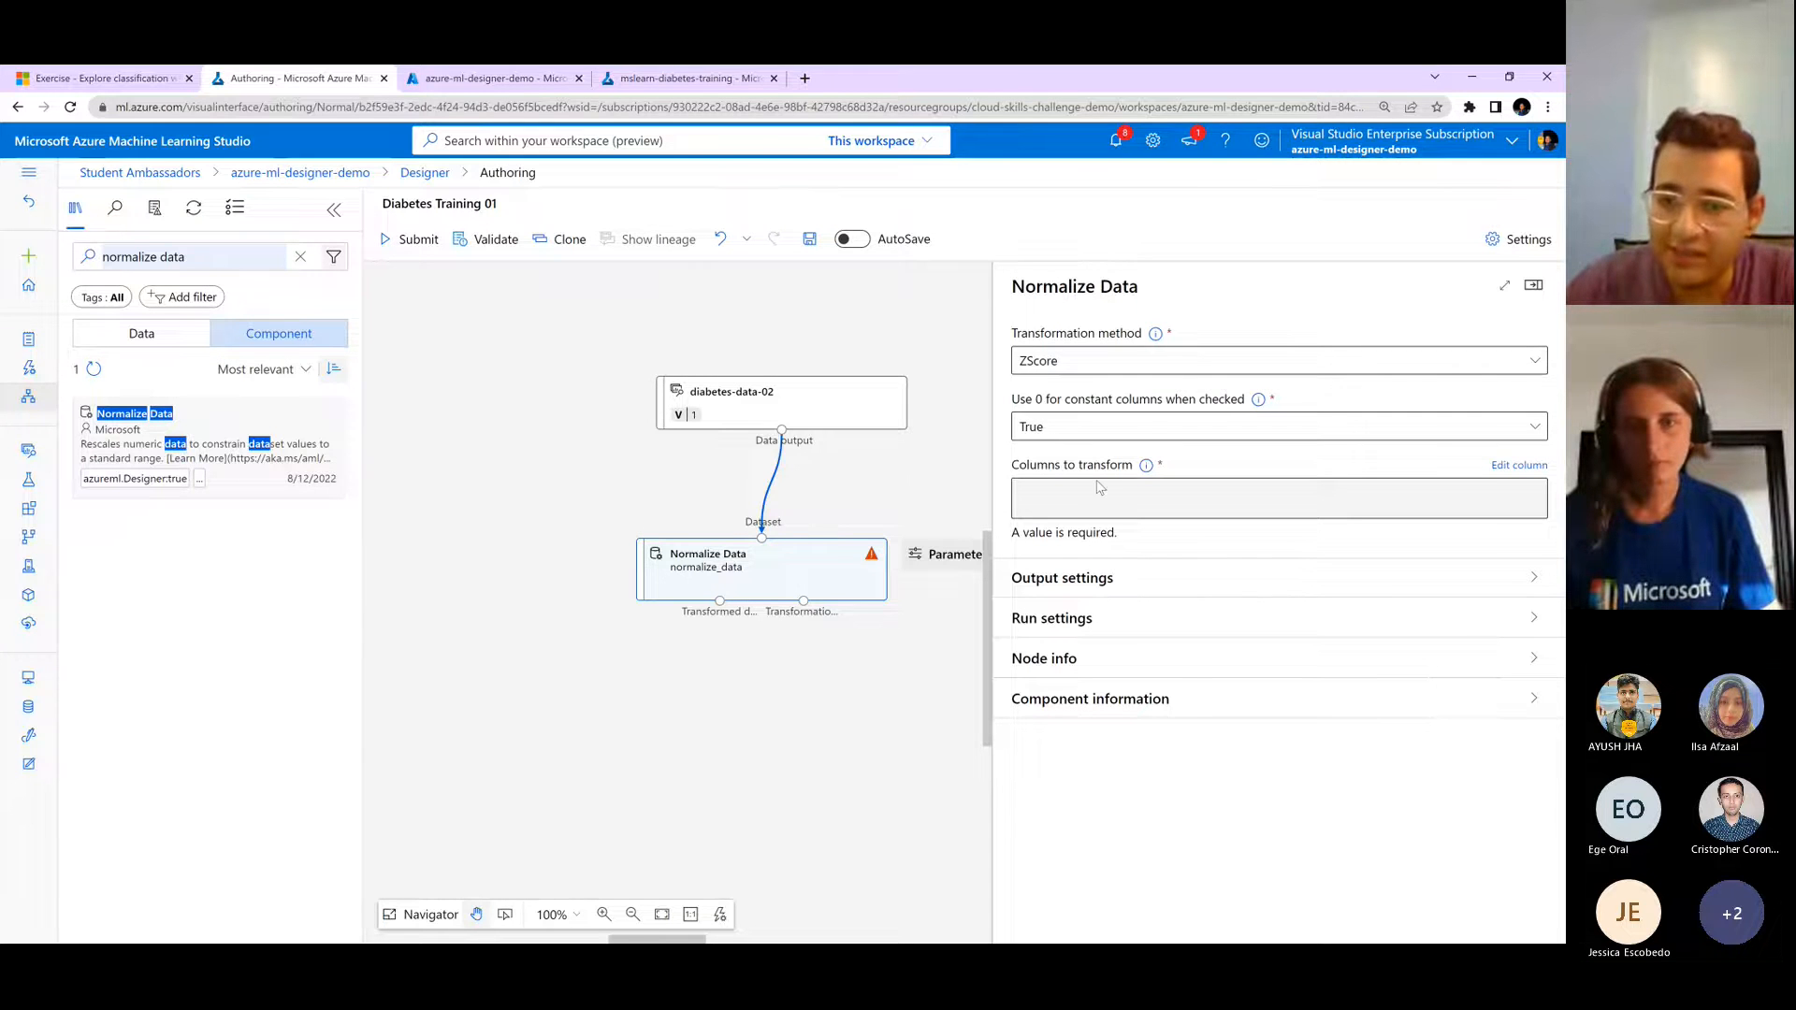
click(1097, 365)
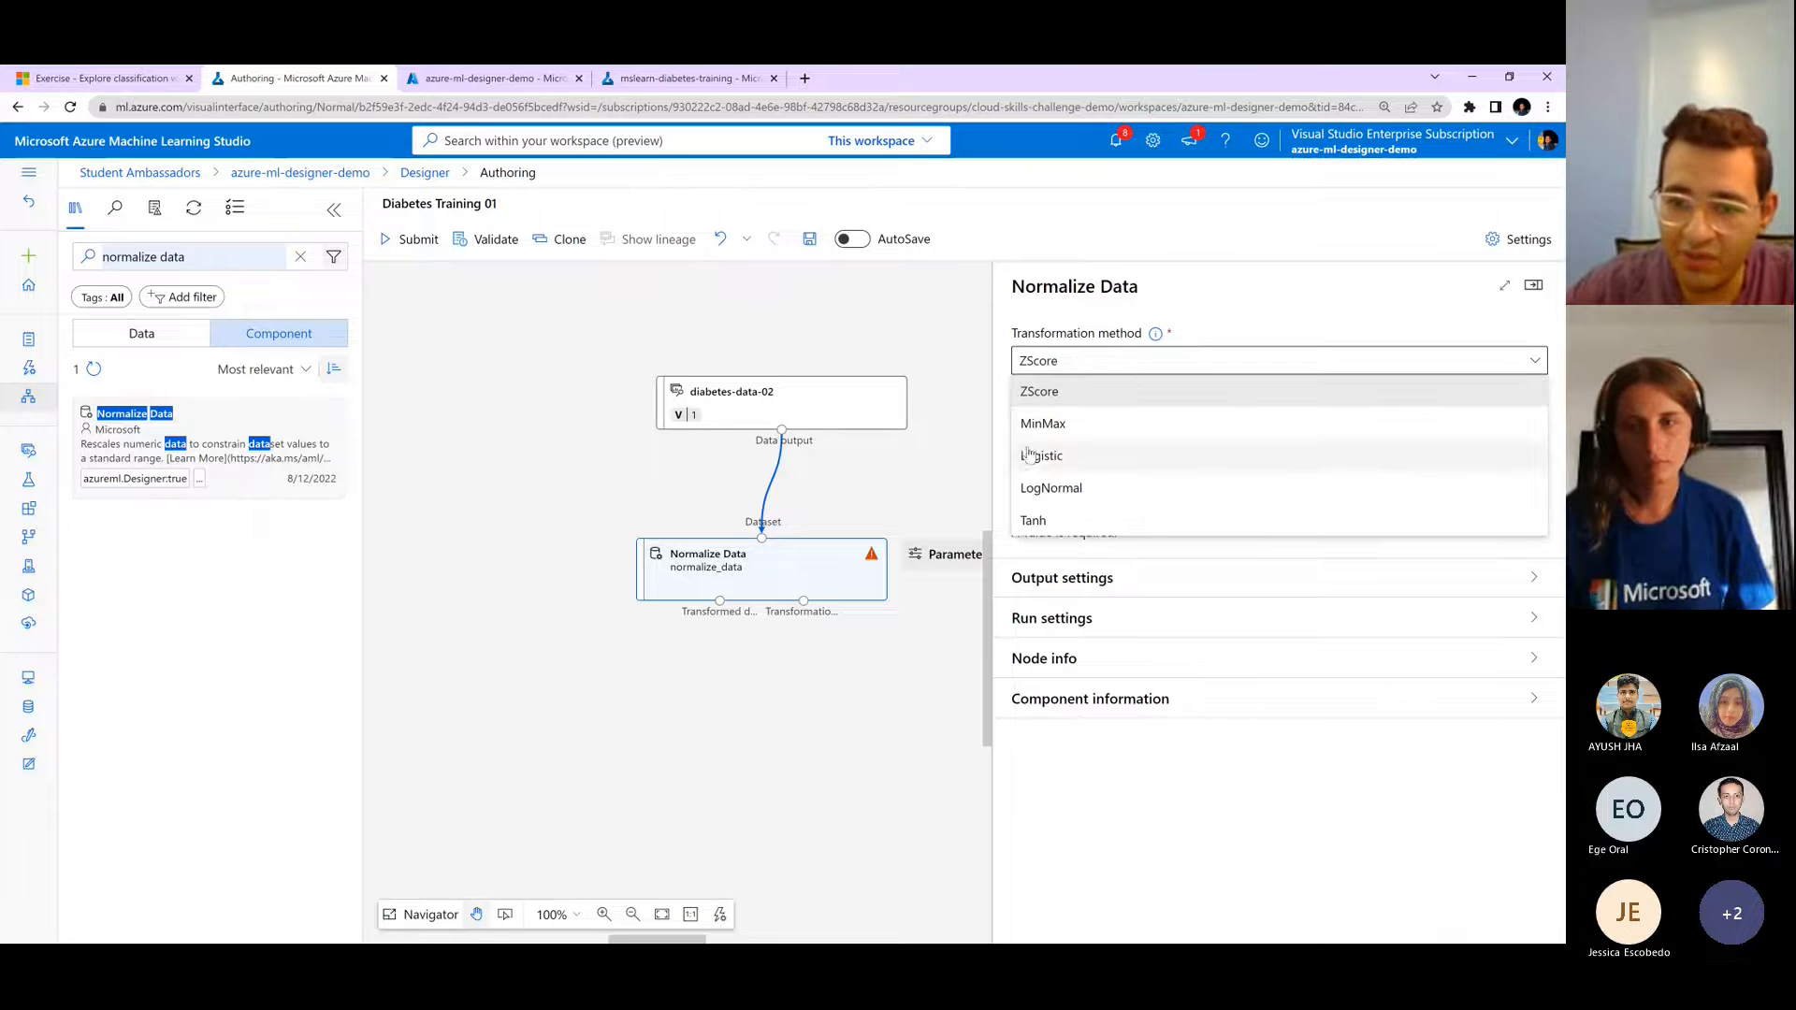
click(1051, 426)
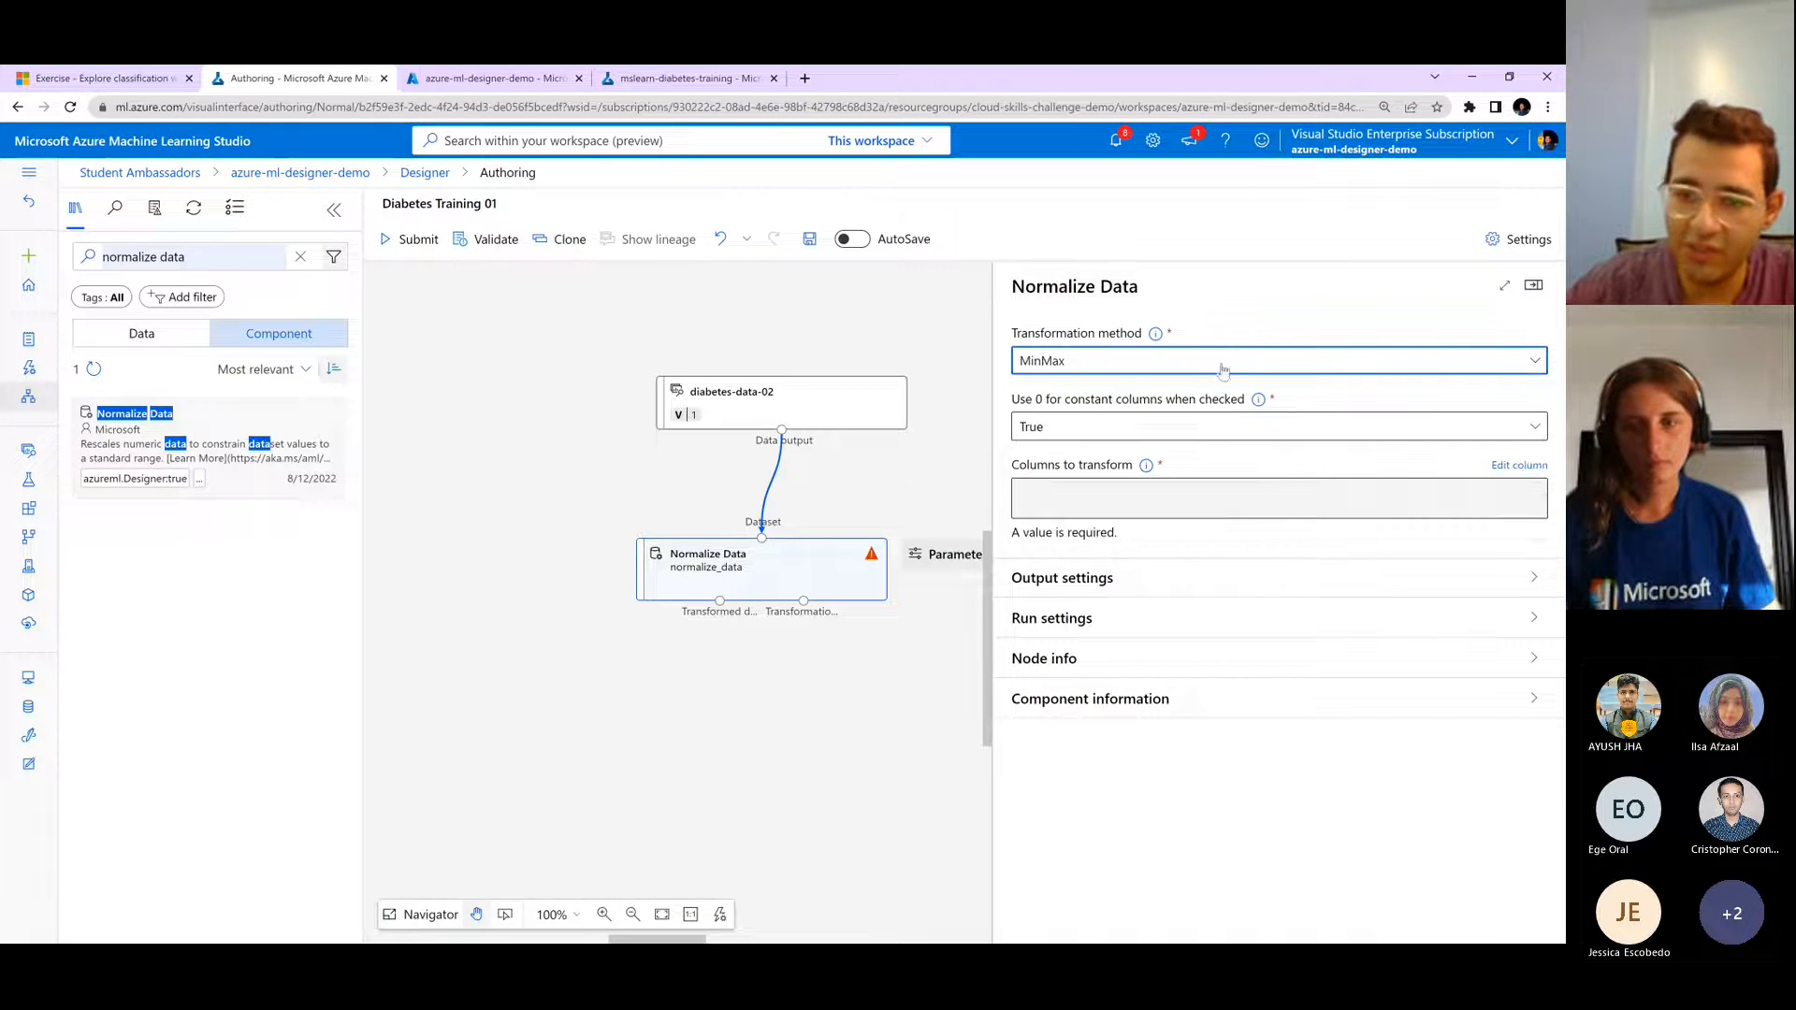
click(1155, 335)
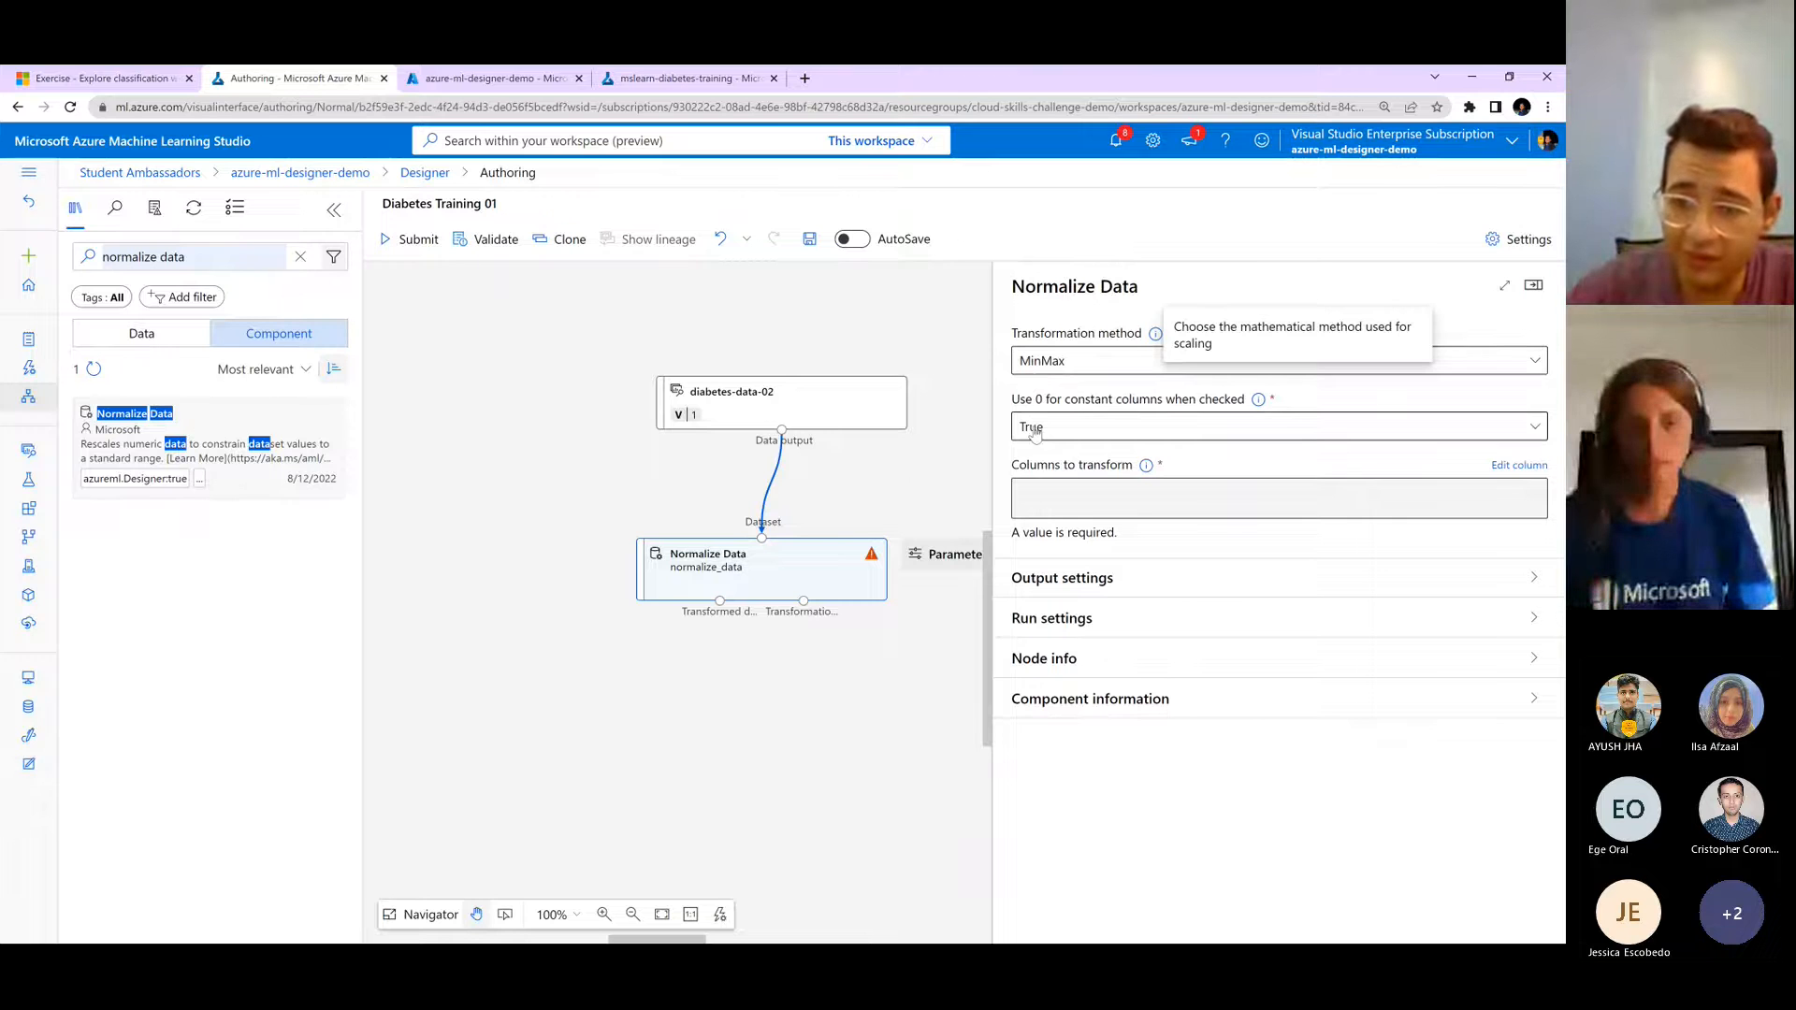
click(1075, 410)
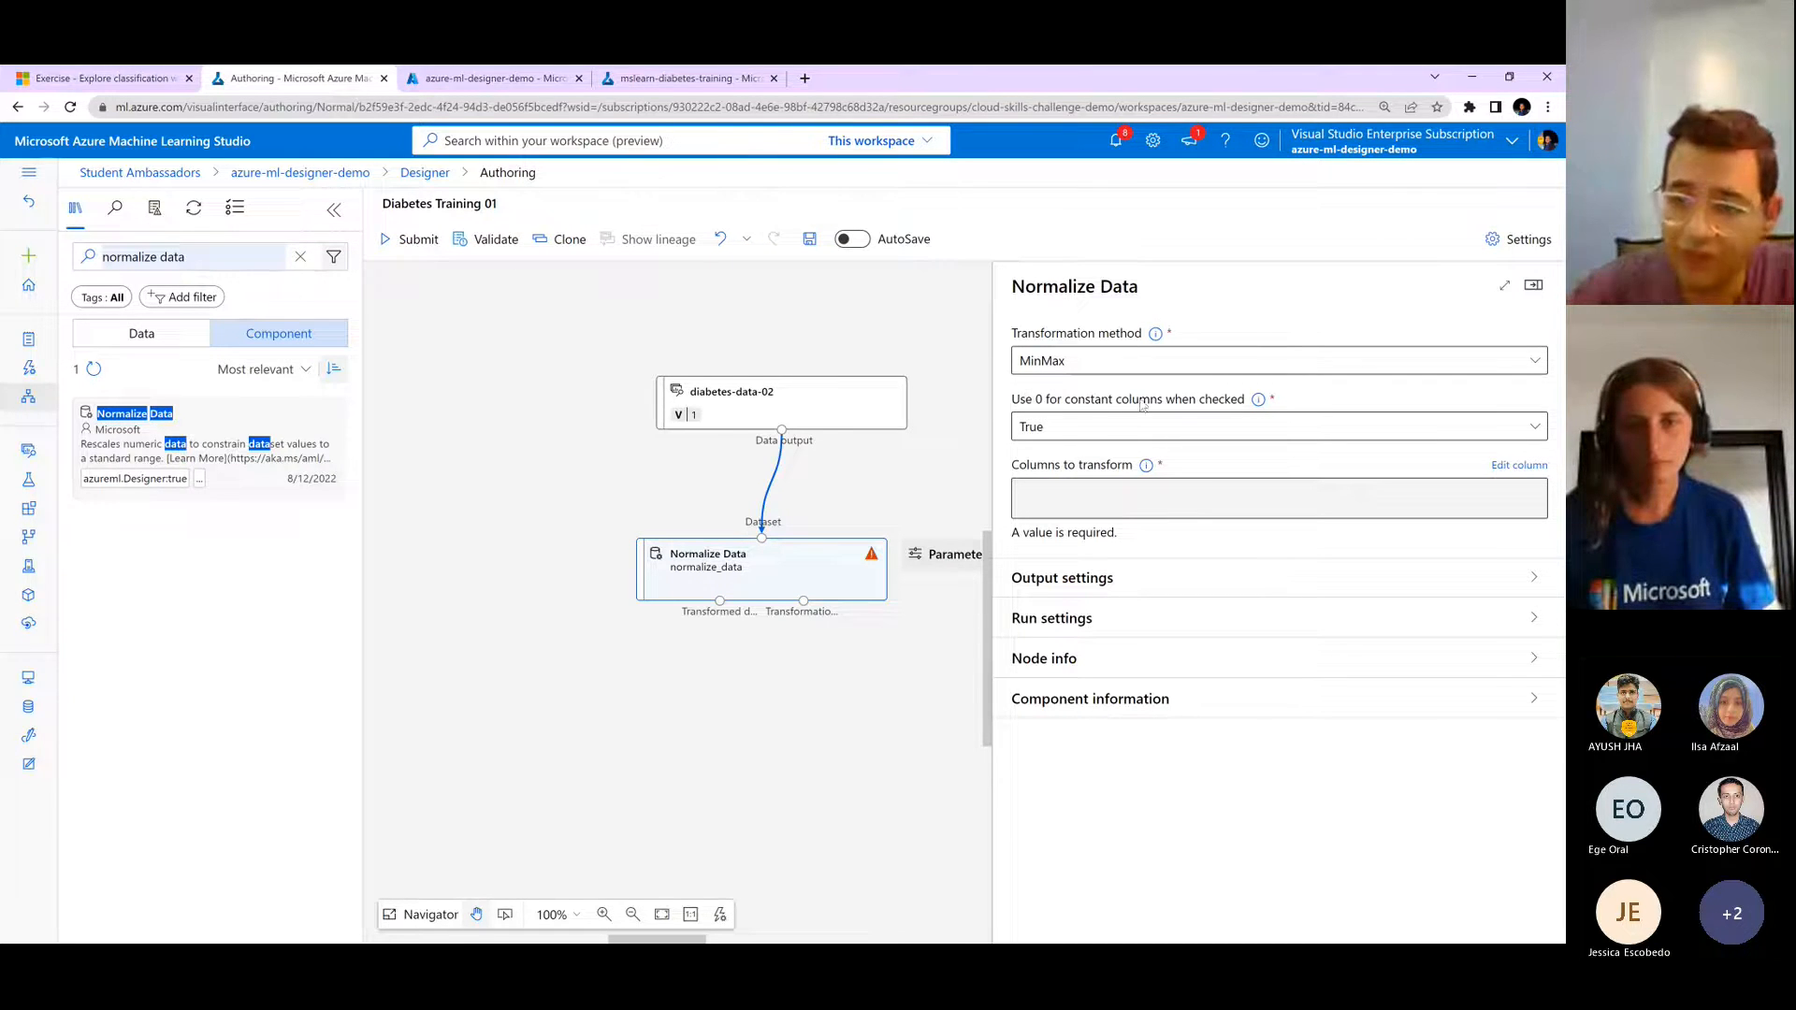
- Open the column selection for Normalize Data, switch it to selecting by name and look through the available columns
click(1515, 466)
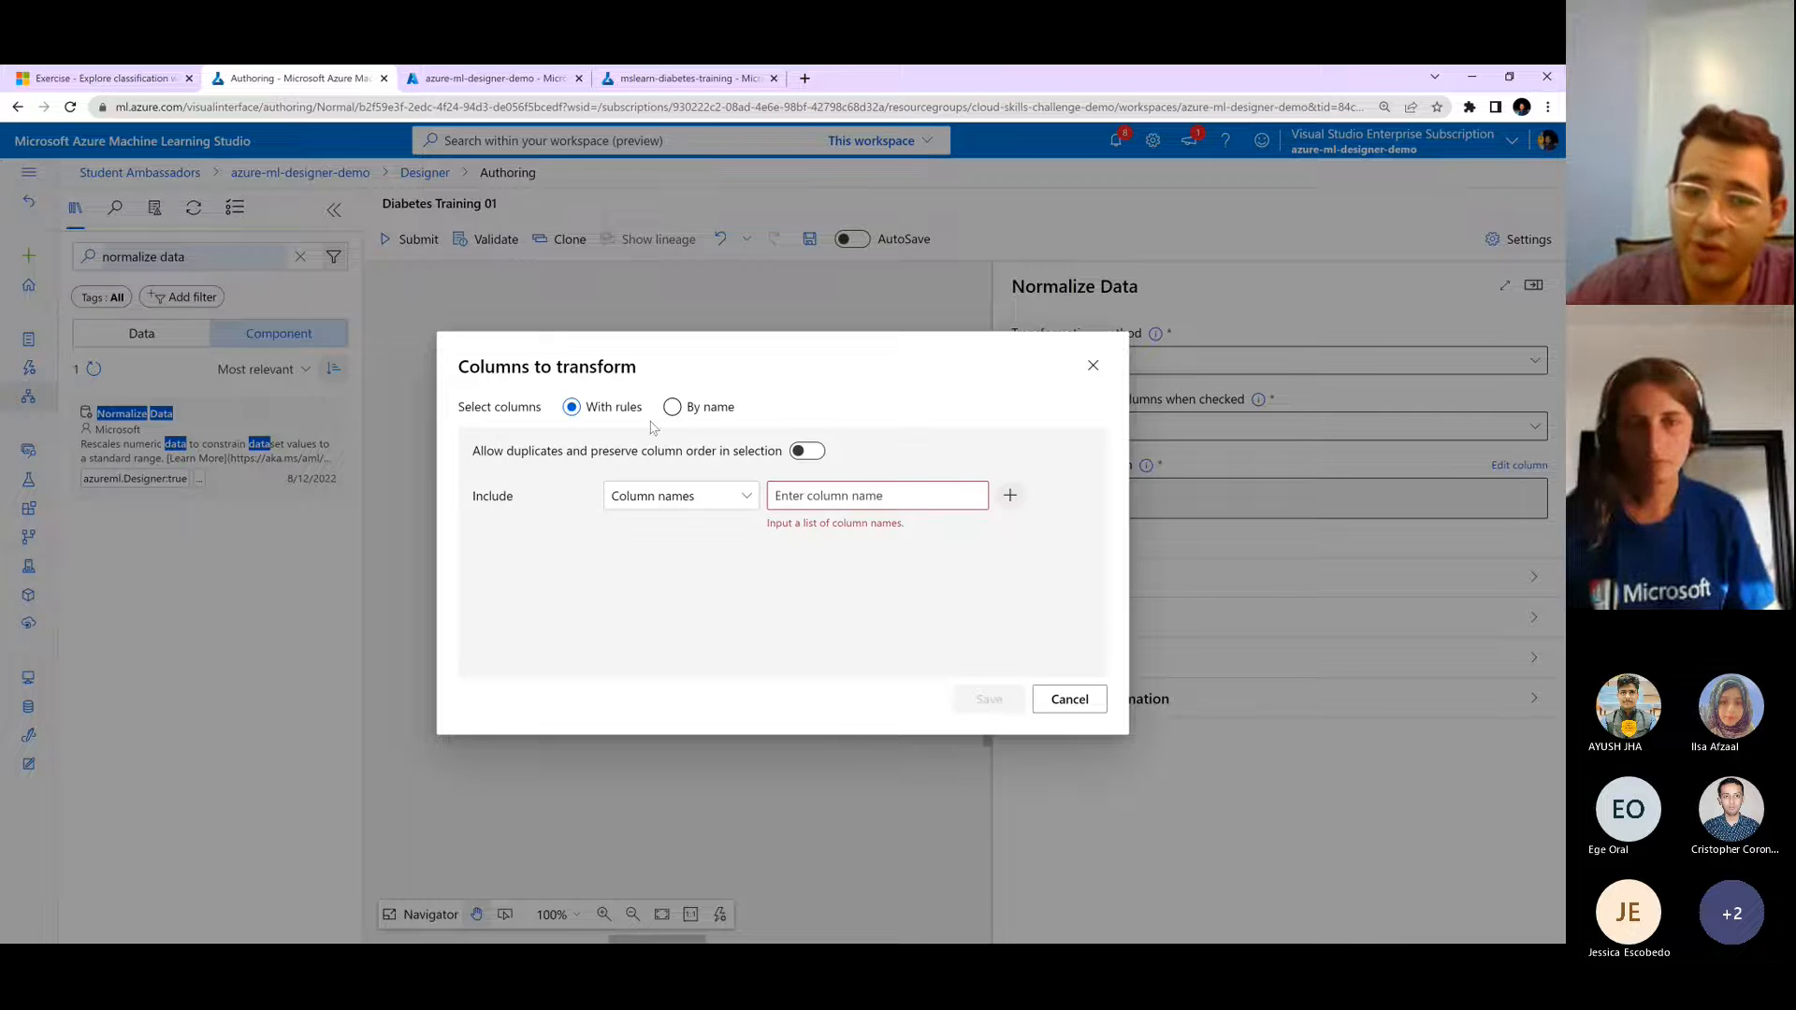
click(704, 409)
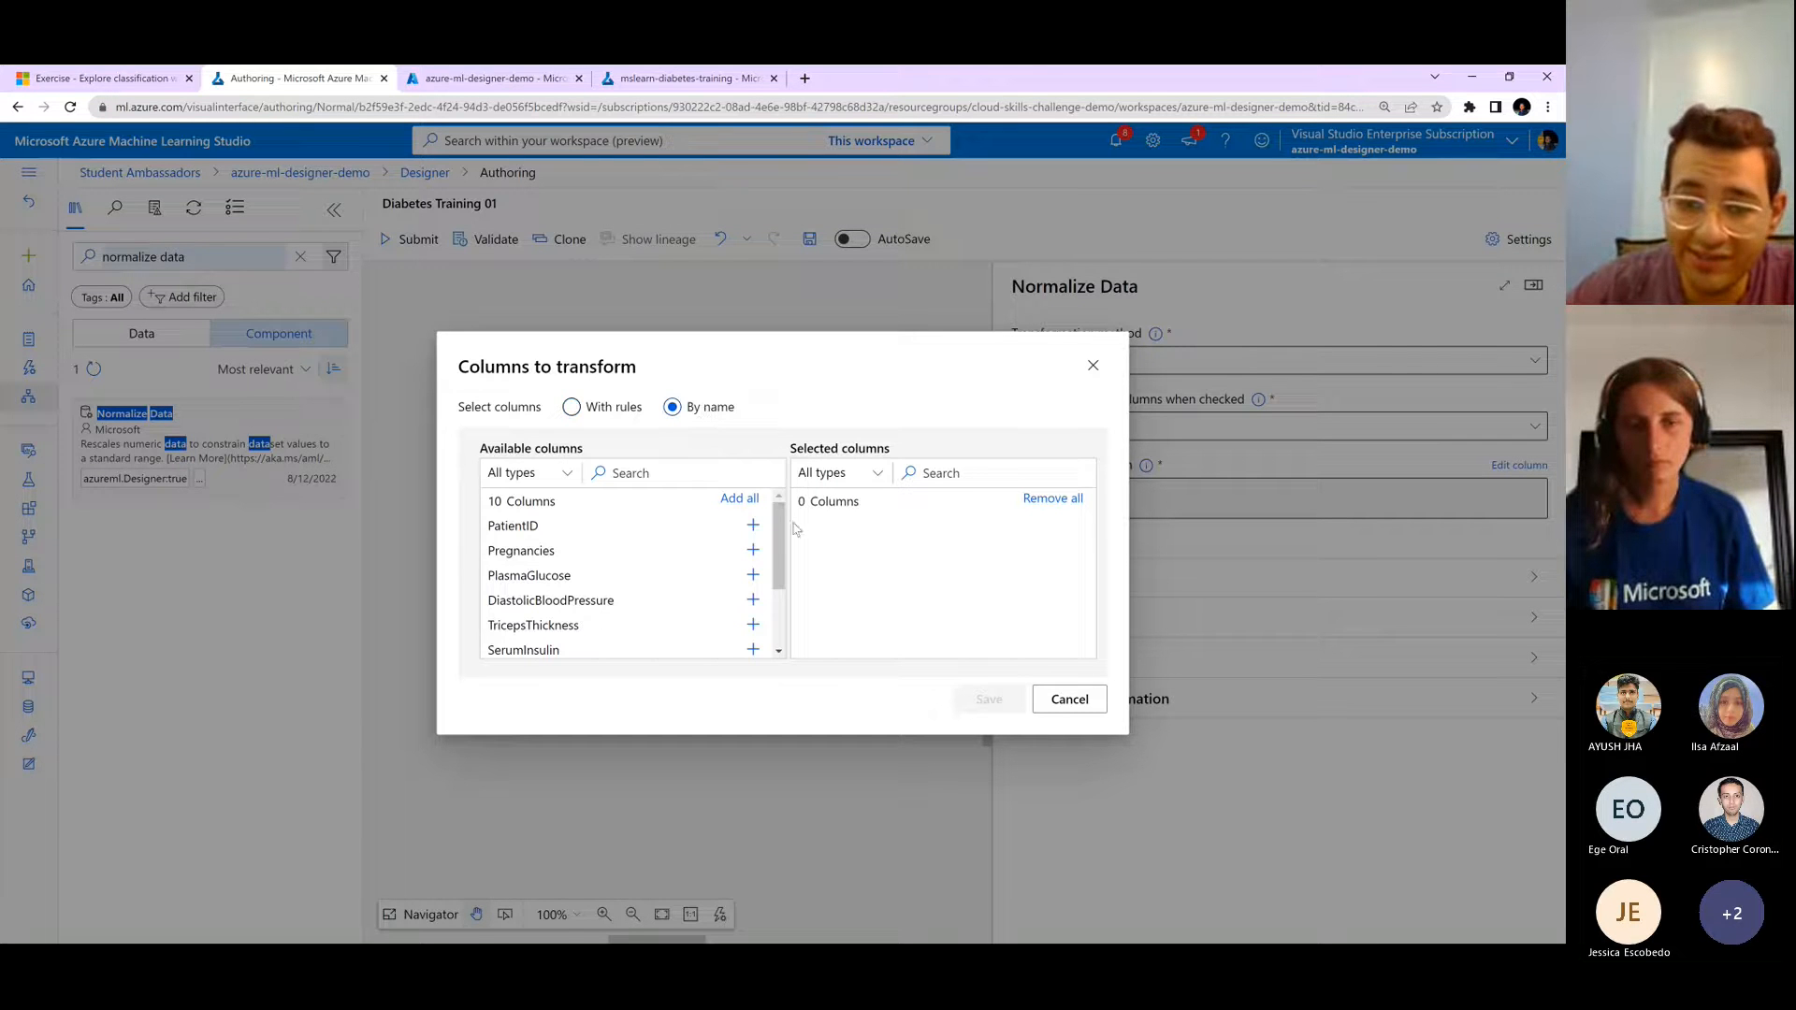
scroll(782, 540, down, 2)
scroll(782, 541, up, 2)
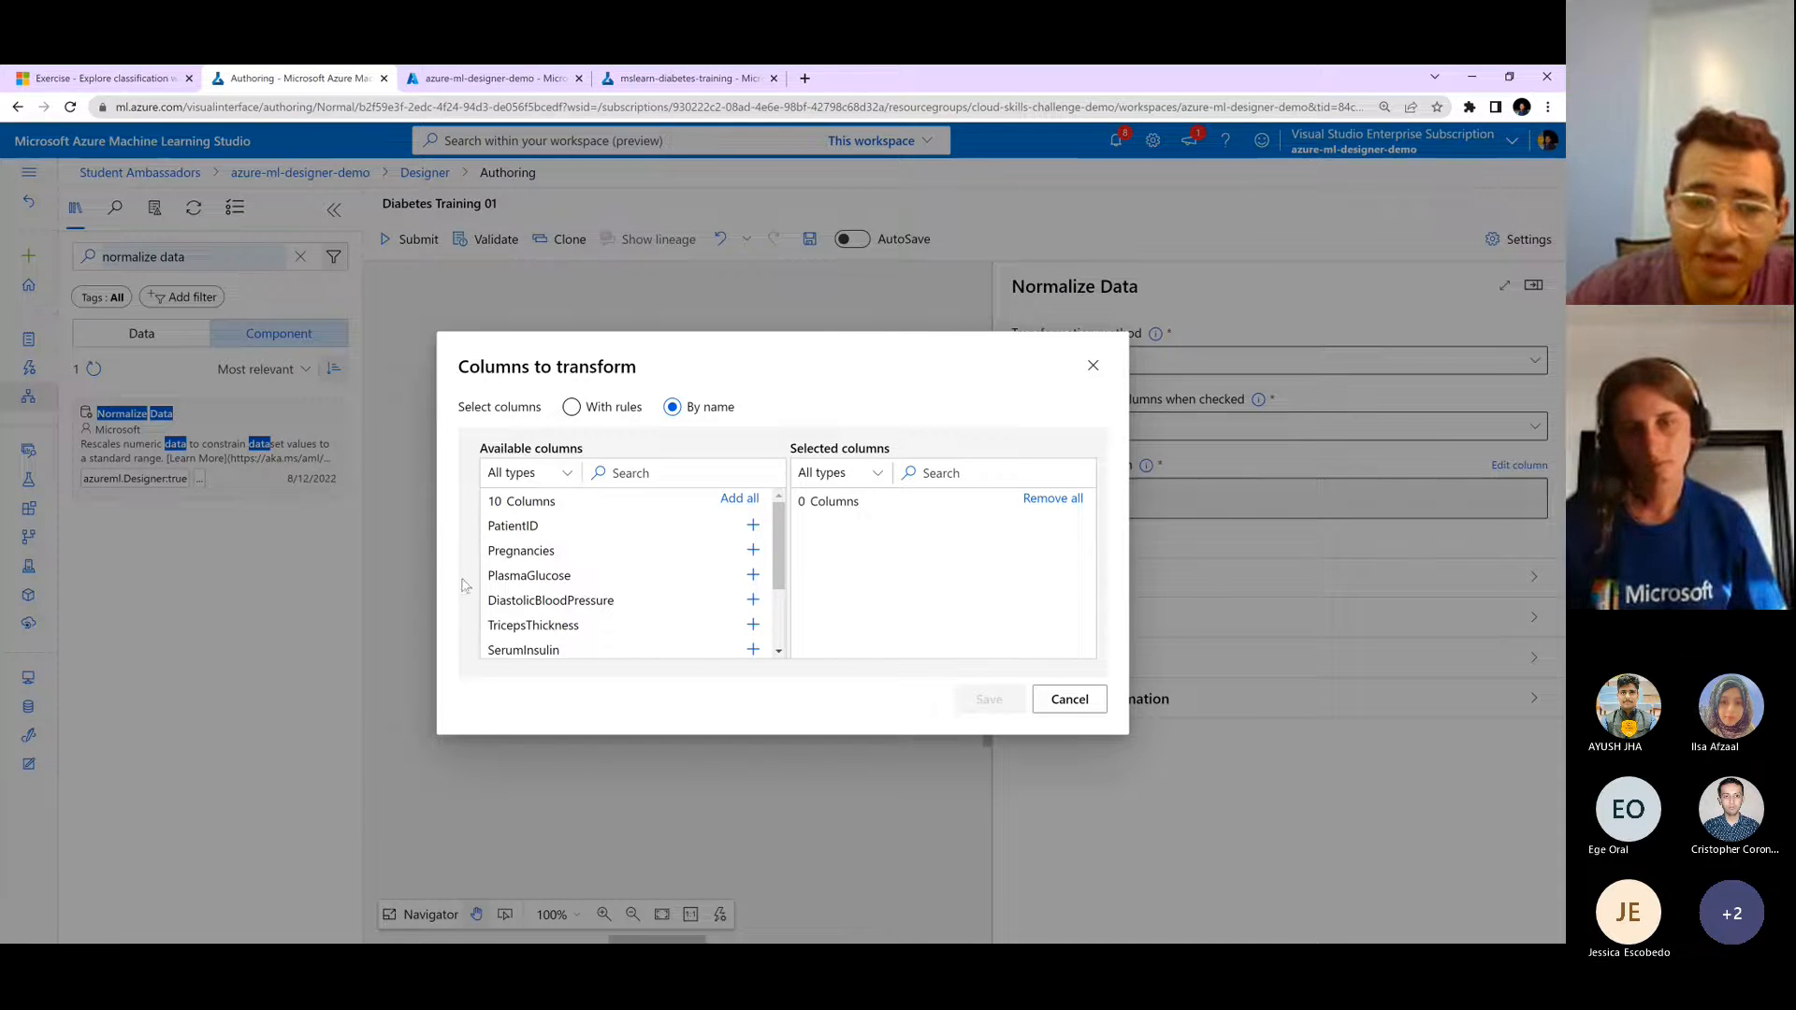
drag(774, 546, 779, 498)
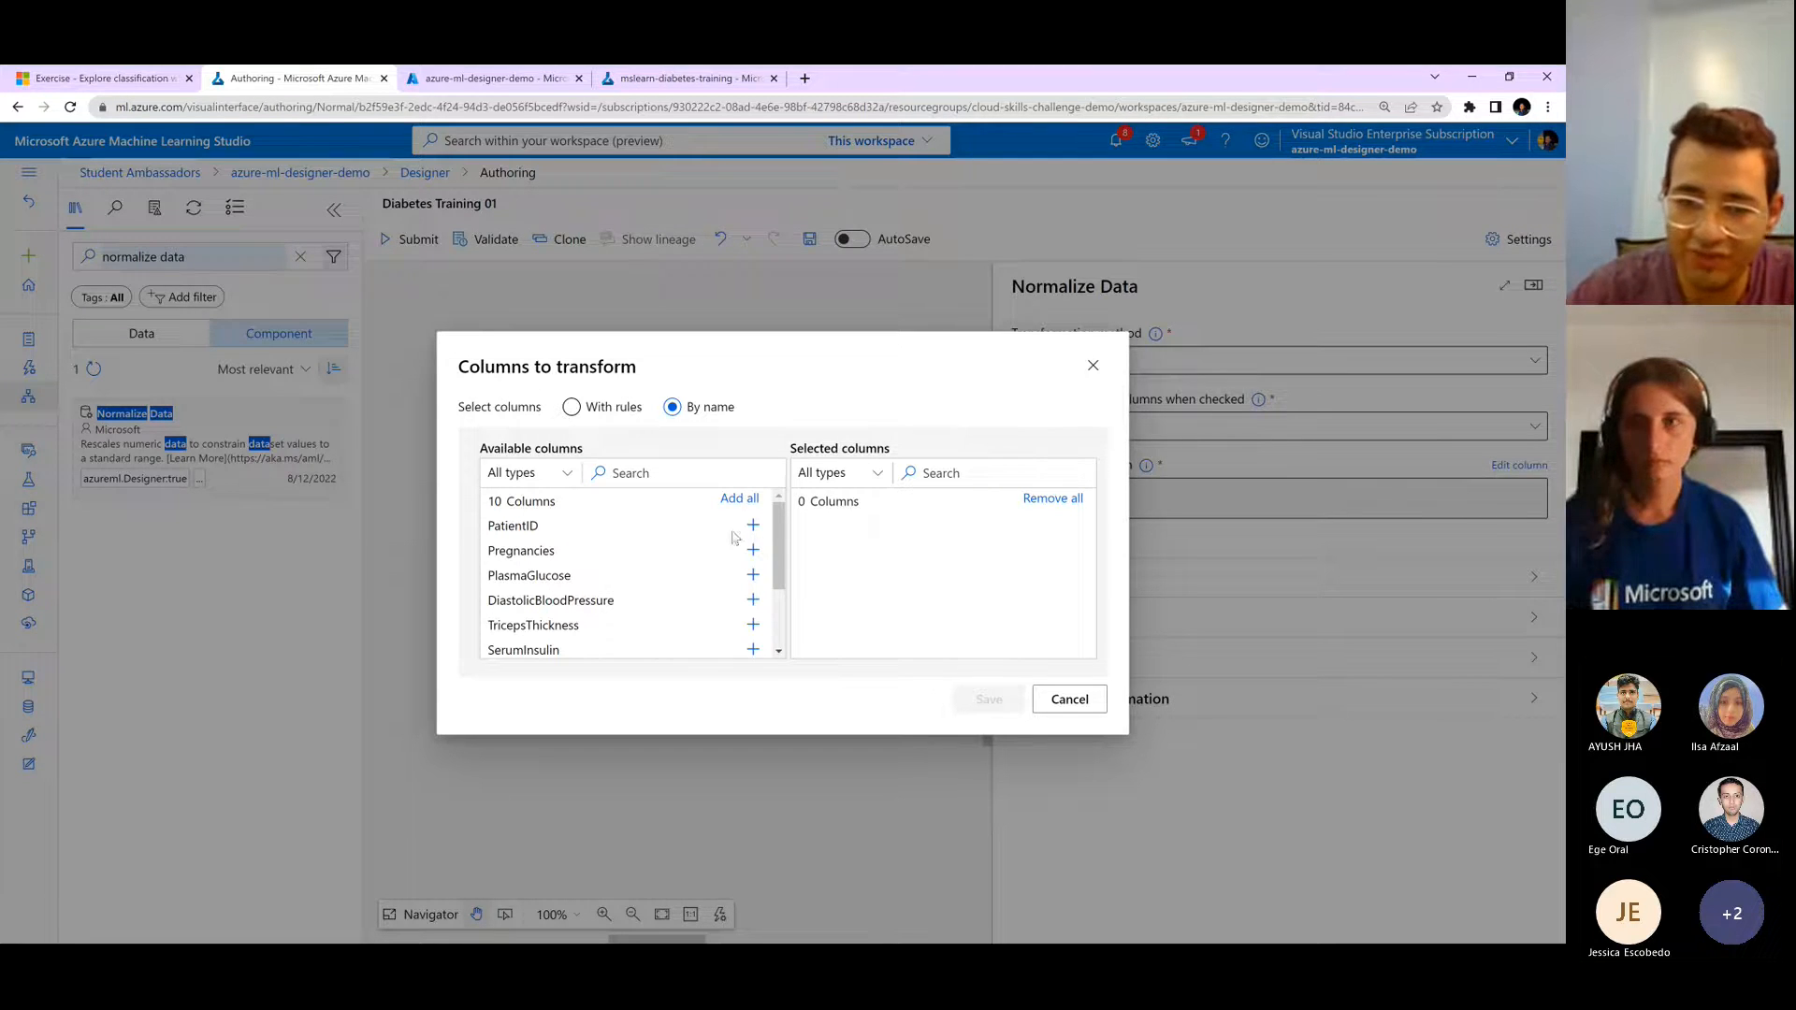
scroll(775, 525, down, 1)
scroll(774, 538, up, 1)
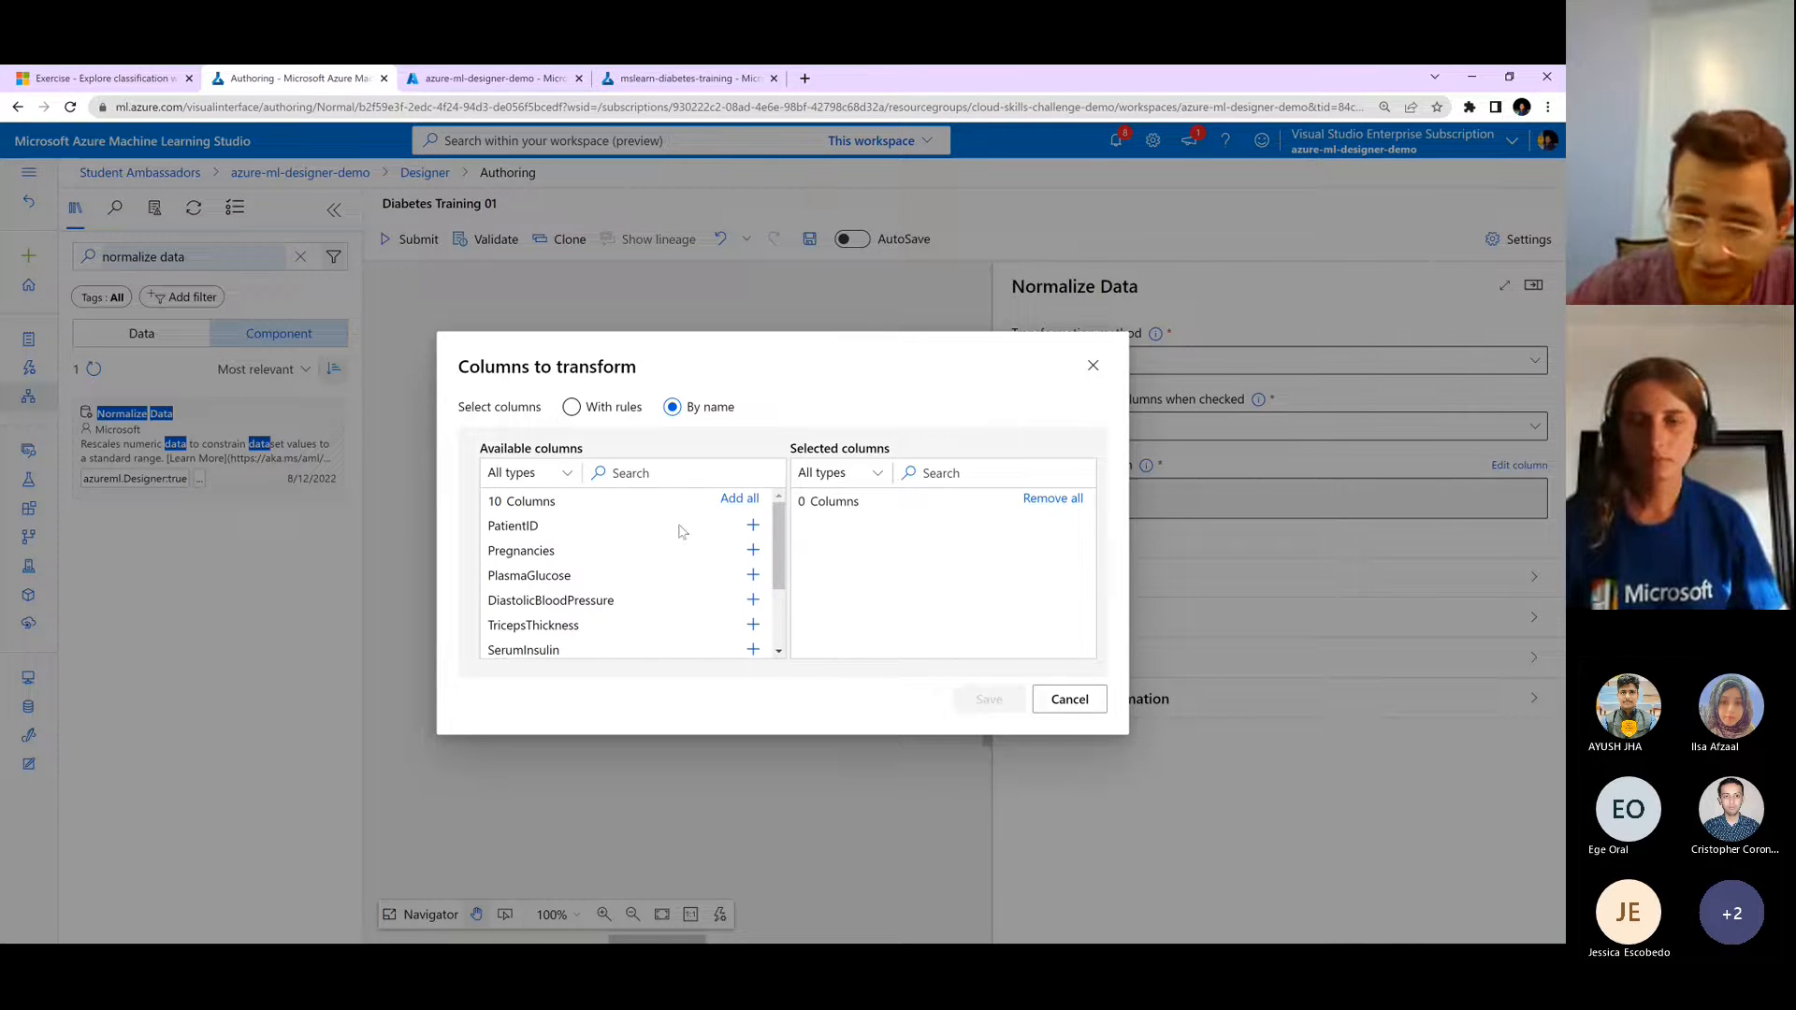
- Add Pregnancies, PlasmaGlucose, DiastolicBloodPressure, TricepsThickness, SerumInsulin, BMI, DiabetesPedigree and Age as columns to transform, save the selection and close the Normalize Data settings
click(754, 550)
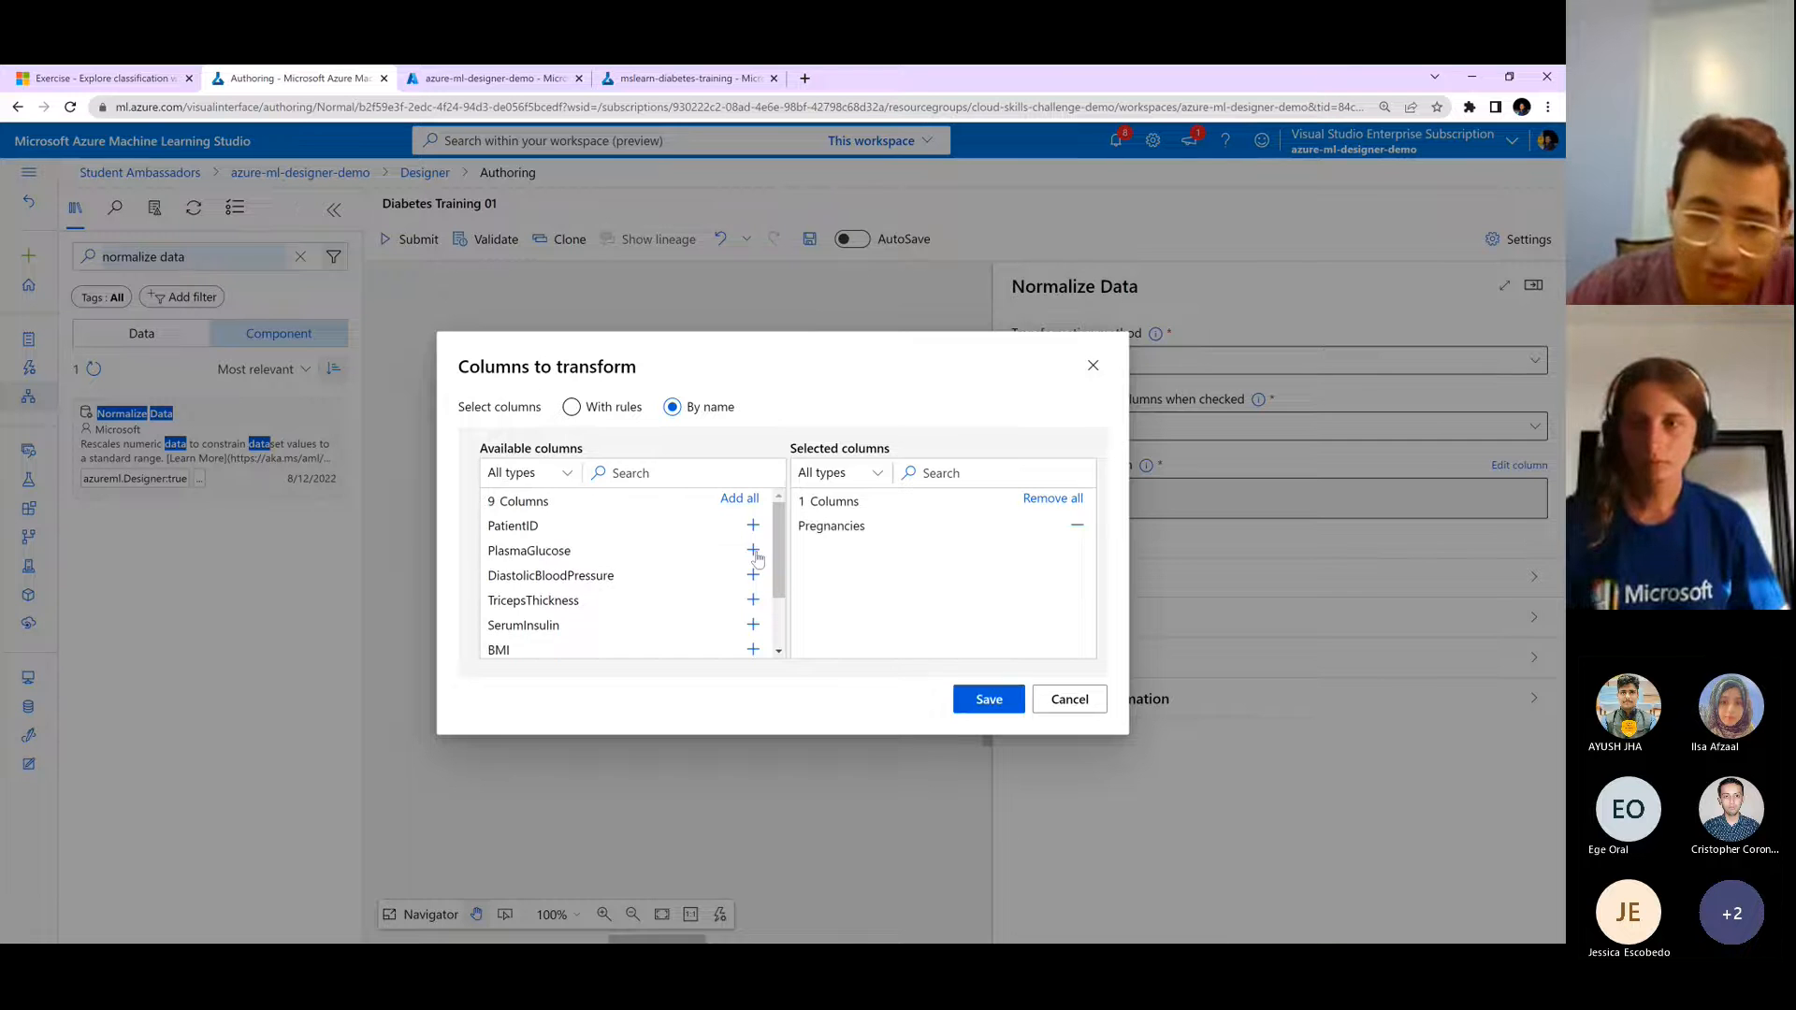
click(753, 551)
click(754, 551)
click(754, 551)
click(754, 551)
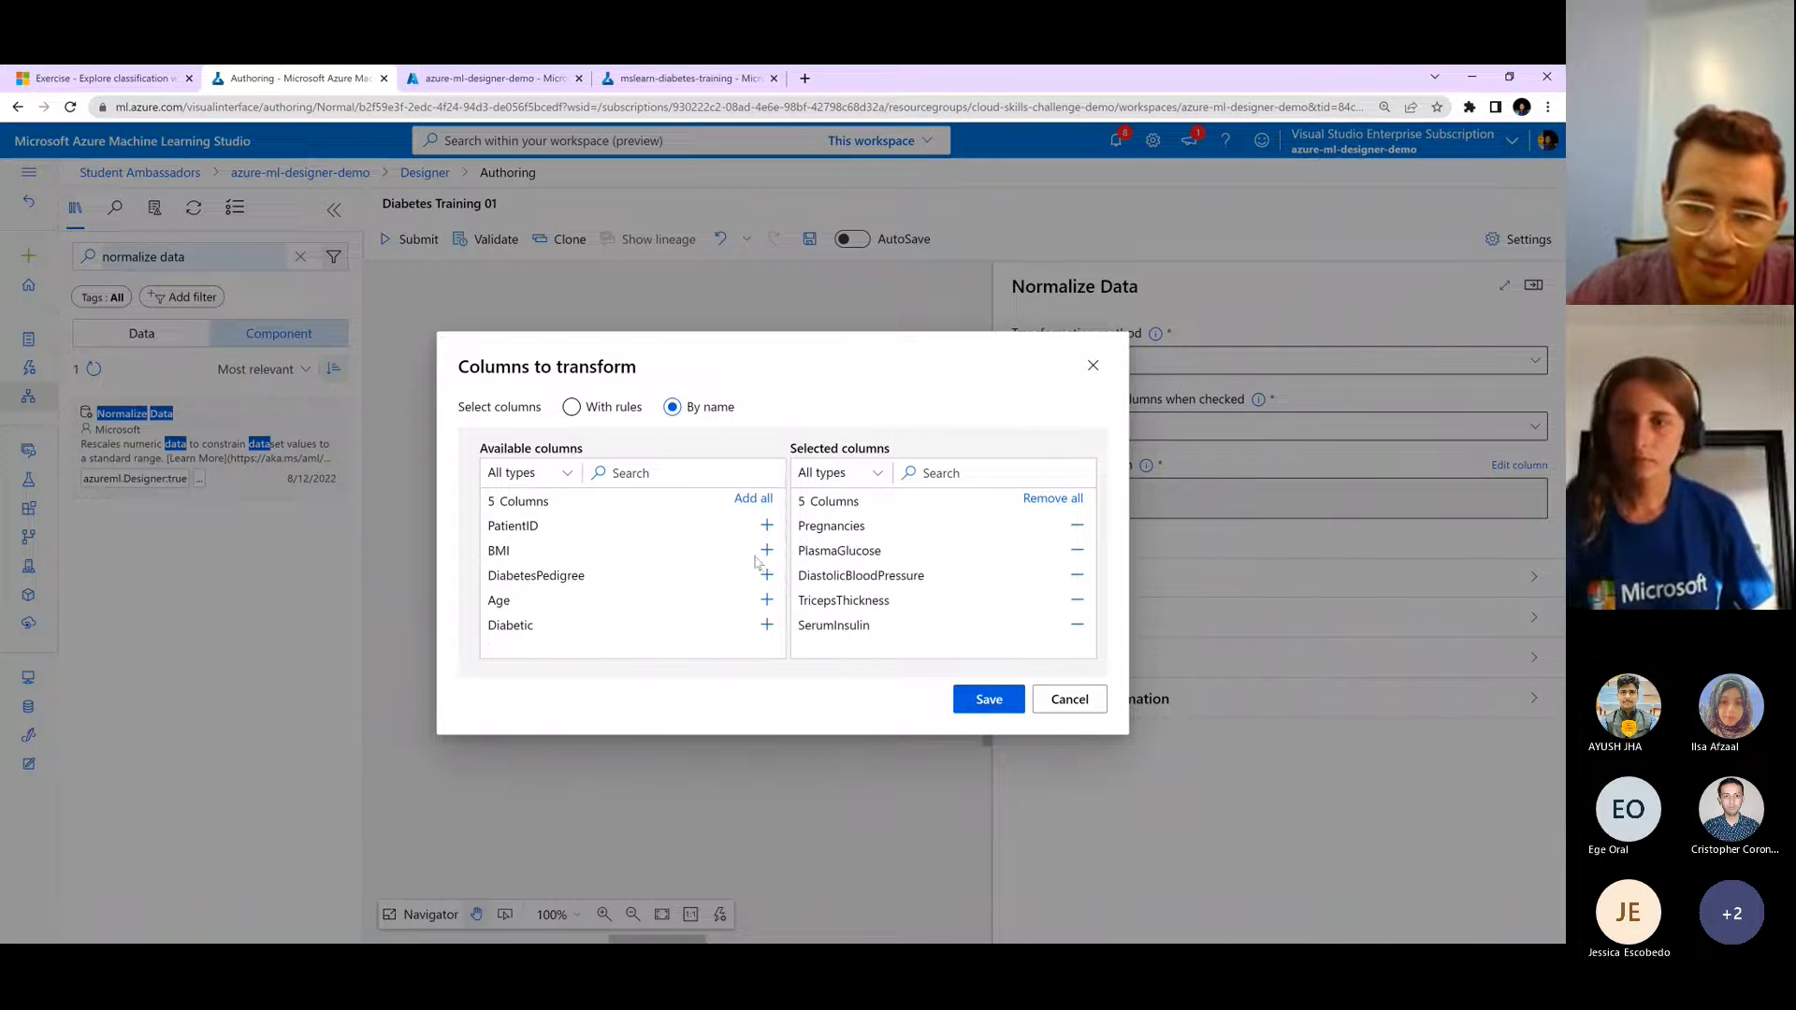
click(756, 550)
click(765, 552)
click(765, 552)
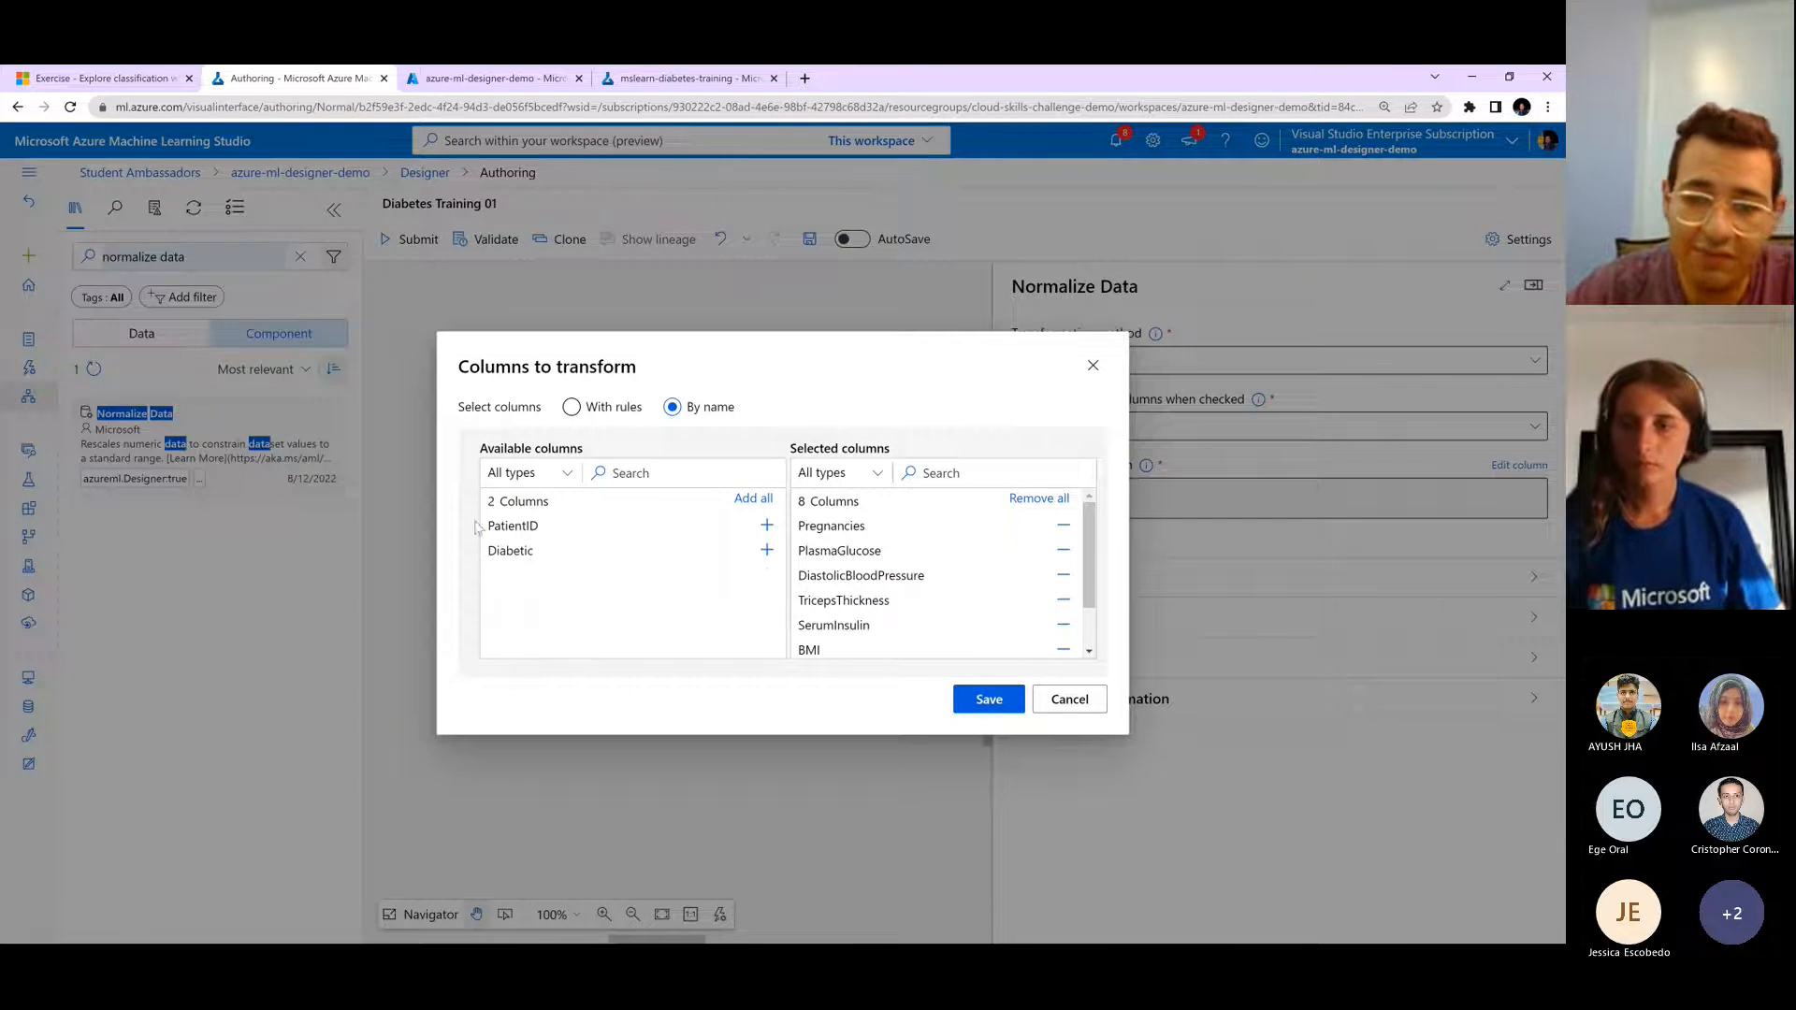
click(976, 698)
click(1533, 285)
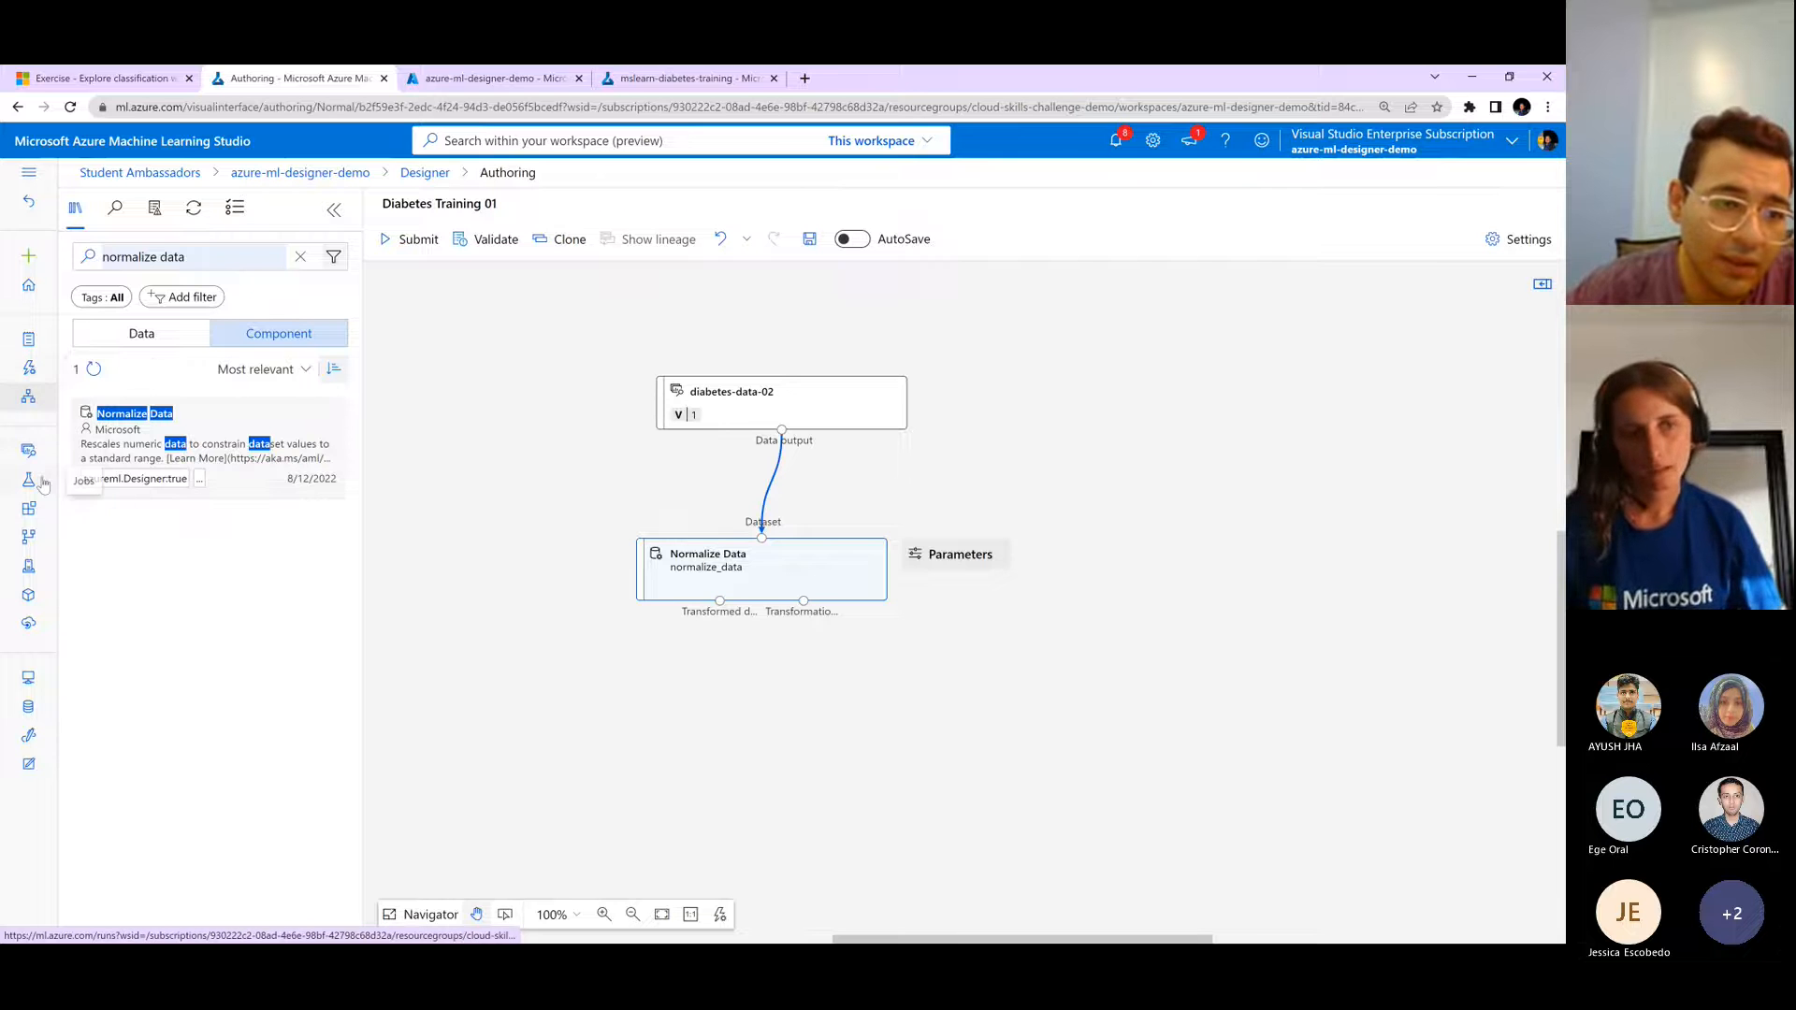
click(391, 240)
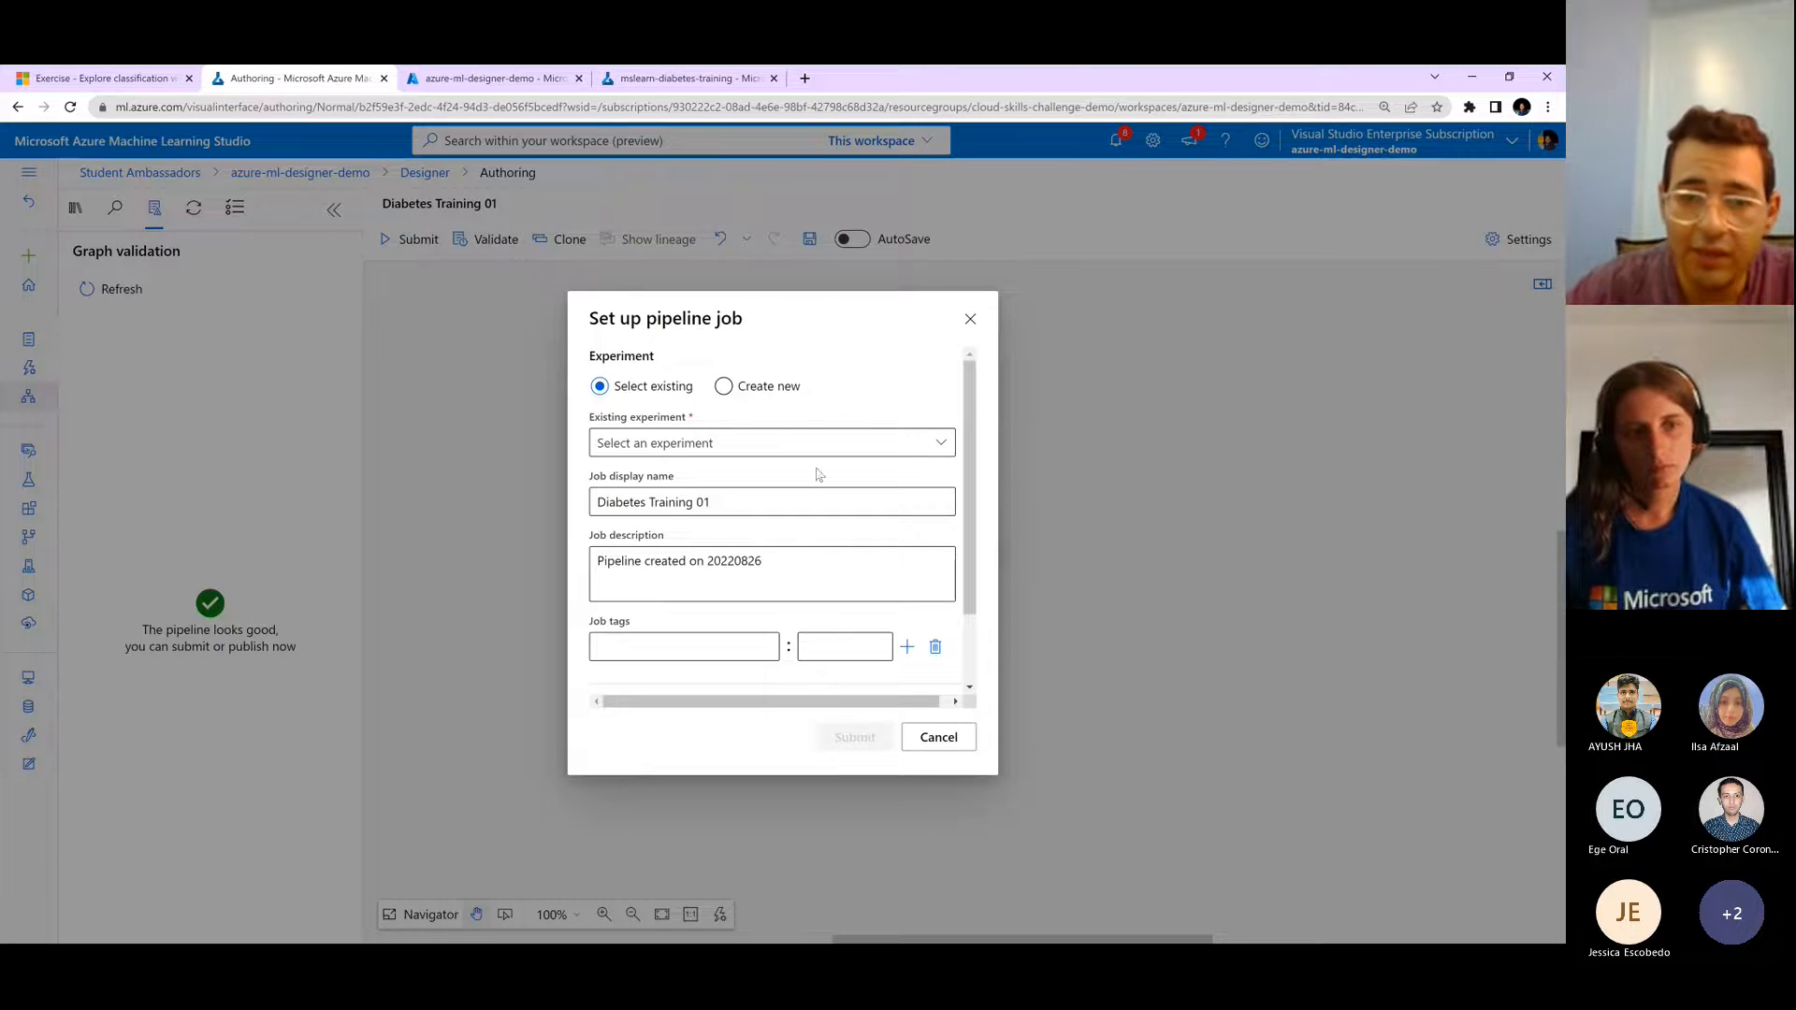
click(742, 390)
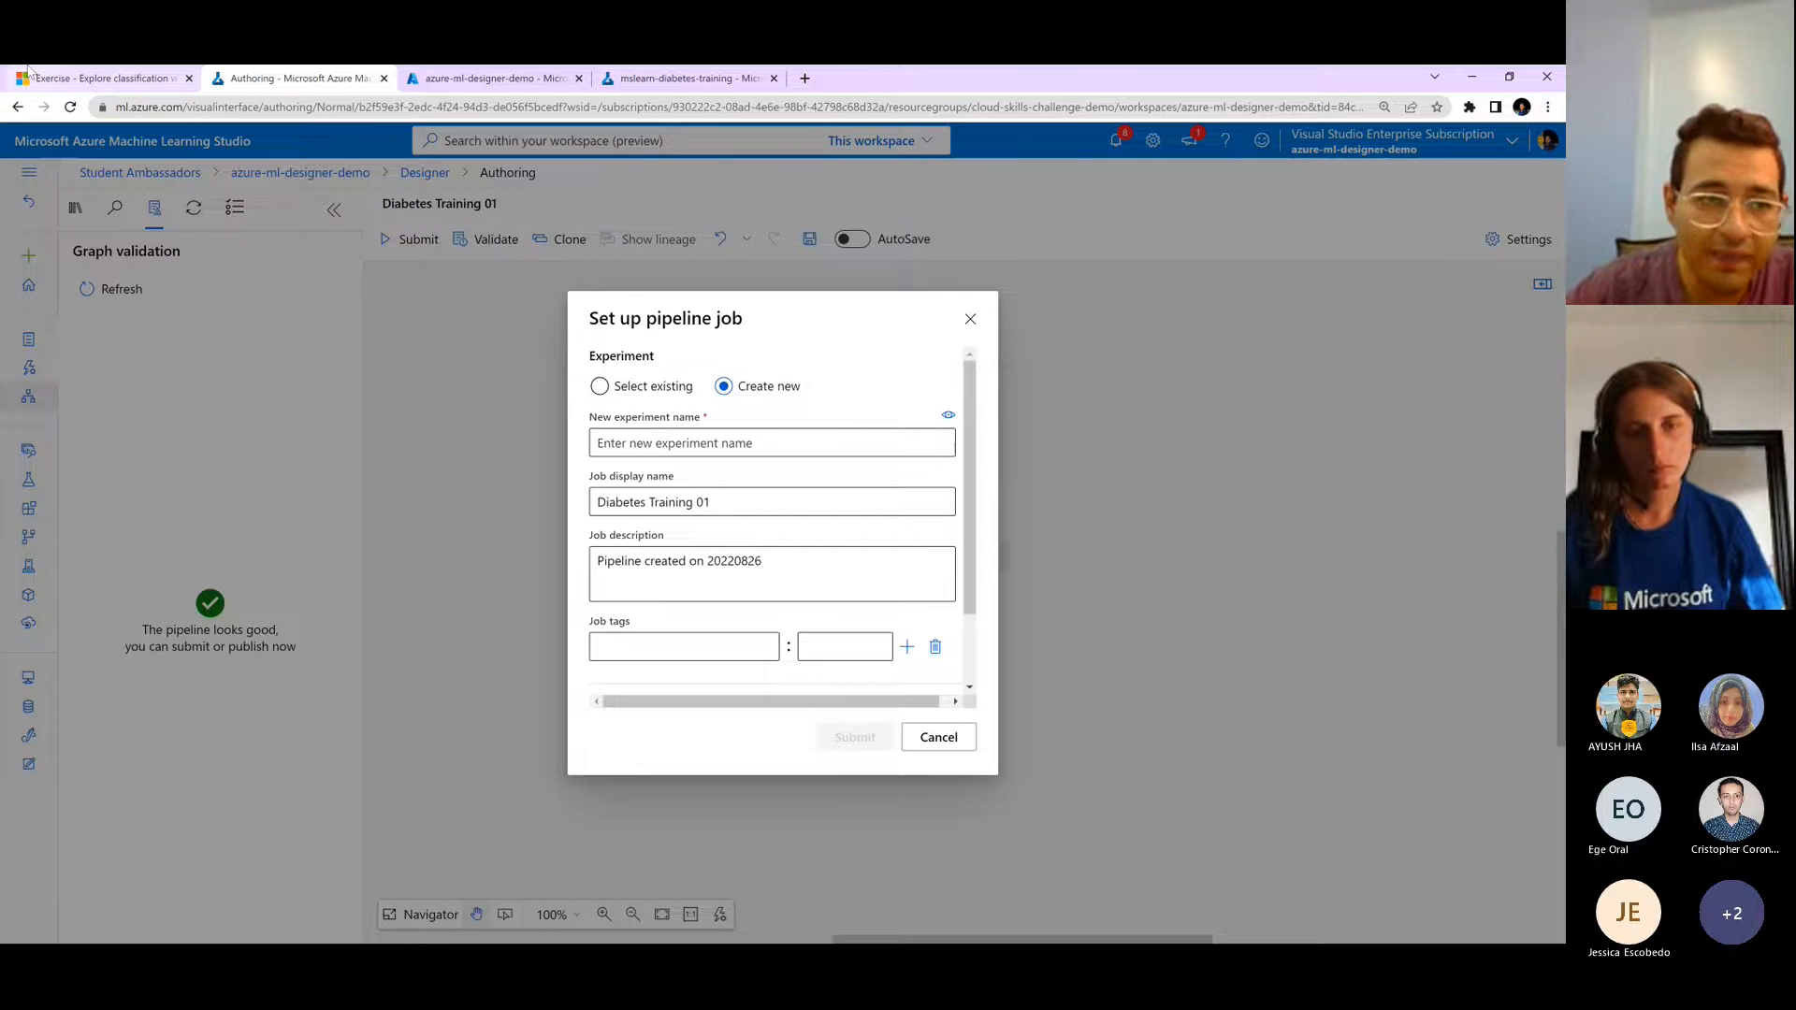
click(58, 78)
scroll(574, 613, down, 6)
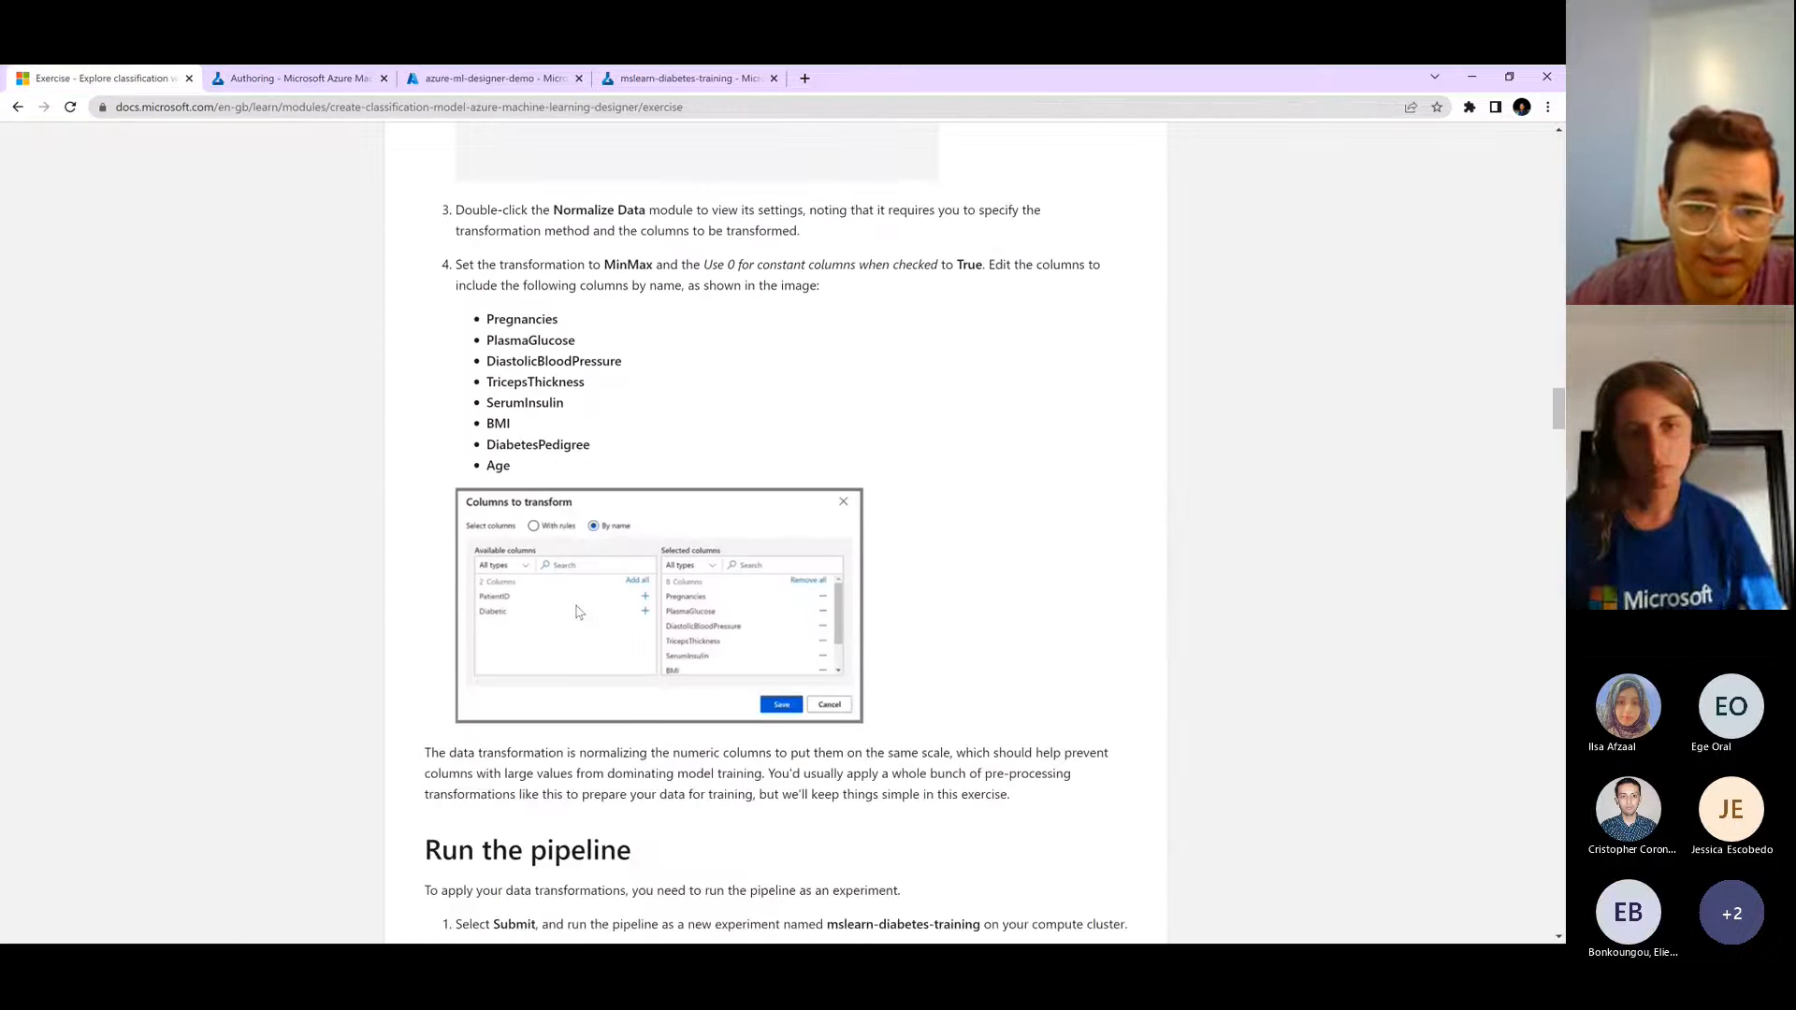
scroll(577, 610, down, 2)
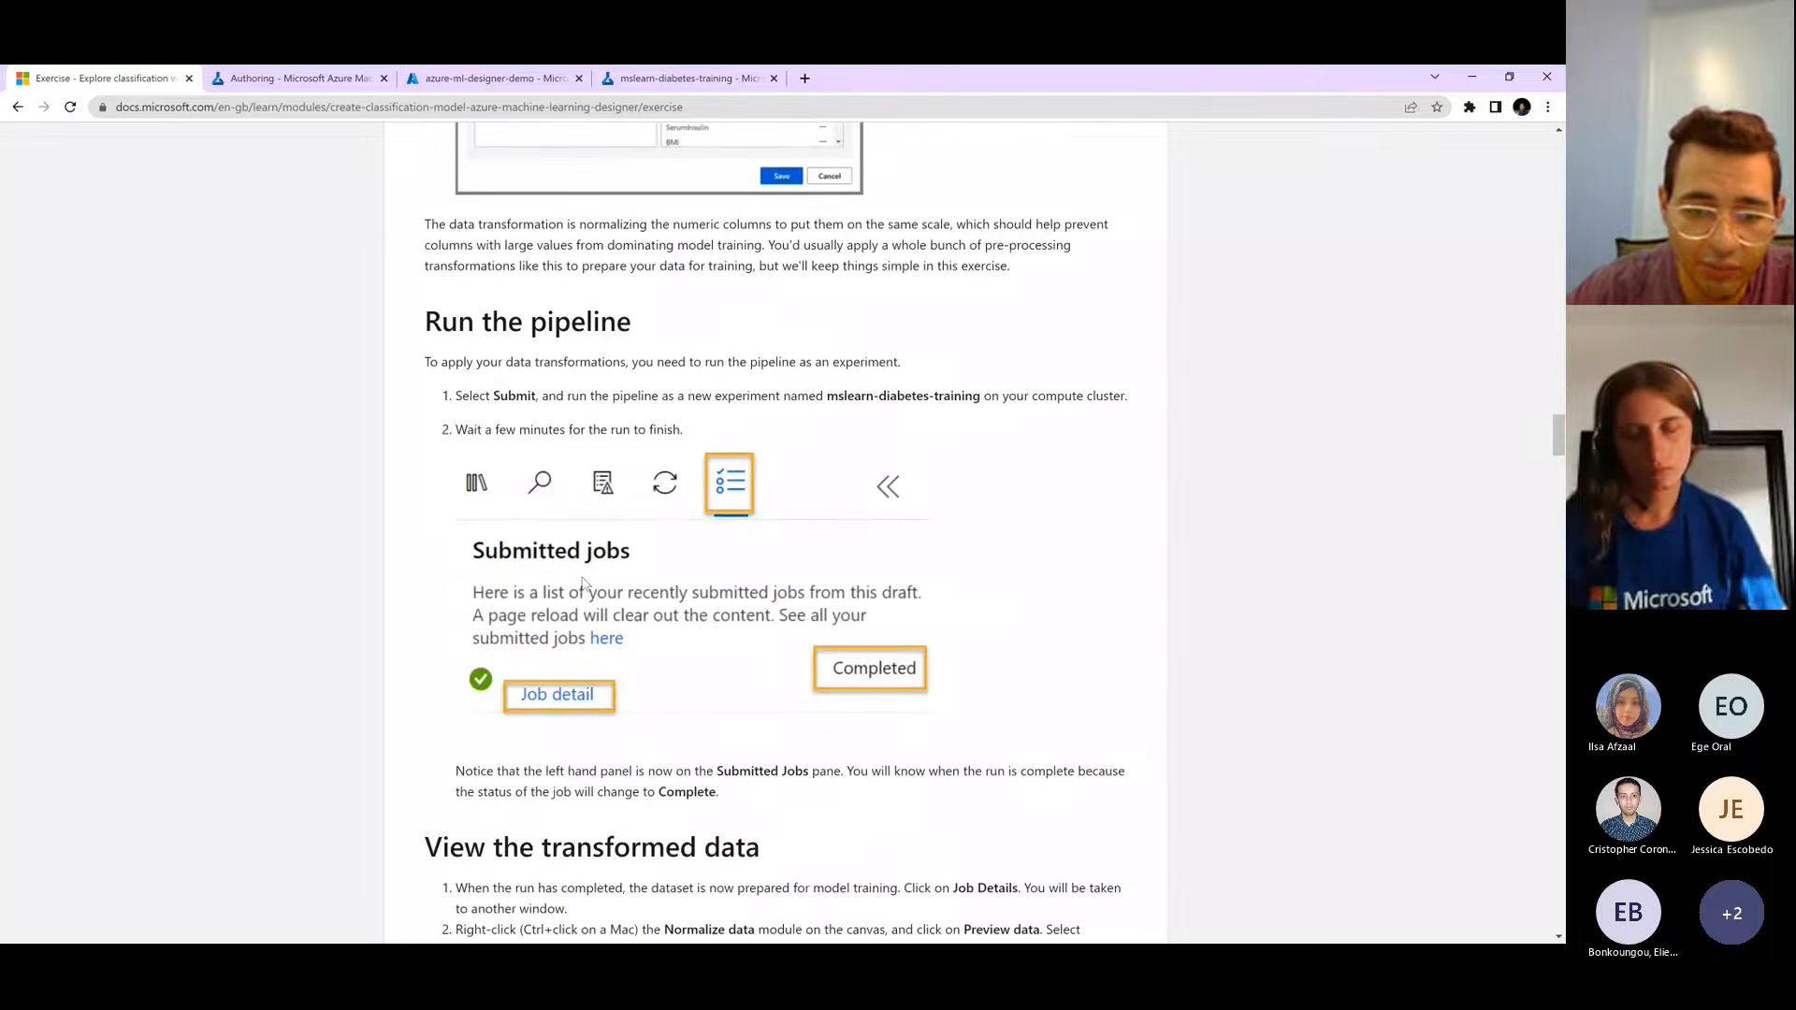
scroll(582, 582, down, 1)
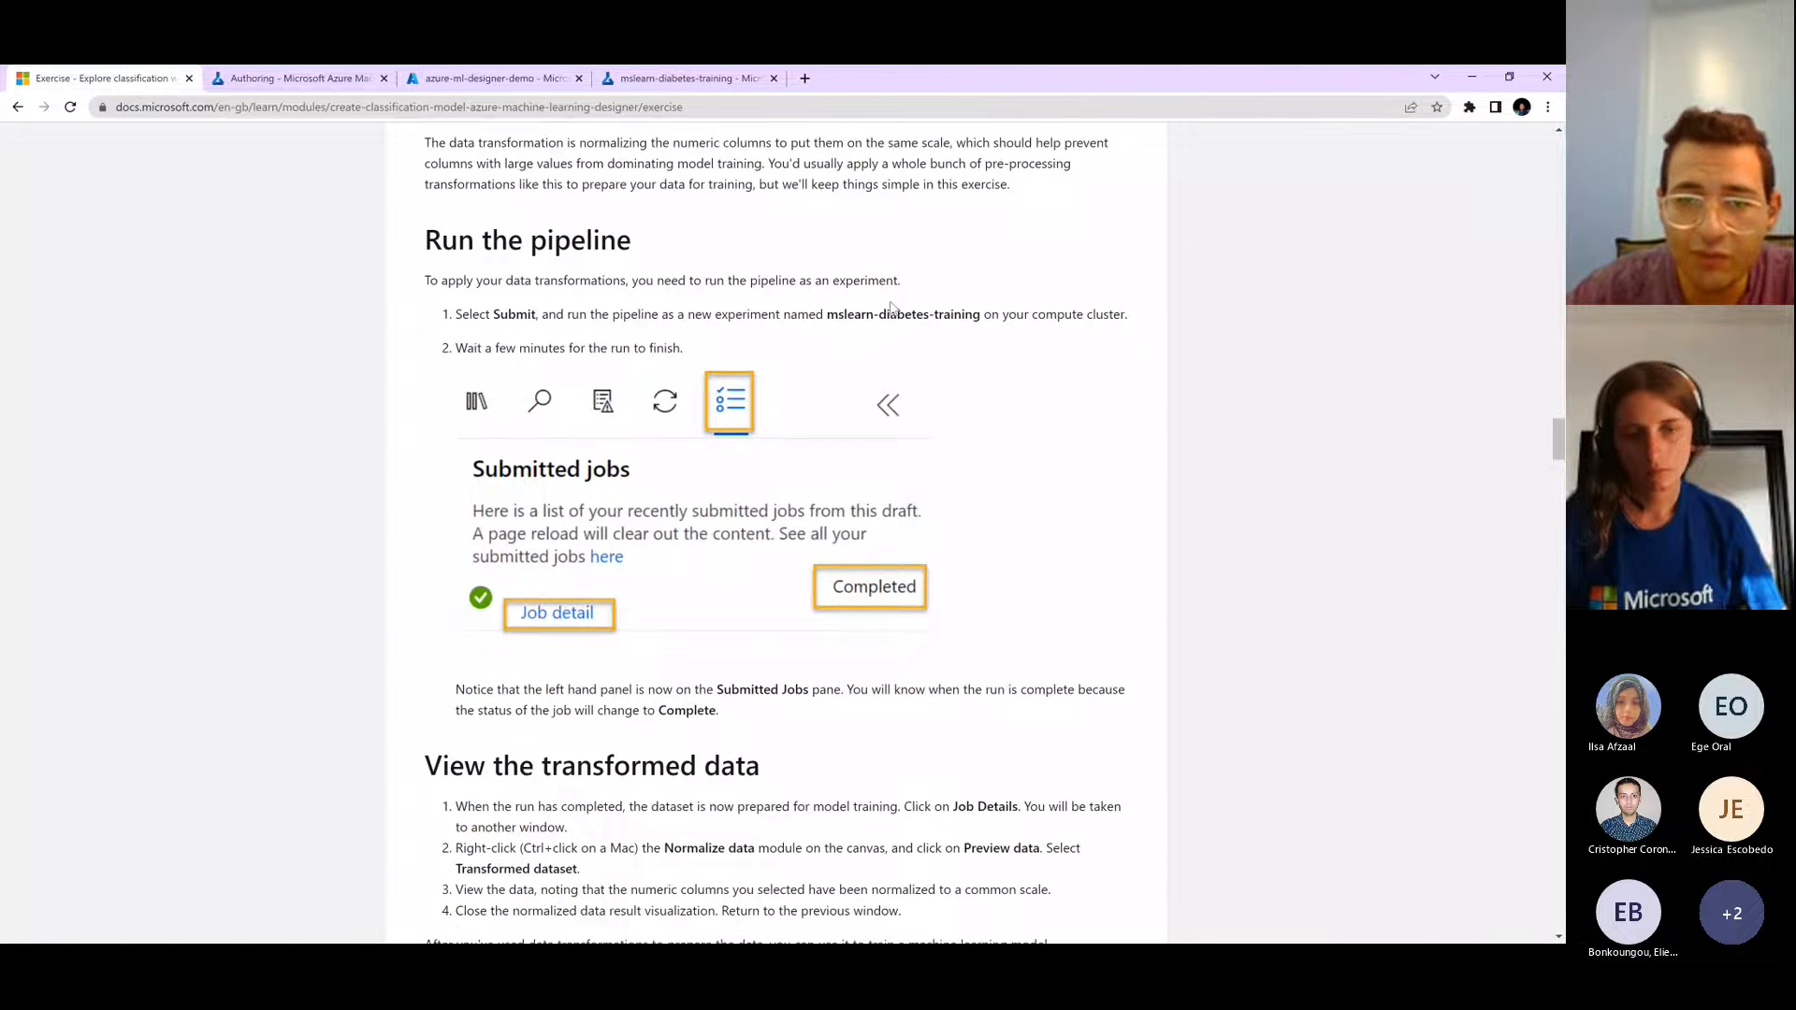
drag(829, 315, 983, 314)
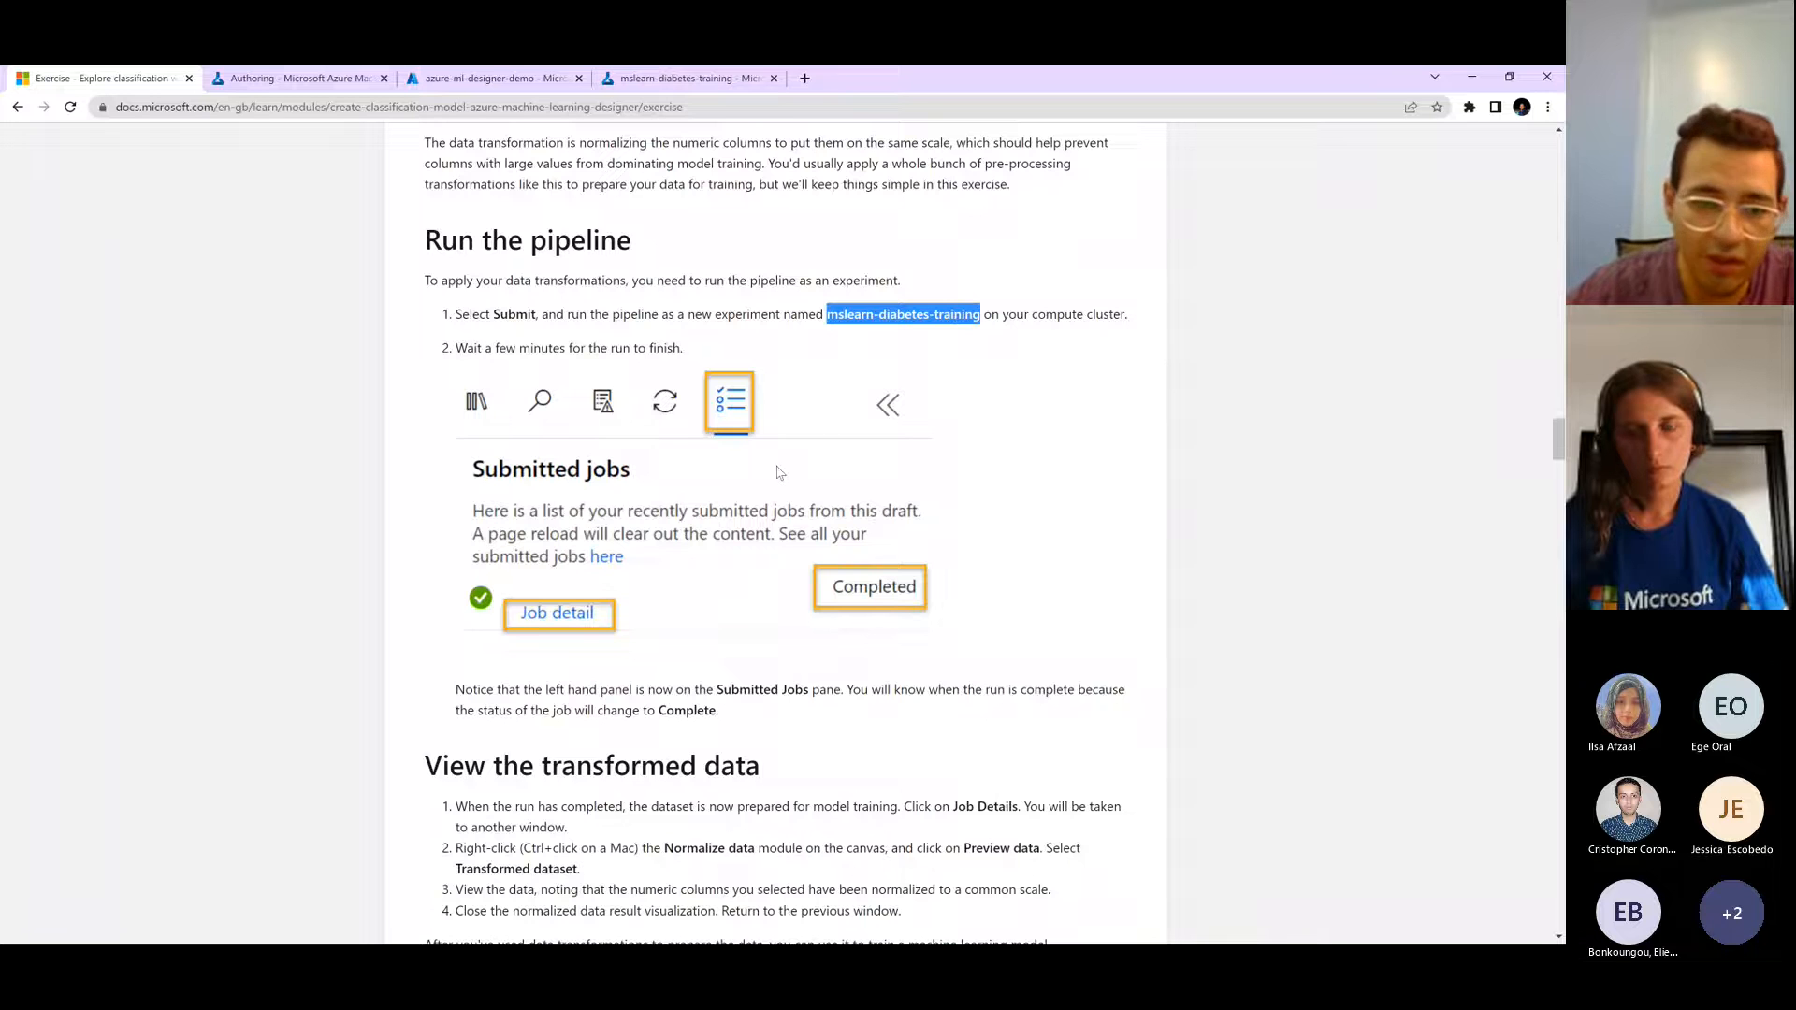
click(281, 77)
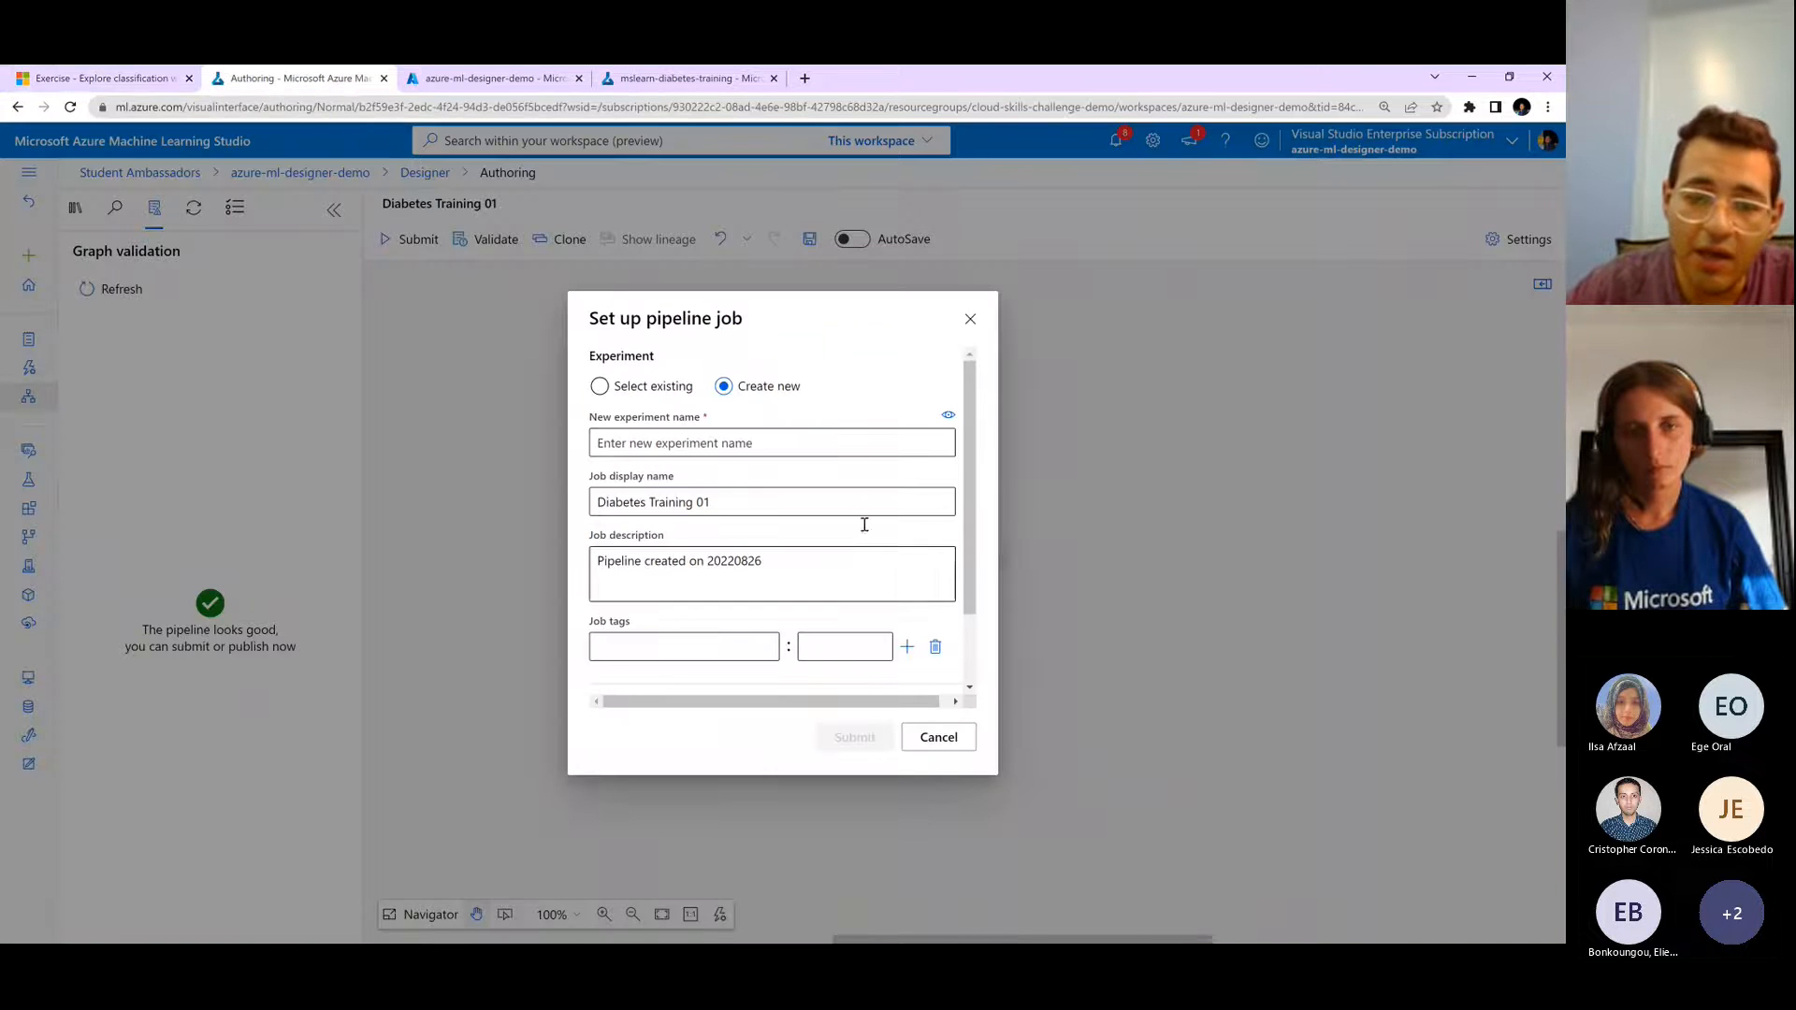
click(939, 739)
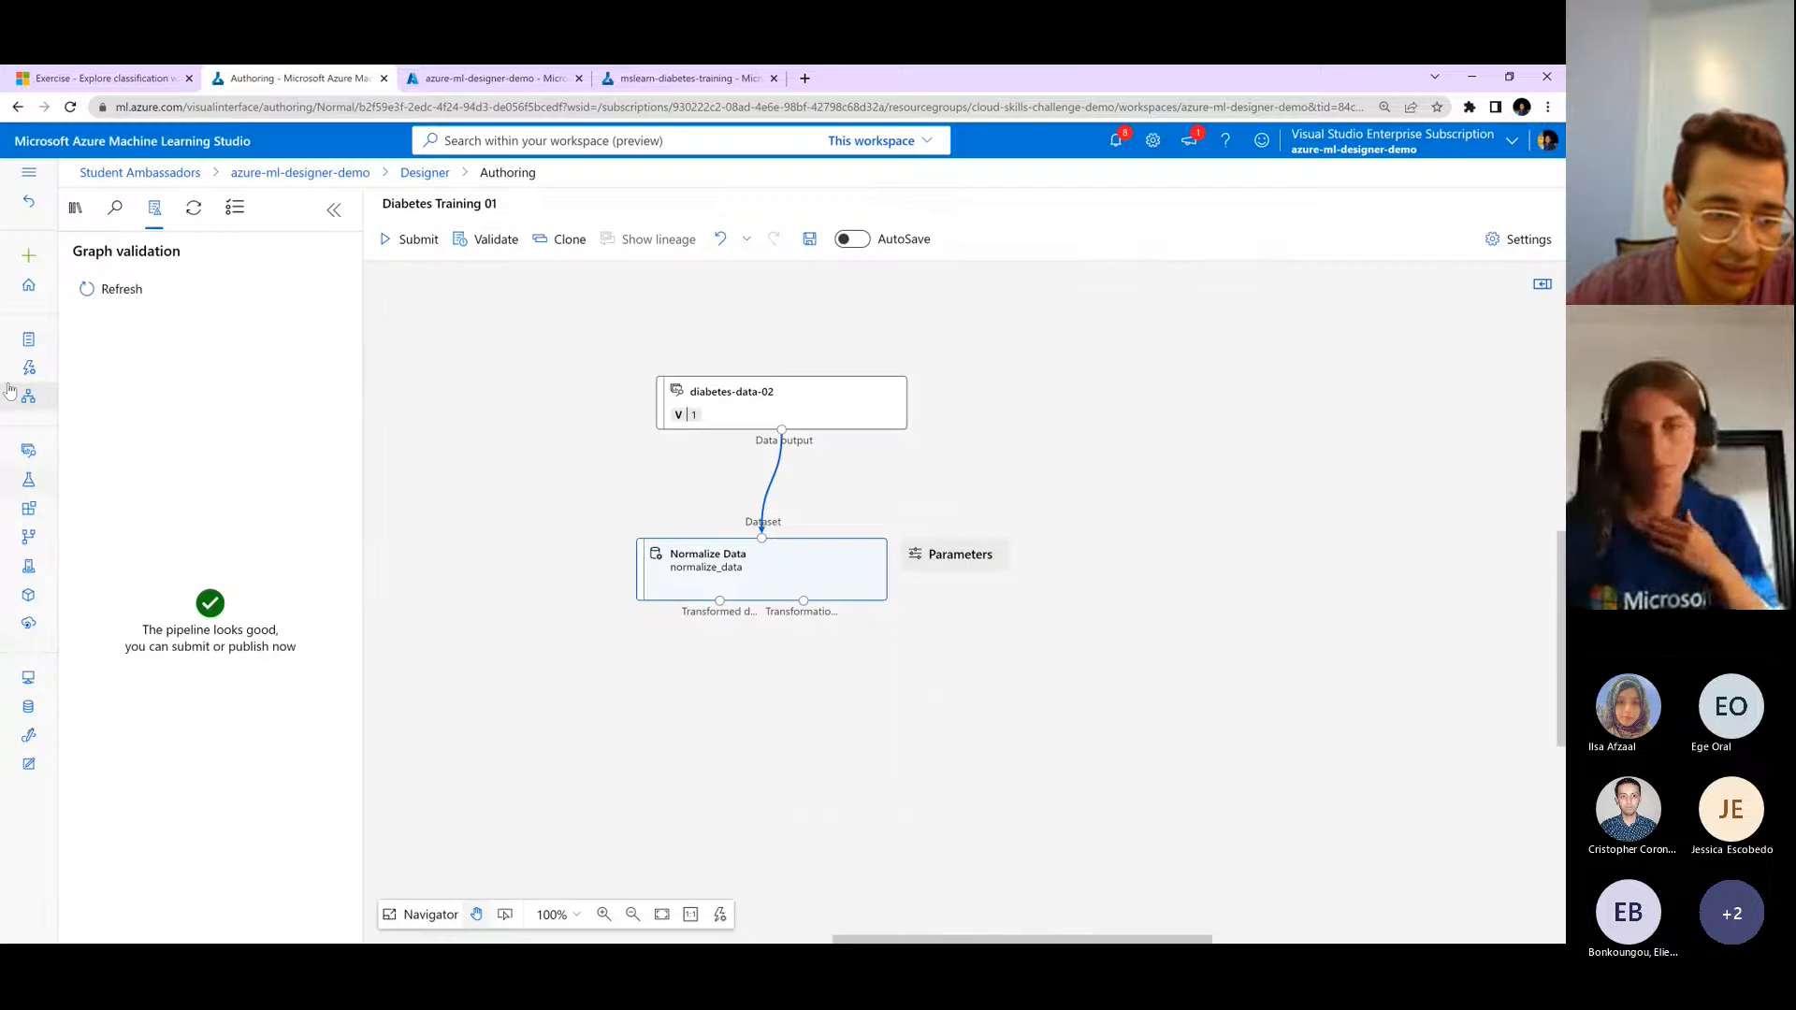
- Open the workspace's job list in a new browser tab and open the Diabetes Training job of the ms-learn-diabetes experiment
click(34, 481)
click(1075, 572)
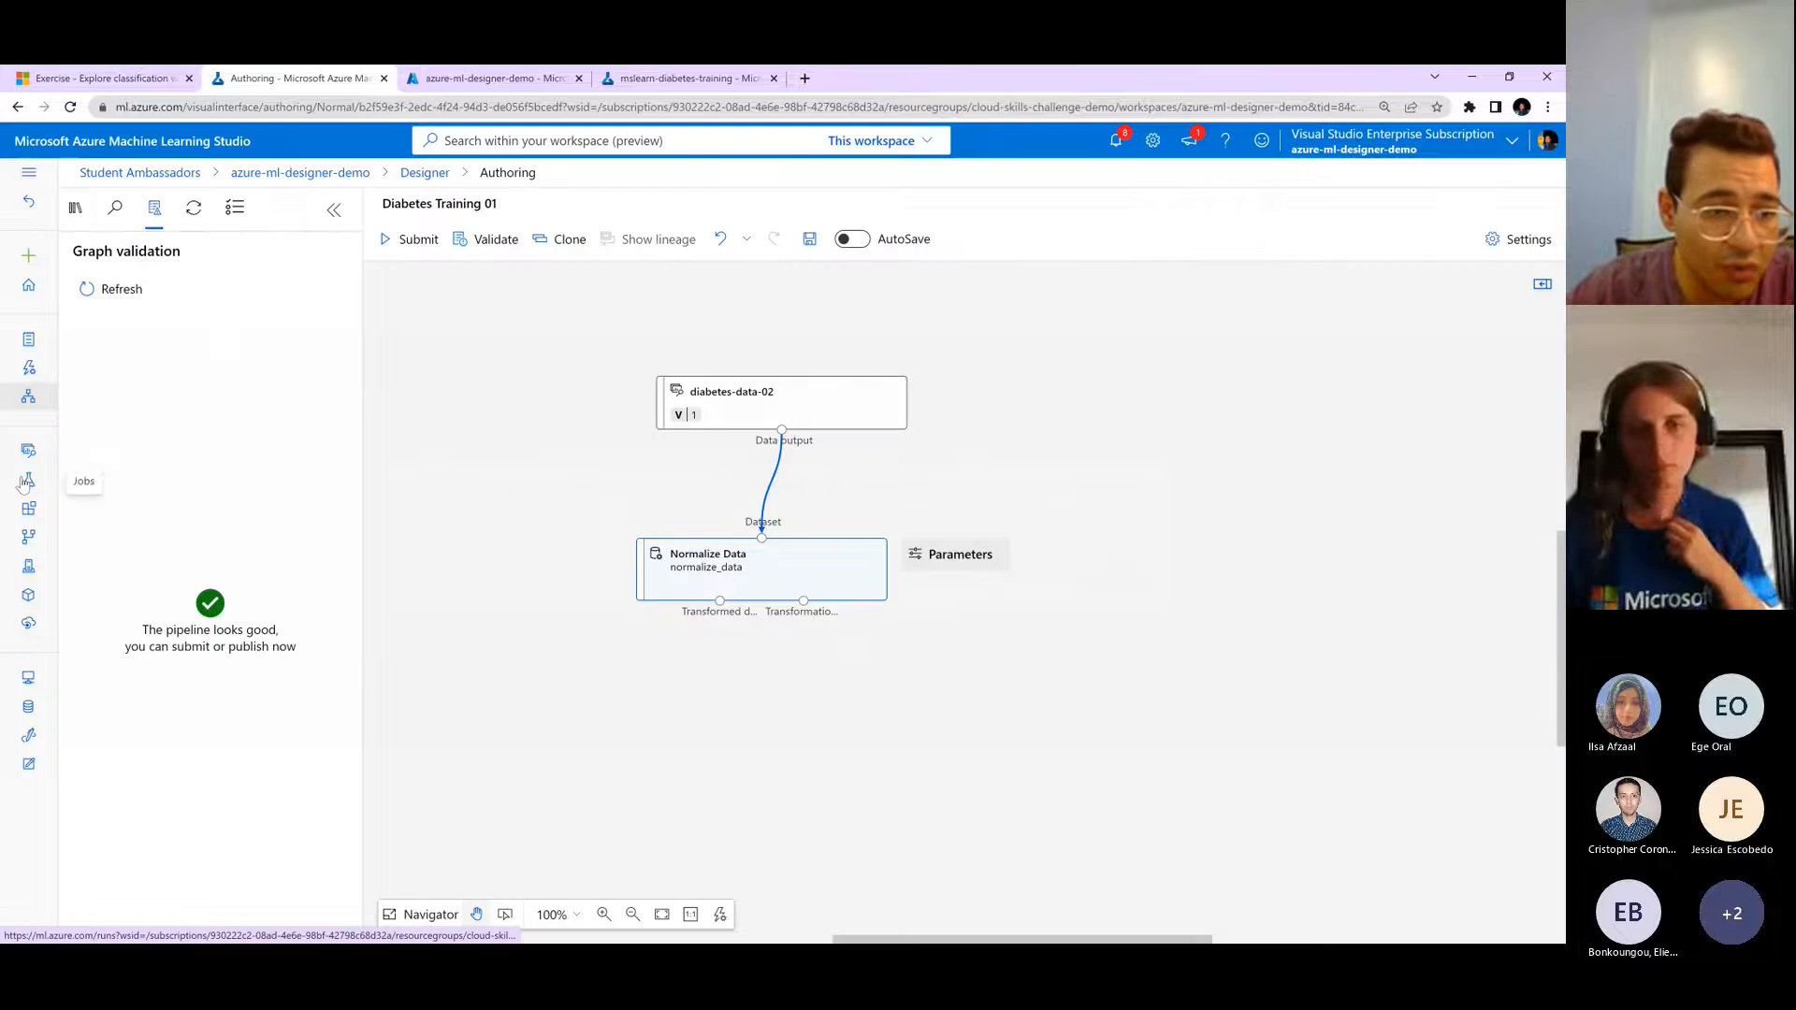
right_click(29, 479)
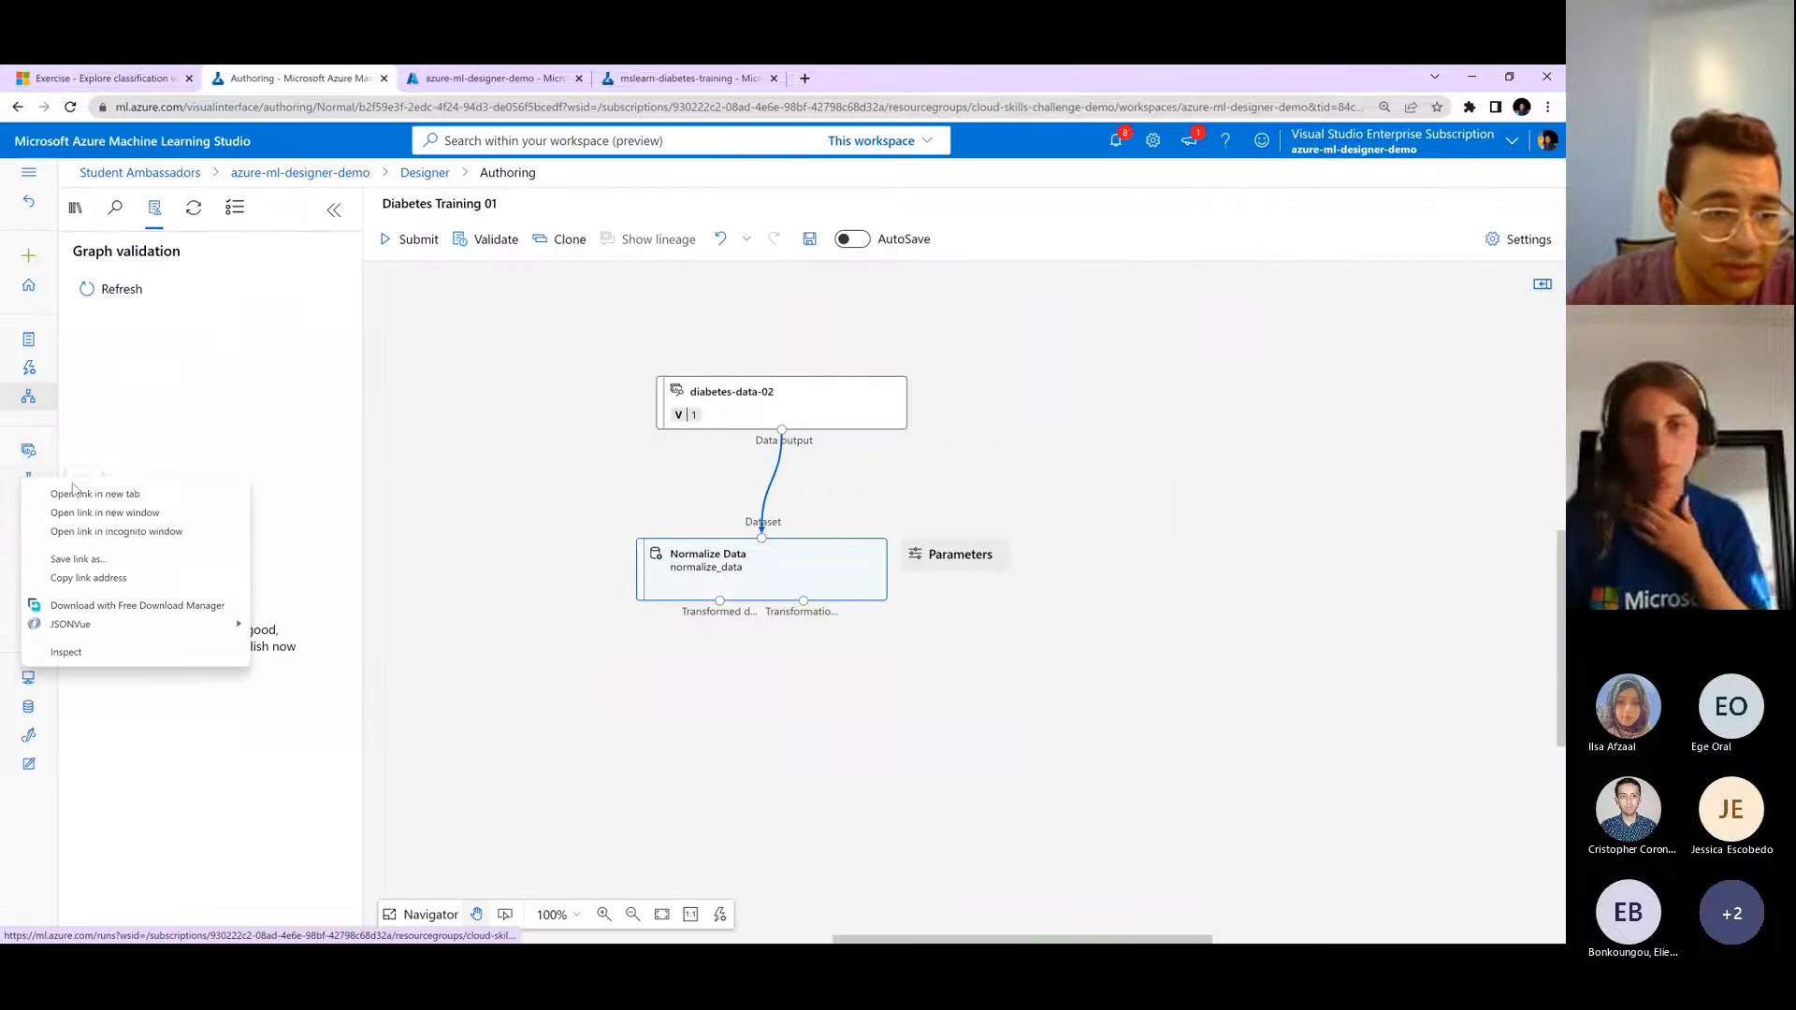
click(75, 492)
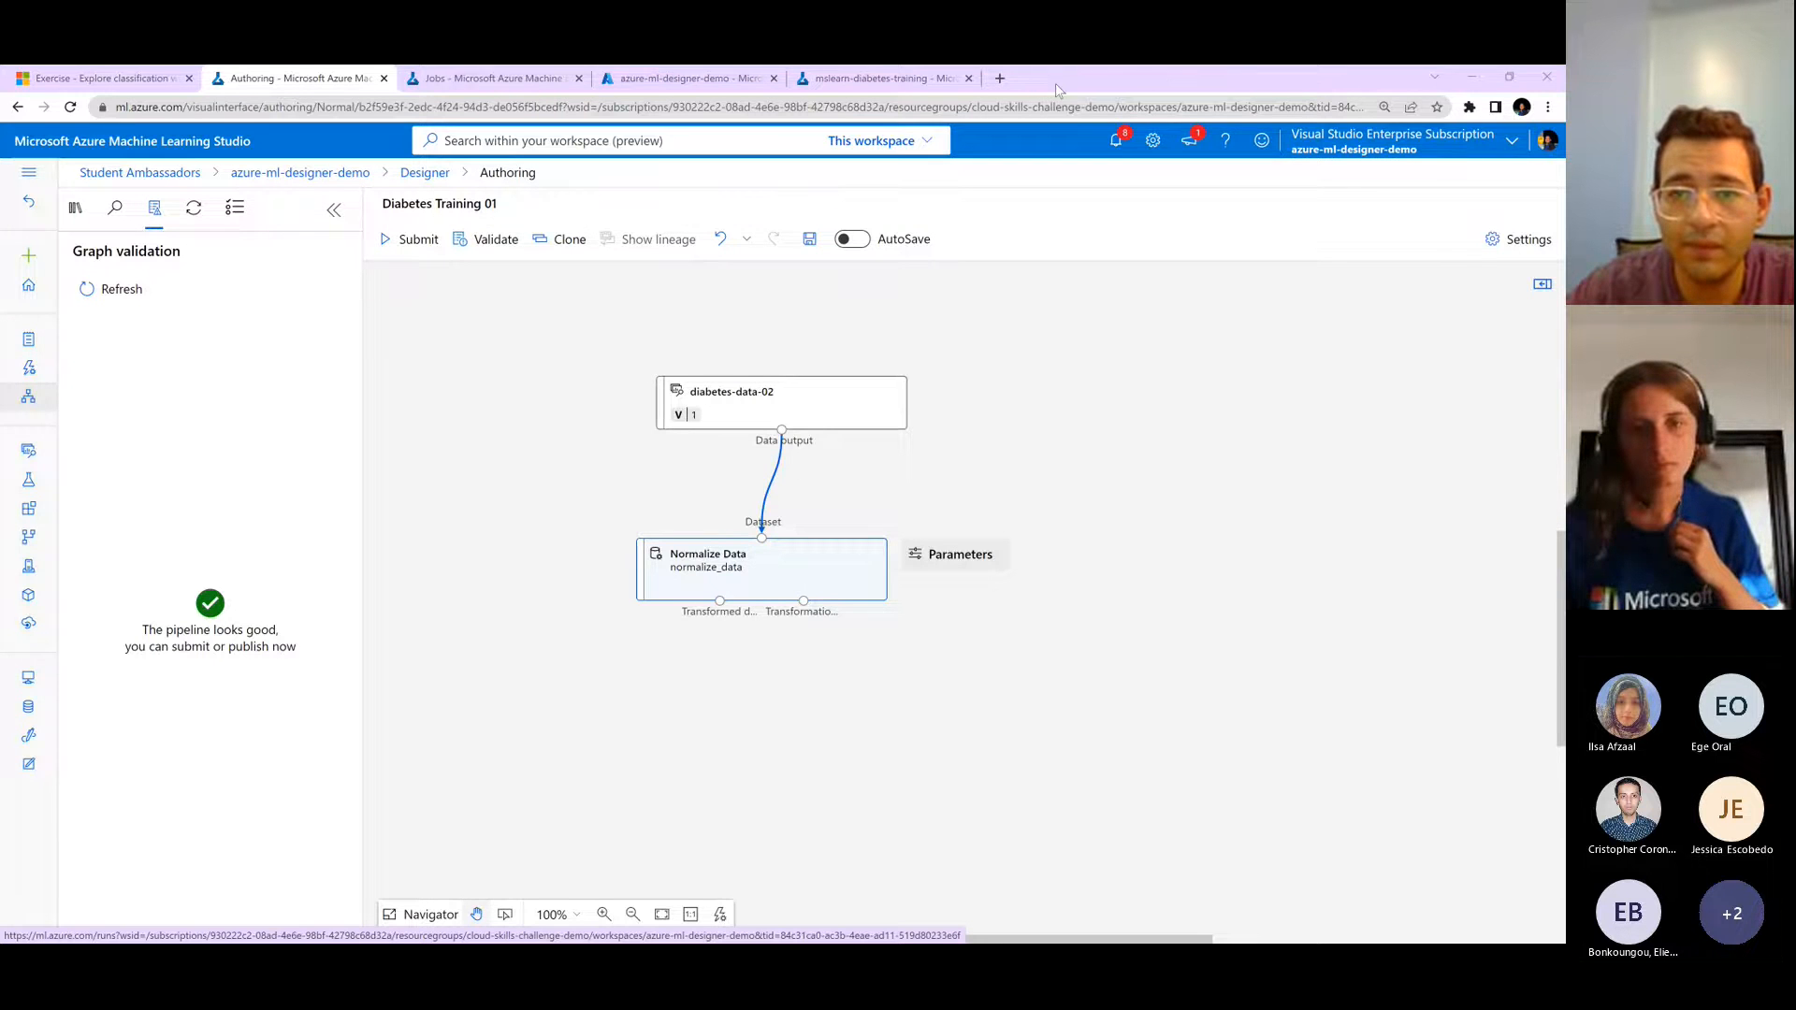
drag(1190, 79, 814, 67)
click(524, 77)
click(746, 75)
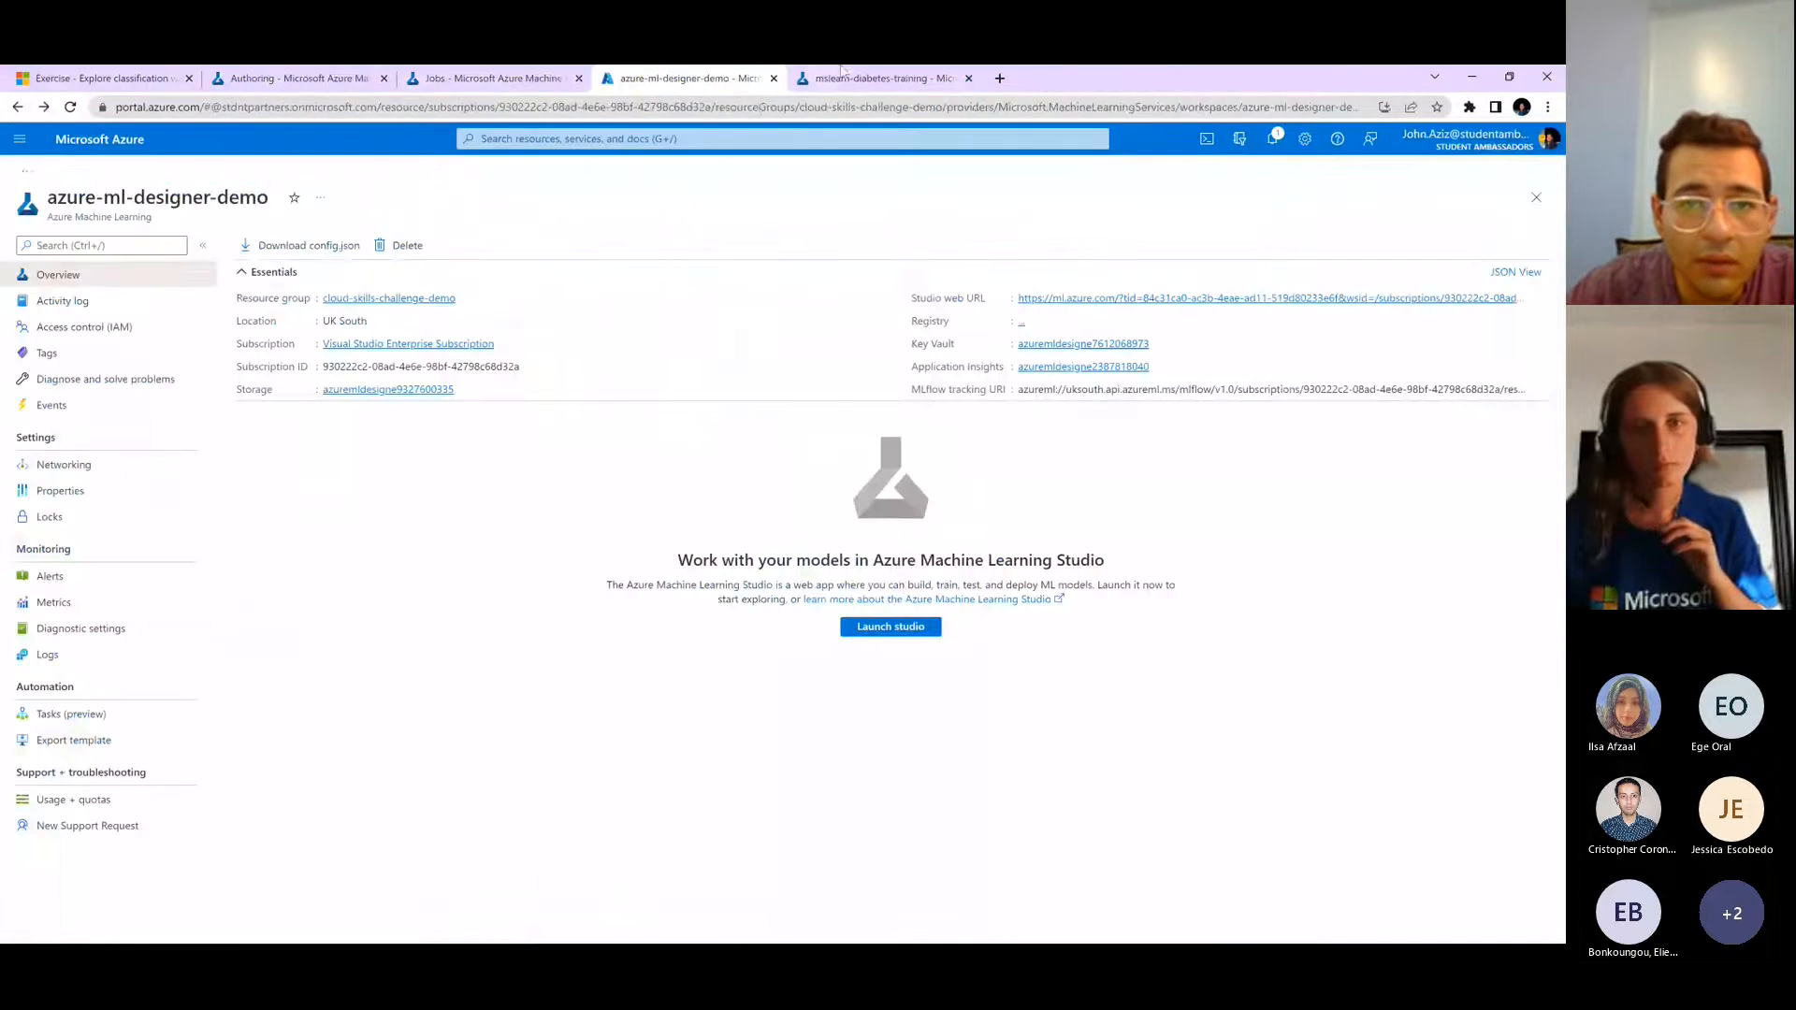
click(458, 75)
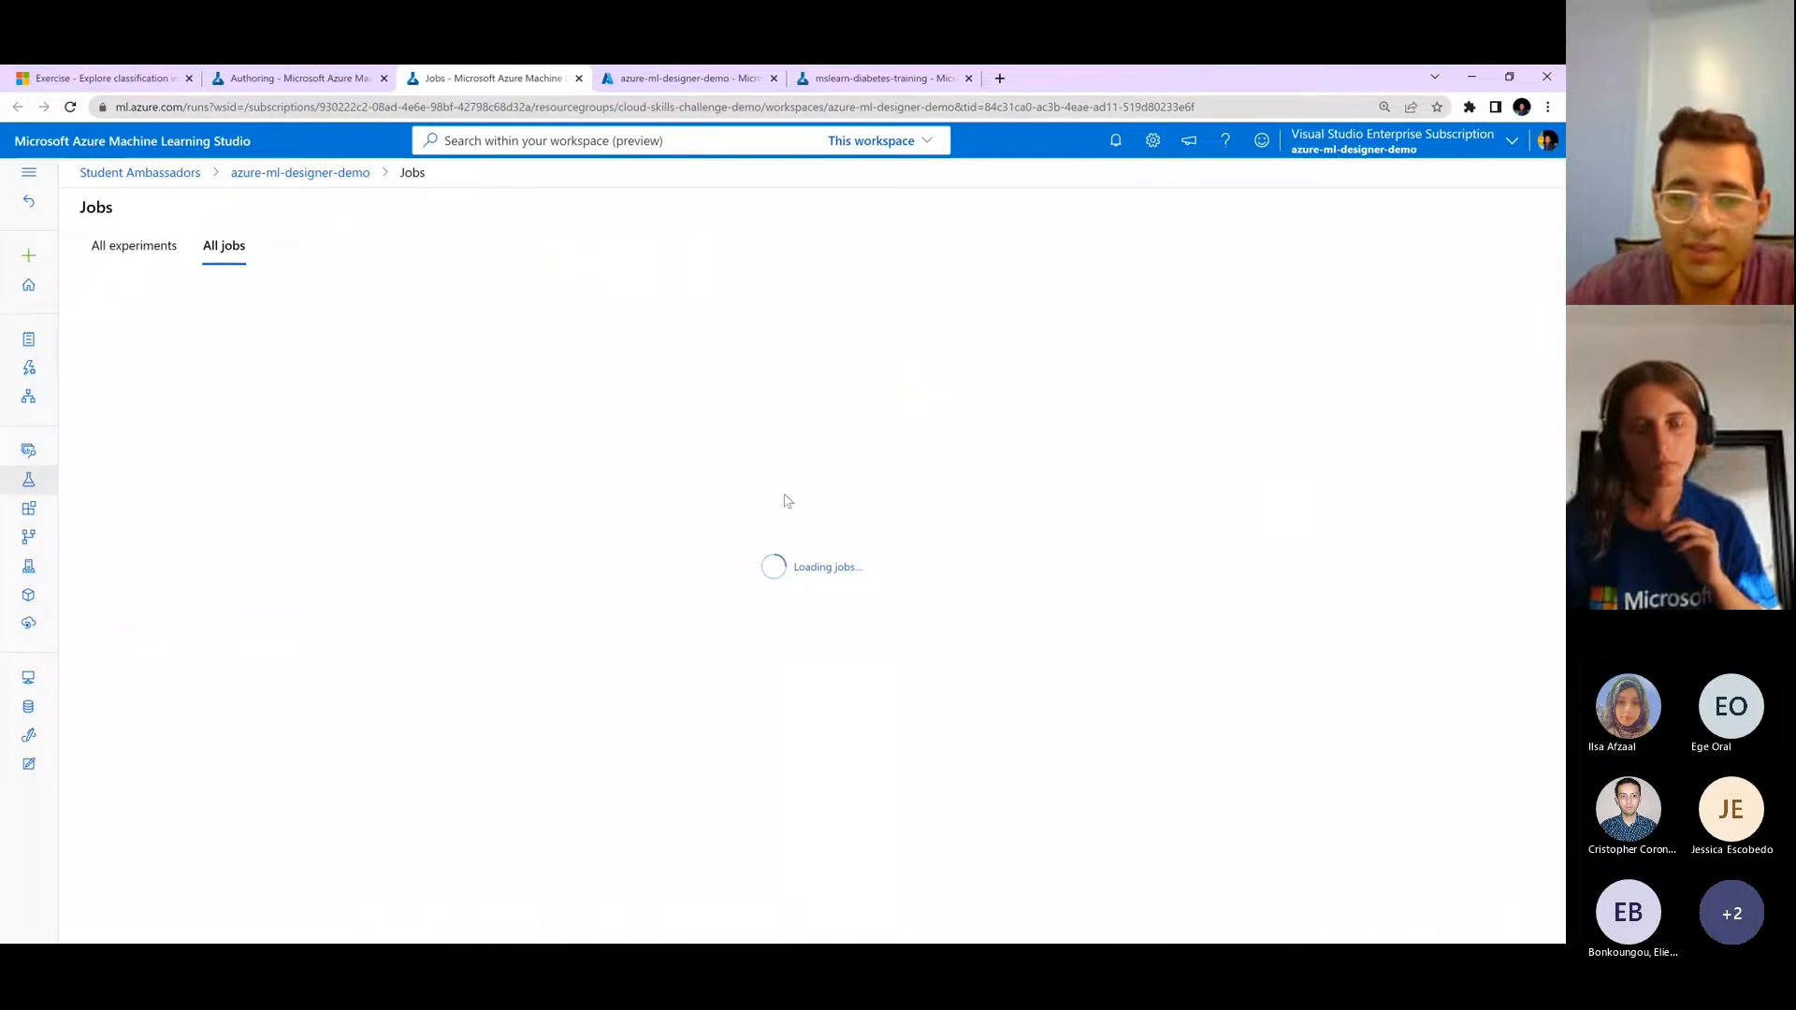
click(849, 85)
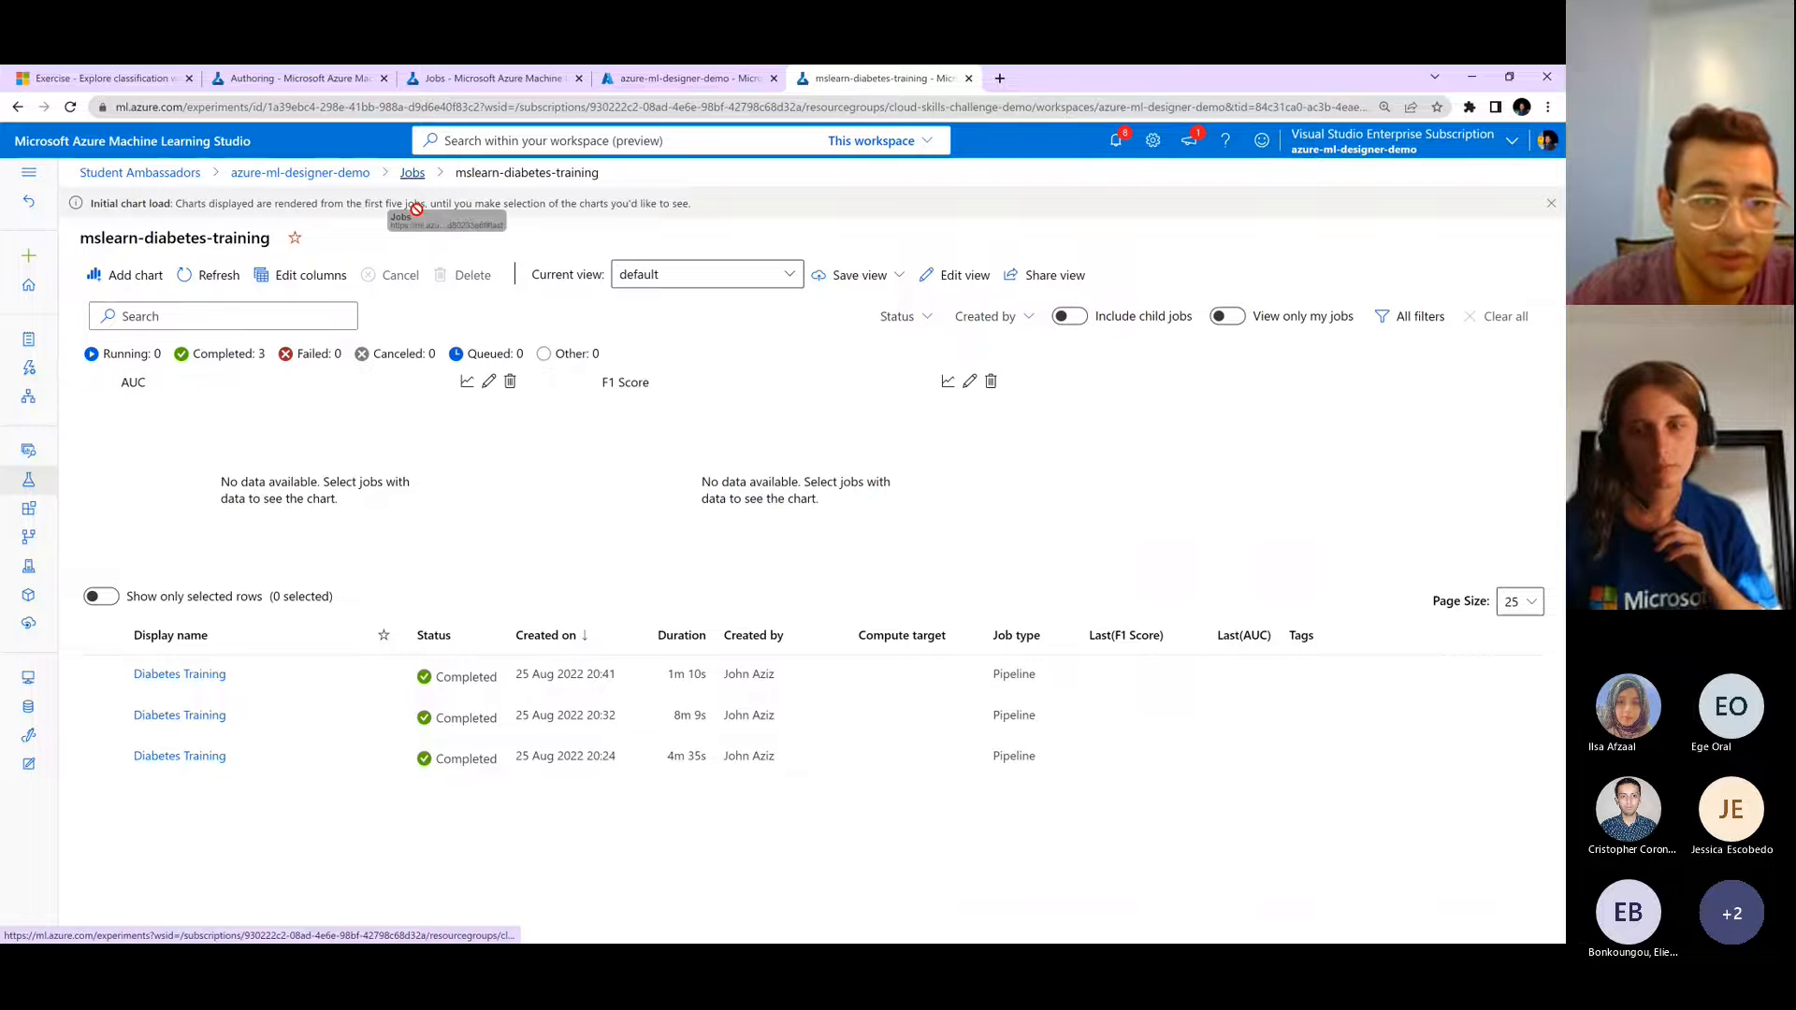
click(427, 80)
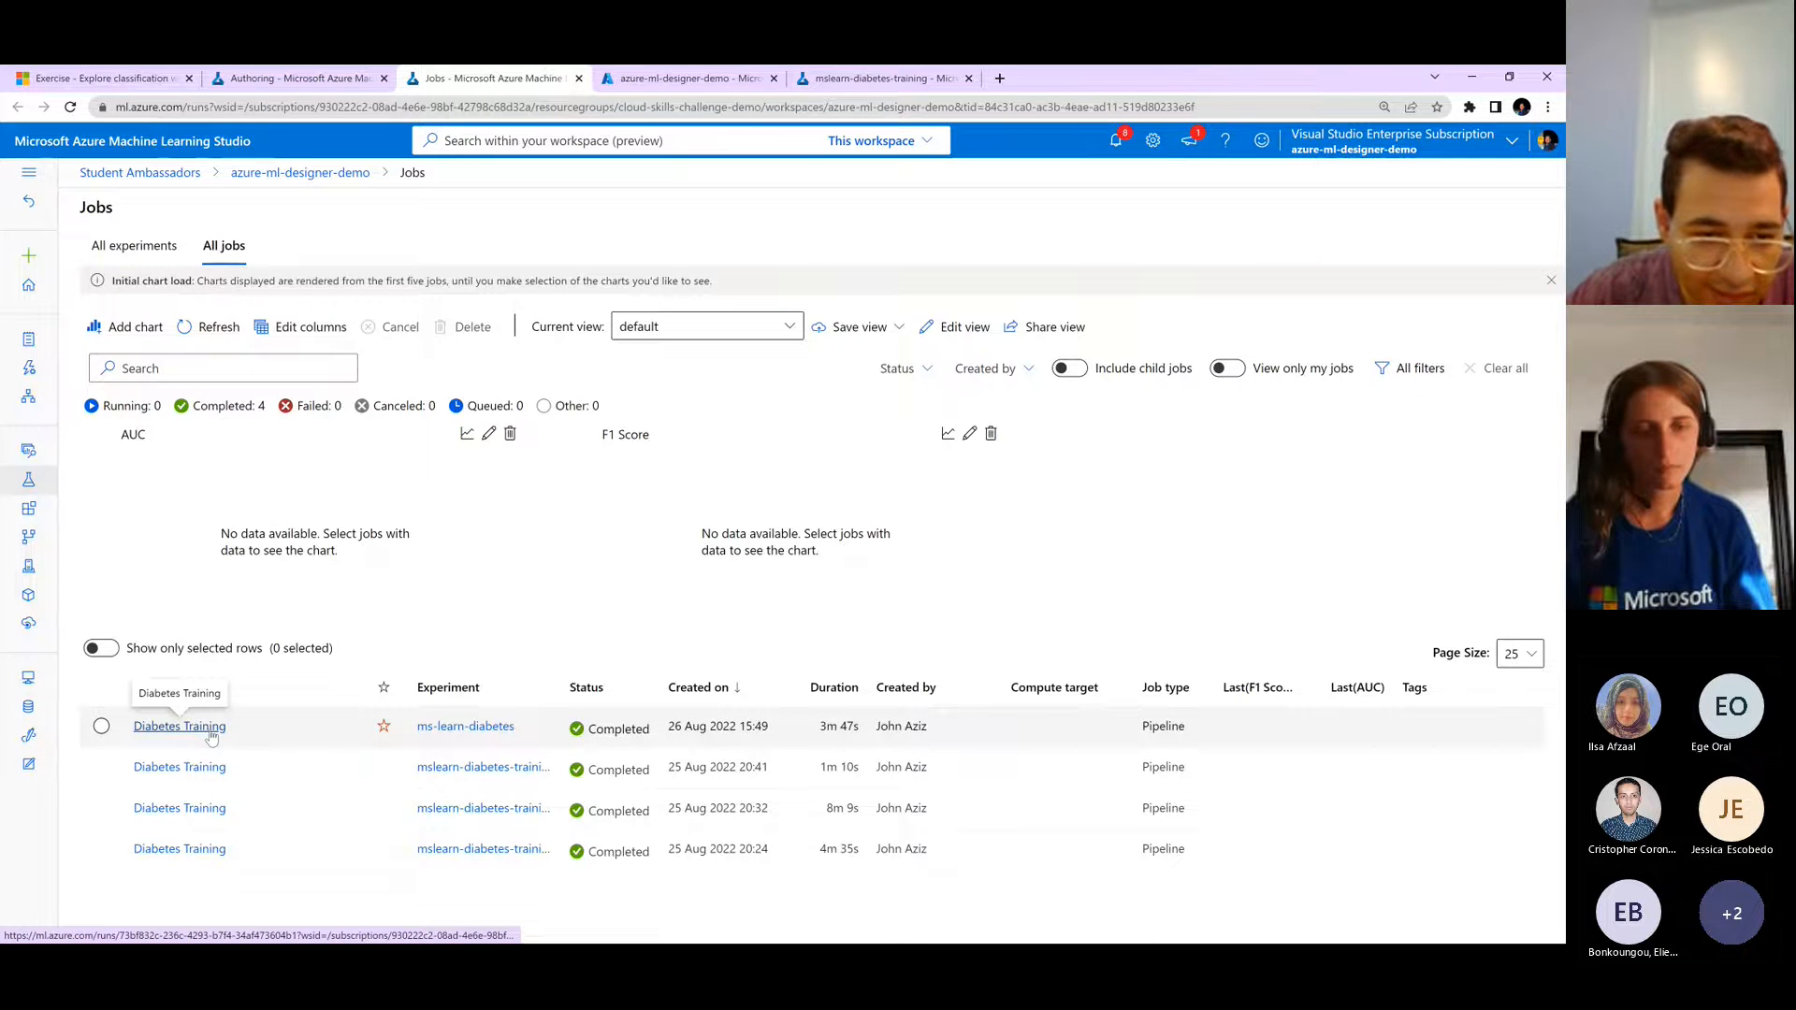
click(208, 736)
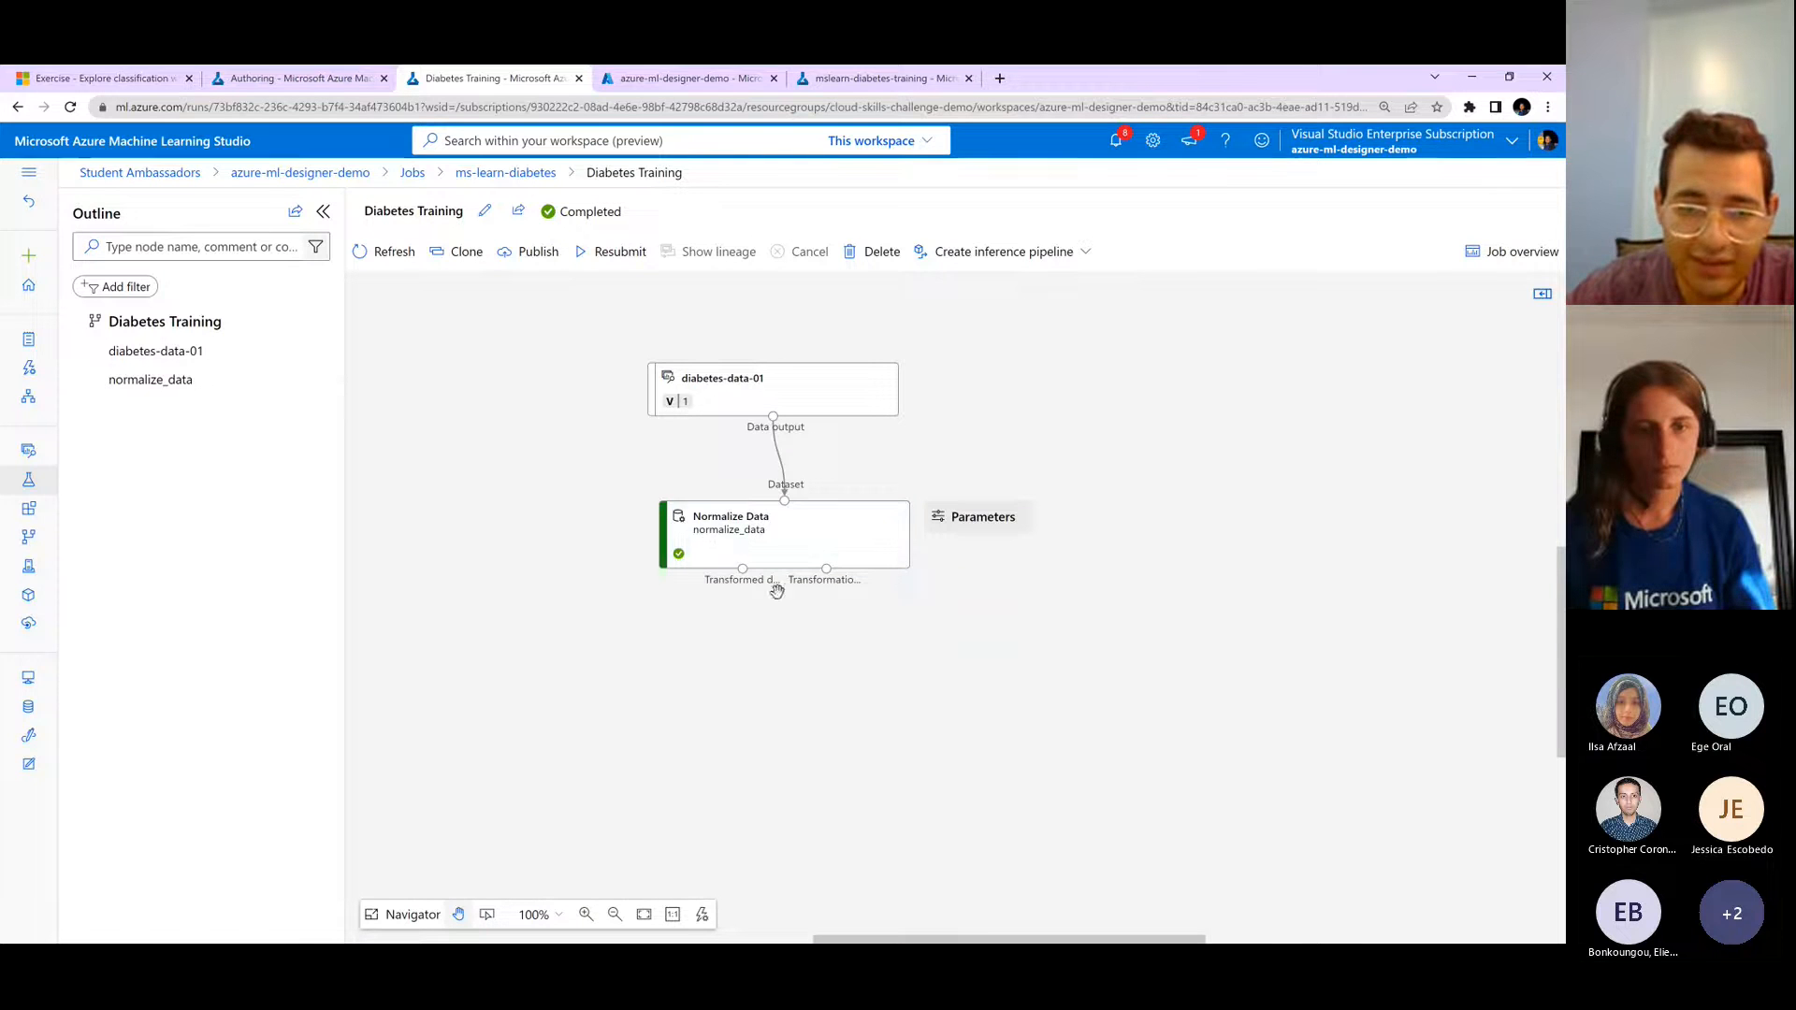
- Preview the transformed dataset of the job's Normalize Data component and look through its rows and columns
click(730, 542)
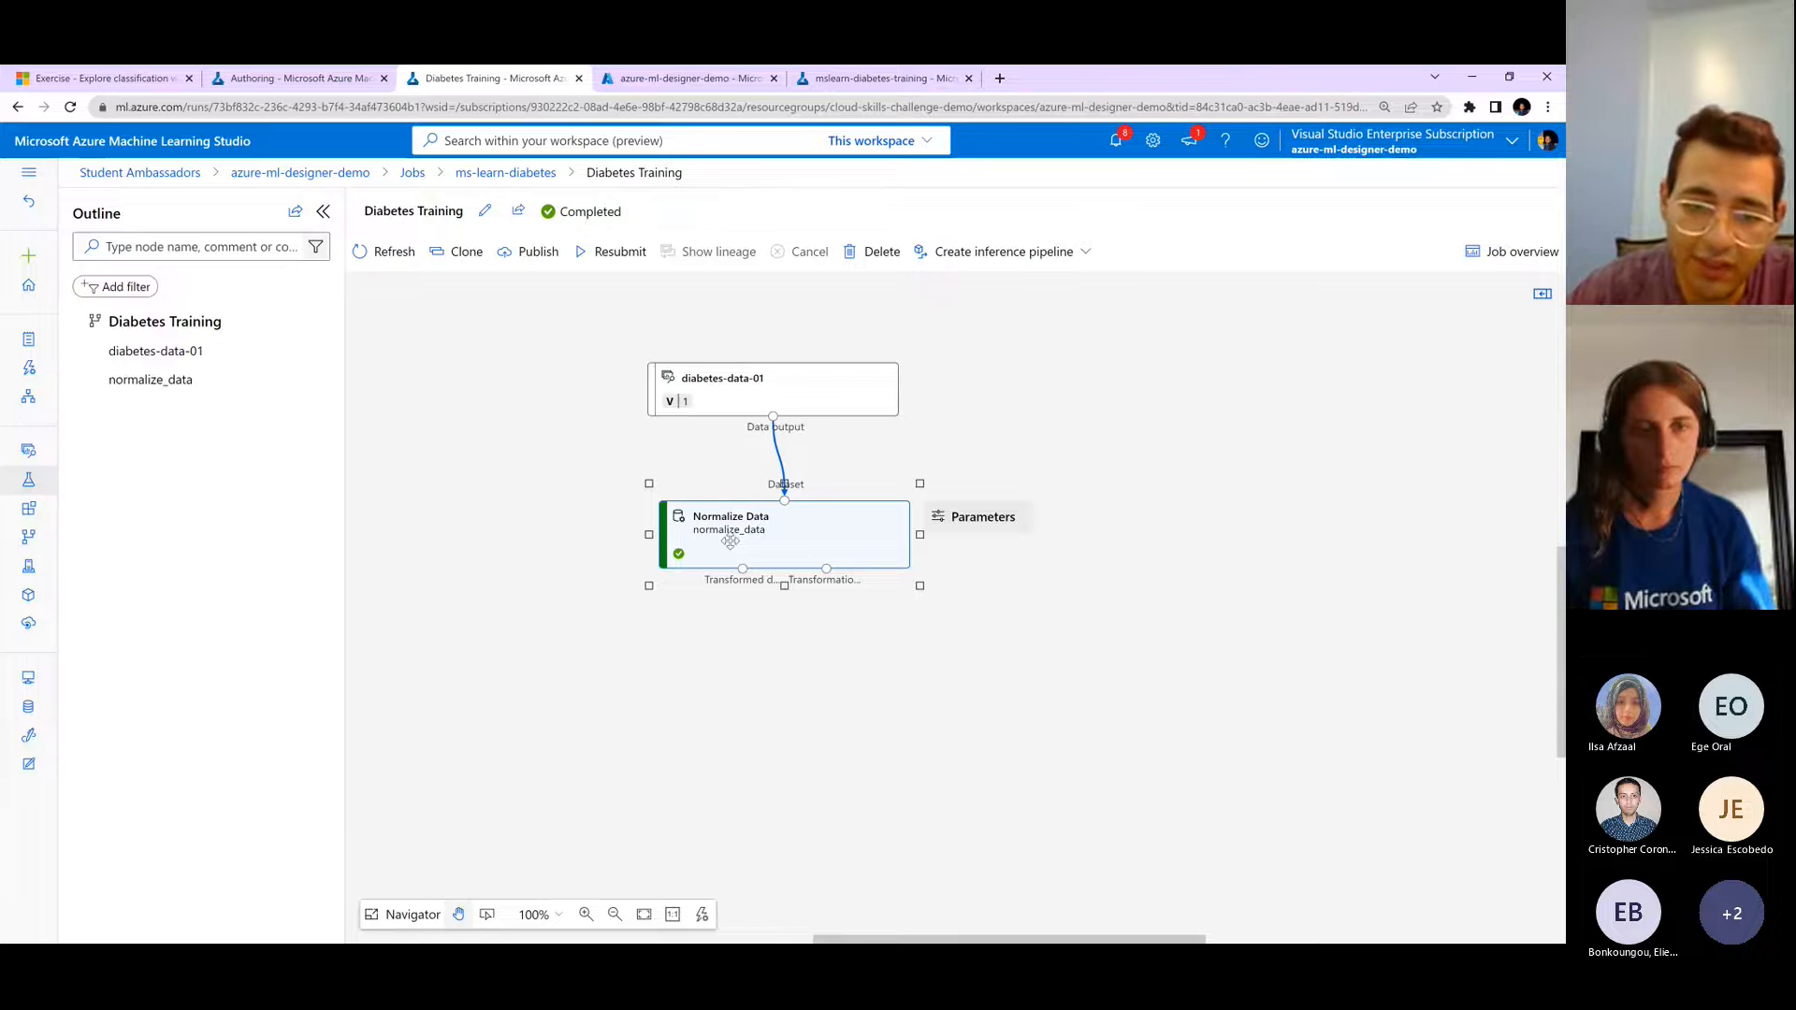
right_click(729, 542)
mouse_move(842, 649)
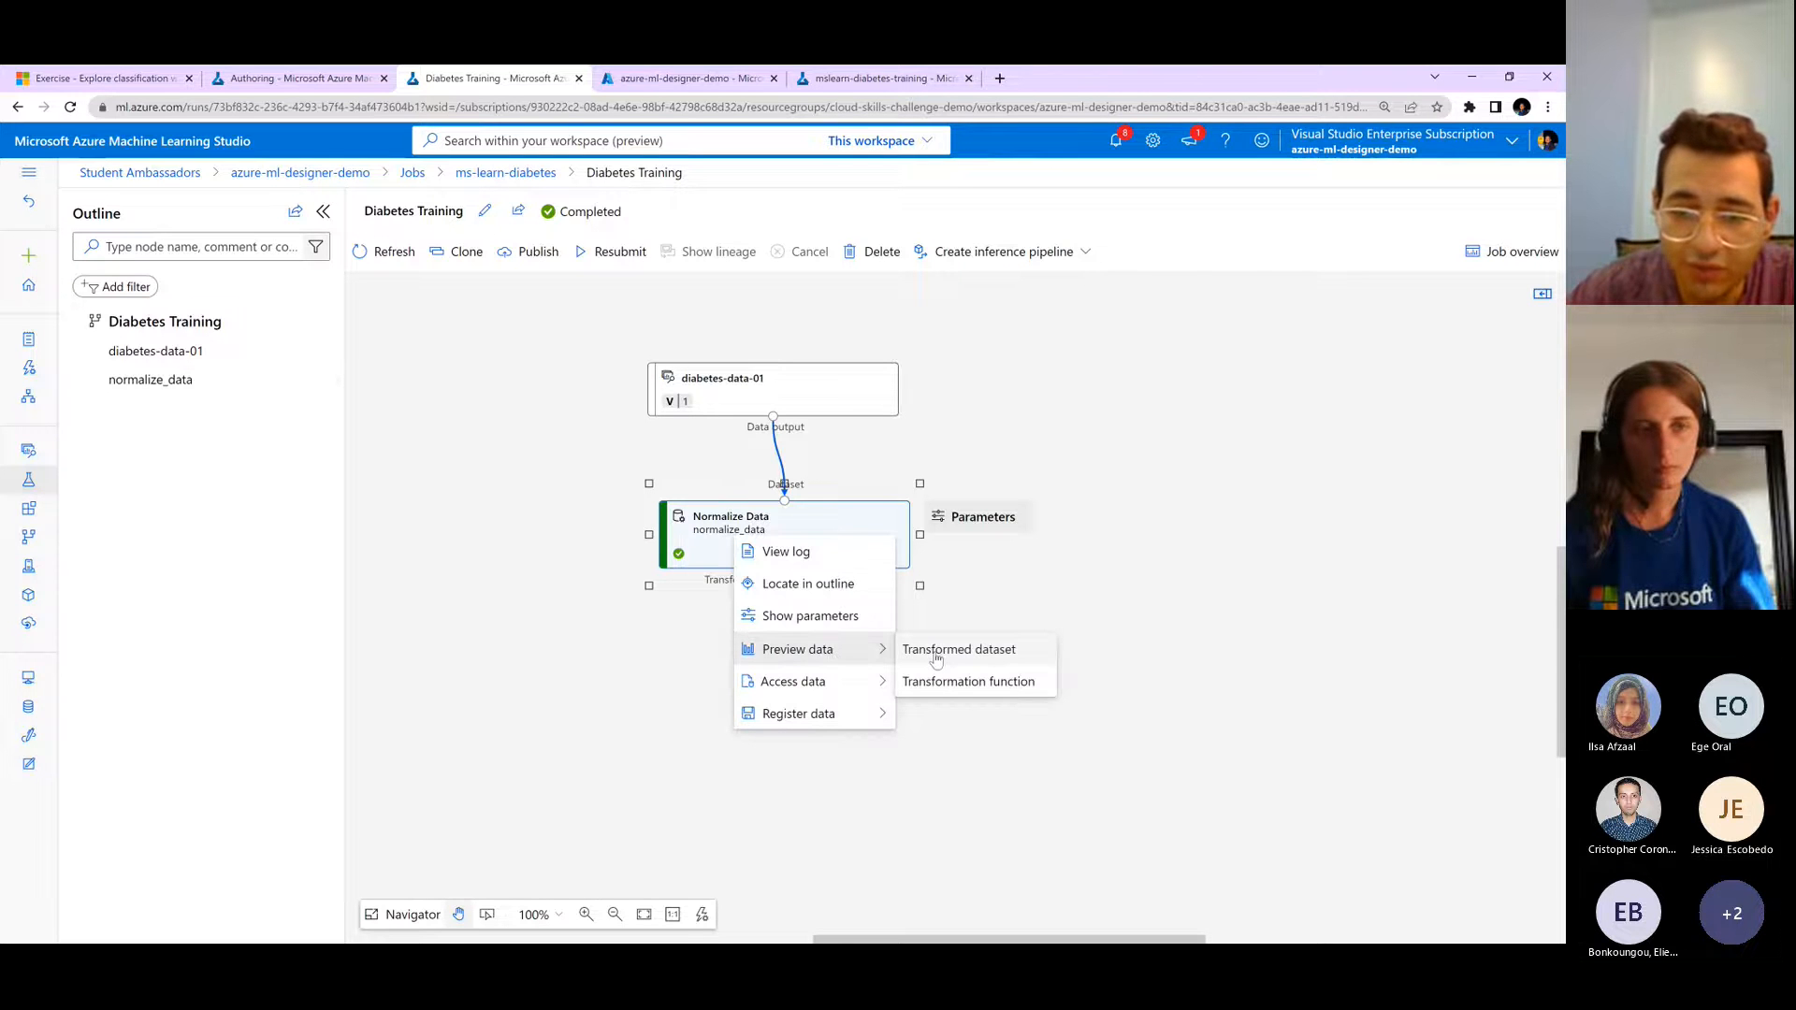
click(935, 659)
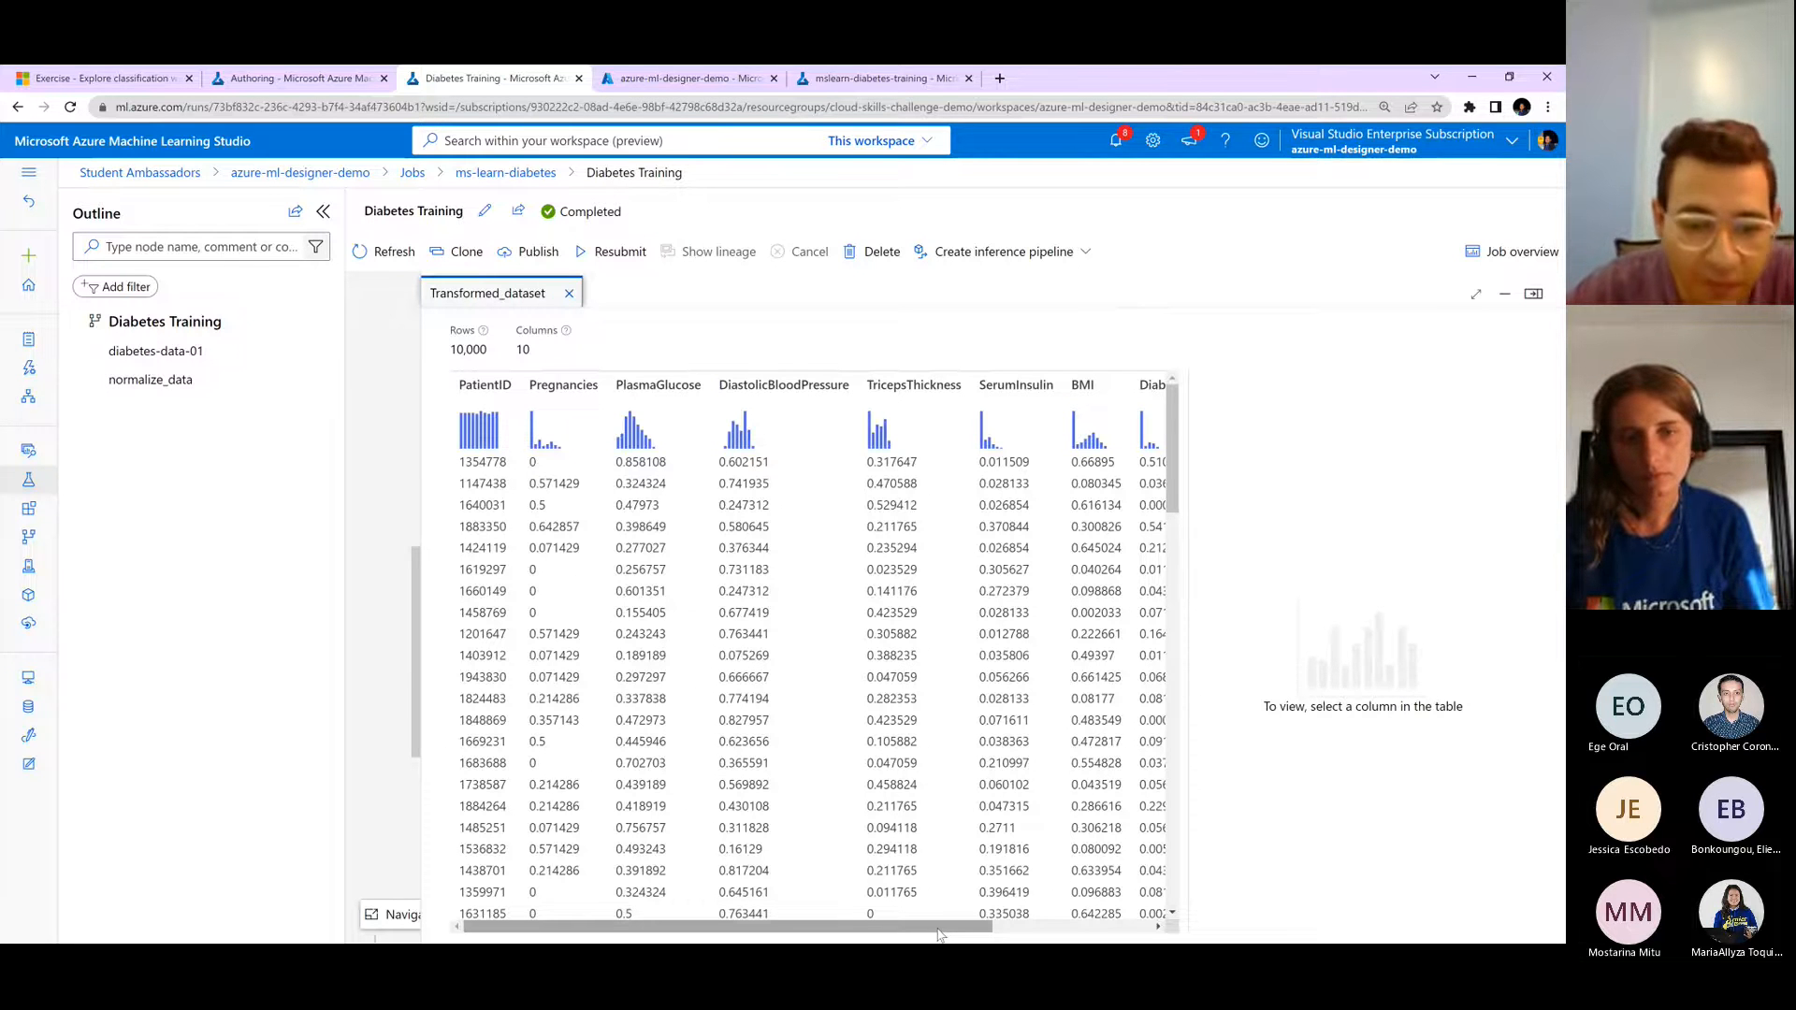
scroll(632, 594, down, 3)
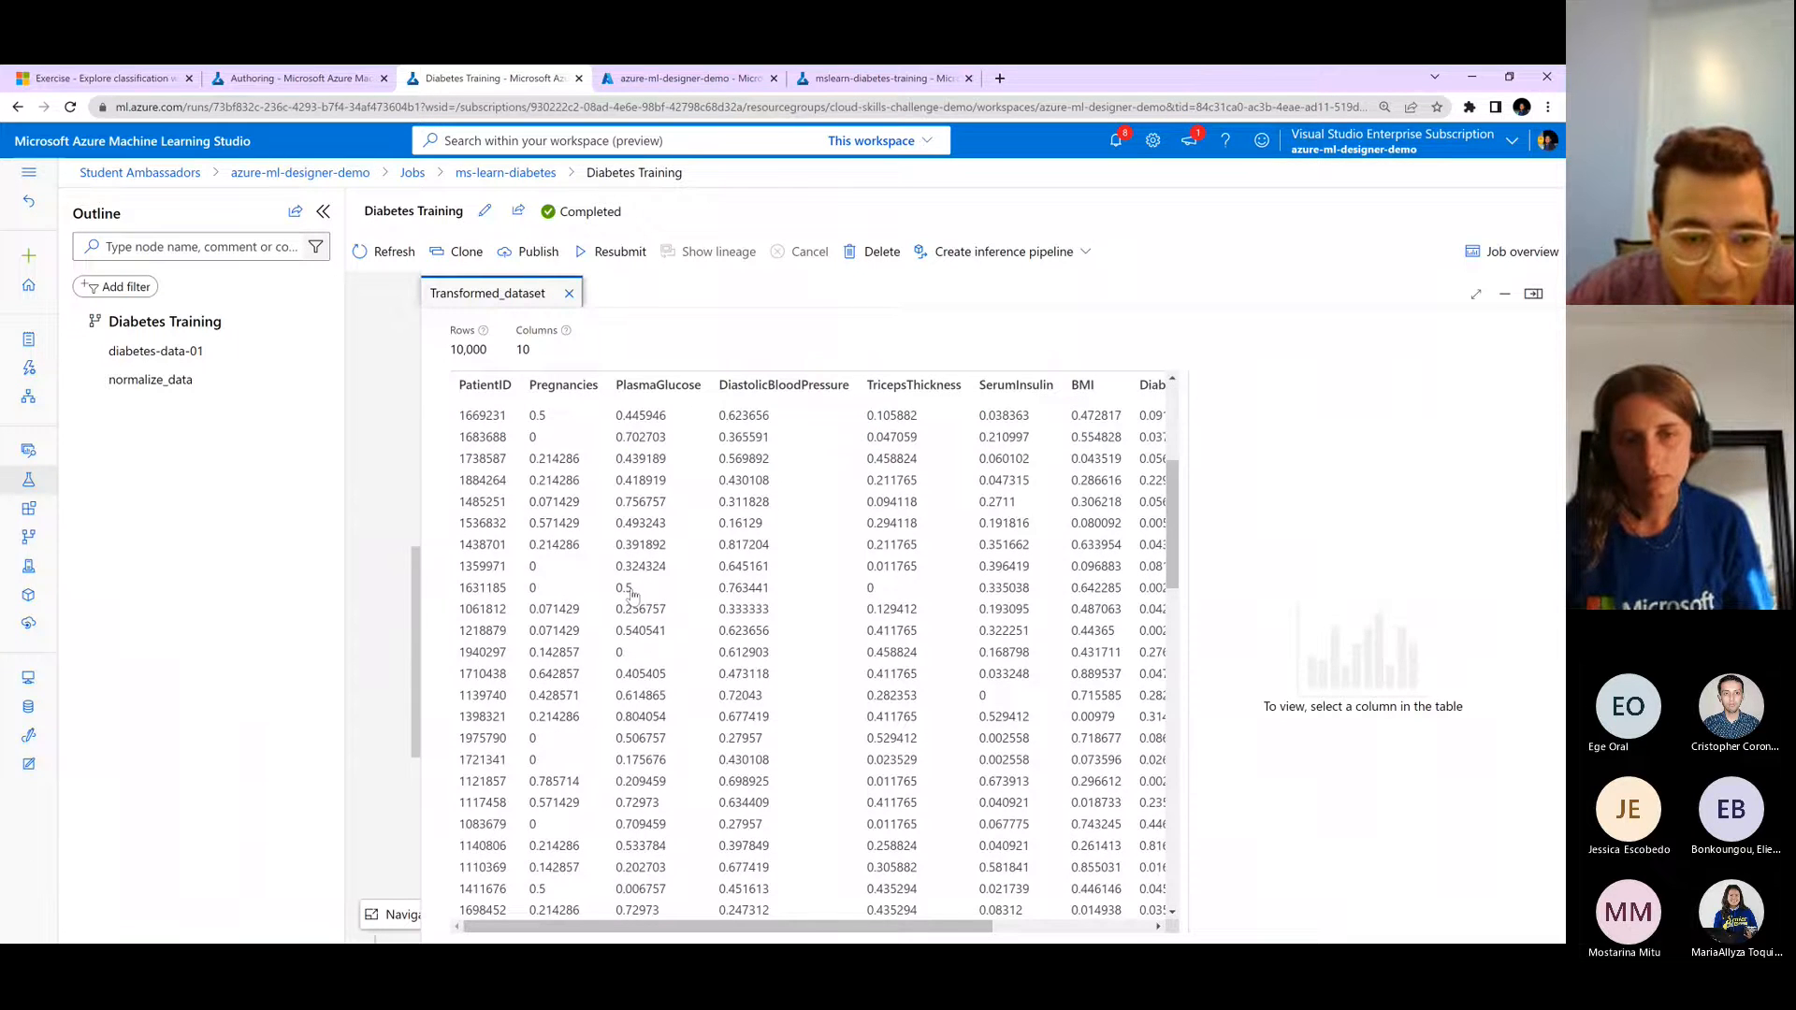
scroll(636, 594, up, 2)
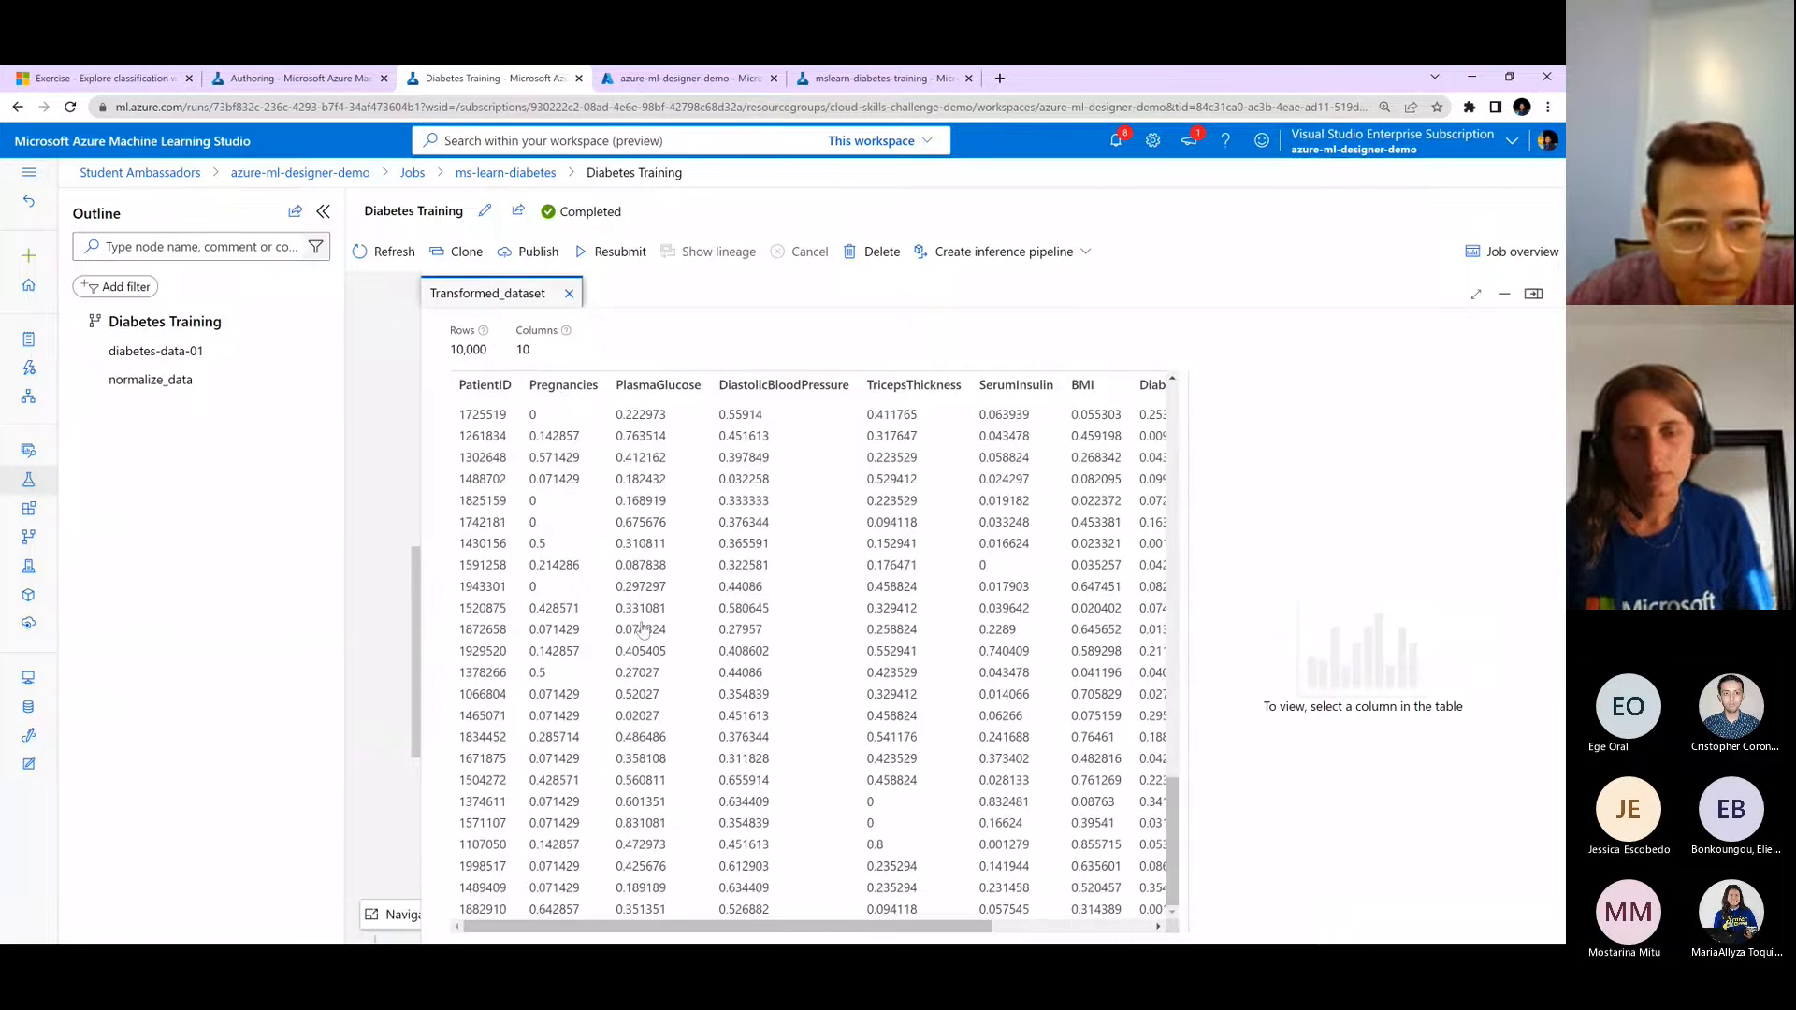
scroll(660, 591, up, 3)
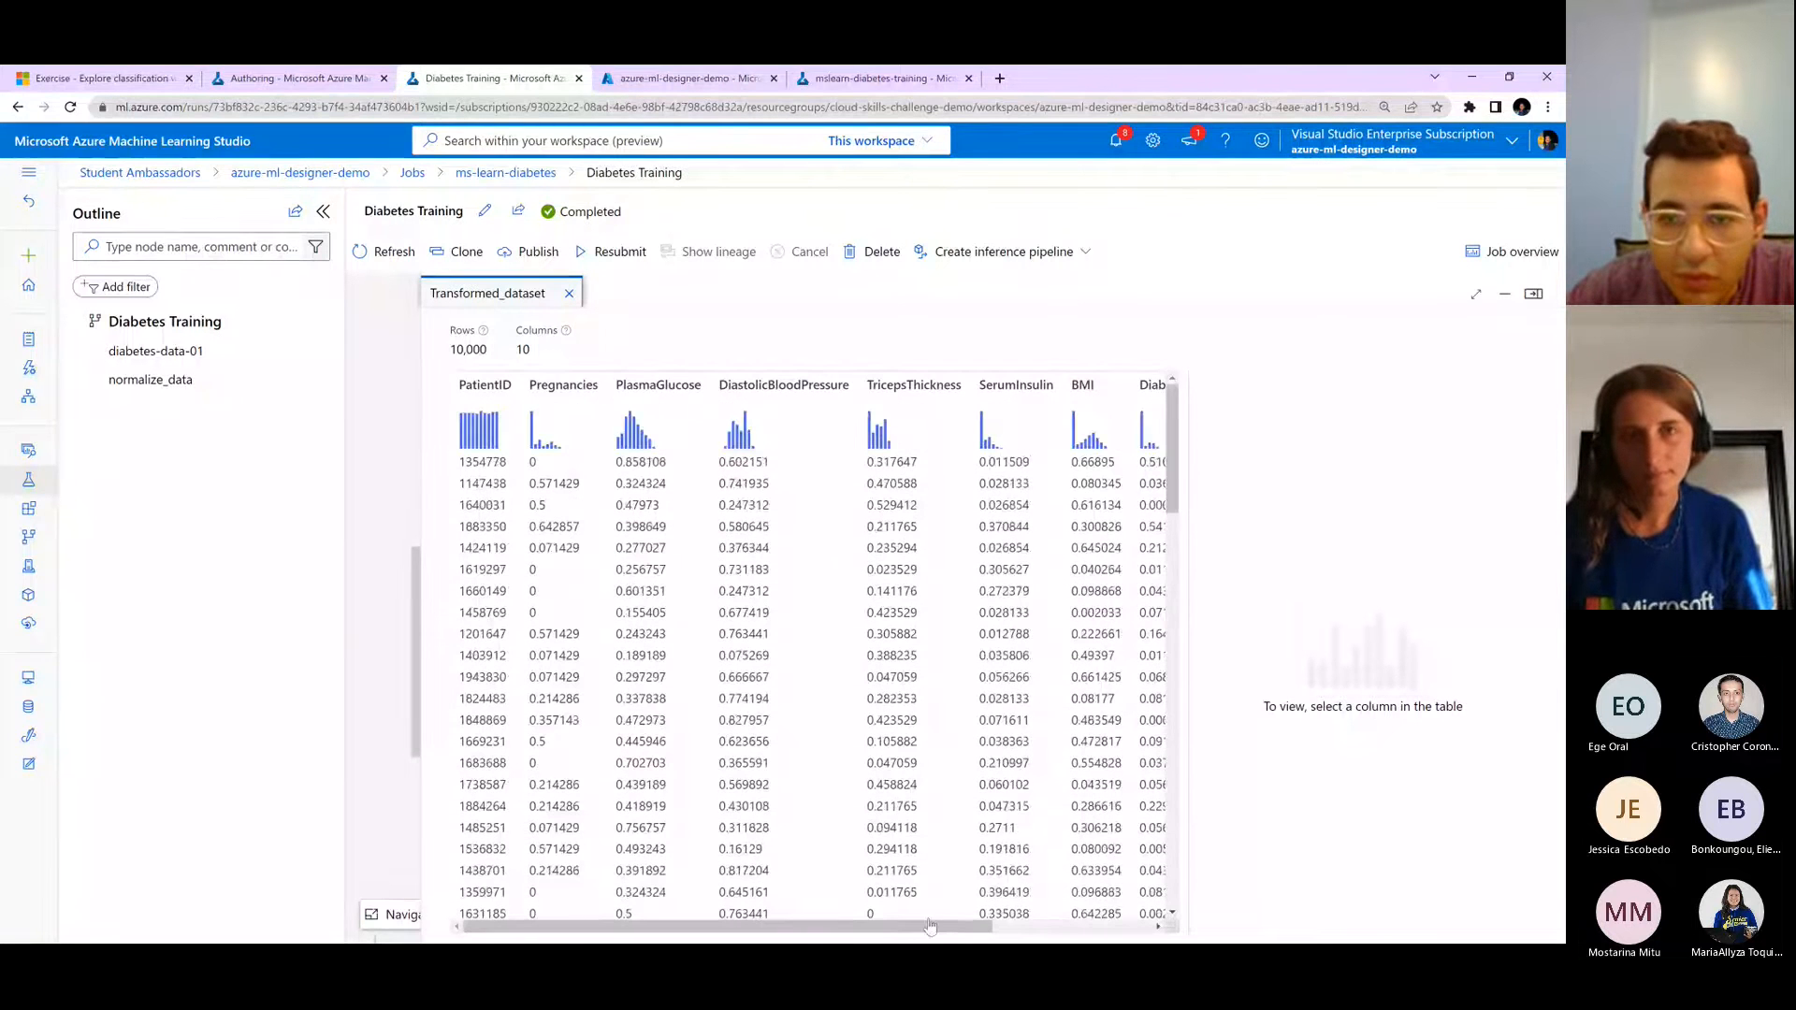
drag(930, 926, 823, 922)
- Return to the Diabetes Training 01 draft and move Normalize Data up, closer beneath diabetes-data-02
click(318, 77)
drag(872, 579, 896, 521)
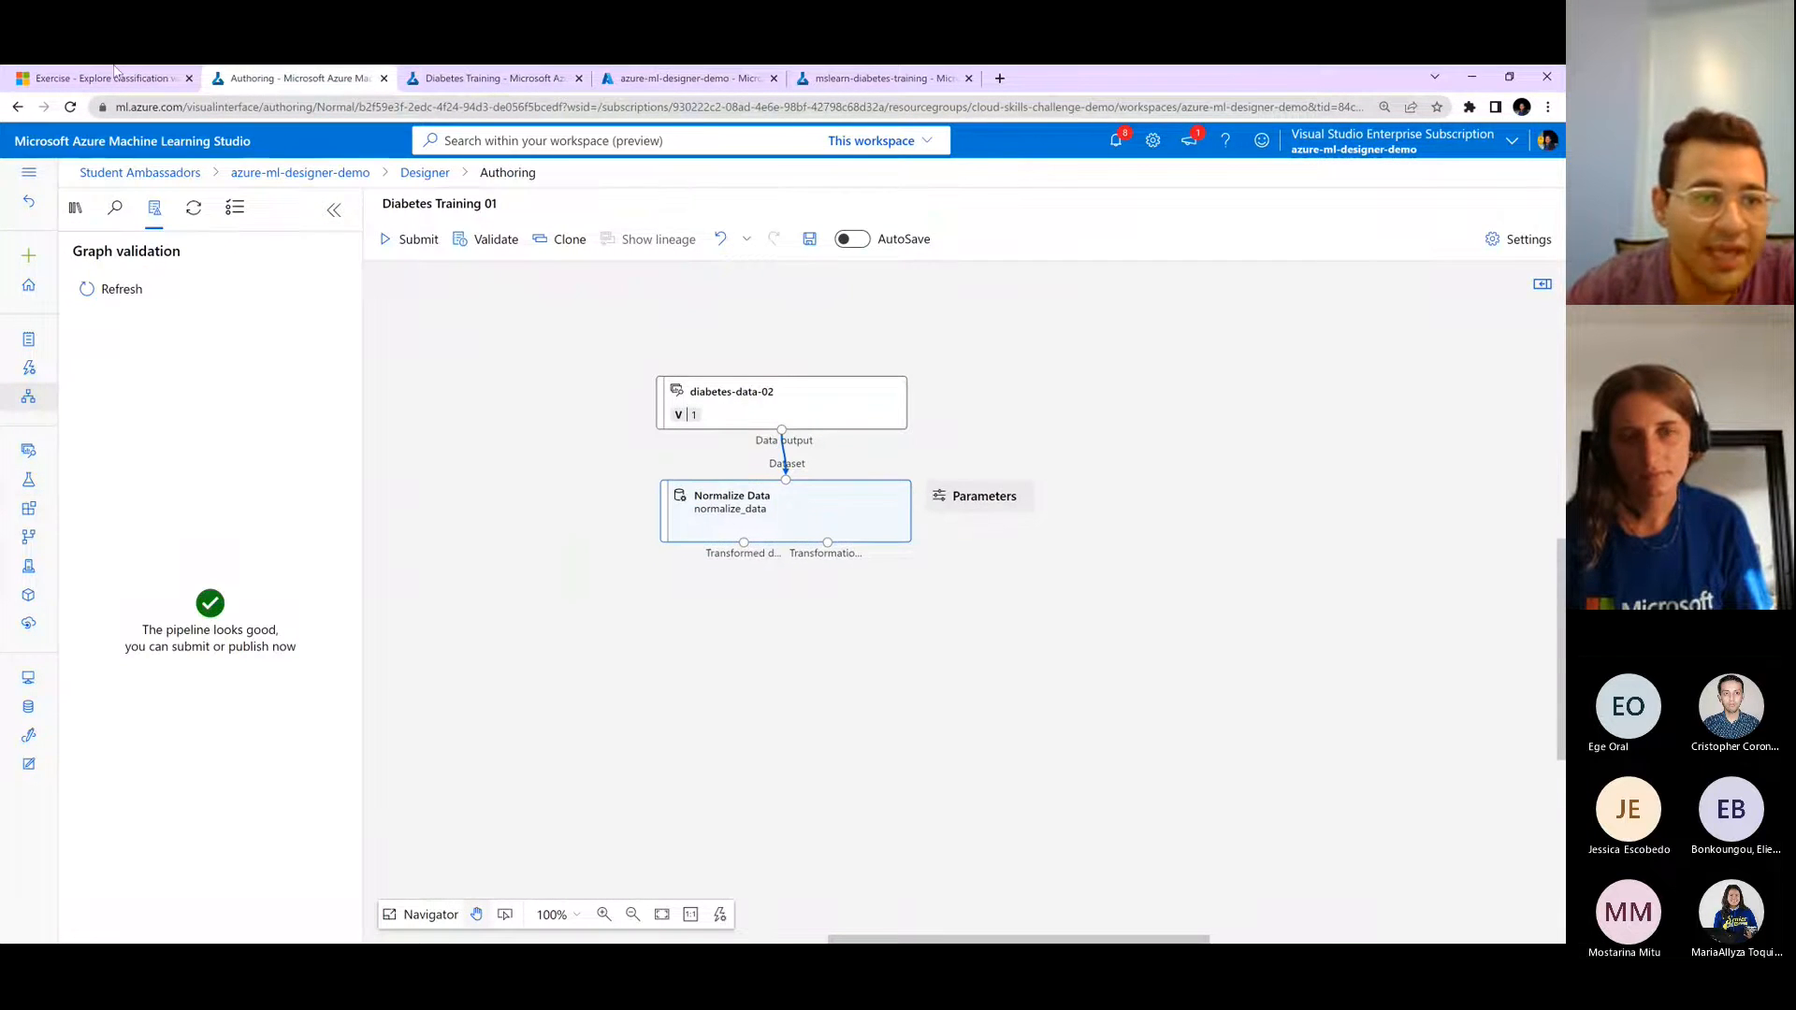
- Read the Add training modules section of the exercise and examine its pipeline diagram, then revisit the draft and the transformed data preview
click(122, 78)
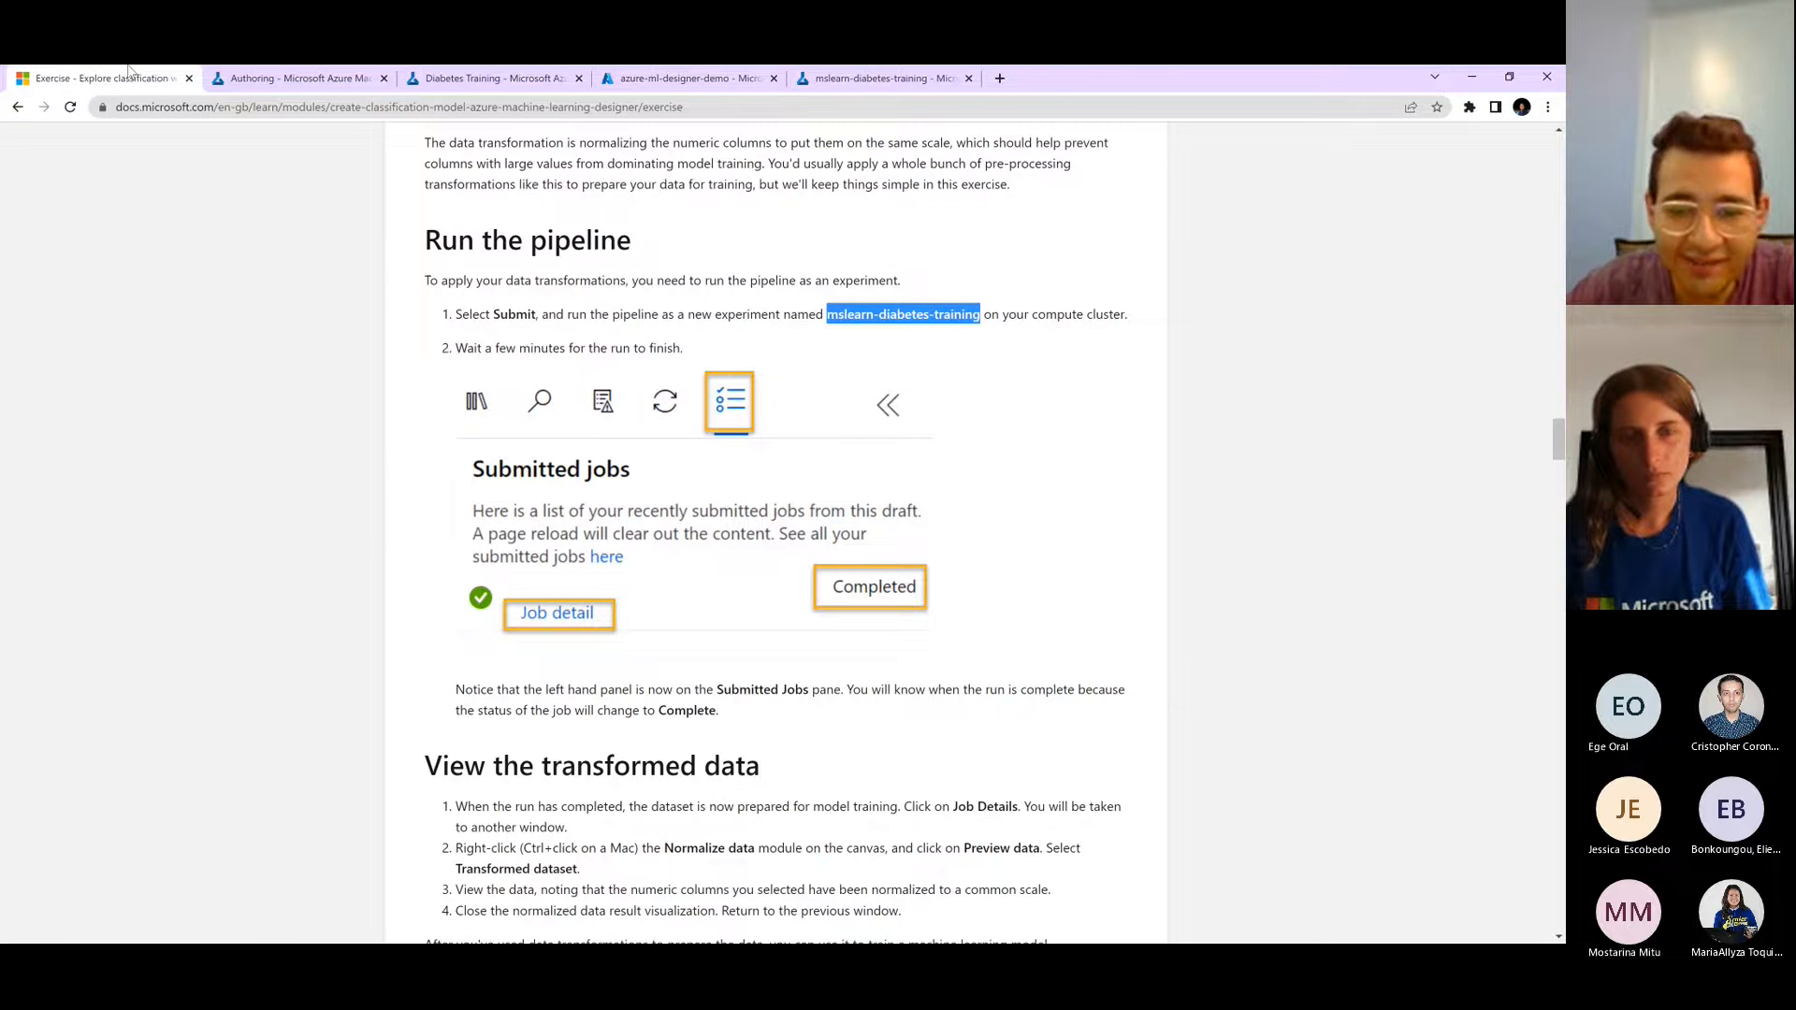
scroll(736, 629, down, 8)
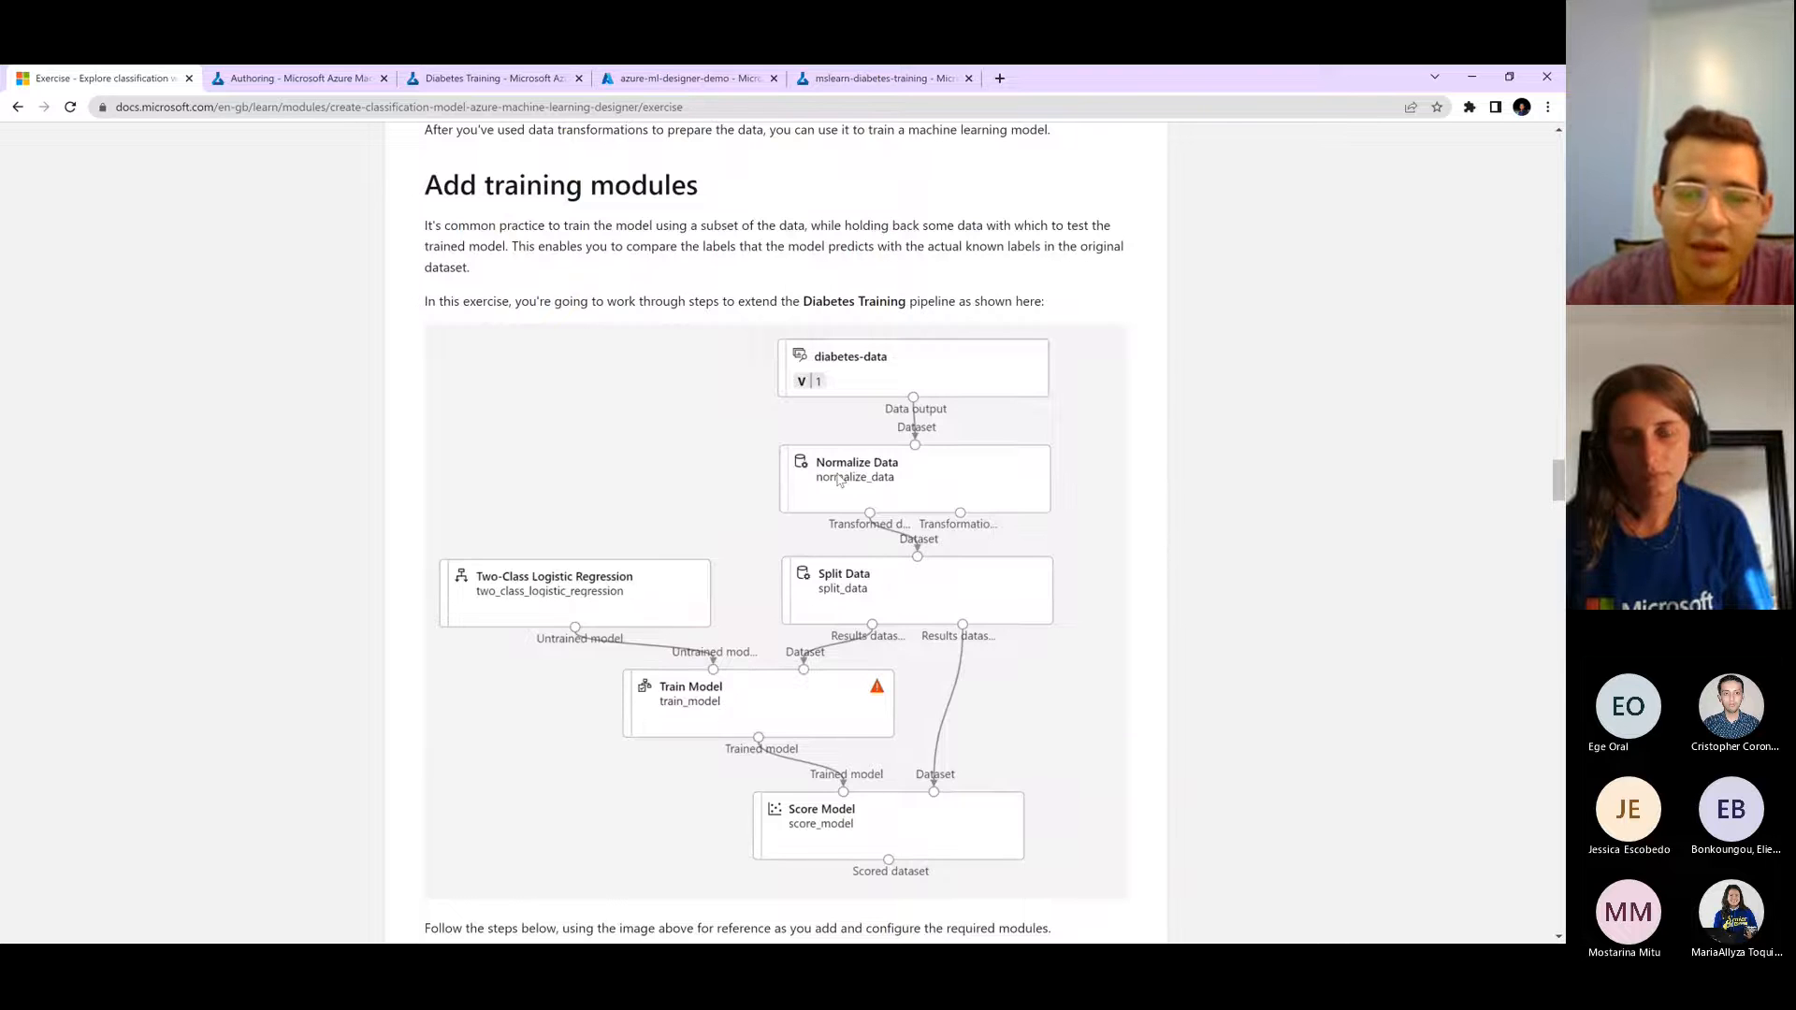
scroll(839, 480, down, 3)
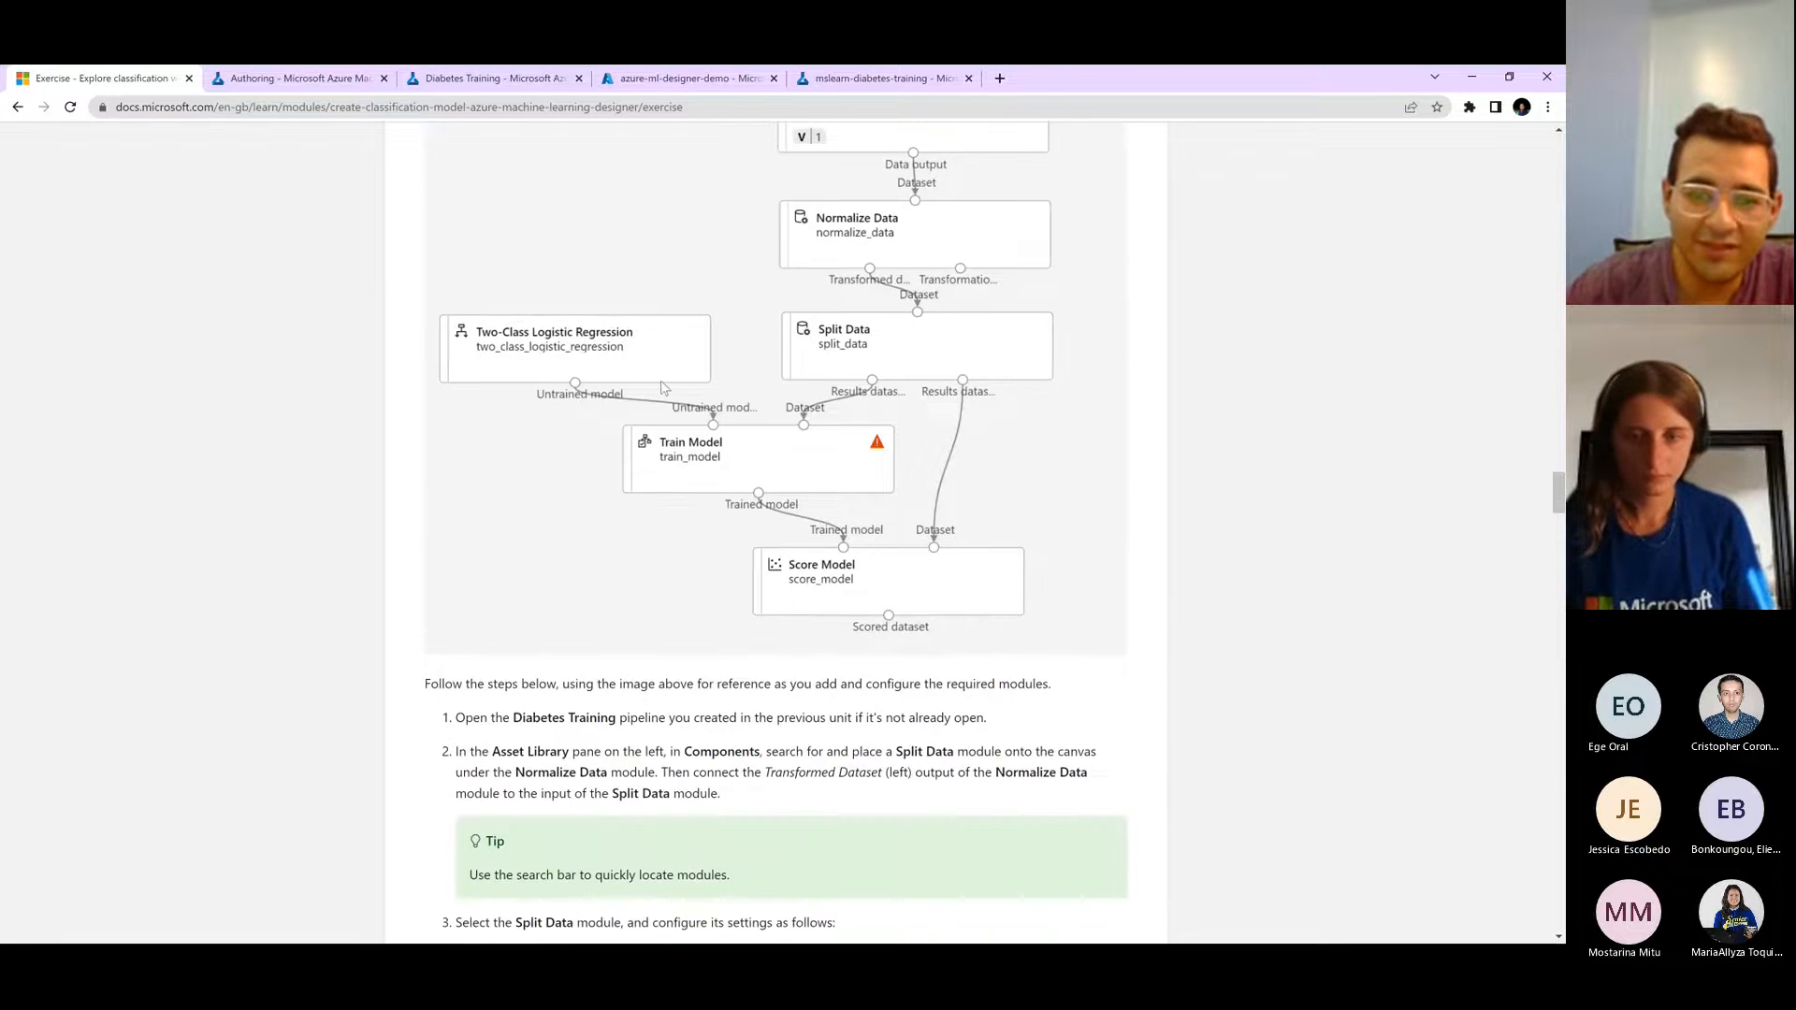
scroll(800, 339, down, 1)
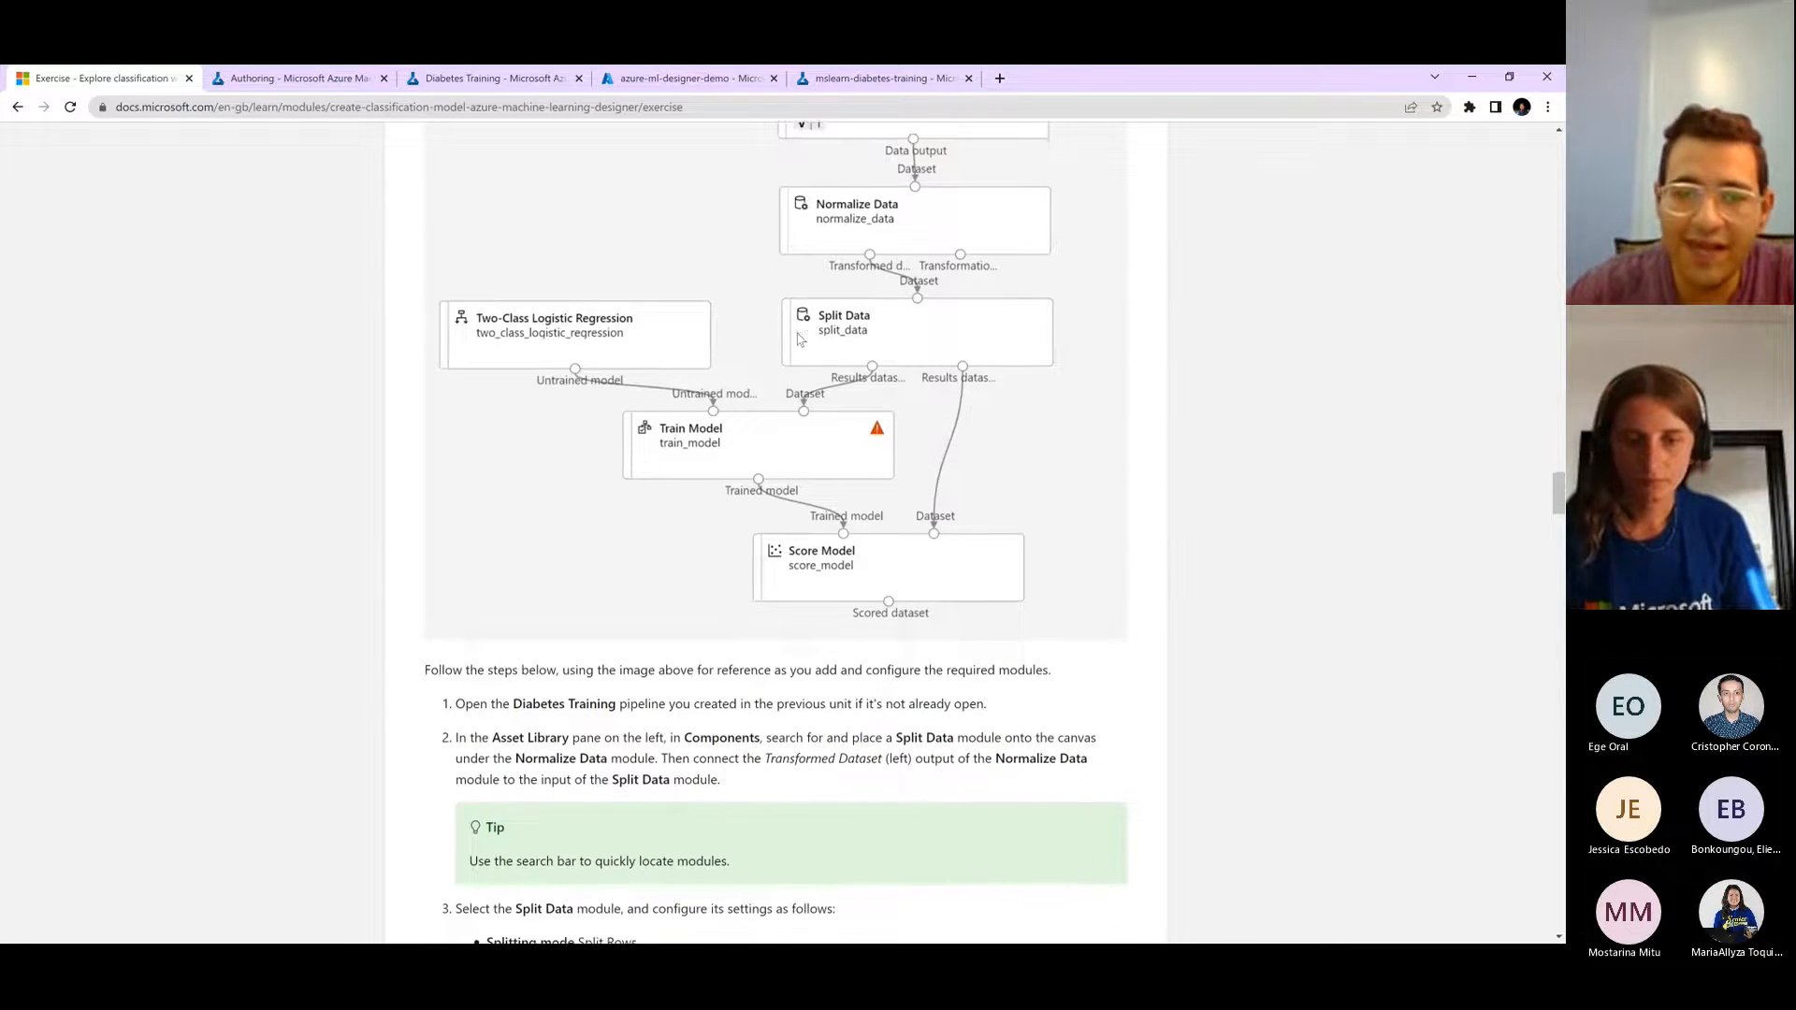
scroll(734, 274, up, 3)
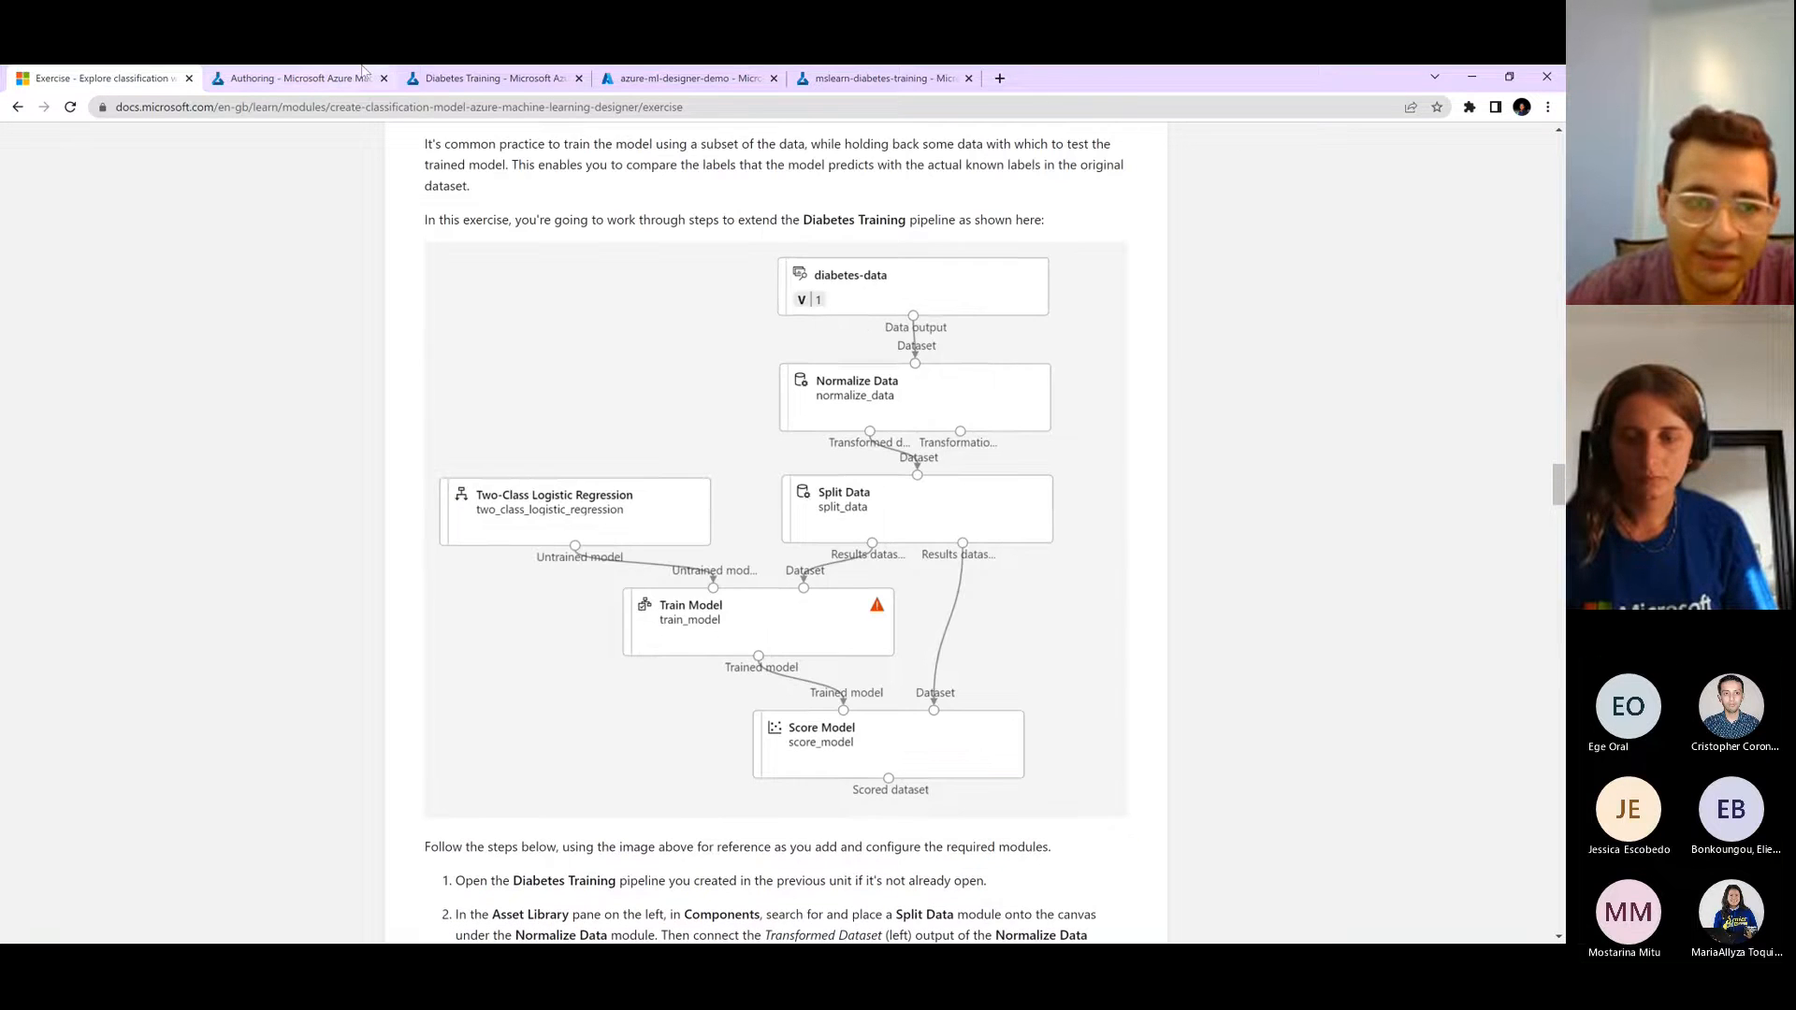
click(287, 74)
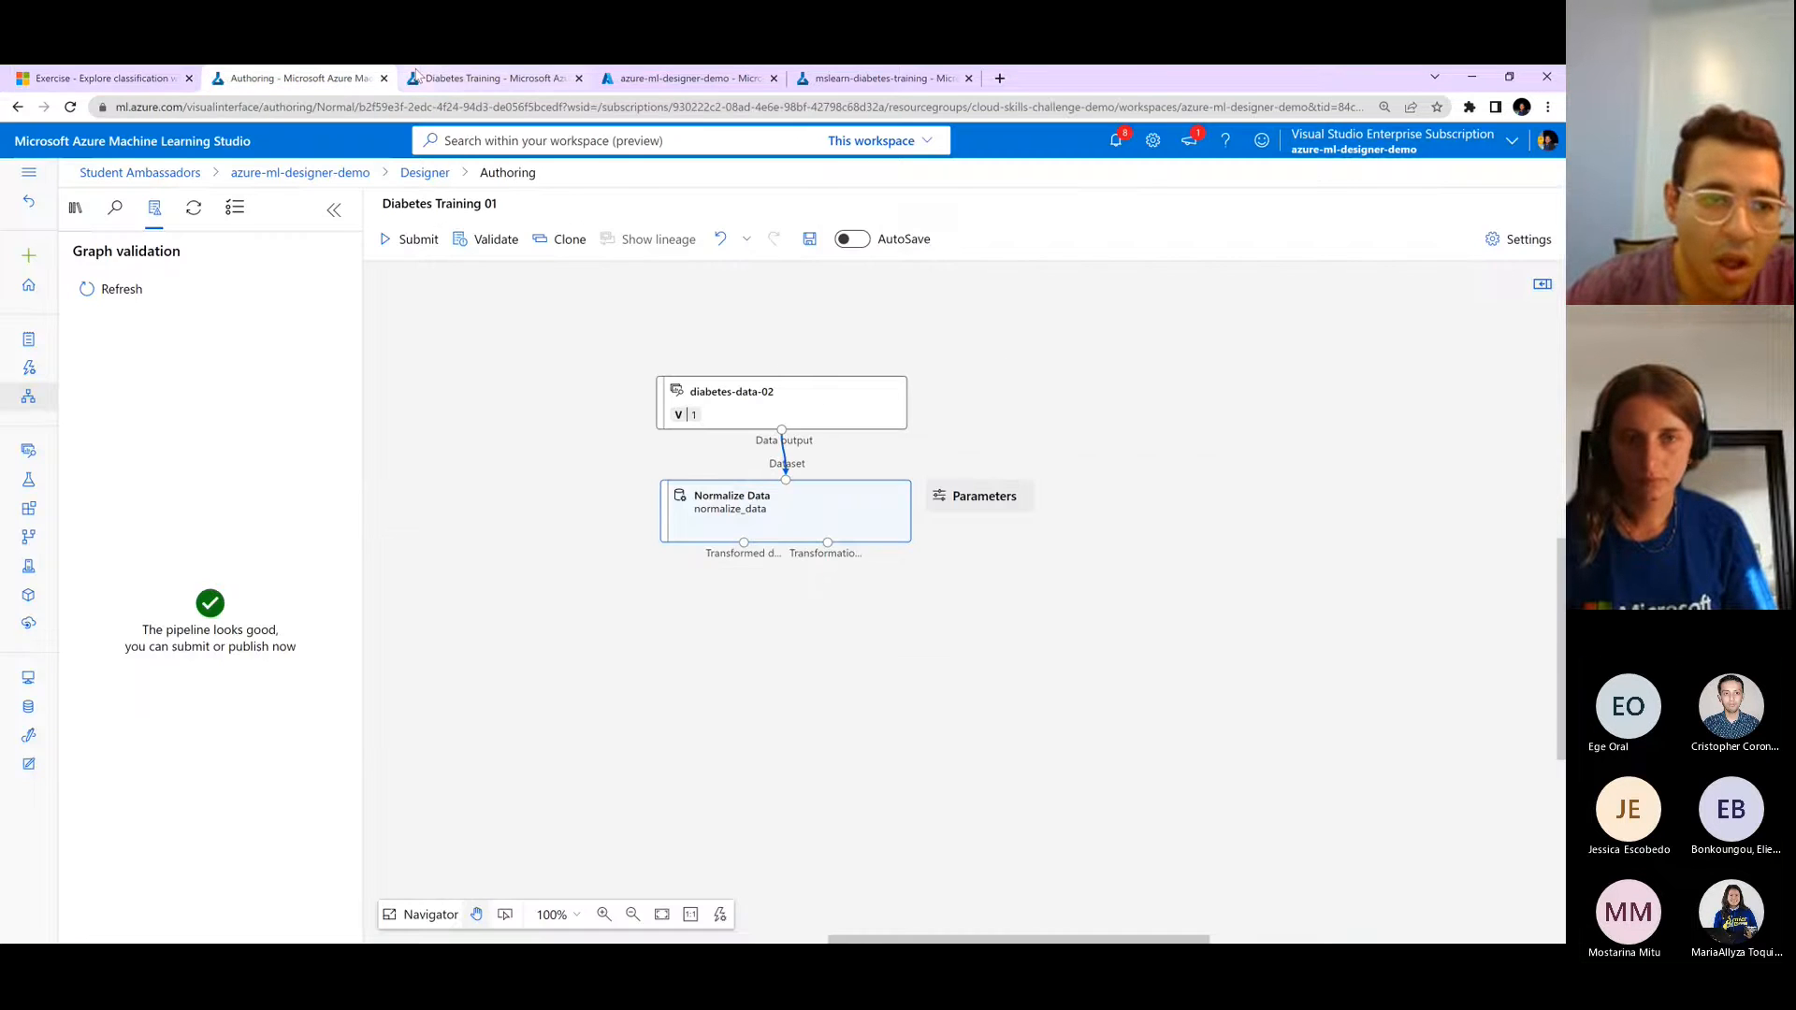
click(417, 74)
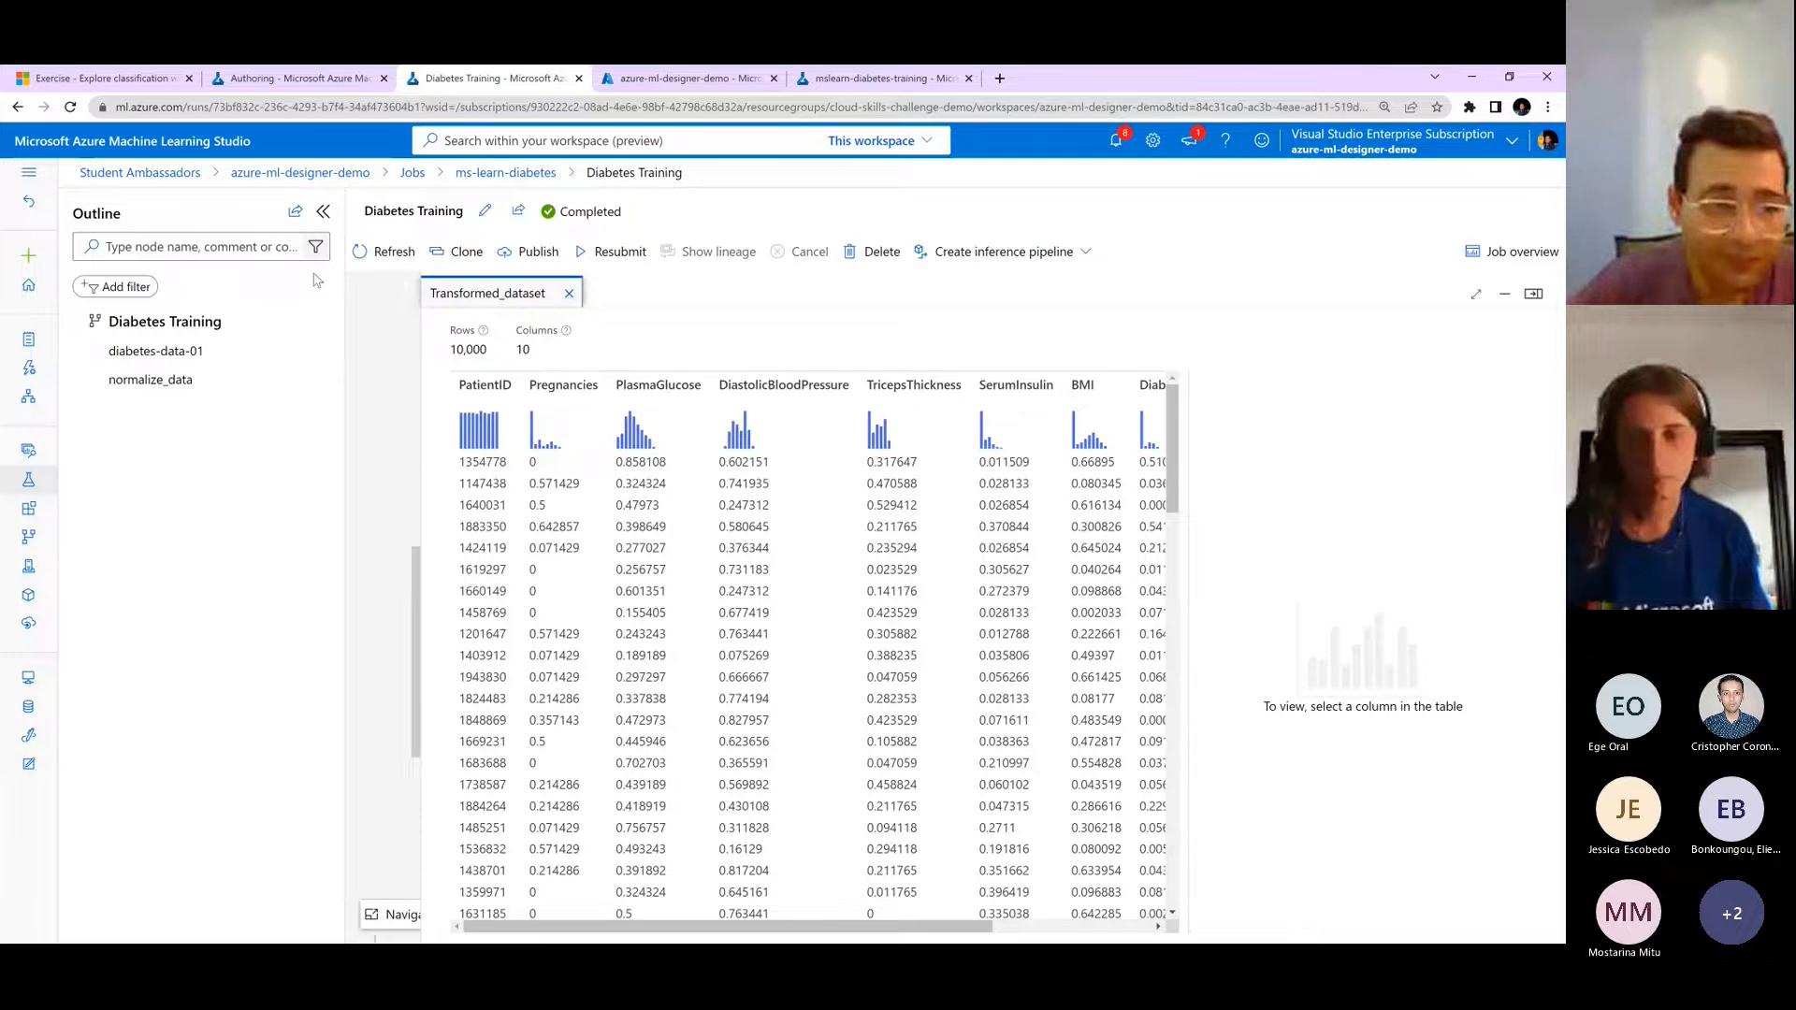
- Find the Split Data component in the draft's asset library, place it below Normalize Data and connect the Transformed dataset output to it
click(302, 79)
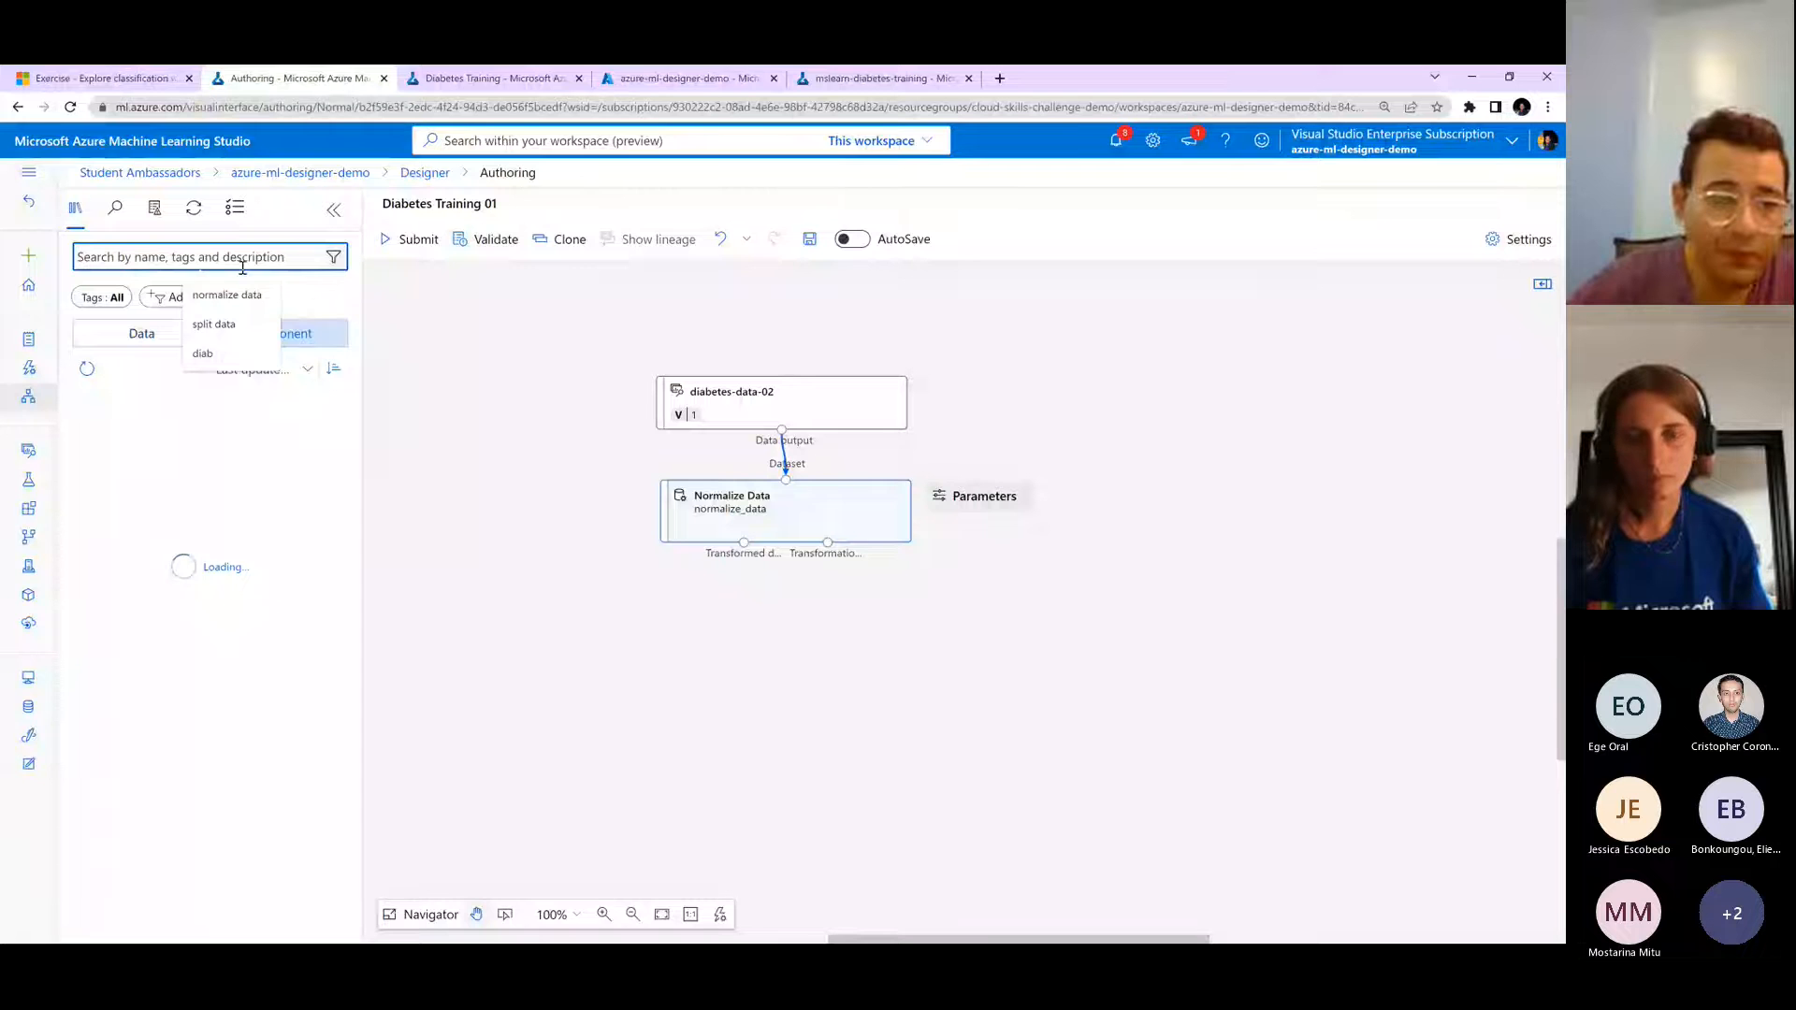
click(245, 323)
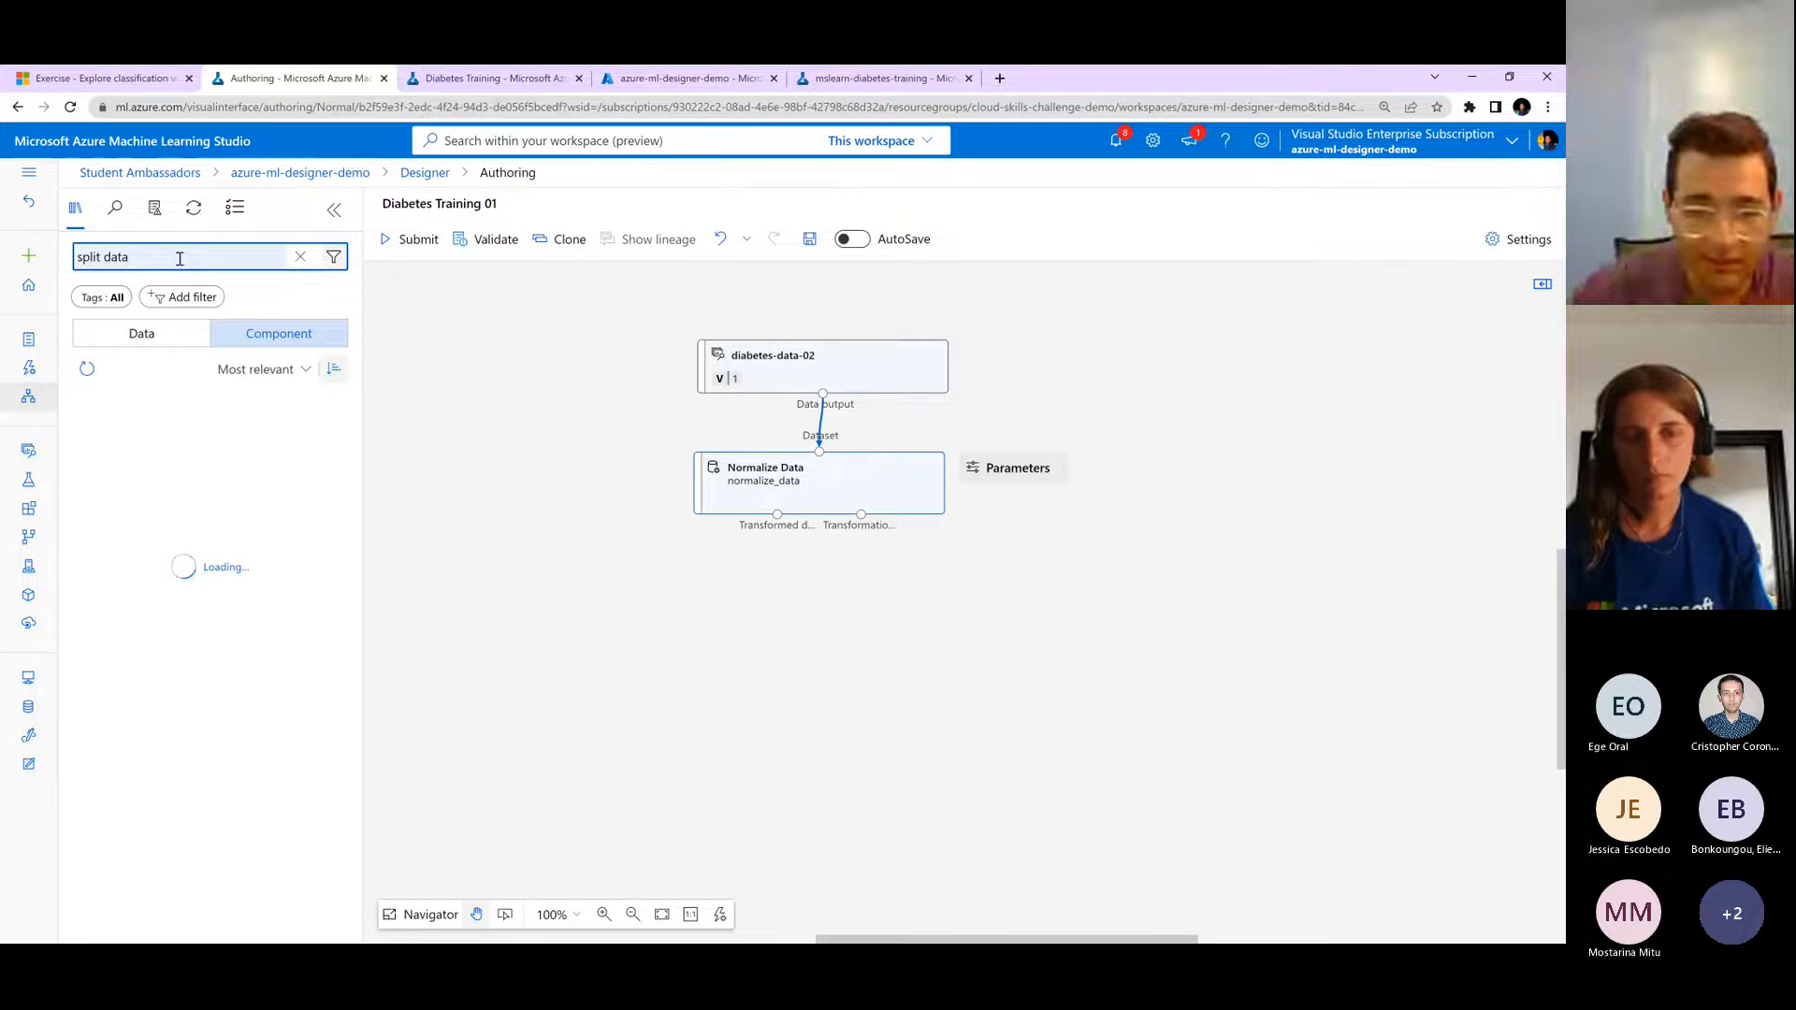
drag(120, 414, 918, 623)
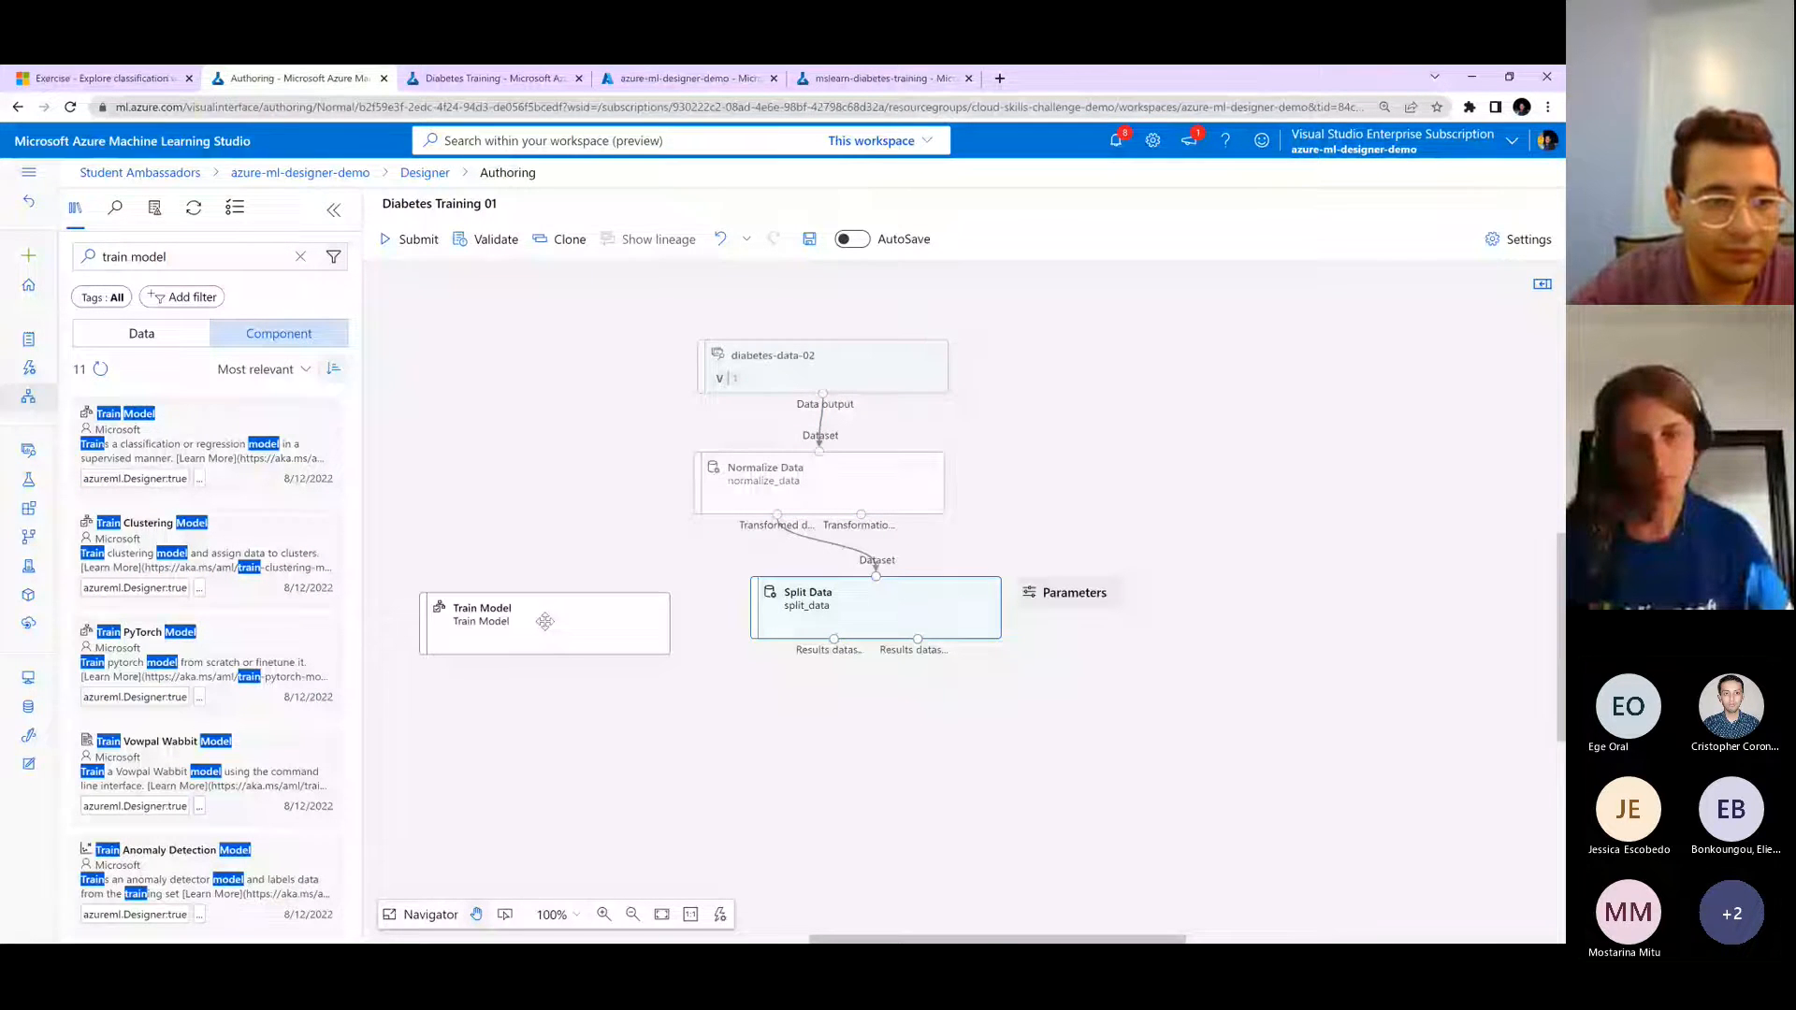
- Place the Train Model component on the canvas below Split Data
drag(545, 621, 570, 608)
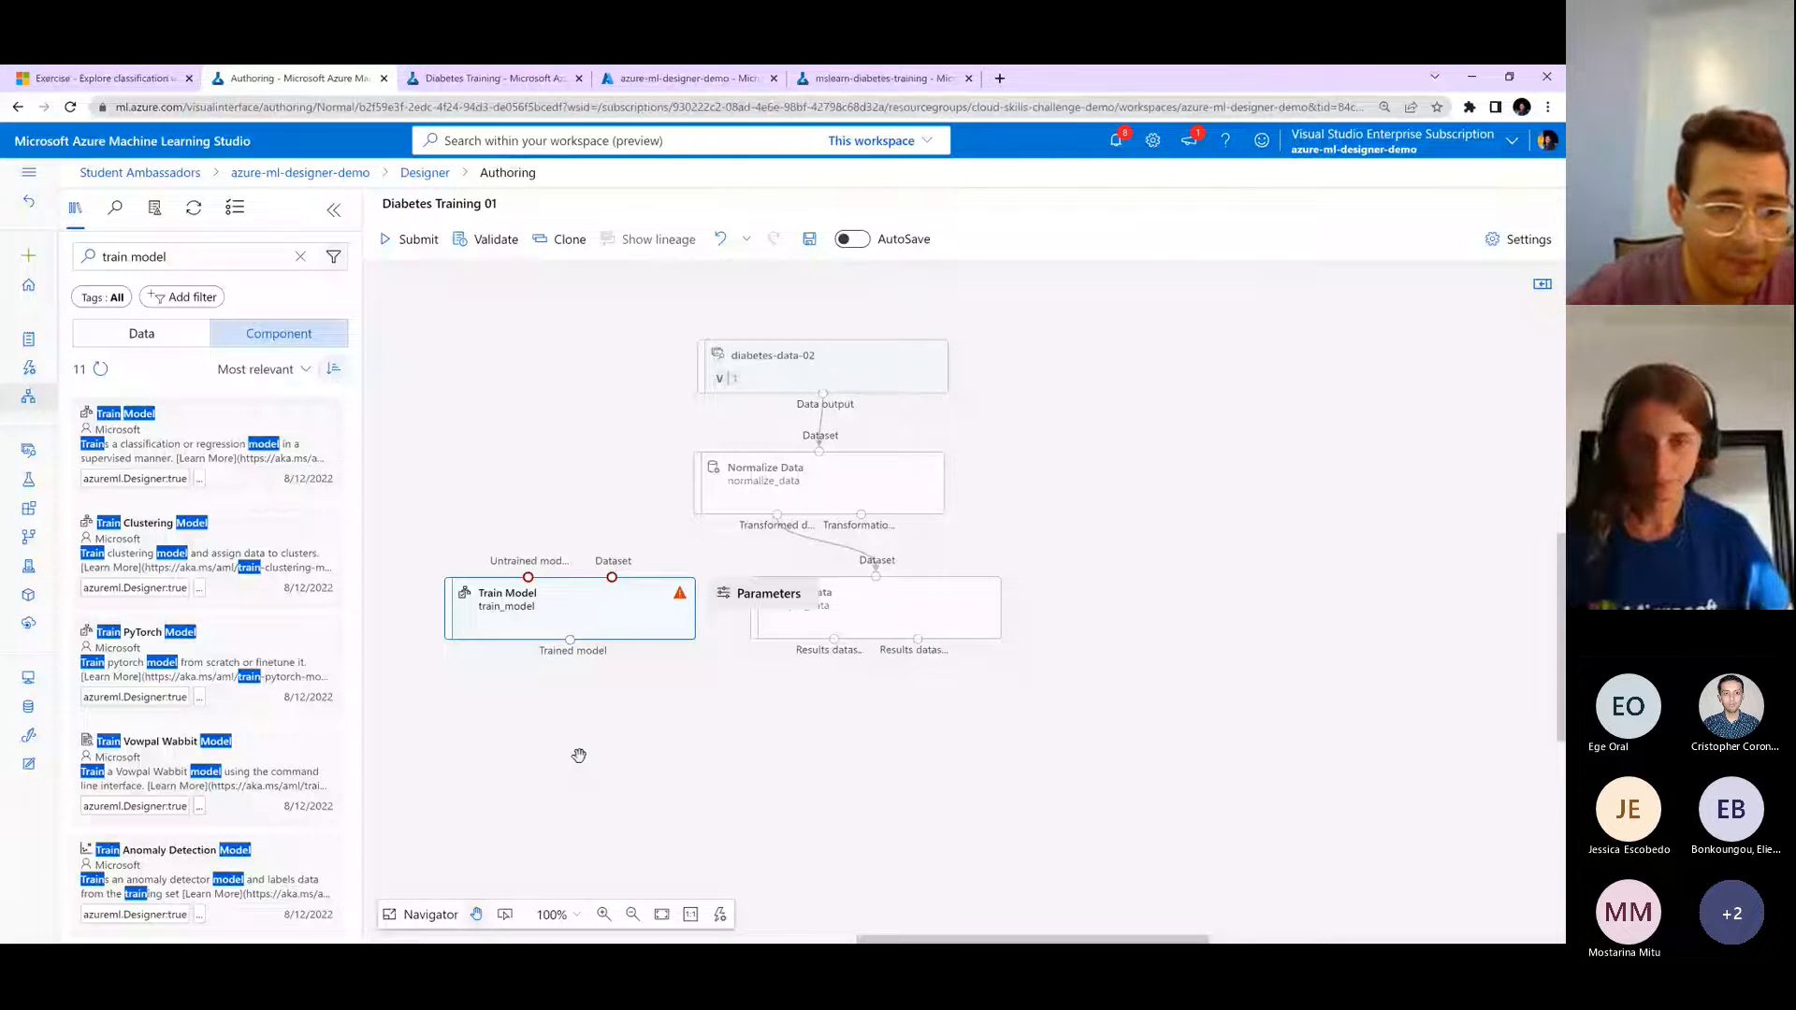
drag(570, 608, 601, 759)
- Add Two-Class Logistic Regression beside Split Data, connecting it to Train Model's Untrained model input and Split Data's Results dataset1 to its Dataset input
triple_click(194, 256)
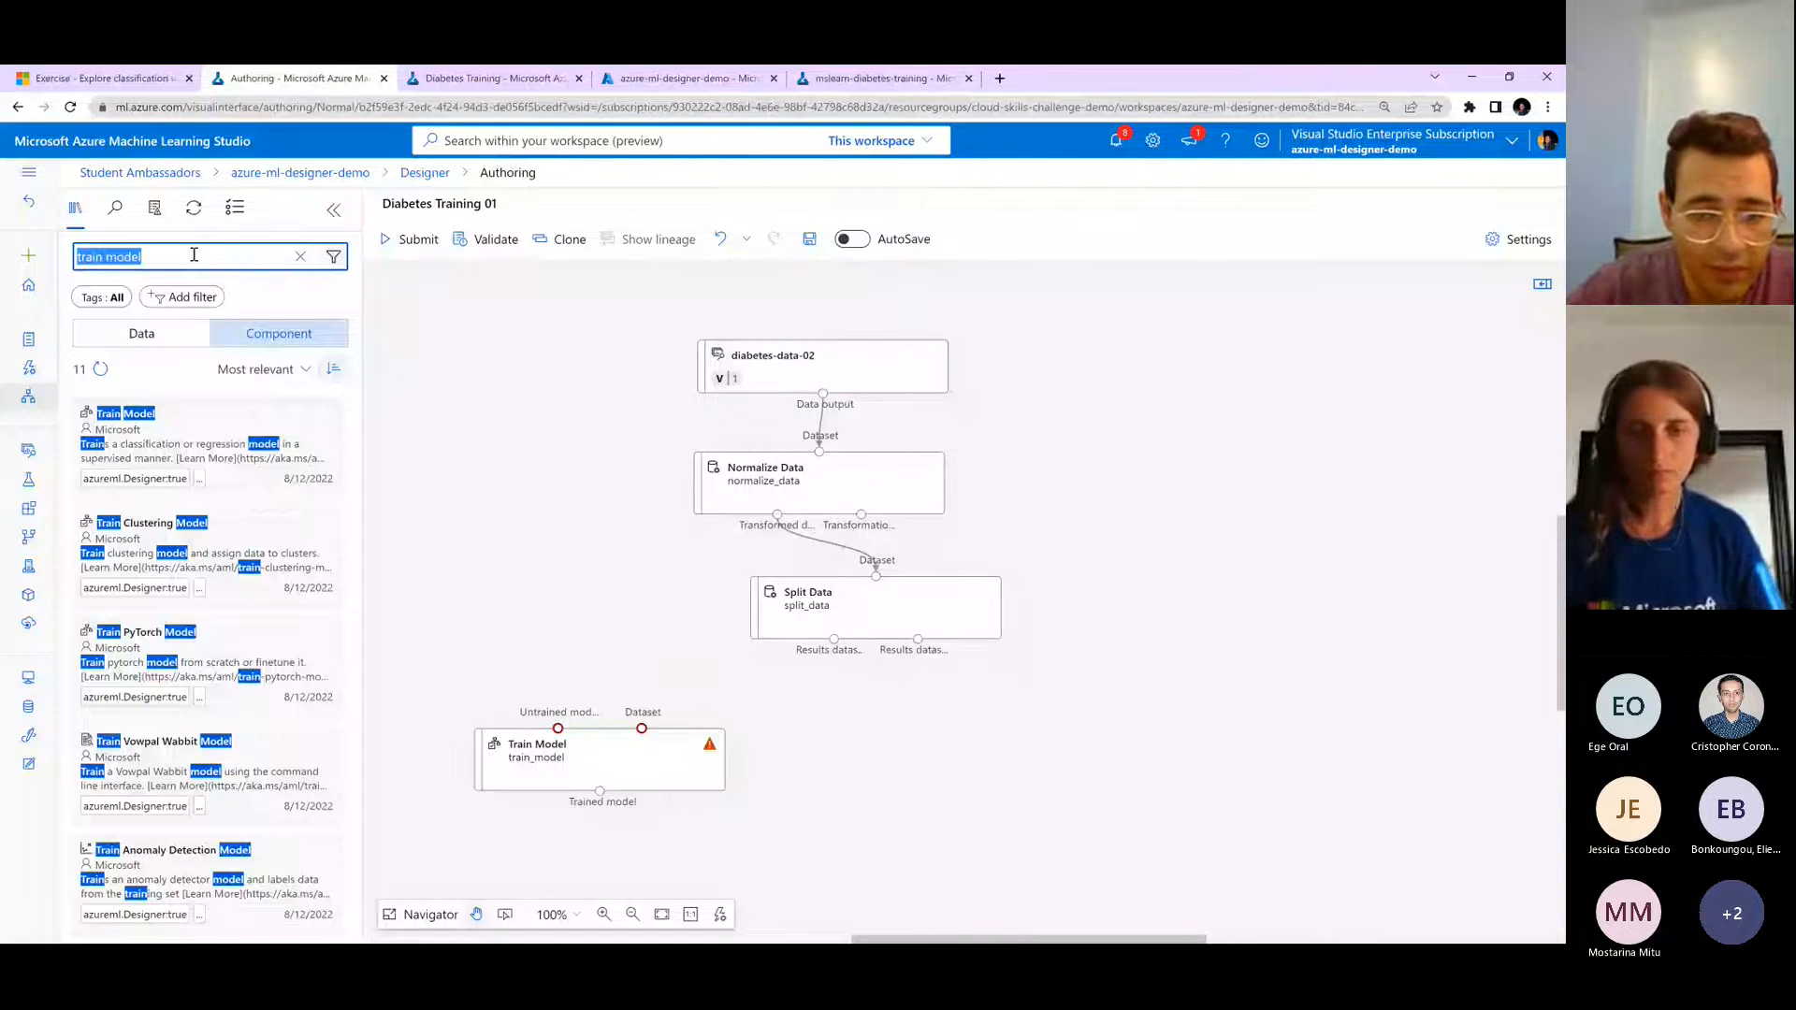
text(two class)
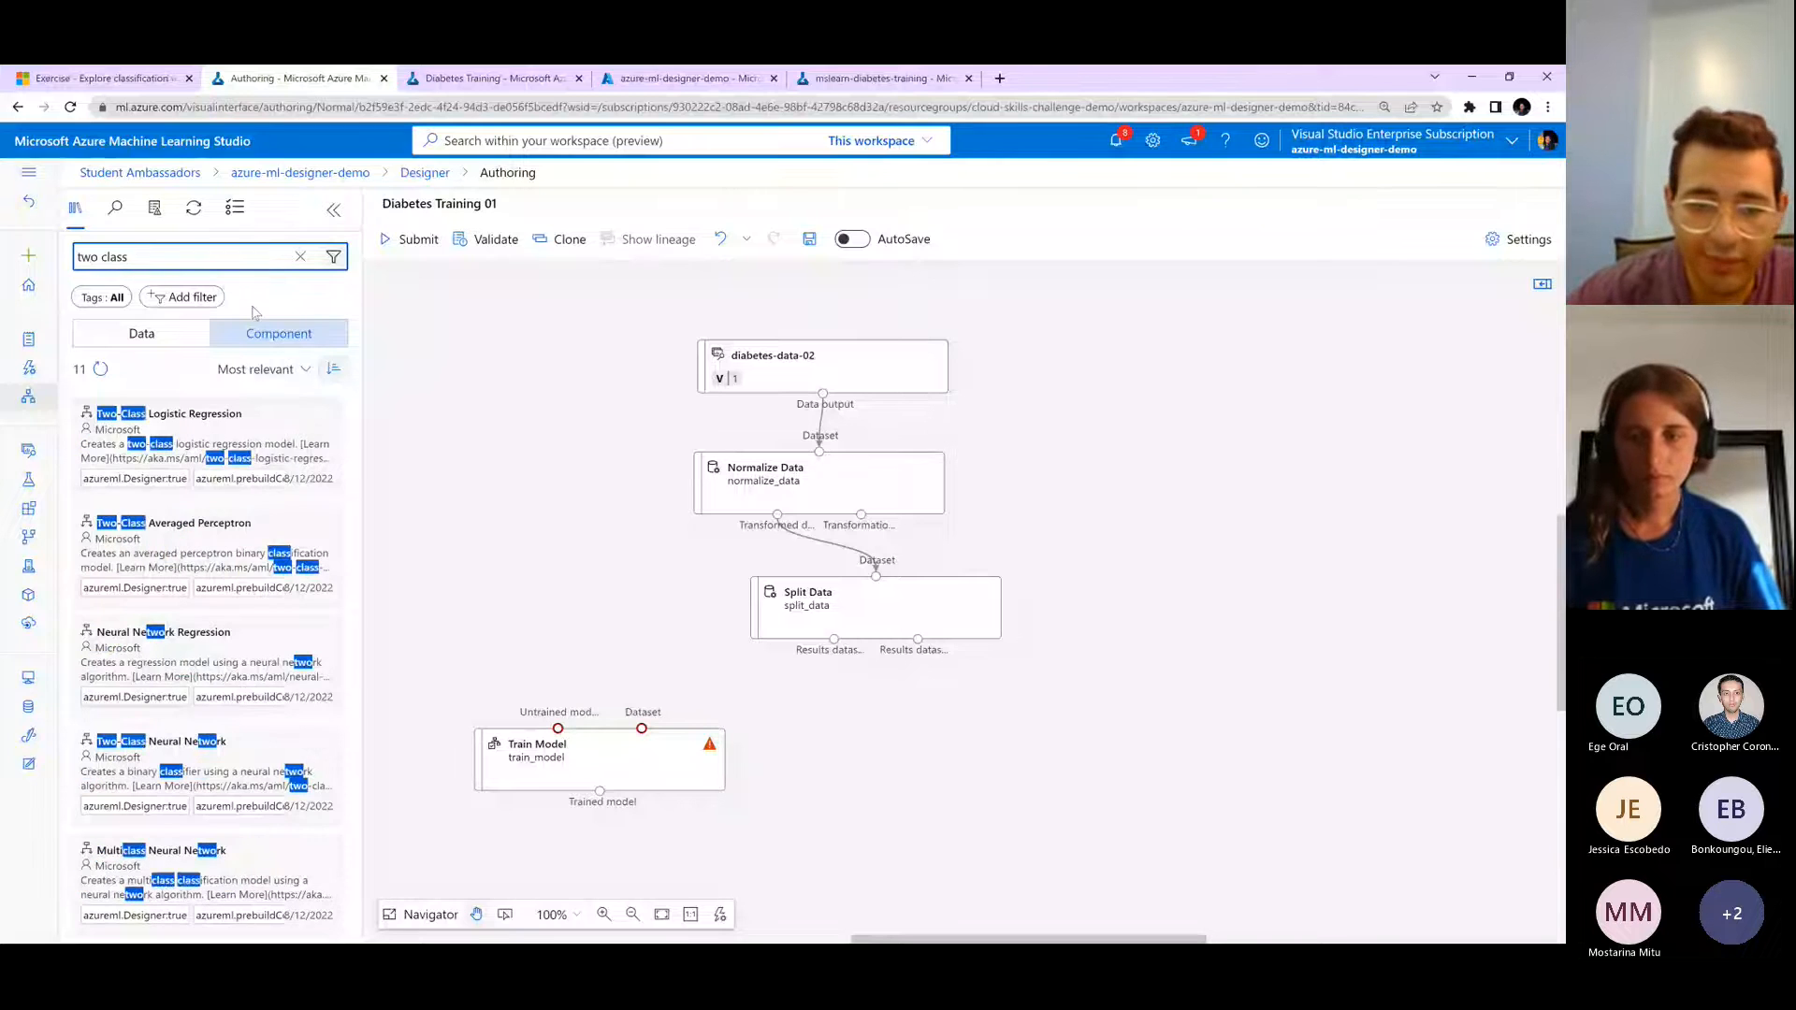
drag(168, 413, 550, 731)
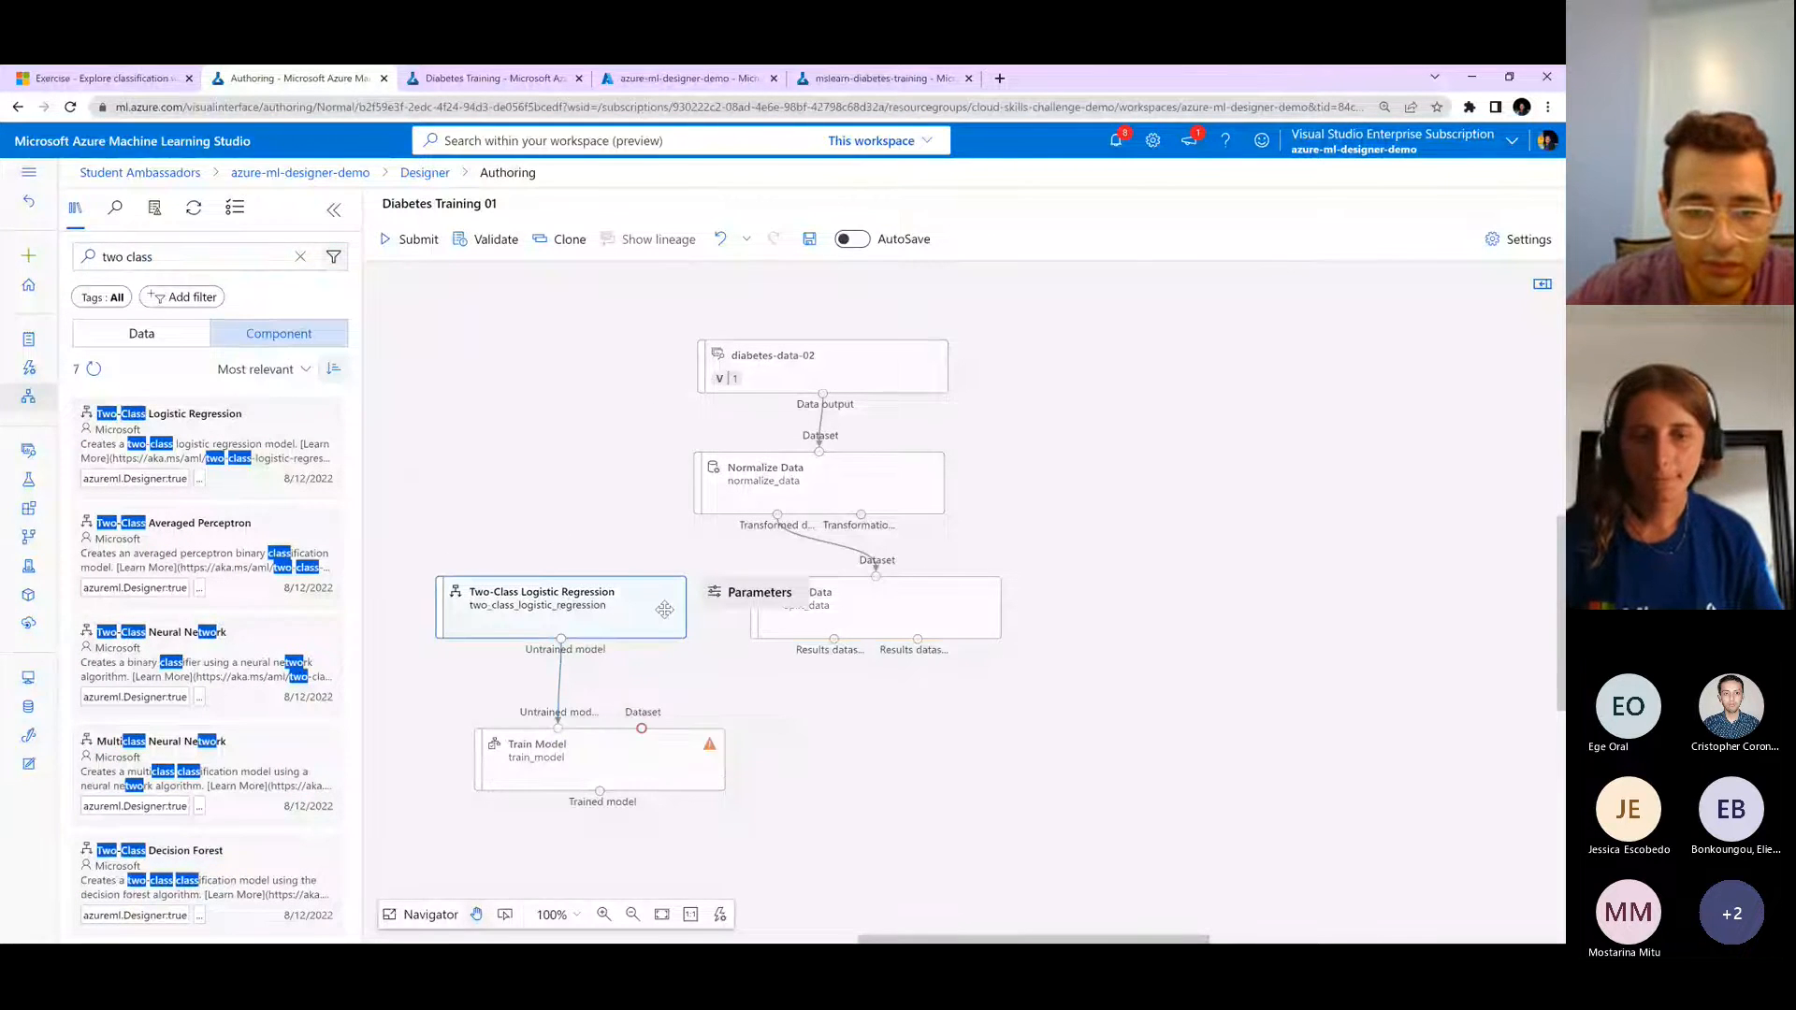
drag(663, 610, 782, 772)
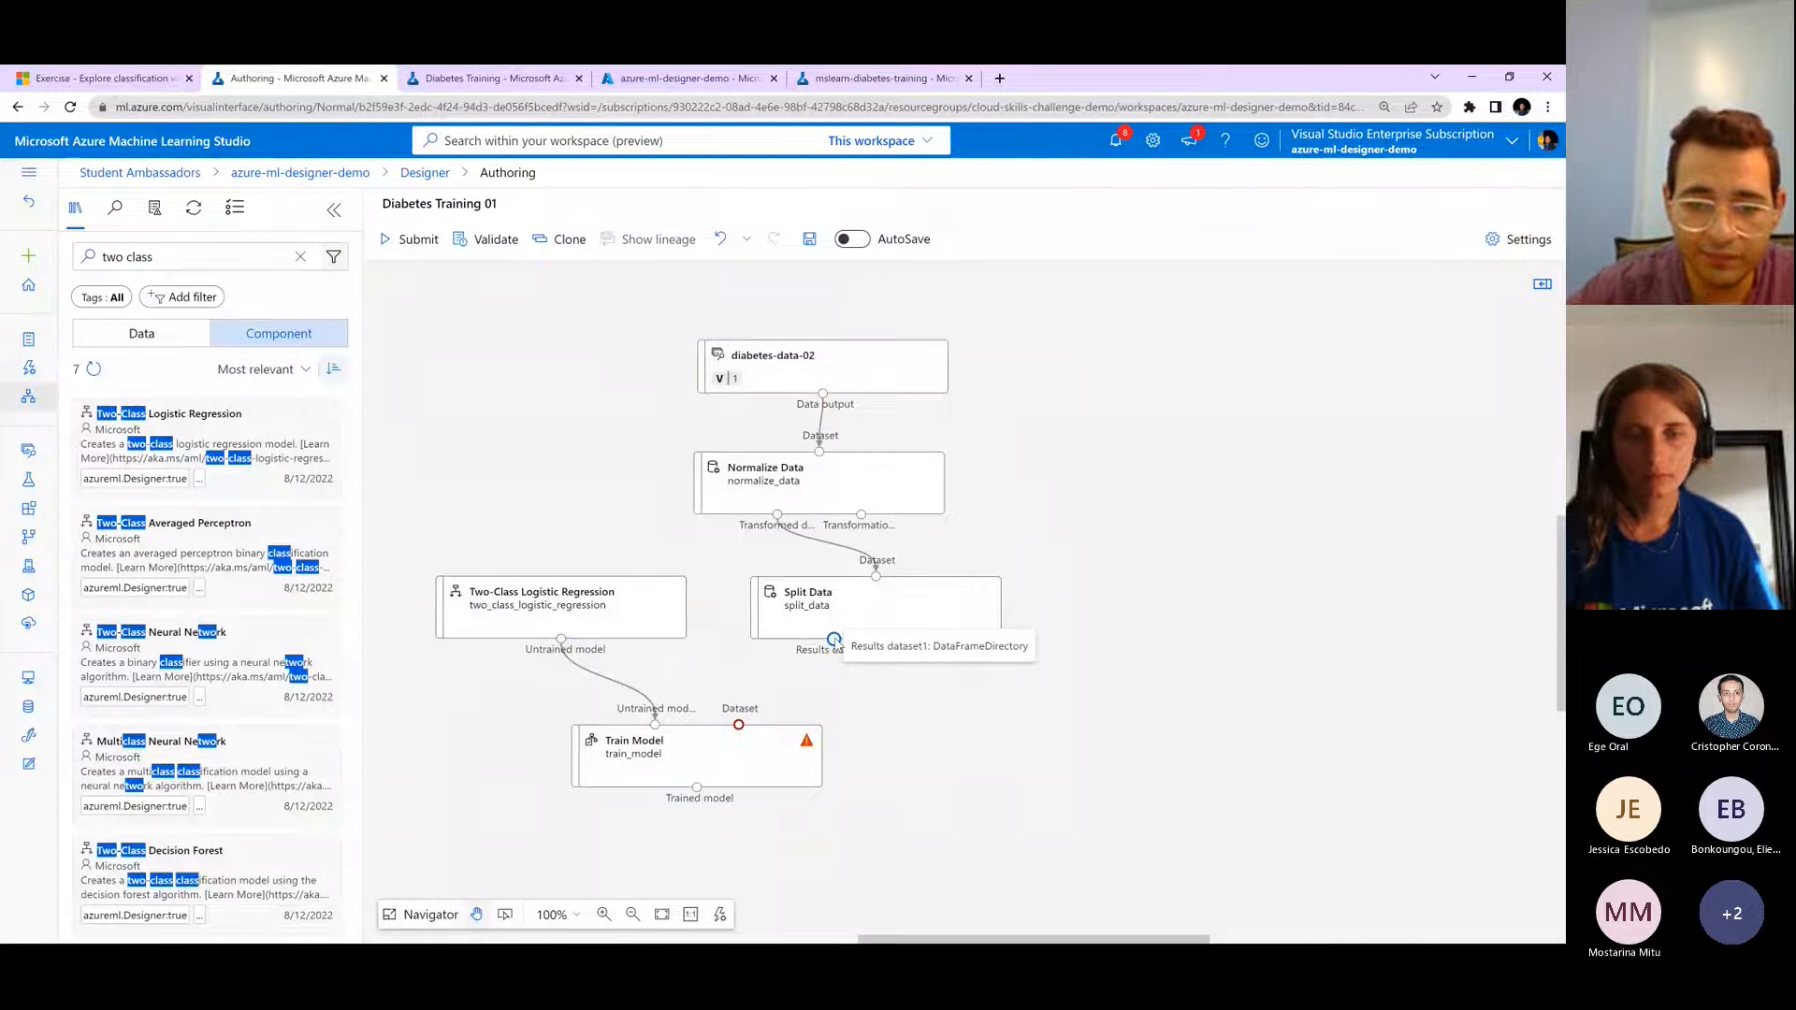
drag(835, 641, 740, 724)
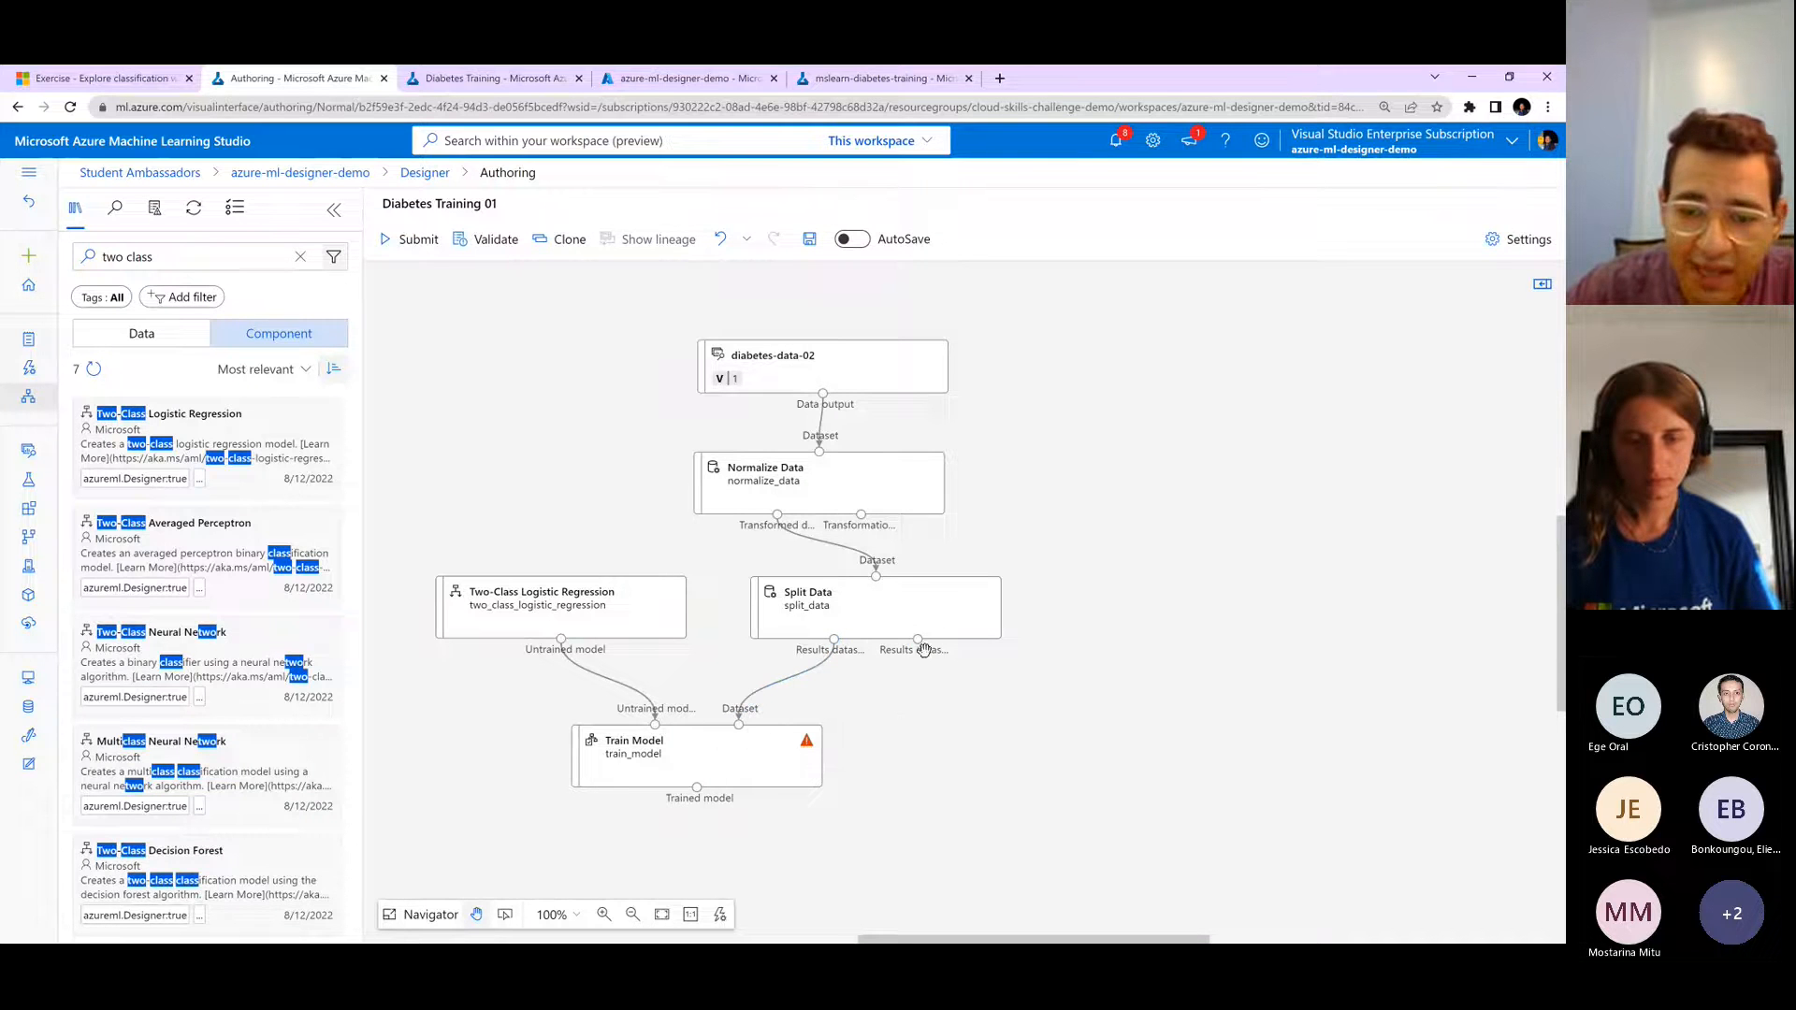
- Find the Evaluate Model component in the asset library and place it below and beside Train Model
click(211, 260)
key(ctrl+a)
text(eva)
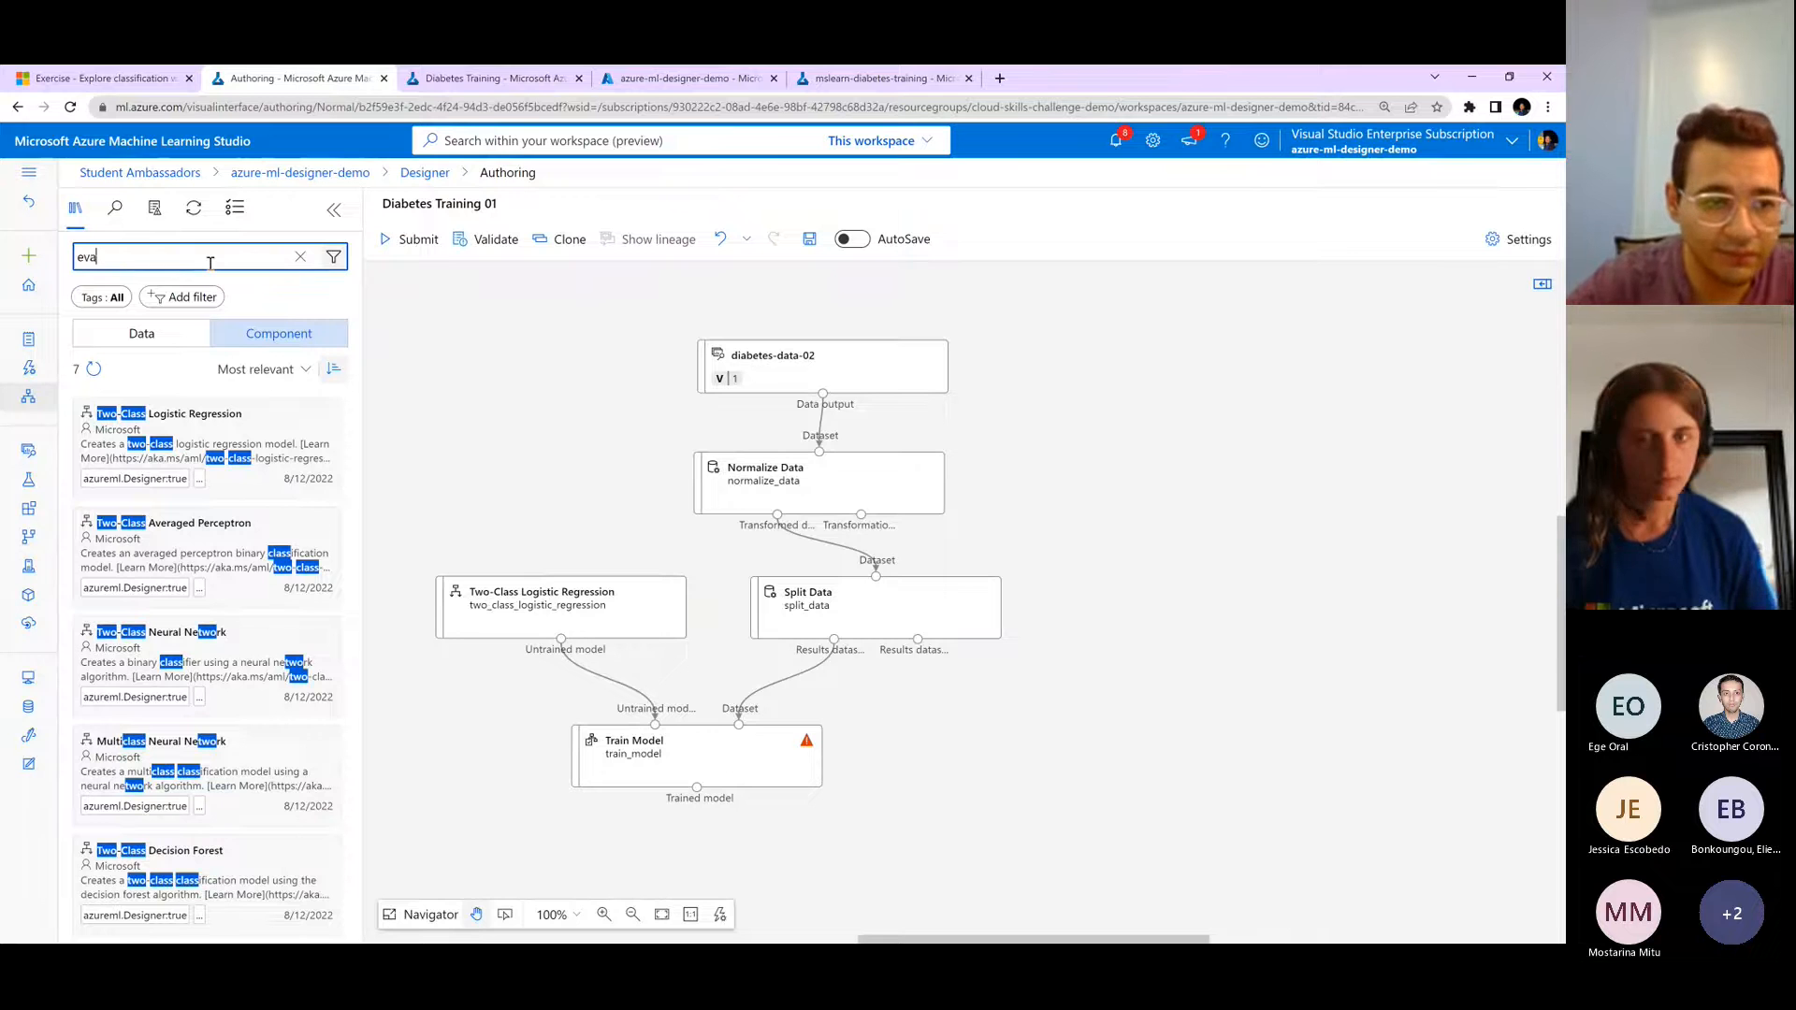
text(luate model)
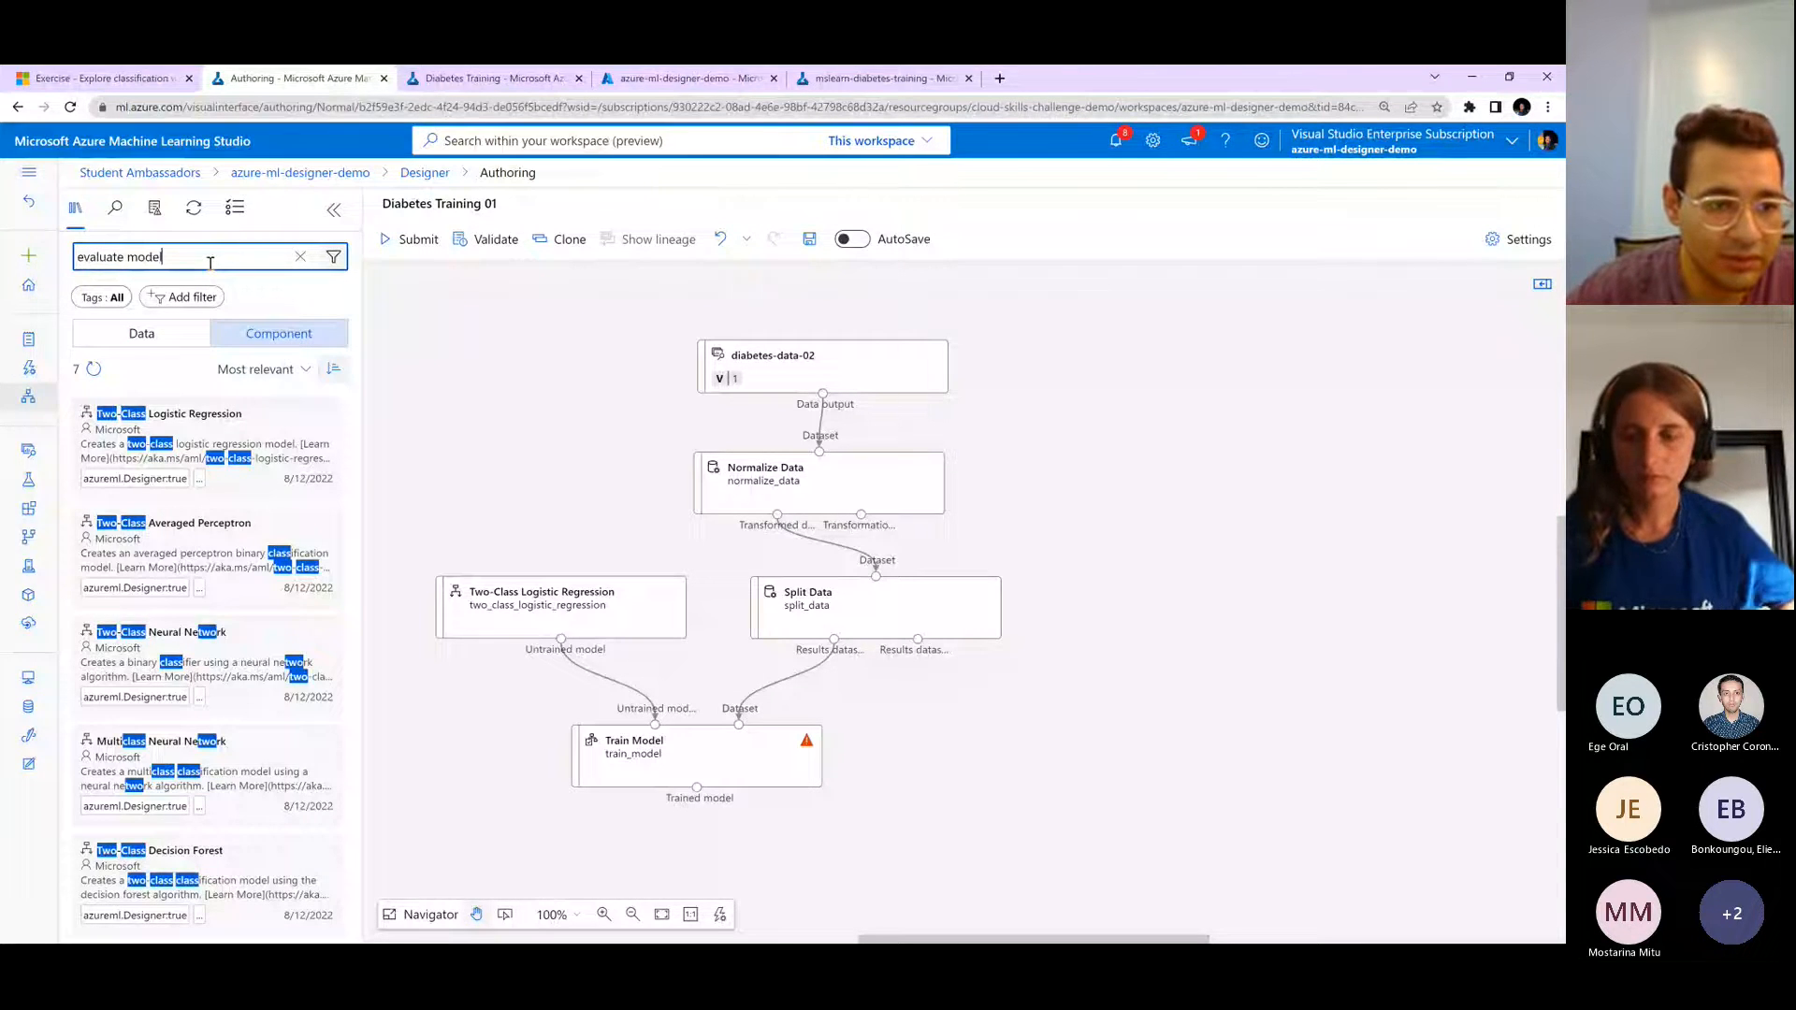
drag(207, 449, 1040, 871)
mouse_move(918, 639)
mouse_down()
mouse_move(916, 777)
mouse_move(938, 801)
mouse_move(923, 654)
mouse_up()
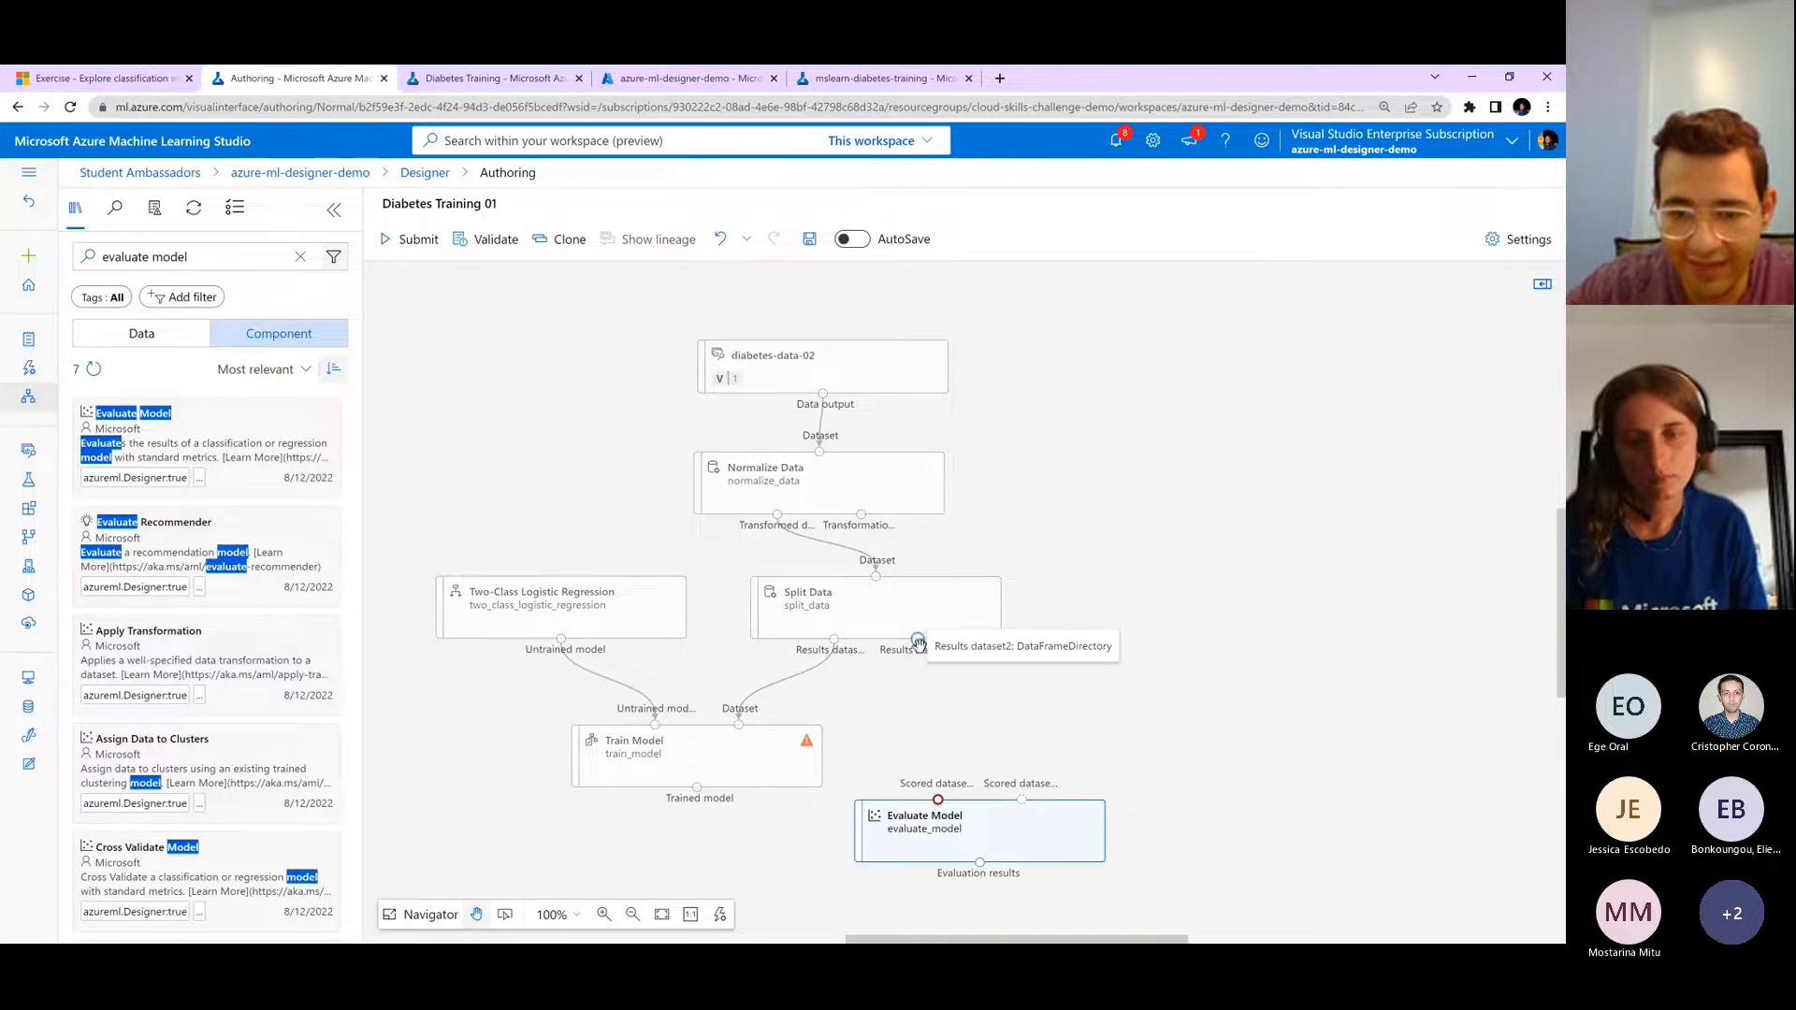
drag(918, 640, 938, 800)
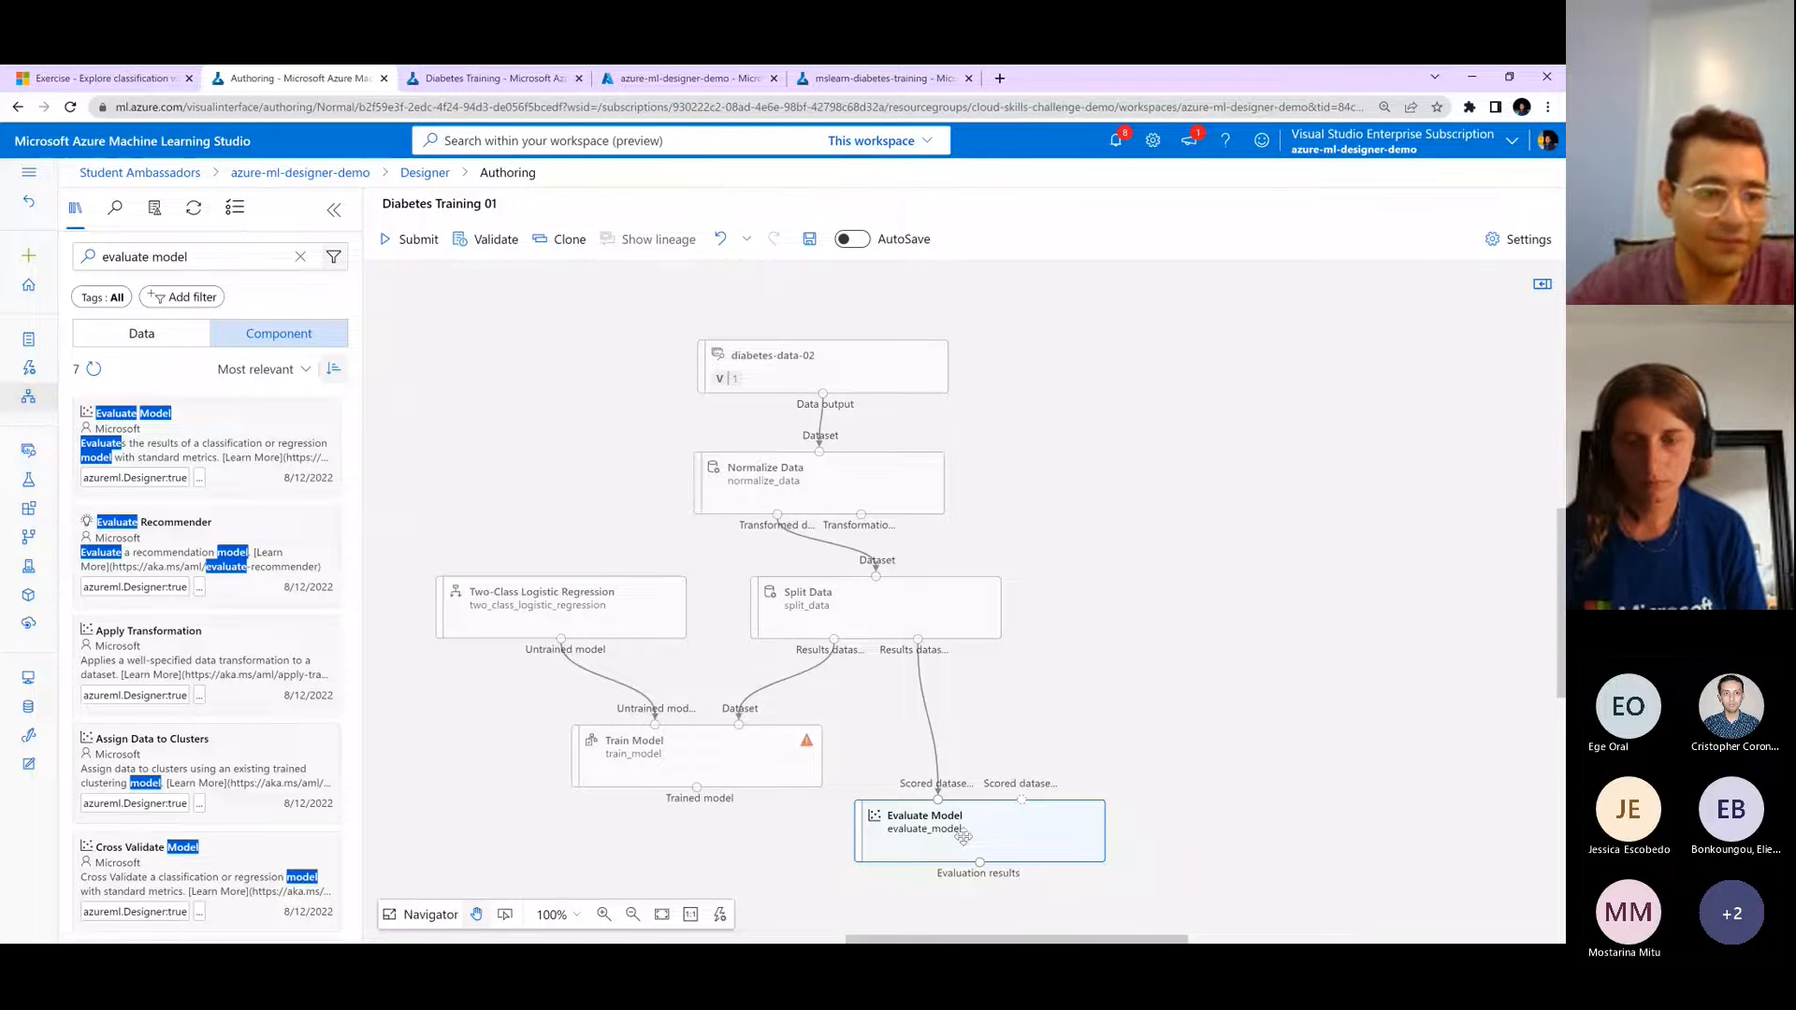
right_click(929, 708)
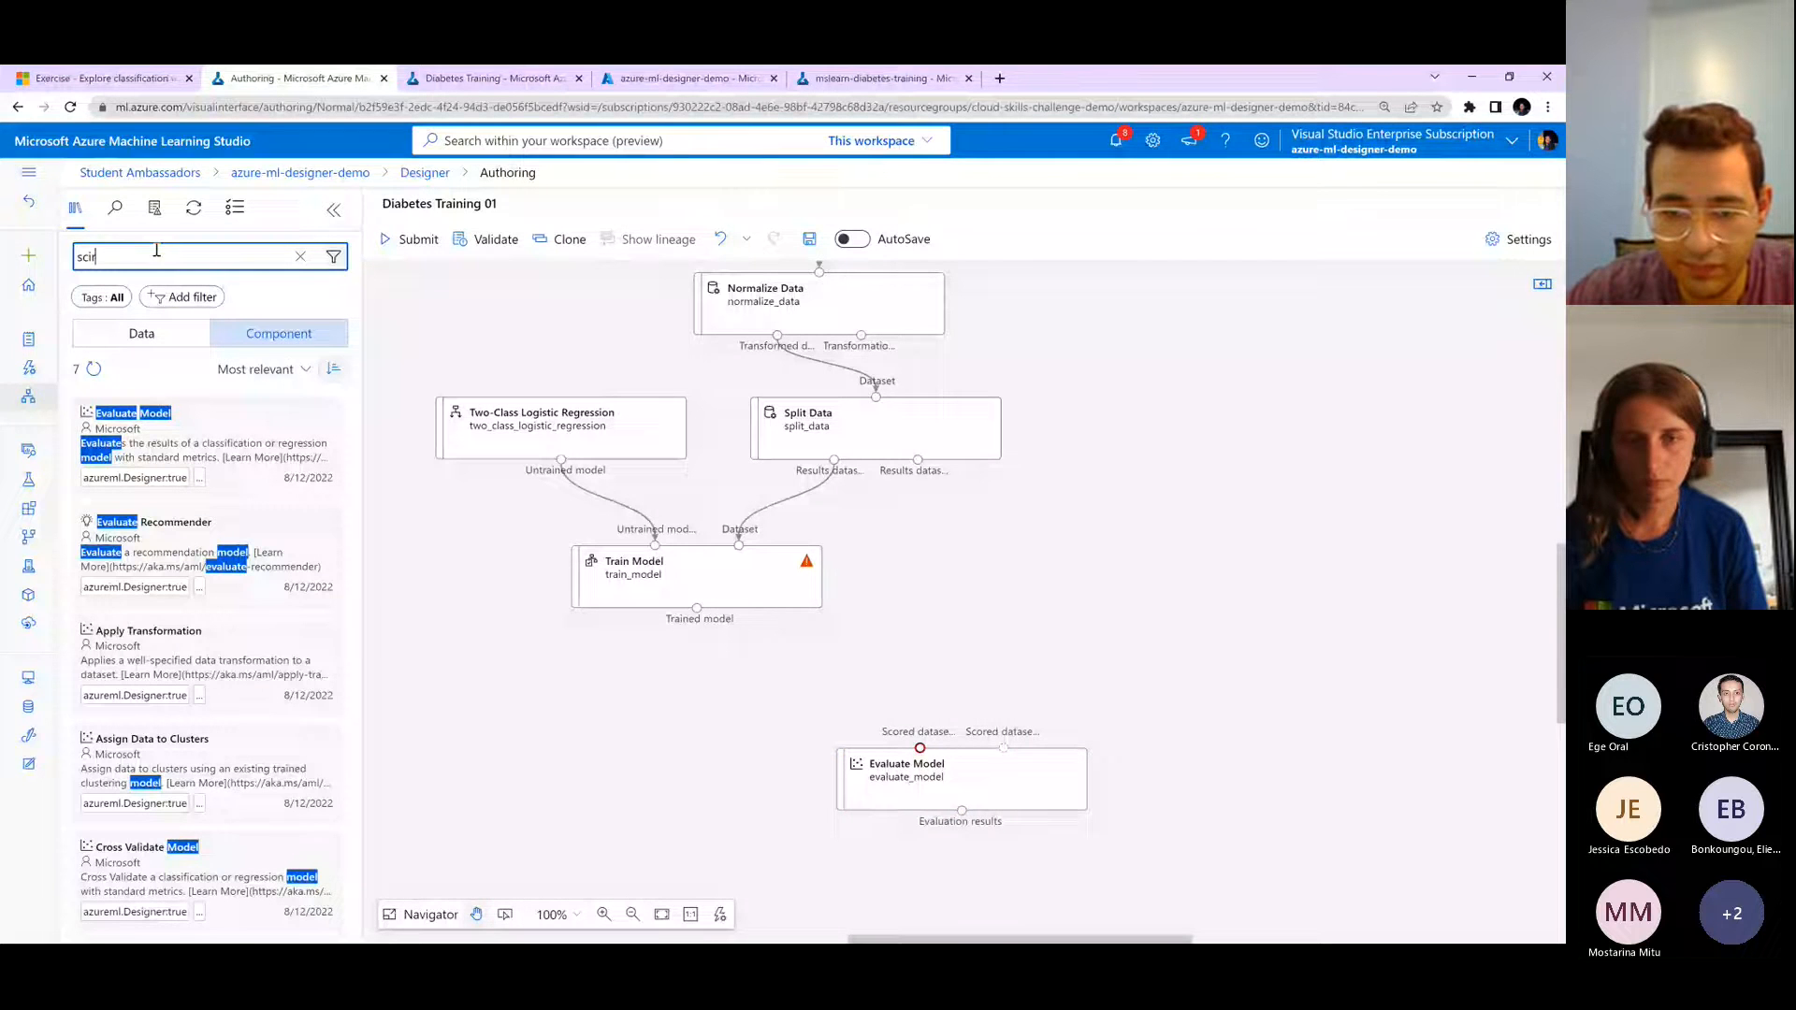
- Add Score Model above Evaluate Model, connecting Train Model's output to its Trained model input and Split Data's Results dataset2 to its Dataset input
key(BackSpace)
key(BackSpace)
text(ore model)
mouse_move(126, 413)
mouse_down()
mouse_move(973, 598)
mouse_move(926, 655)
mouse_up()
drag(697, 609, 933, 642)
drag(904, 678, 874, 717)
drag(918, 461, 981, 675)
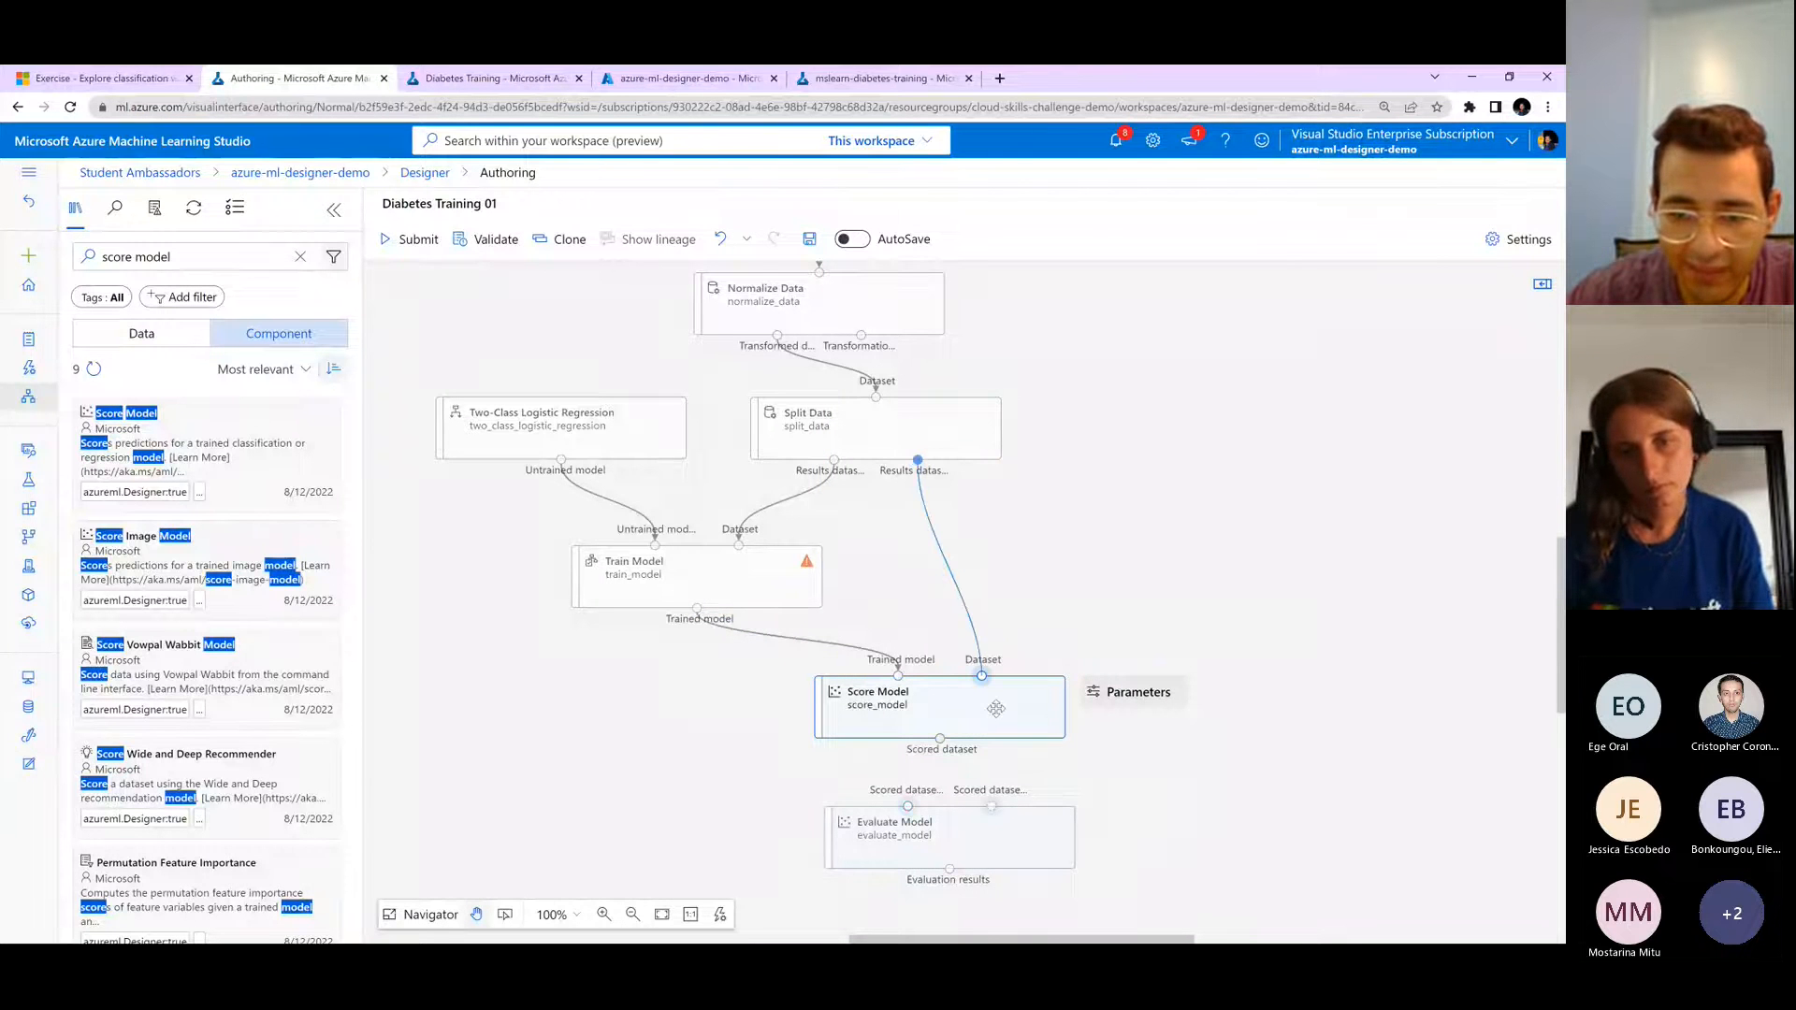
scroll(678, 767, down, 1)
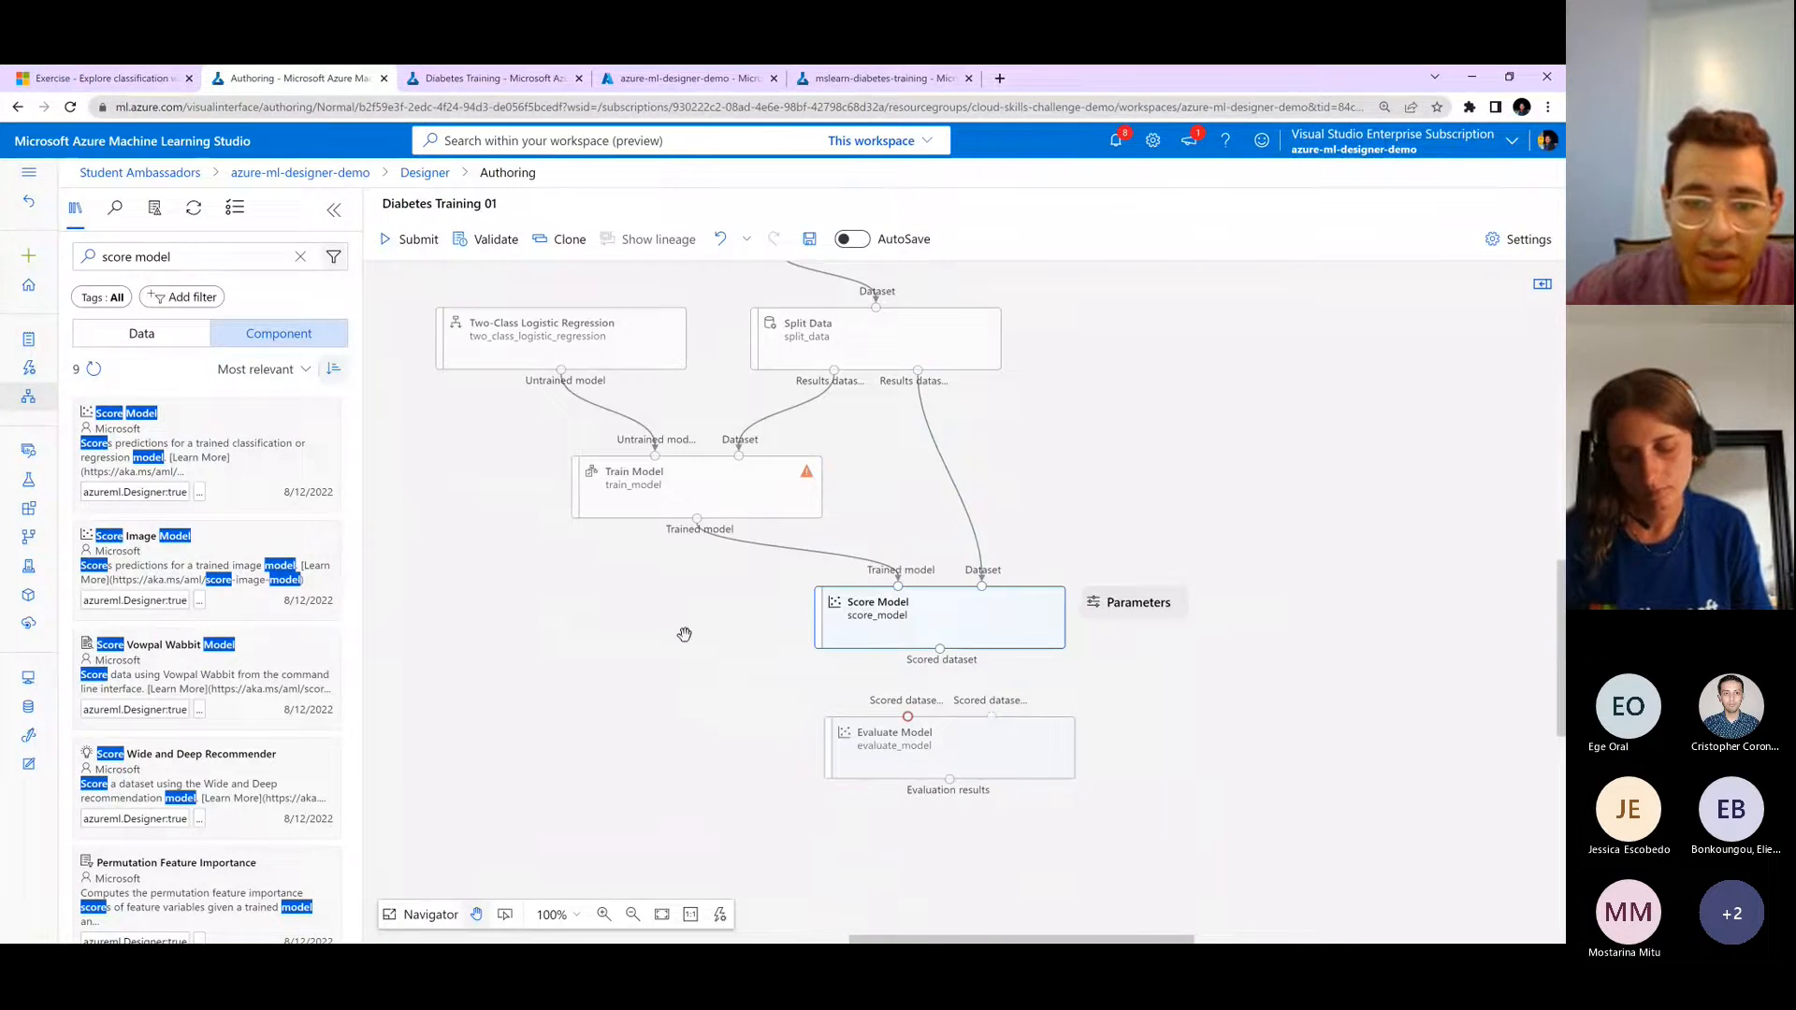
- Compare the draft with the exercise's pipeline diagram and read the instructions for configuring Split Data and the other training modules
click(81, 70)
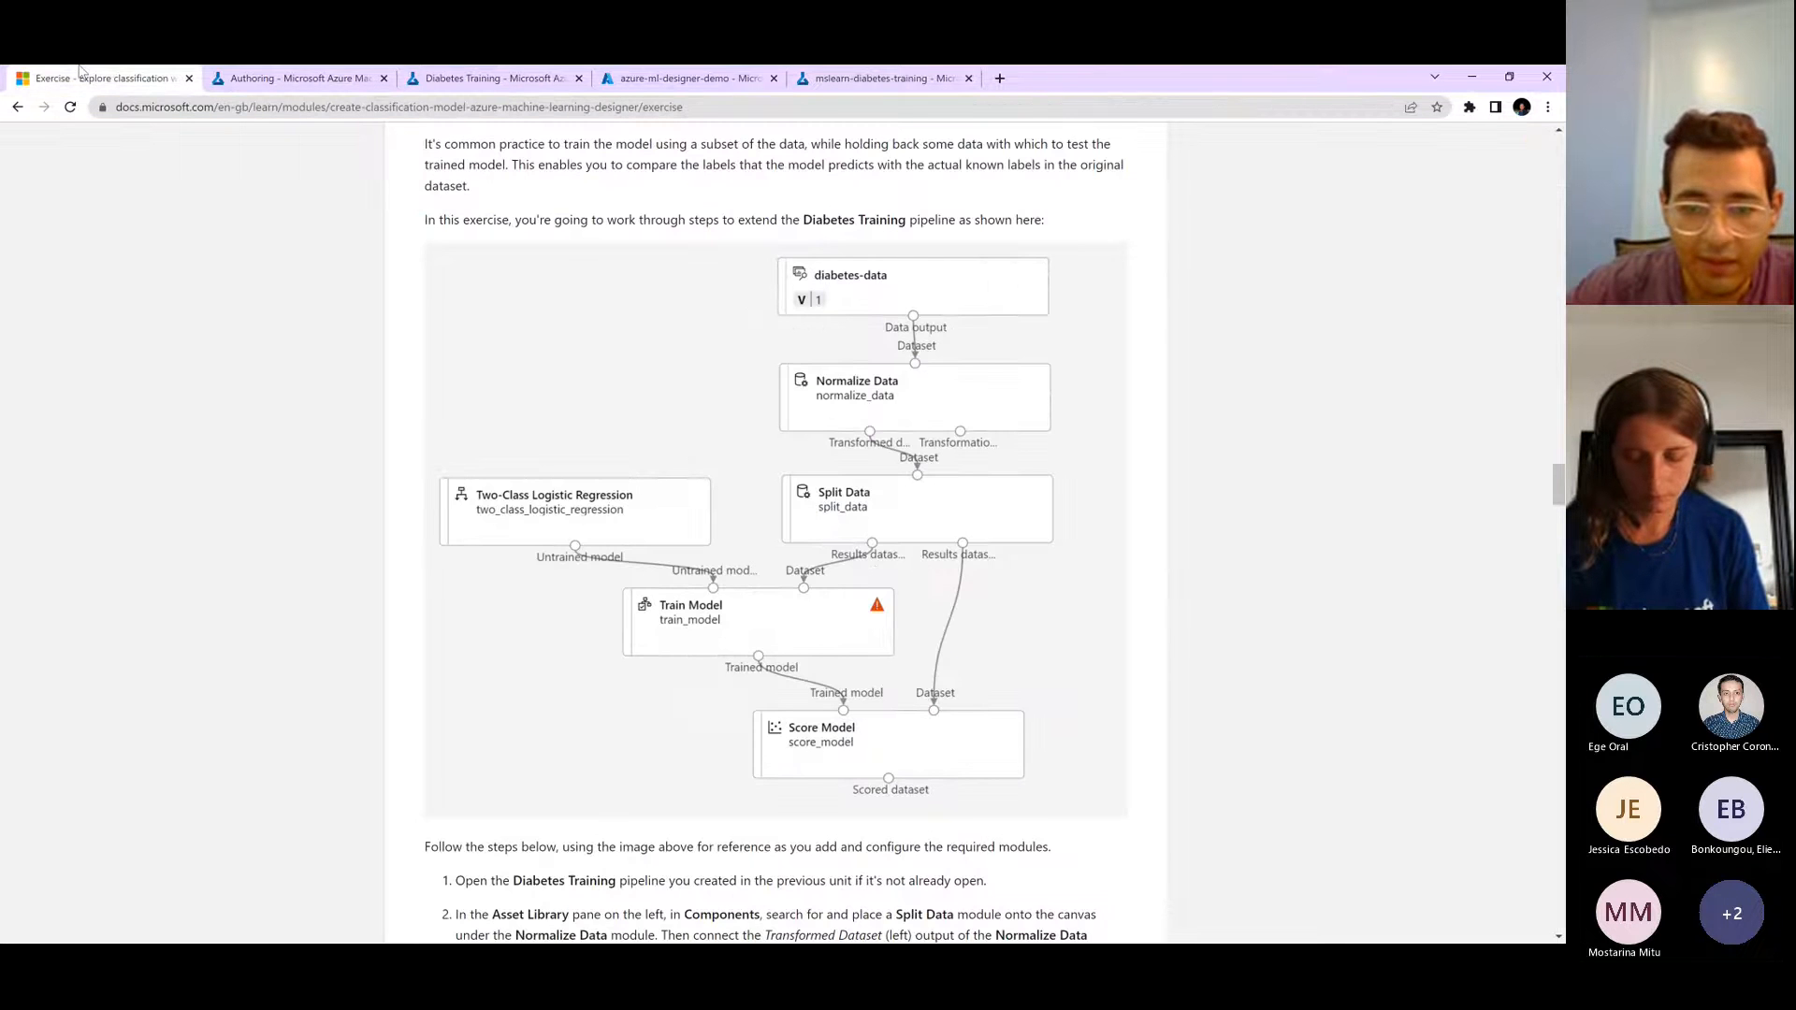
click(266, 84)
click(58, 73)
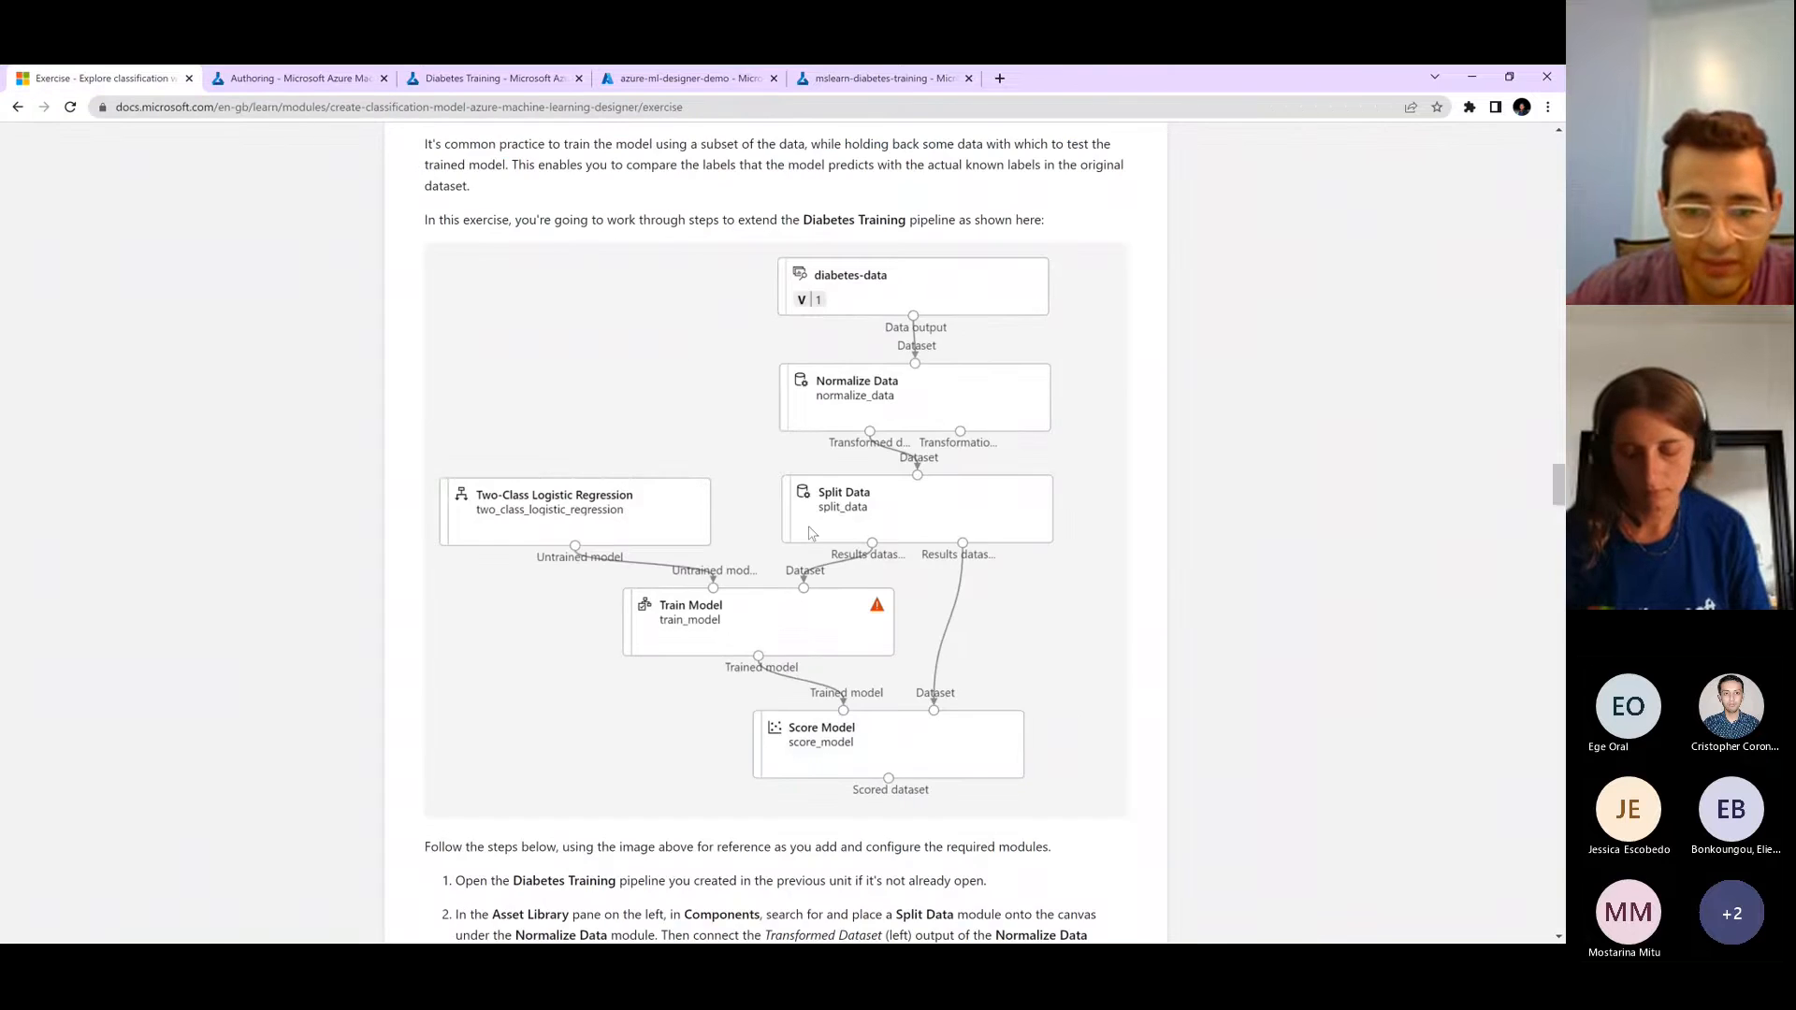
scroll(833, 518, down, 3)
scroll(833, 518, down, 4)
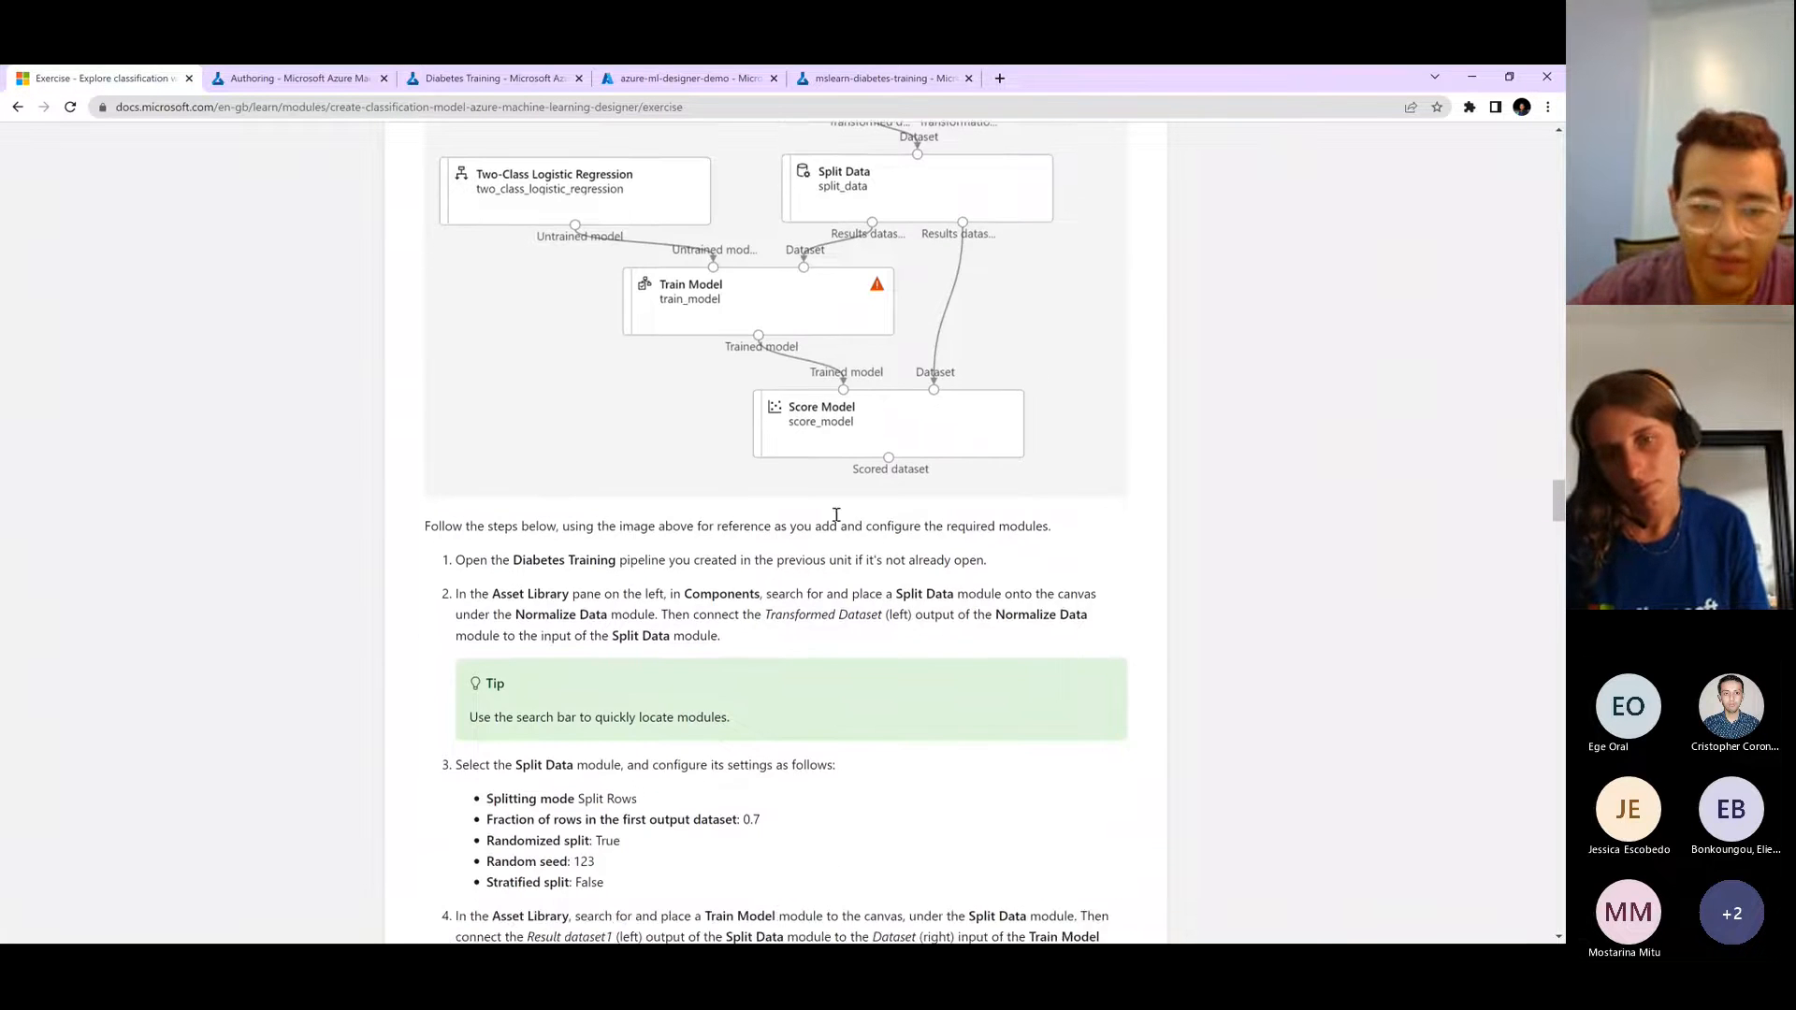
scroll(841, 515, up, 2)
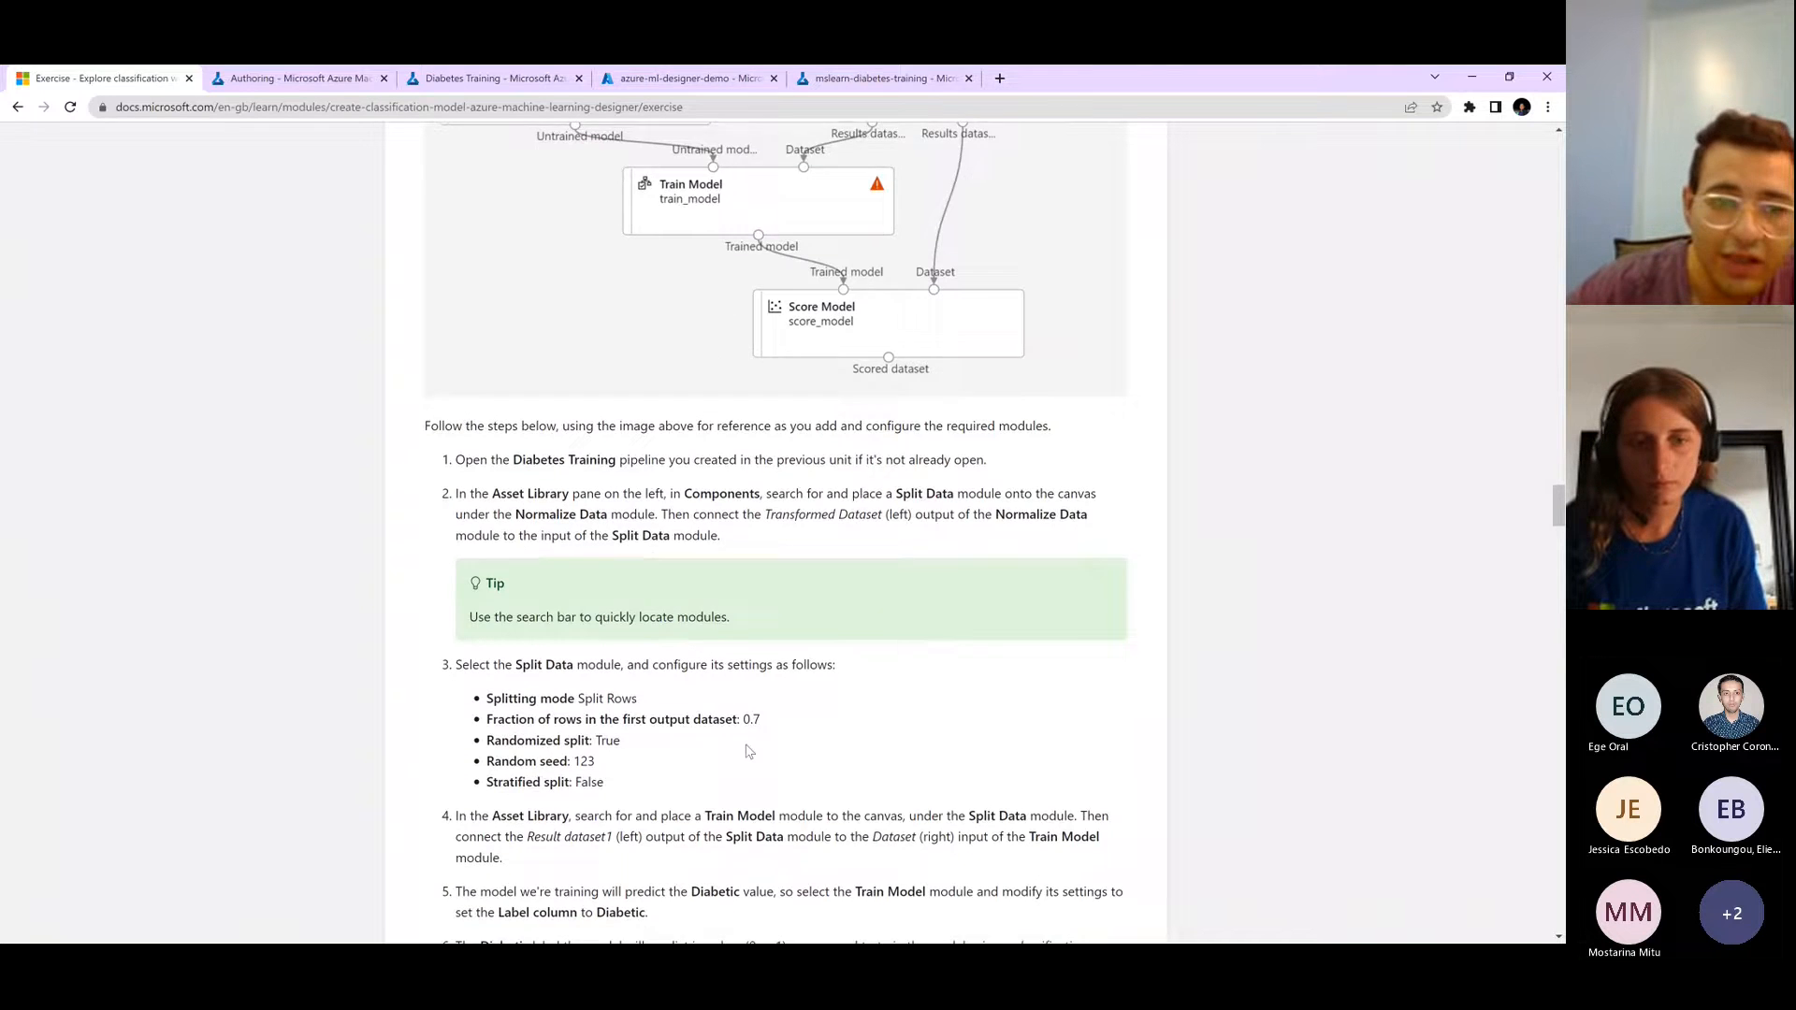
scroll(743, 749, down, 3)
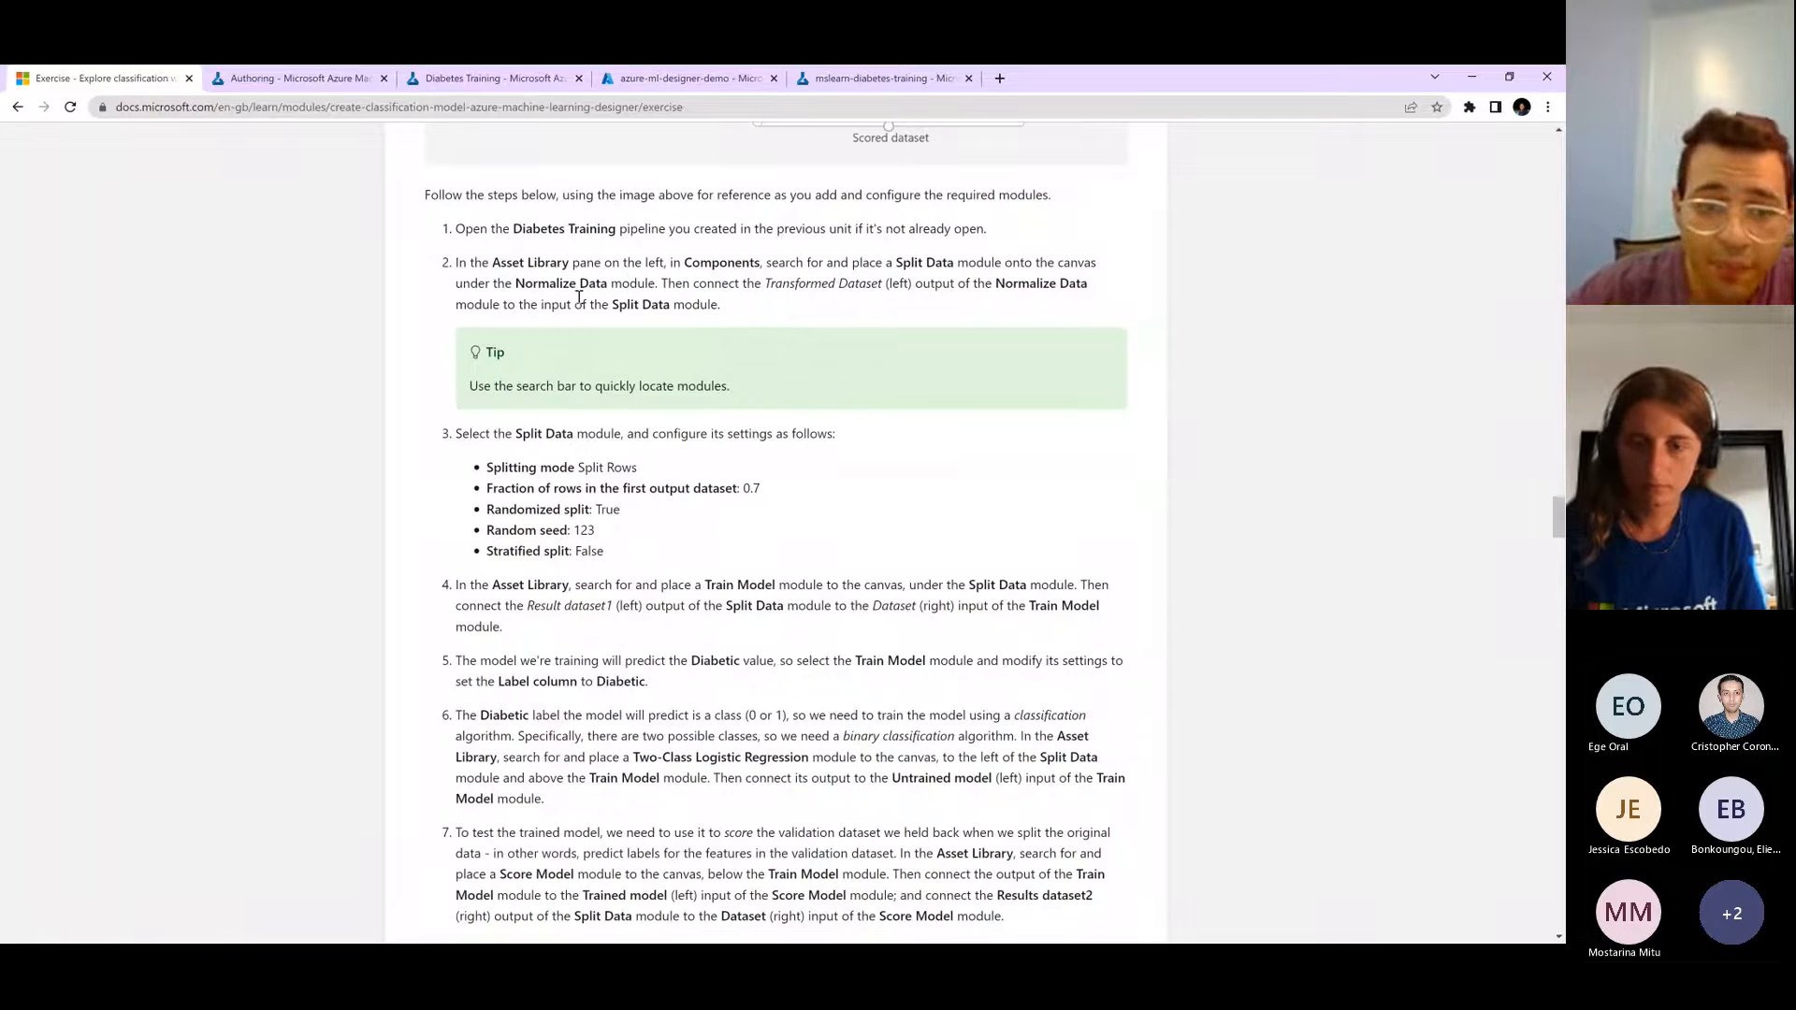
scroll(584, 299, down, 1)
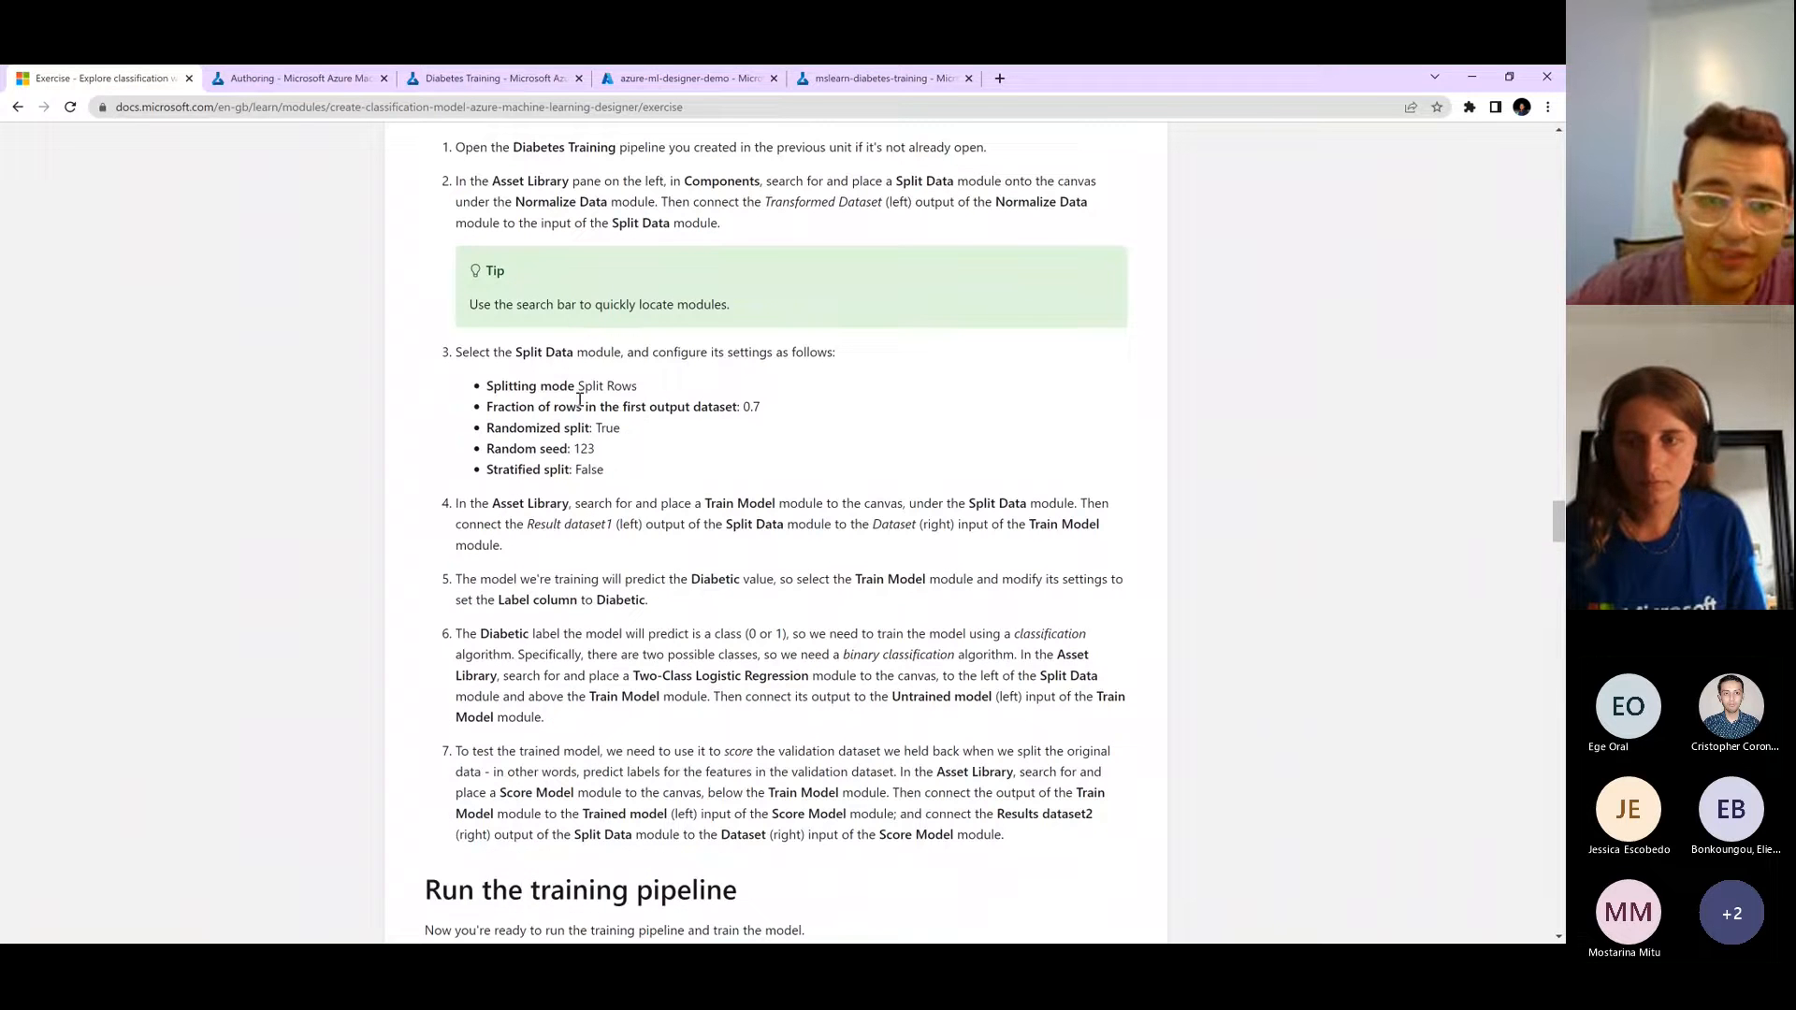
- Set Split Data's fraction of rows in the first output dataset to 0.7 and its random seed to 123, checking against the exercise
click(289, 78)
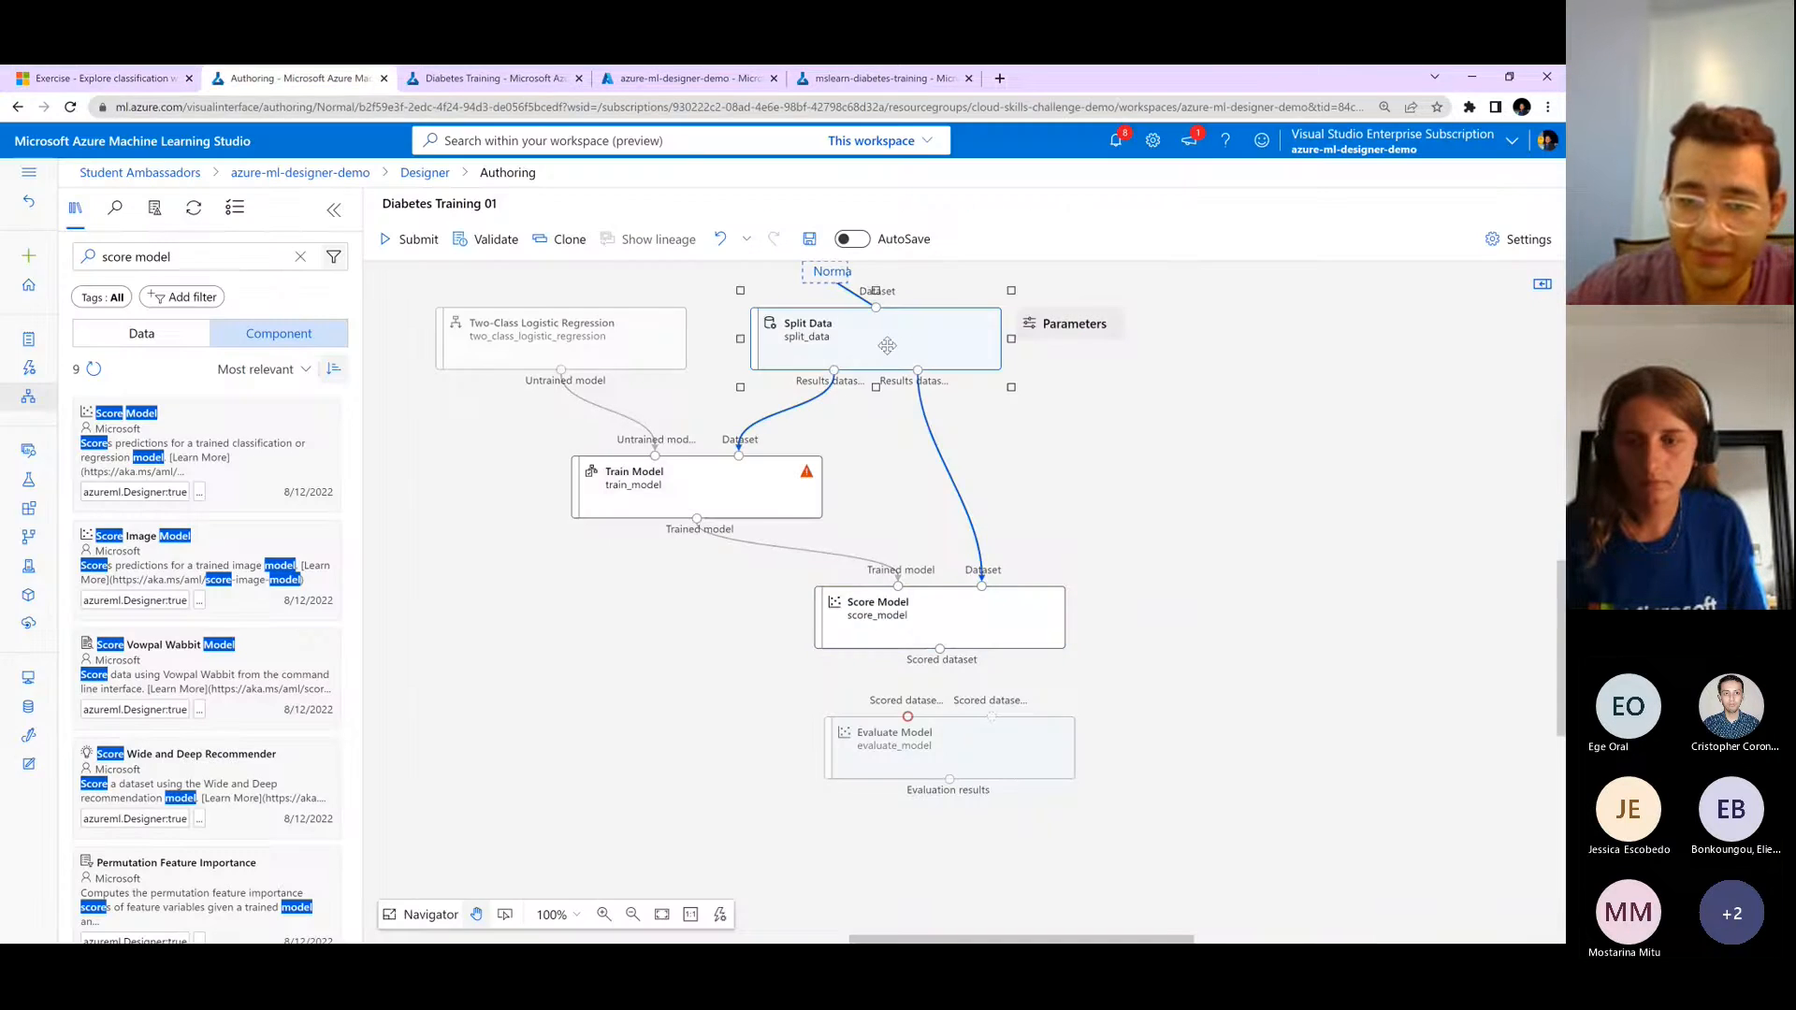
click(890, 345)
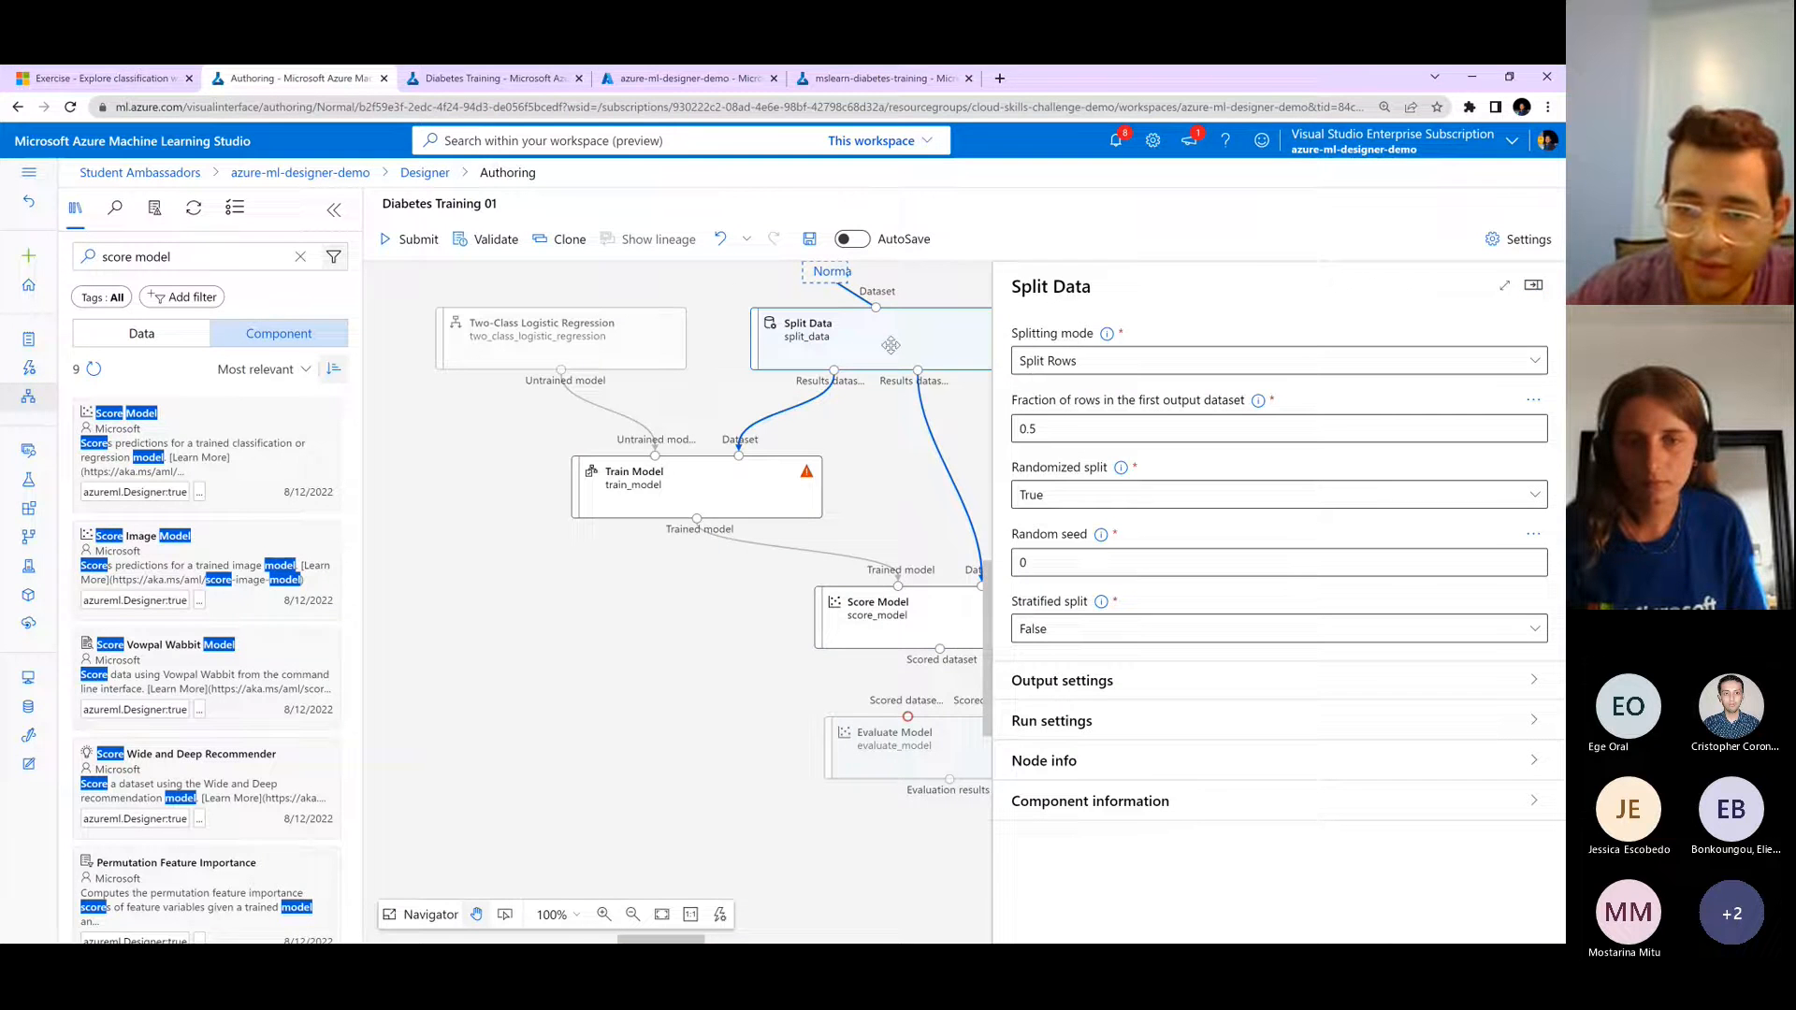
click(1074, 430)
key(BackSpace)
text(7)
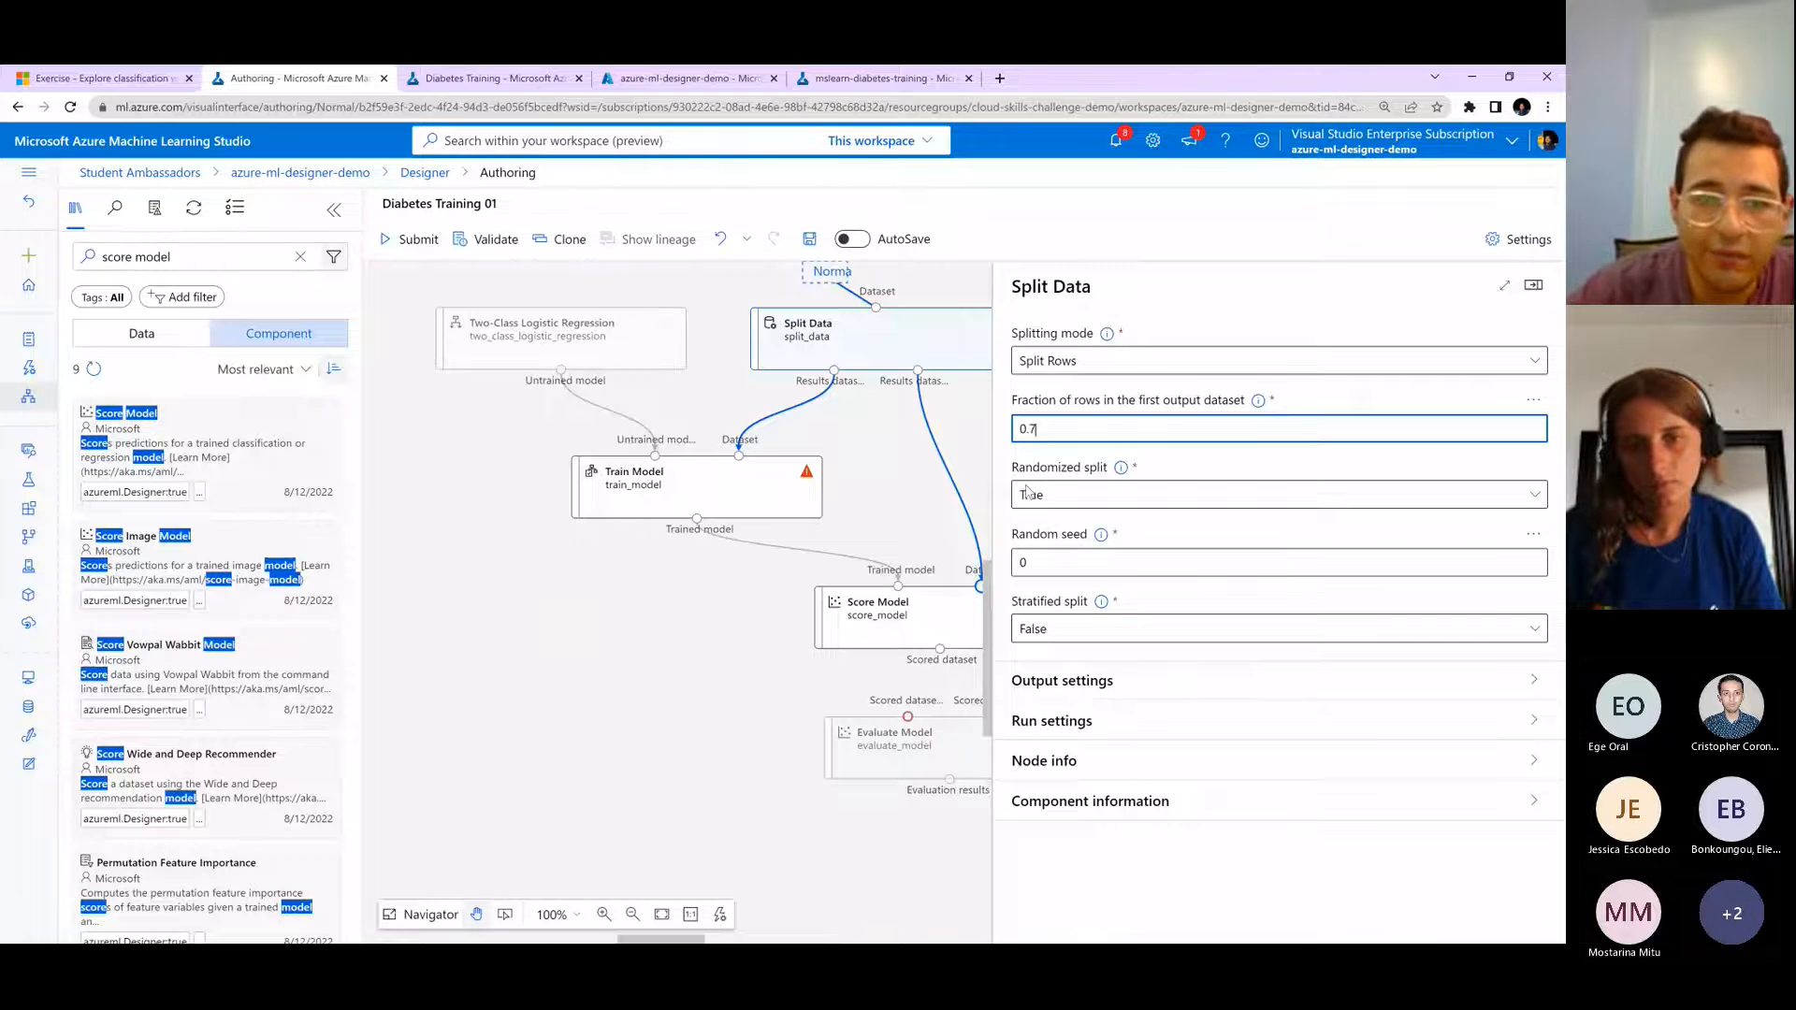
double_click(1059, 564)
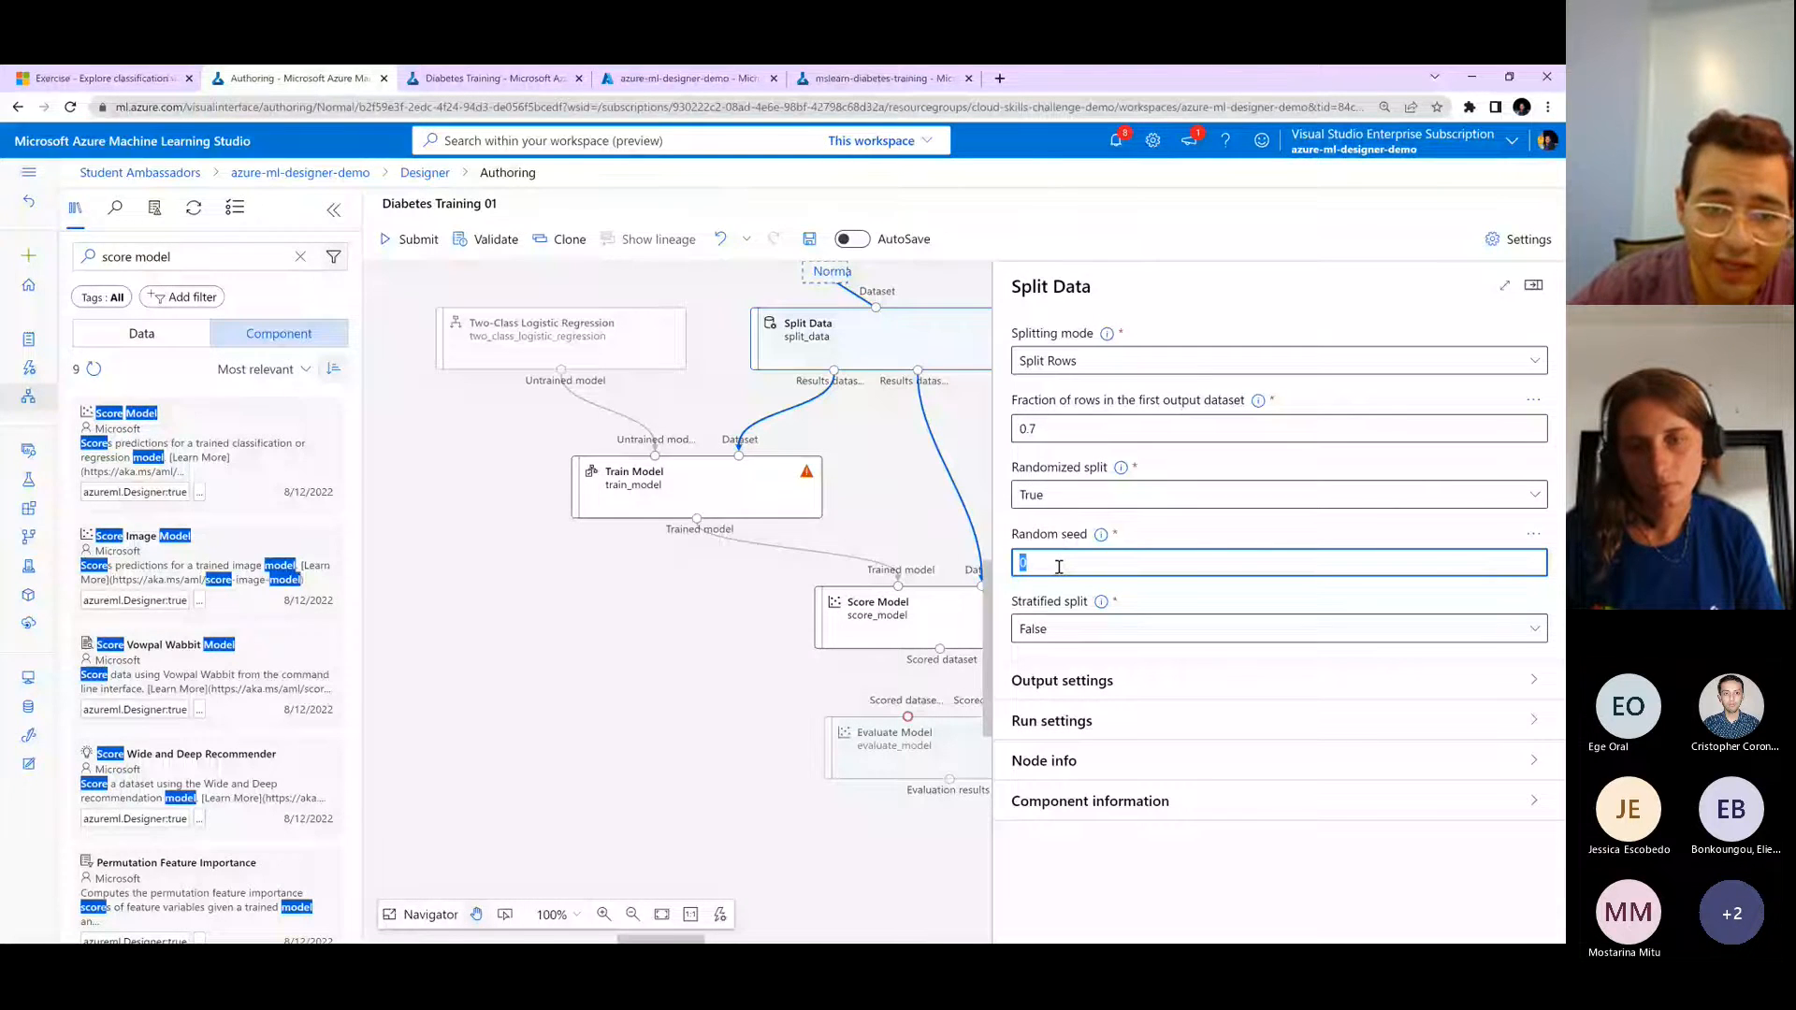
key(ctrl+shift+Tab)
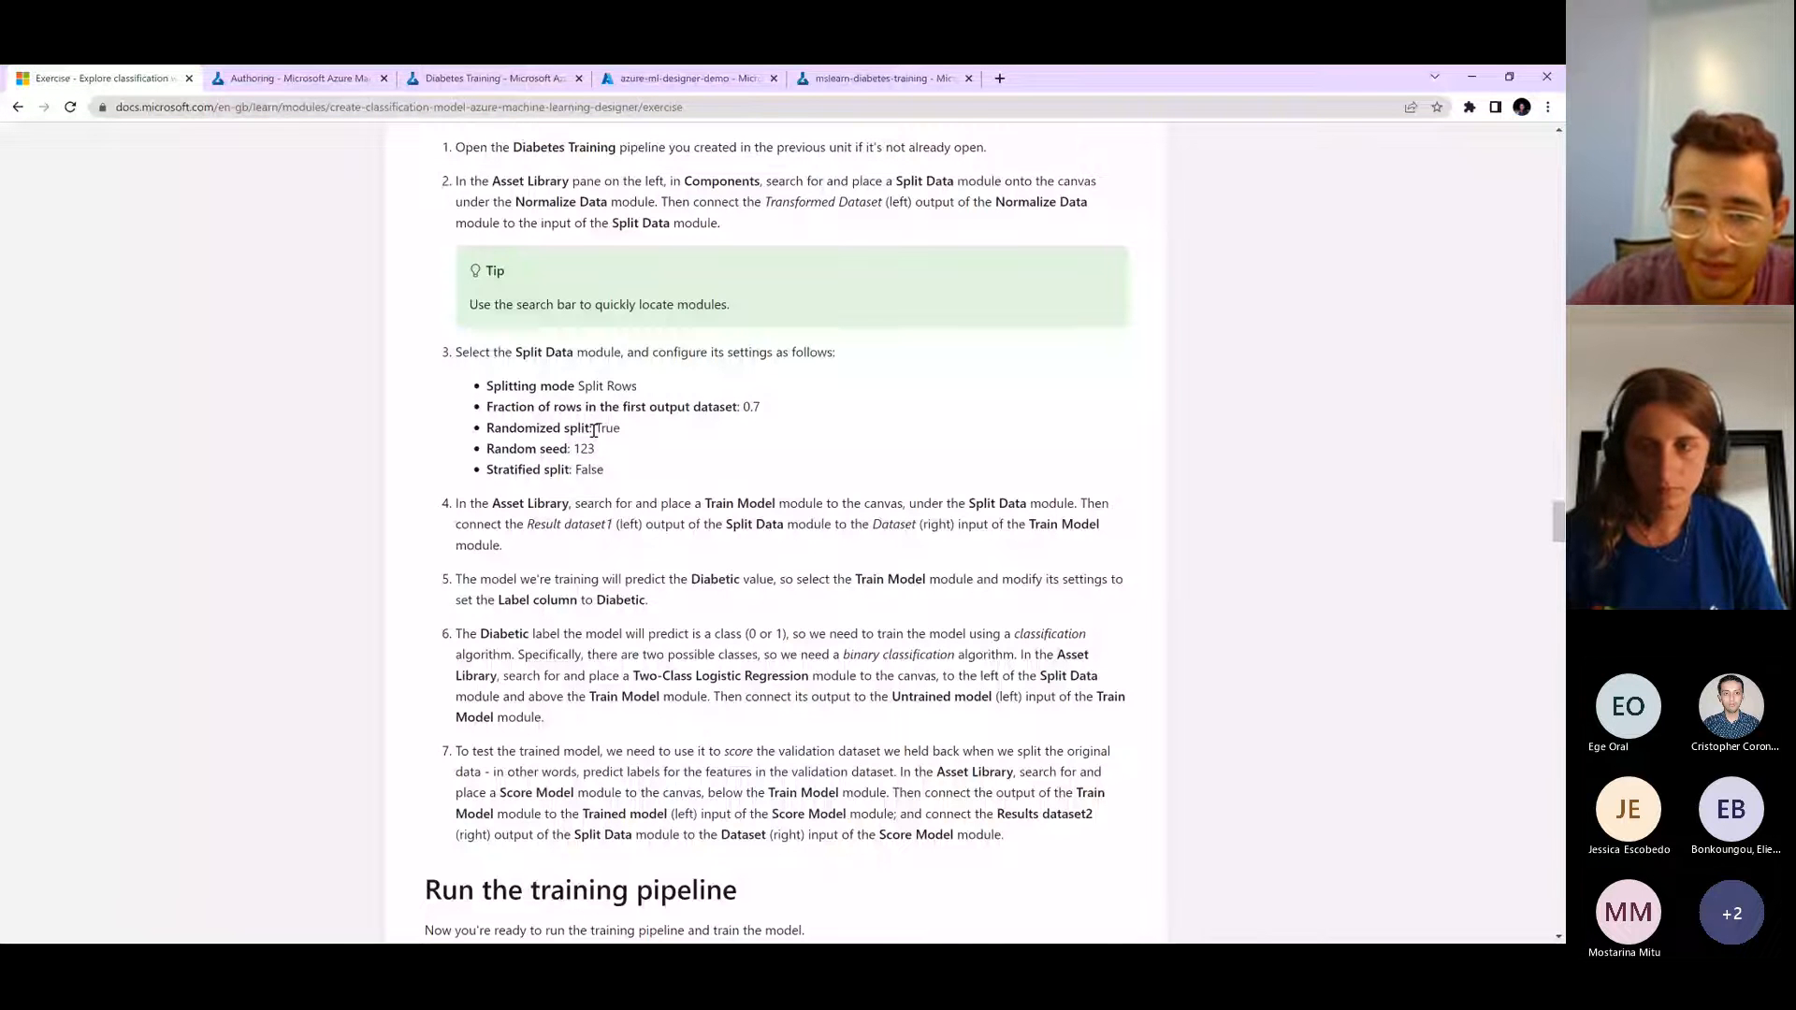
key(ctrl+Tab)
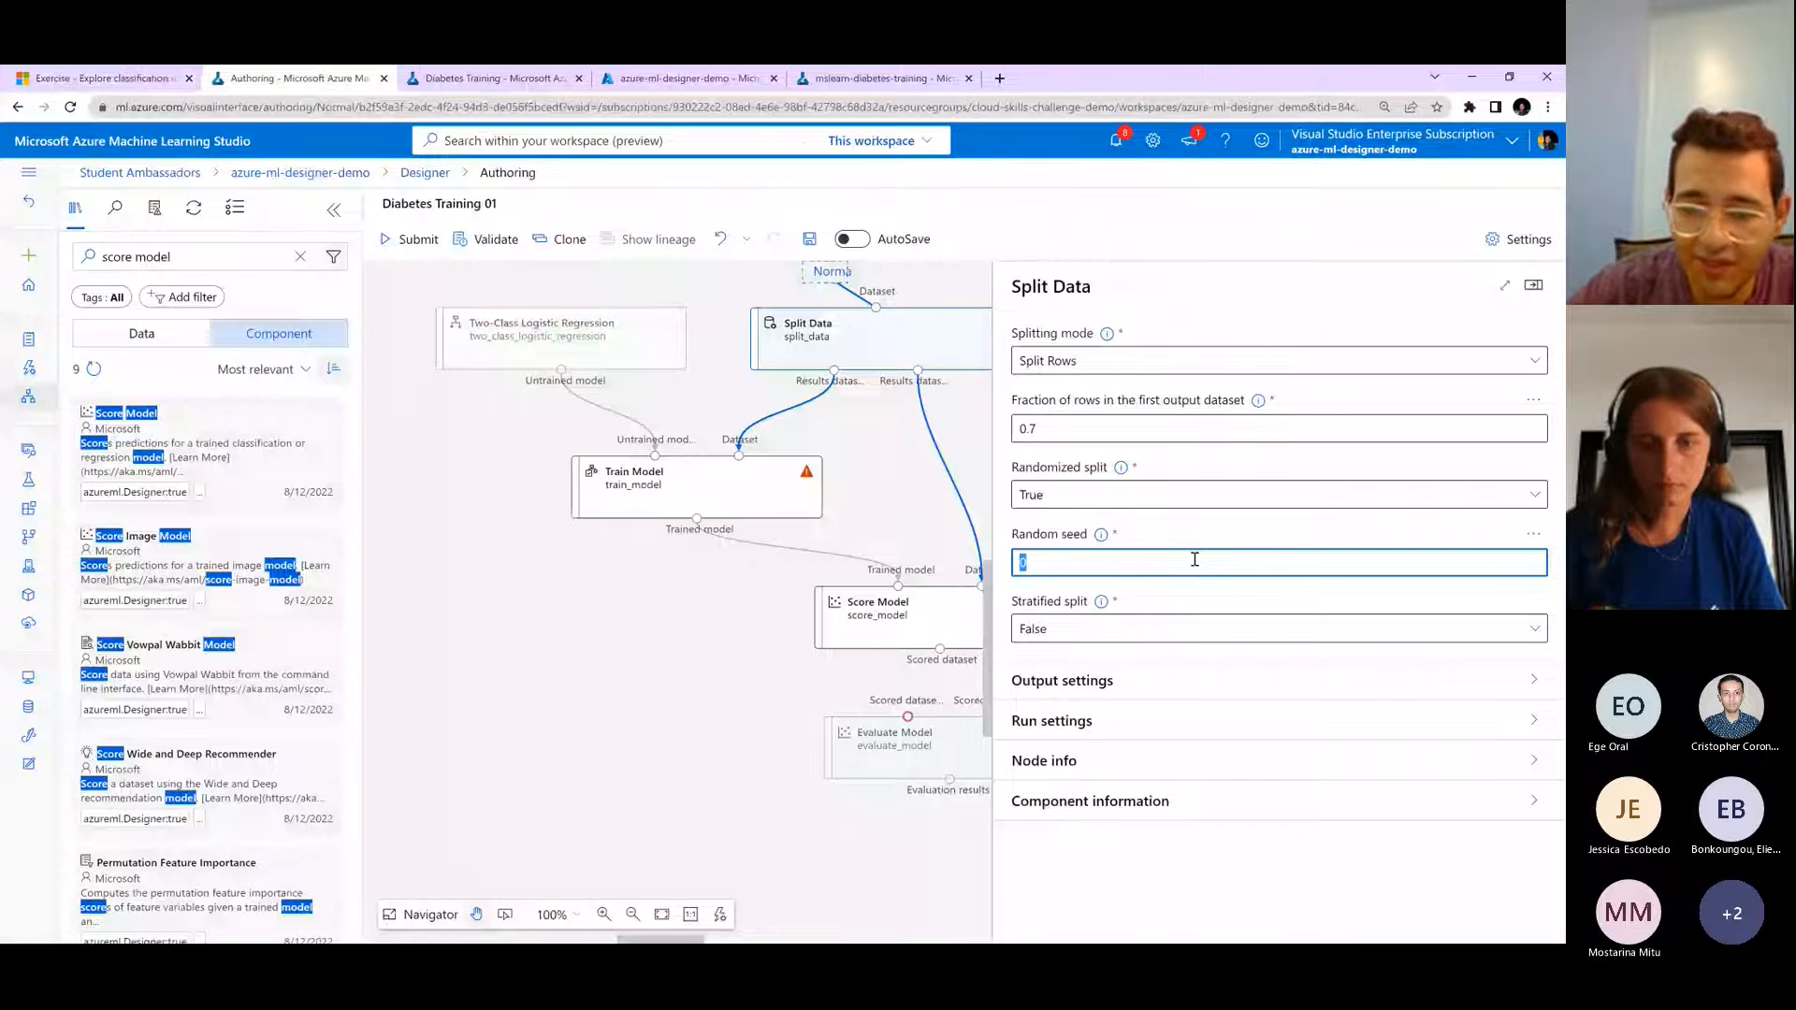
text(123)
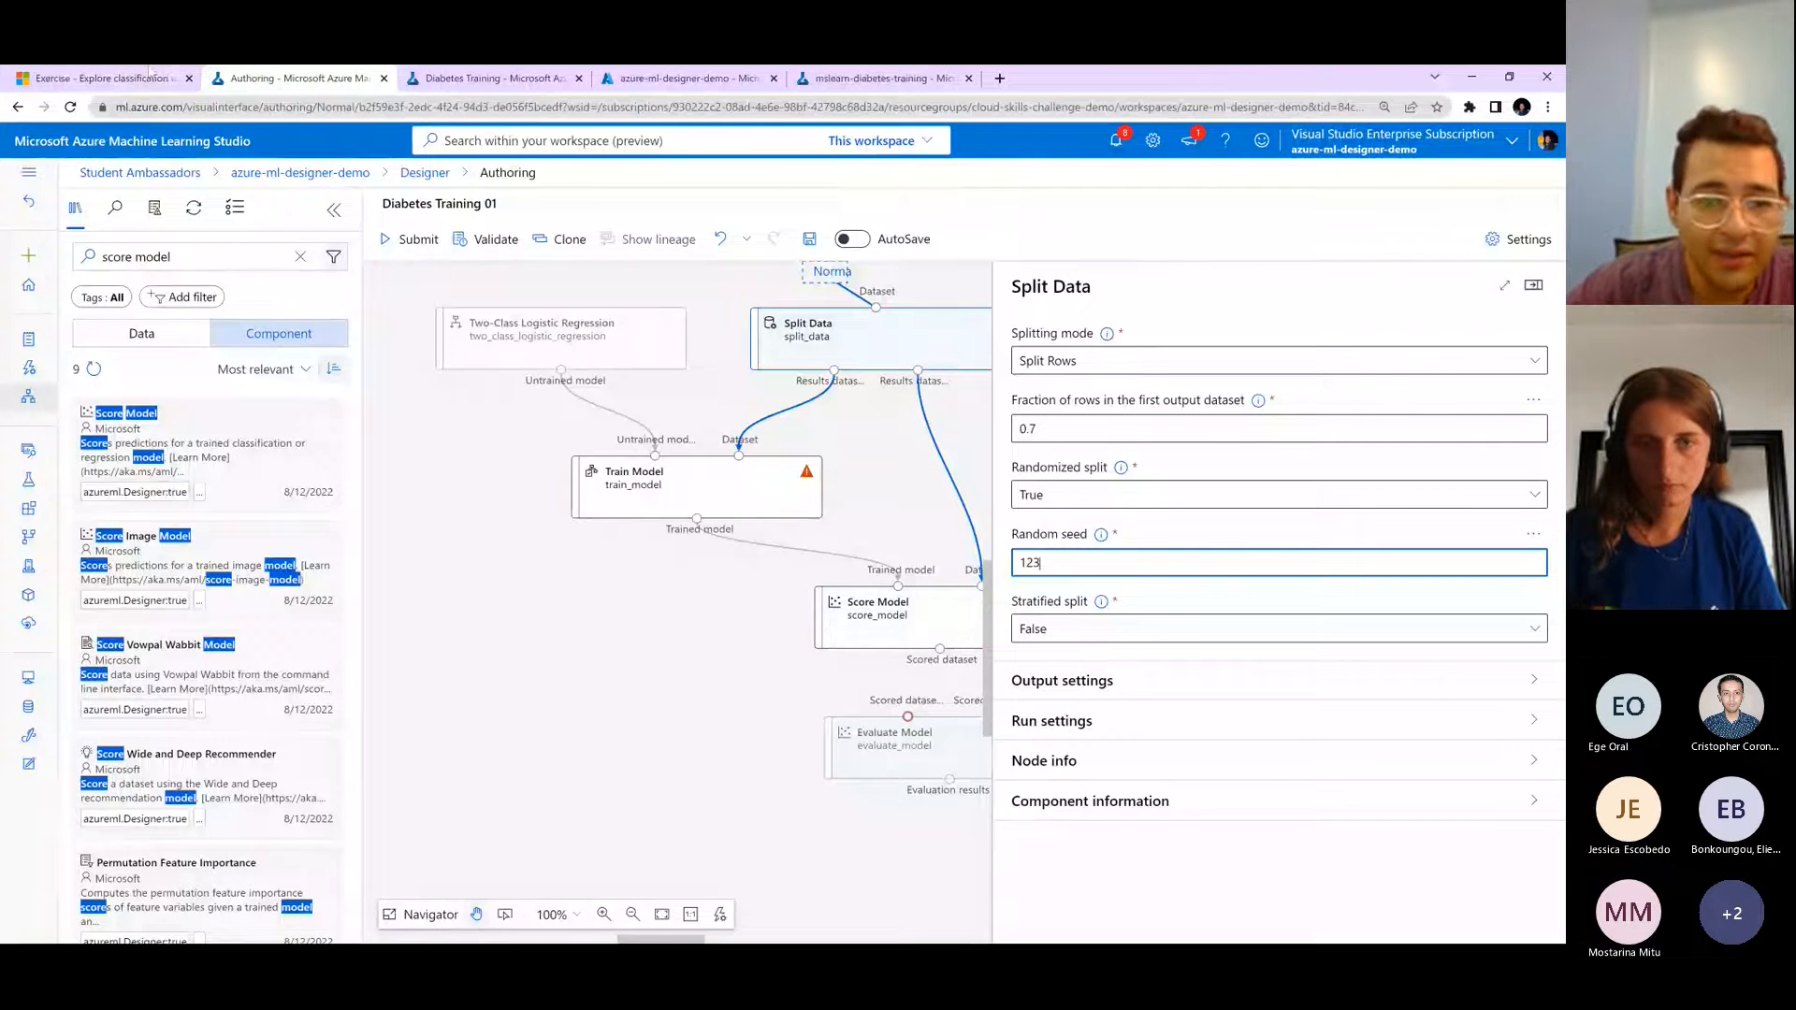
click(155, 77)
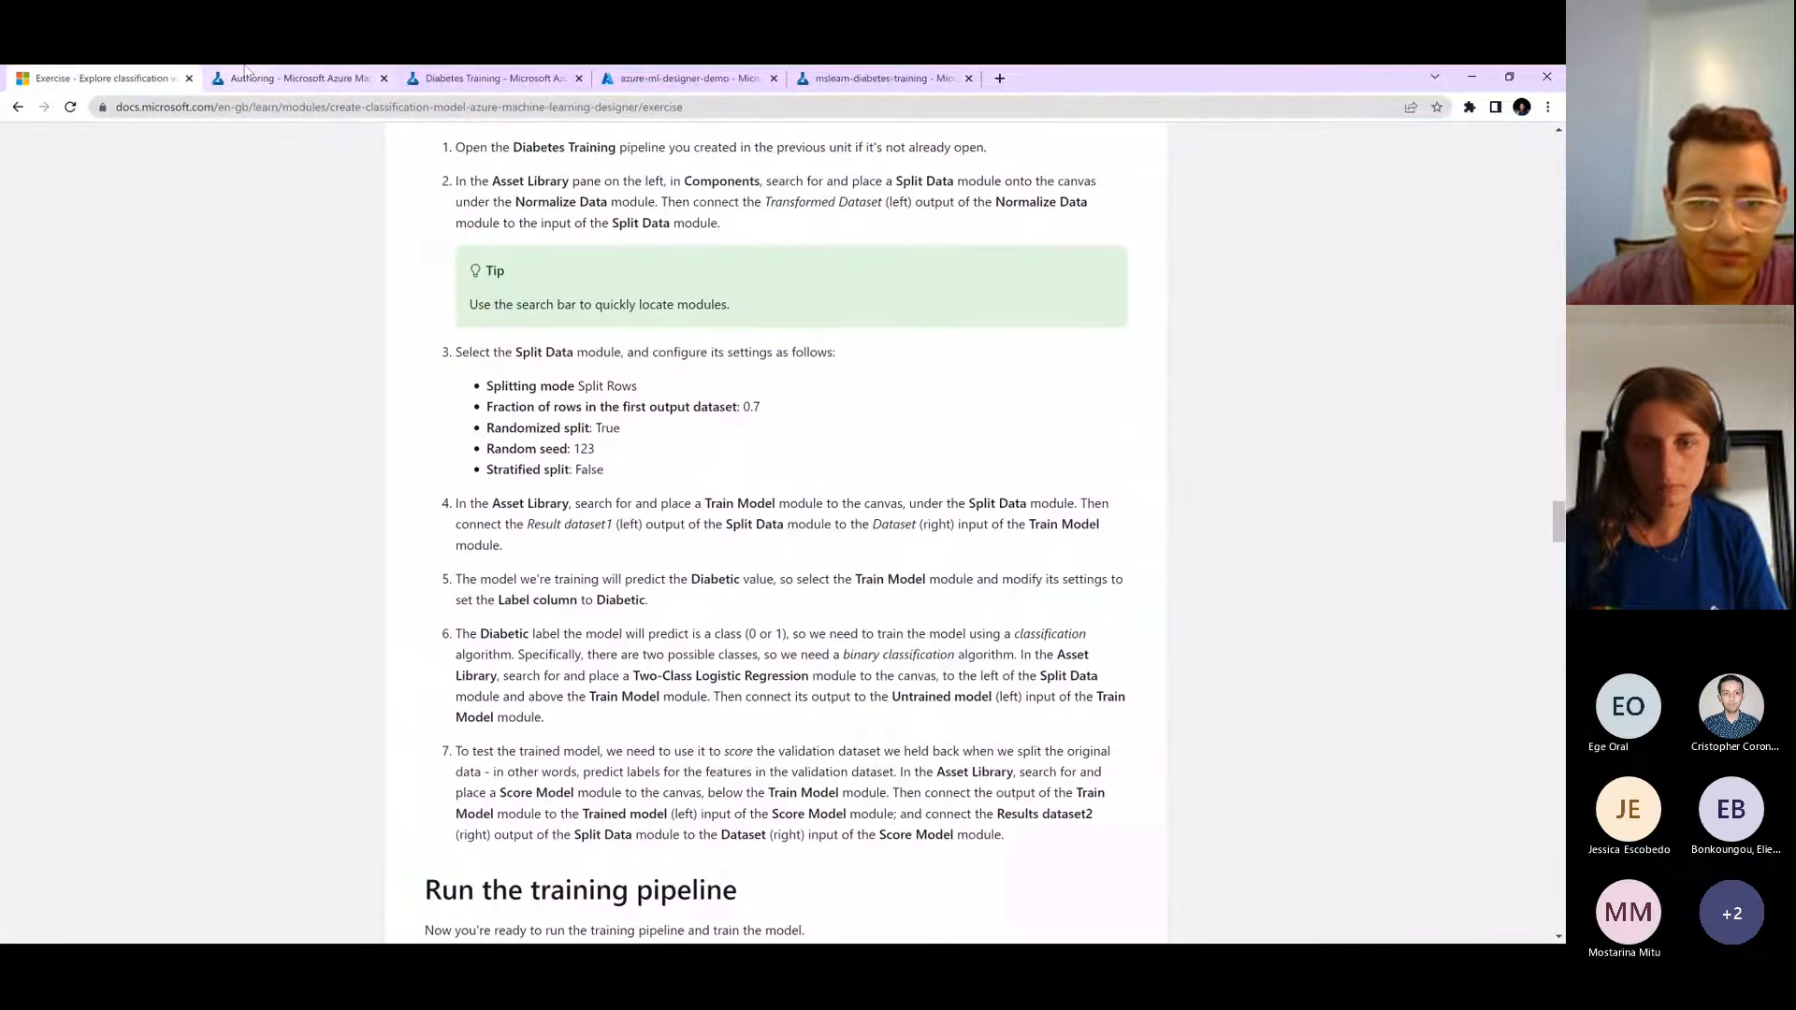
click(247, 74)
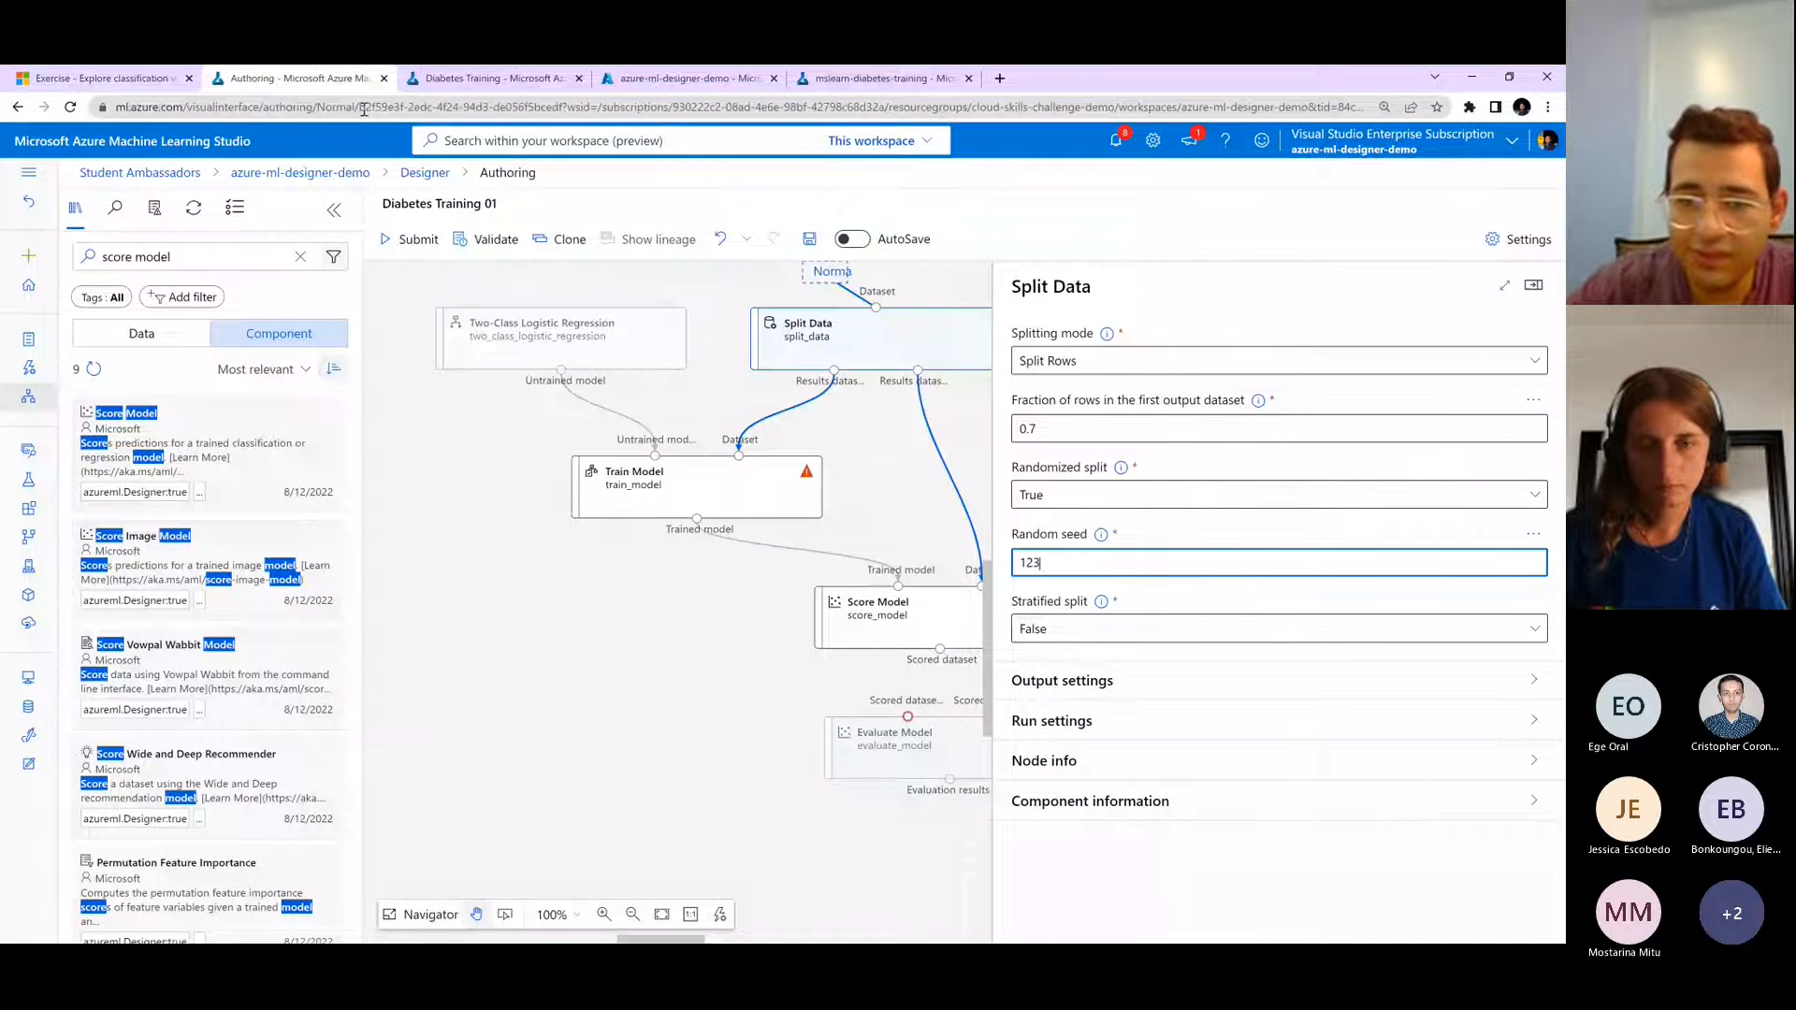
click(1533, 284)
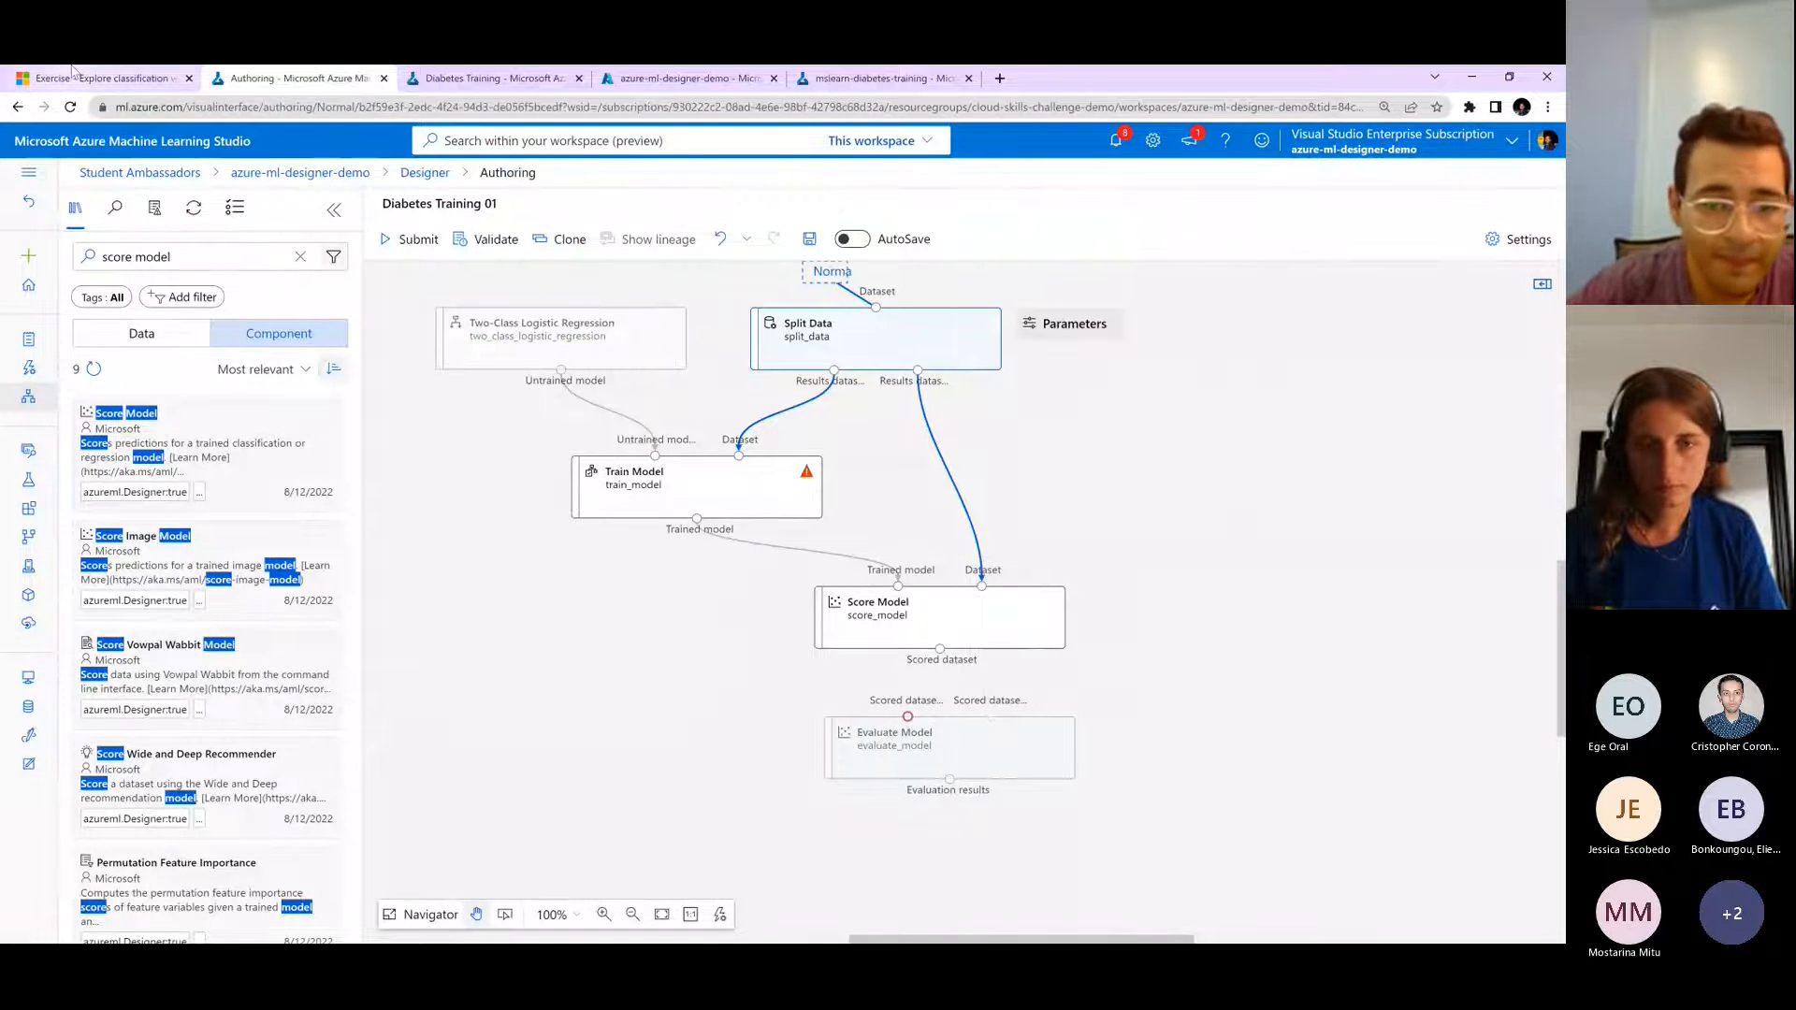
- Read the exercise's Train Model instructions and set Train Model's label column to the column name Diabetic
click(26, 73)
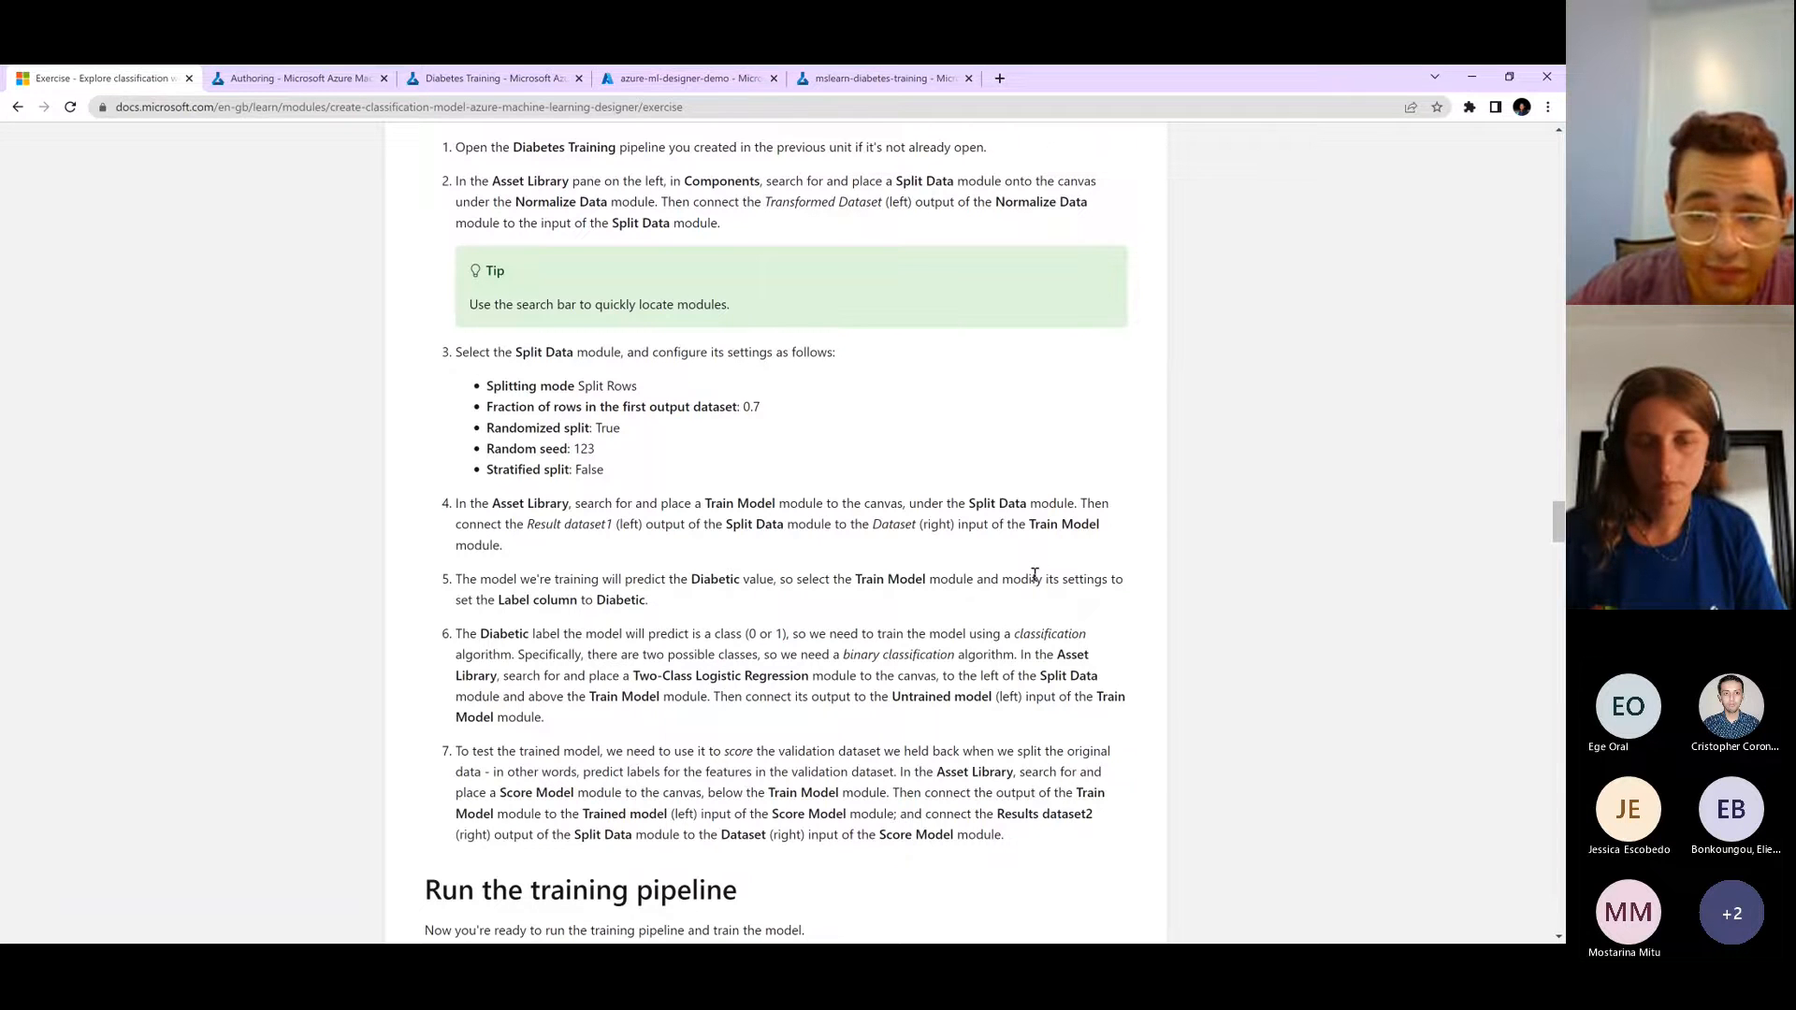
scroll(1034, 573, down, 1)
scroll(1036, 574, down, 1)
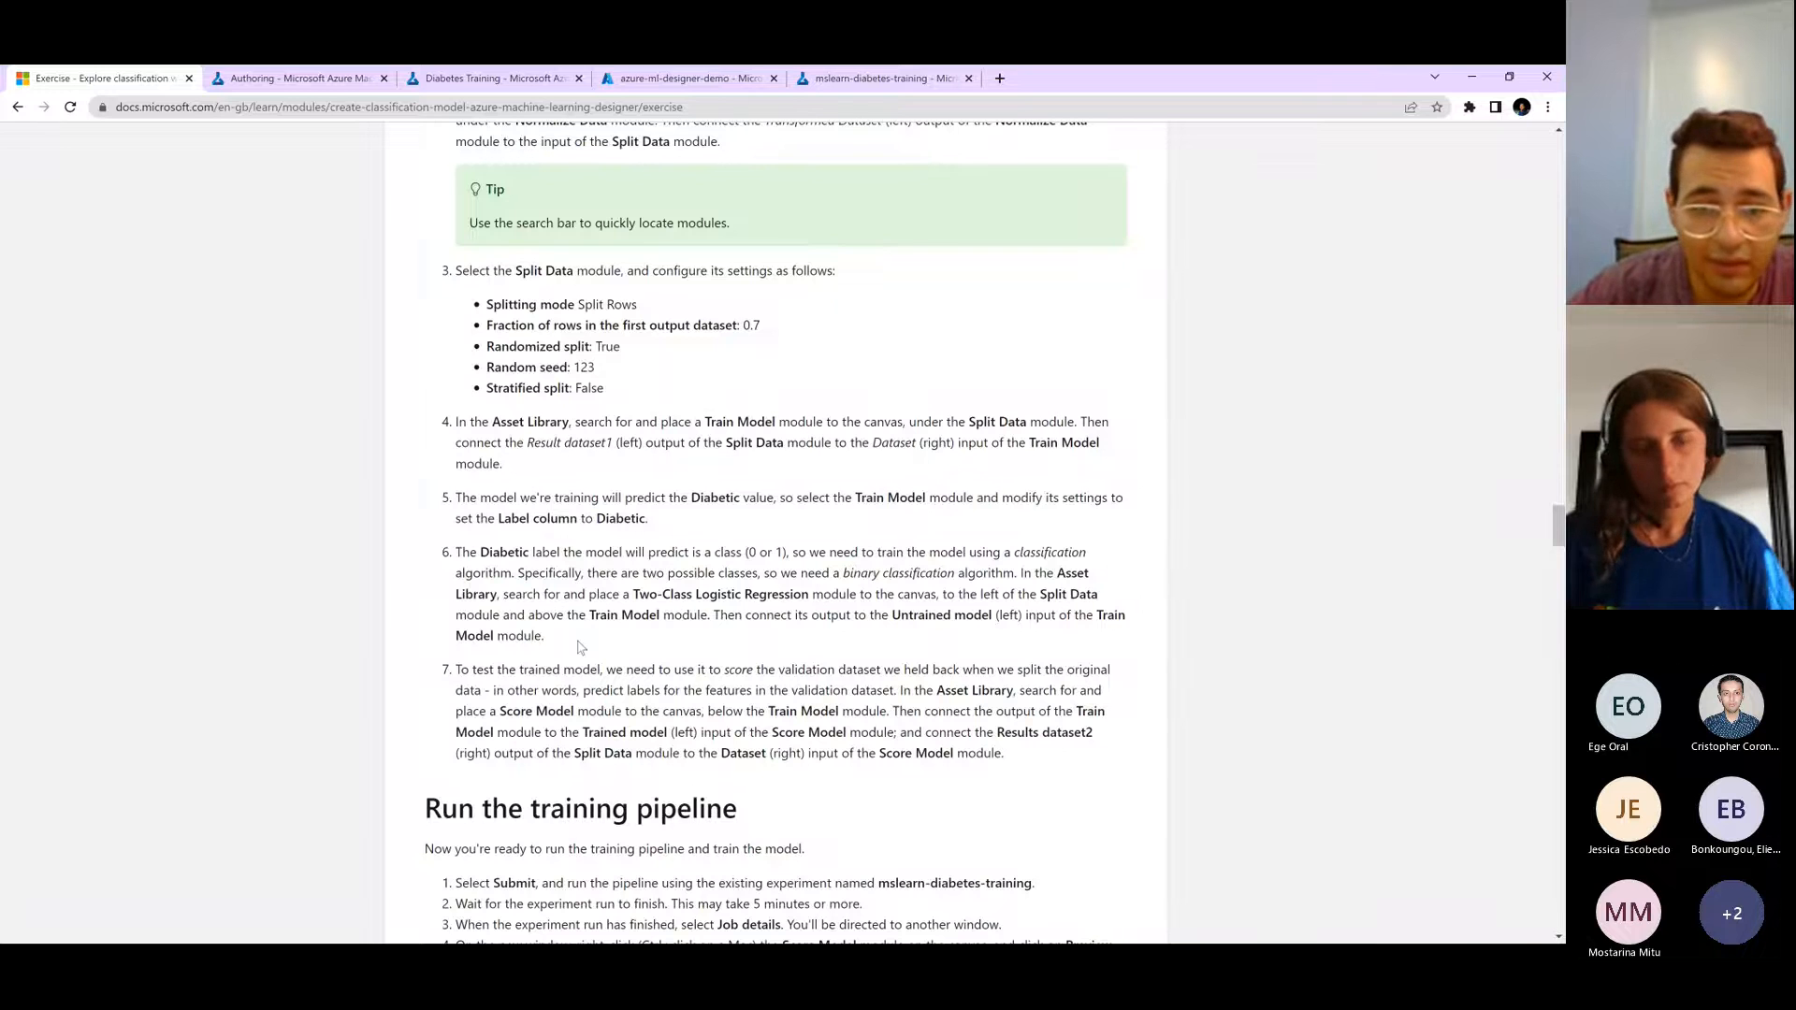
scroll(580, 647, down, 1)
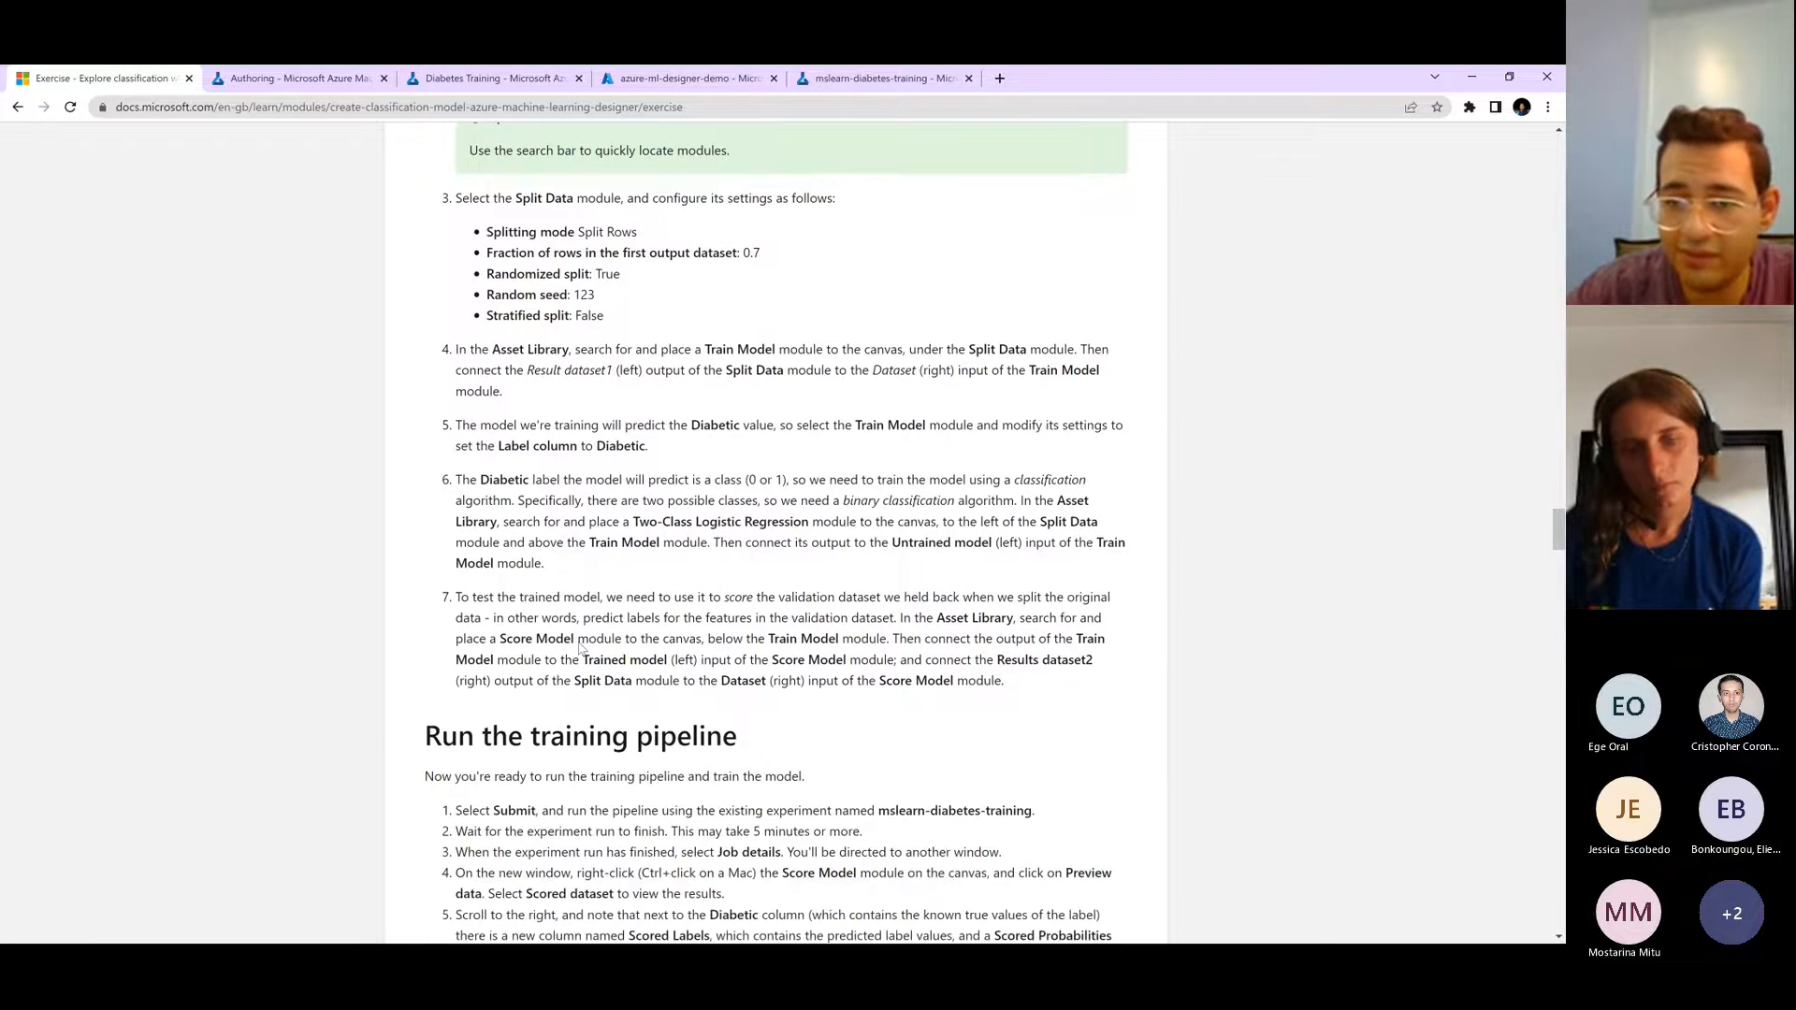
scroll(580, 647, down, 1)
key(ctrl+Tab)
click(655, 482)
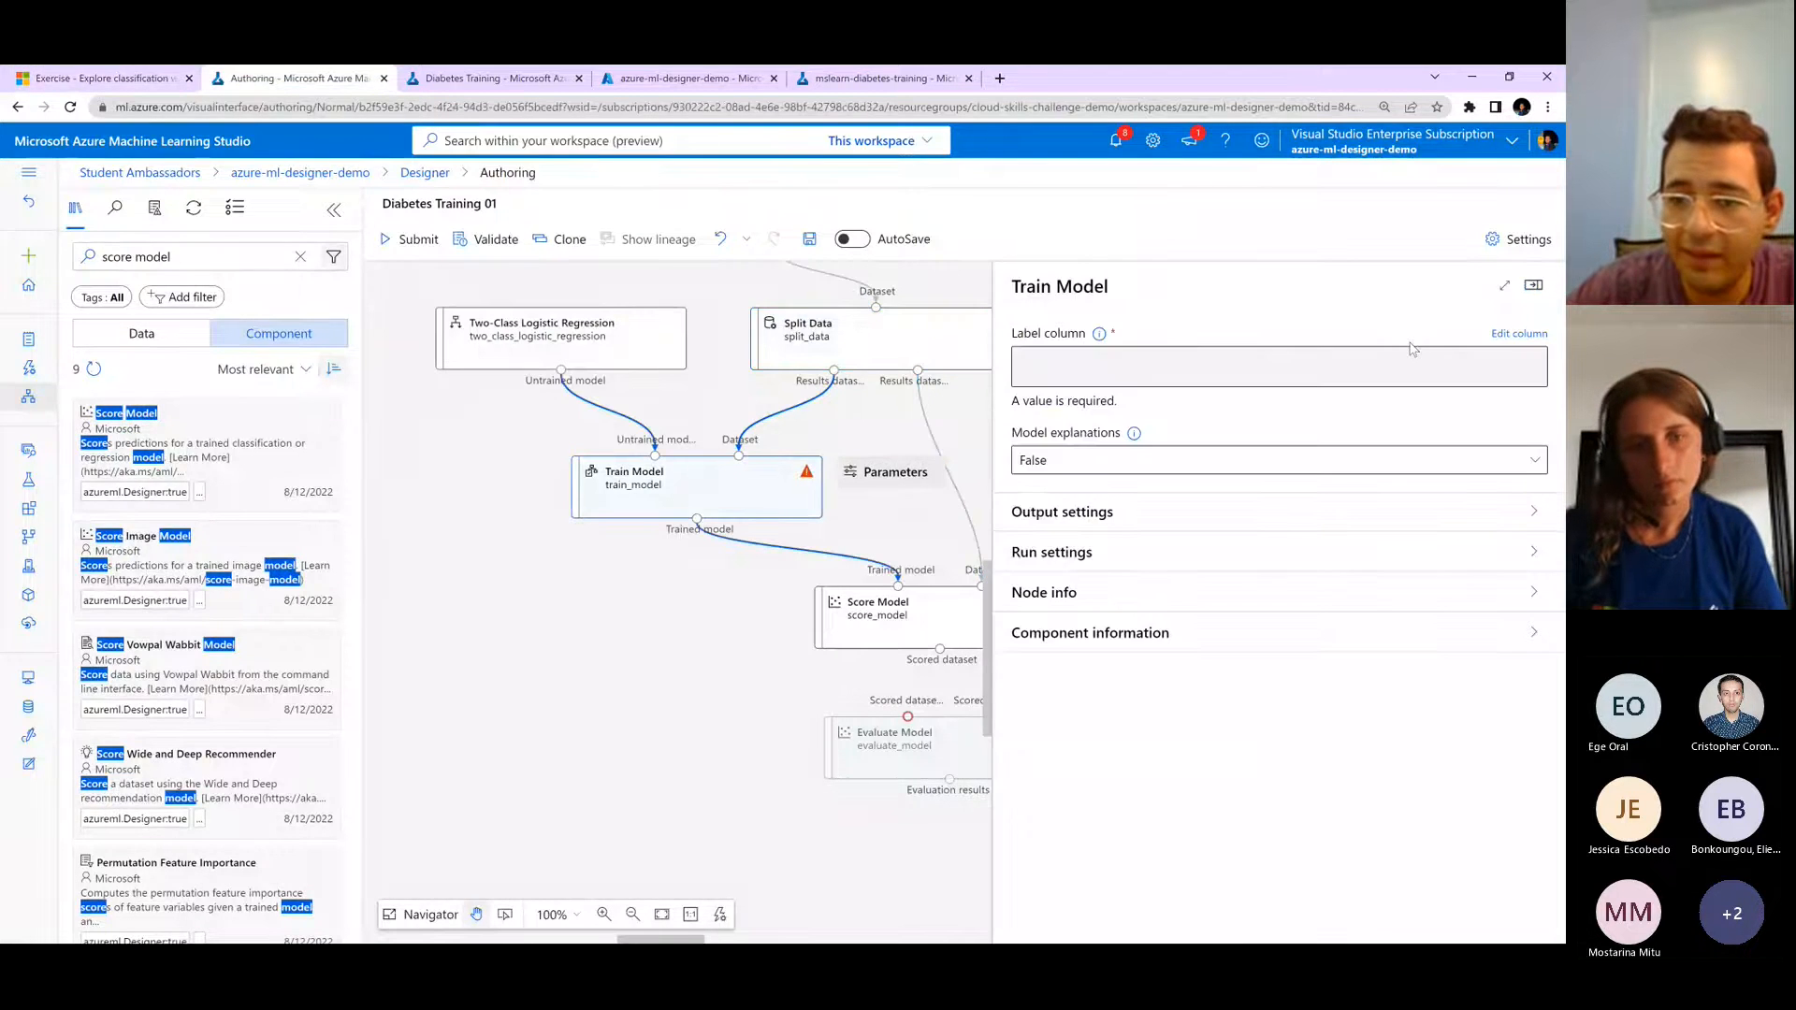
click(1495, 333)
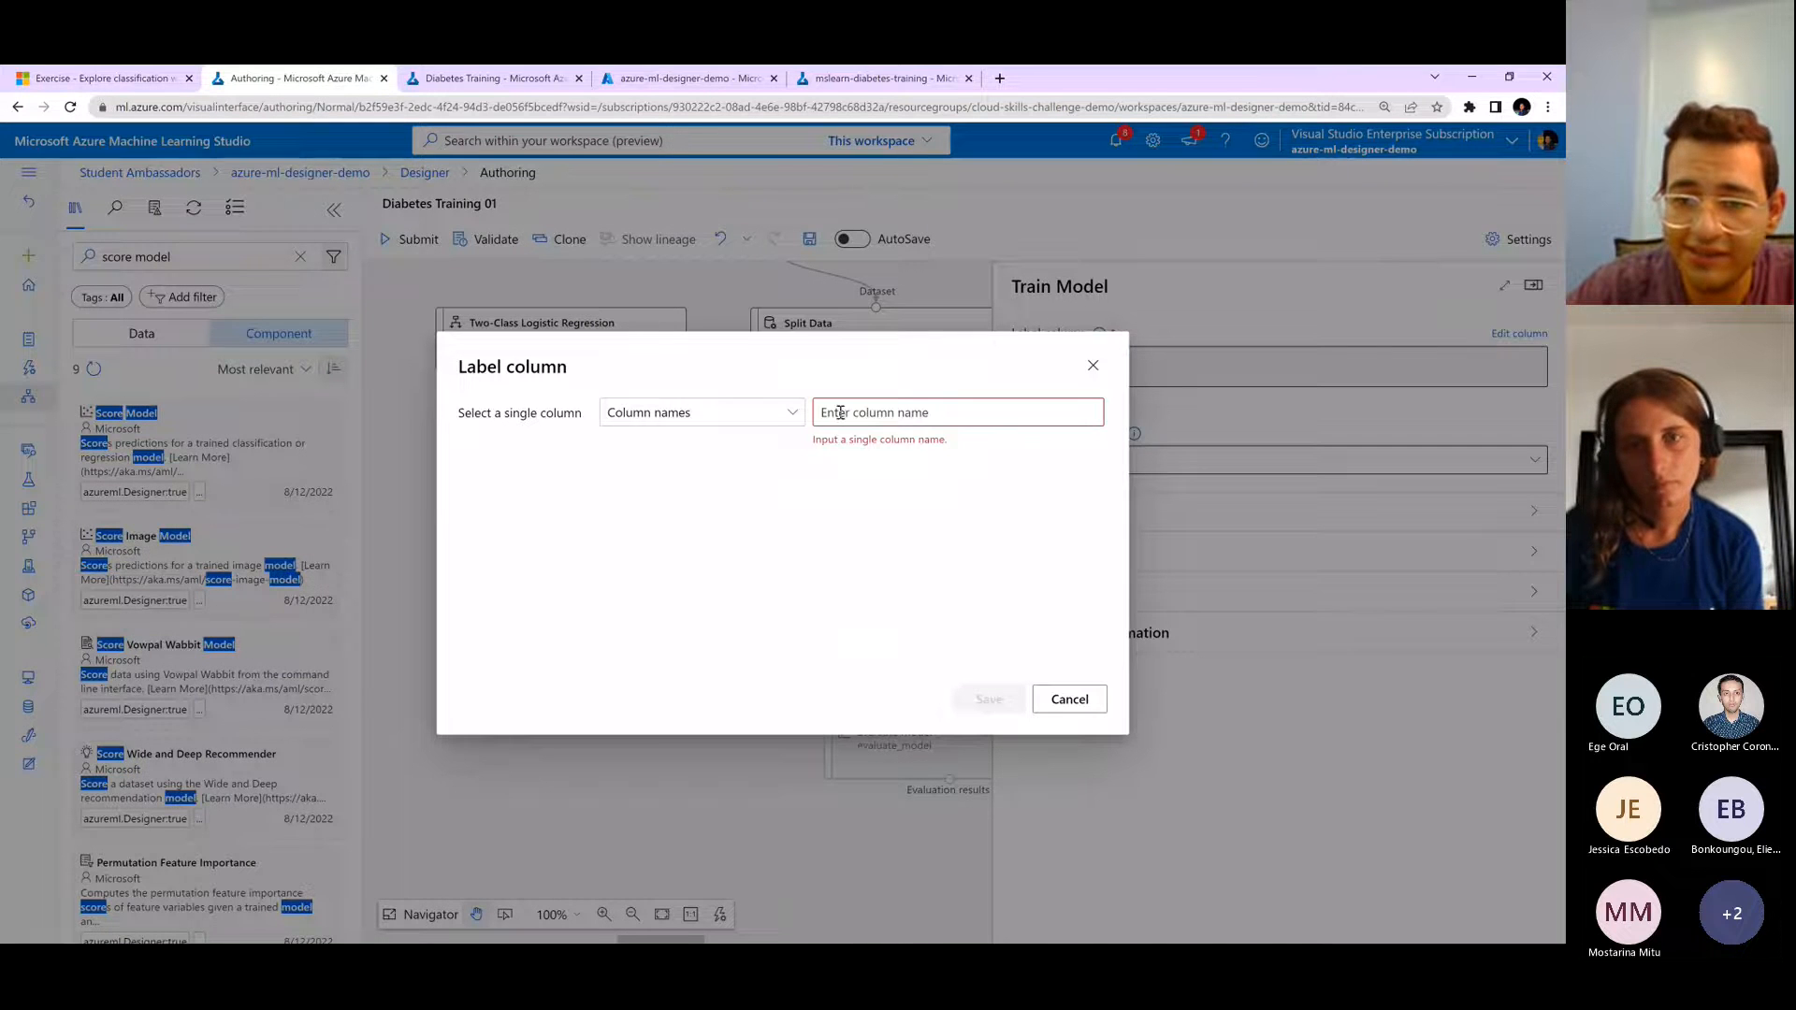
click(768, 412)
click(762, 442)
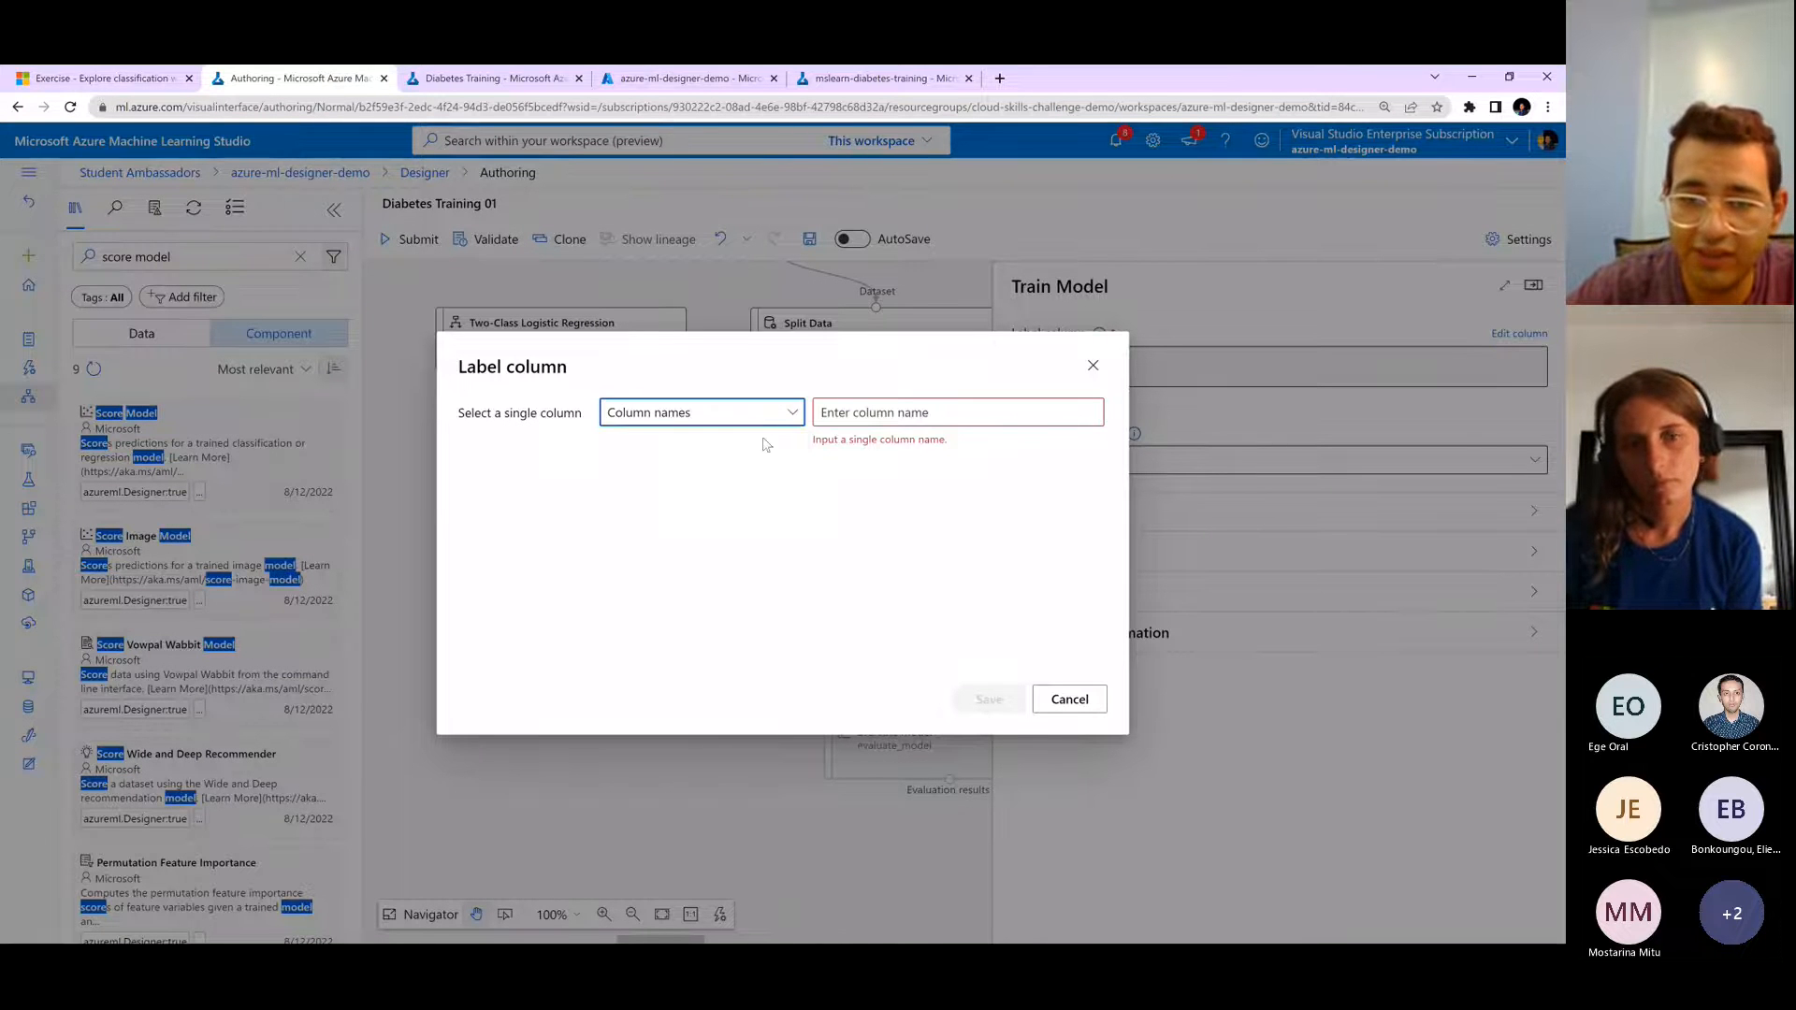
click(841, 412)
click(892, 730)
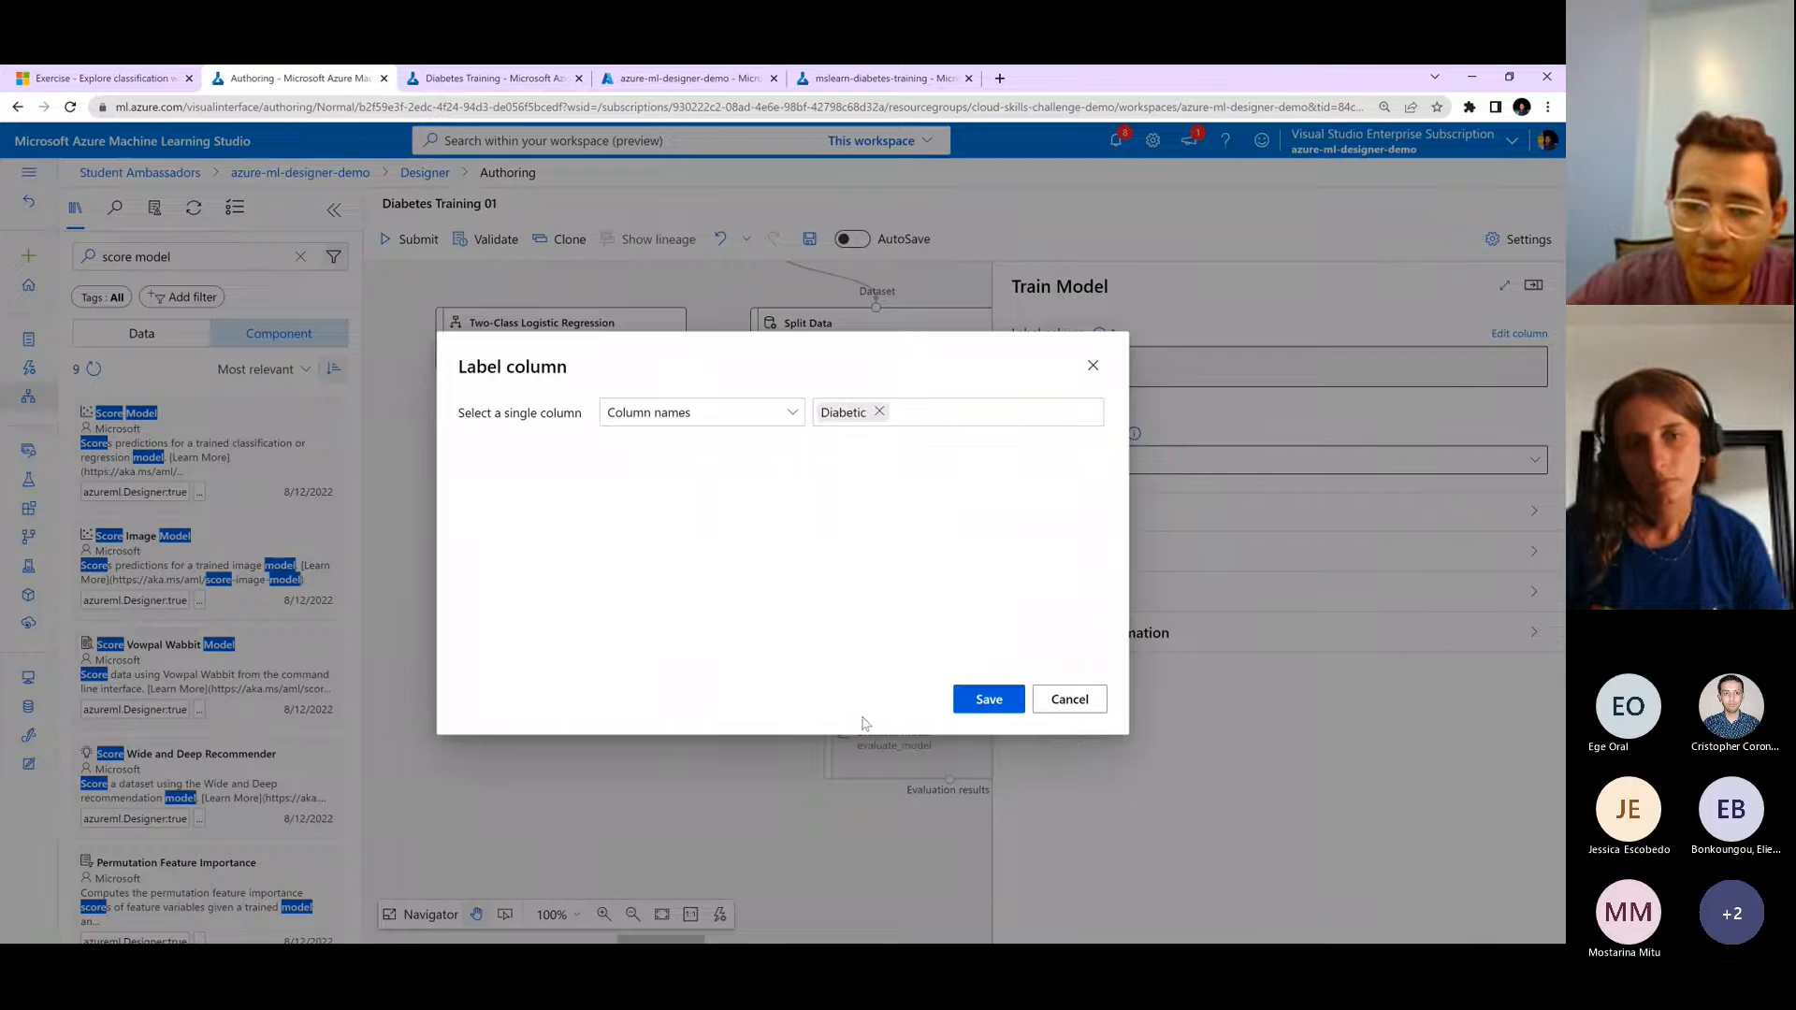
click(992, 699)
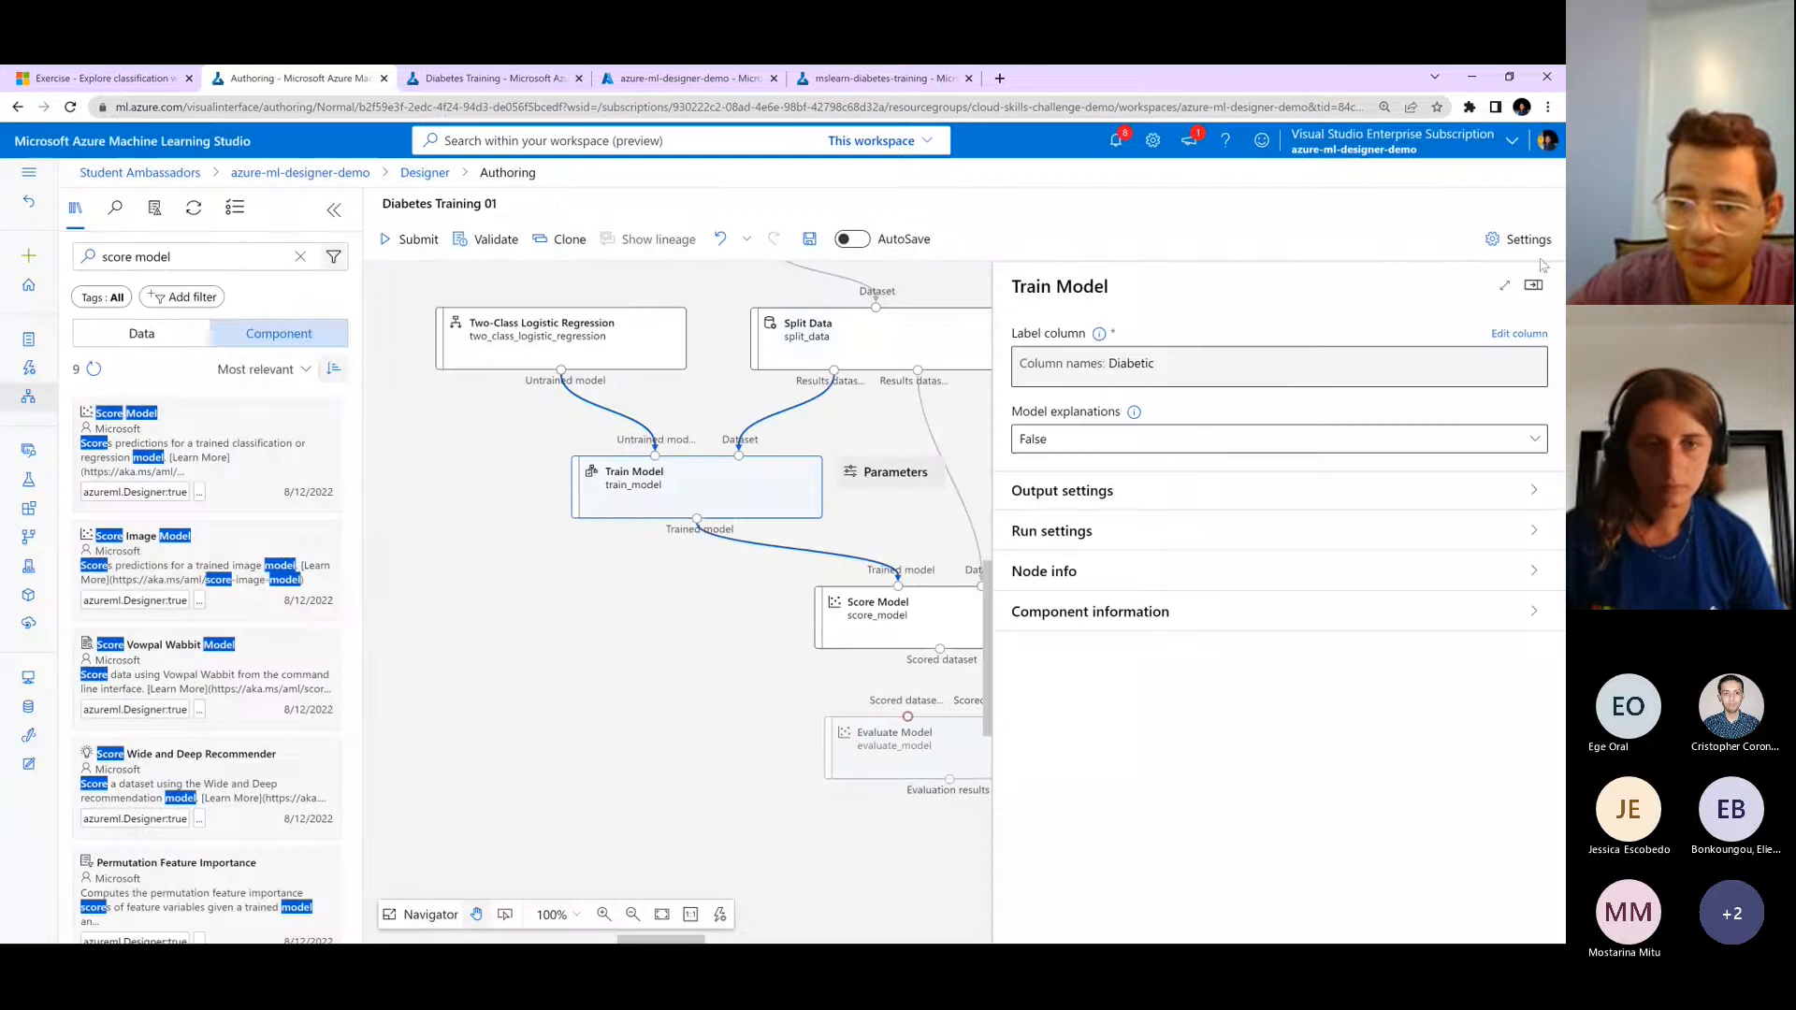
click(1534, 284)
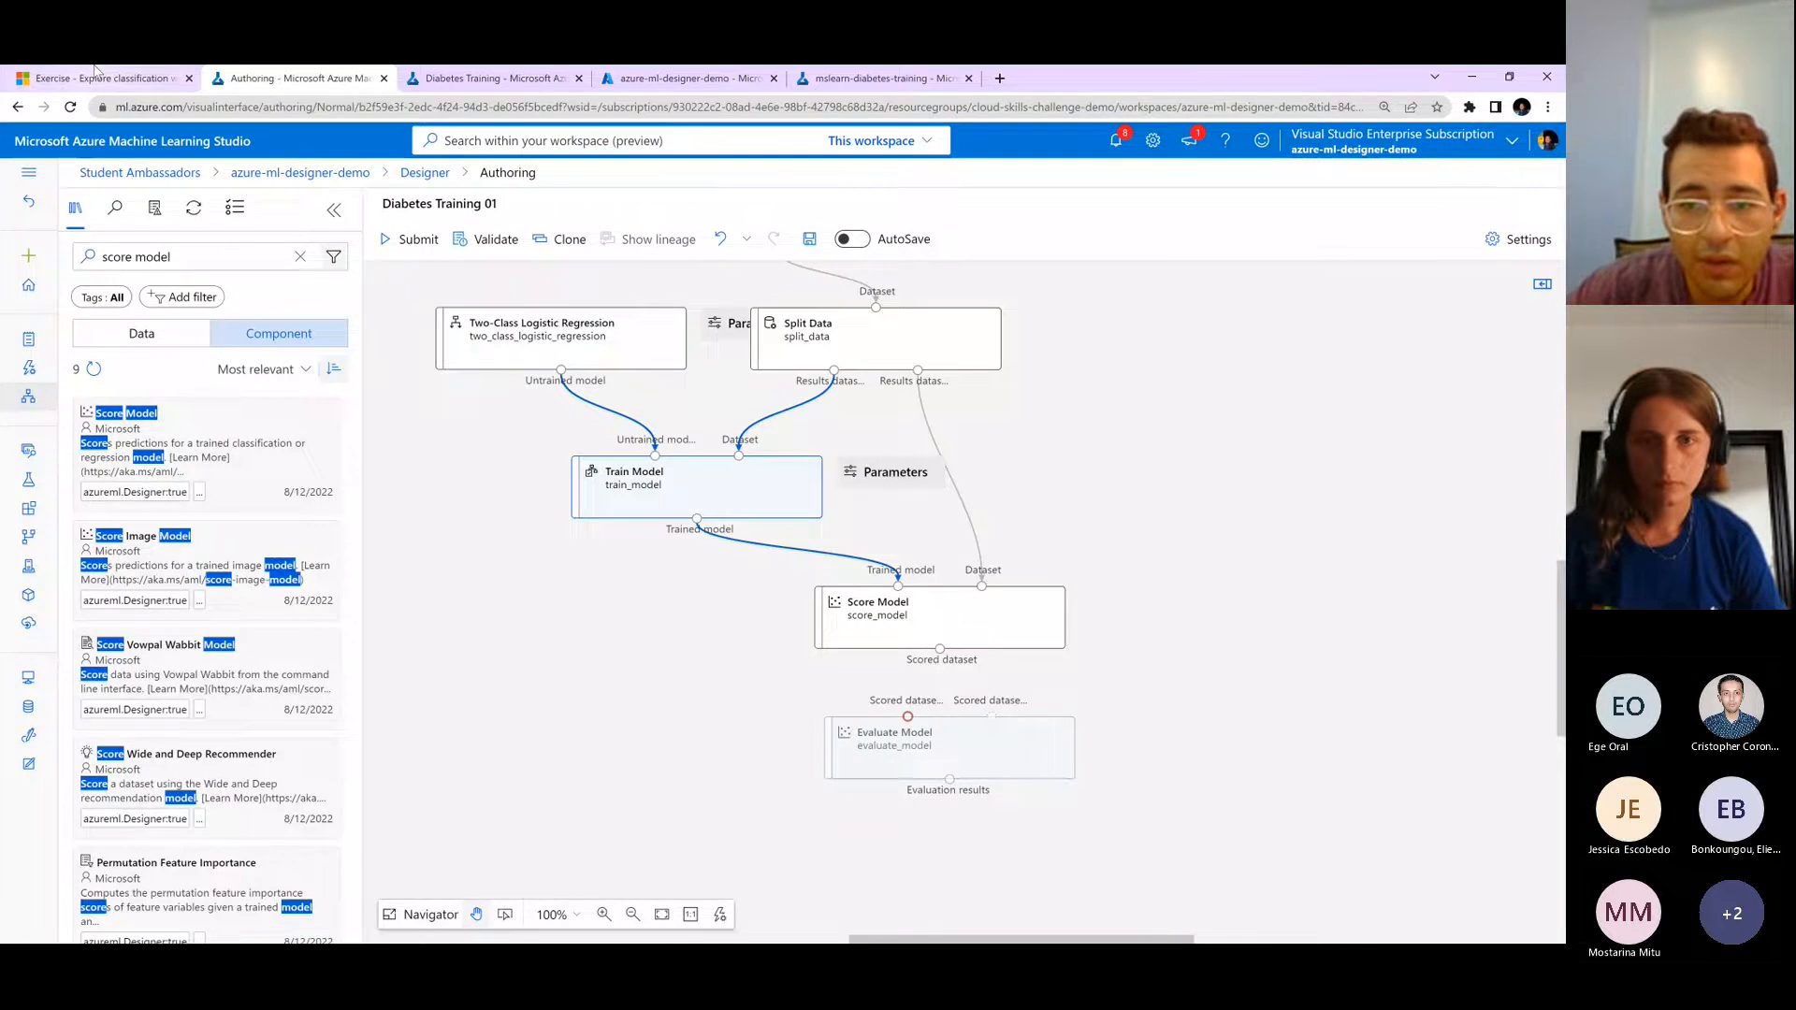
- Read the exercise's instructions on the classification algorithm, Score Model and running the training pipeline, and return to the pipeline draft
click(97, 74)
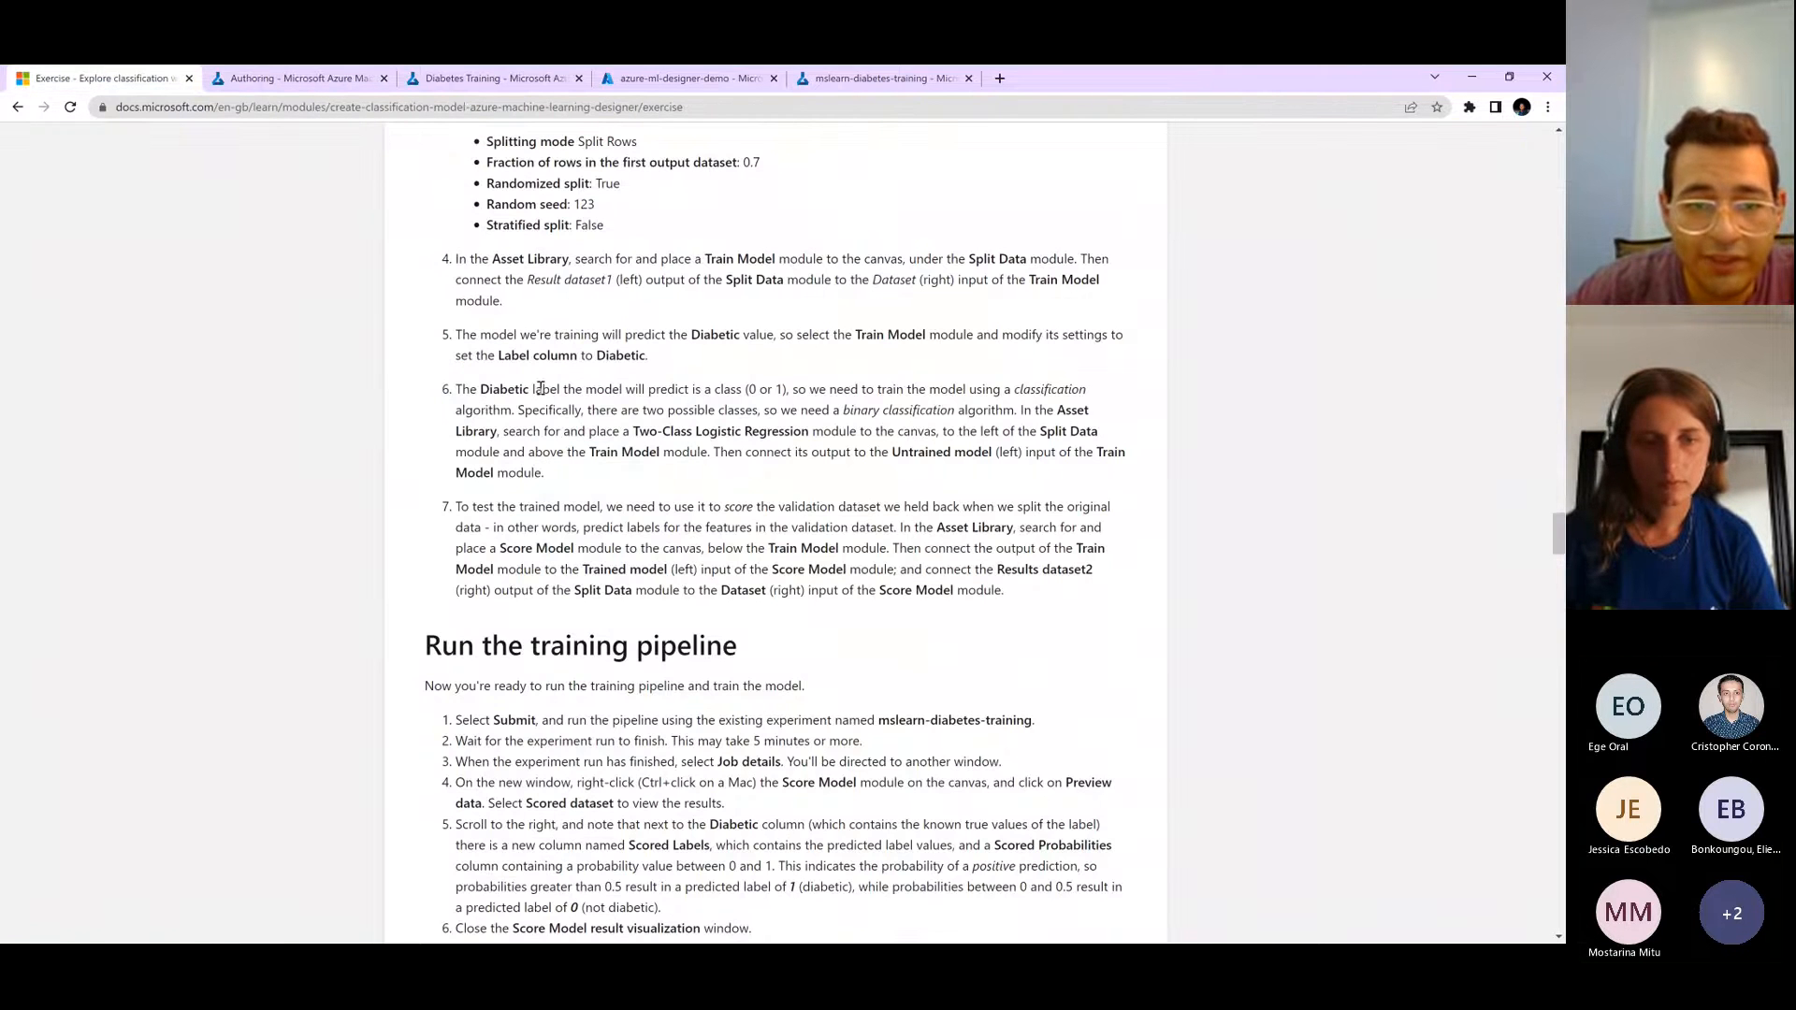
drag(568, 389, 642, 389)
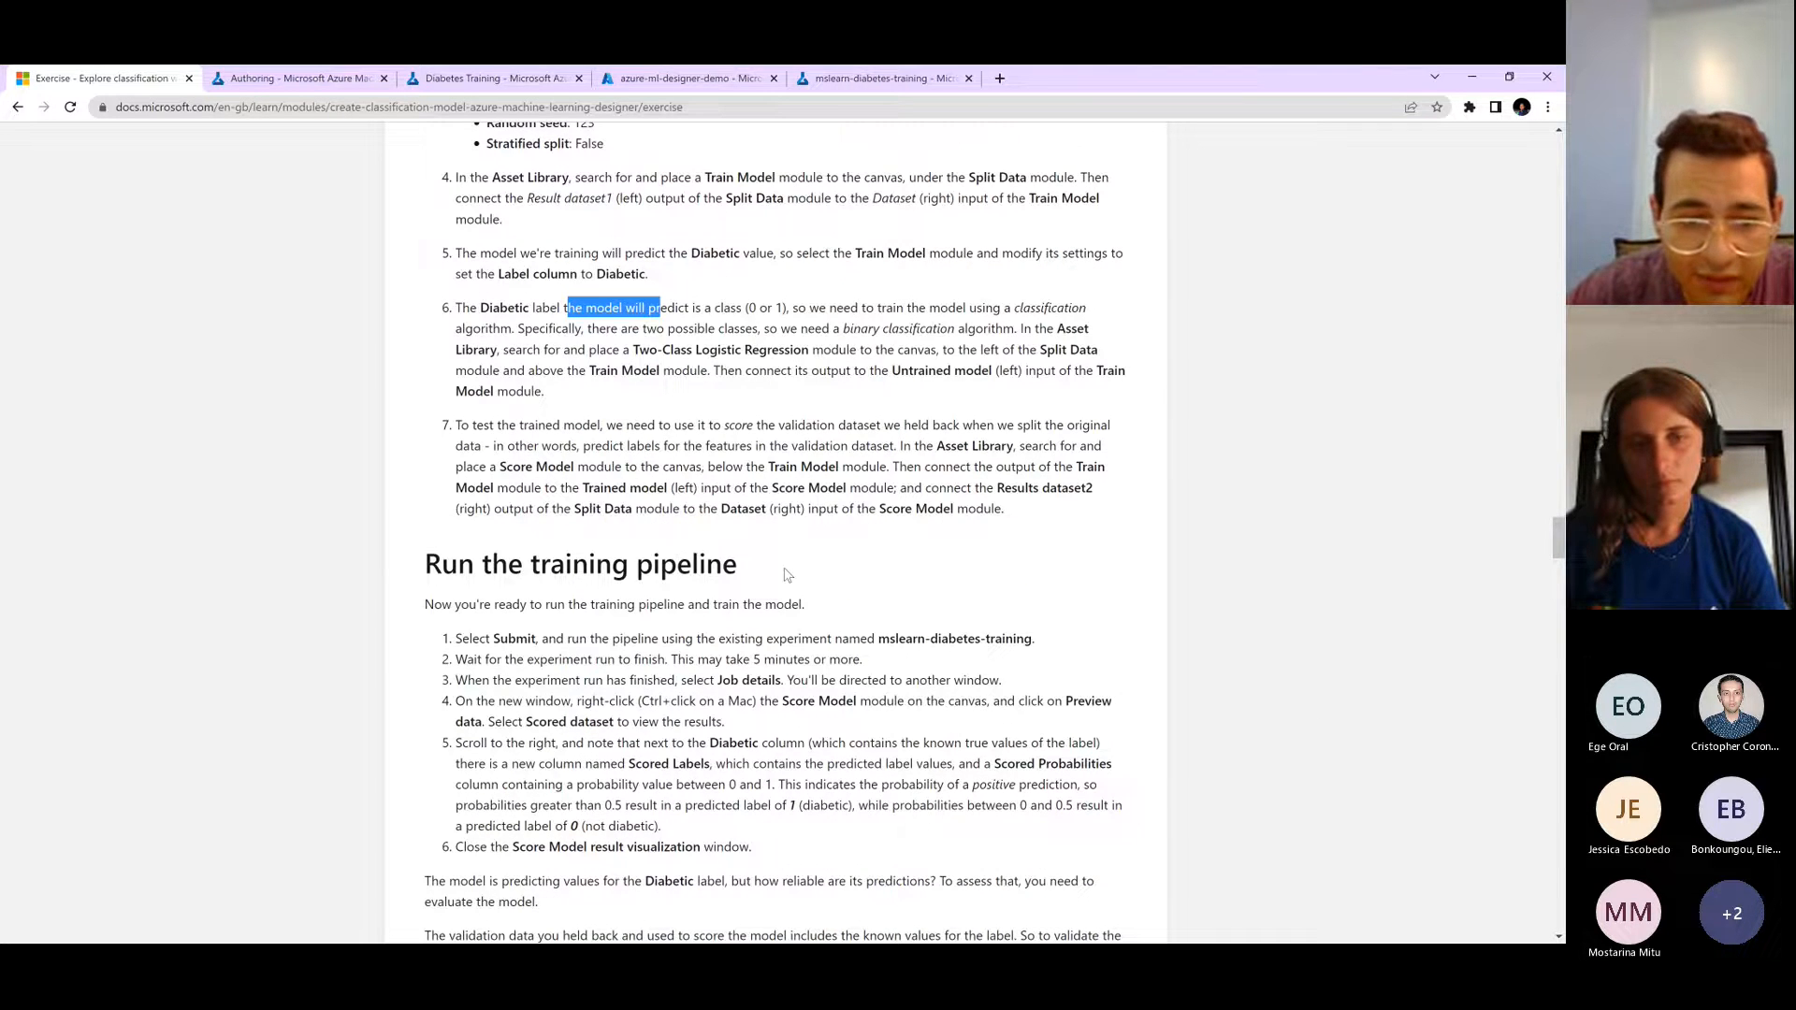
scroll(785, 575, down, 1)
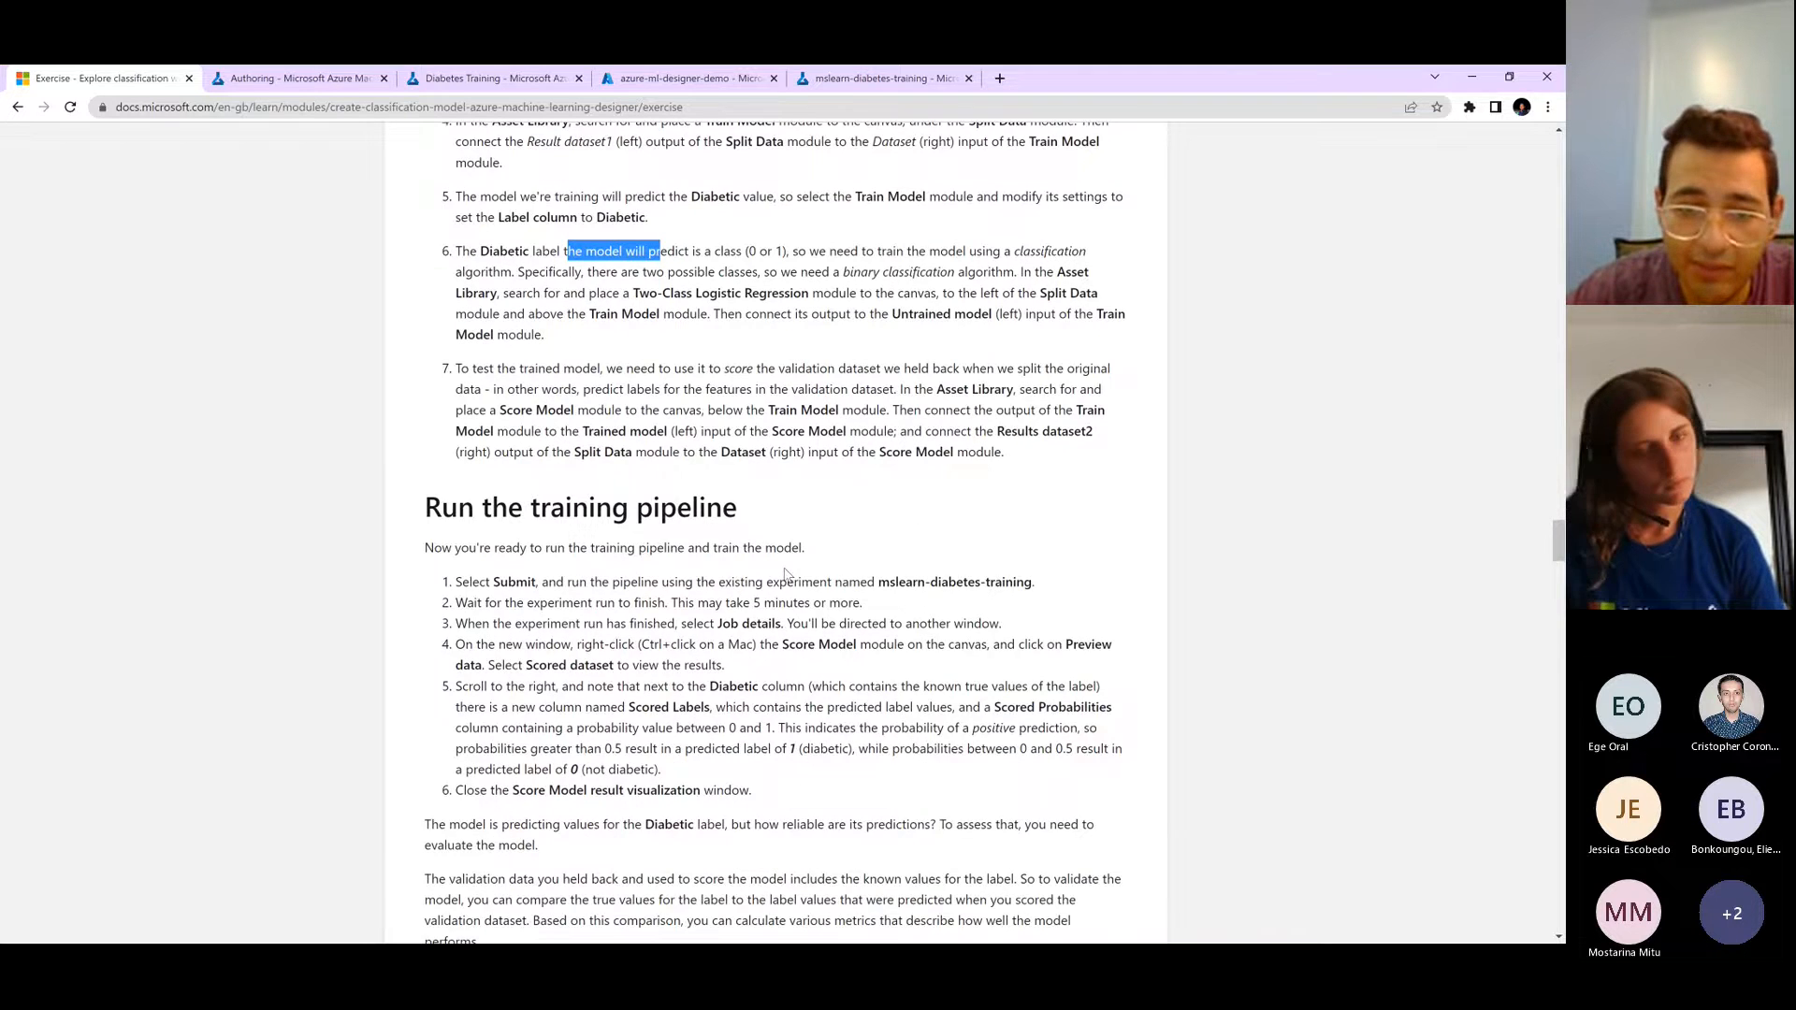
scroll(785, 574, down, 1)
scroll(785, 574, down, 1)
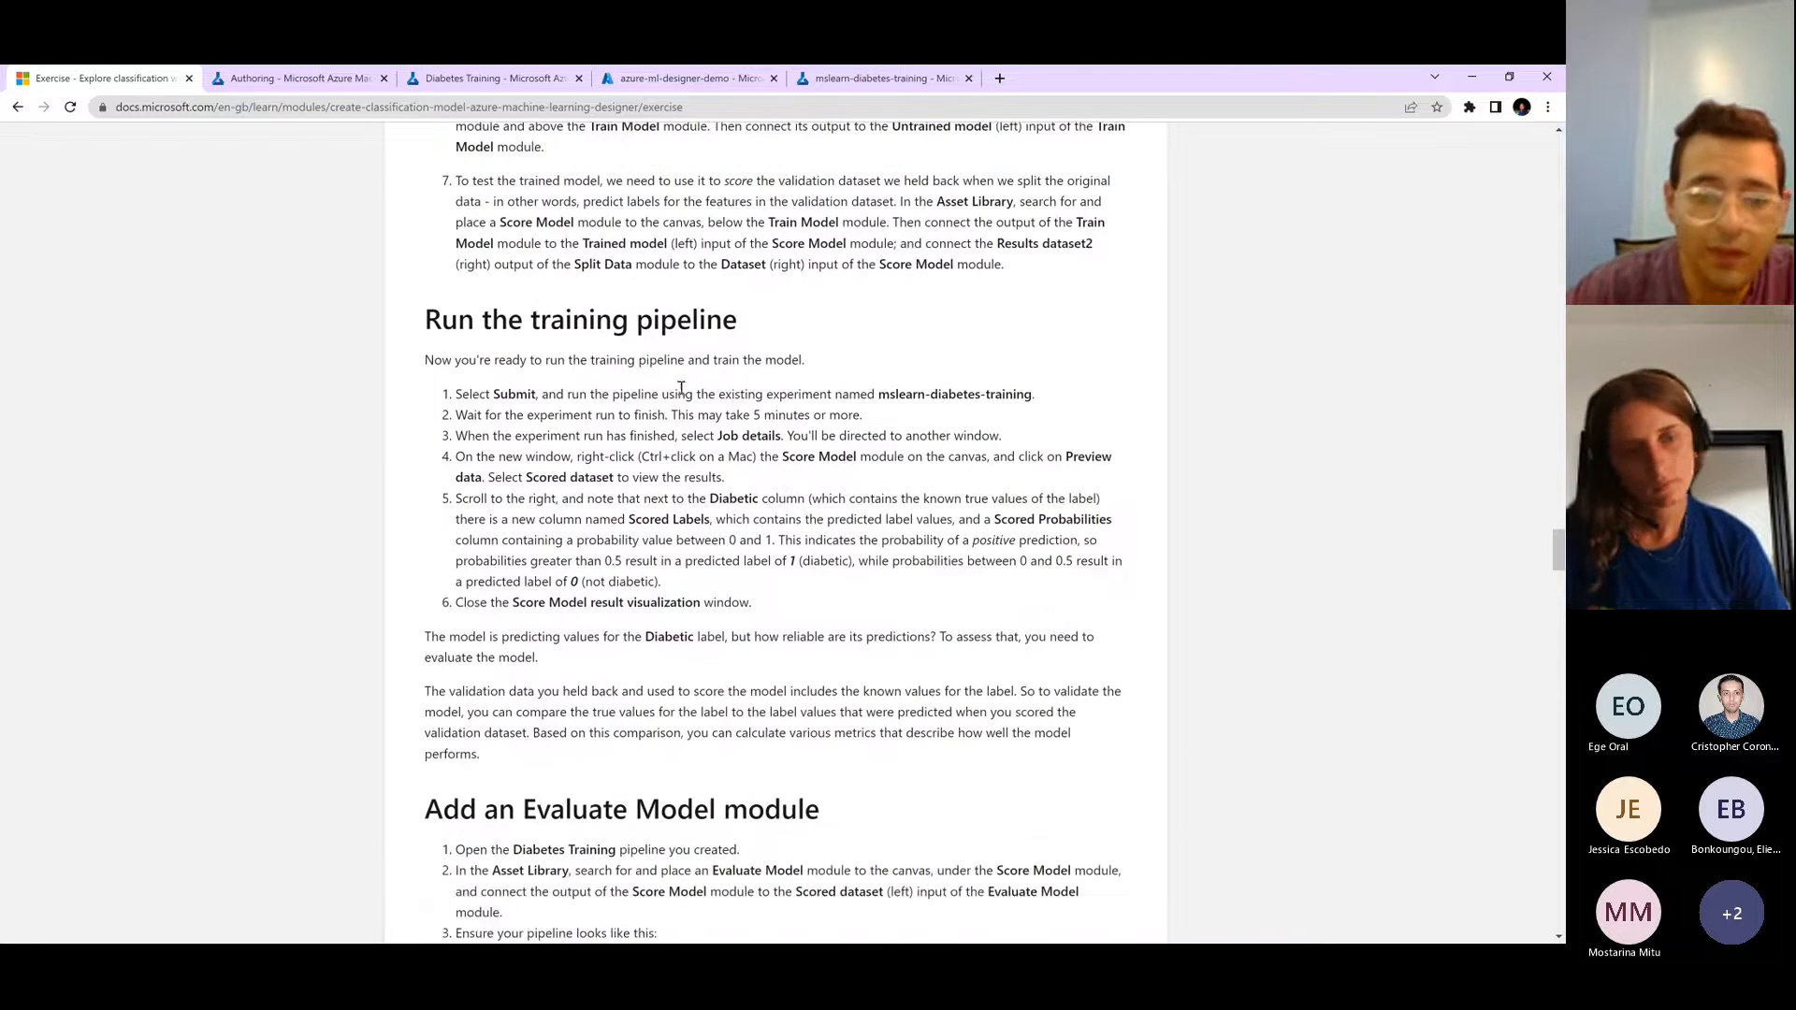
click(305, 75)
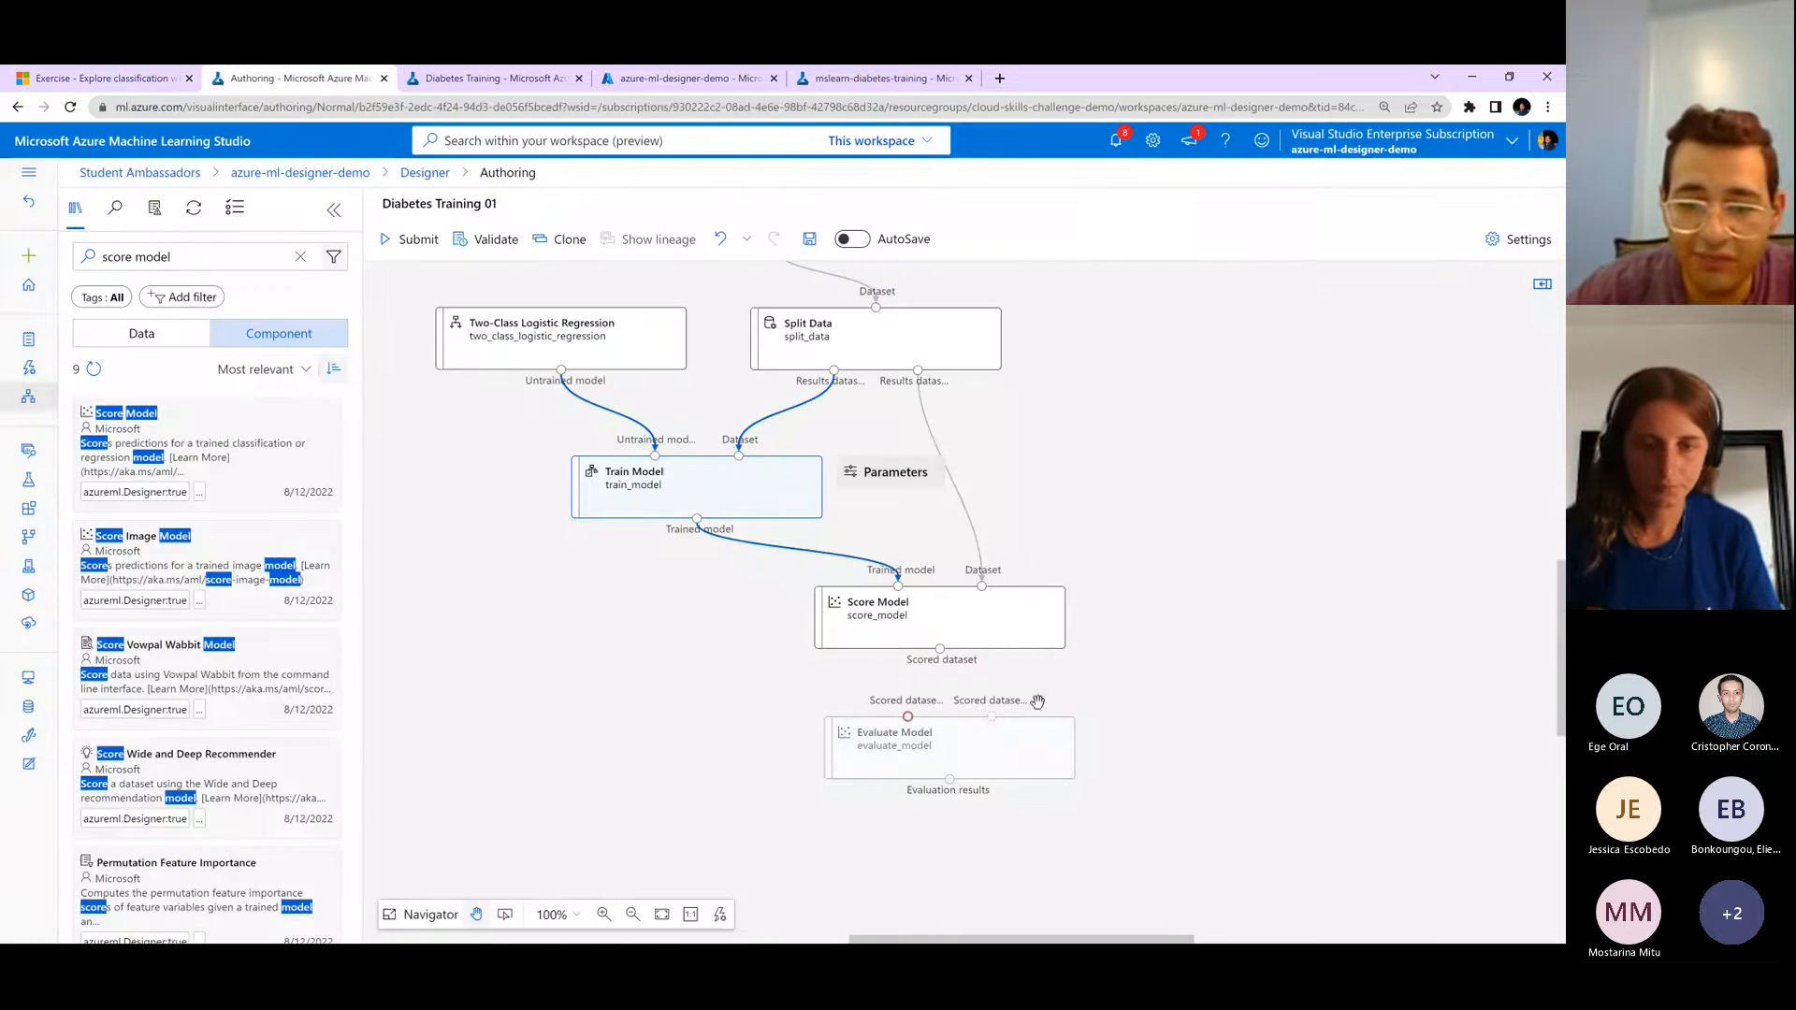
- Delete the Evaluate Model module below Score Model, undoing the accidental deletion of Train Model
drag(970, 753, 872, 773)
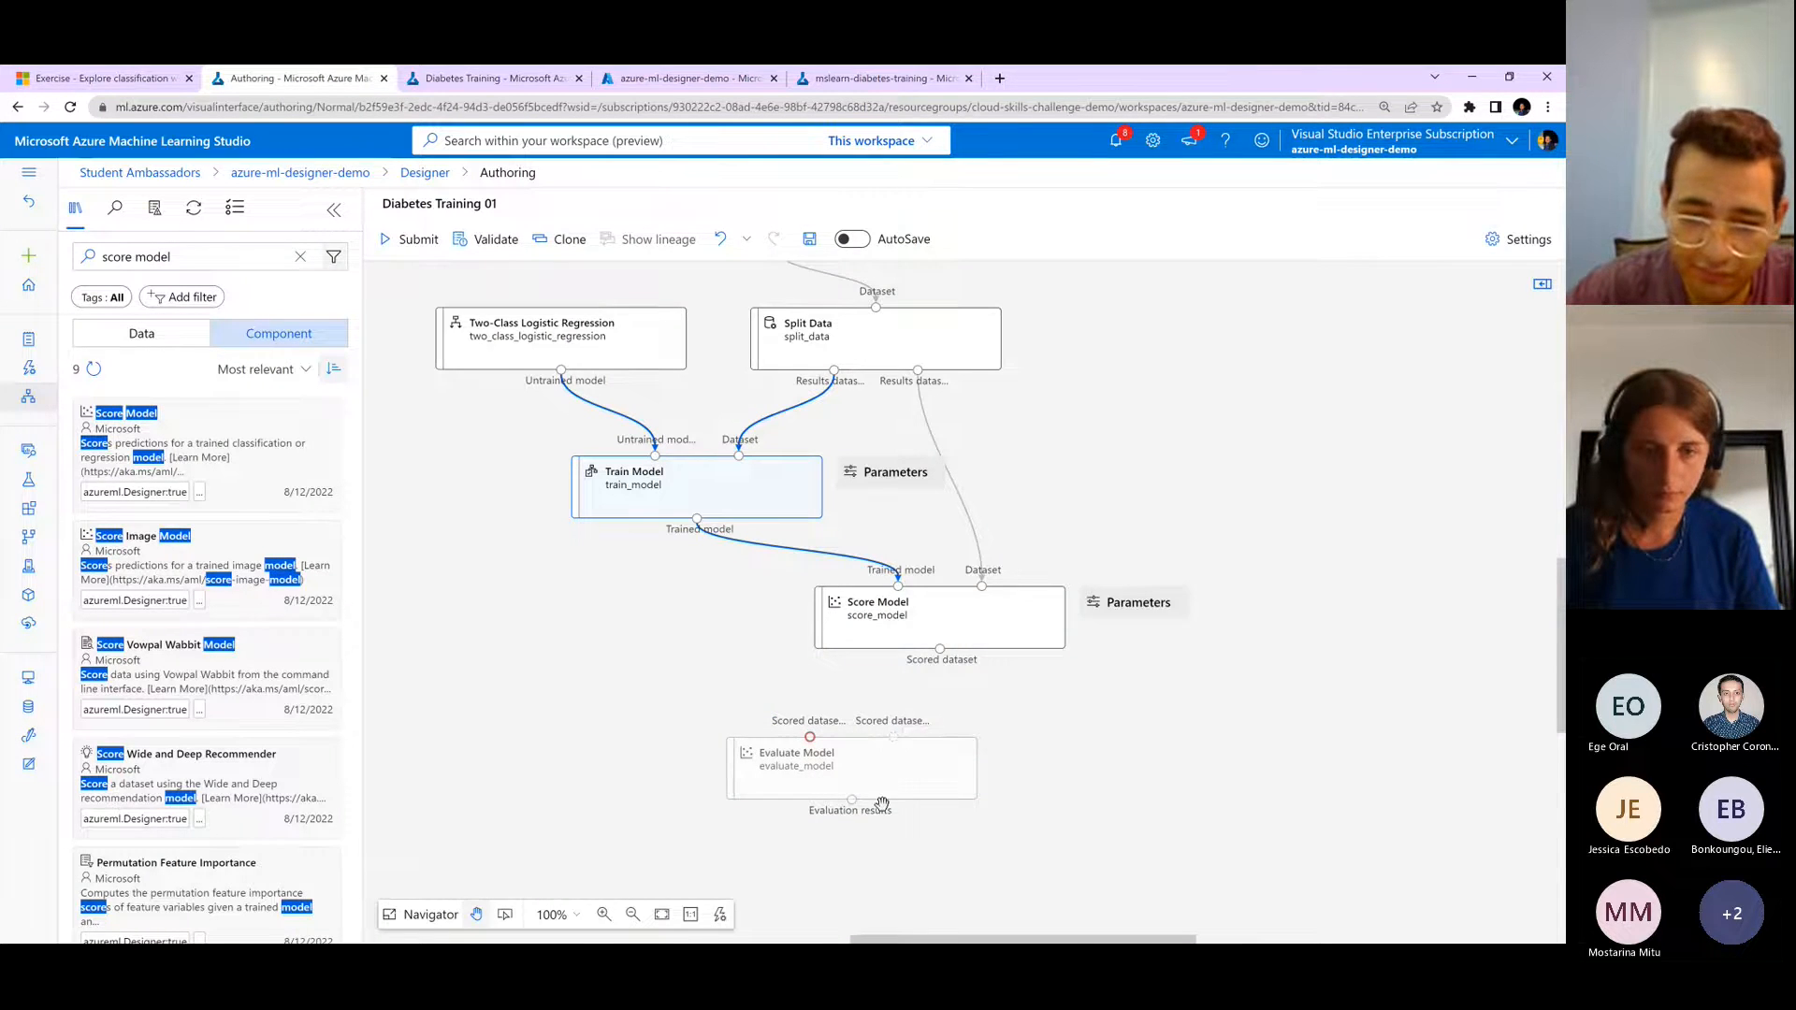
click(110, 75)
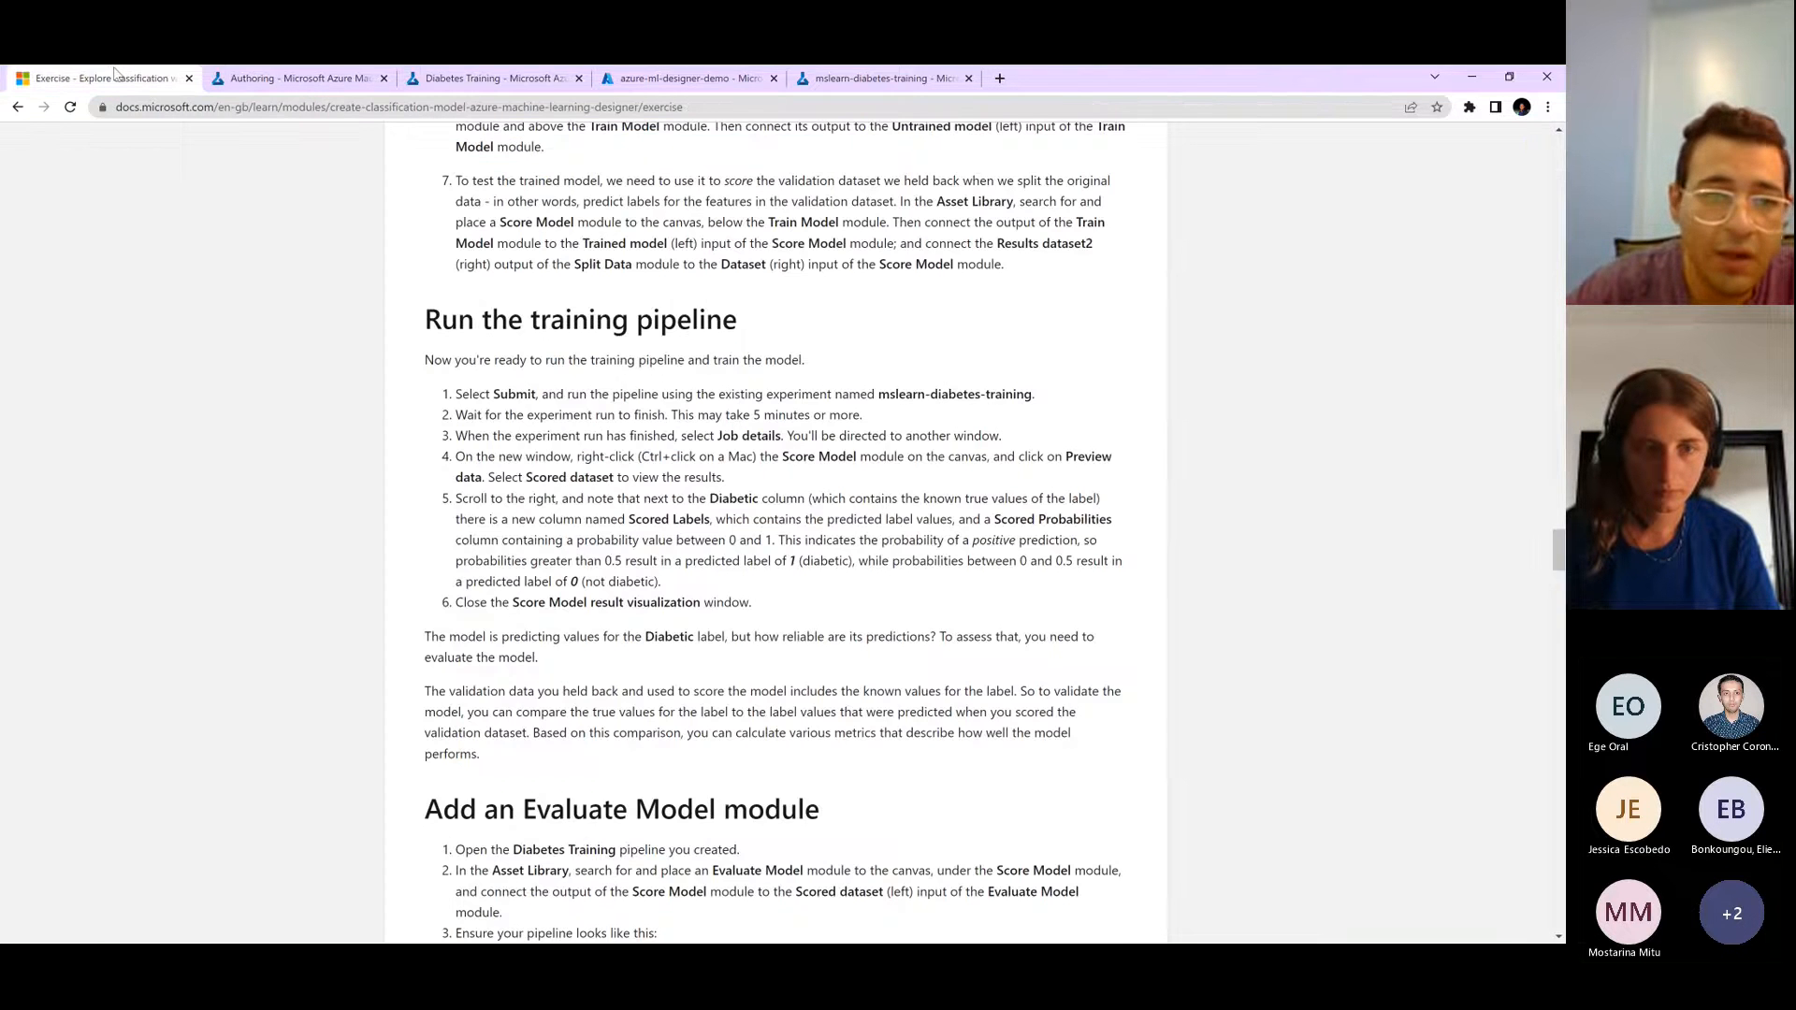
click(299, 78)
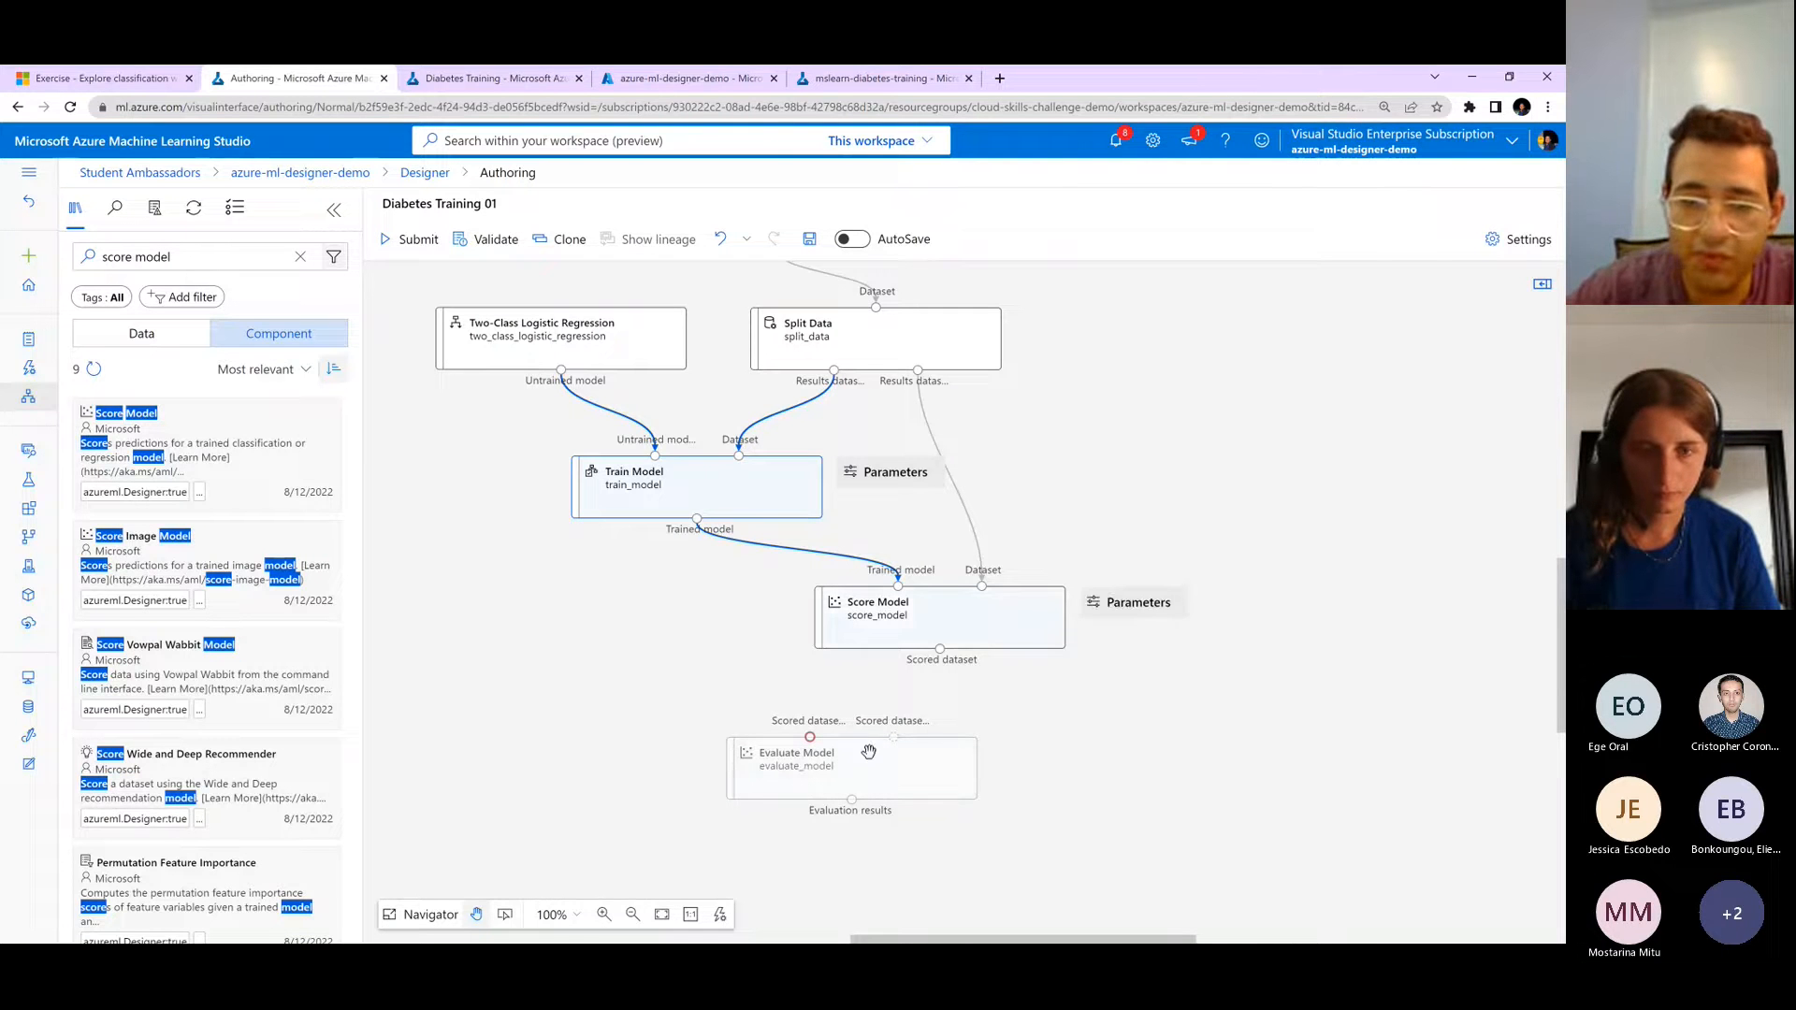
key(Delete)
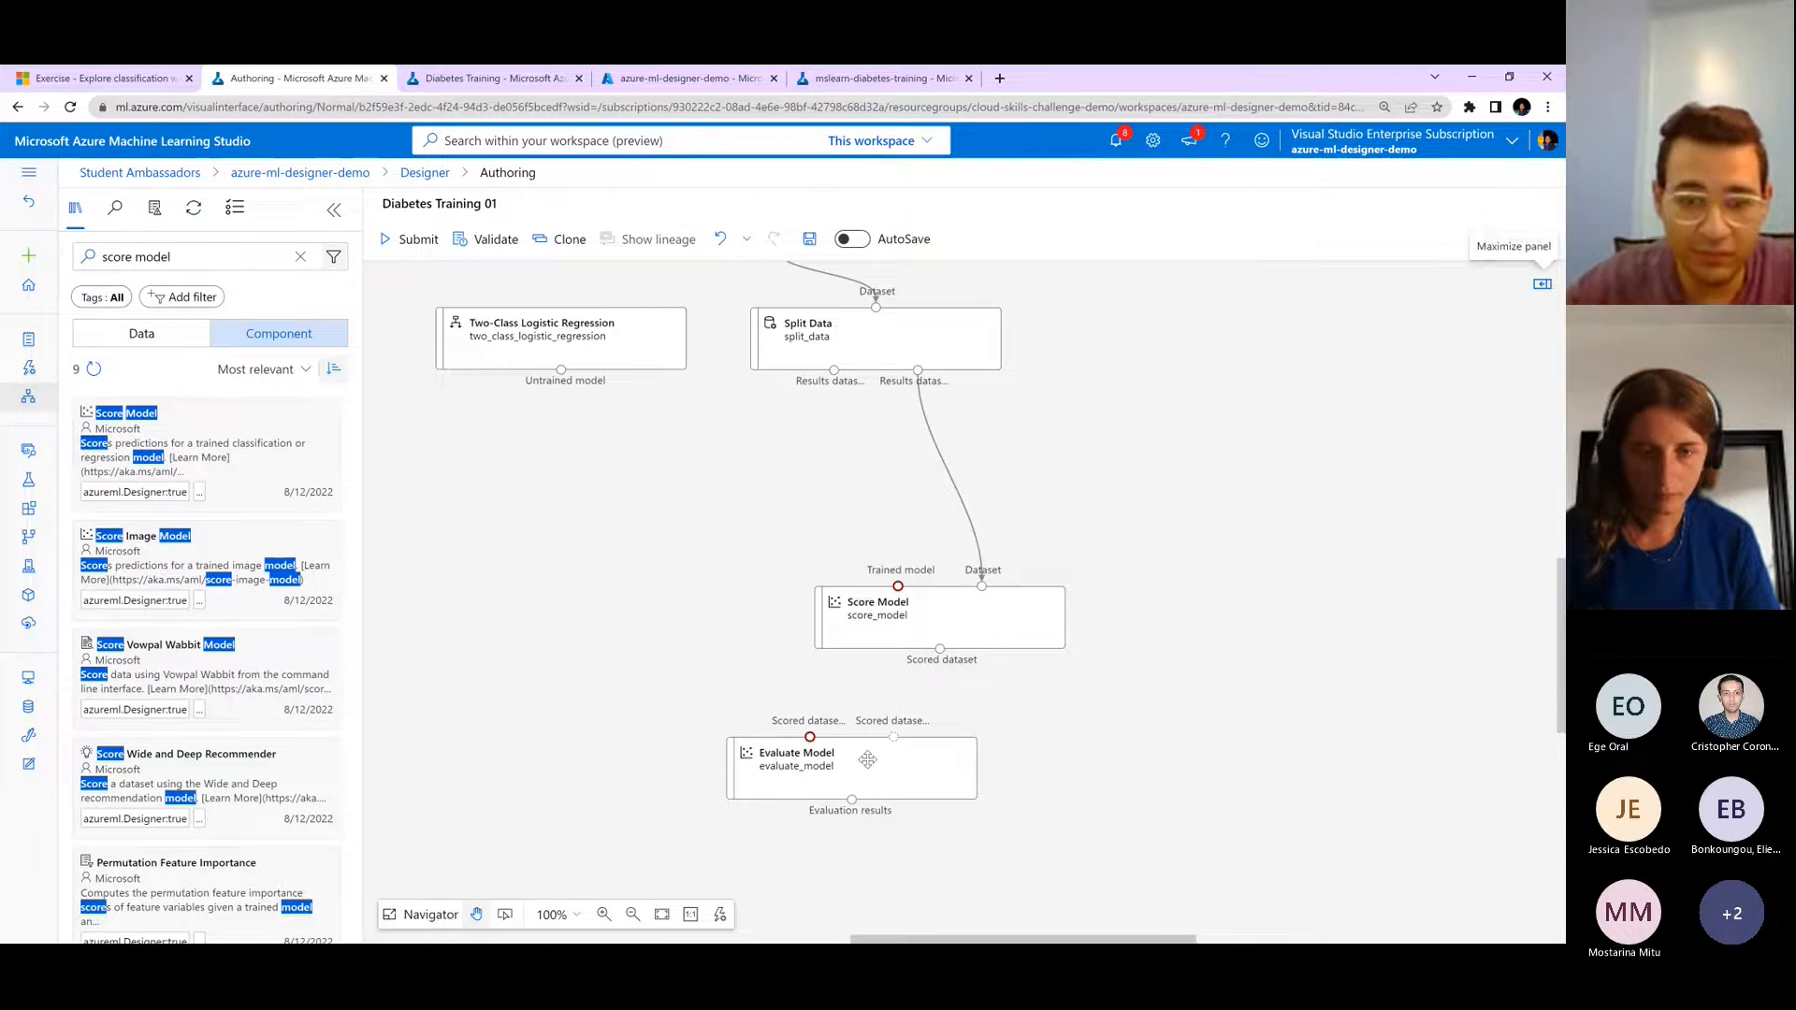
key(ctrl+z)
scroll(887, 578, down, 5)
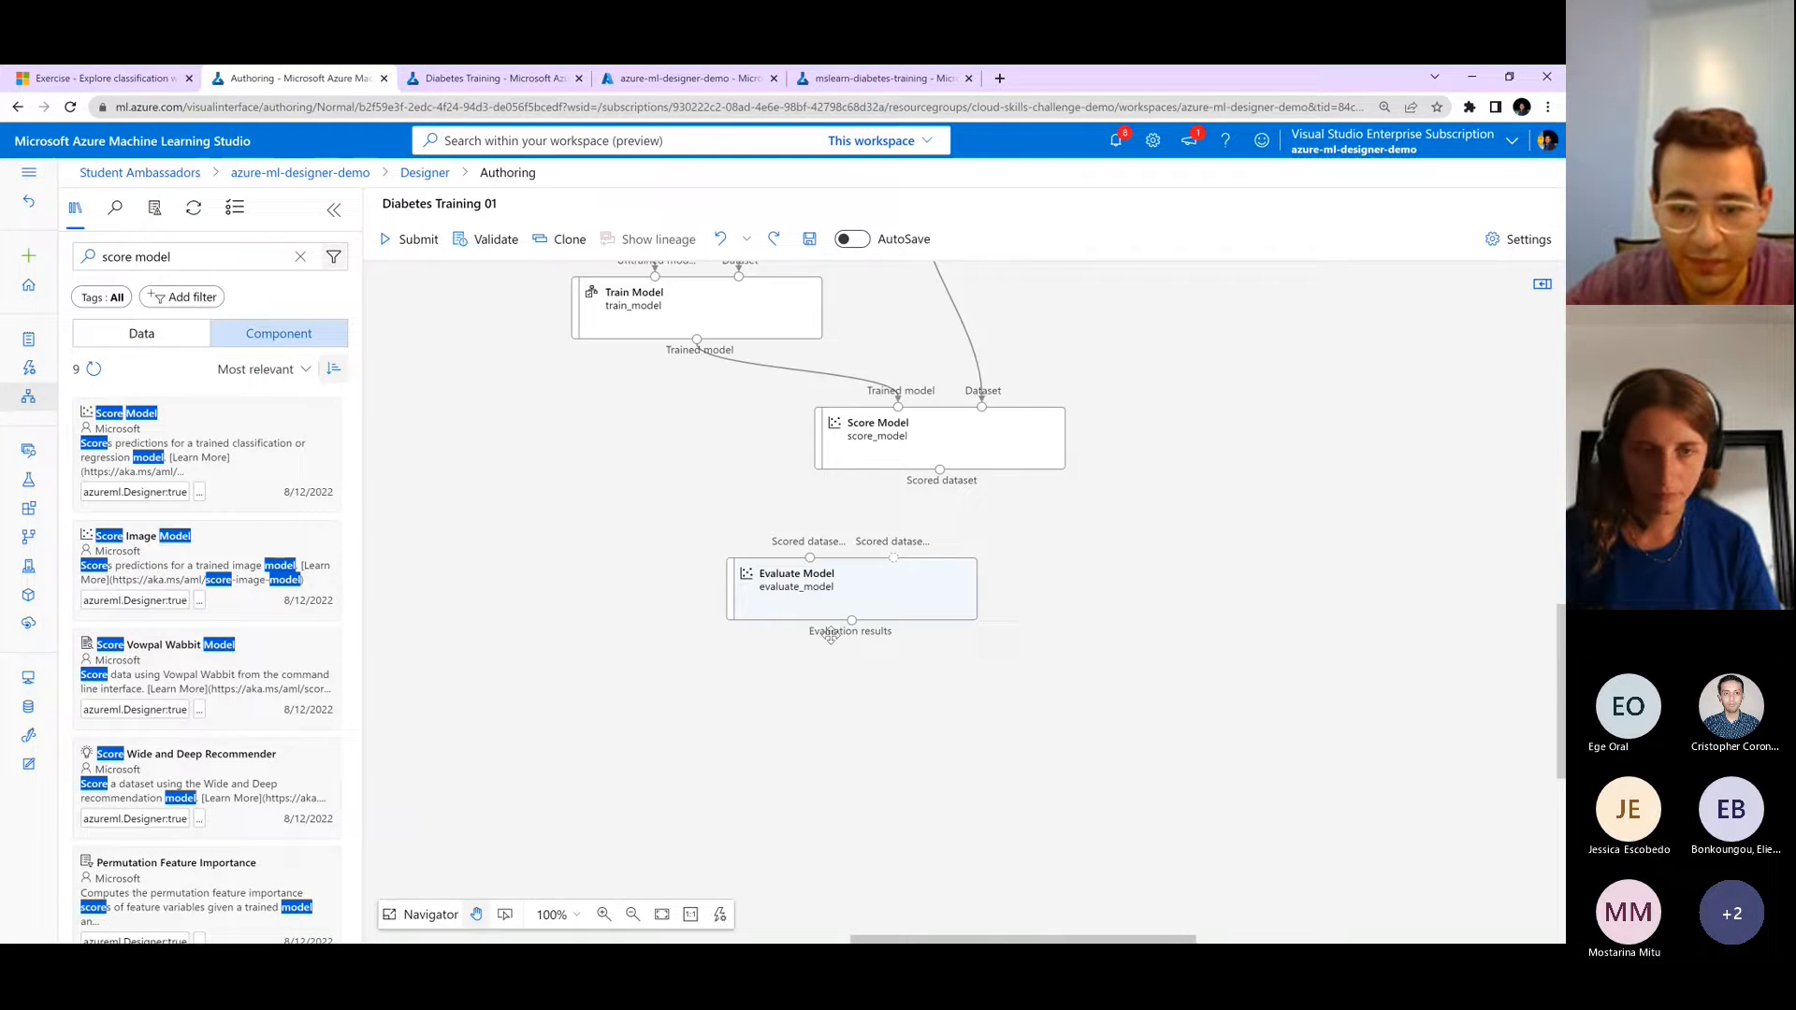
scroll(886, 578, up, 2)
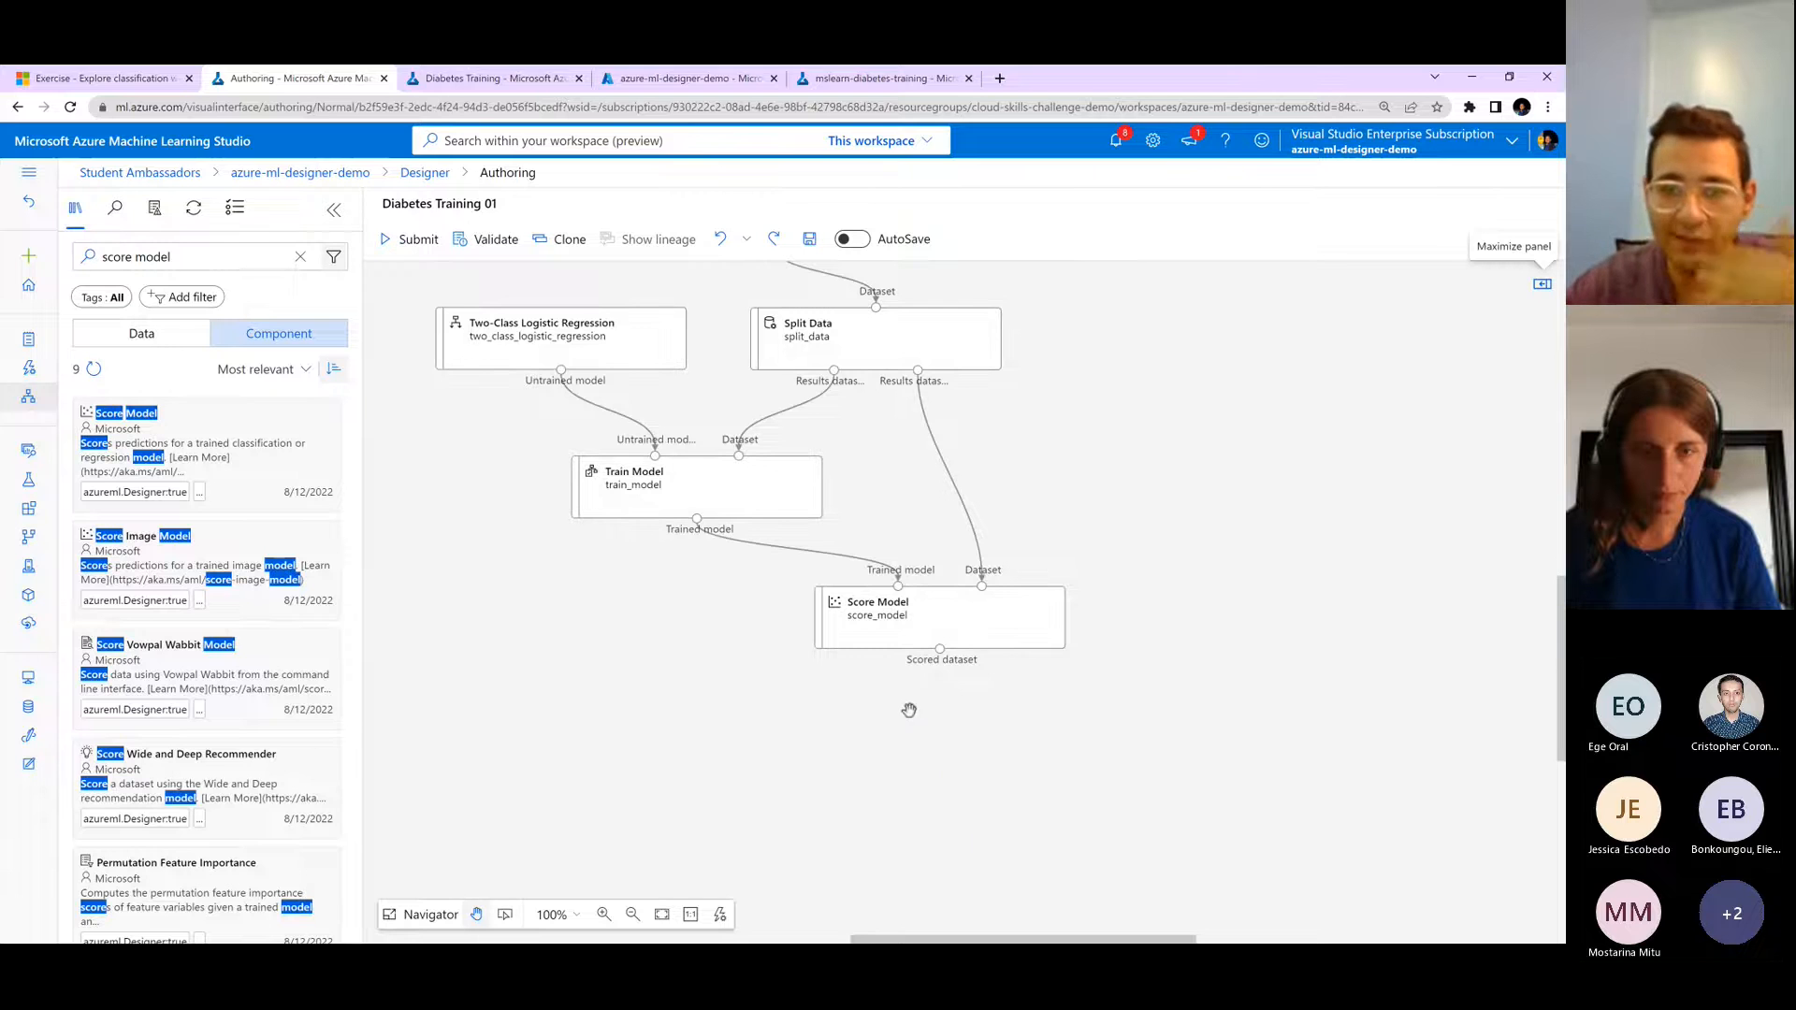
click(1433, 414)
drag(1433, 413, 1437, 564)
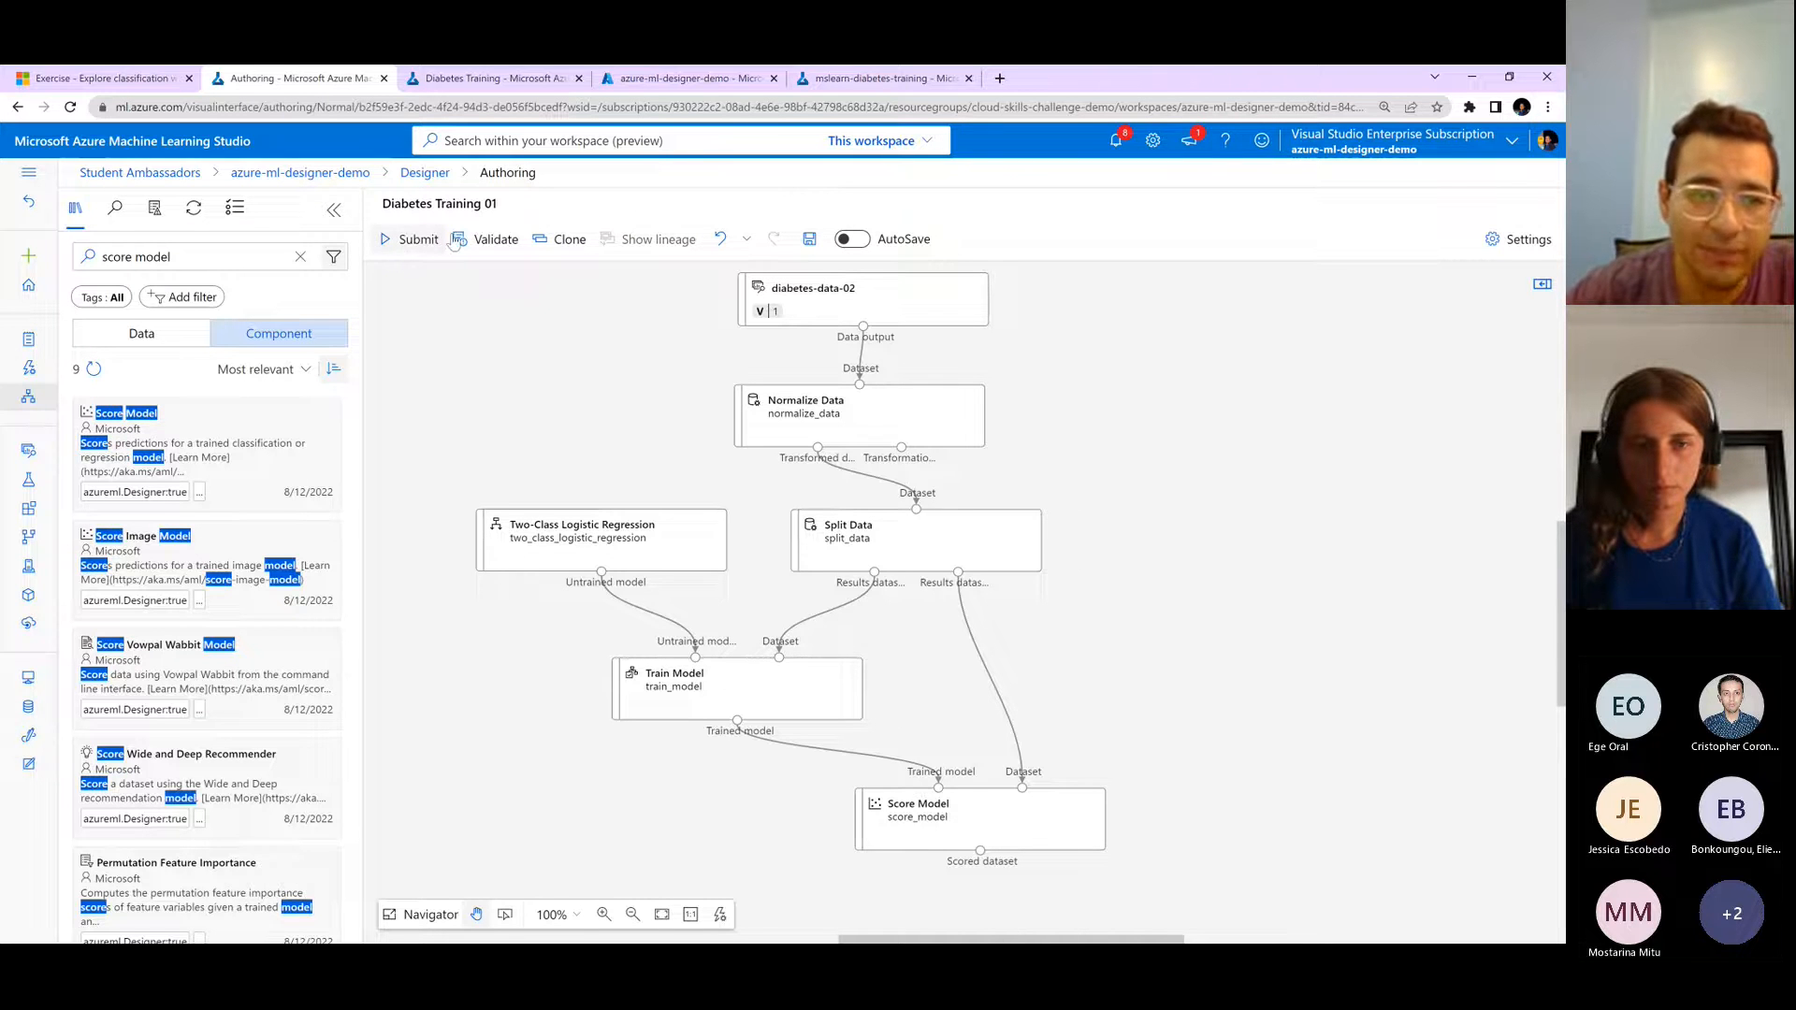
click(408, 239)
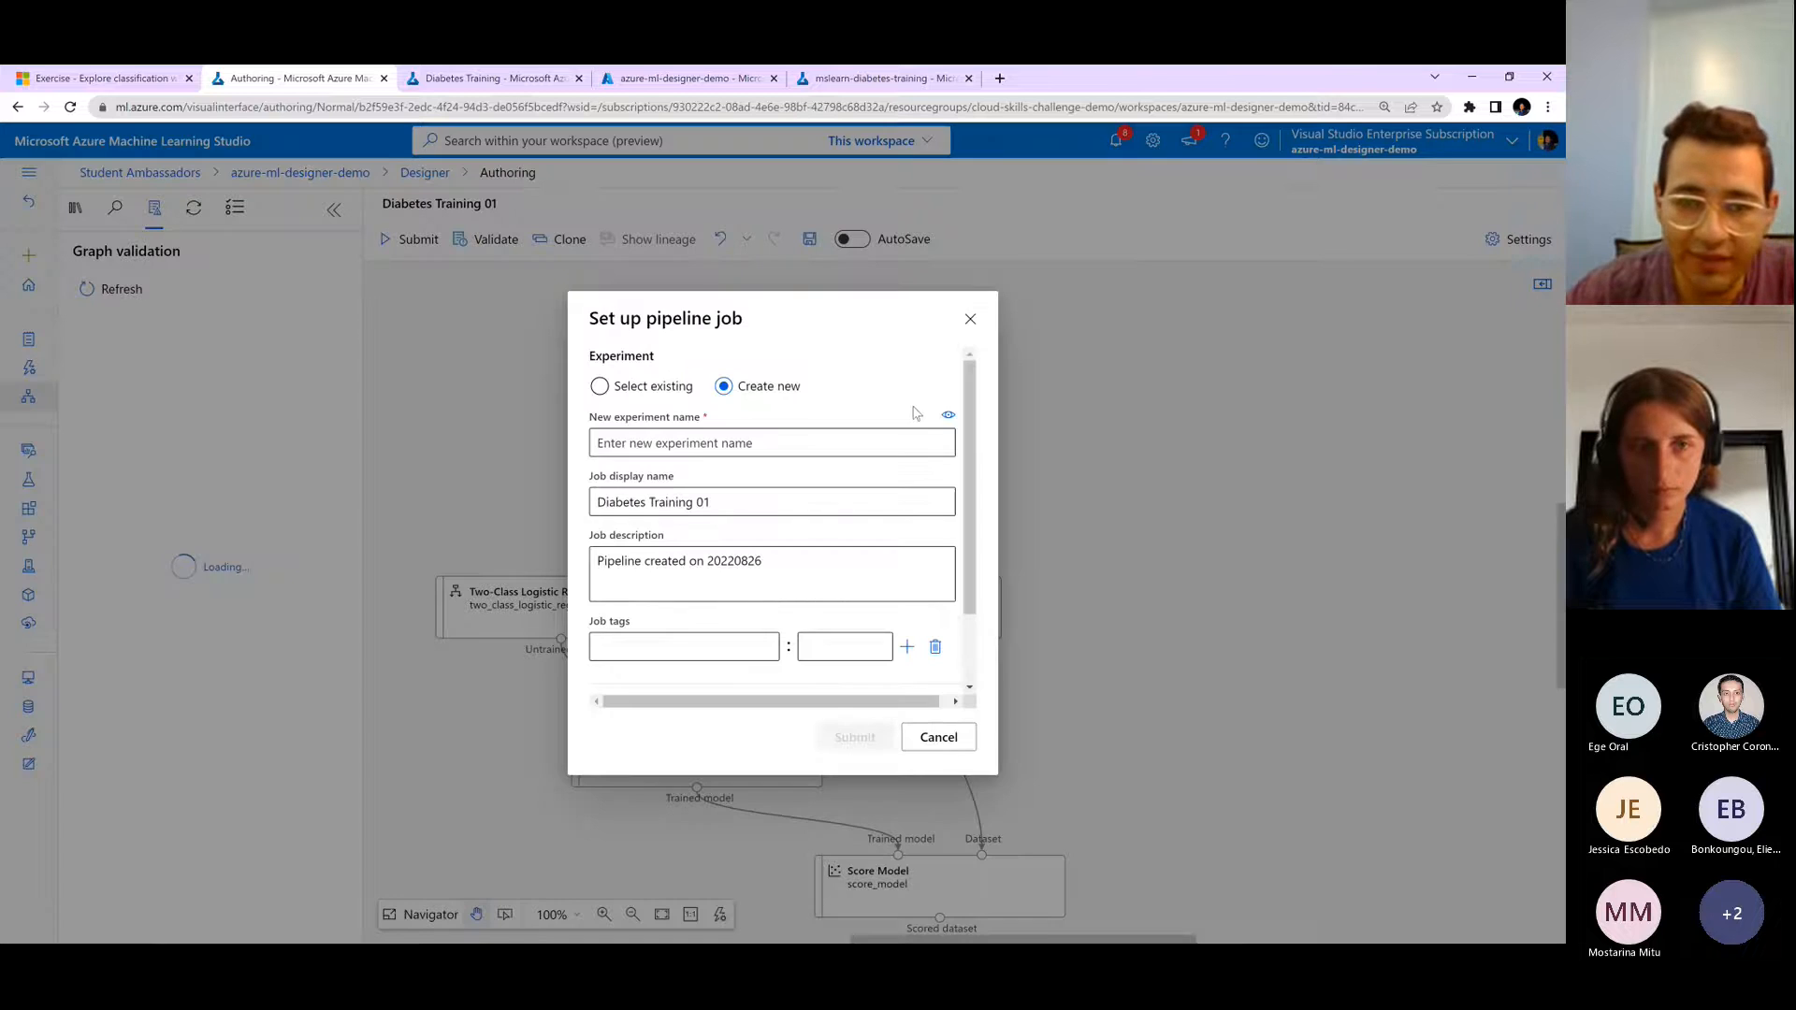
click(636, 386)
click(669, 443)
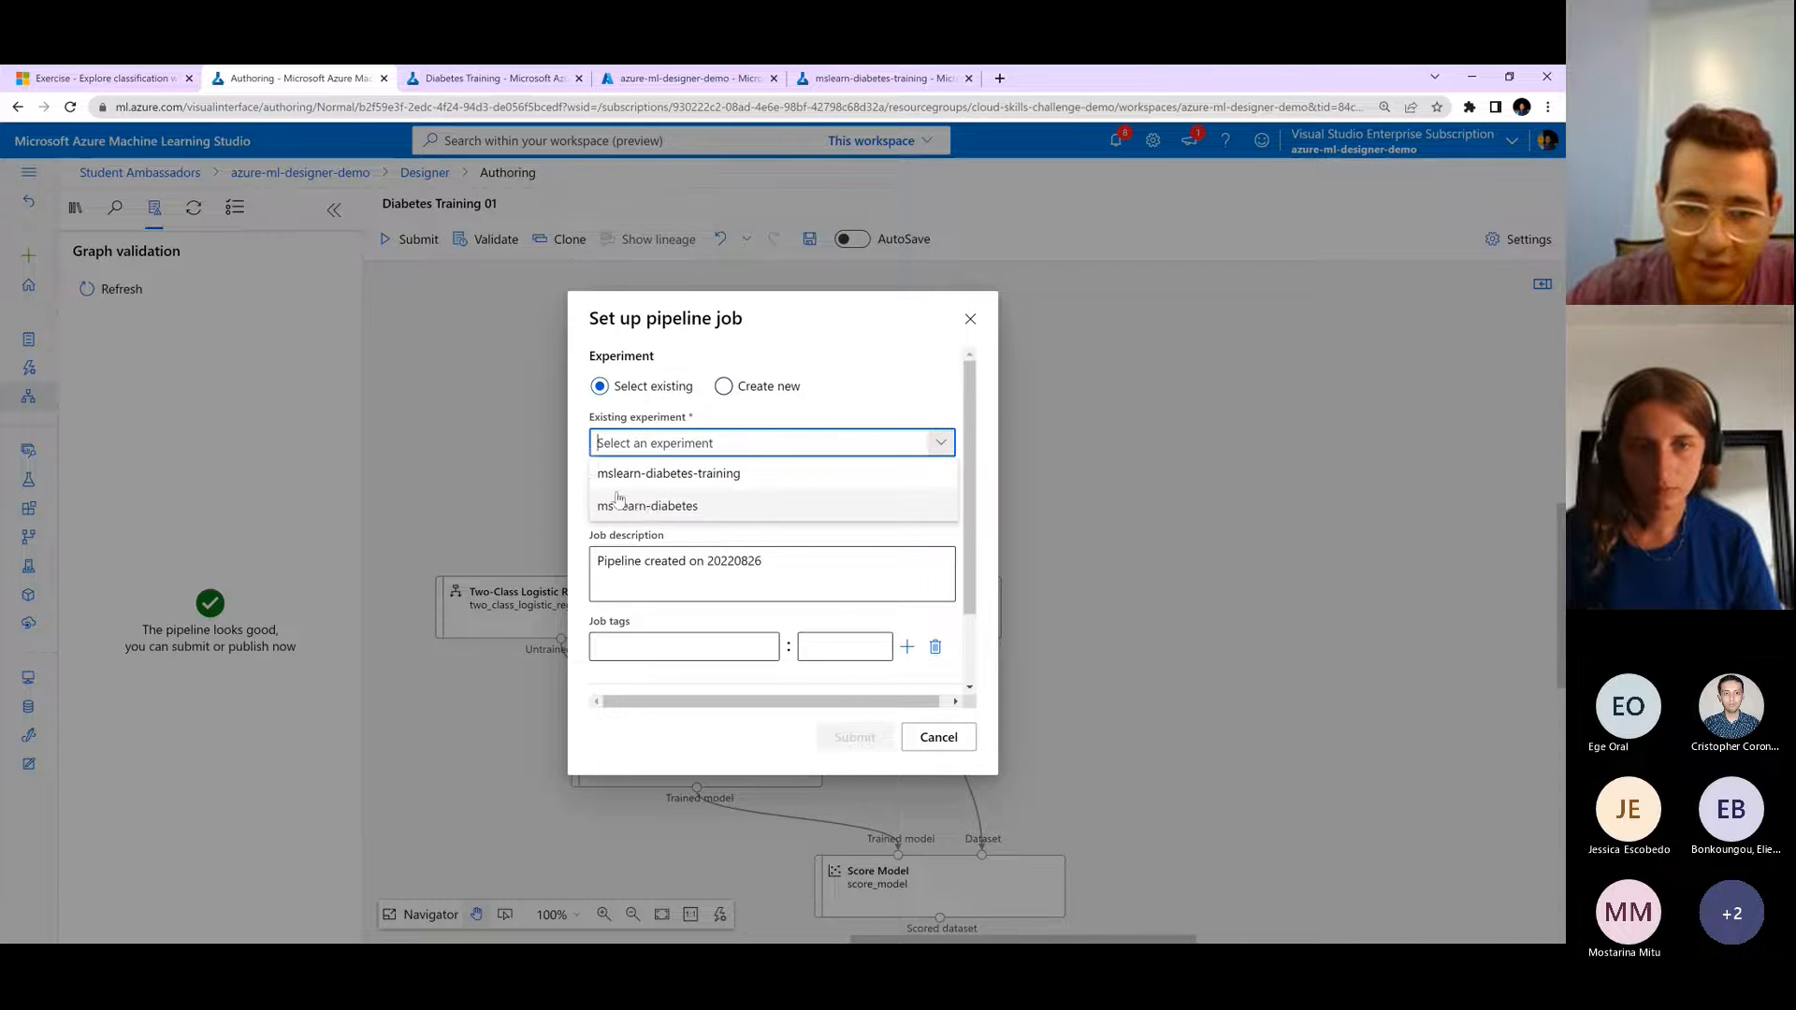
click(940, 744)
click(940, 739)
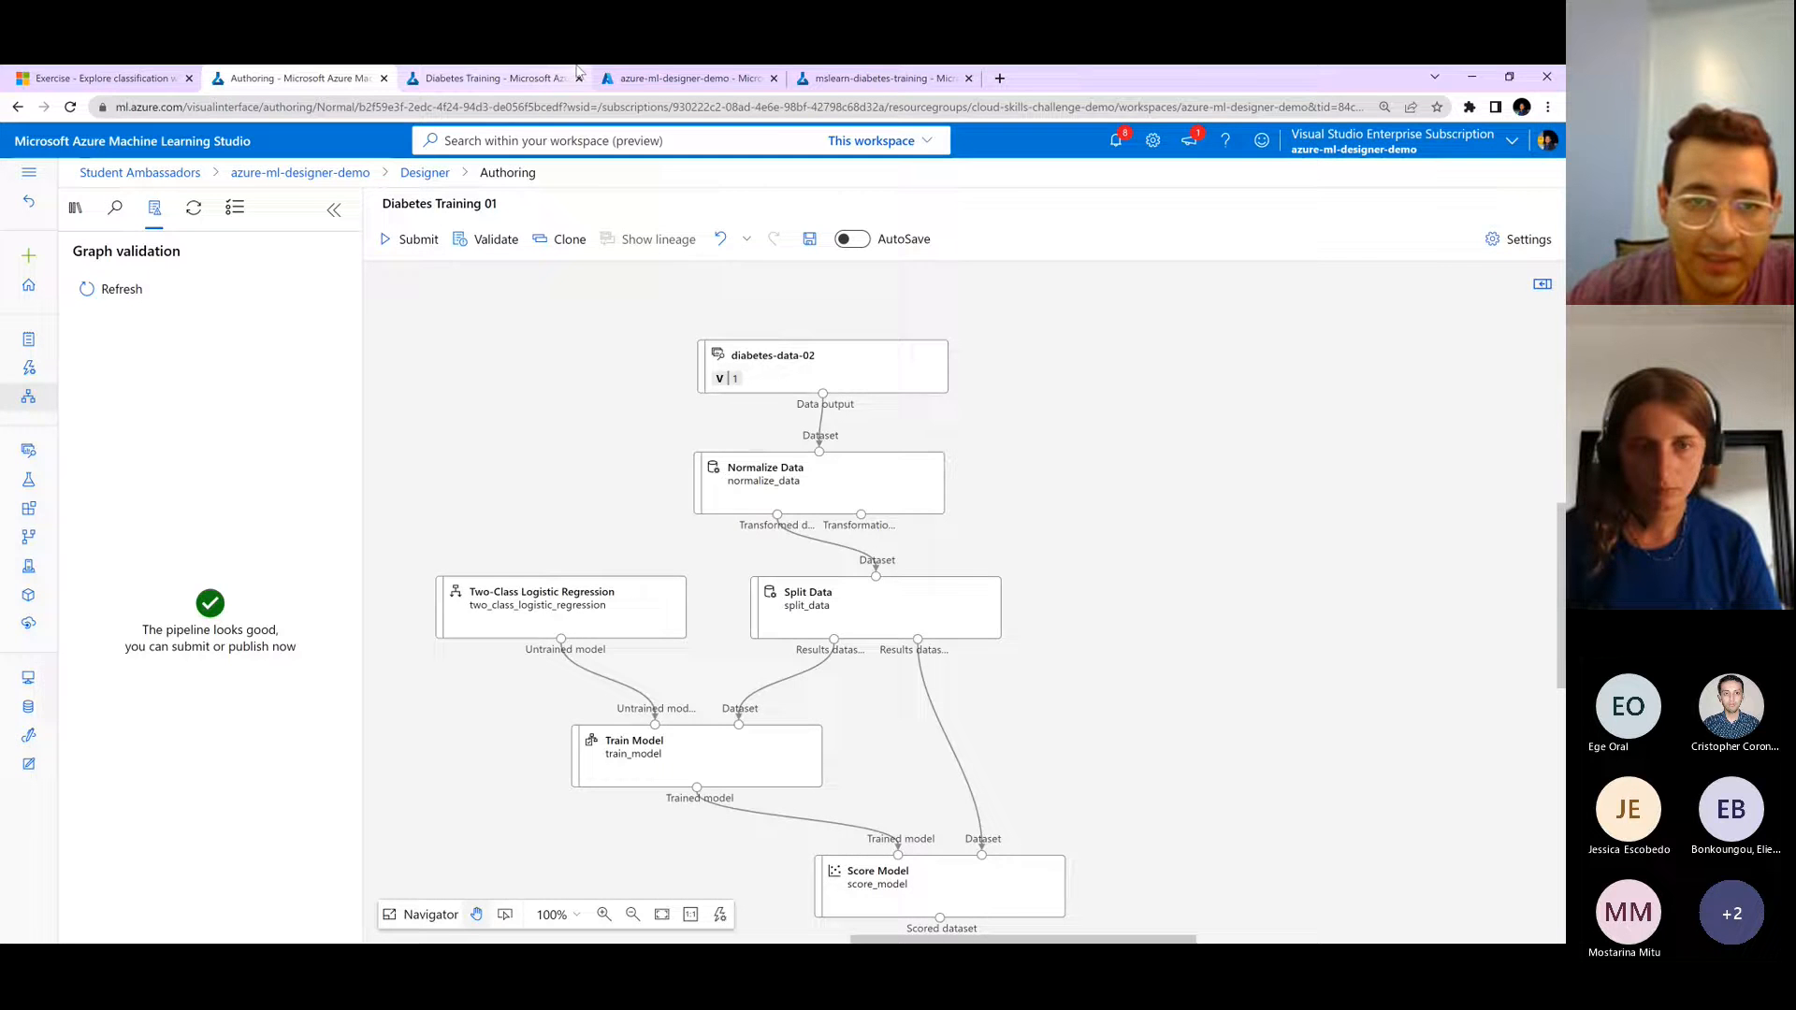
- Open the completed Diabetes Training job created 25 Aug 2022 20:32 in the mslearn-diabetes-training experiment and view its pipeline graph
click(460, 79)
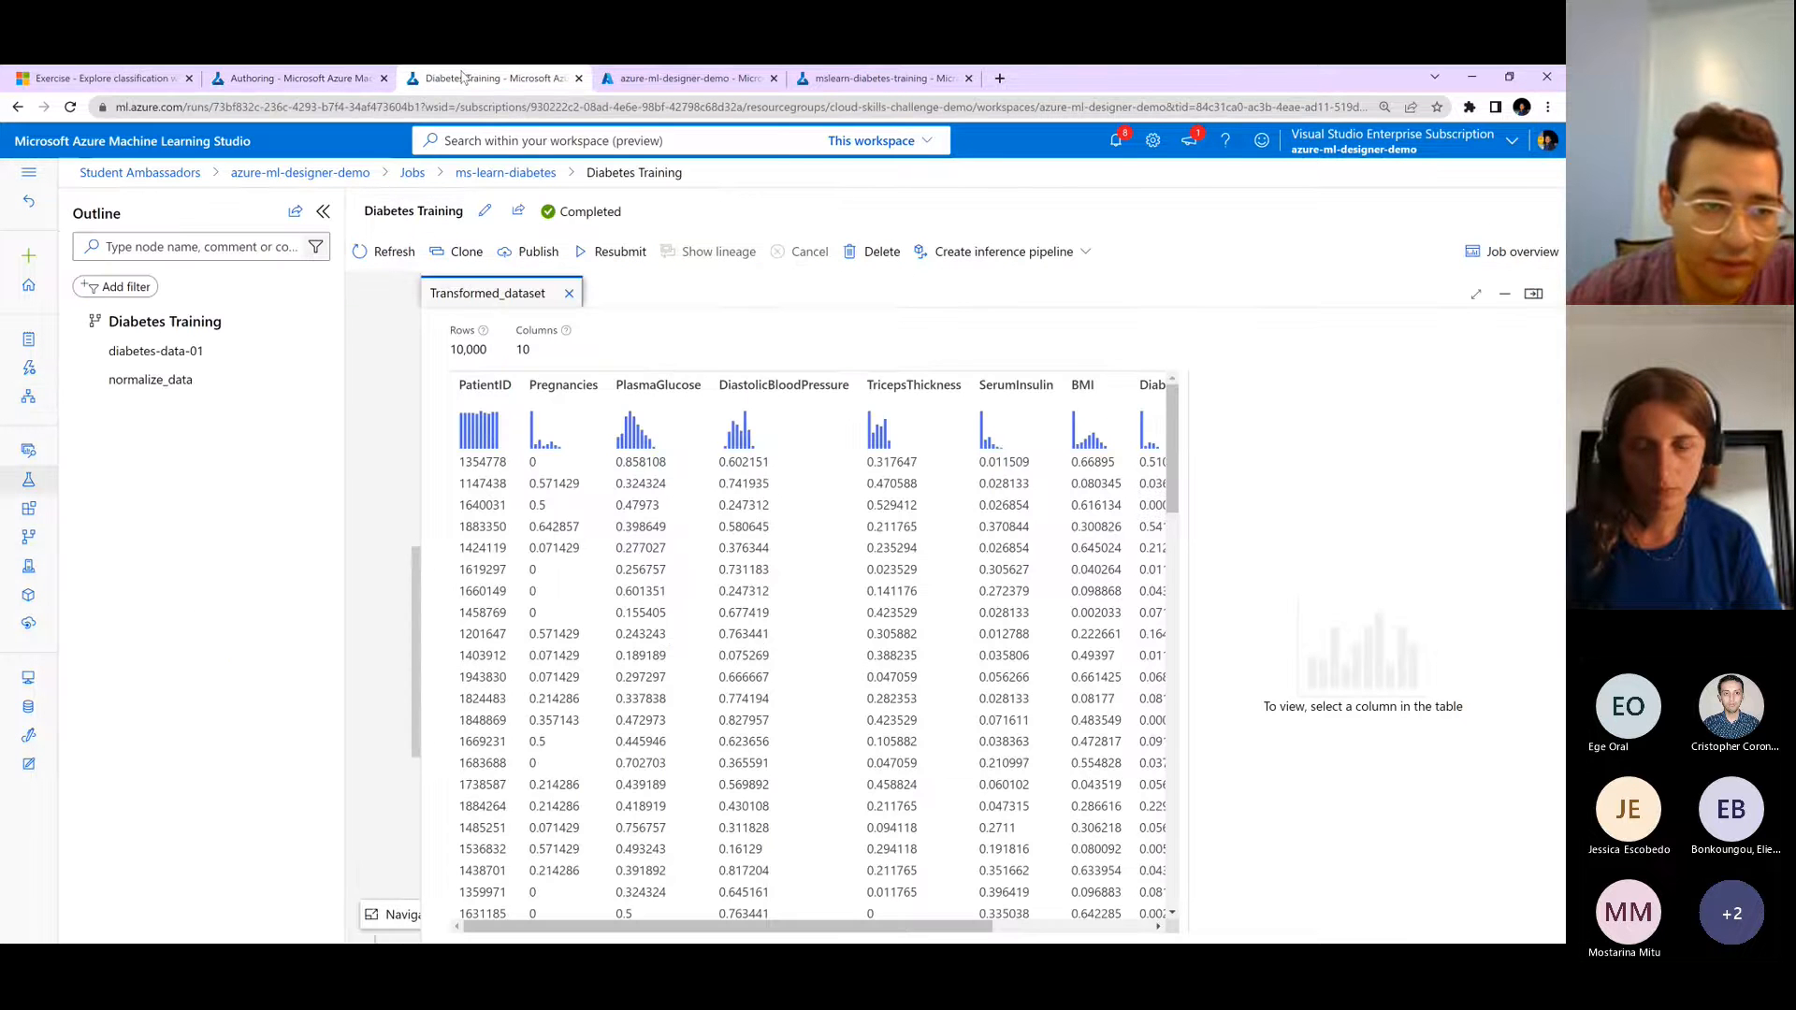
click(404, 175)
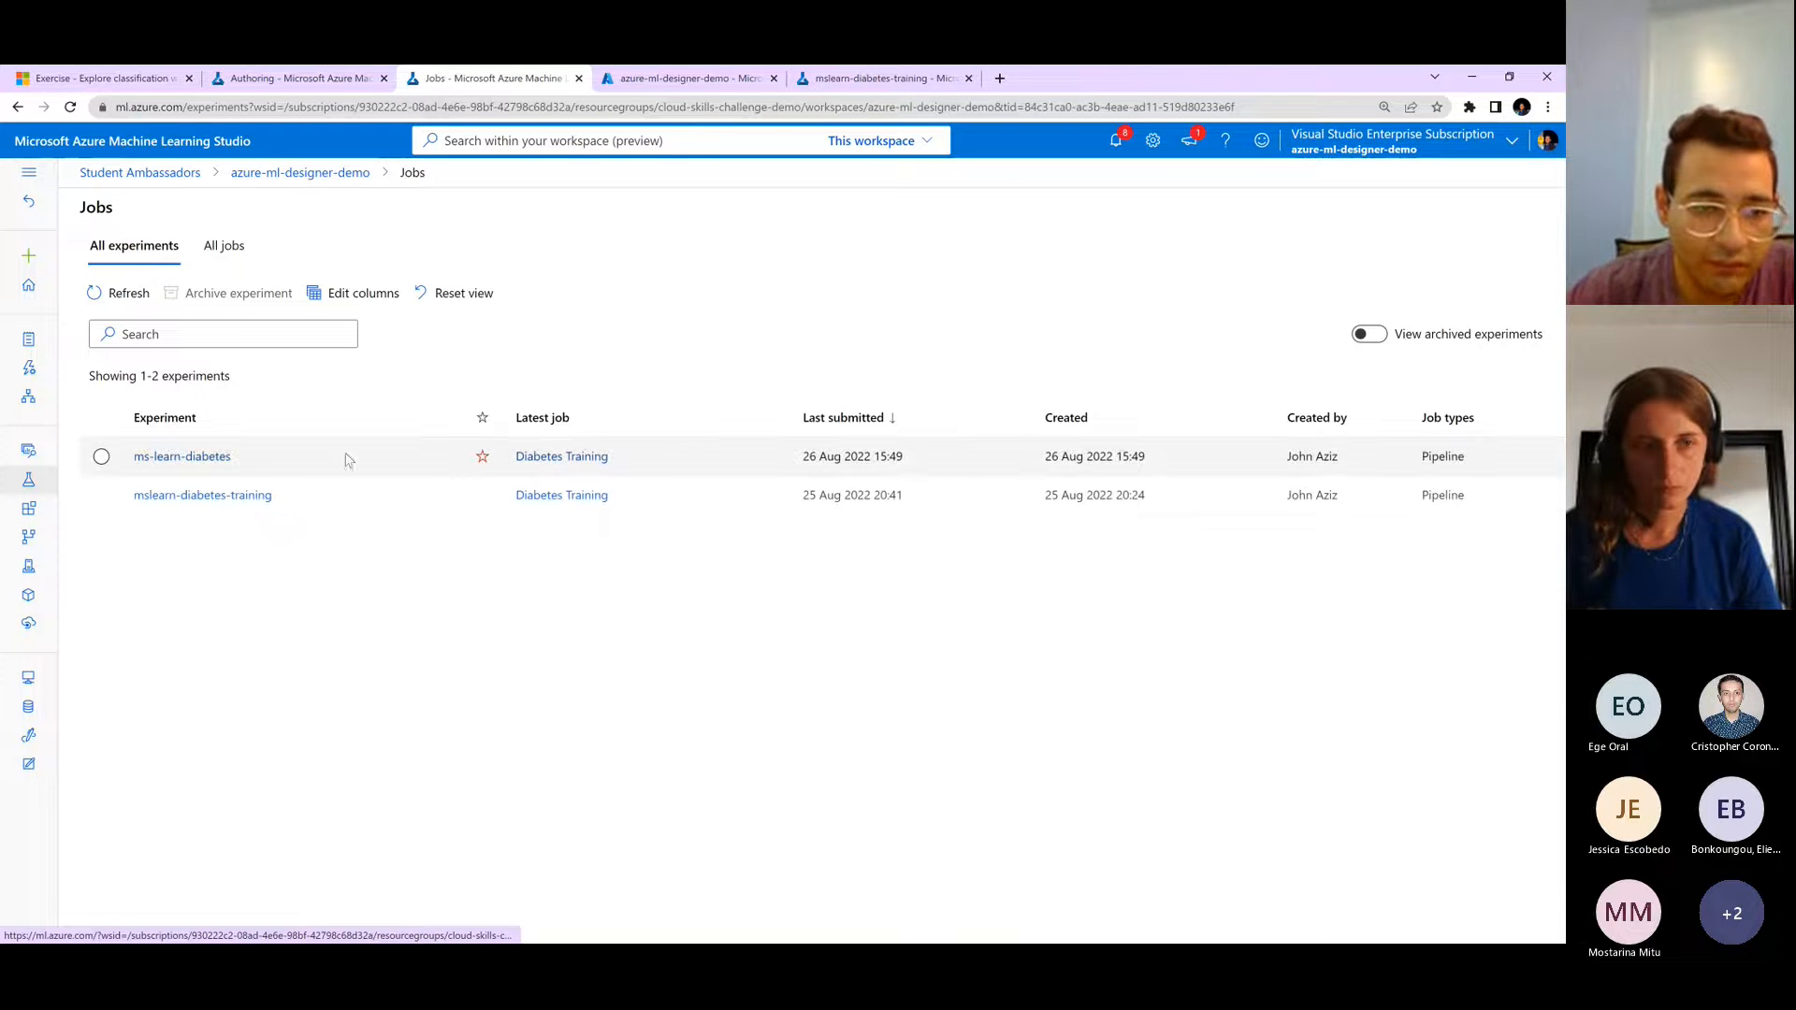
click(191, 497)
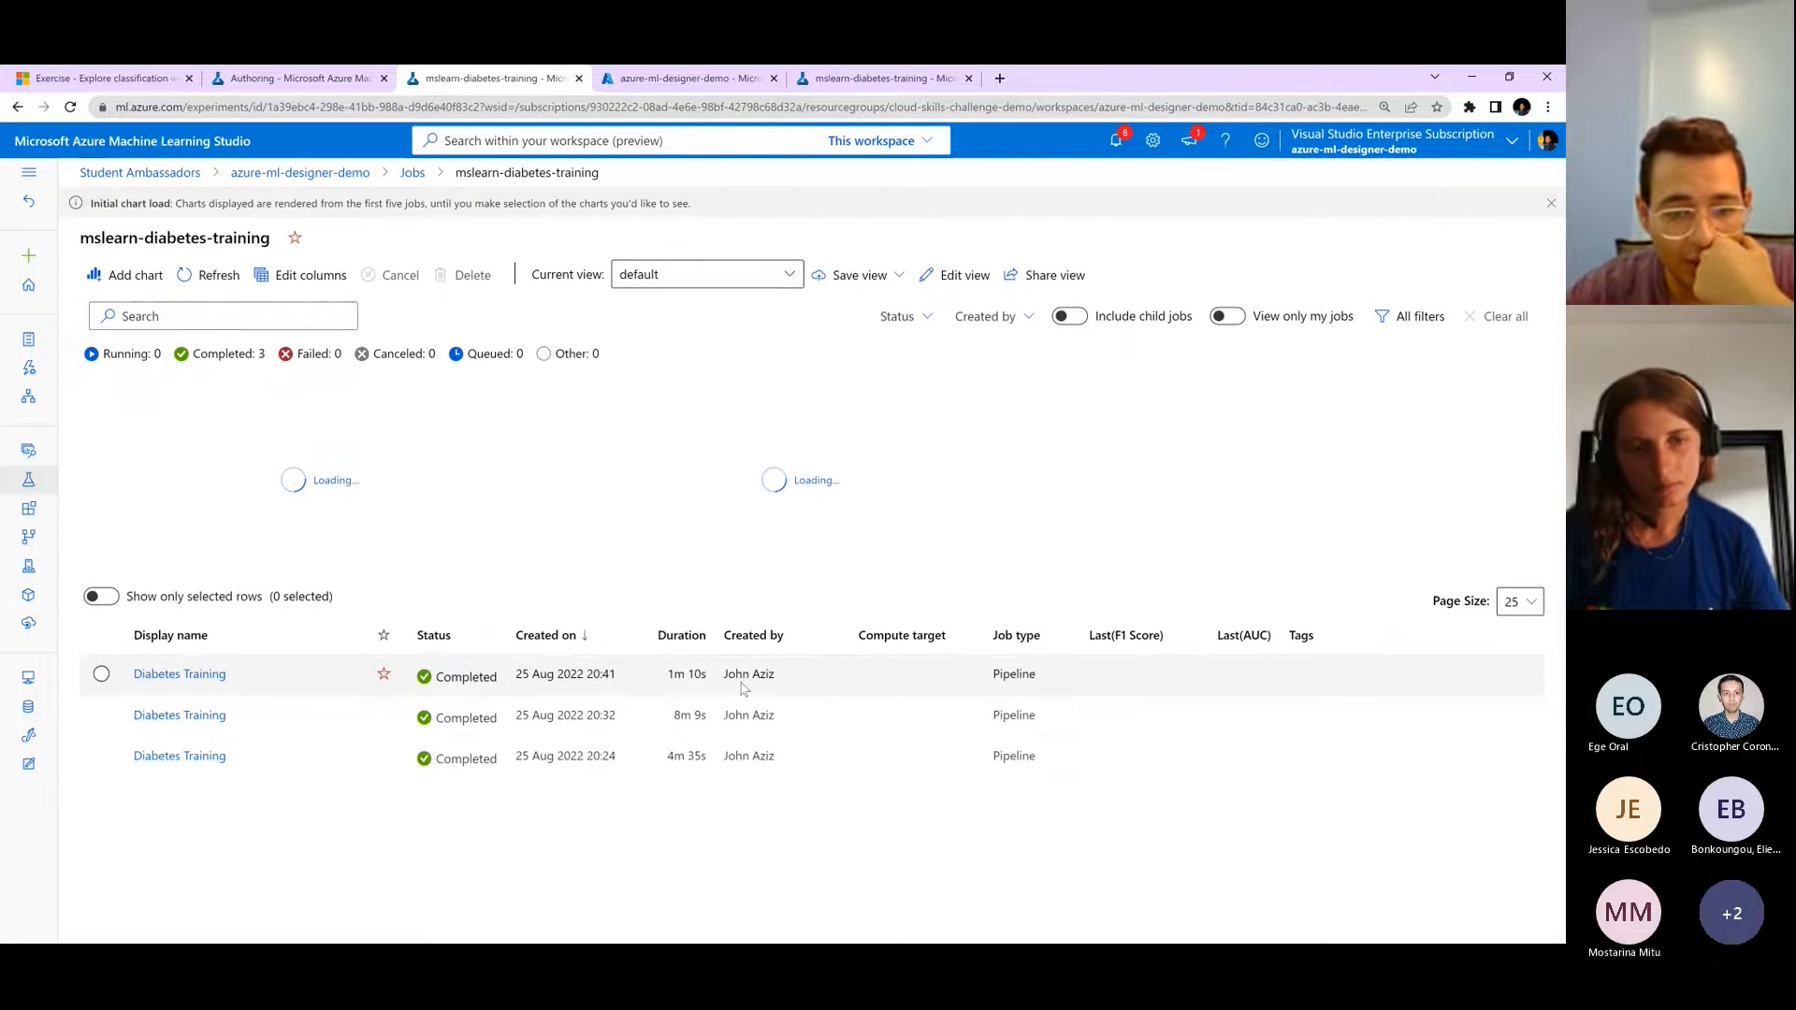
click(193, 723)
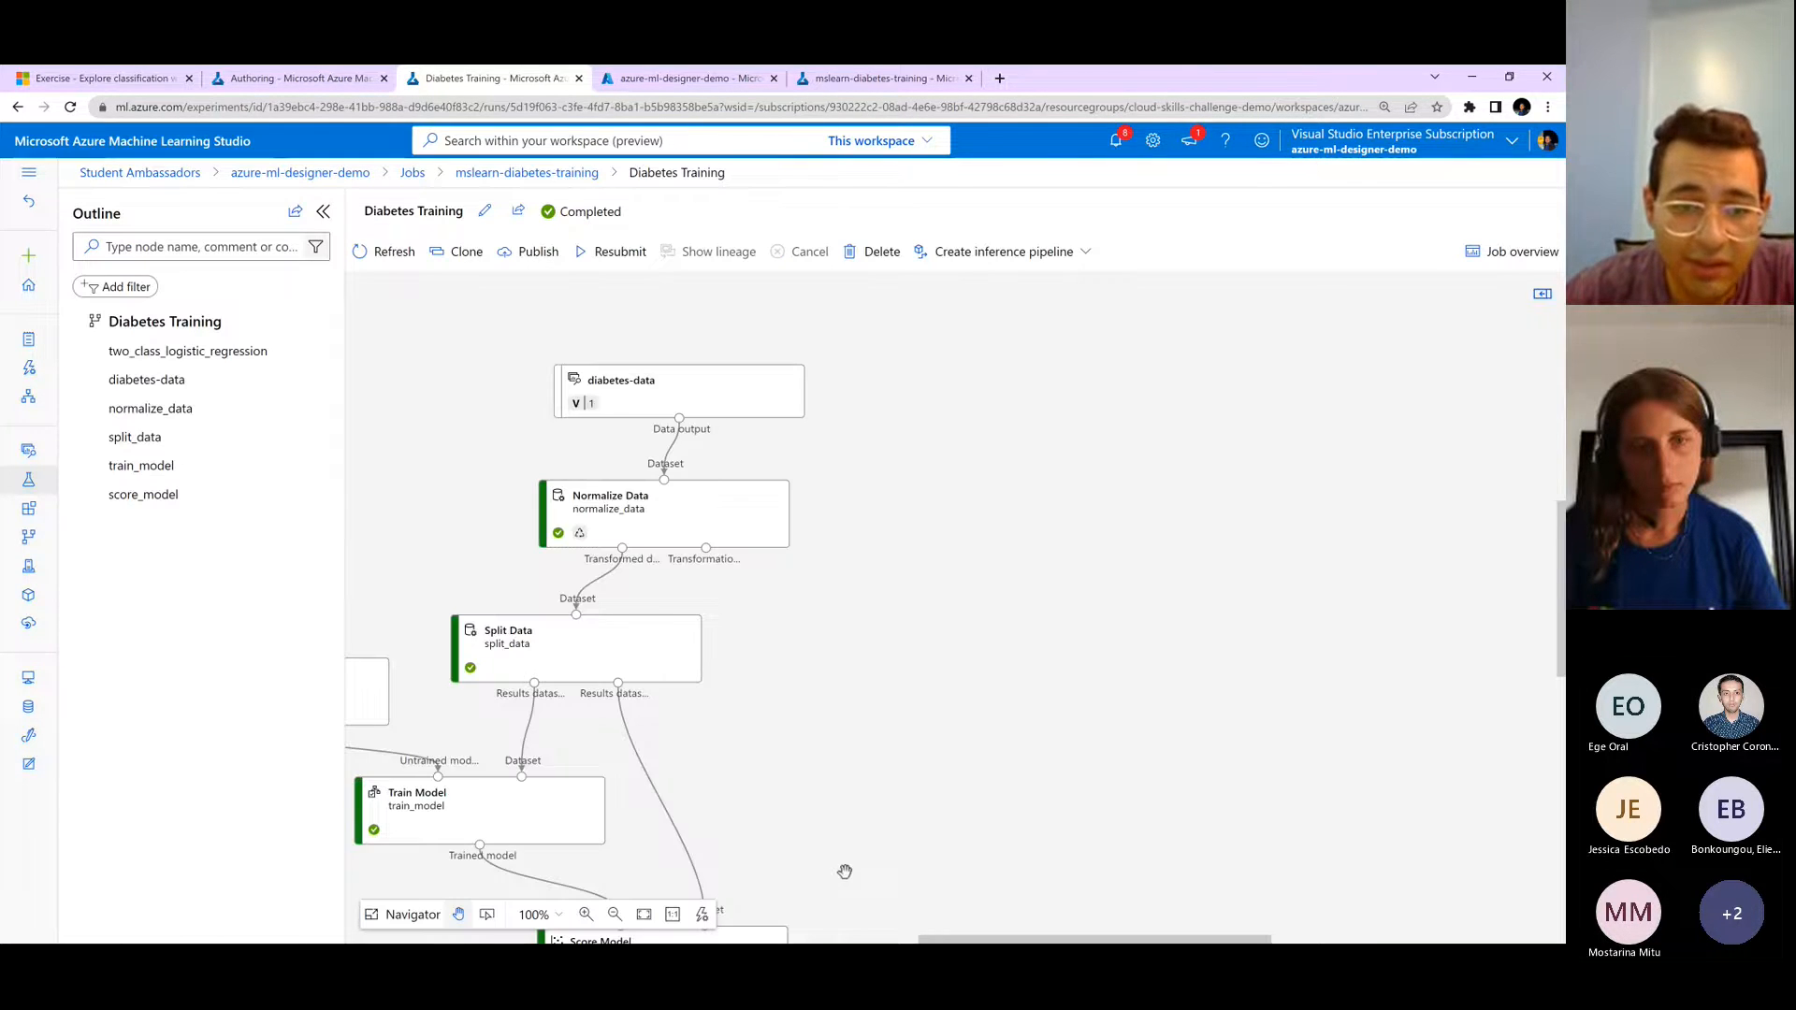
drag(845, 871, 1117, 727)
- Check which result datasets of the completed job's Split Data module can be previewed
mouse_move(926, 349)
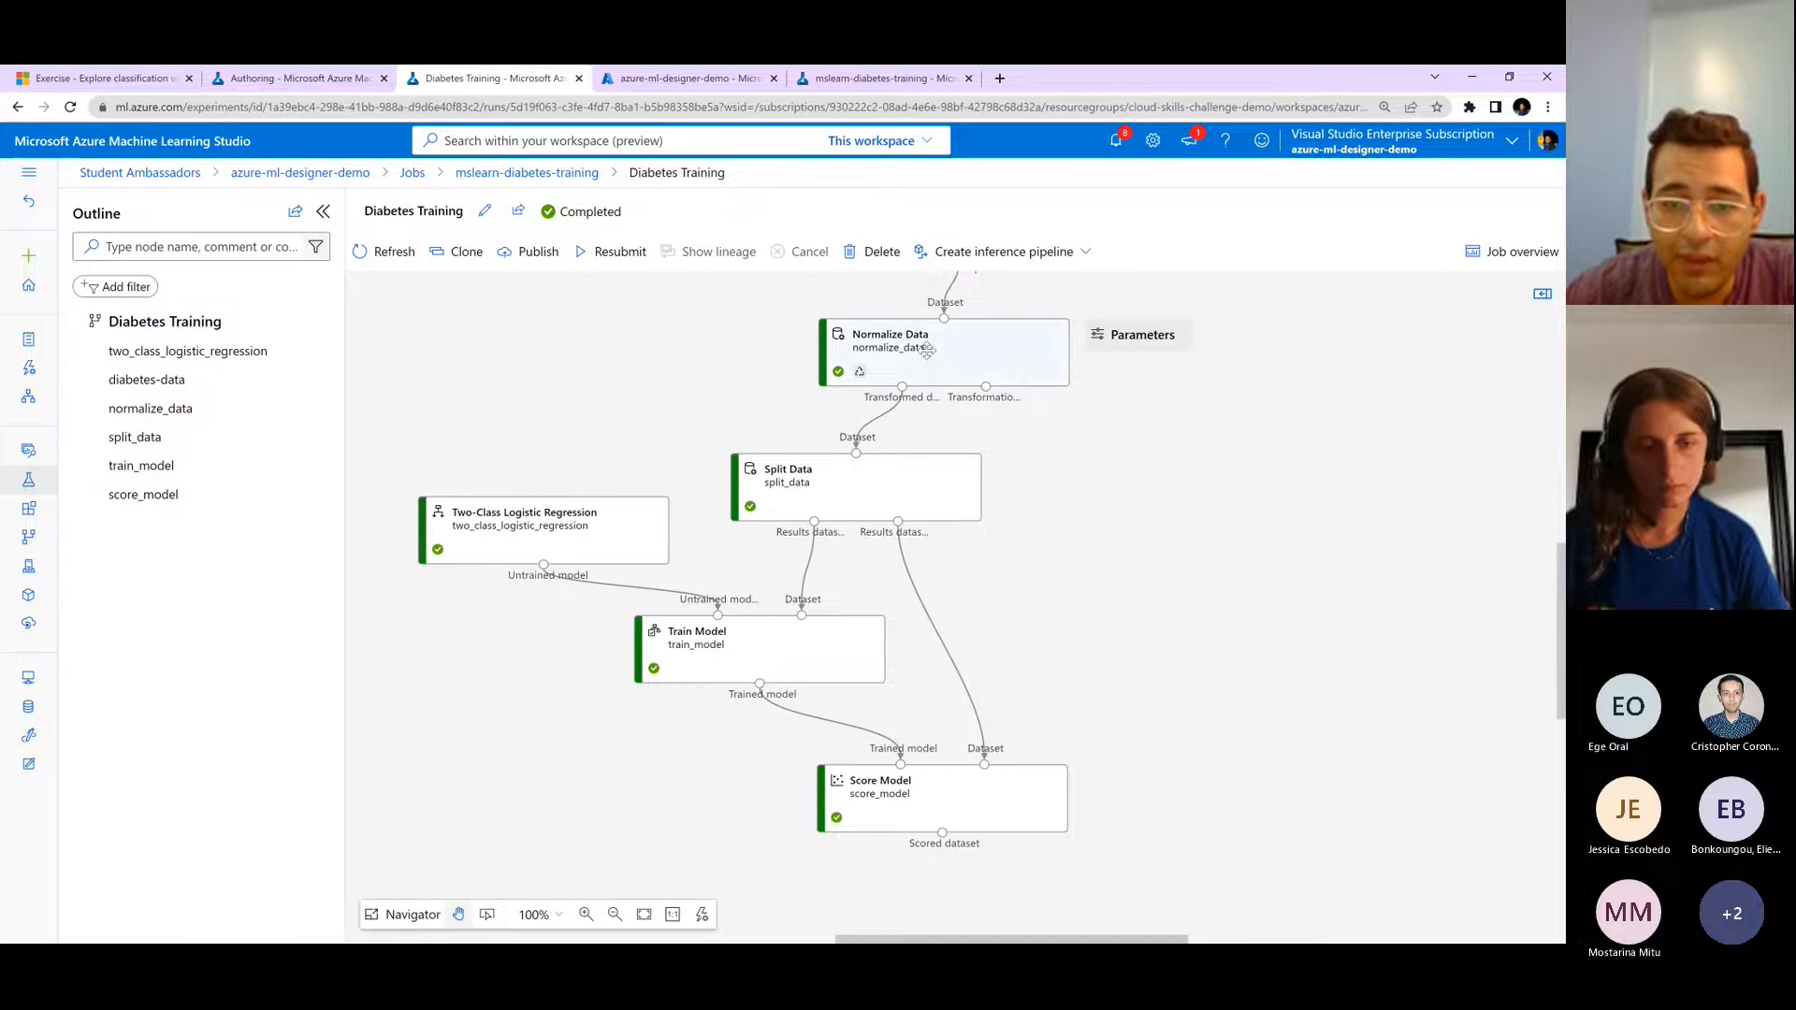
mouse_move(838, 494)
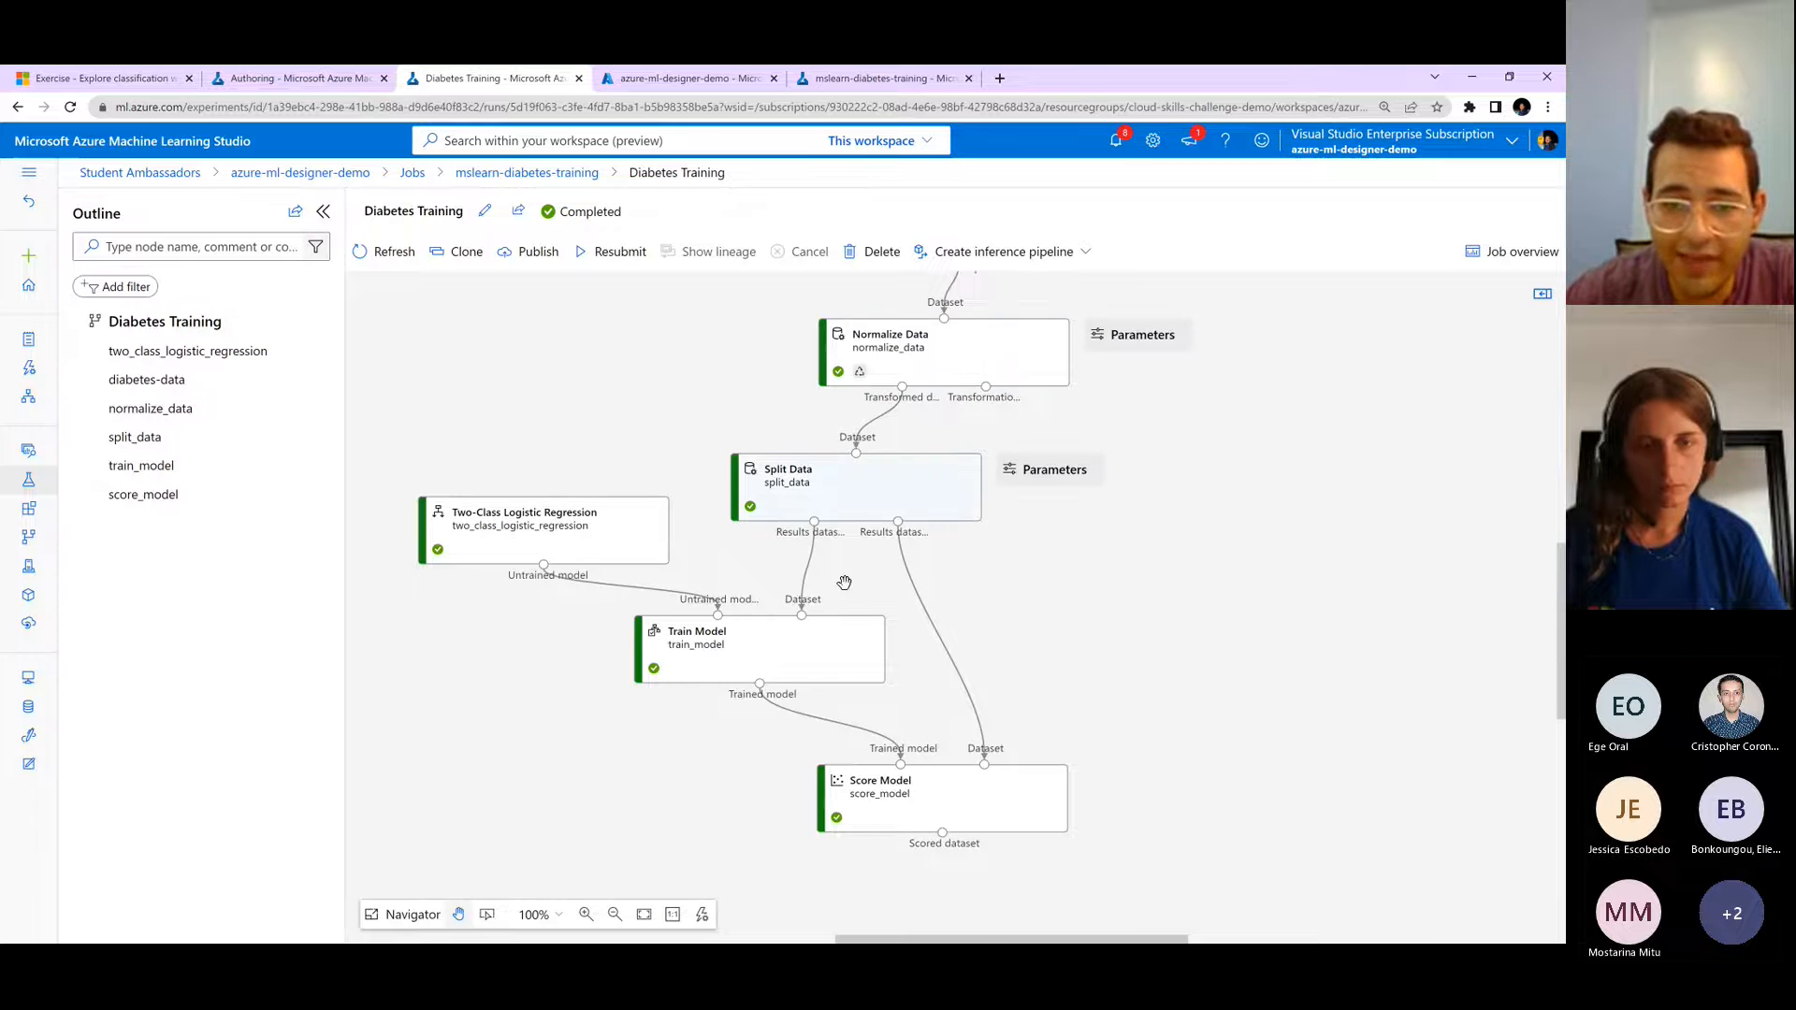
right_click(838, 493)
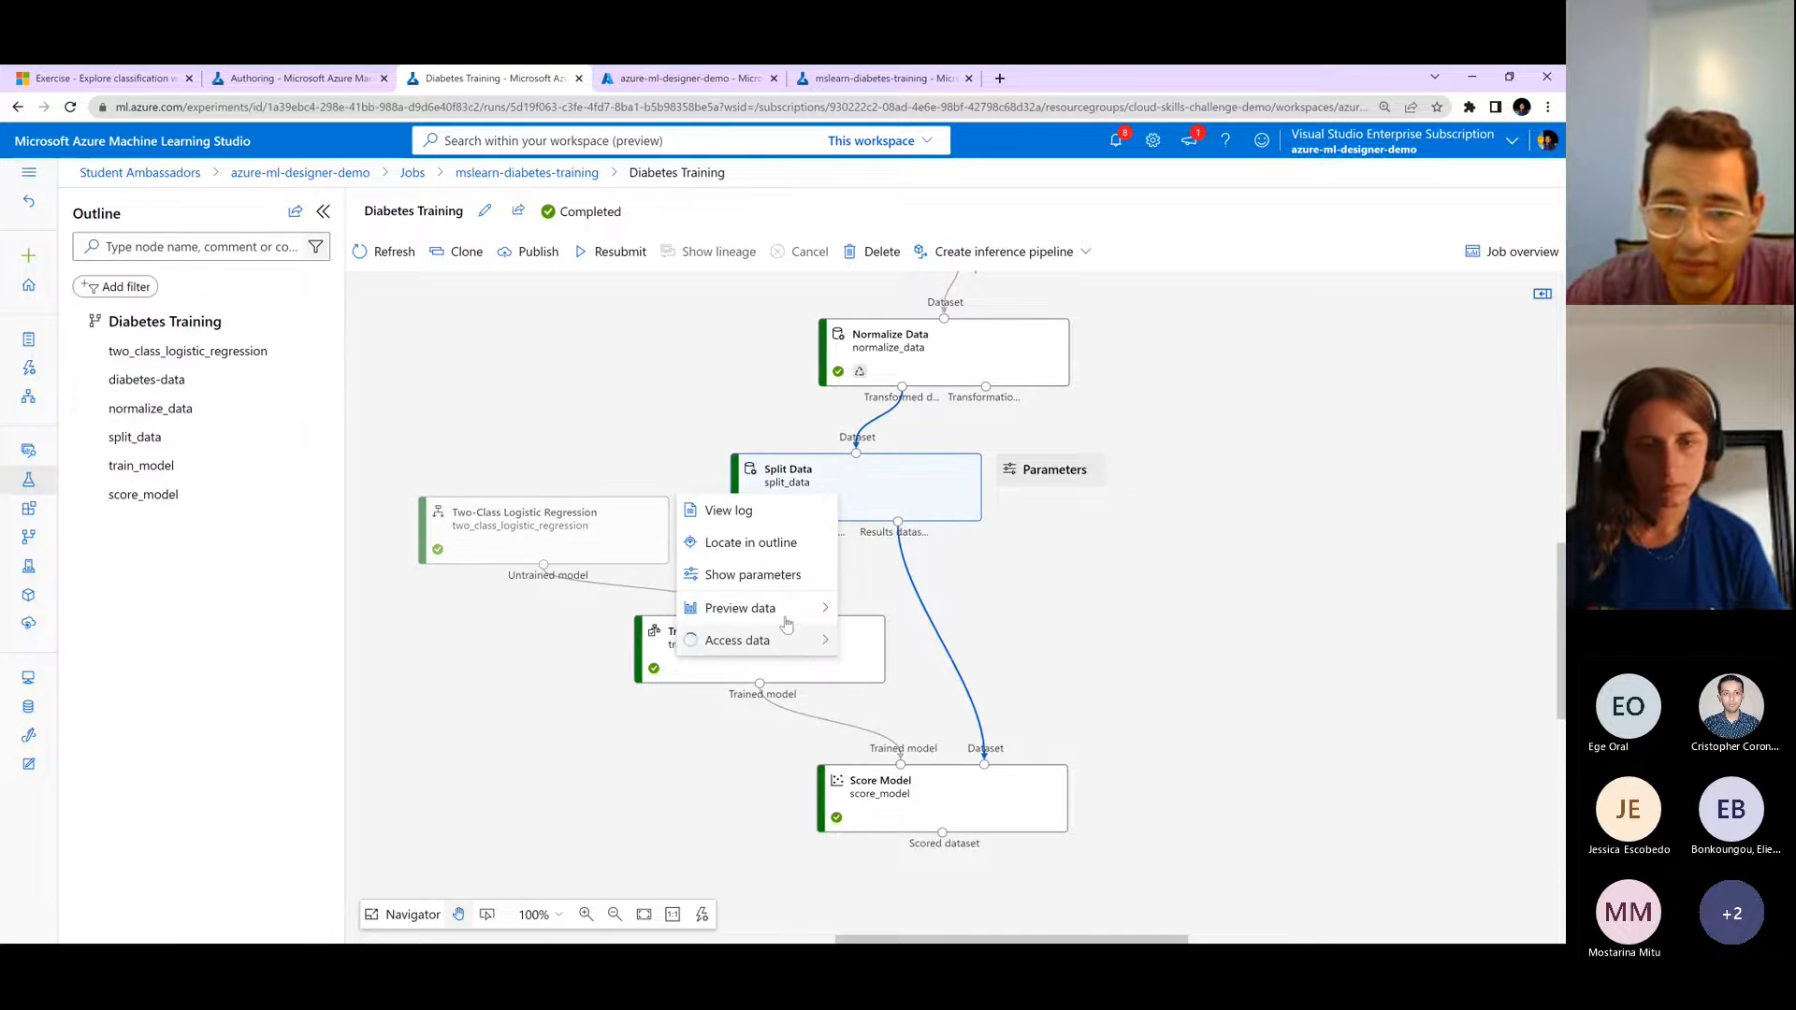
mouse_move(795, 608)
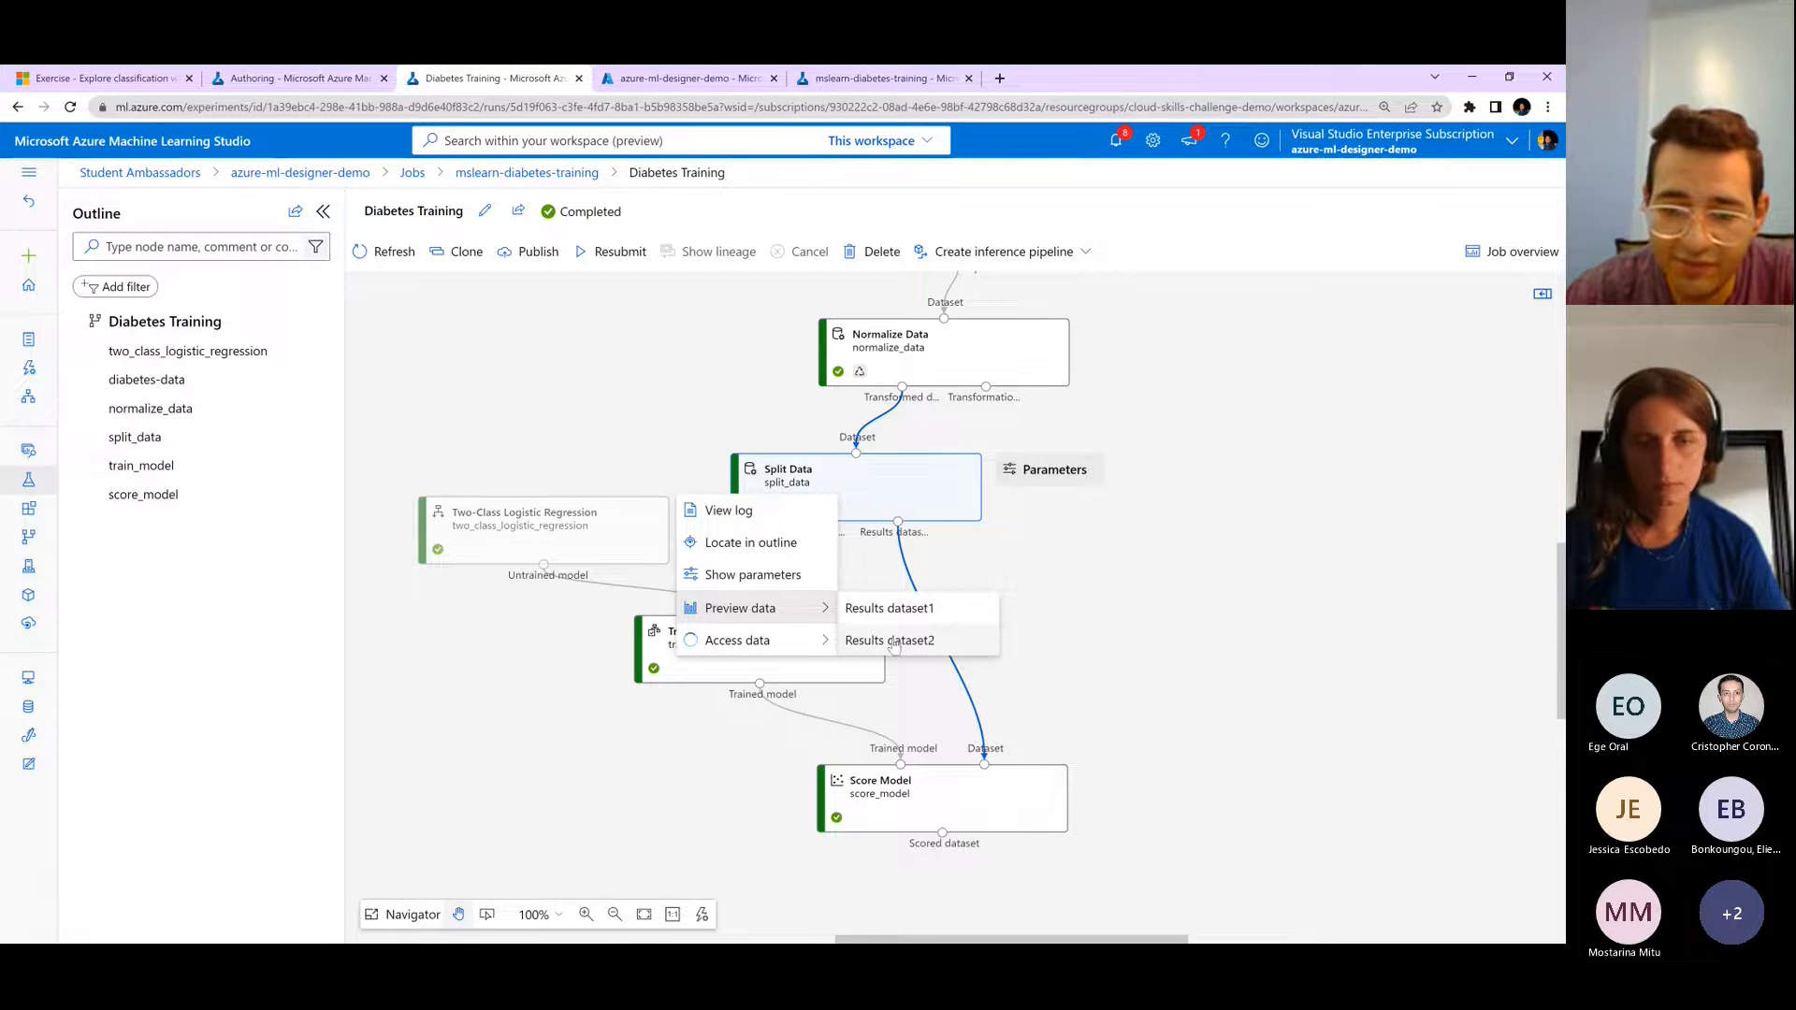
click(1009, 641)
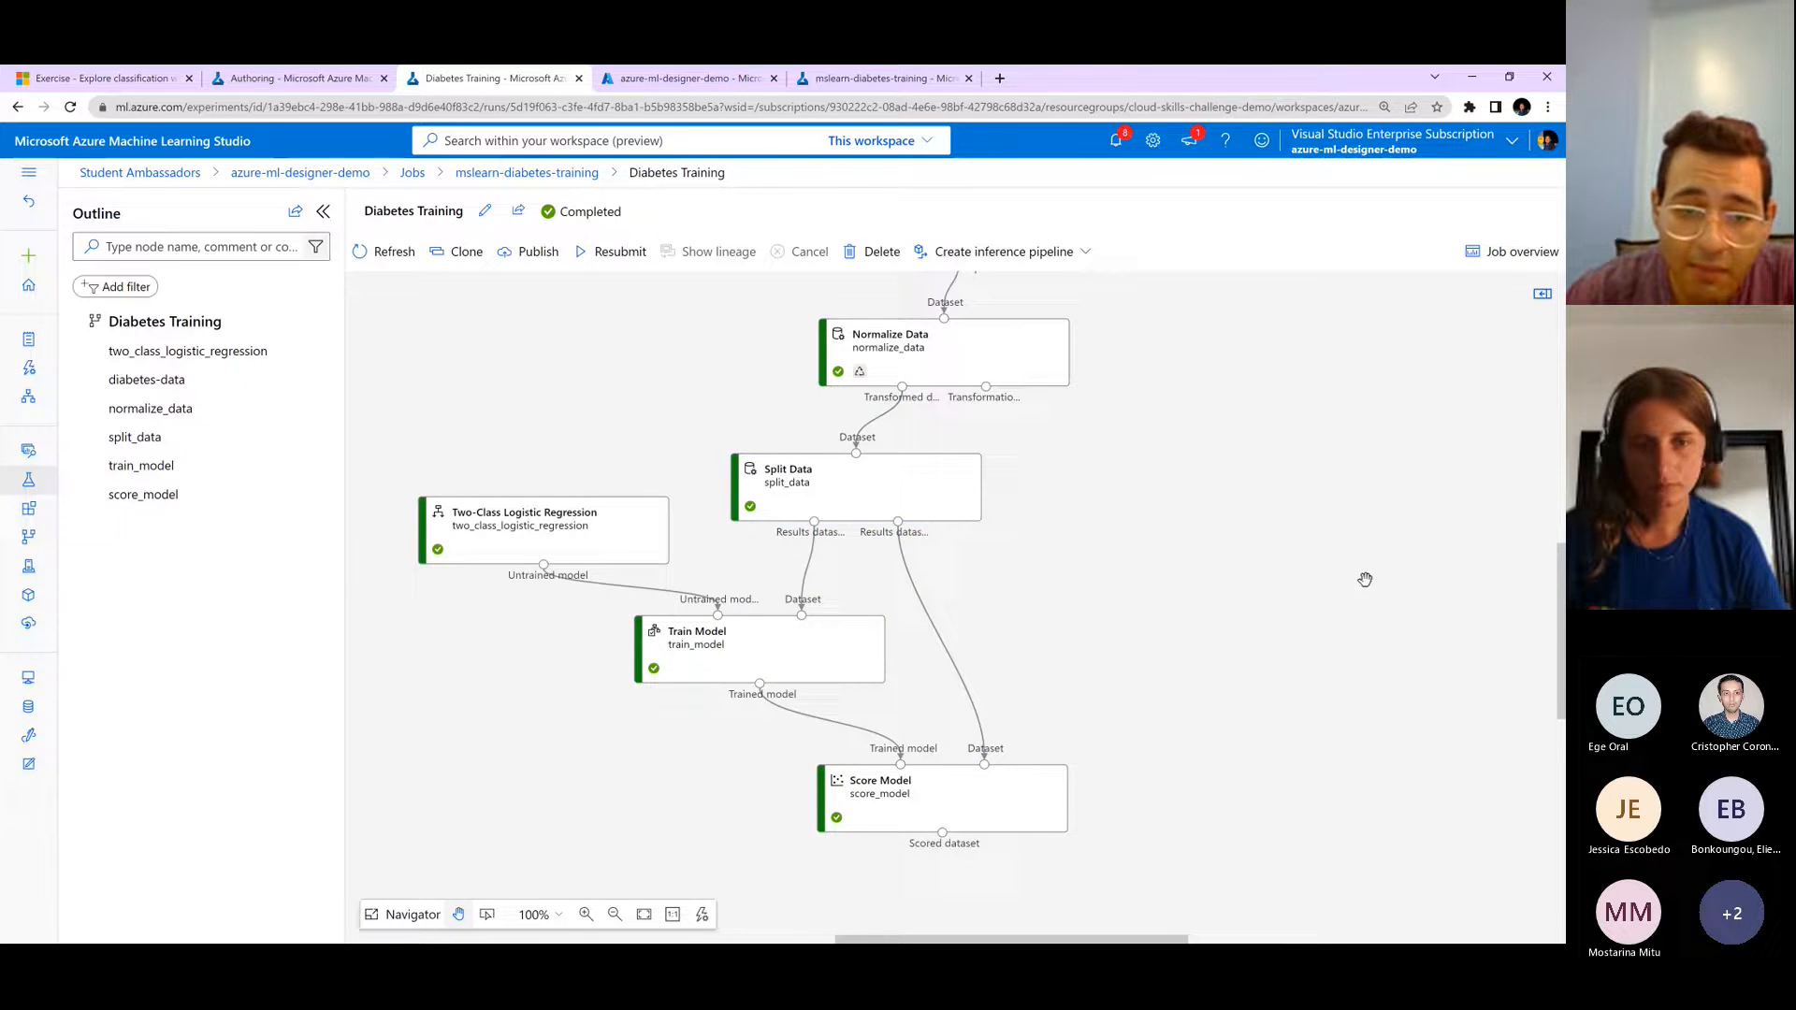
- Preview the scored dataset produced by the completed job's Score Model module
drag(1365, 580, 1339, 489)
right_click(898, 701)
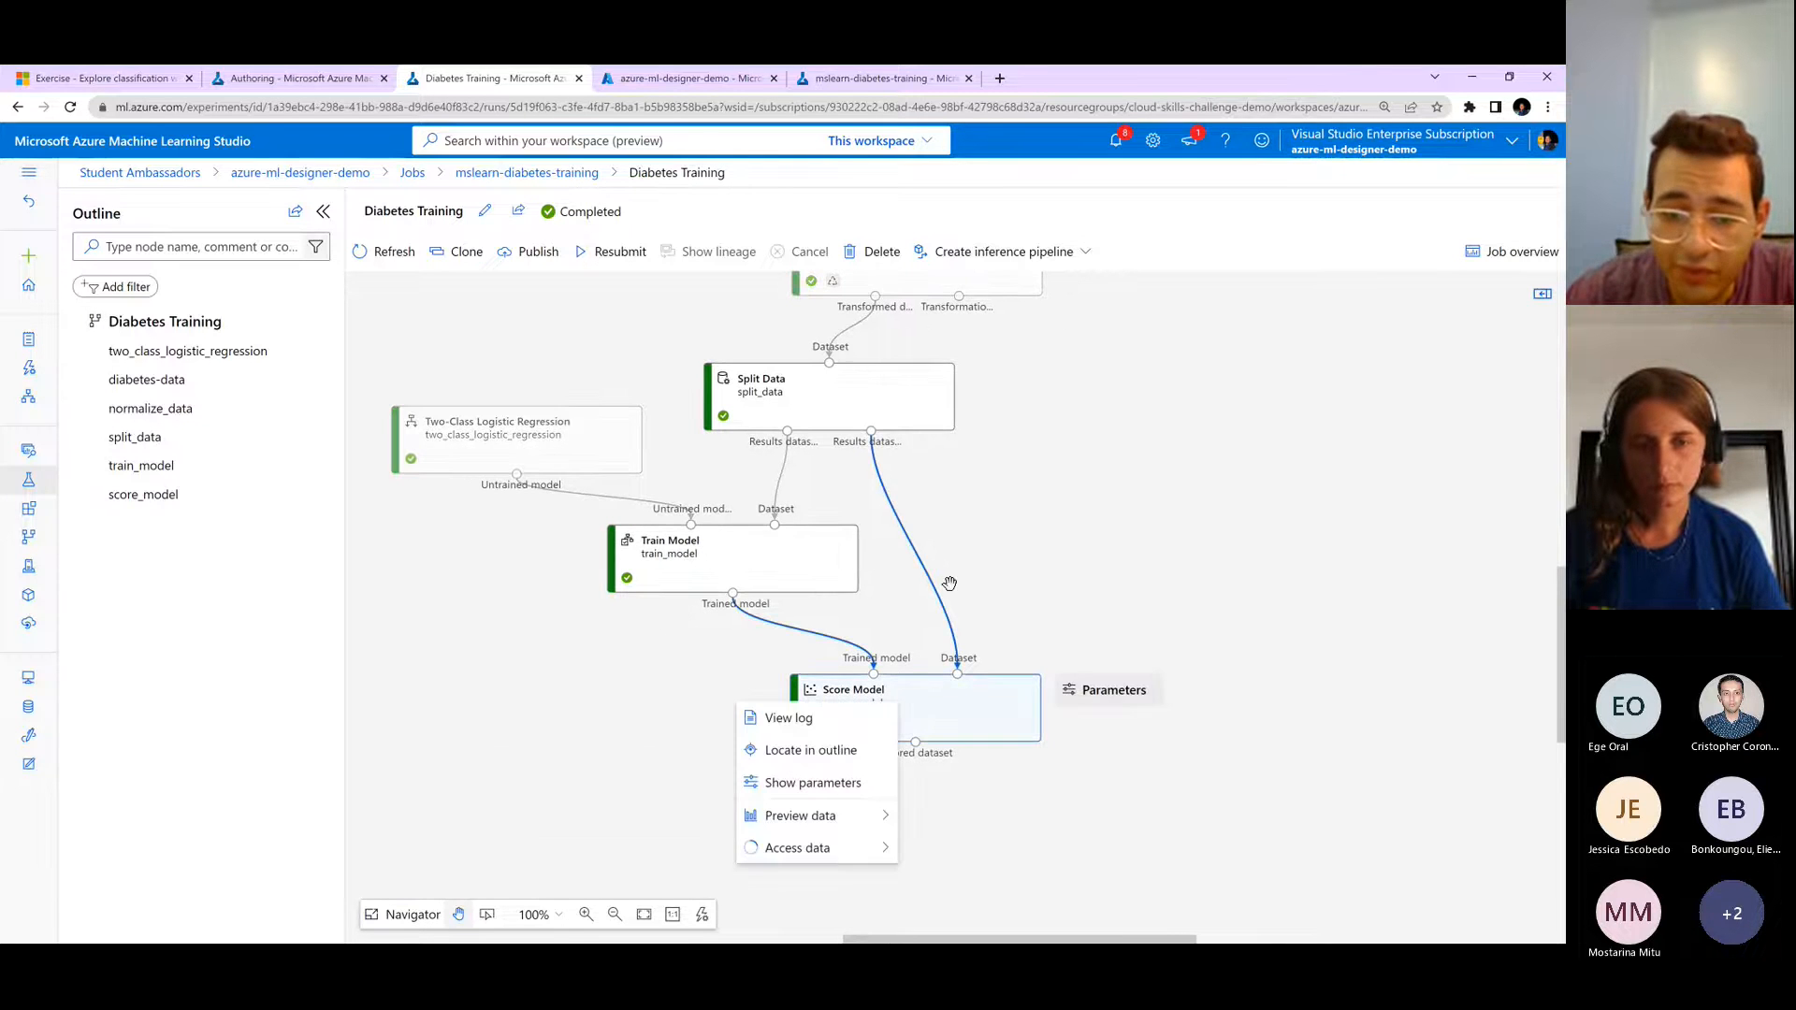
mouse_move(813, 815)
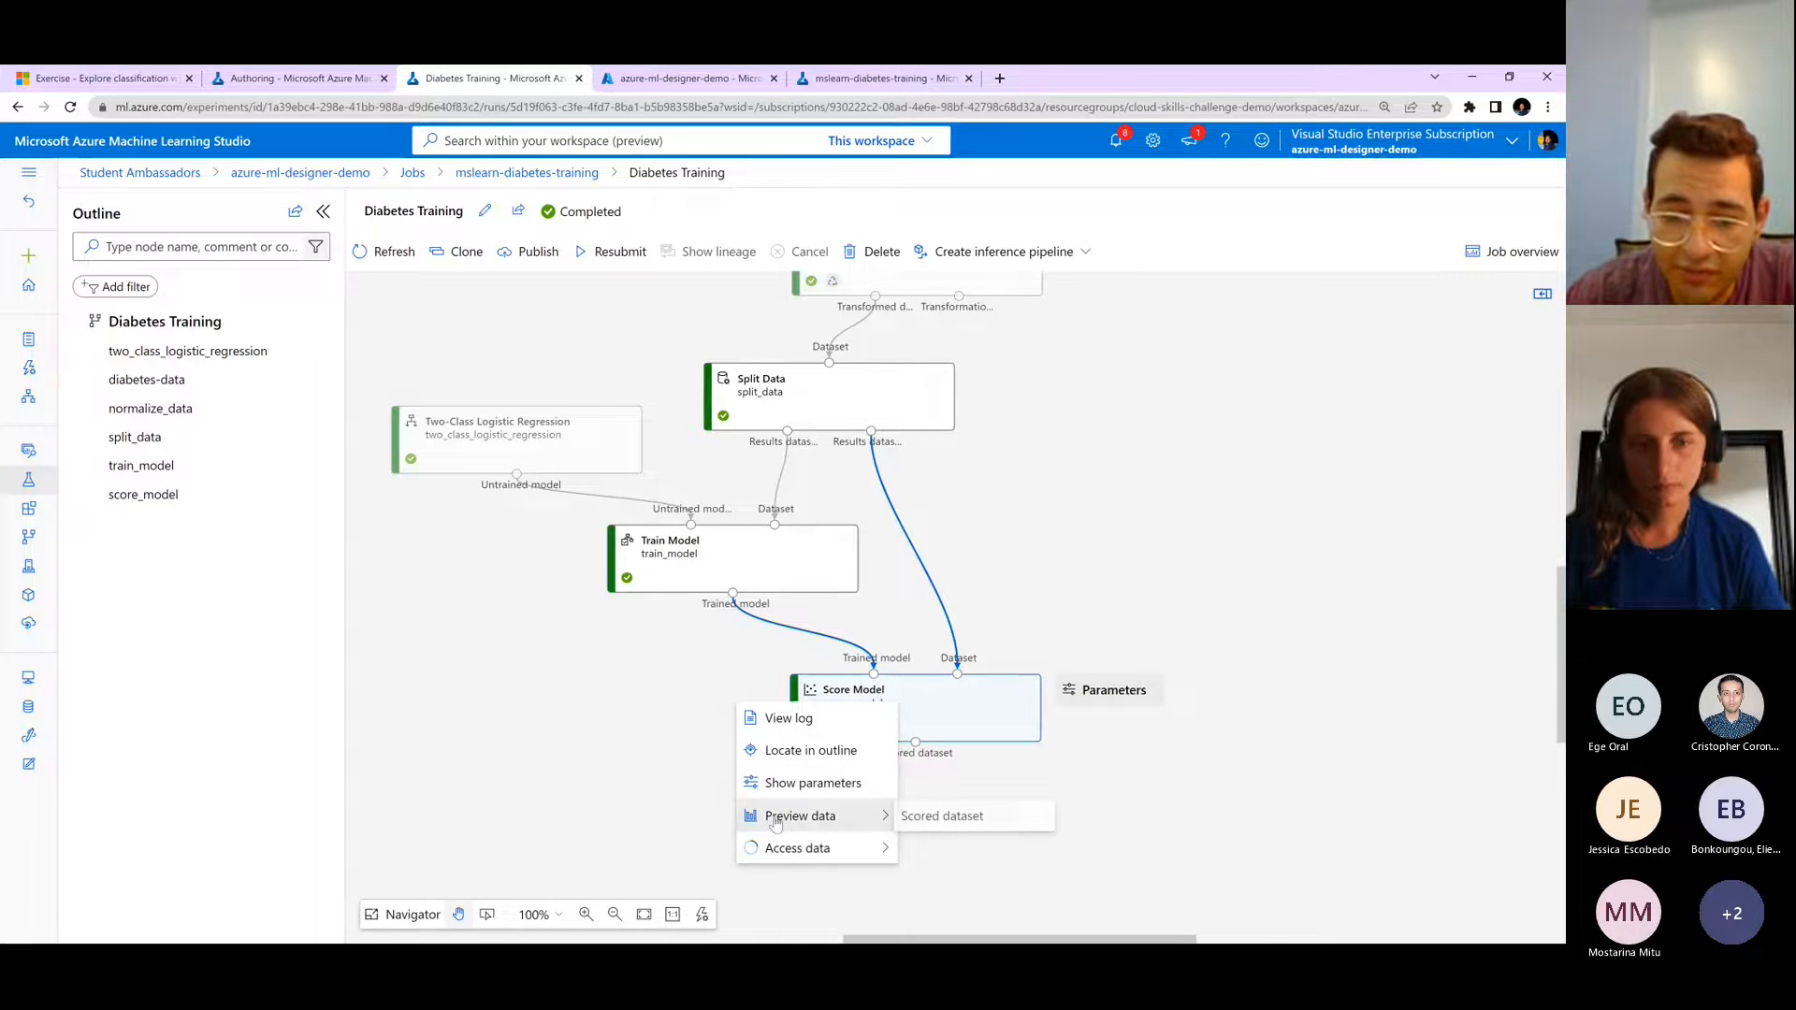
click(1028, 816)
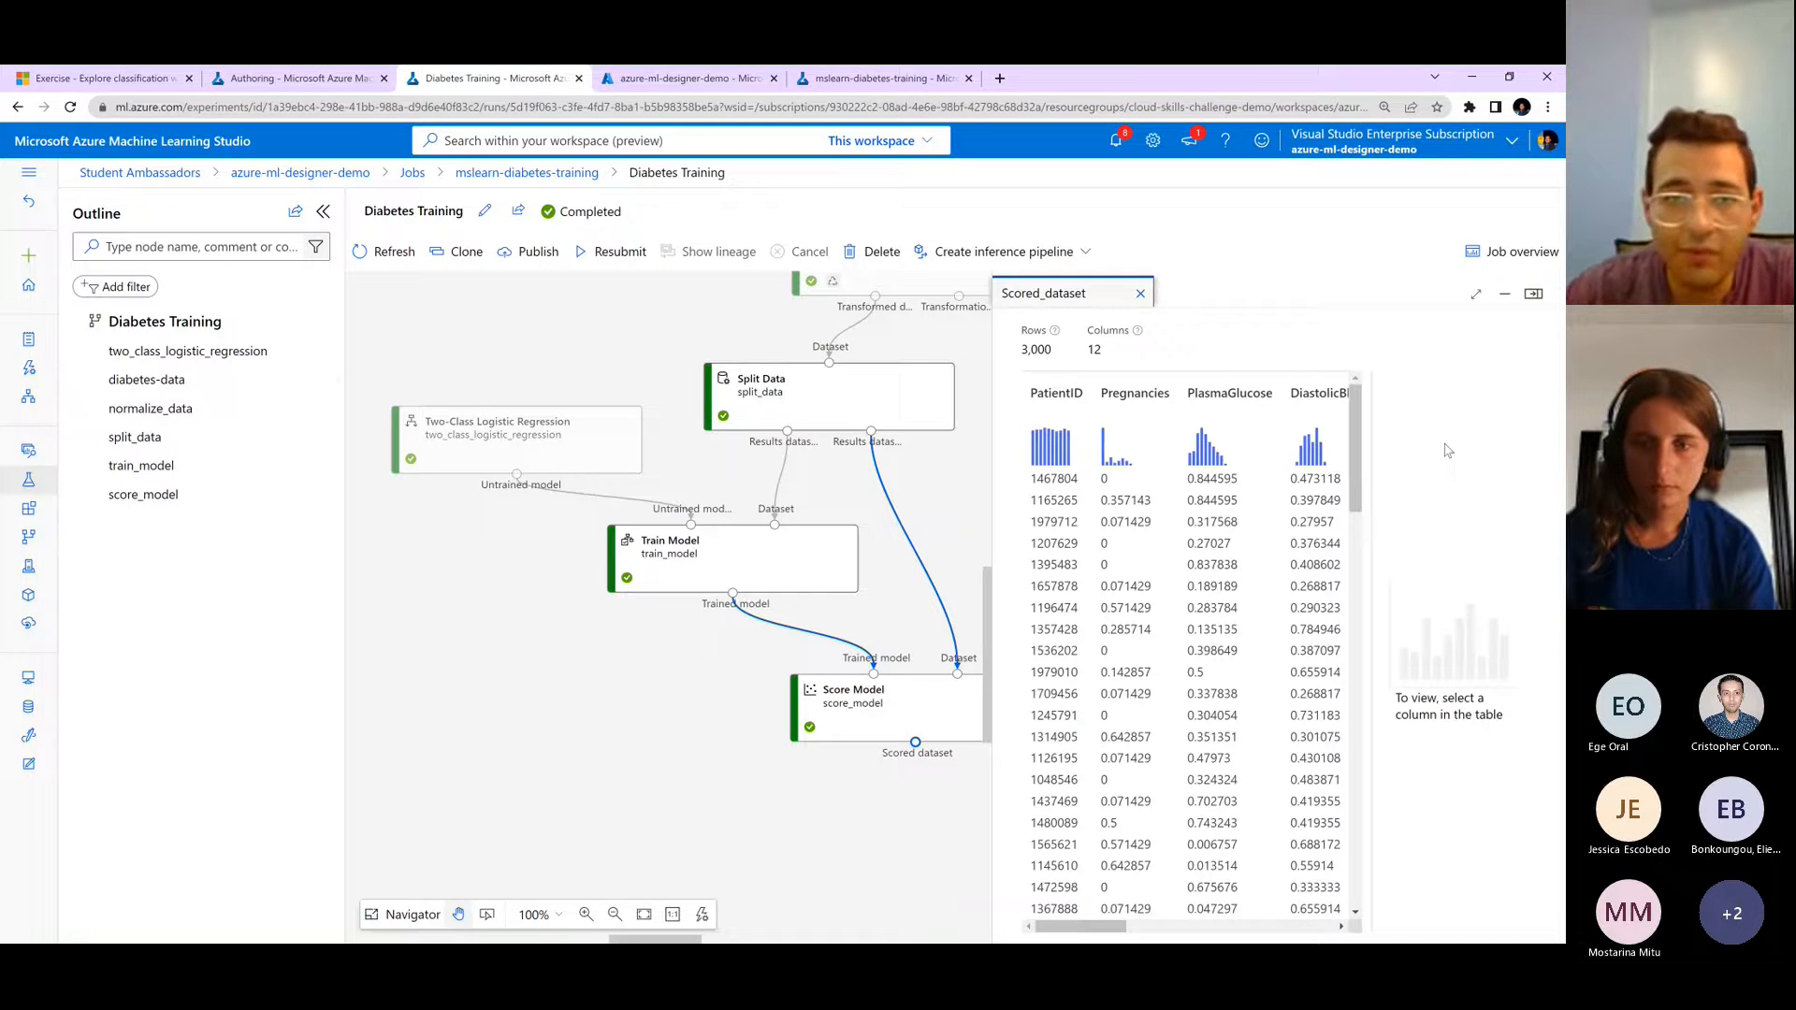
- Read the exercise's instructions on viewing the scored dataset and adding an Evaluate Model module, and return to the completed job
click(140, 78)
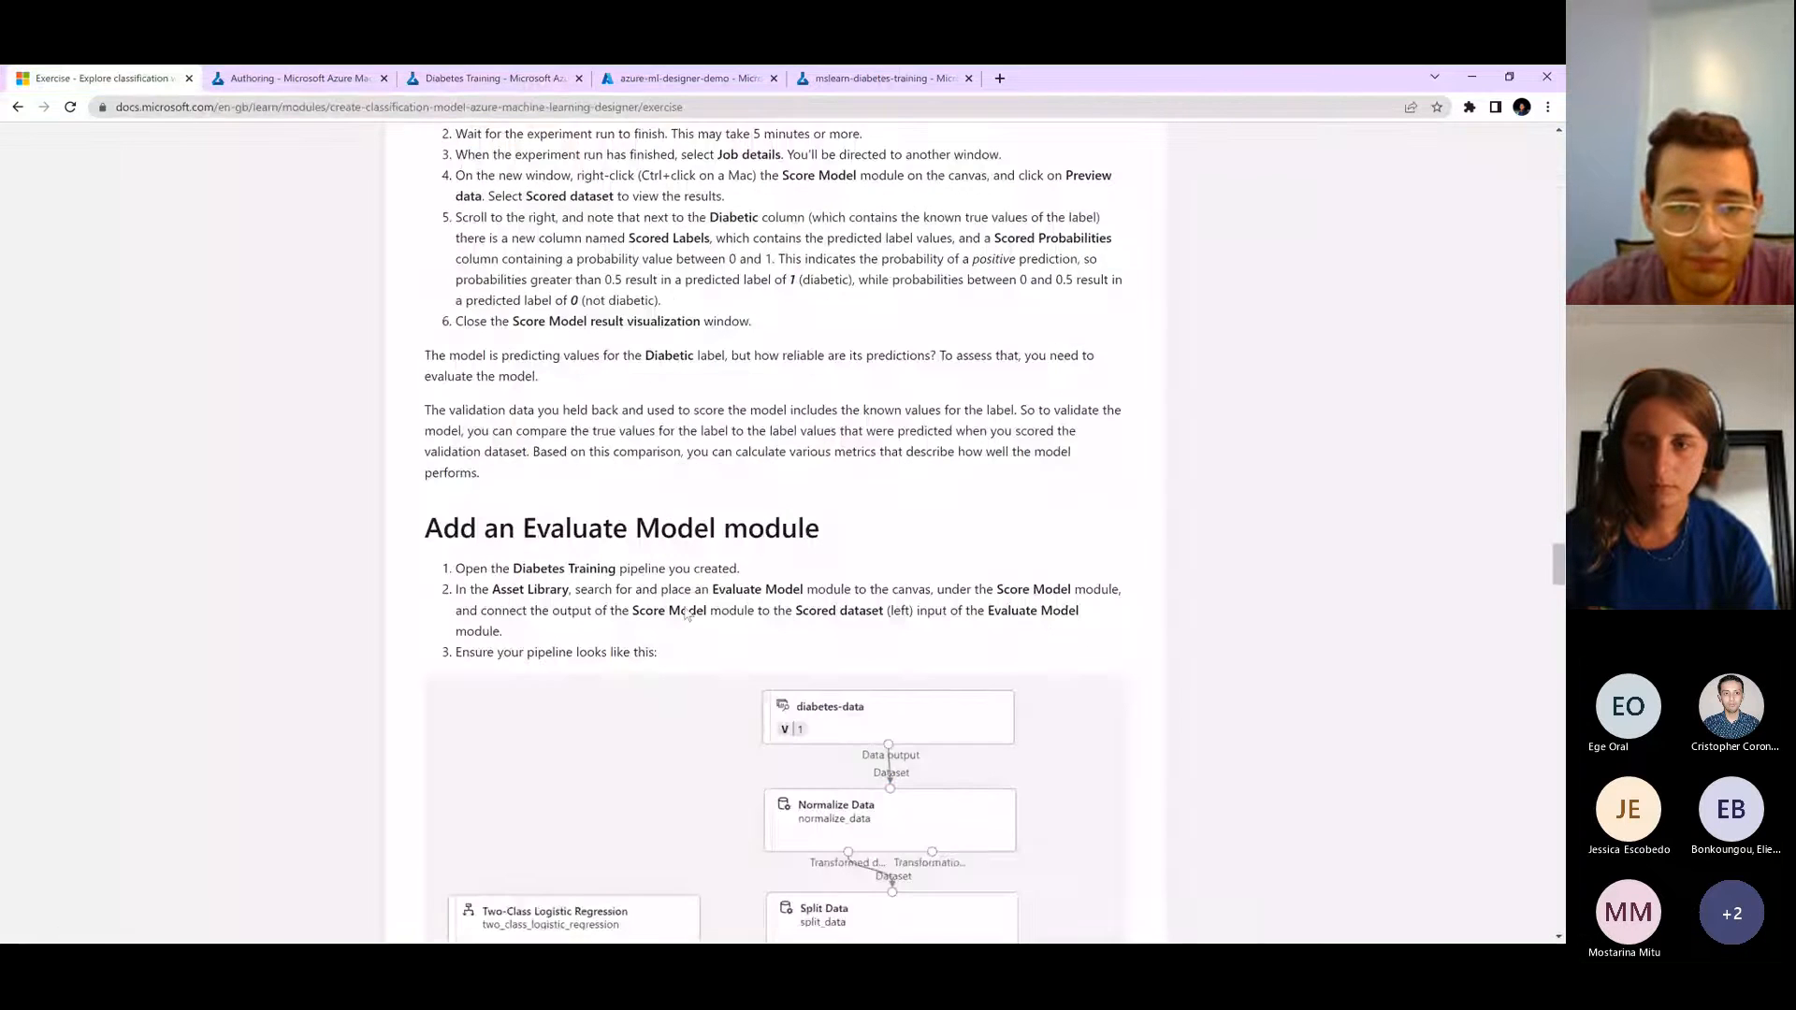
scroll(686, 612, up, 2)
scroll(660, 599, down, 3)
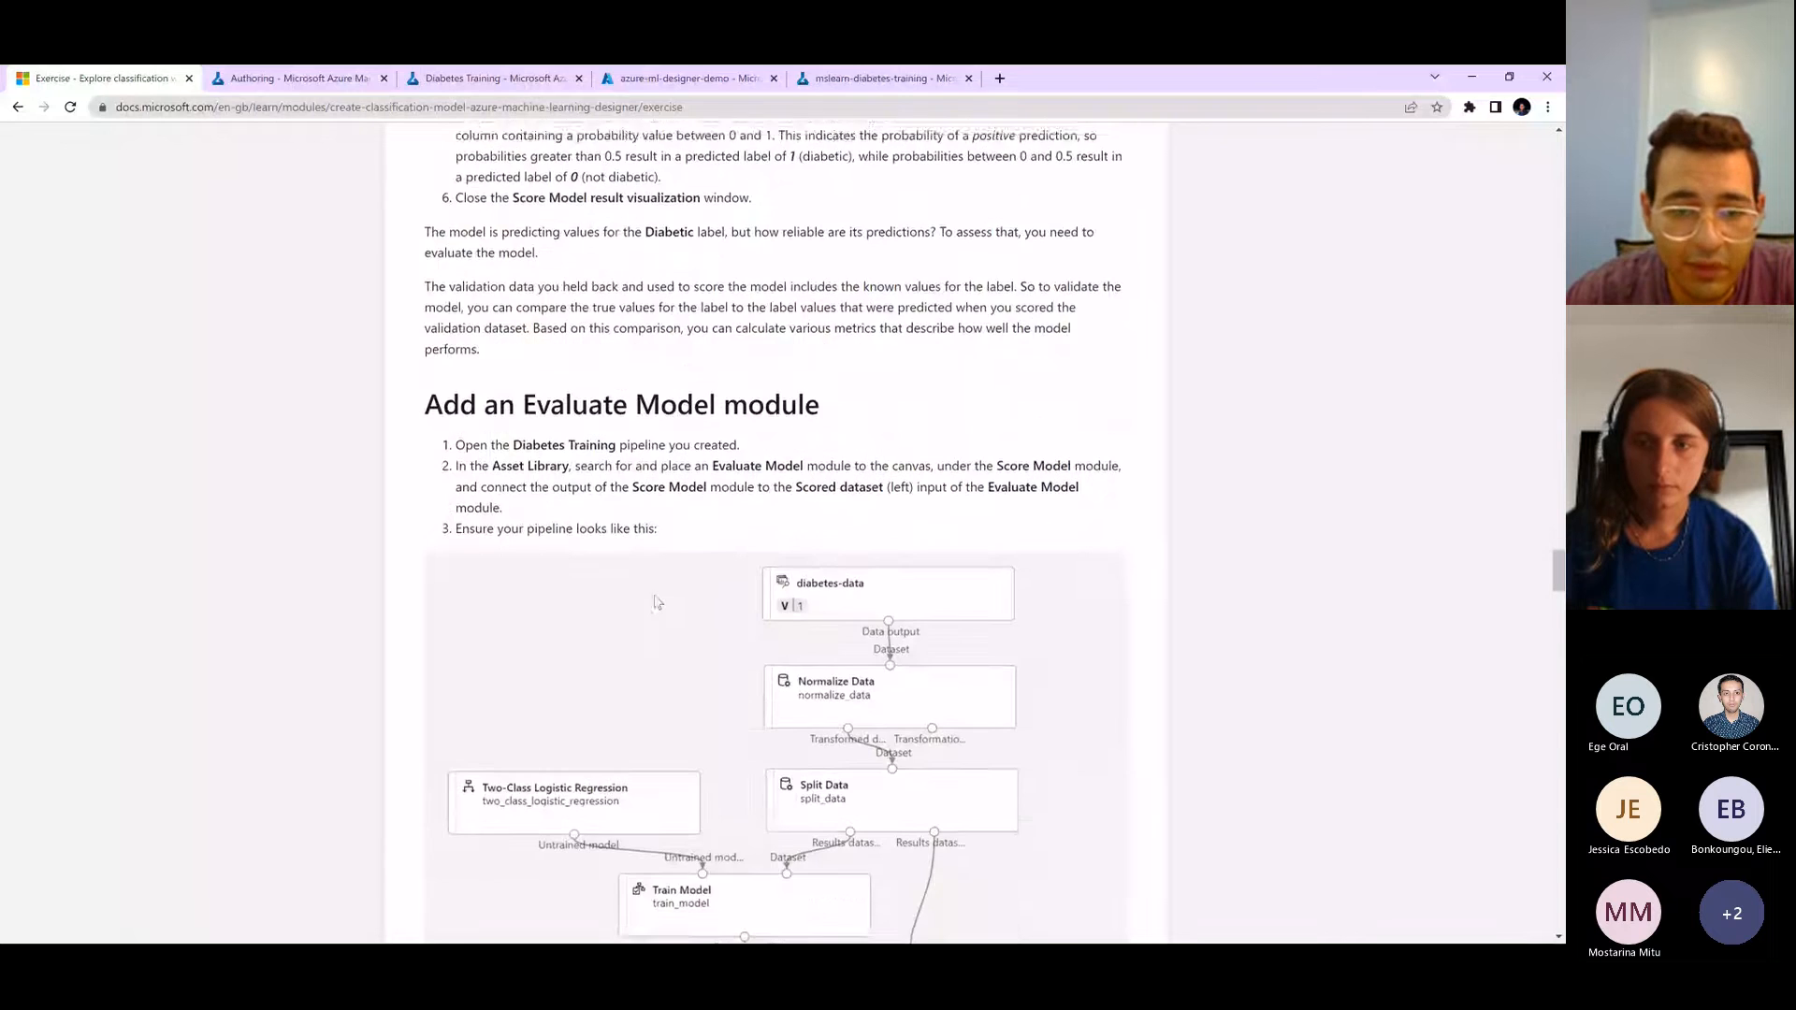
scroll(660, 599, down, 3)
scroll(660, 594, up, 1)
scroll(659, 591, down, 5)
scroll(658, 589, down, 1)
click(479, 77)
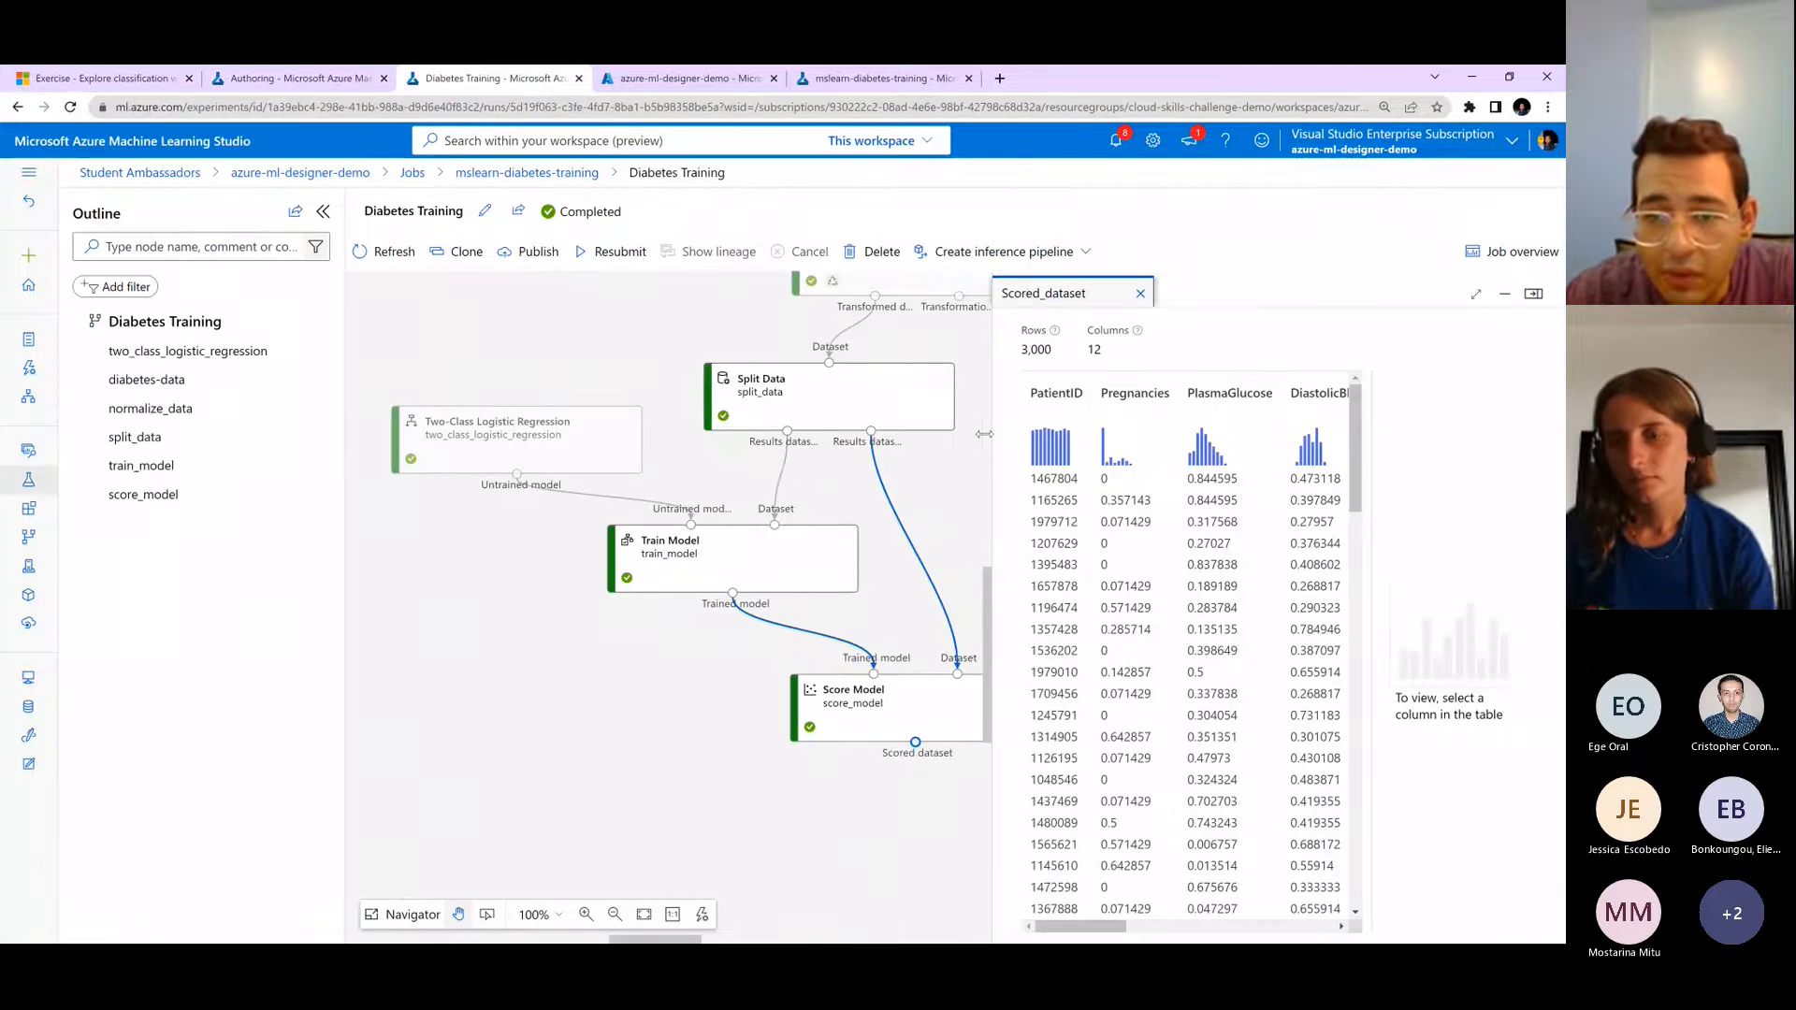
- Widen the scored dataset preview, examine the Diabetic, Scored Labels and Scored Probabilities columns, and hide the preview
drag(984, 434, 483, 434)
scroll(851, 655, down, 10)
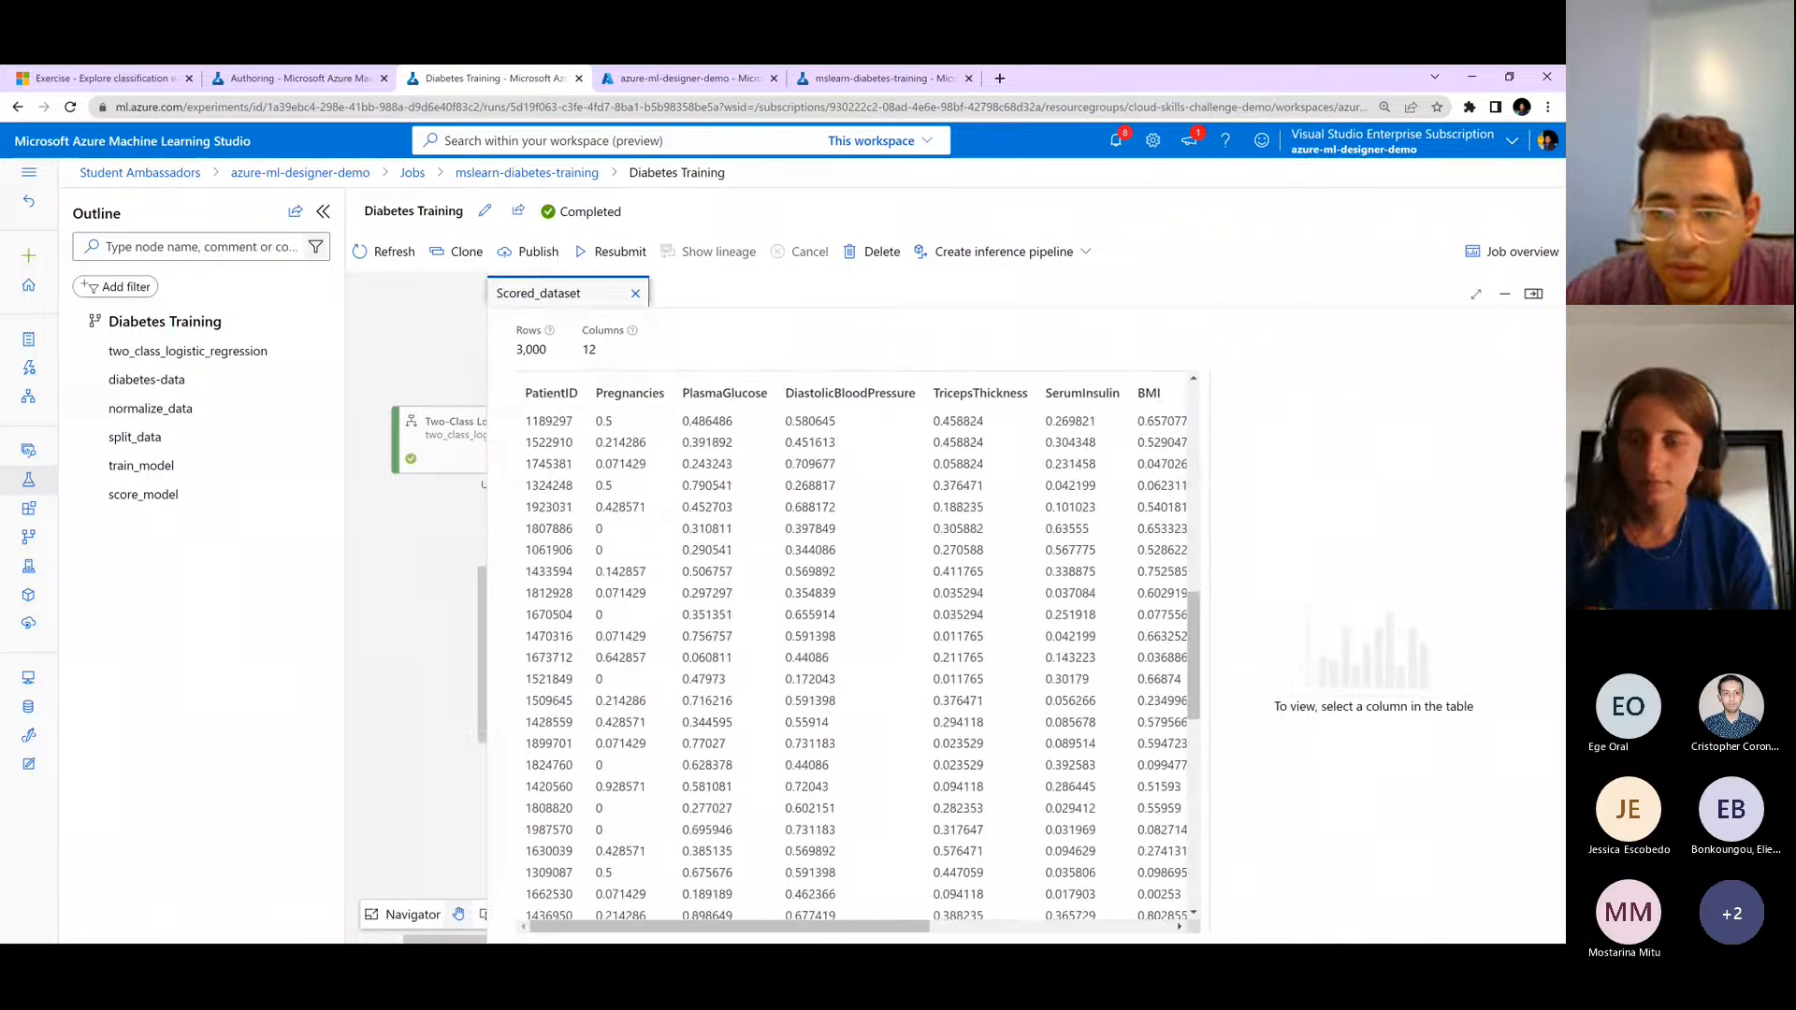
scroll(936, 654, right, 5)
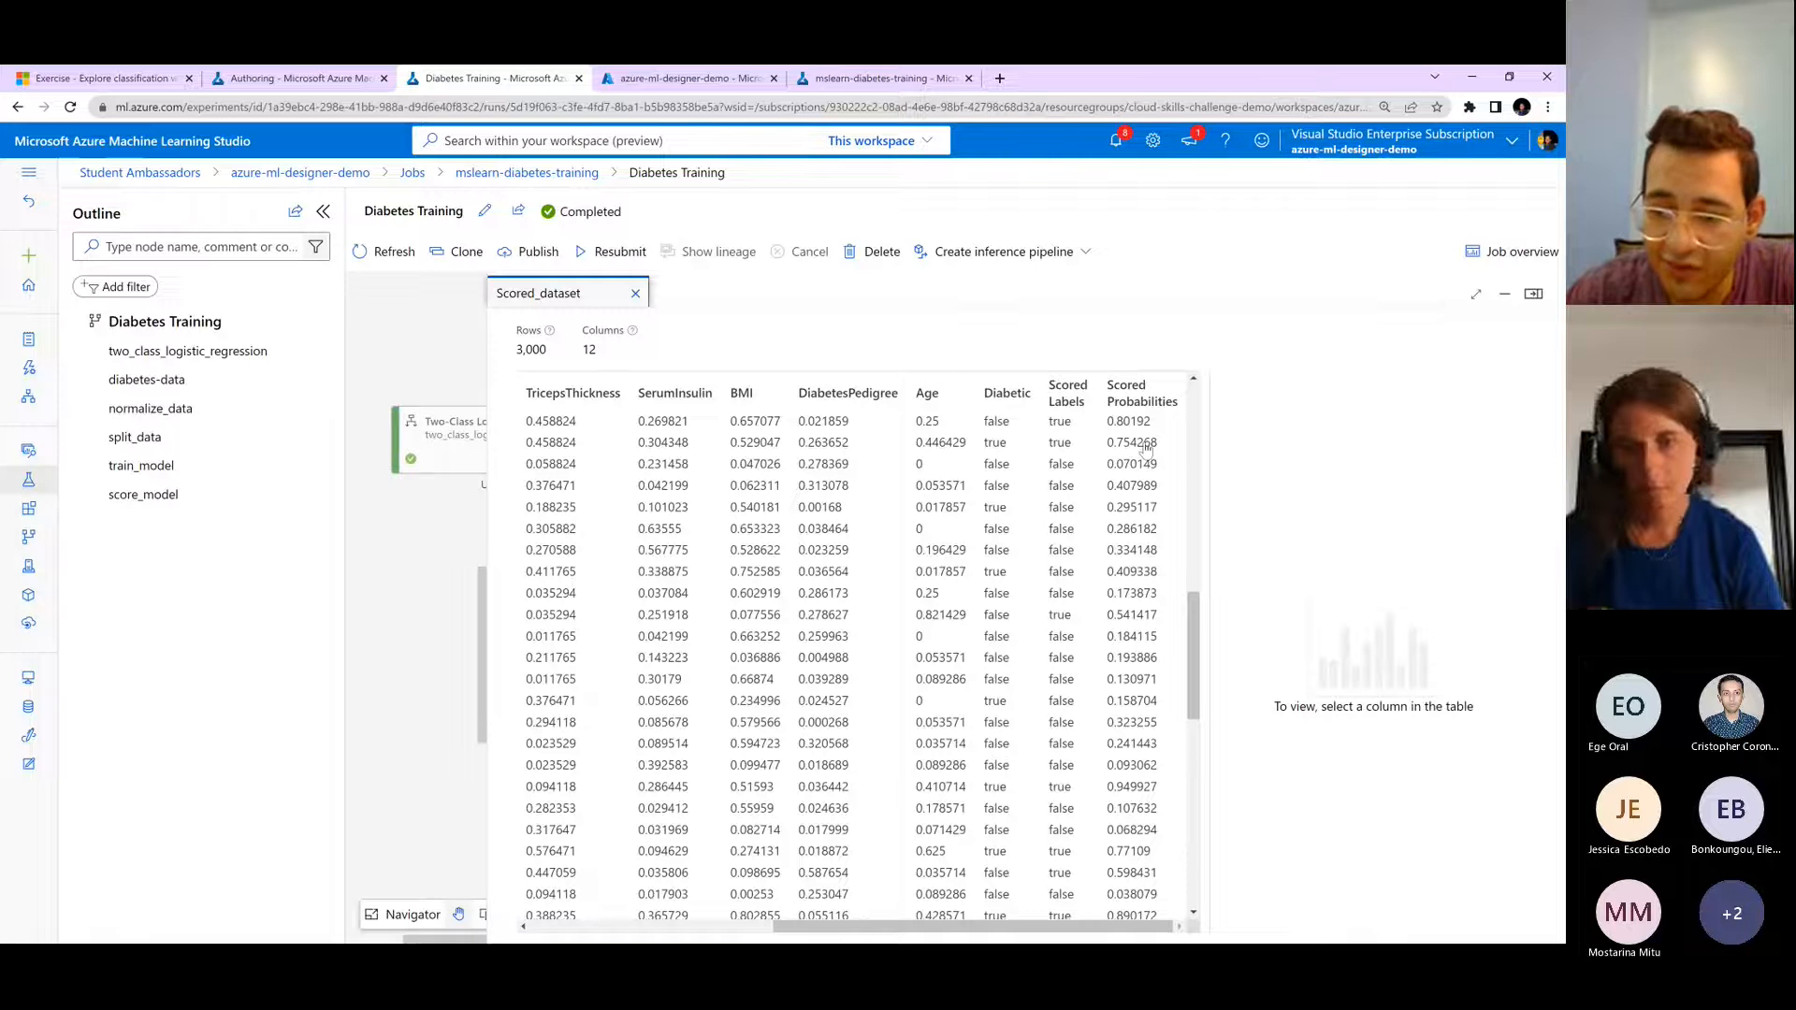
click(1534, 294)
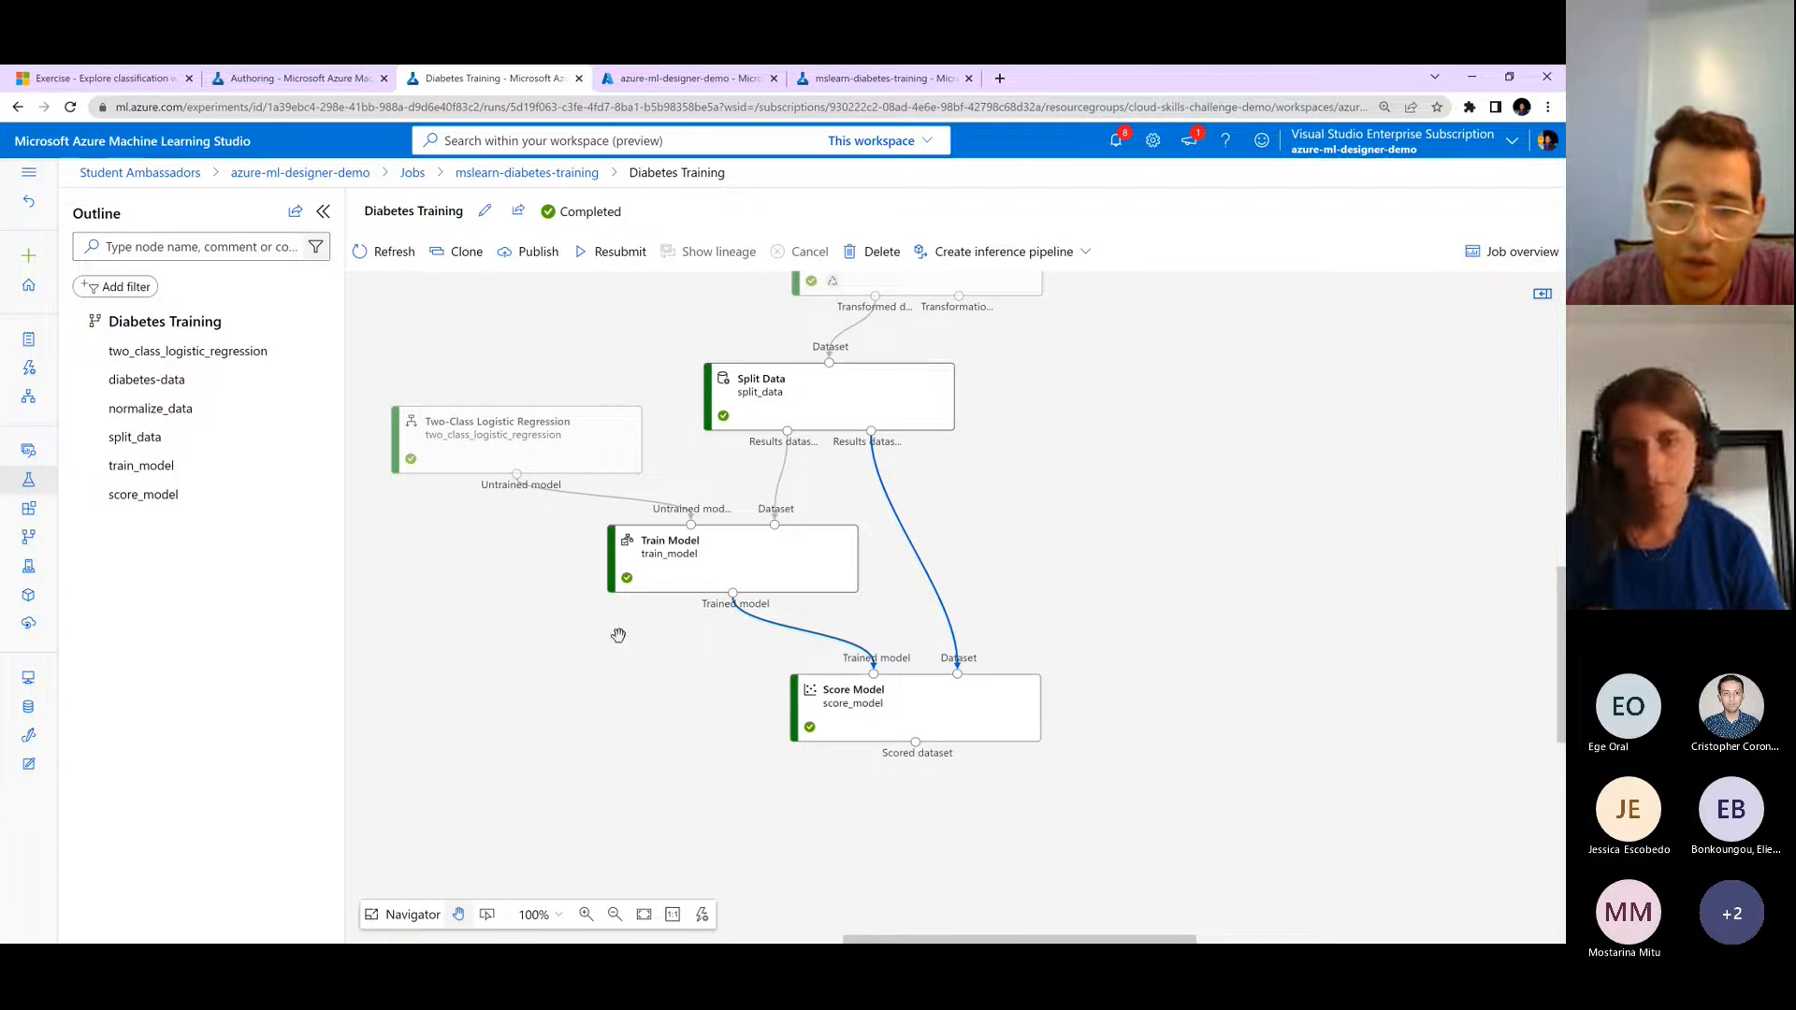
drag(1356, 722, 1289, 689)
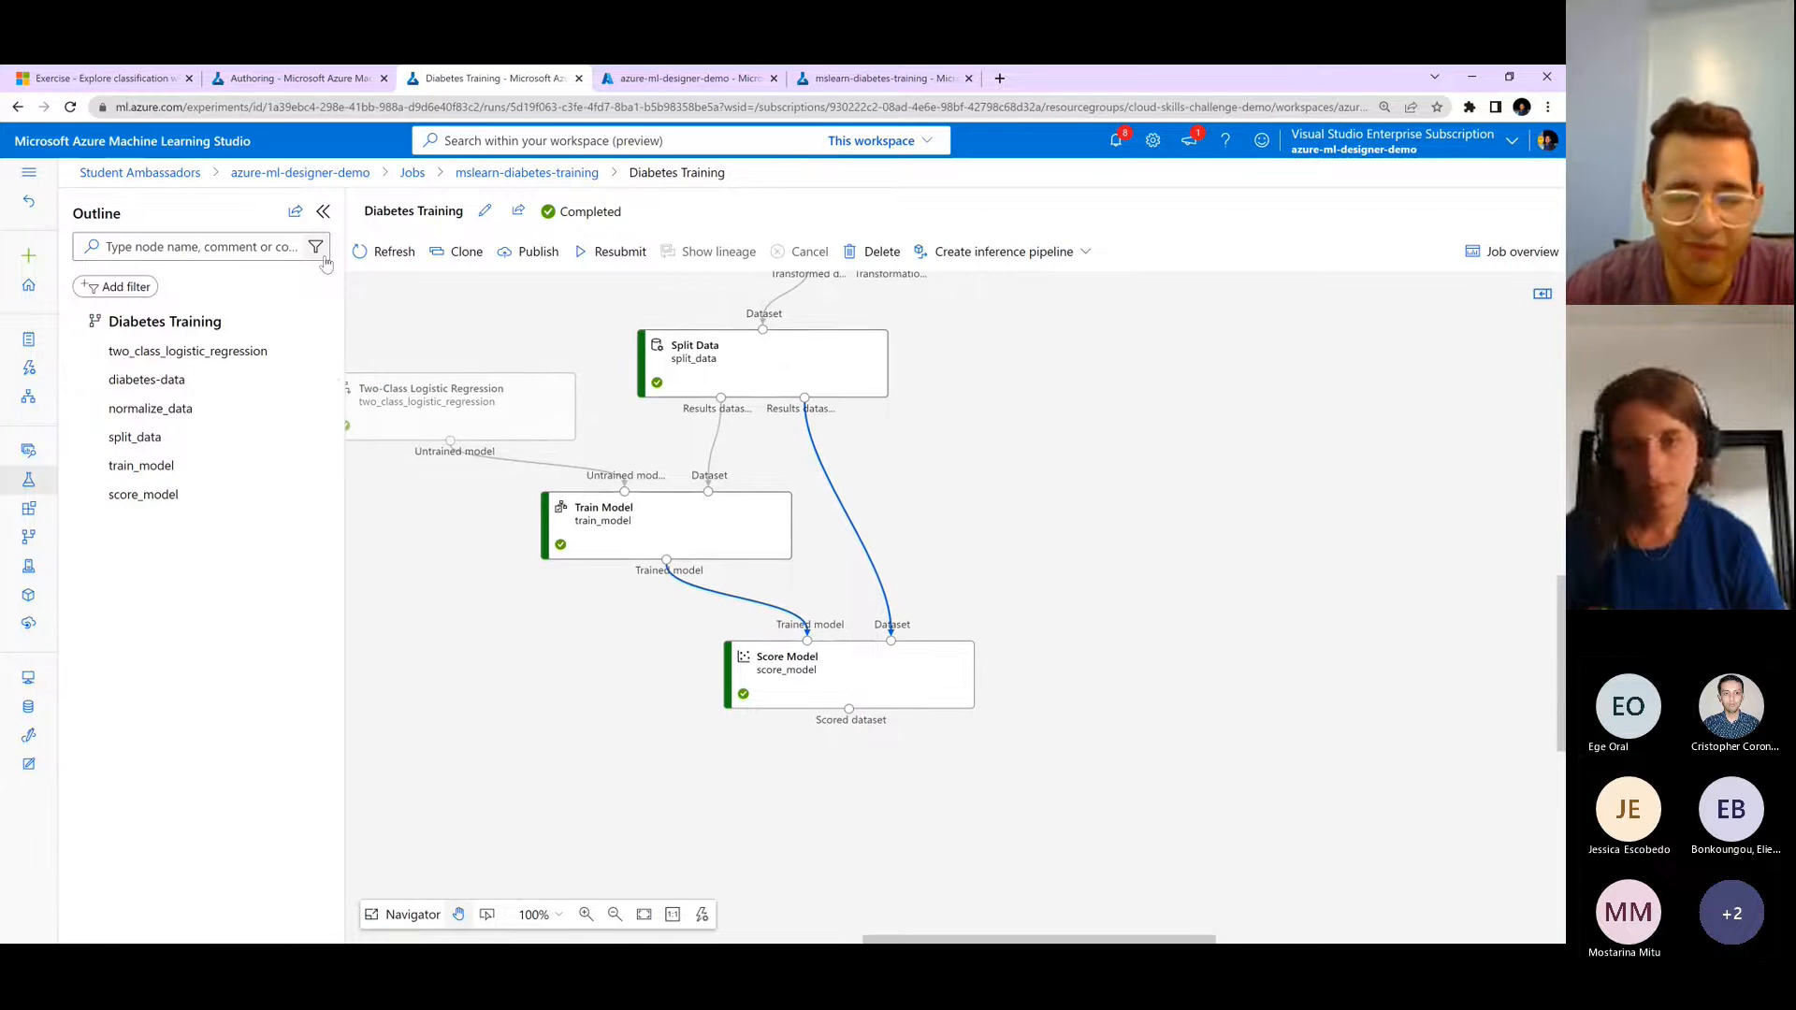
drag(1076, 468, 1119, 525)
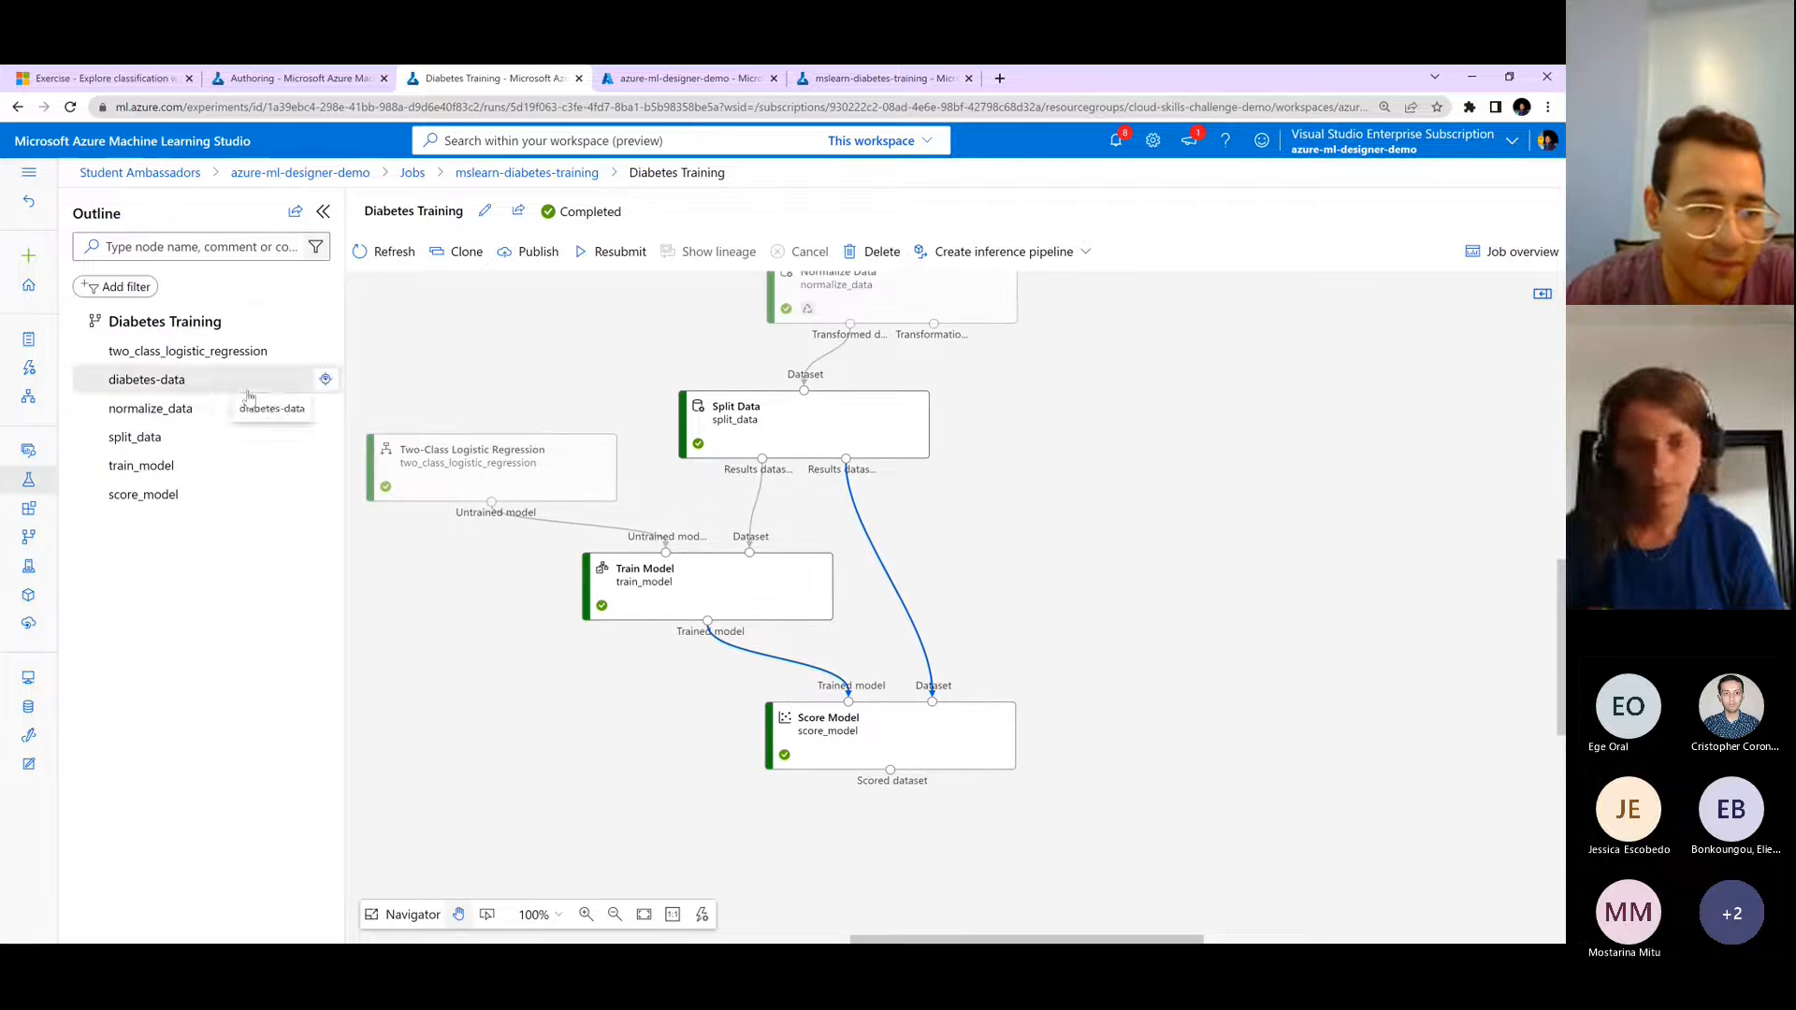
- Compare the Diabetes Training 01 draft with the completed job, and check where the exercise's diagram places and connects Evaluate Model
click(378, 72)
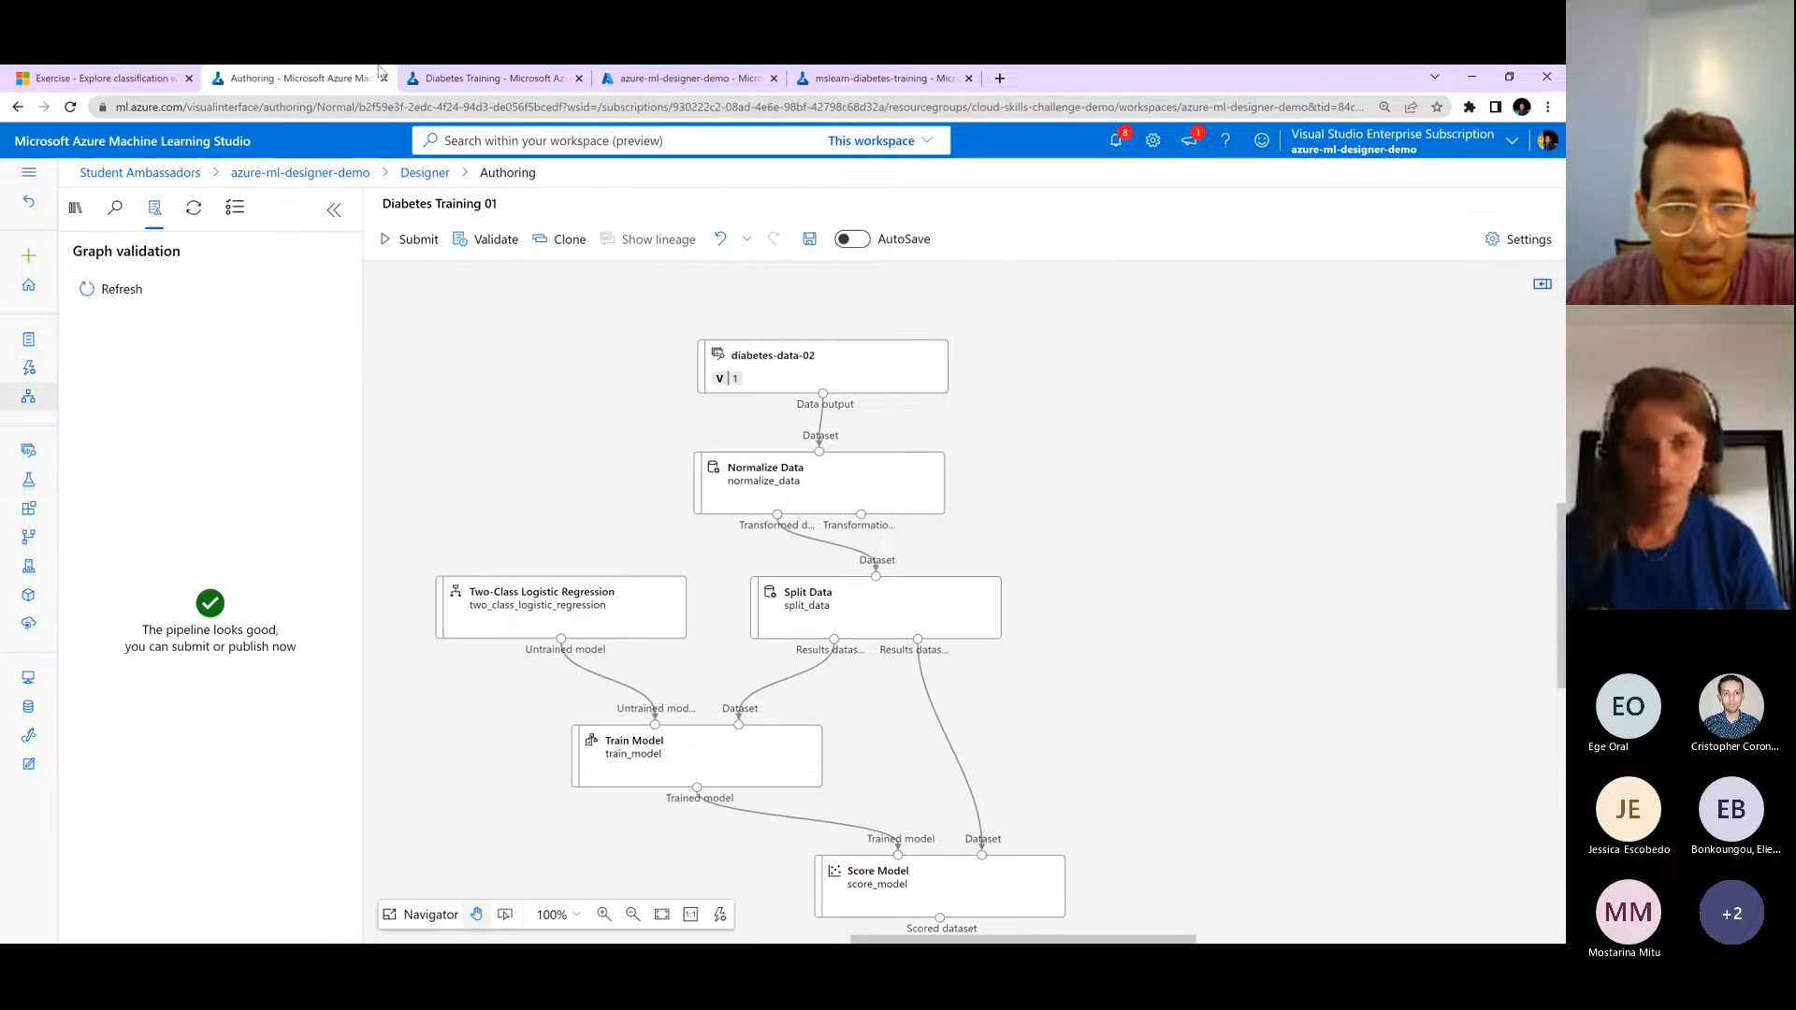
scroll(964, 510, down, 1)
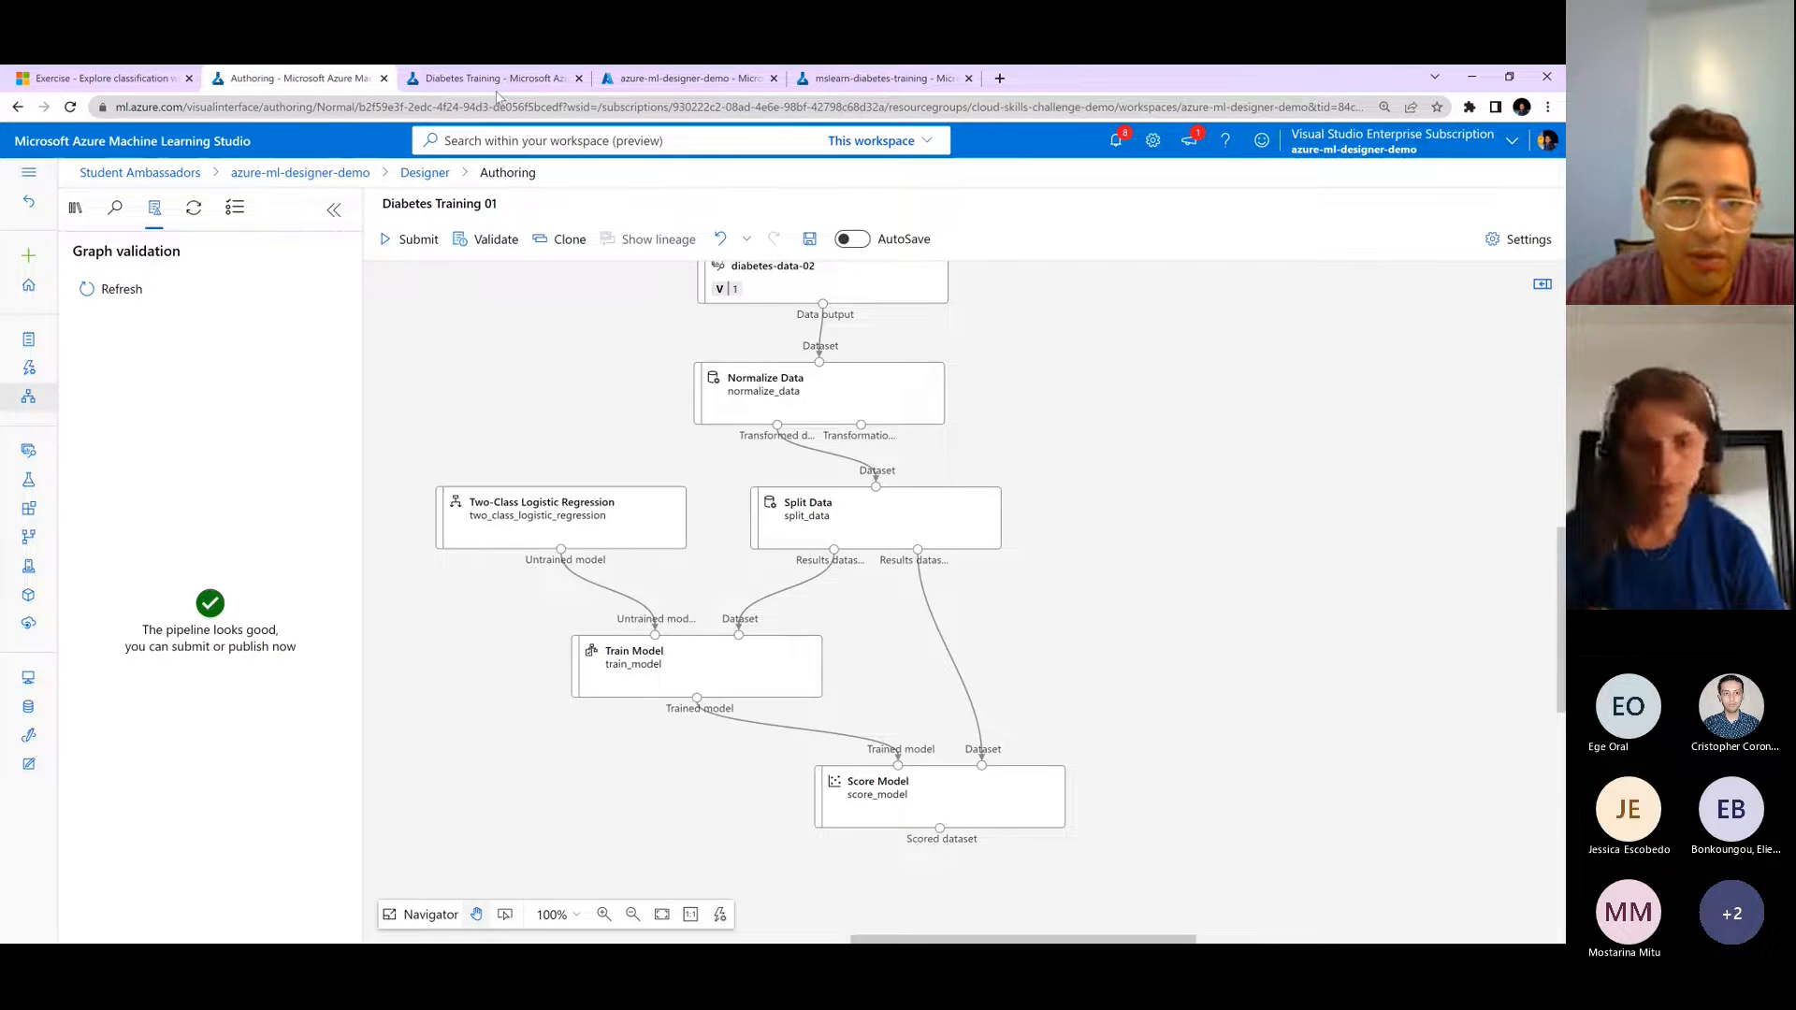
click(497, 79)
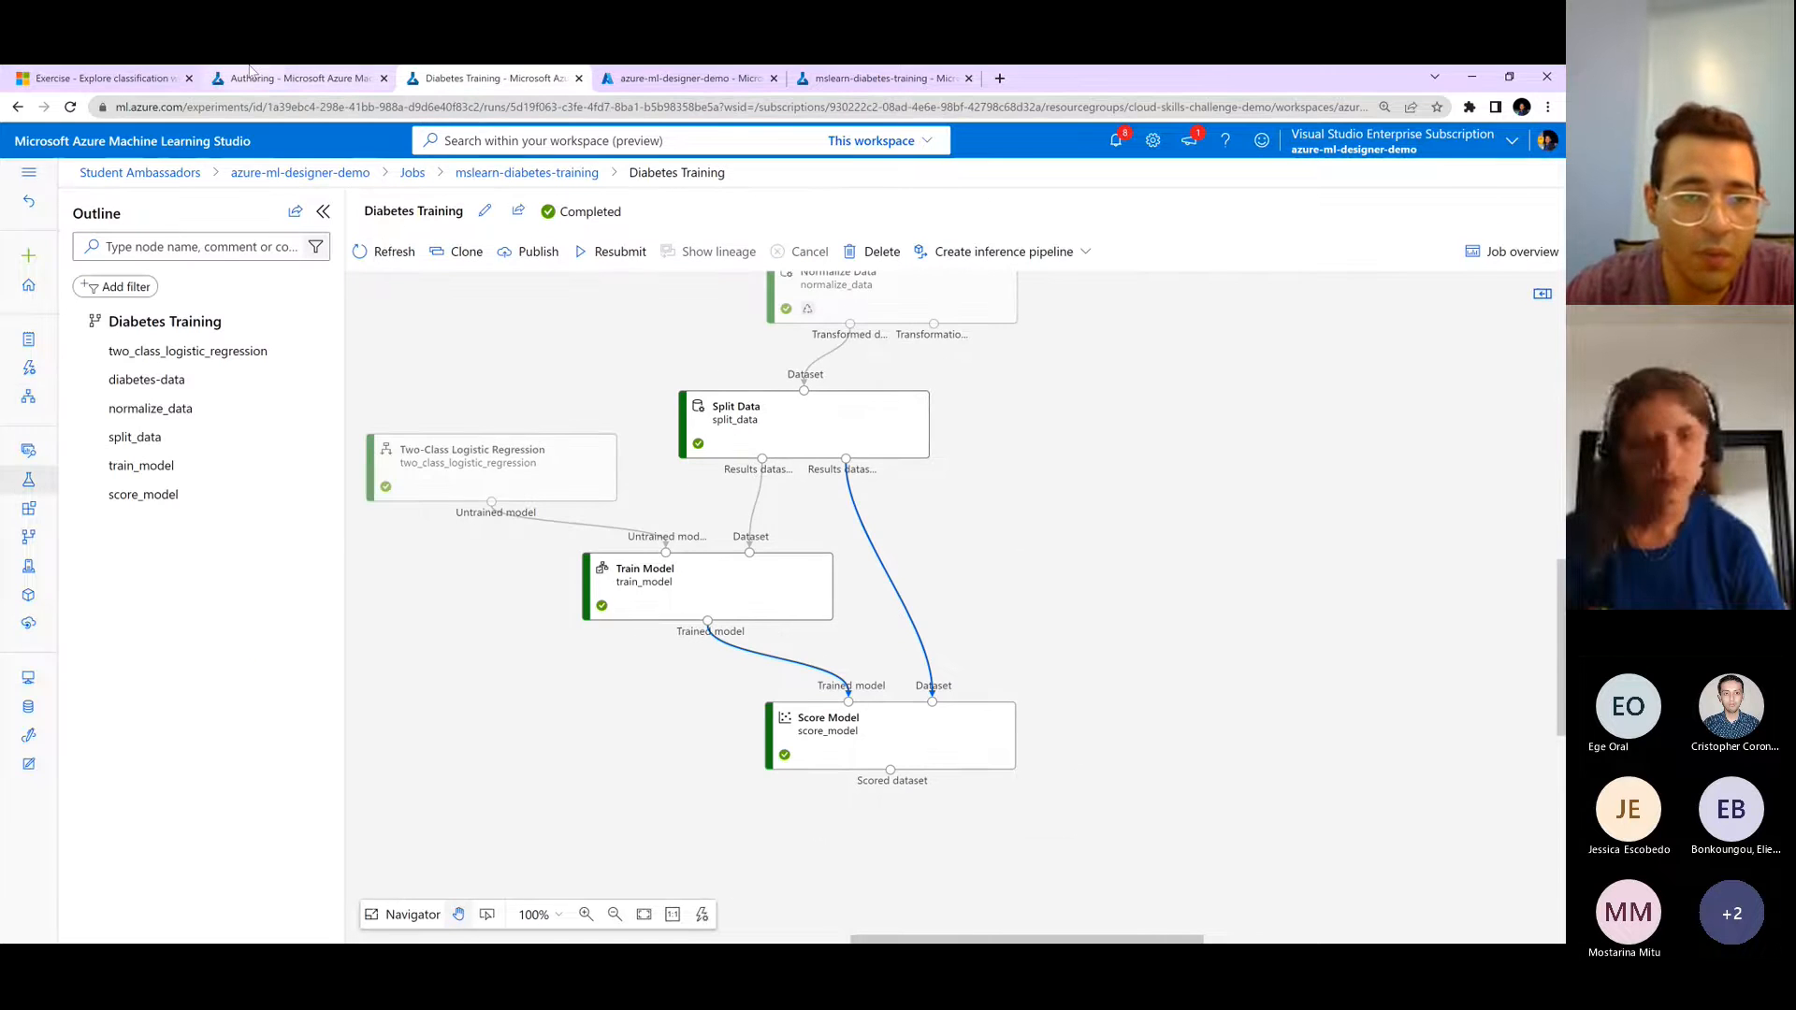
click(94, 78)
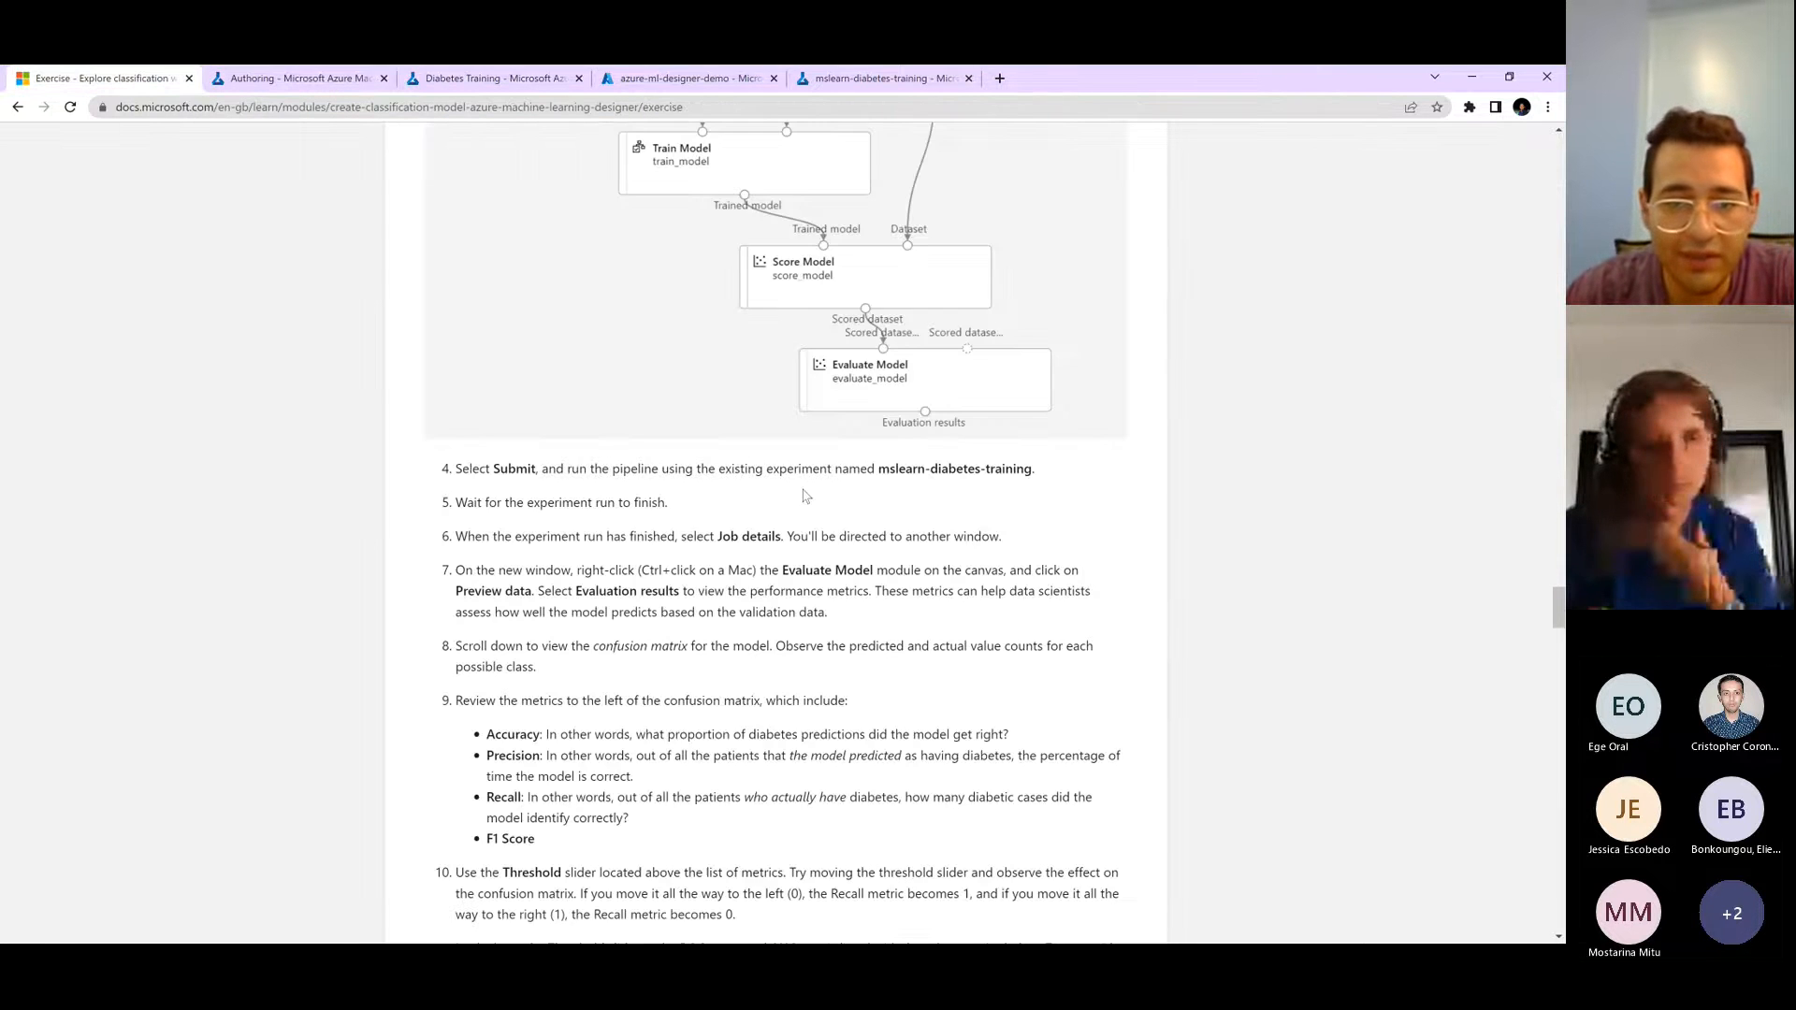
scroll(802, 487, down, 2)
scroll(802, 487, down, 1)
scroll(802, 491, up, 5)
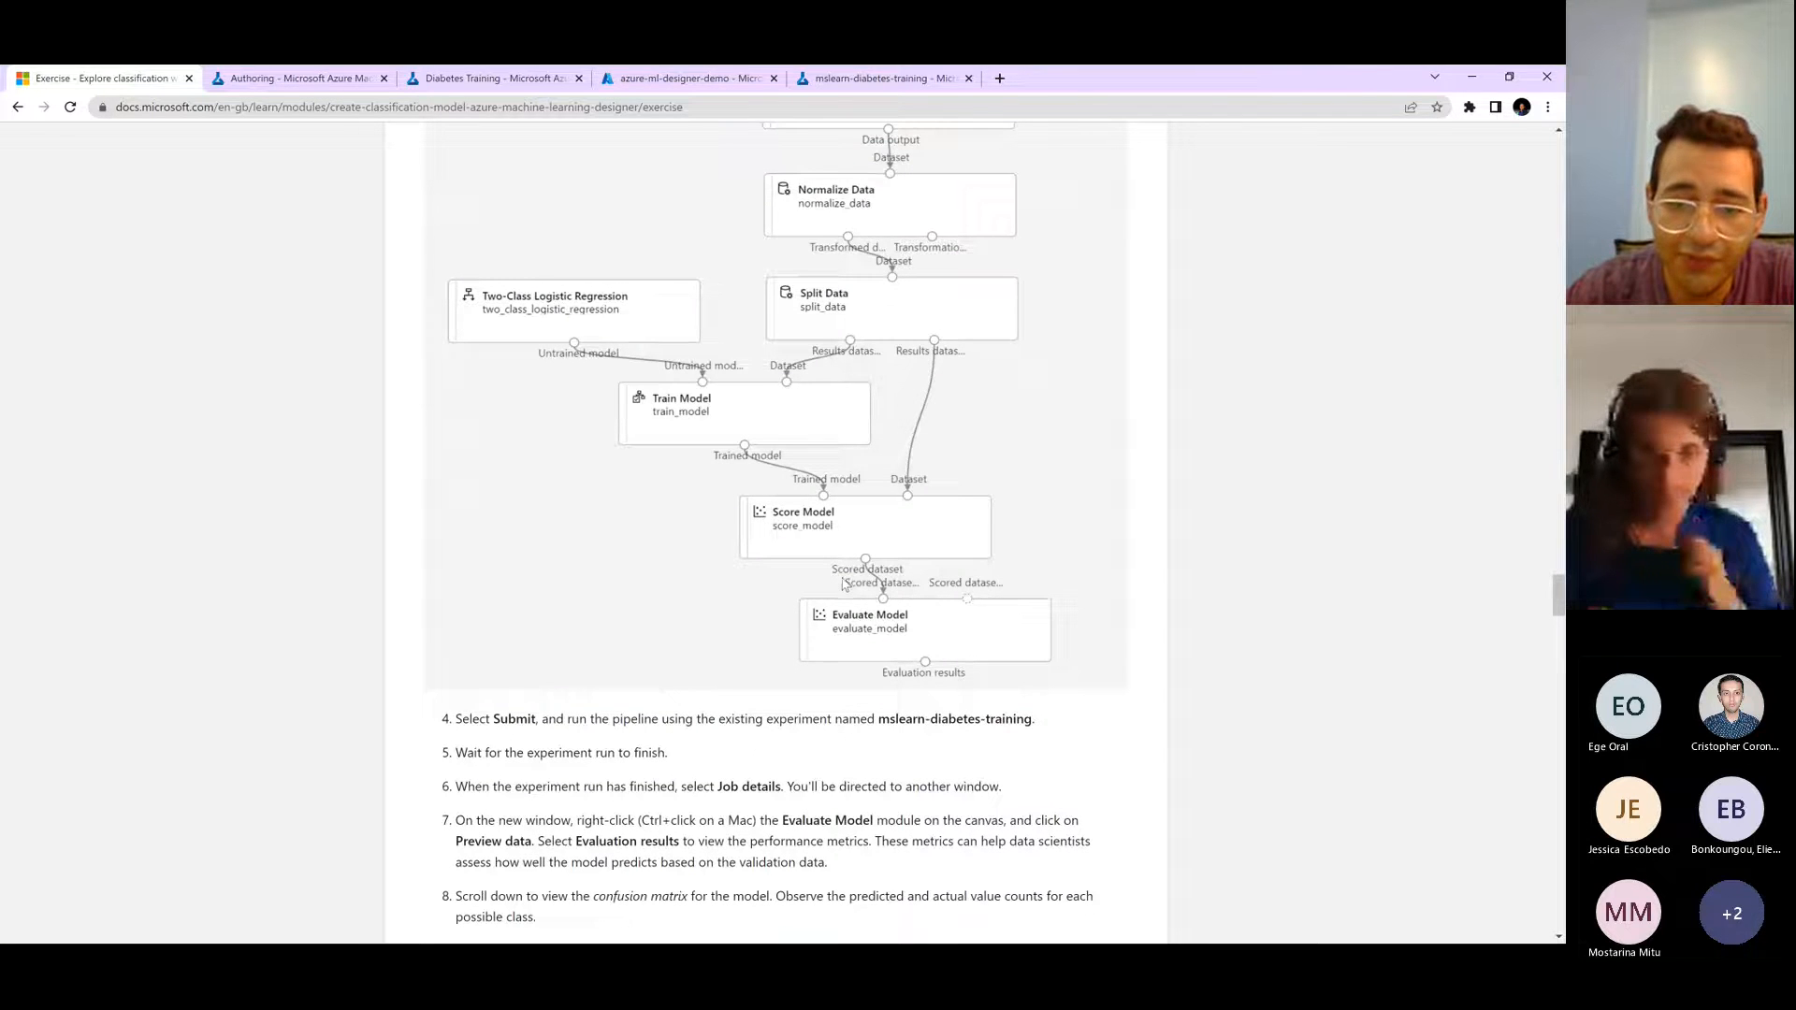
- Add an Evaluate Model component below Score Model in the draft and connect Score Model's output to its first Scored dataset input
click(320, 71)
scroll(1254, 349, down, 5)
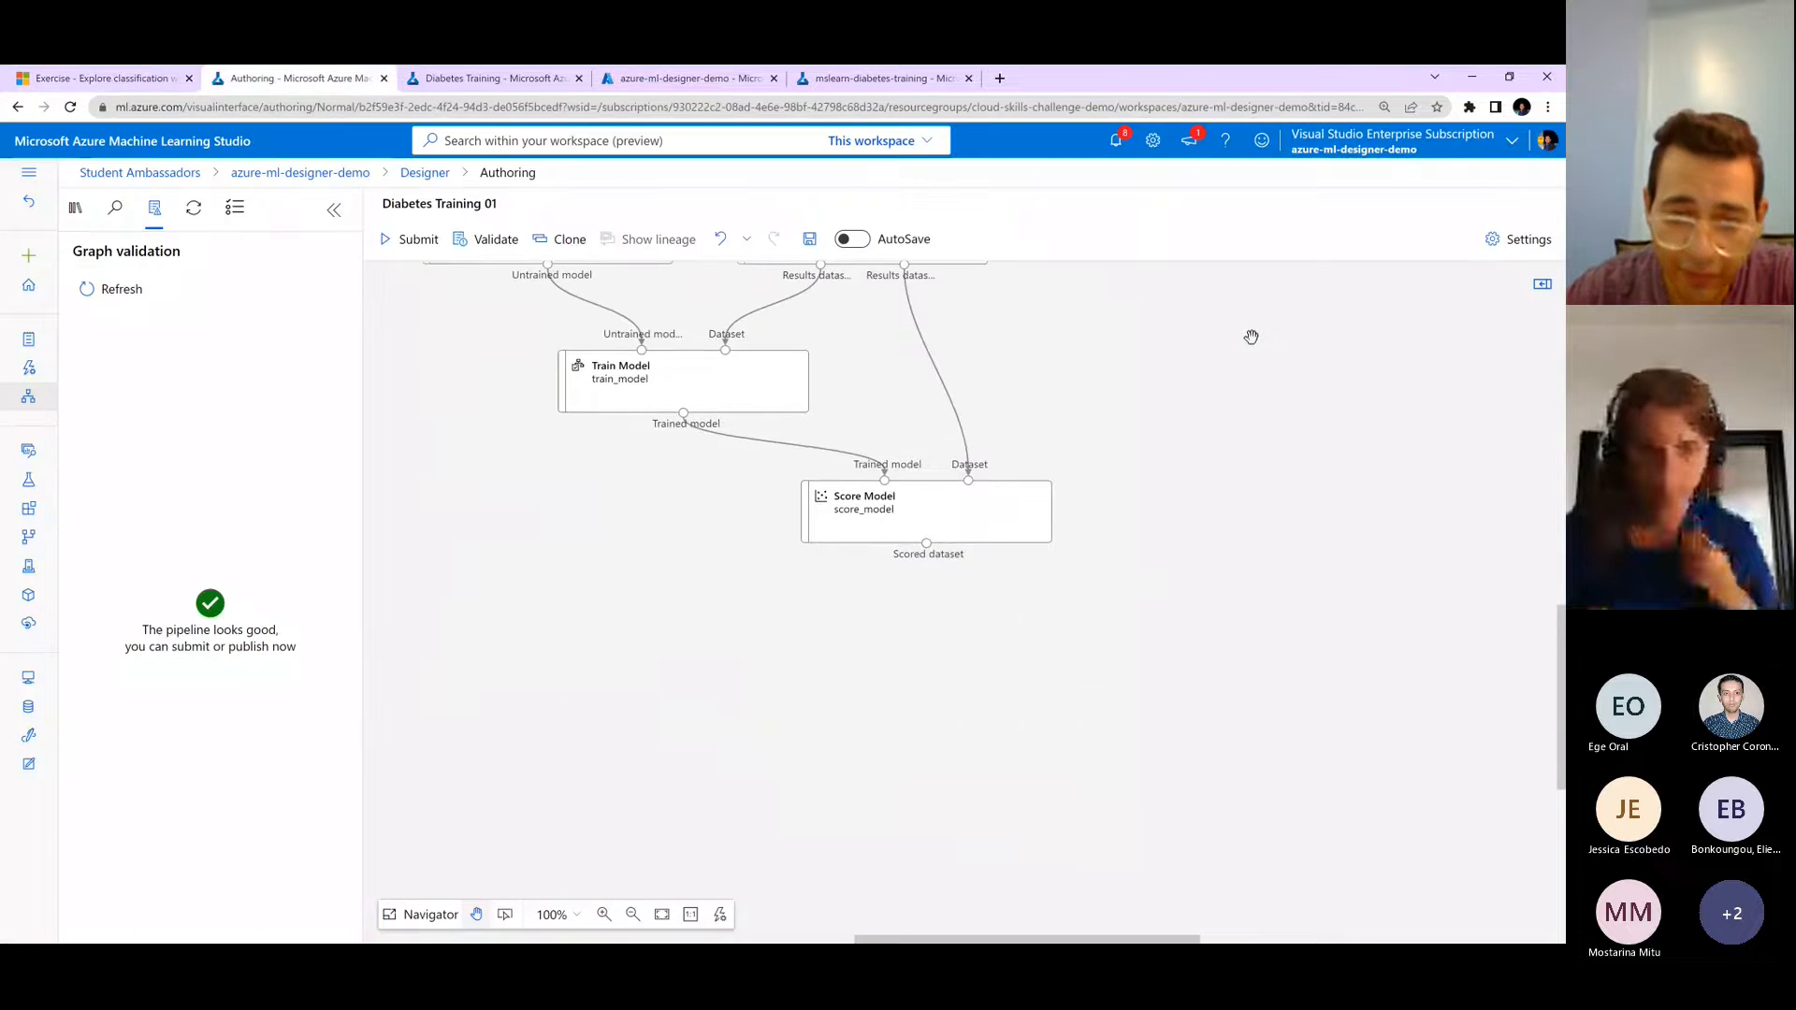
click(77, 211)
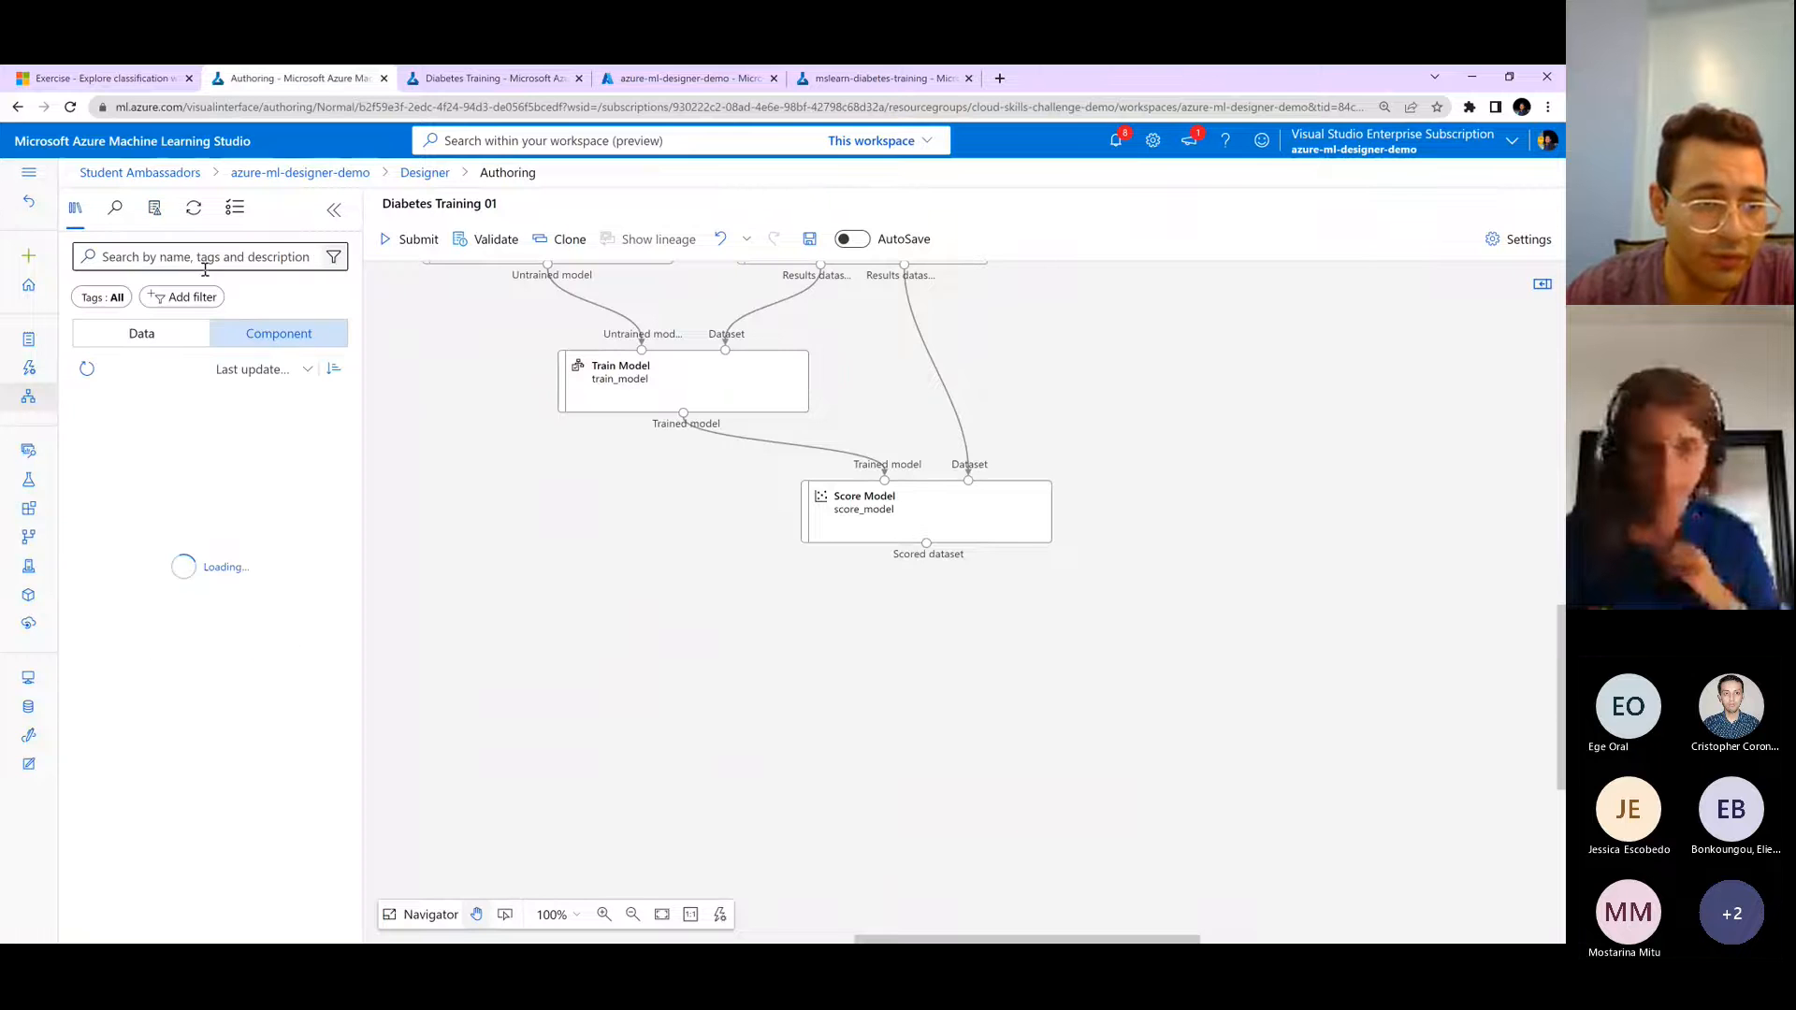
click(226, 263)
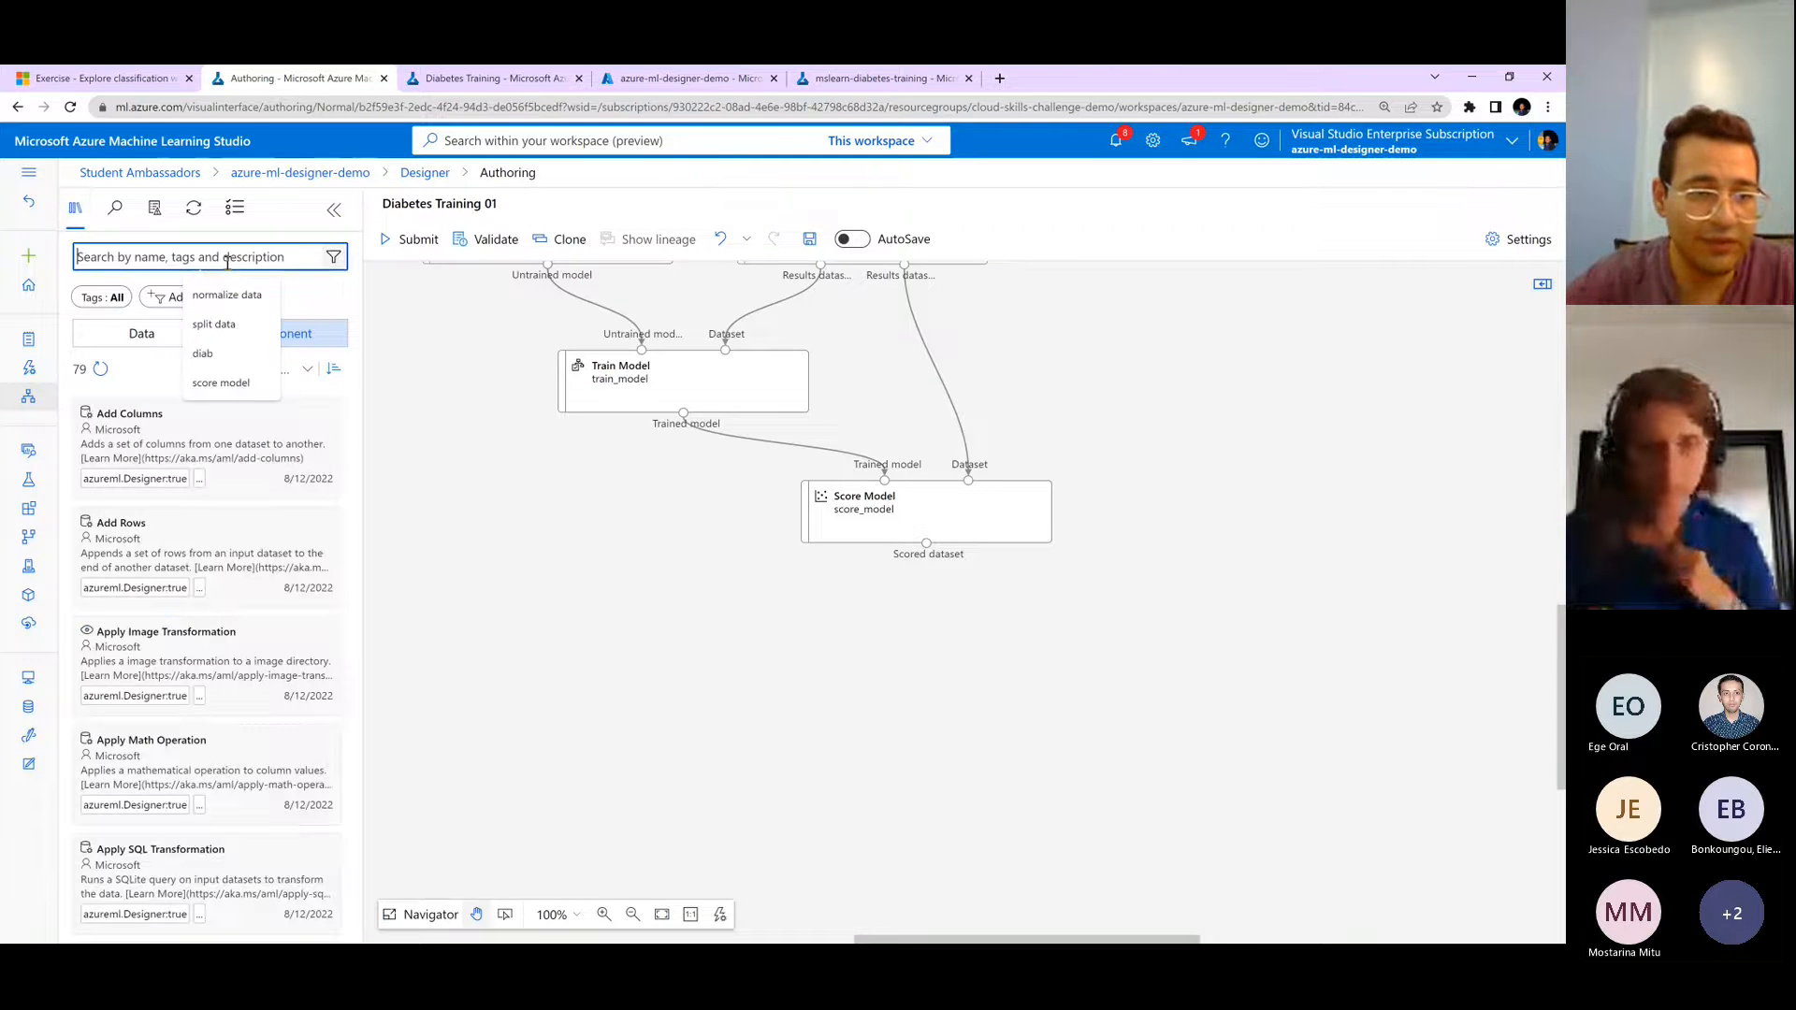
text(evalu)
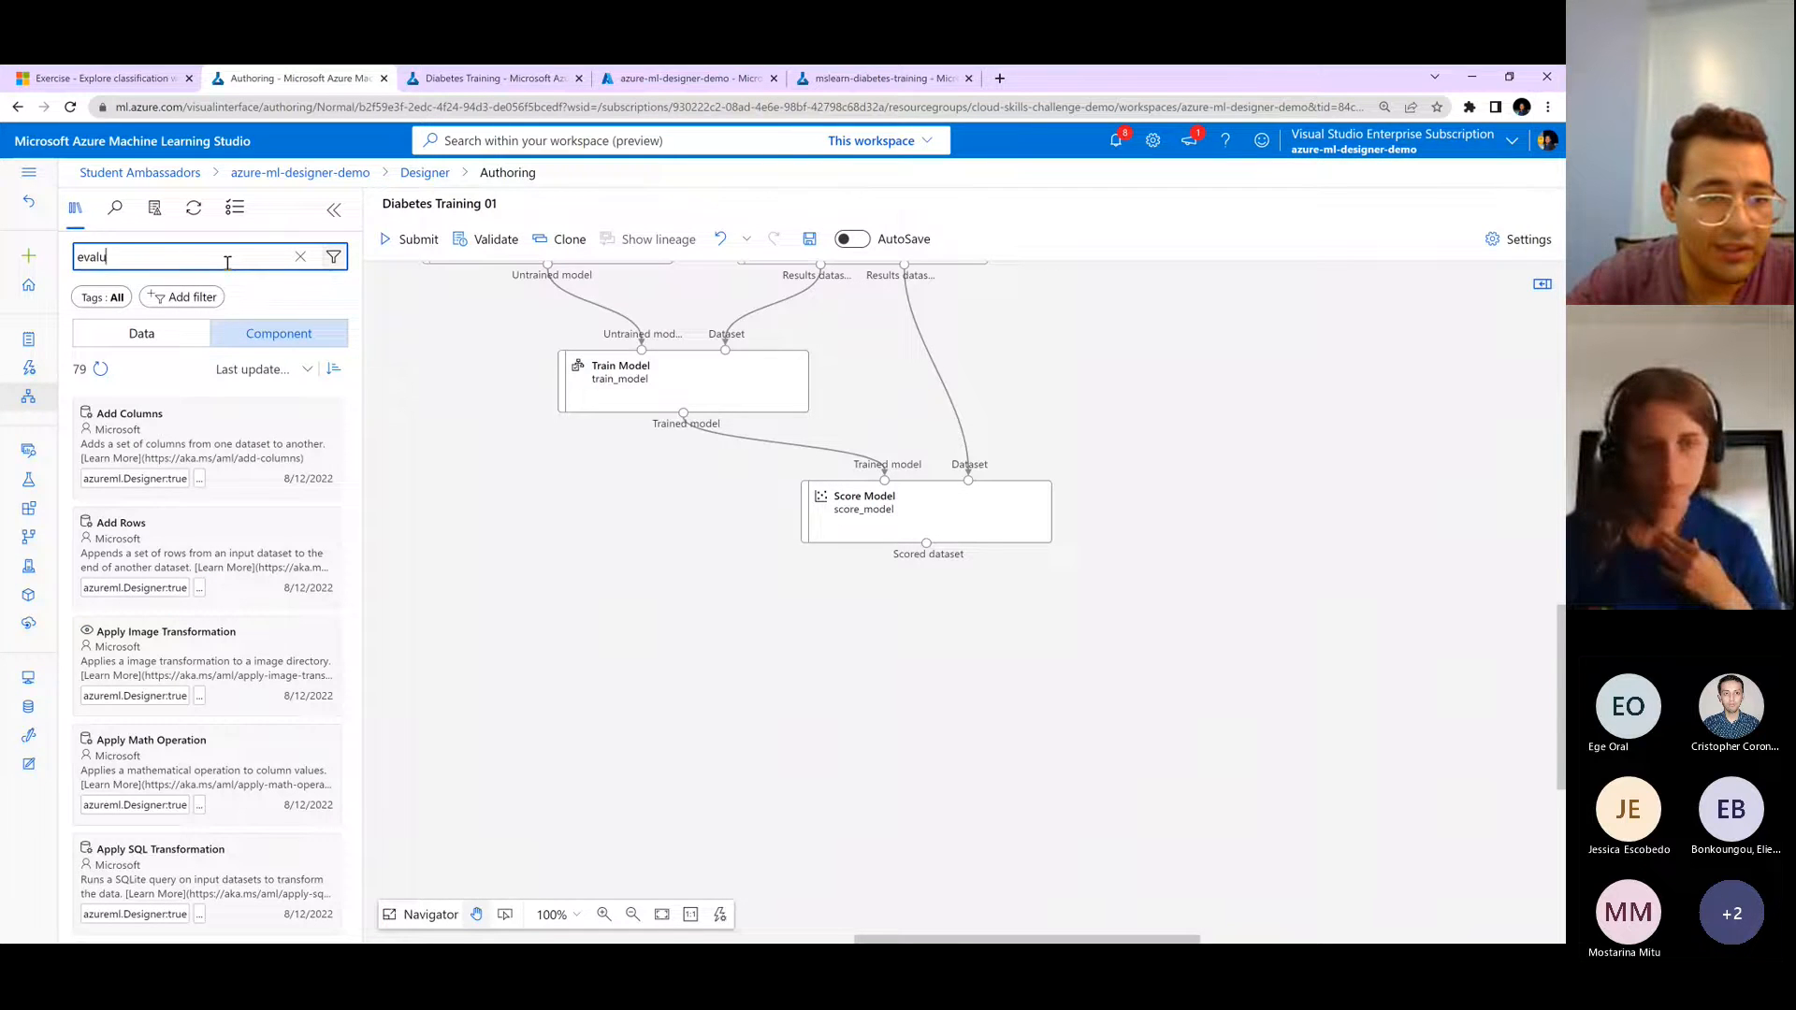
text(ate model)
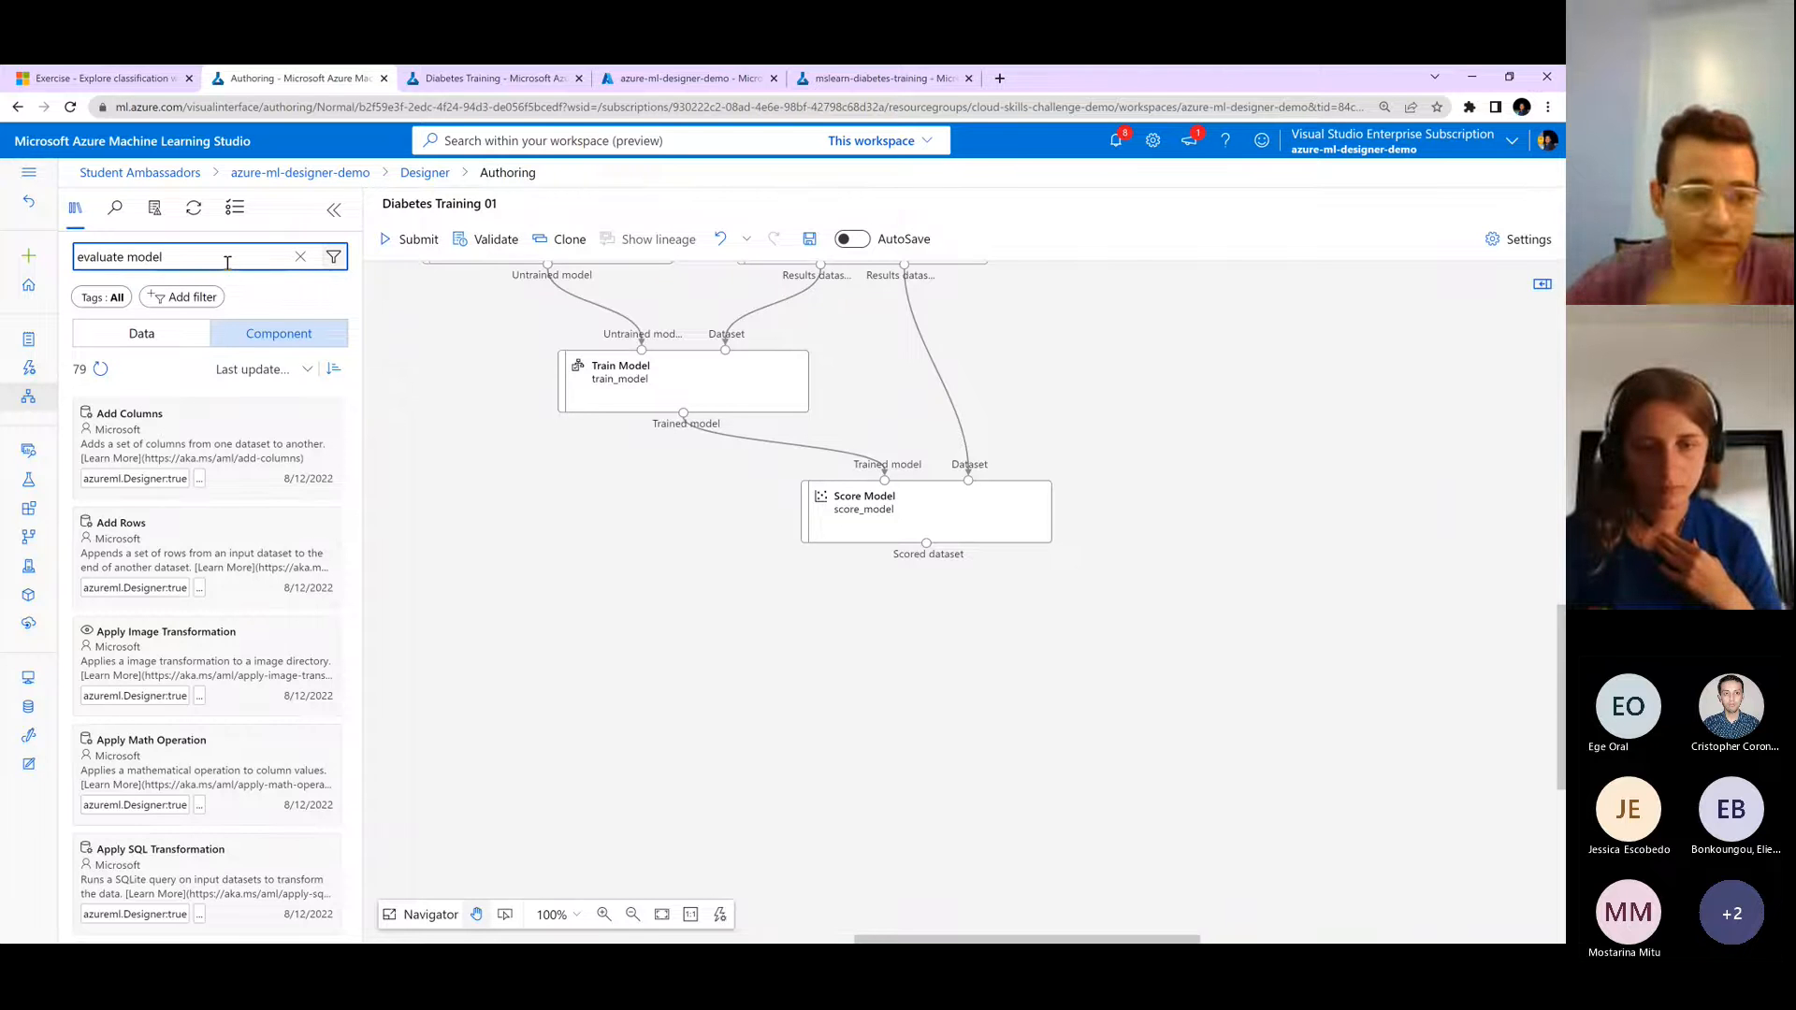
drag(126, 412, 896, 655)
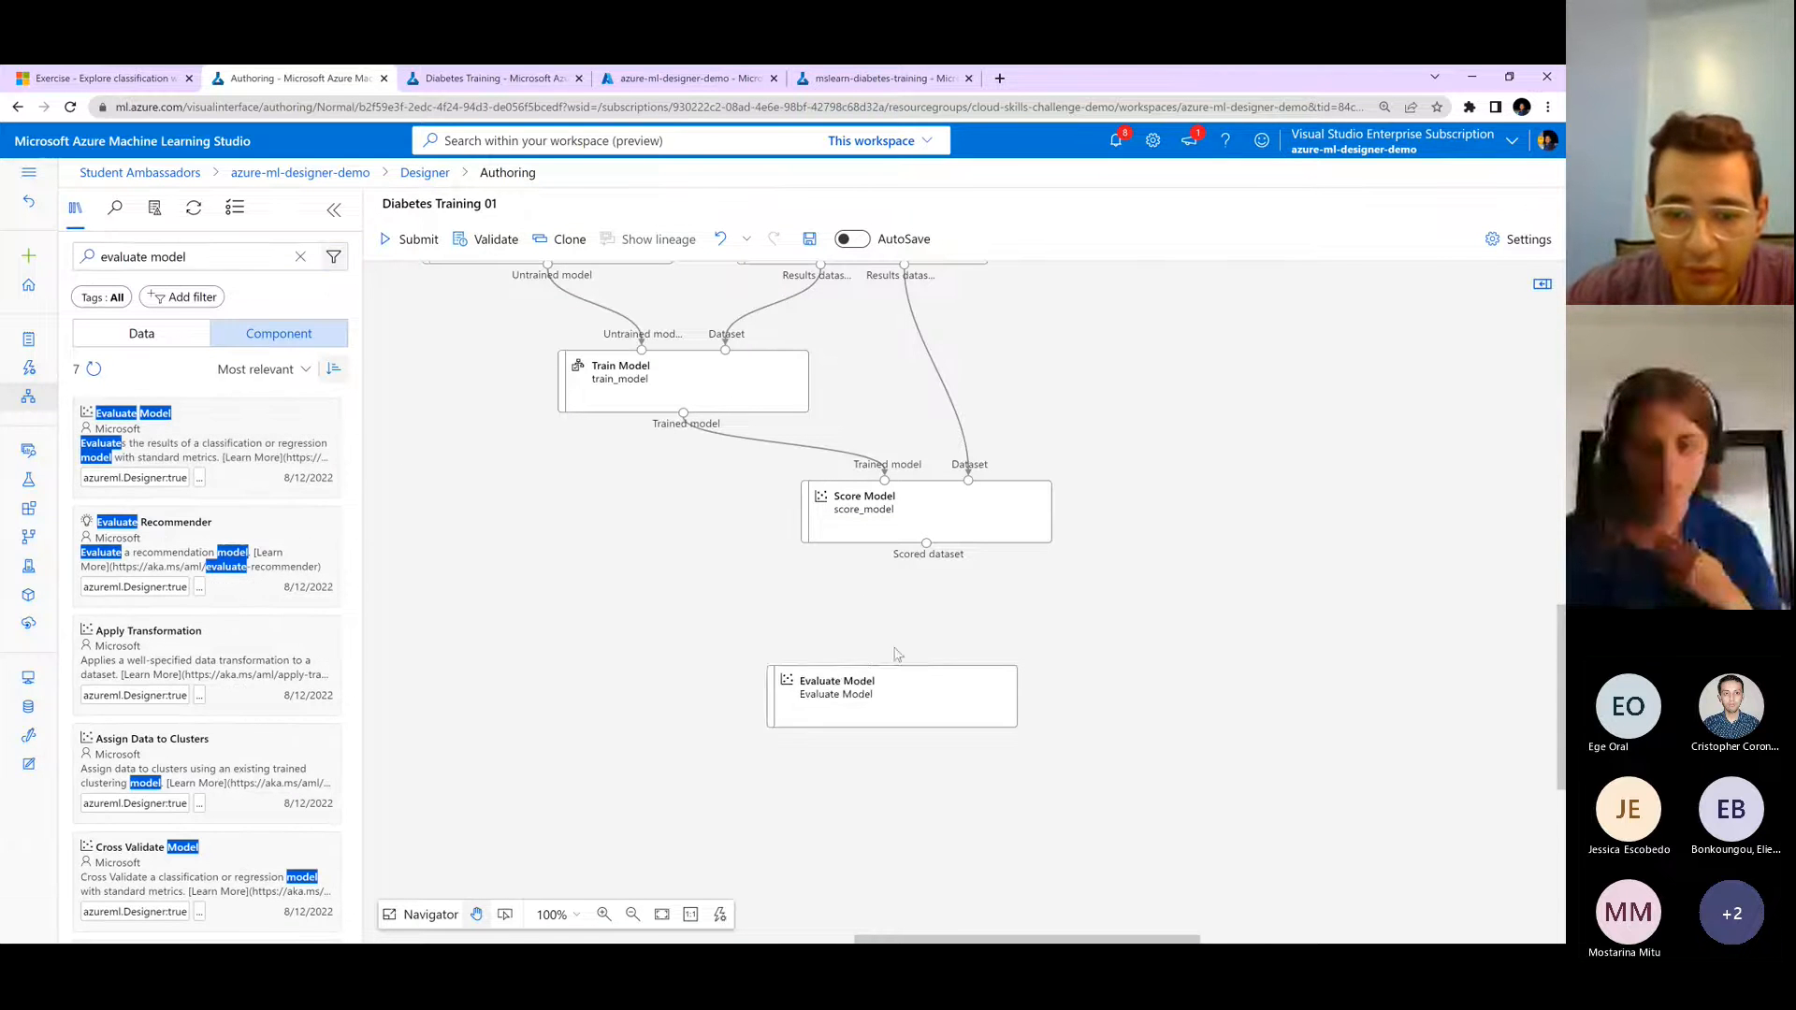
drag(926, 542, 909, 655)
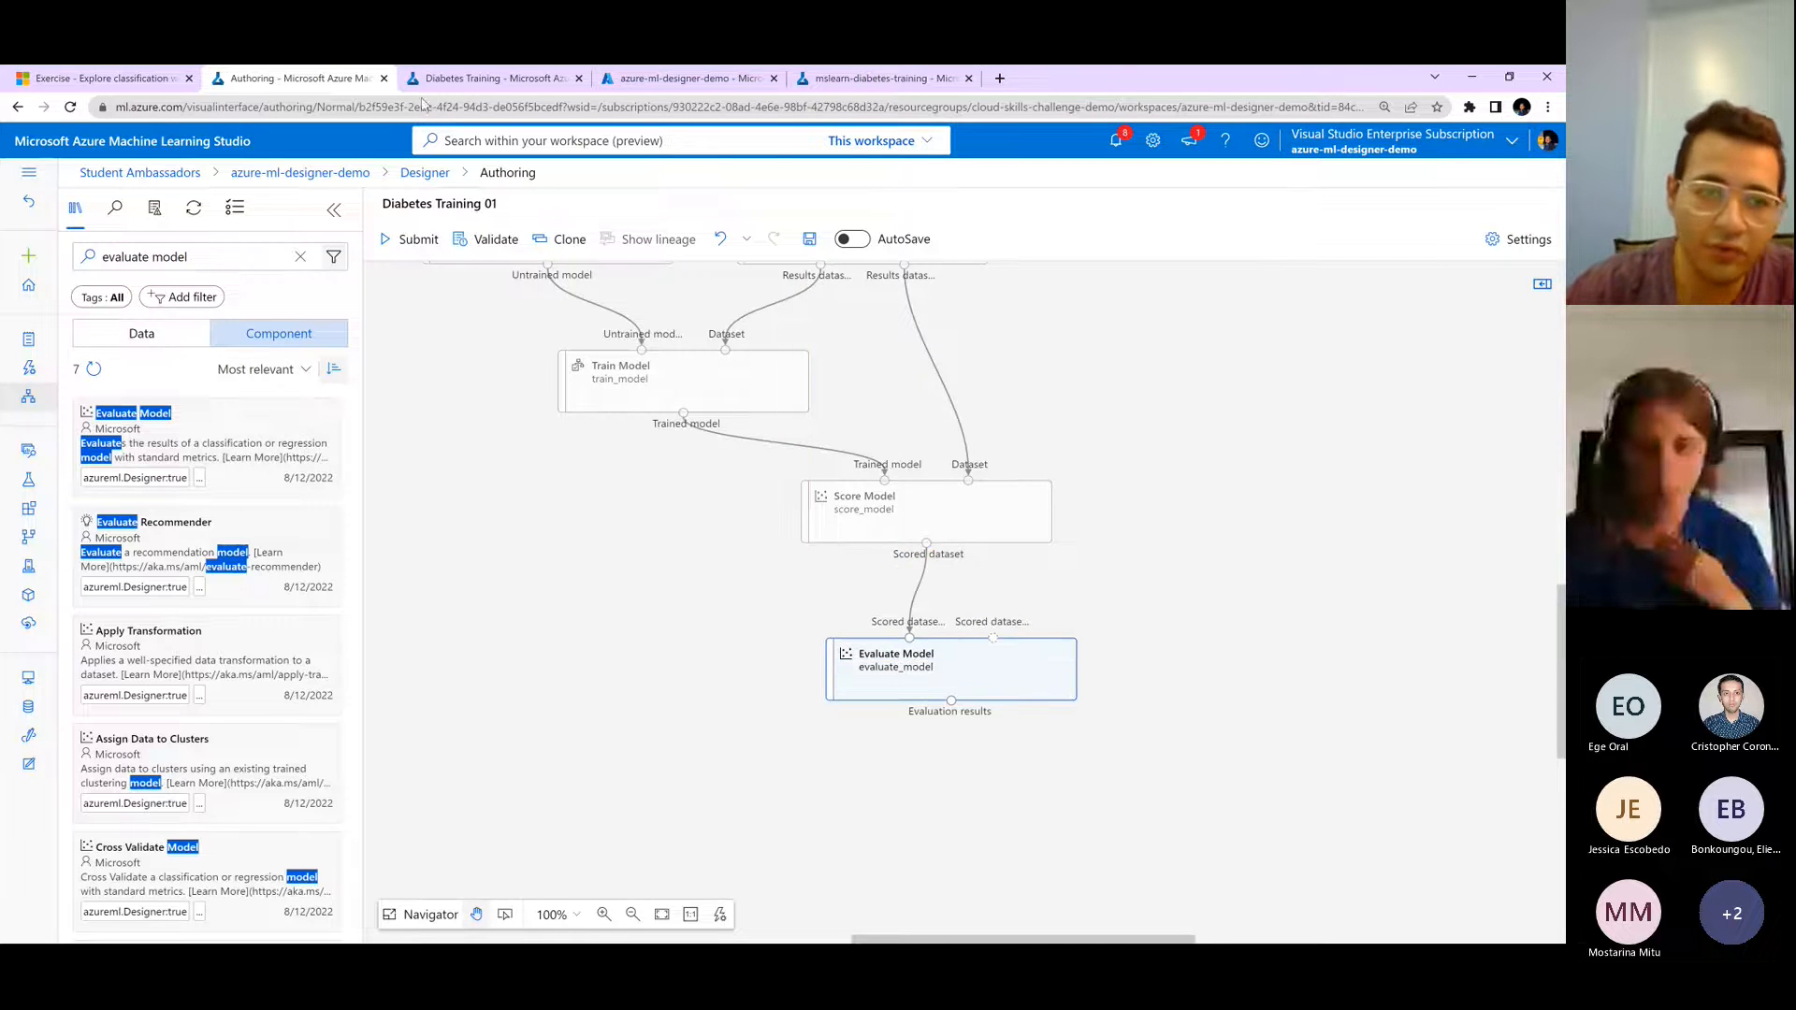
click(412, 240)
click(712, 442)
click(712, 441)
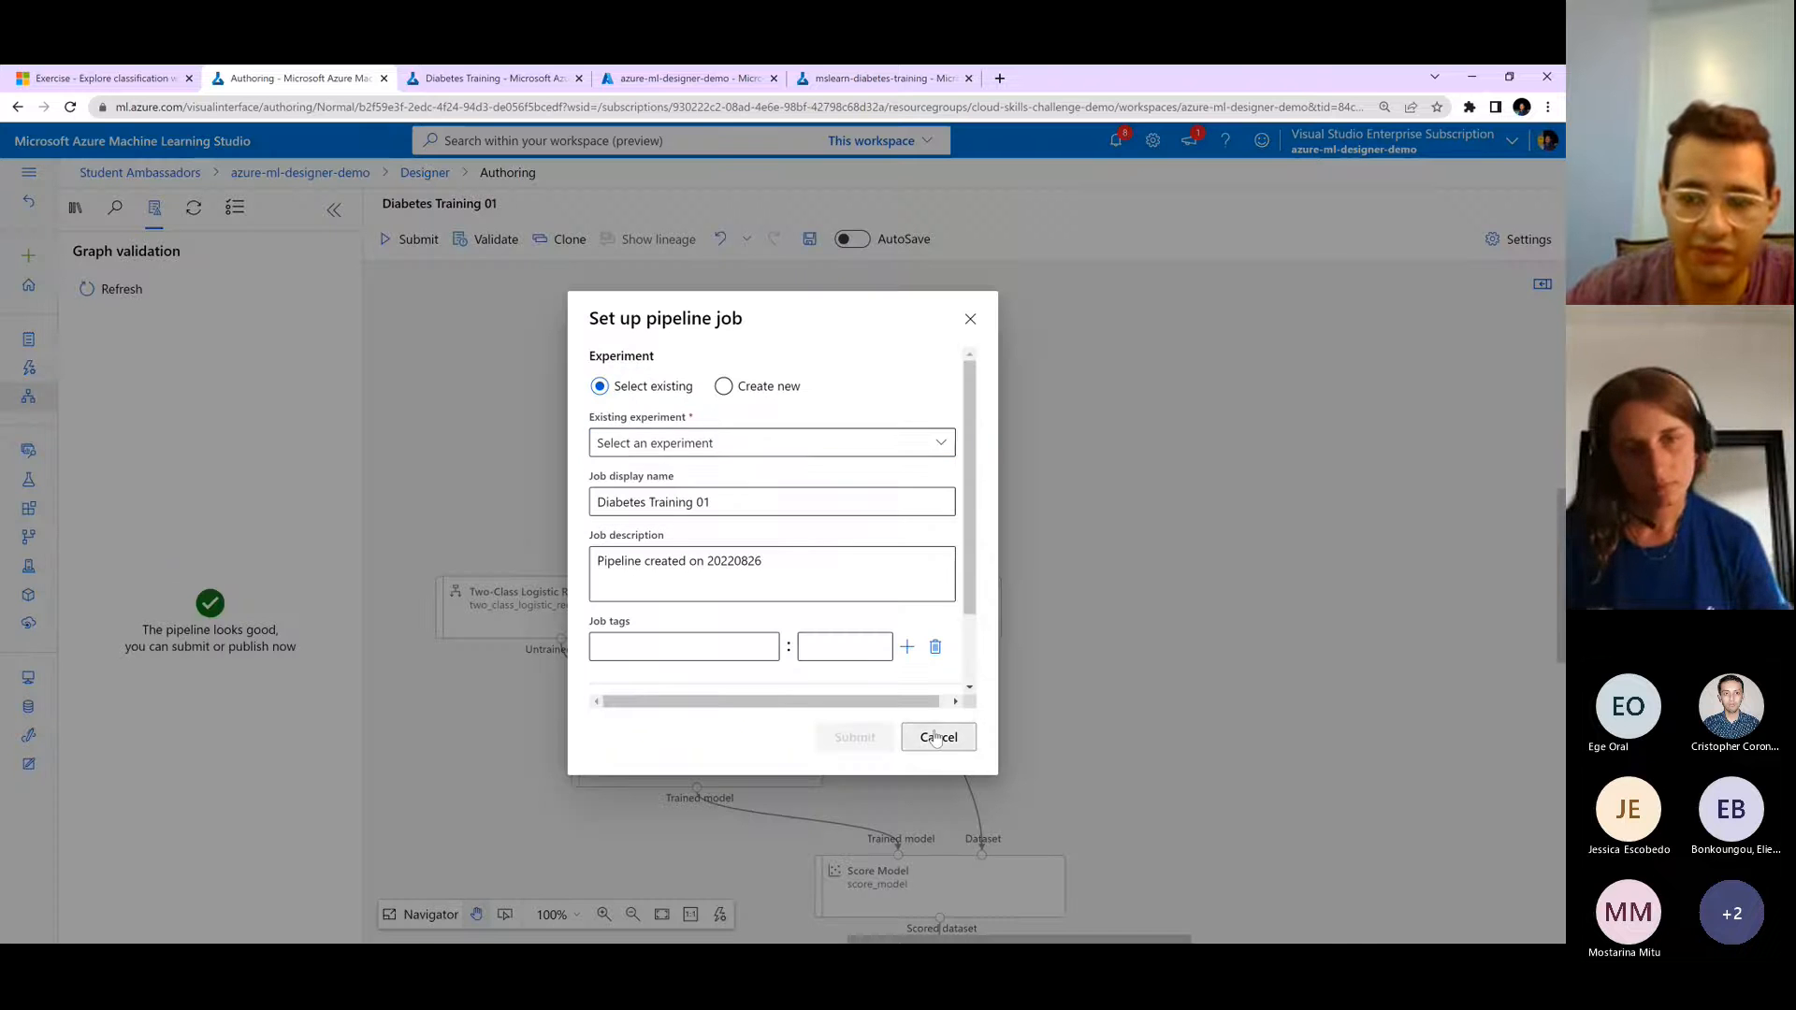
click(936, 736)
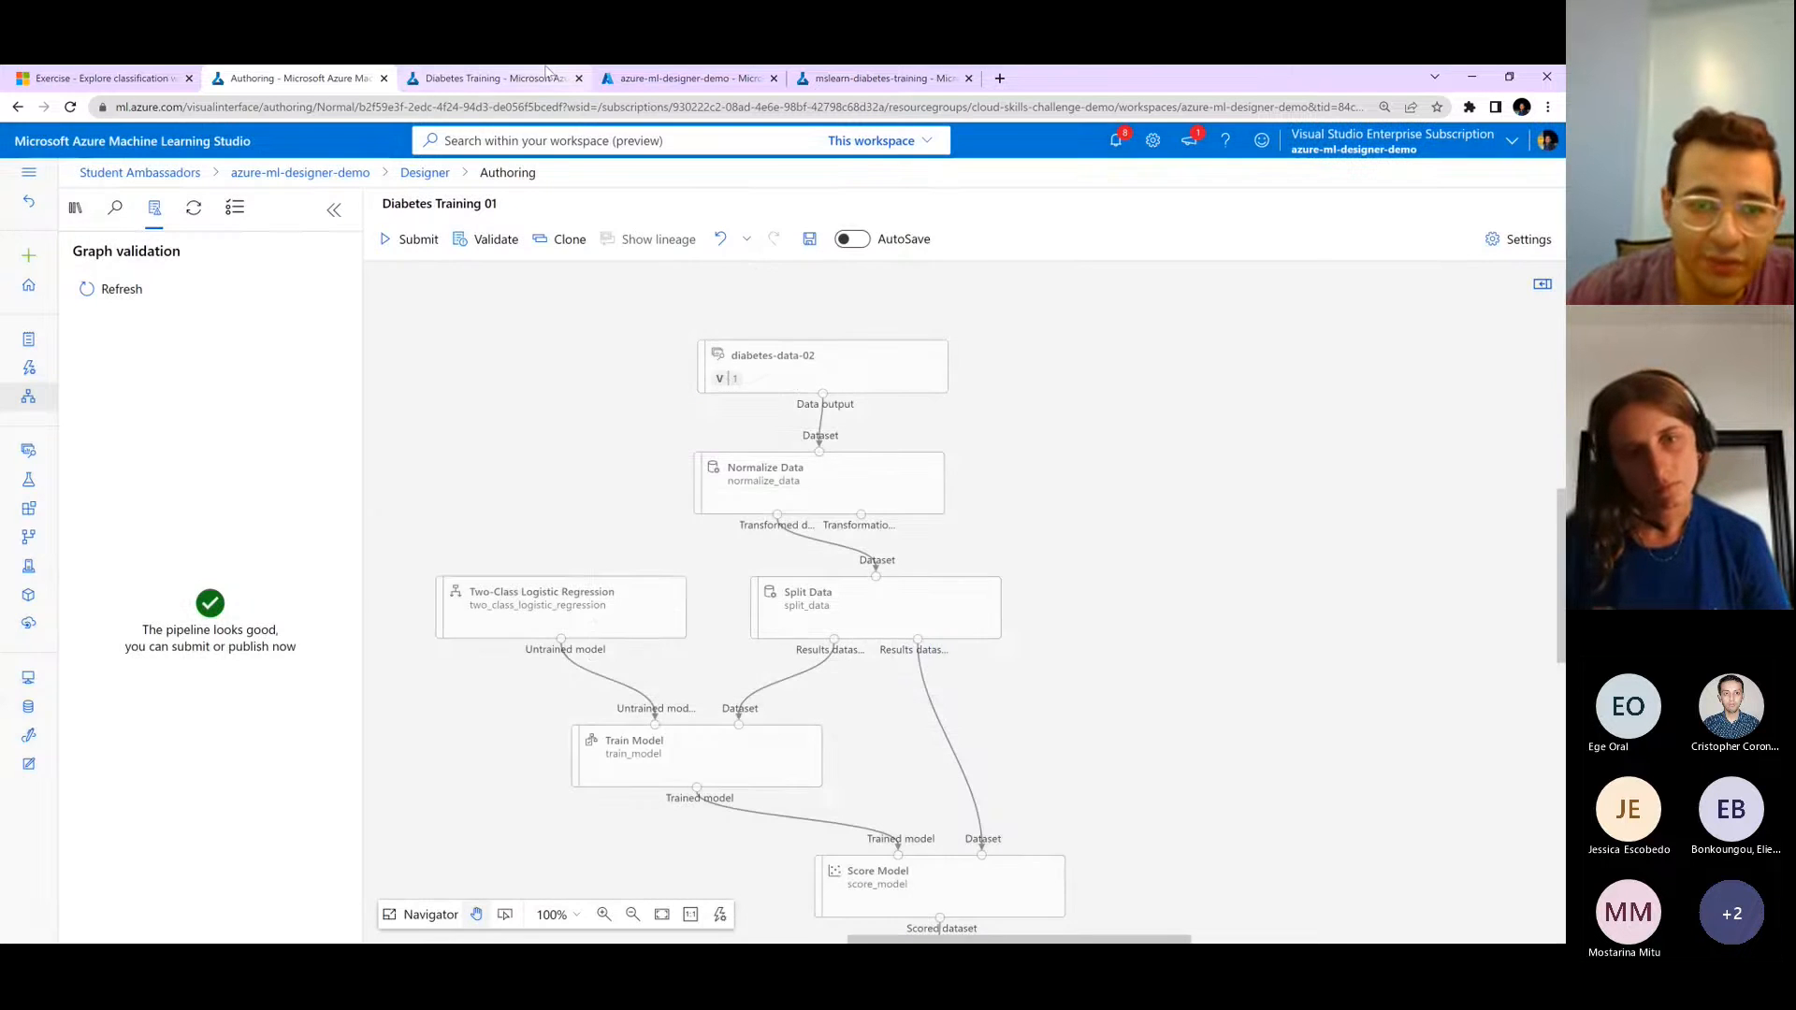
- Open the completed Diabetes Training job created 25 Aug 2022 20:41 in the mslearn-diabetes-training experiment
click(510, 78)
click(403, 177)
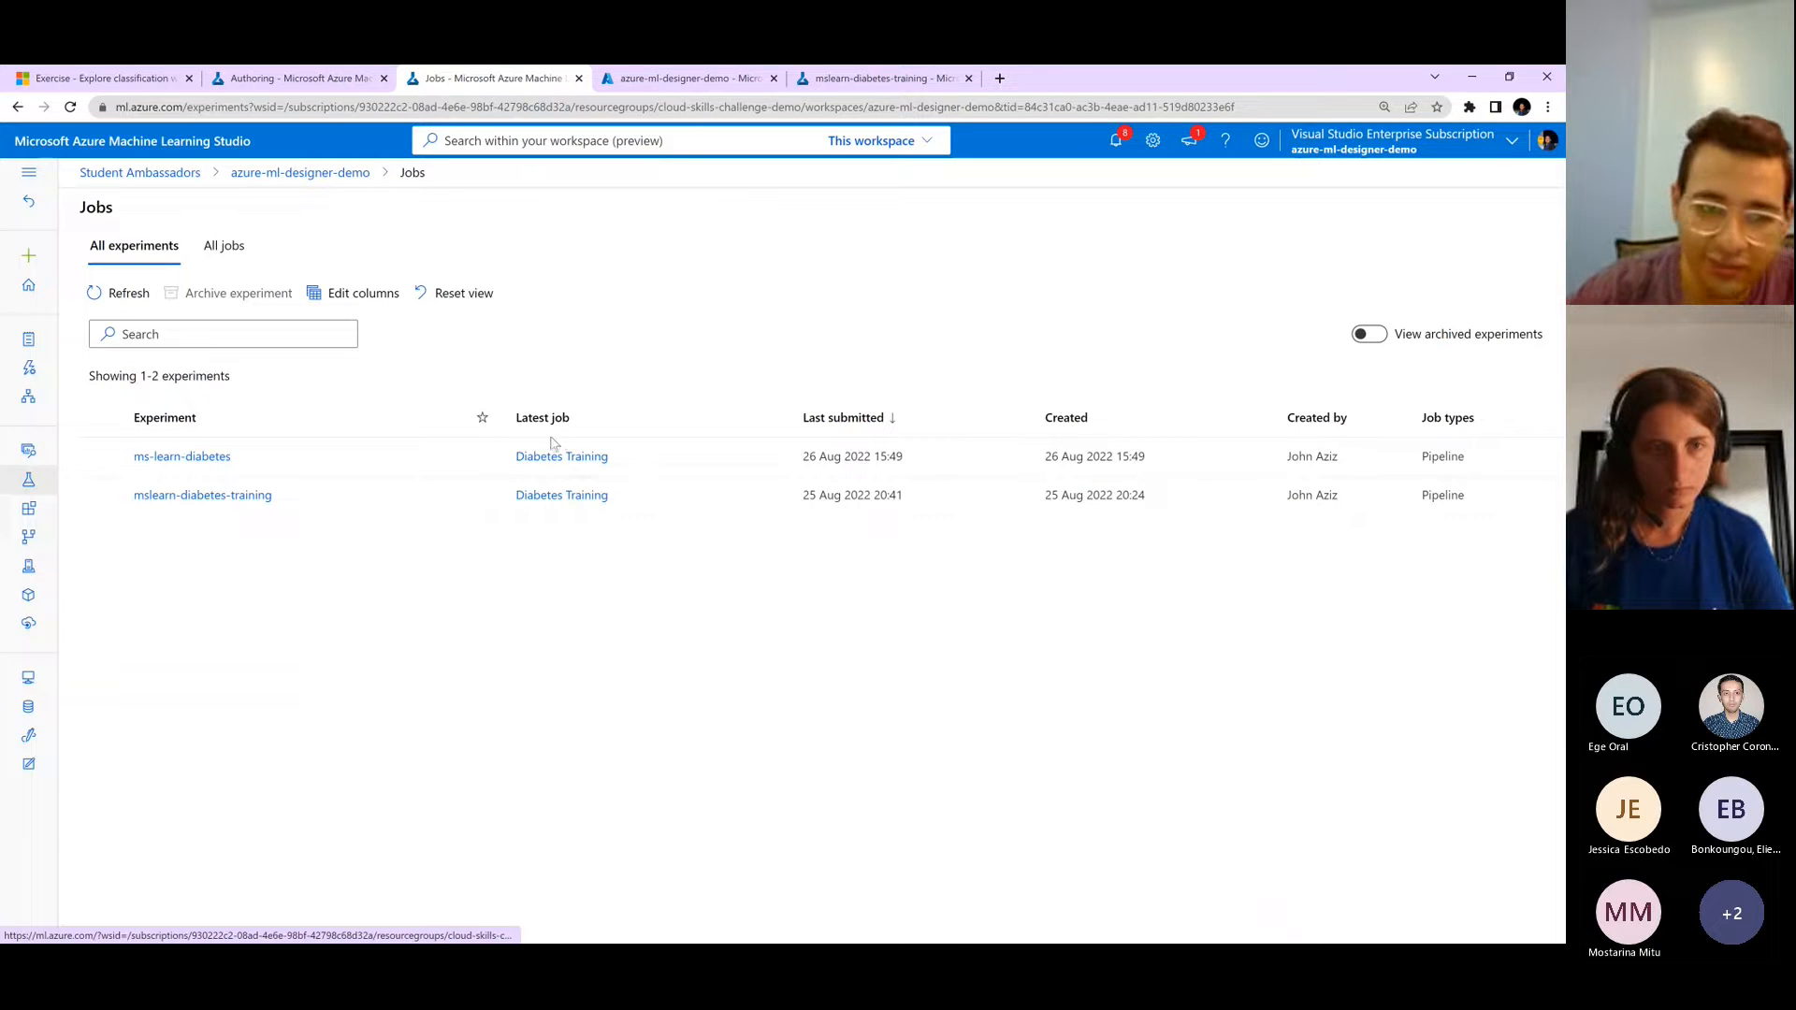
click(221, 497)
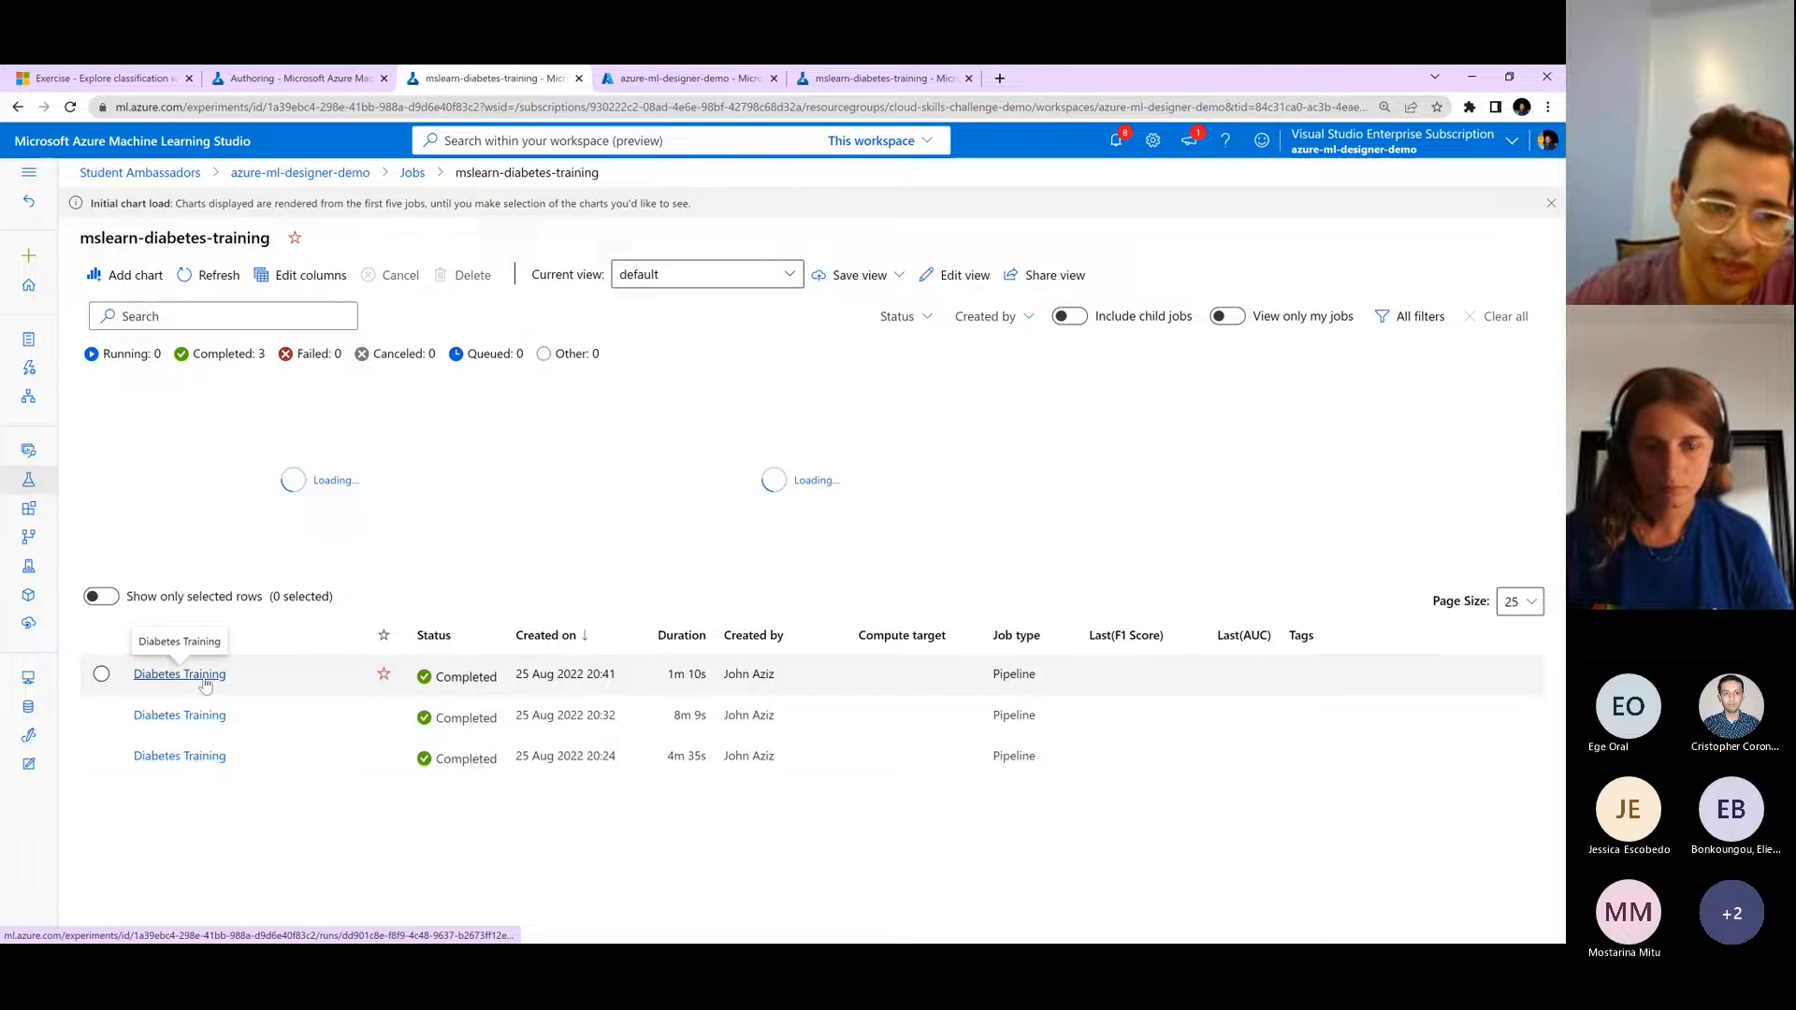
click(206, 676)
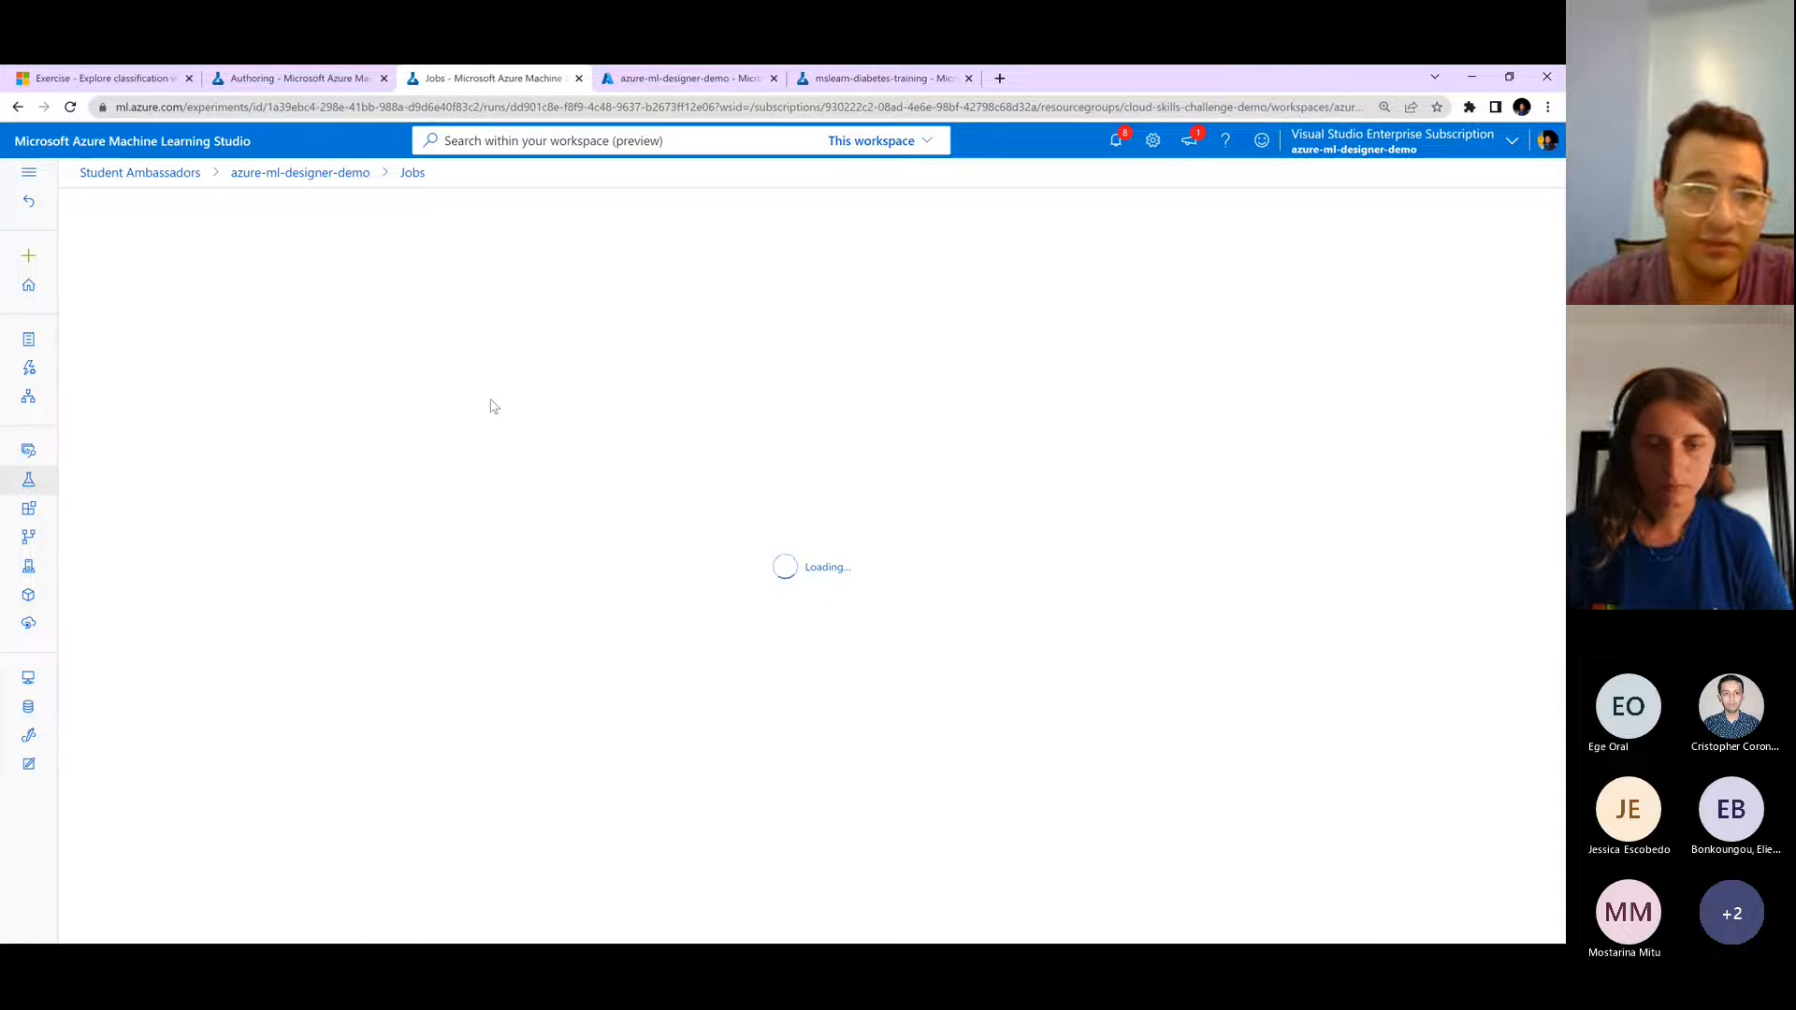
- Return to the exercise and read its instructions on the confusion matrix and the Accuracy, Precision, Recall and F1 Score metrics
click(261, 78)
click(98, 78)
scroll(807, 510, down, 3)
scroll(807, 509, down, 3)
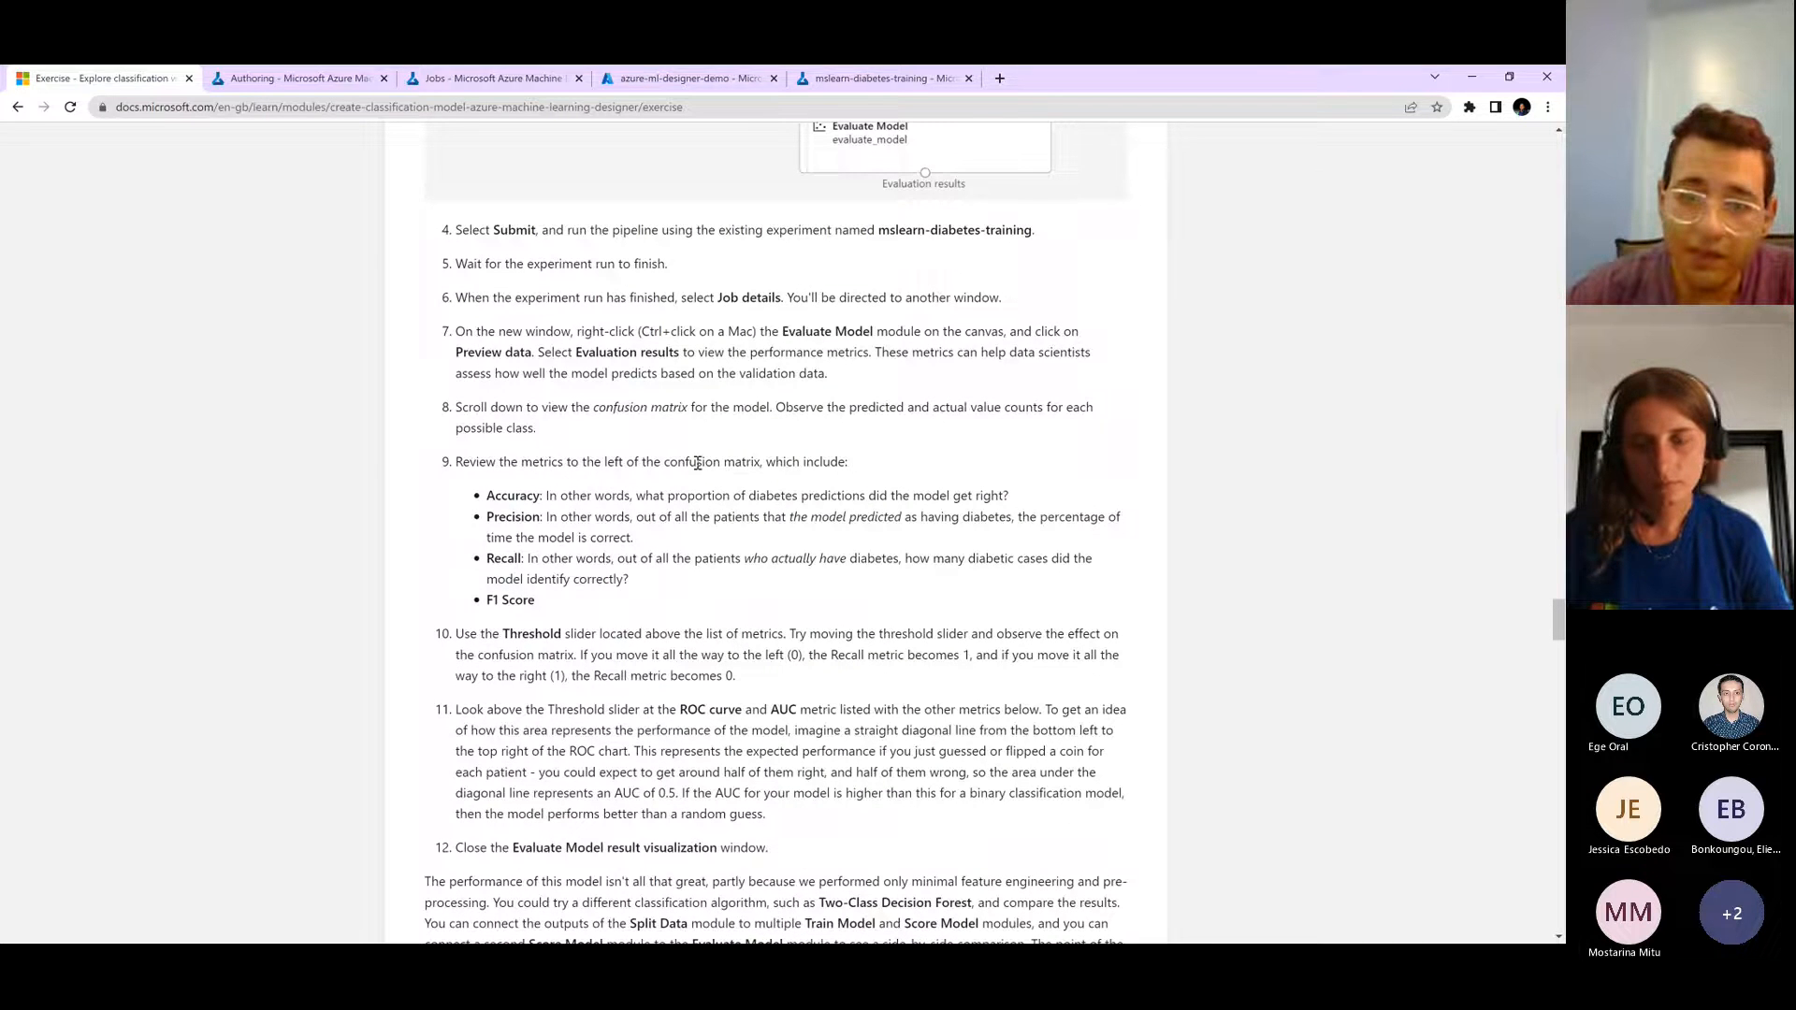
drag(670, 462, 762, 463)
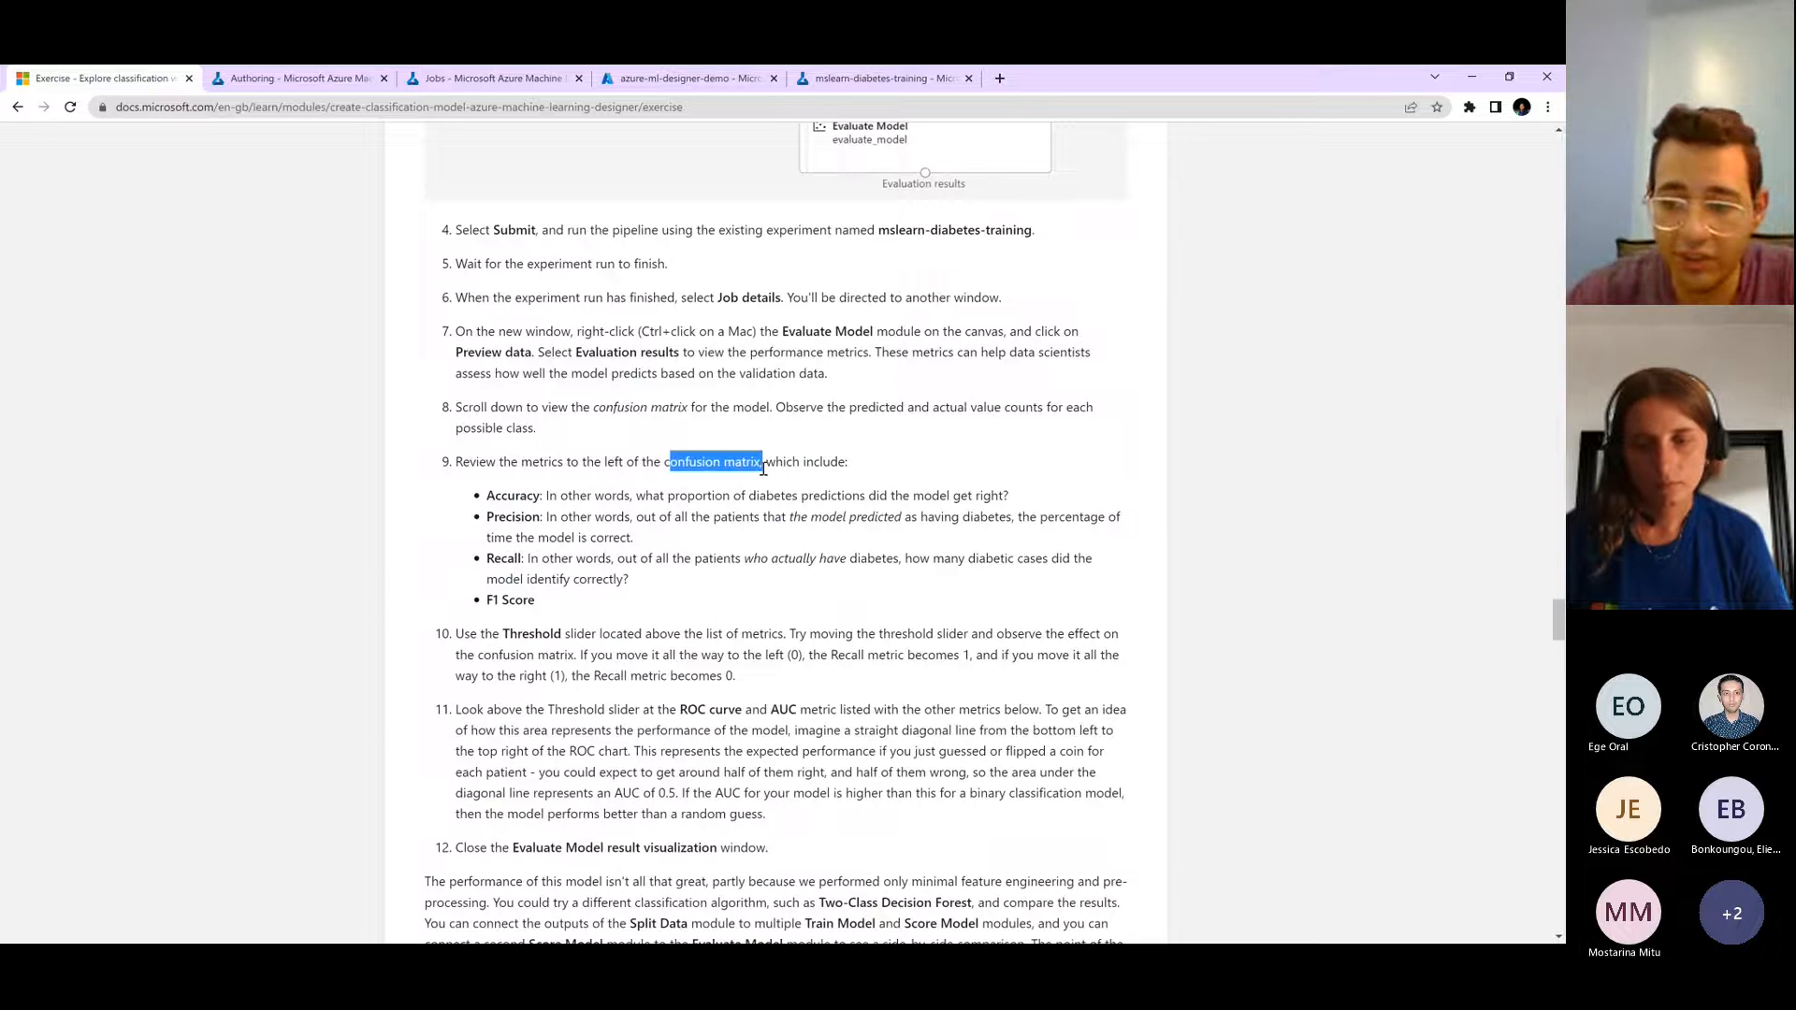
double_click(510, 496)
double_click(507, 518)
double_click(496, 559)
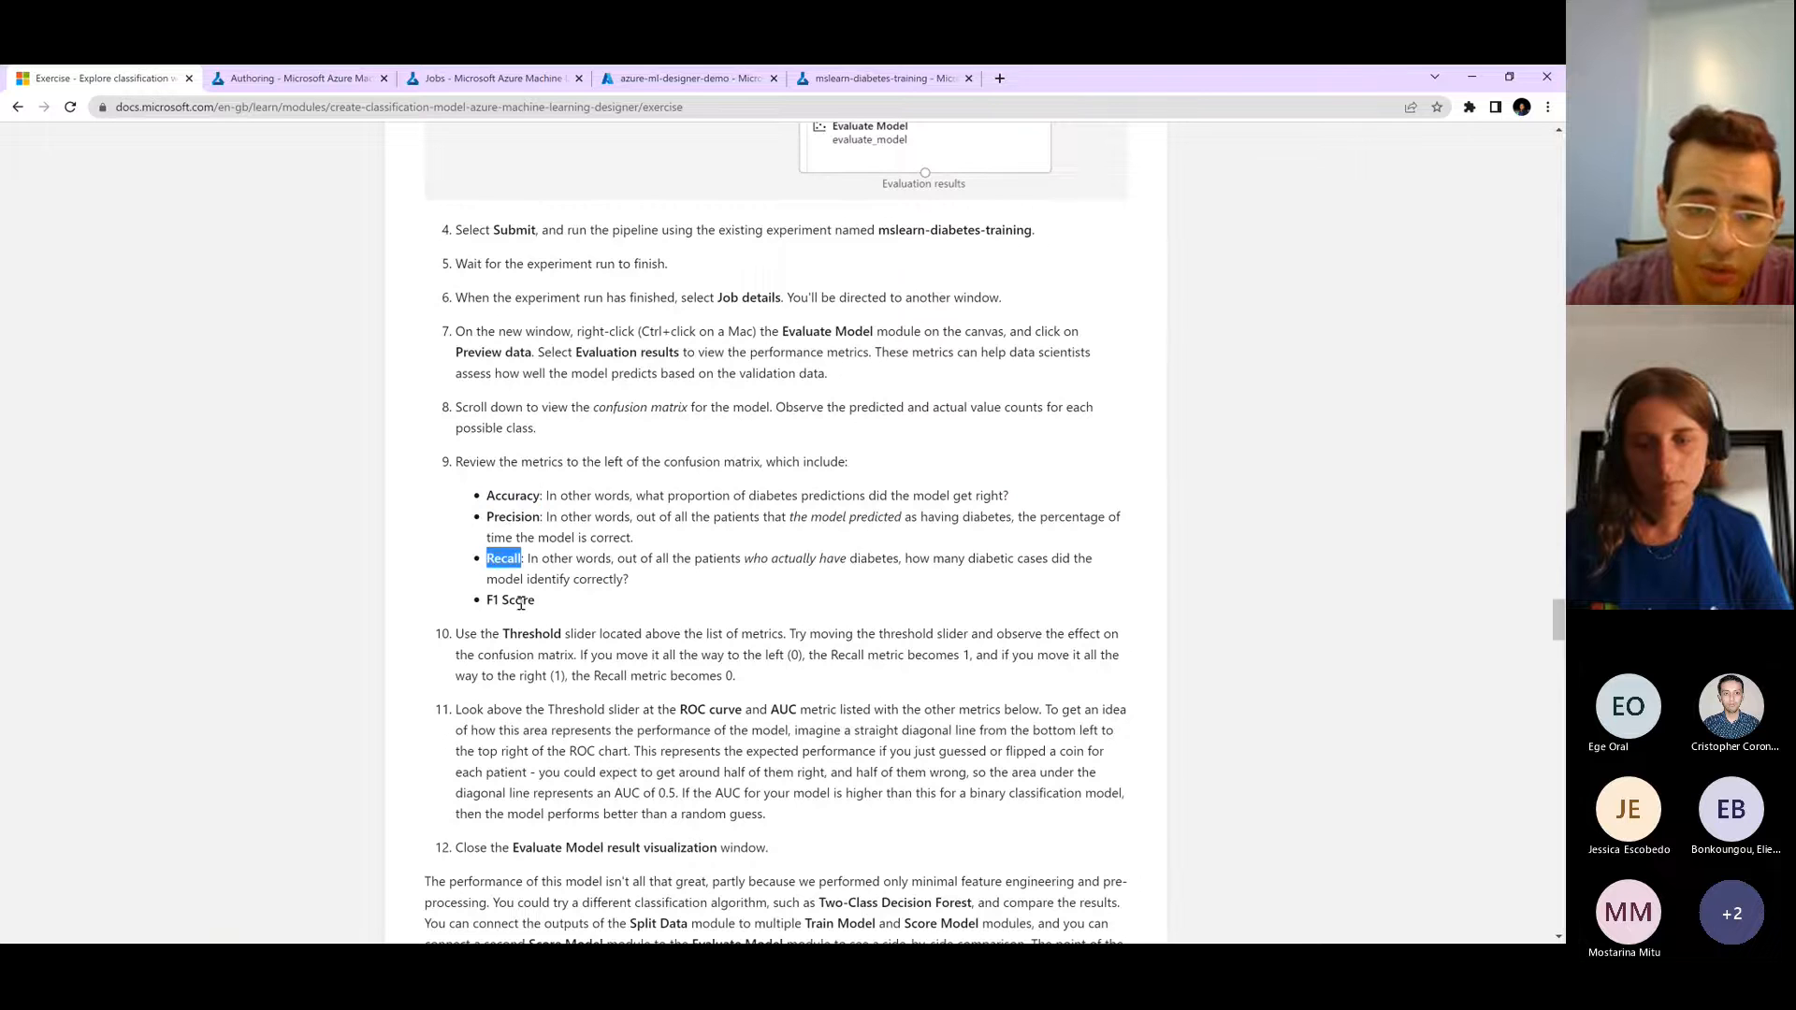
triple_click(521, 599)
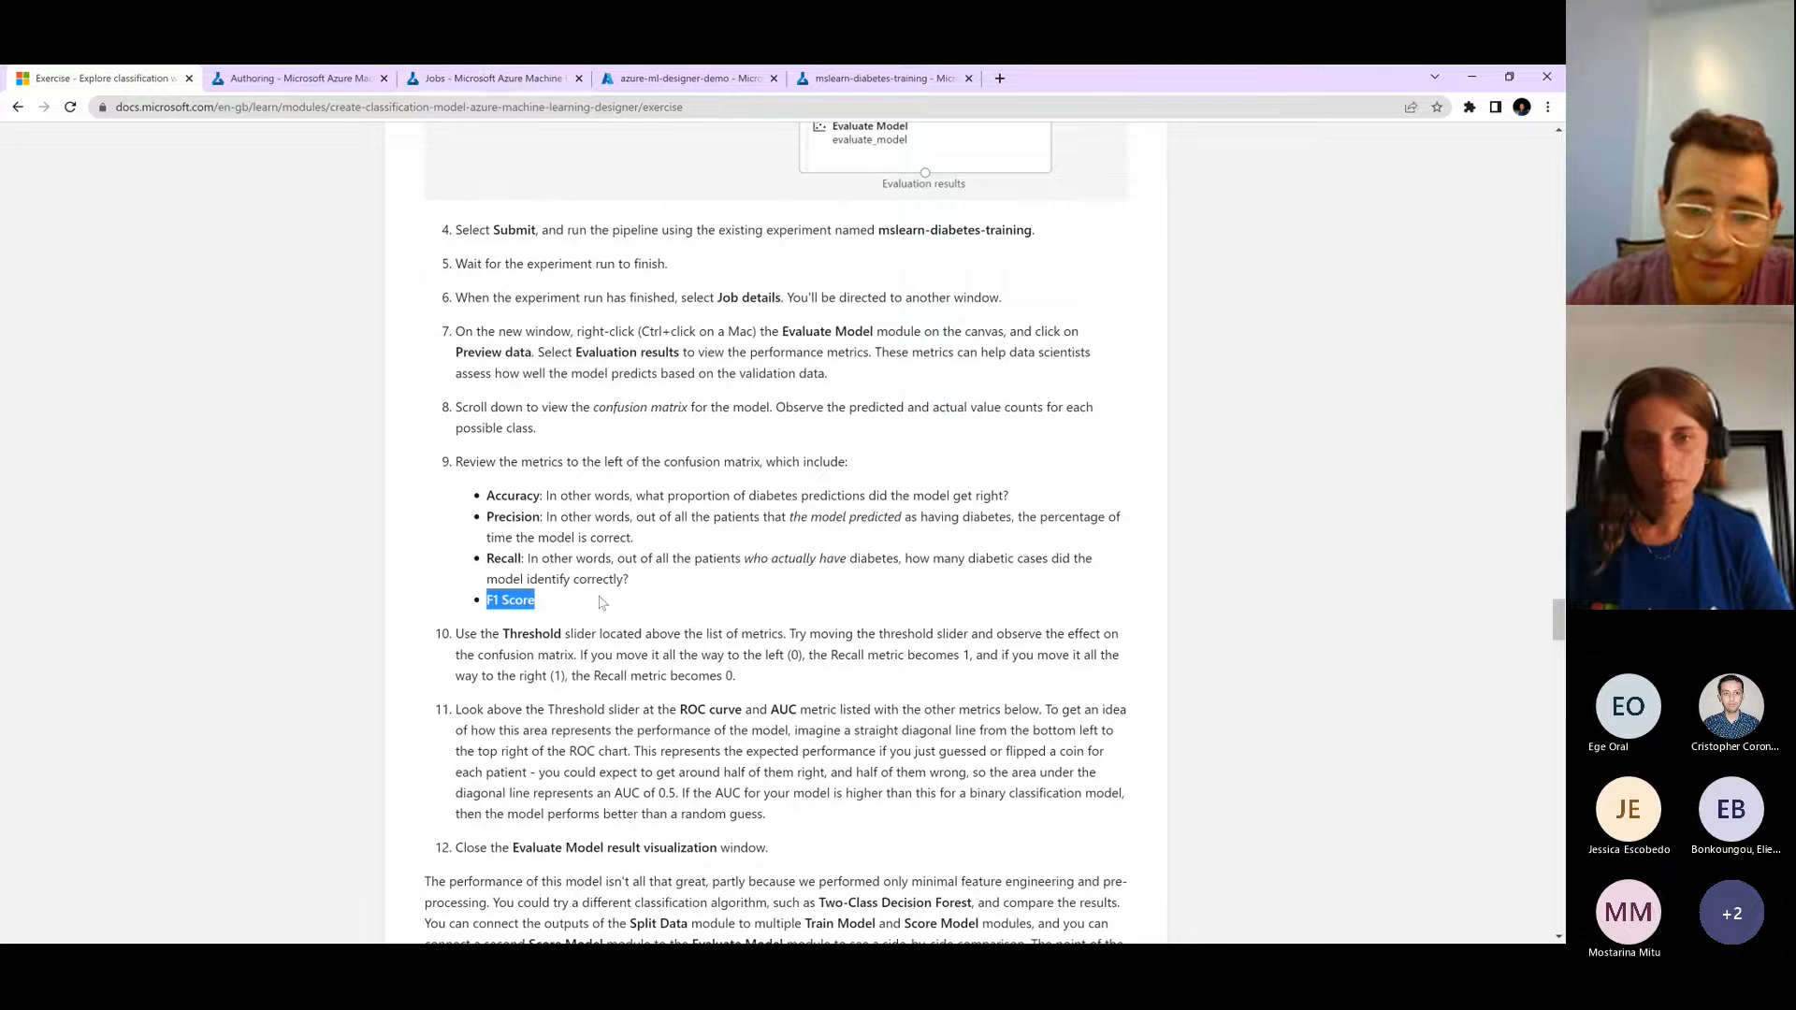
- Read the exercise's notes on the Threshold slider, ROC curve and AUC, and look ahead to the section on creating an inference pipeline
scroll(601, 603, down, 1)
scroll(602, 603, down, 2)
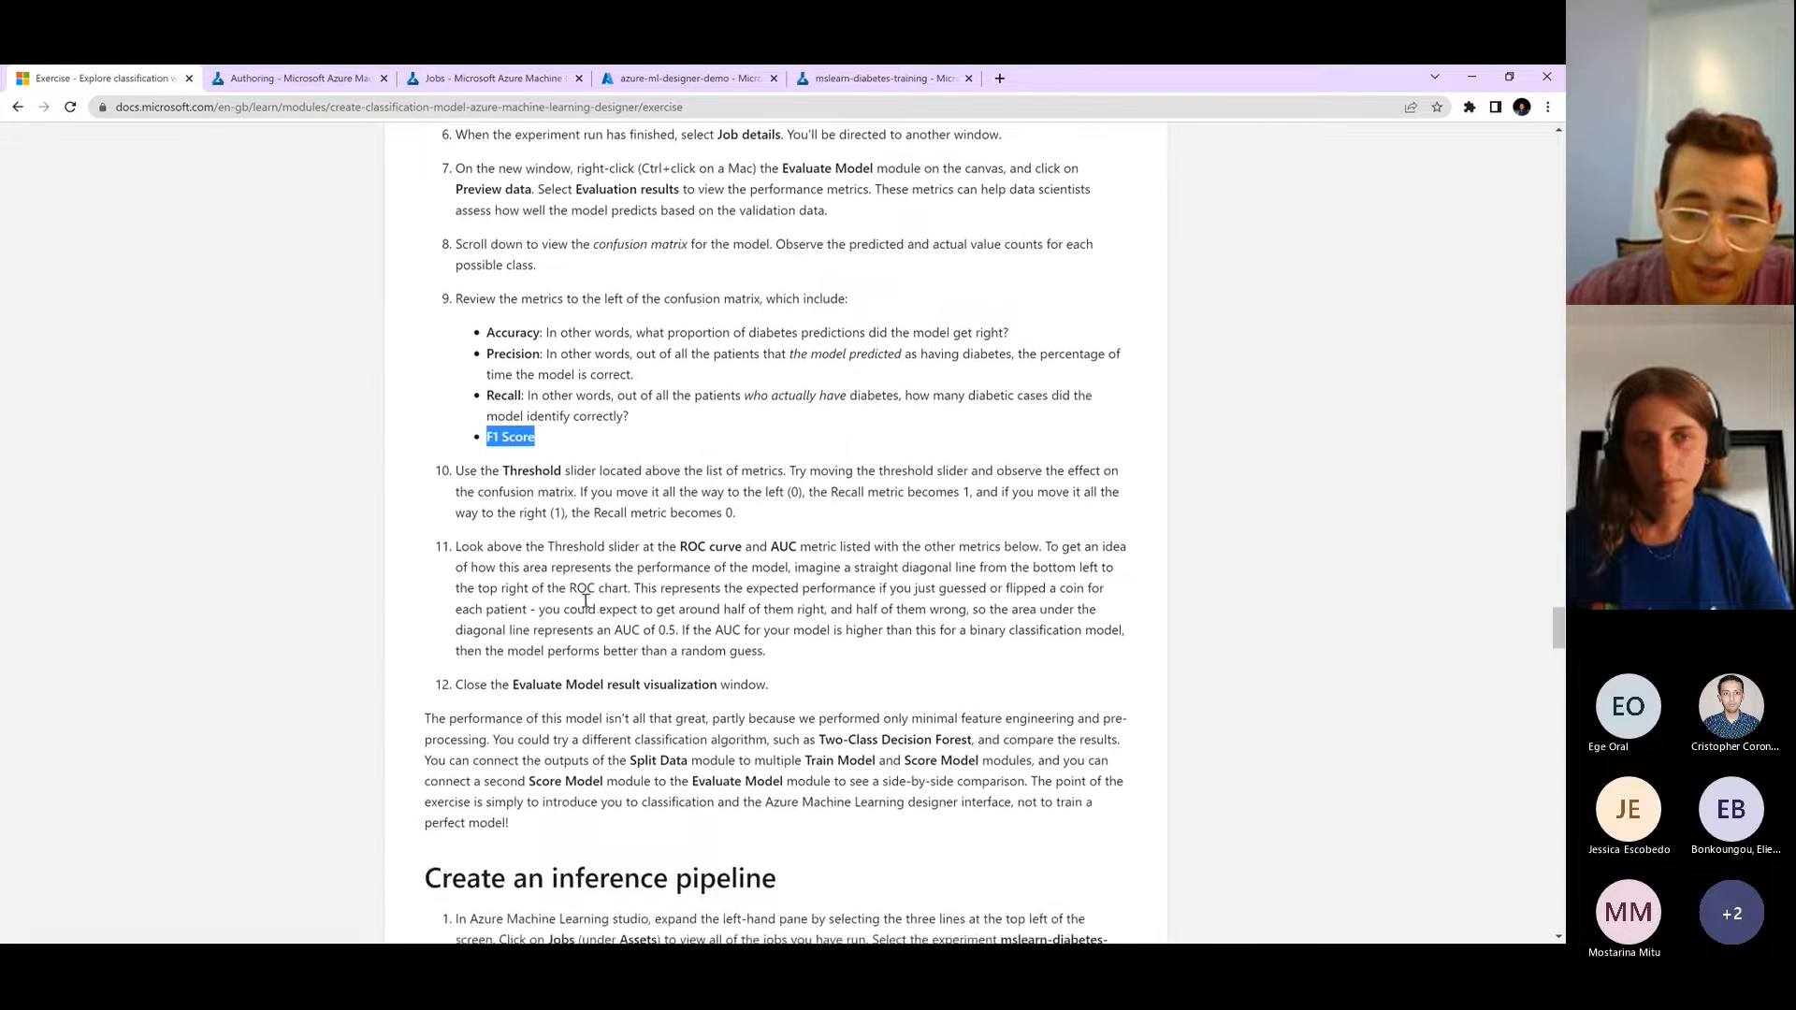
scroll(591, 606, down, 6)
scroll(557, 518, up, 3)
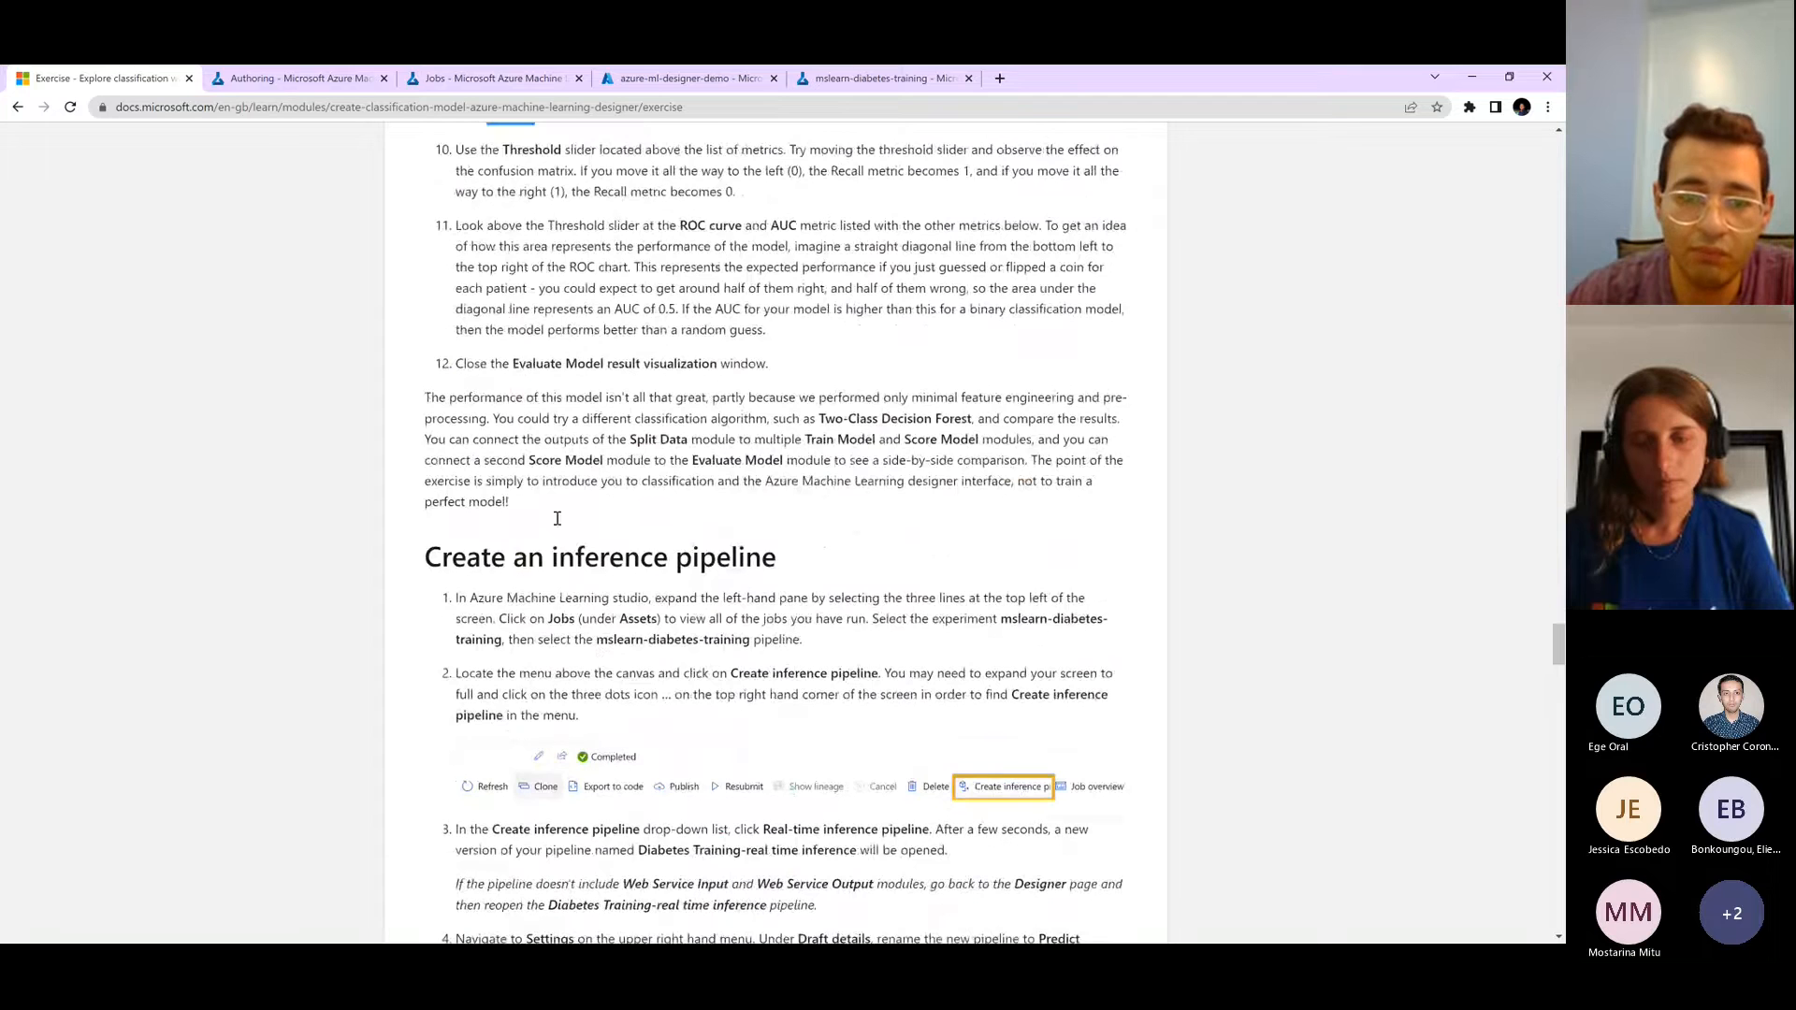
scroll(557, 519, up, 2)
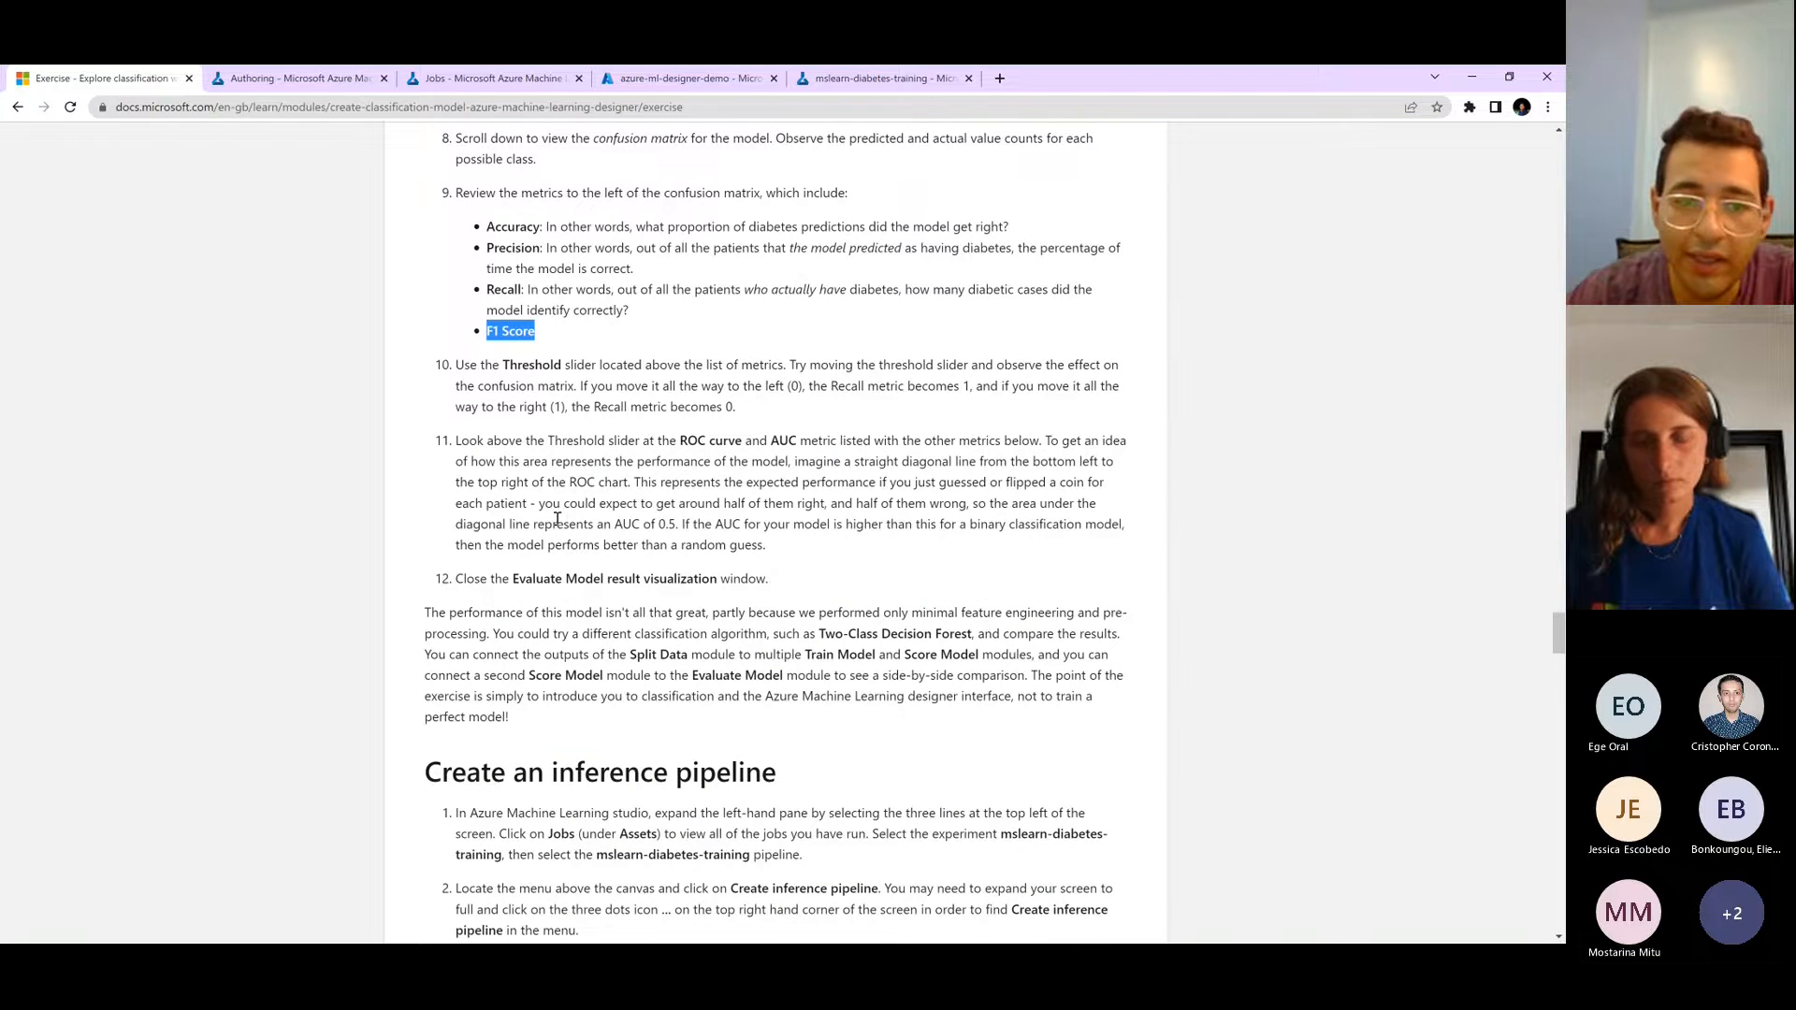
scroll(558, 518, up, 2)
scroll(557, 518, down, 8)
click(608, 75)
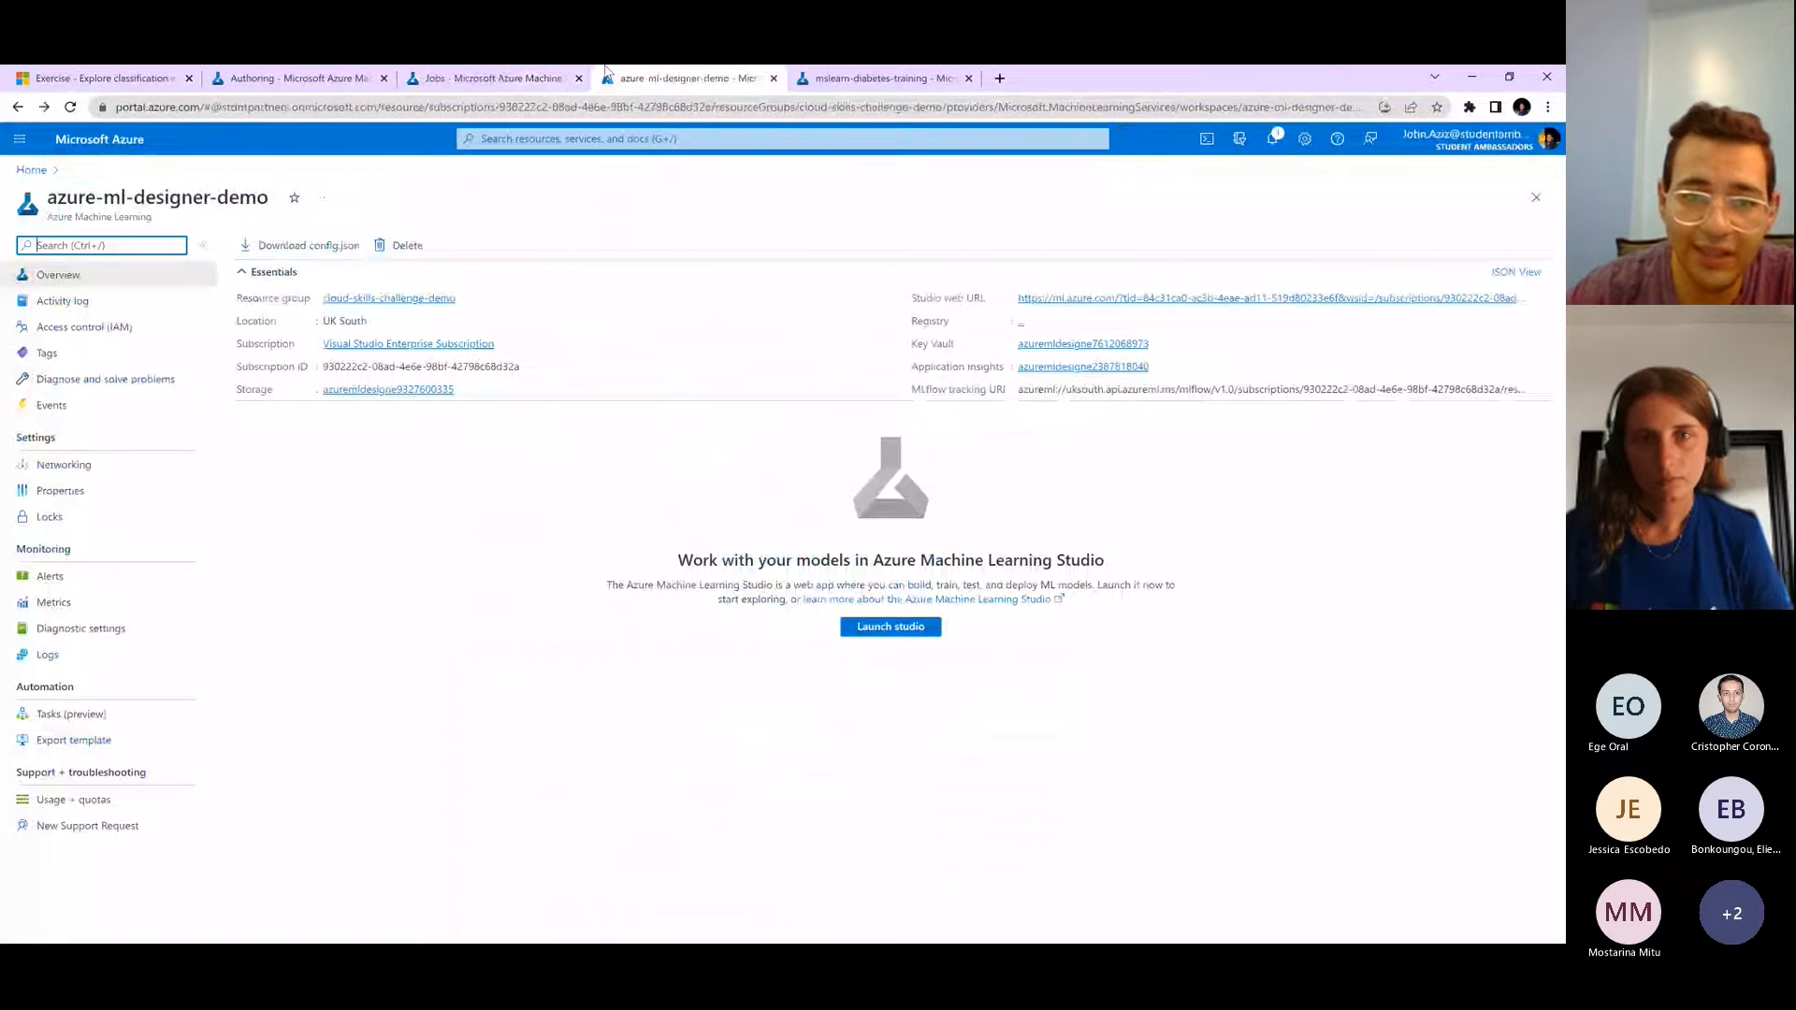
click(431, 86)
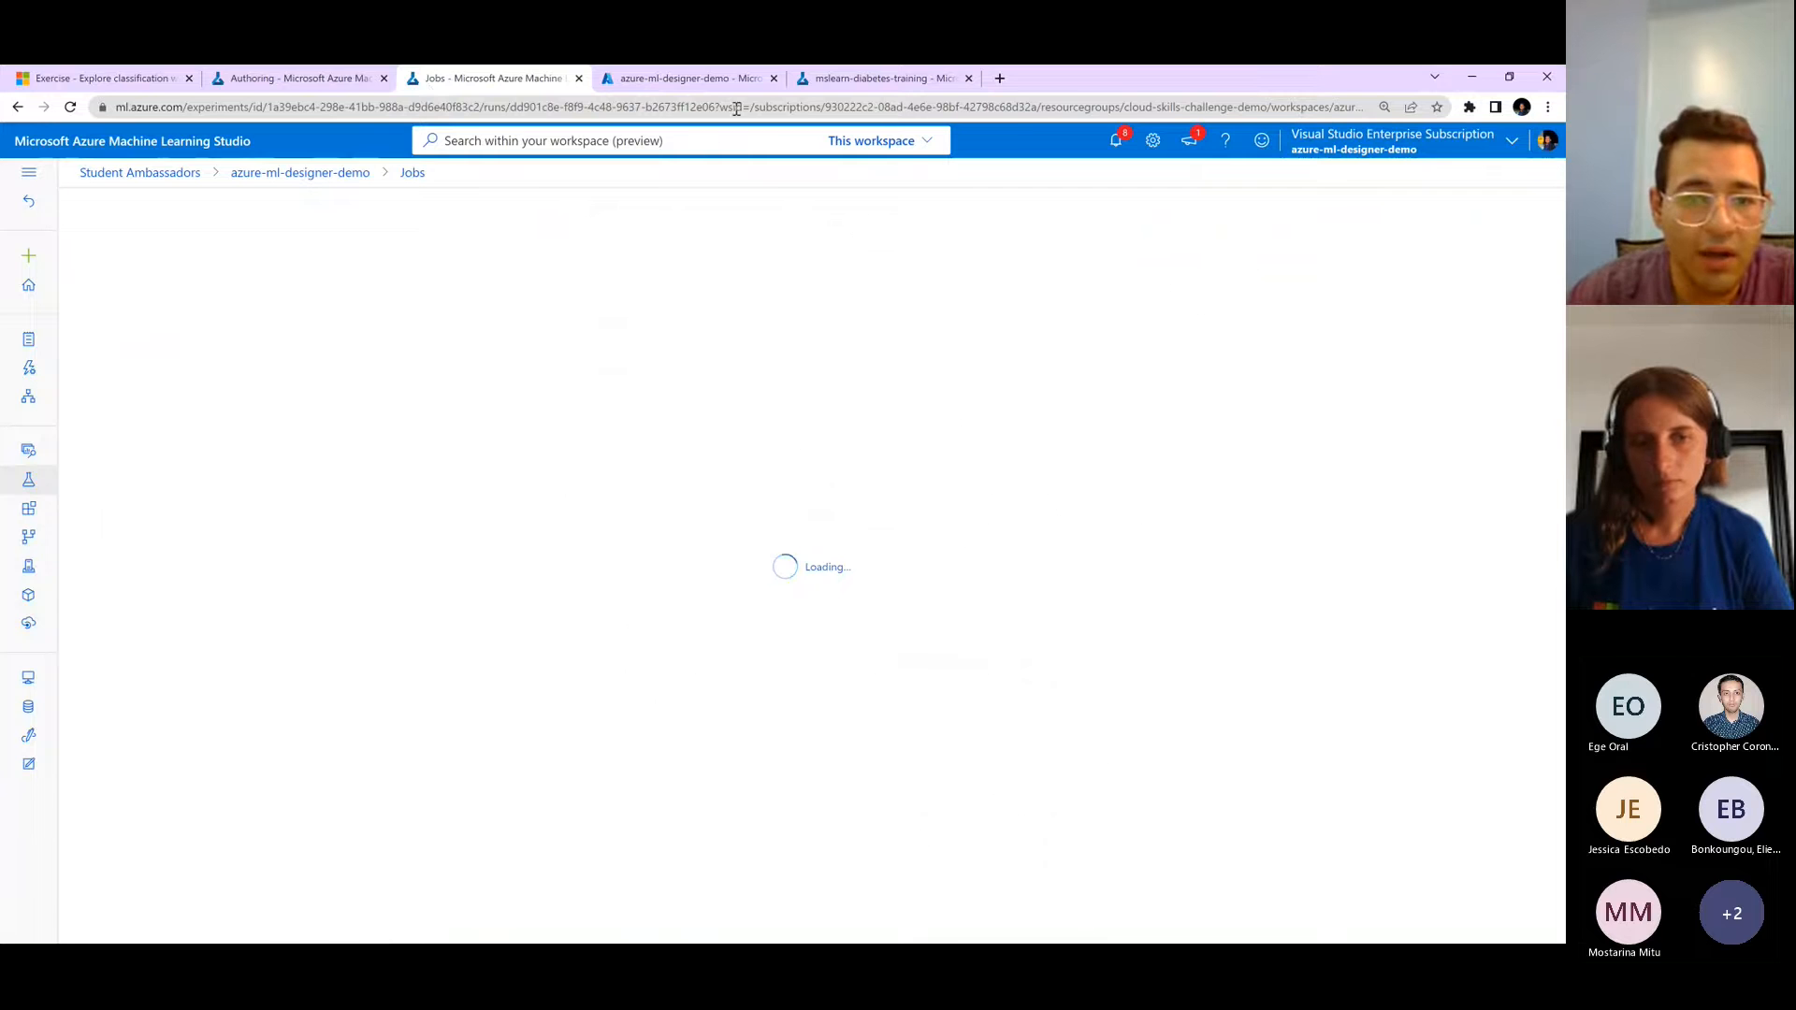
click(365, 75)
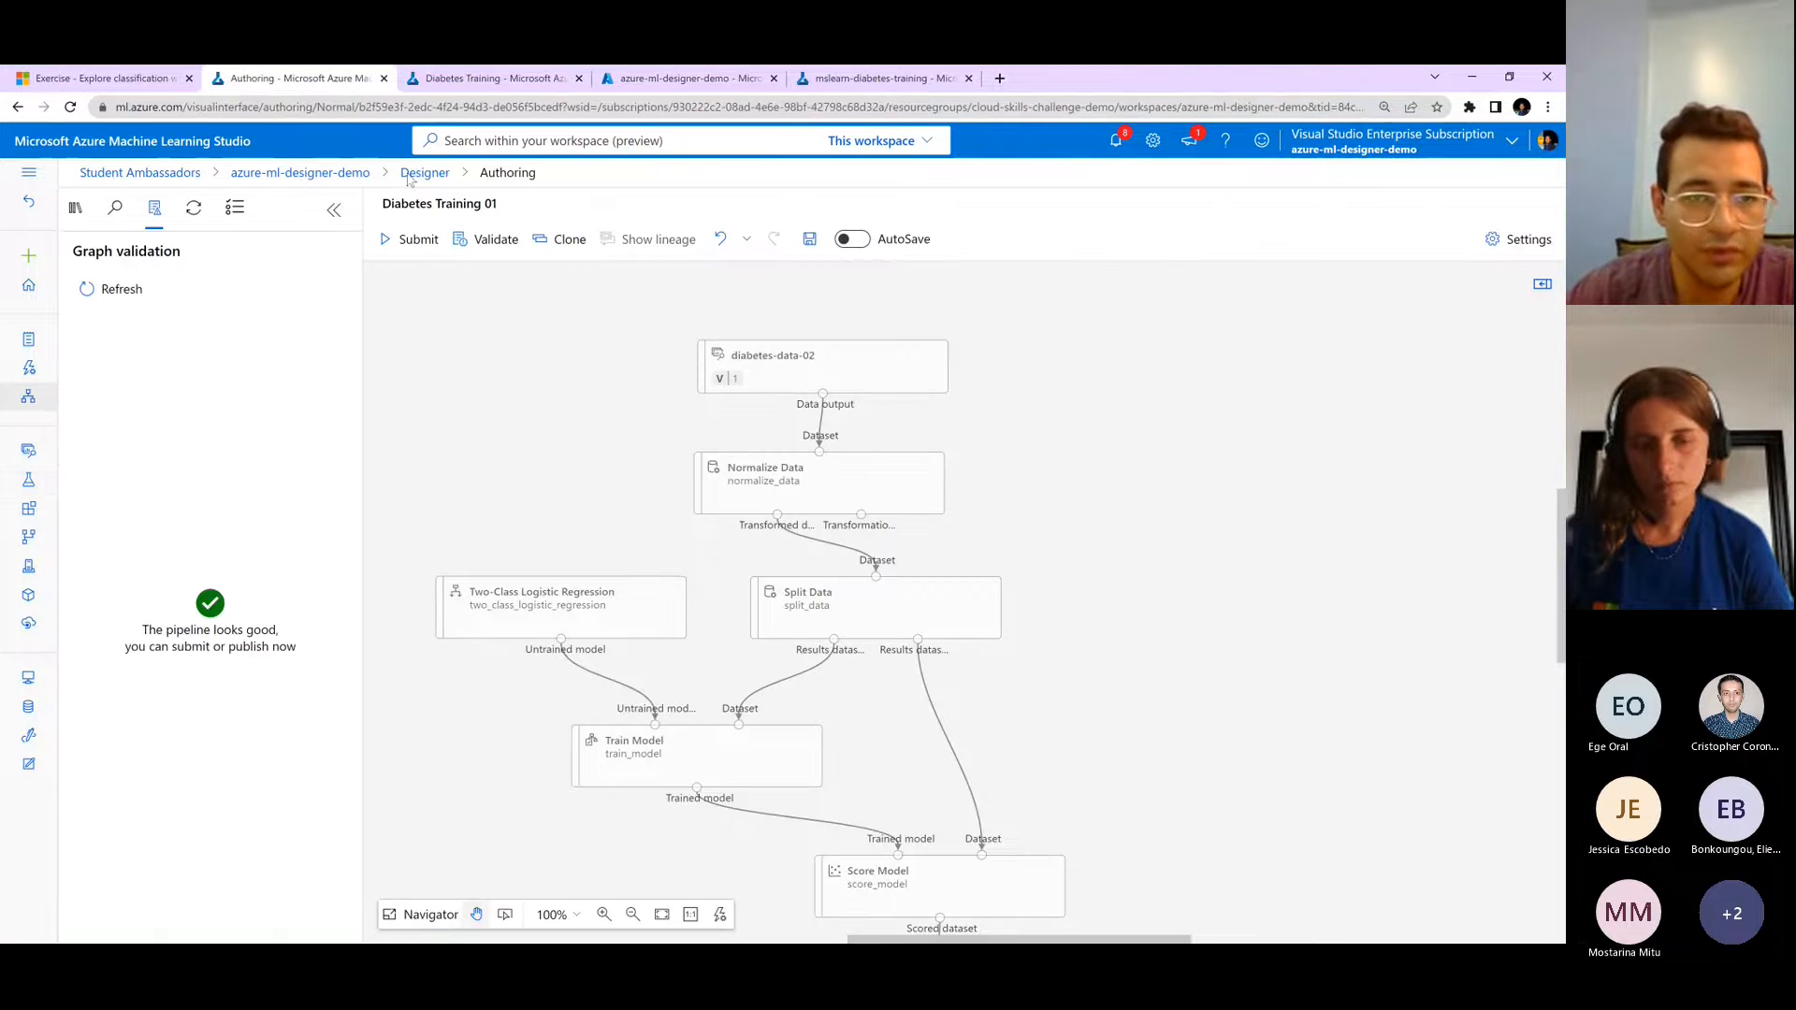
click(470, 79)
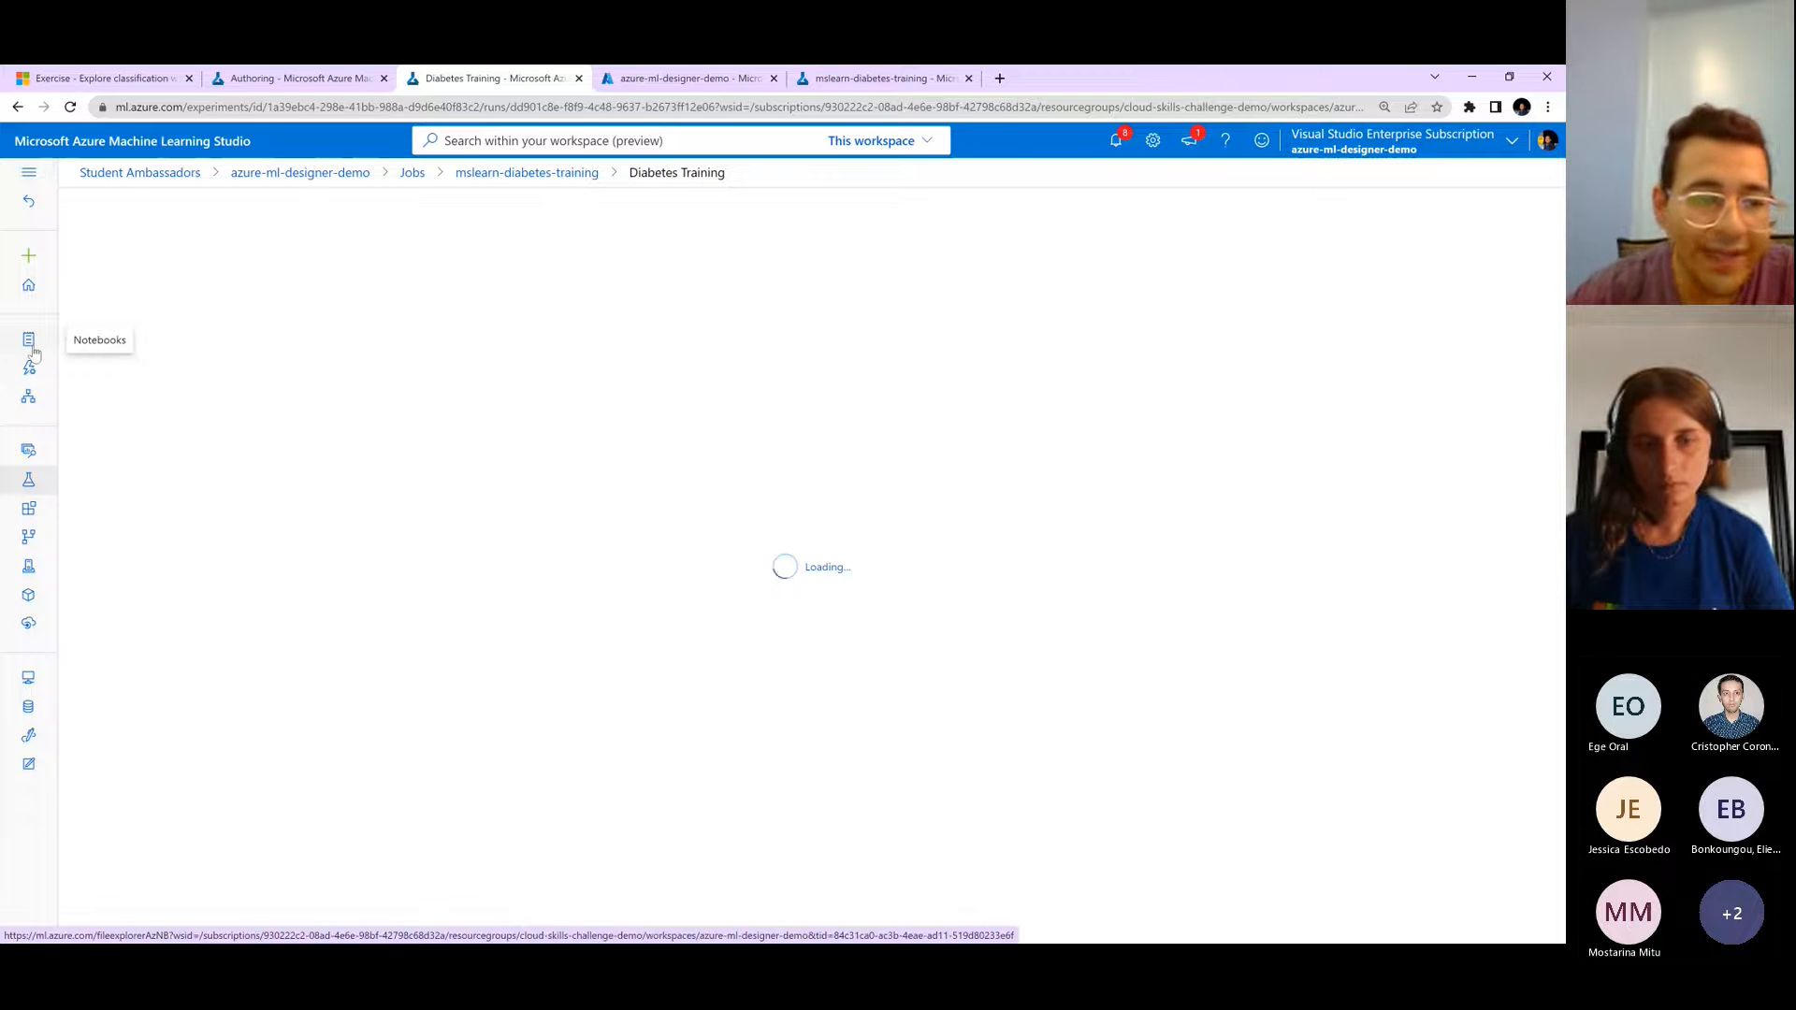
click(644, 78)
- Leave the Diabetes Training 01 draft for the Designer overview page, discarding its unsaved changes
click(294, 78)
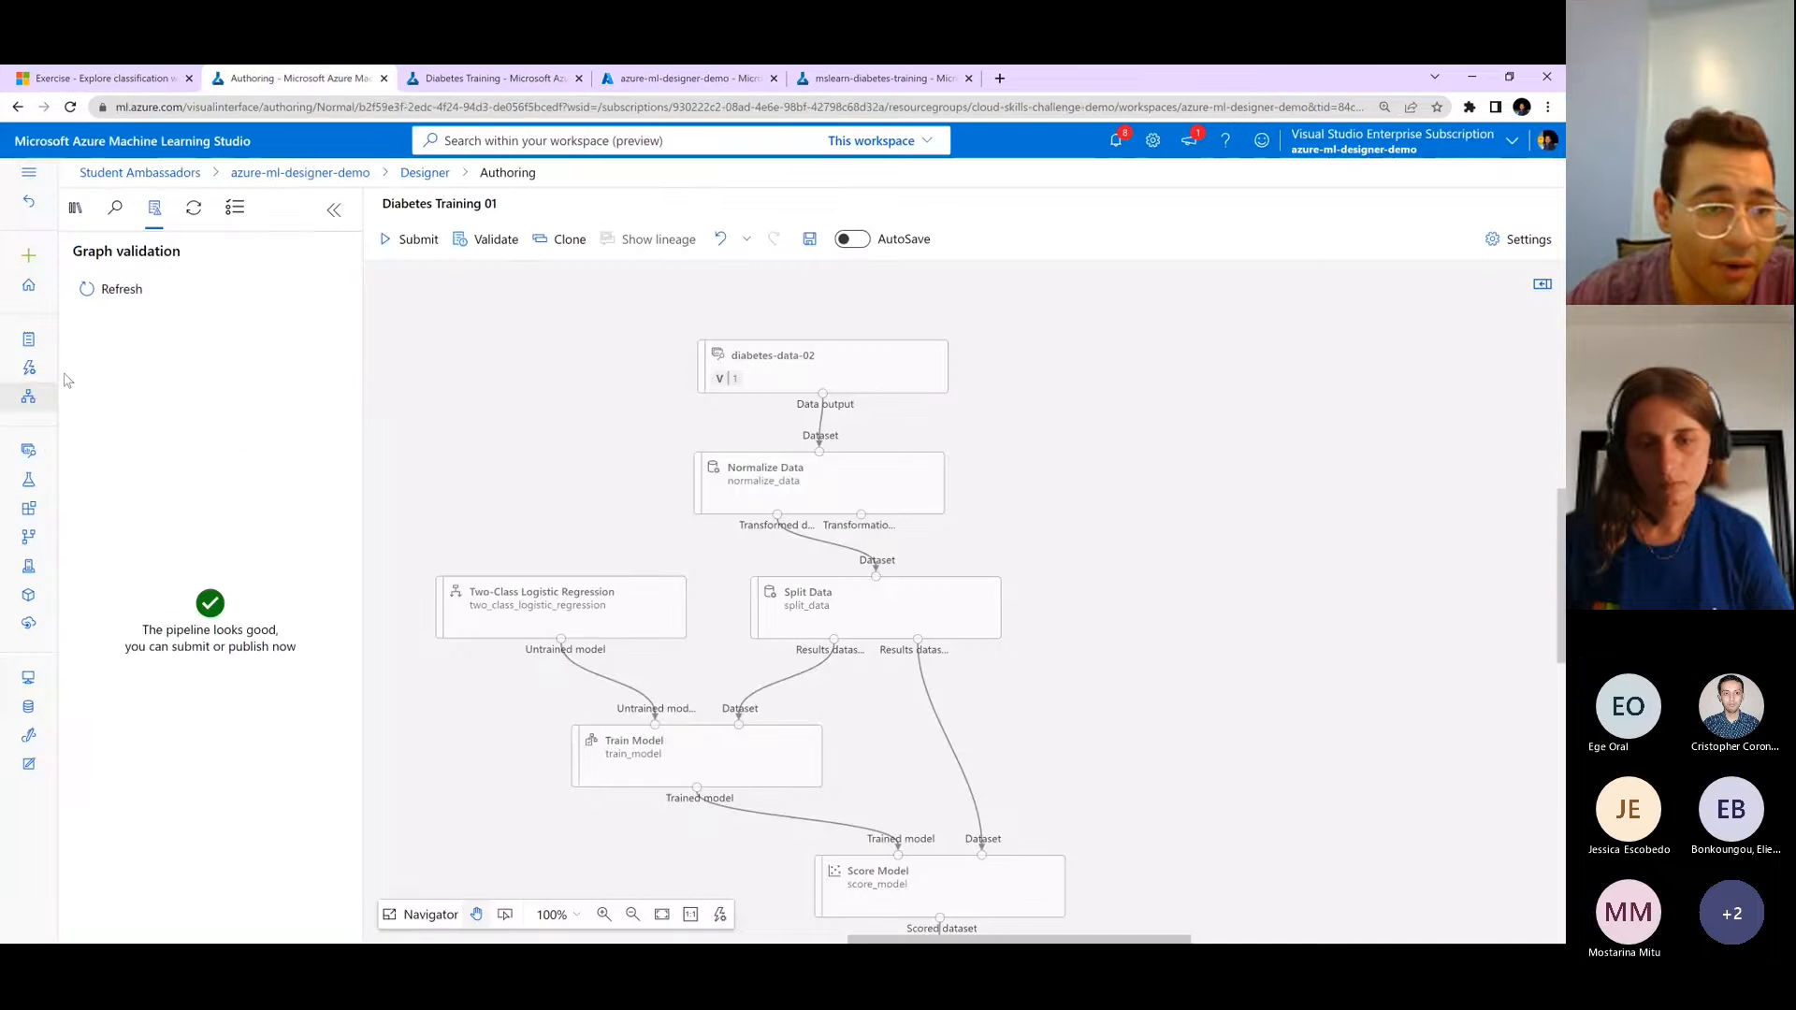
click(31, 399)
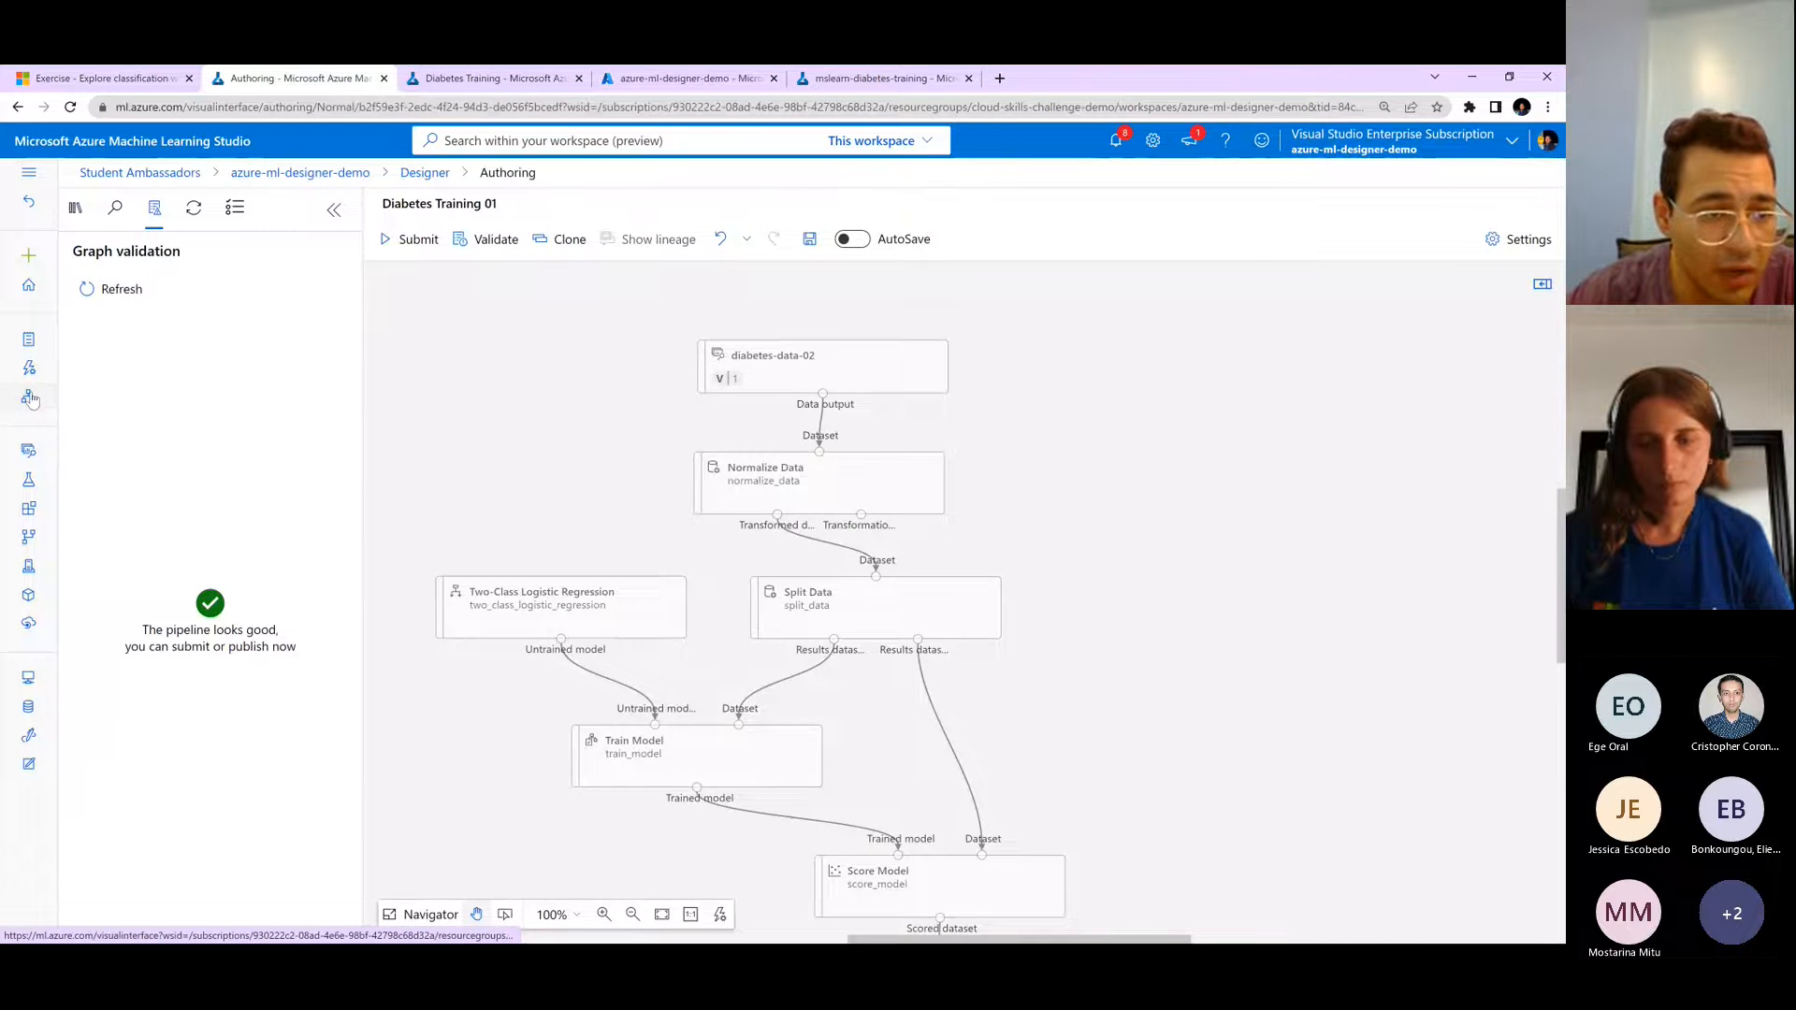
click(1137, 574)
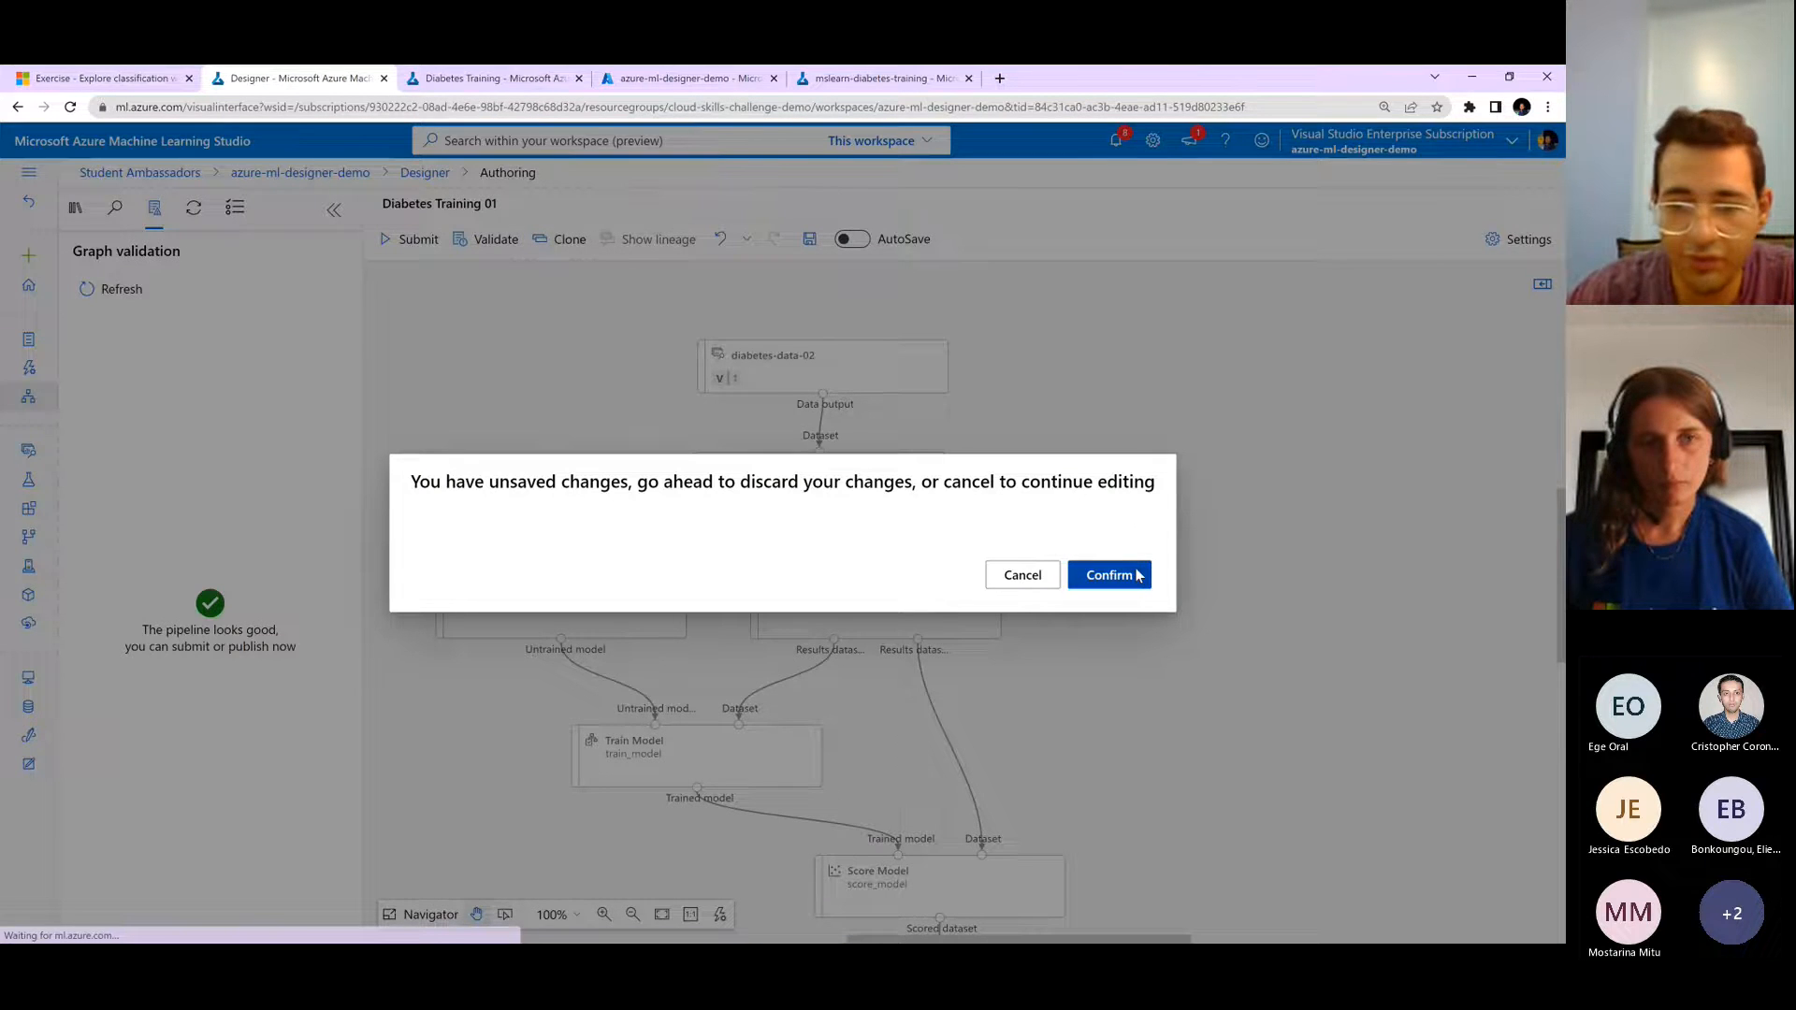
- Look through the pipeline drafts and select the Diabetes Training draft updated 25 Aug 2022 20:41 to preview it
scroll(547, 619, down, 2)
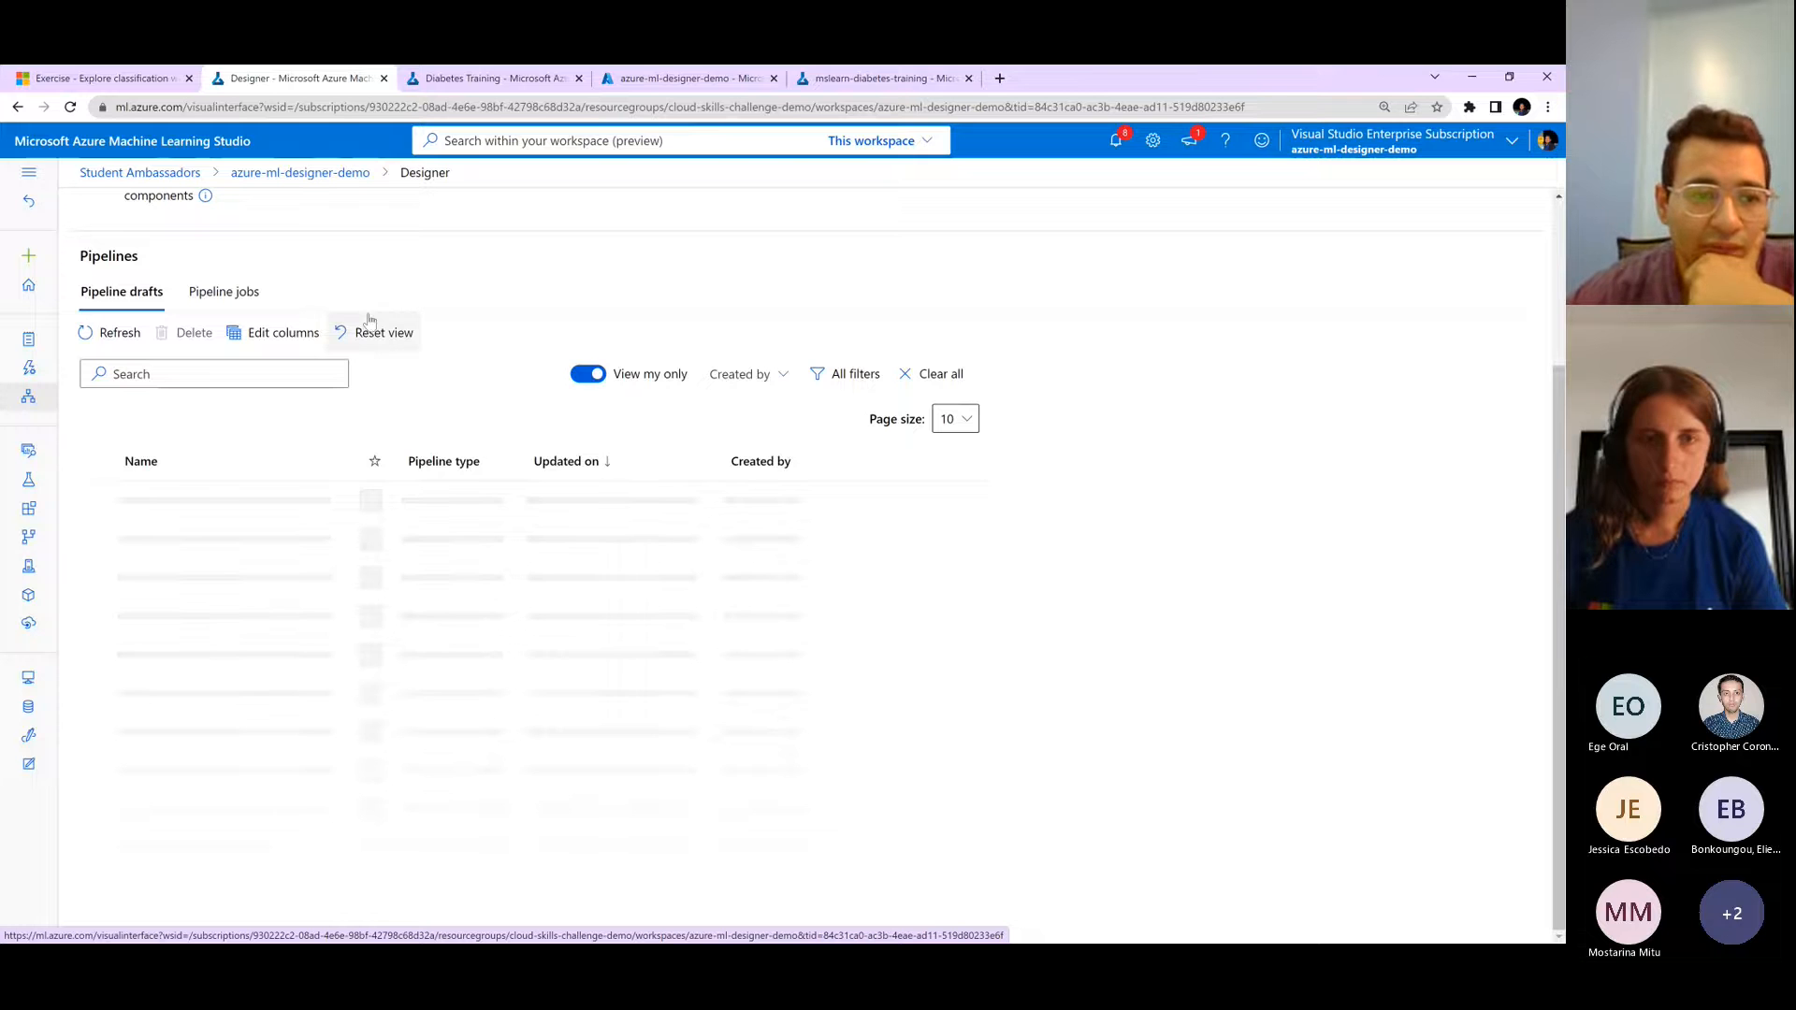
scroll(270, 538, up, 3)
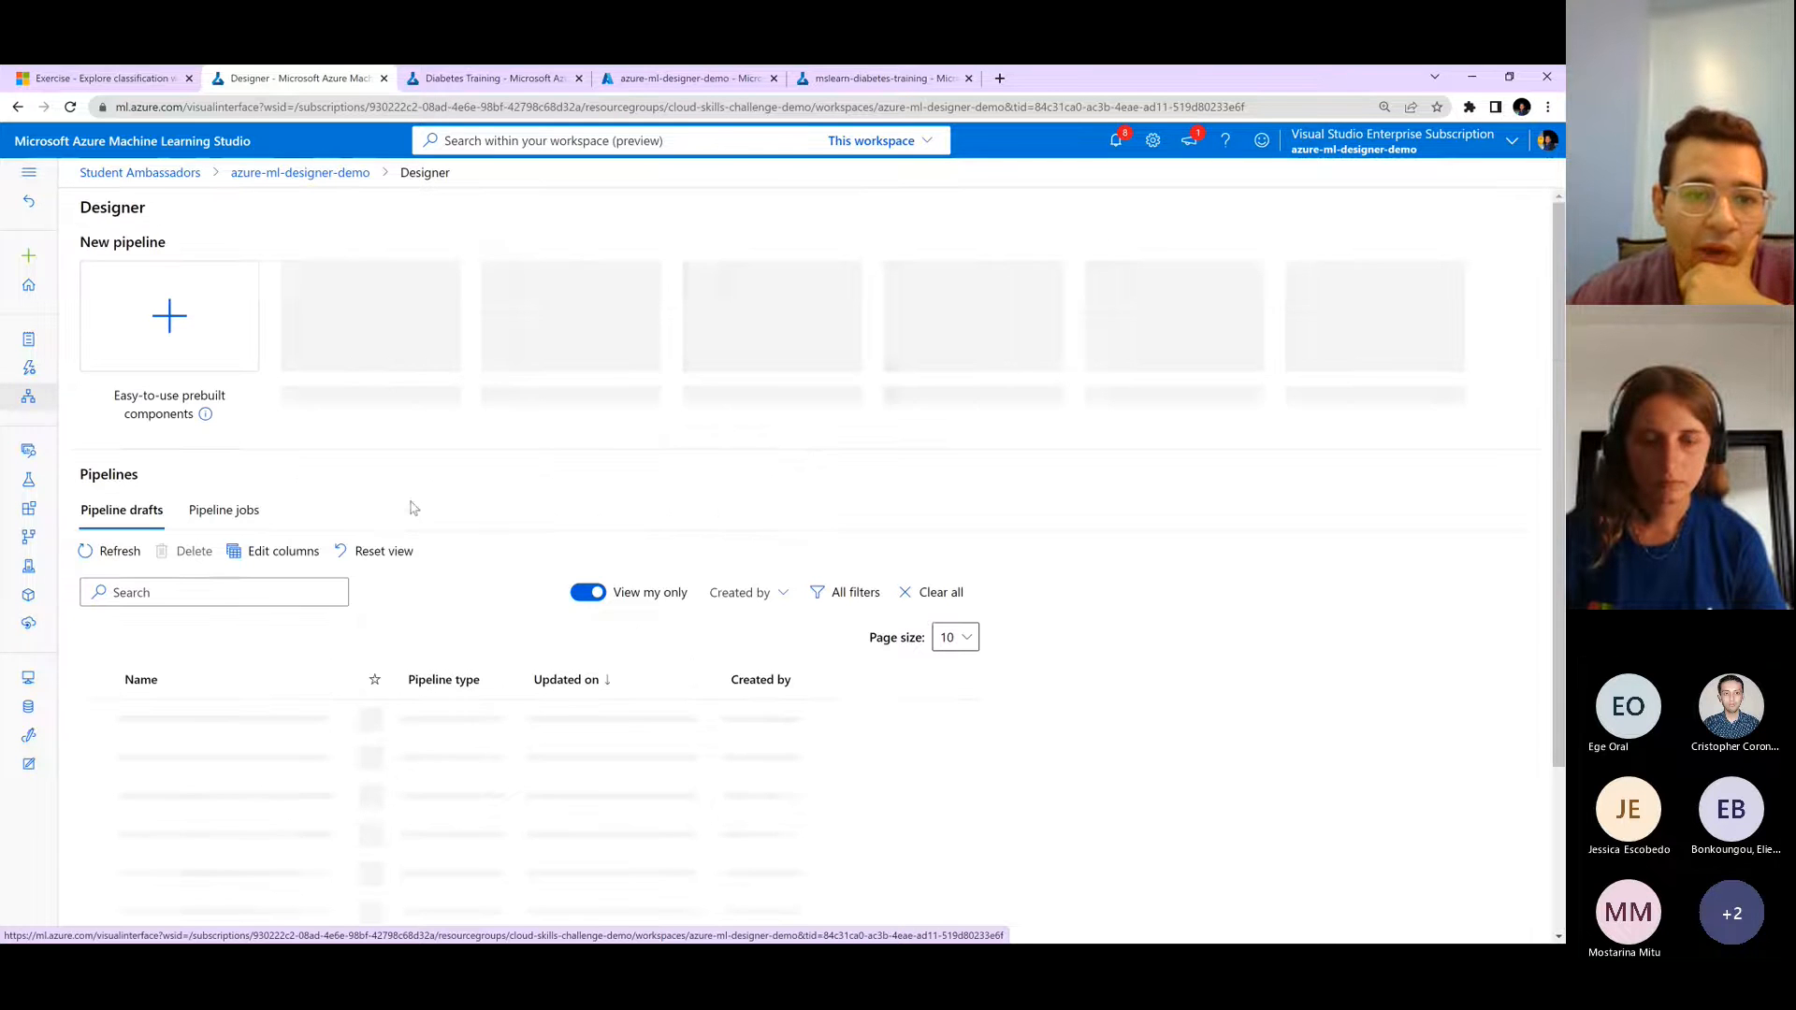
scroll(643, 640, down, 3)
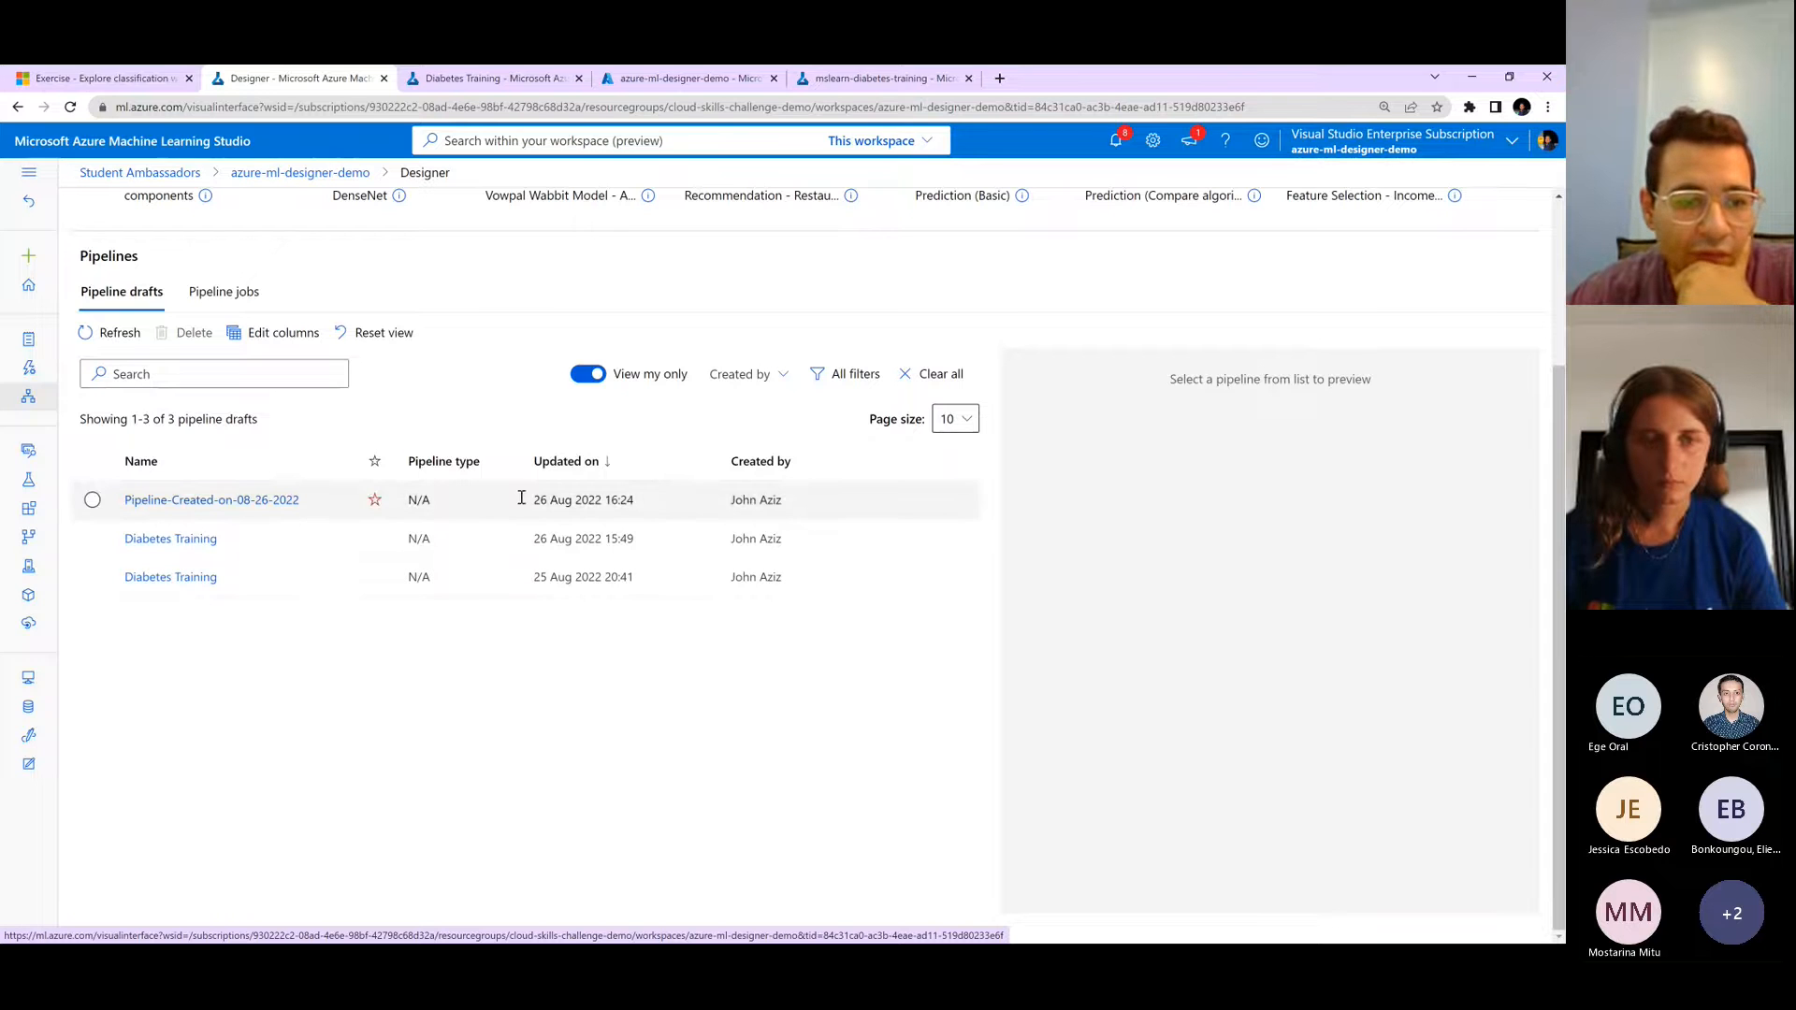
click(92, 577)
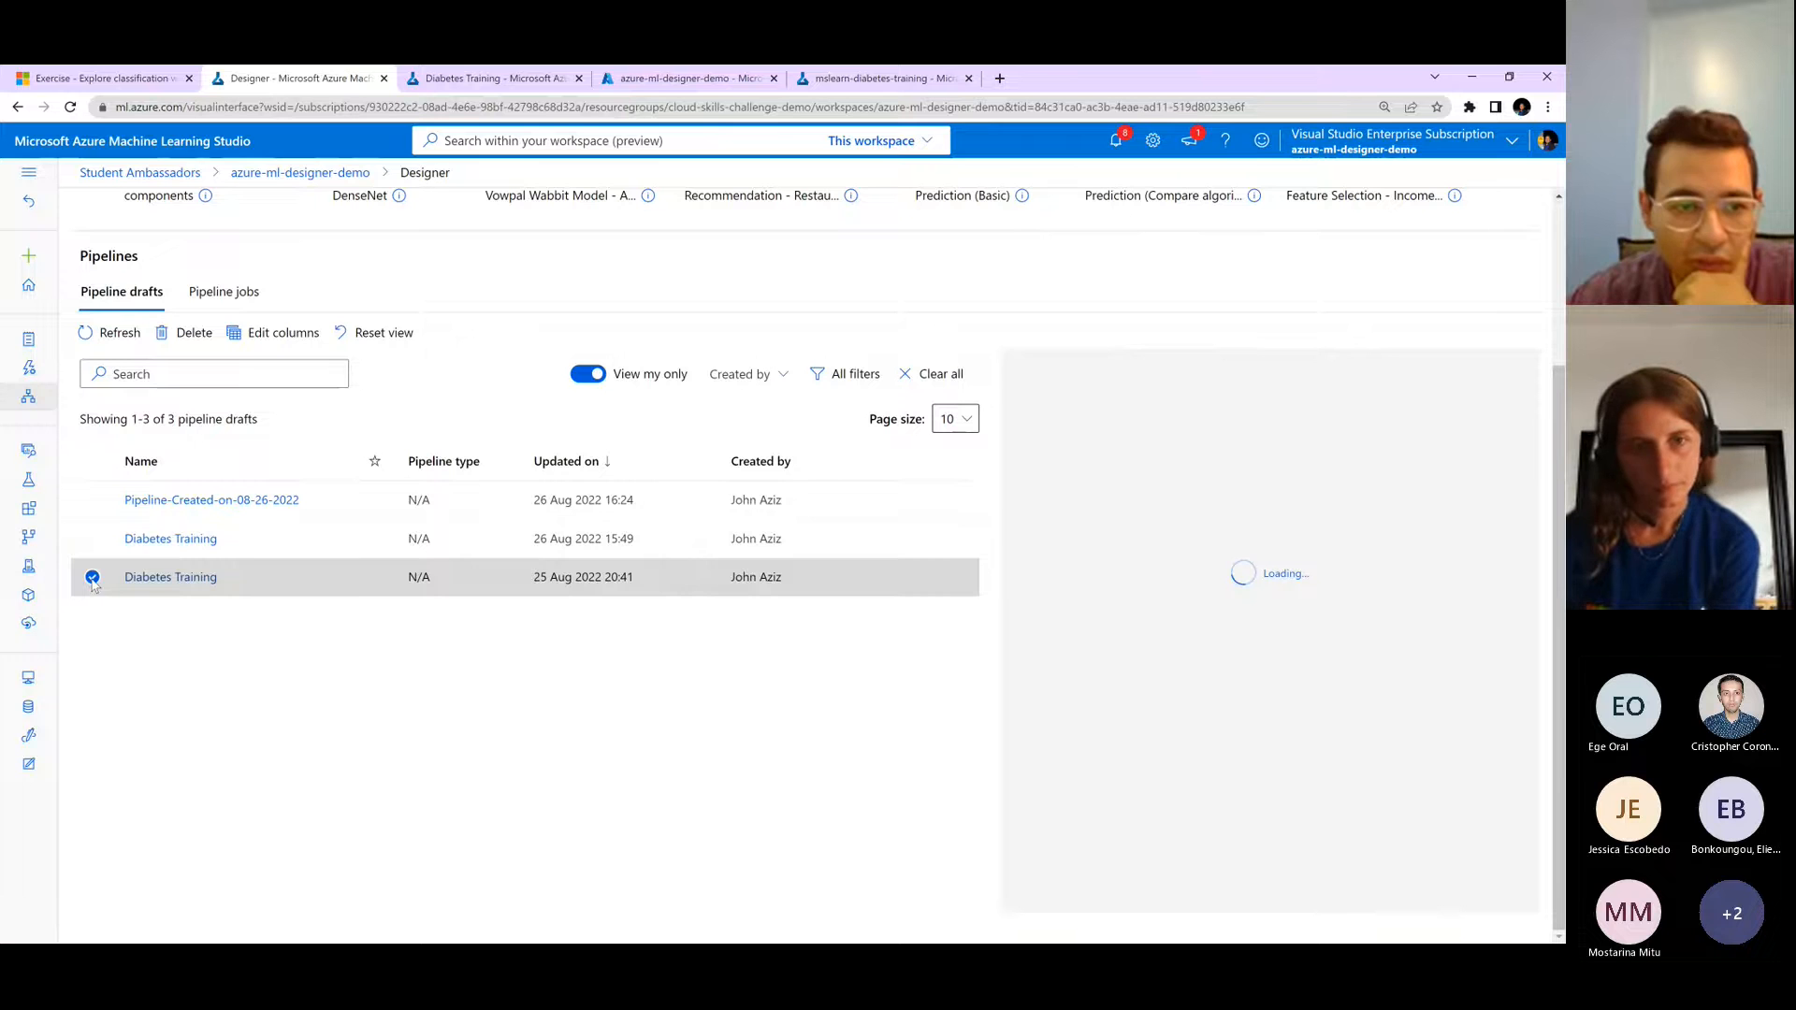
- Check the exercise's instructions for creating an inference pipeline and open the workspace's list of jobs
click(131, 77)
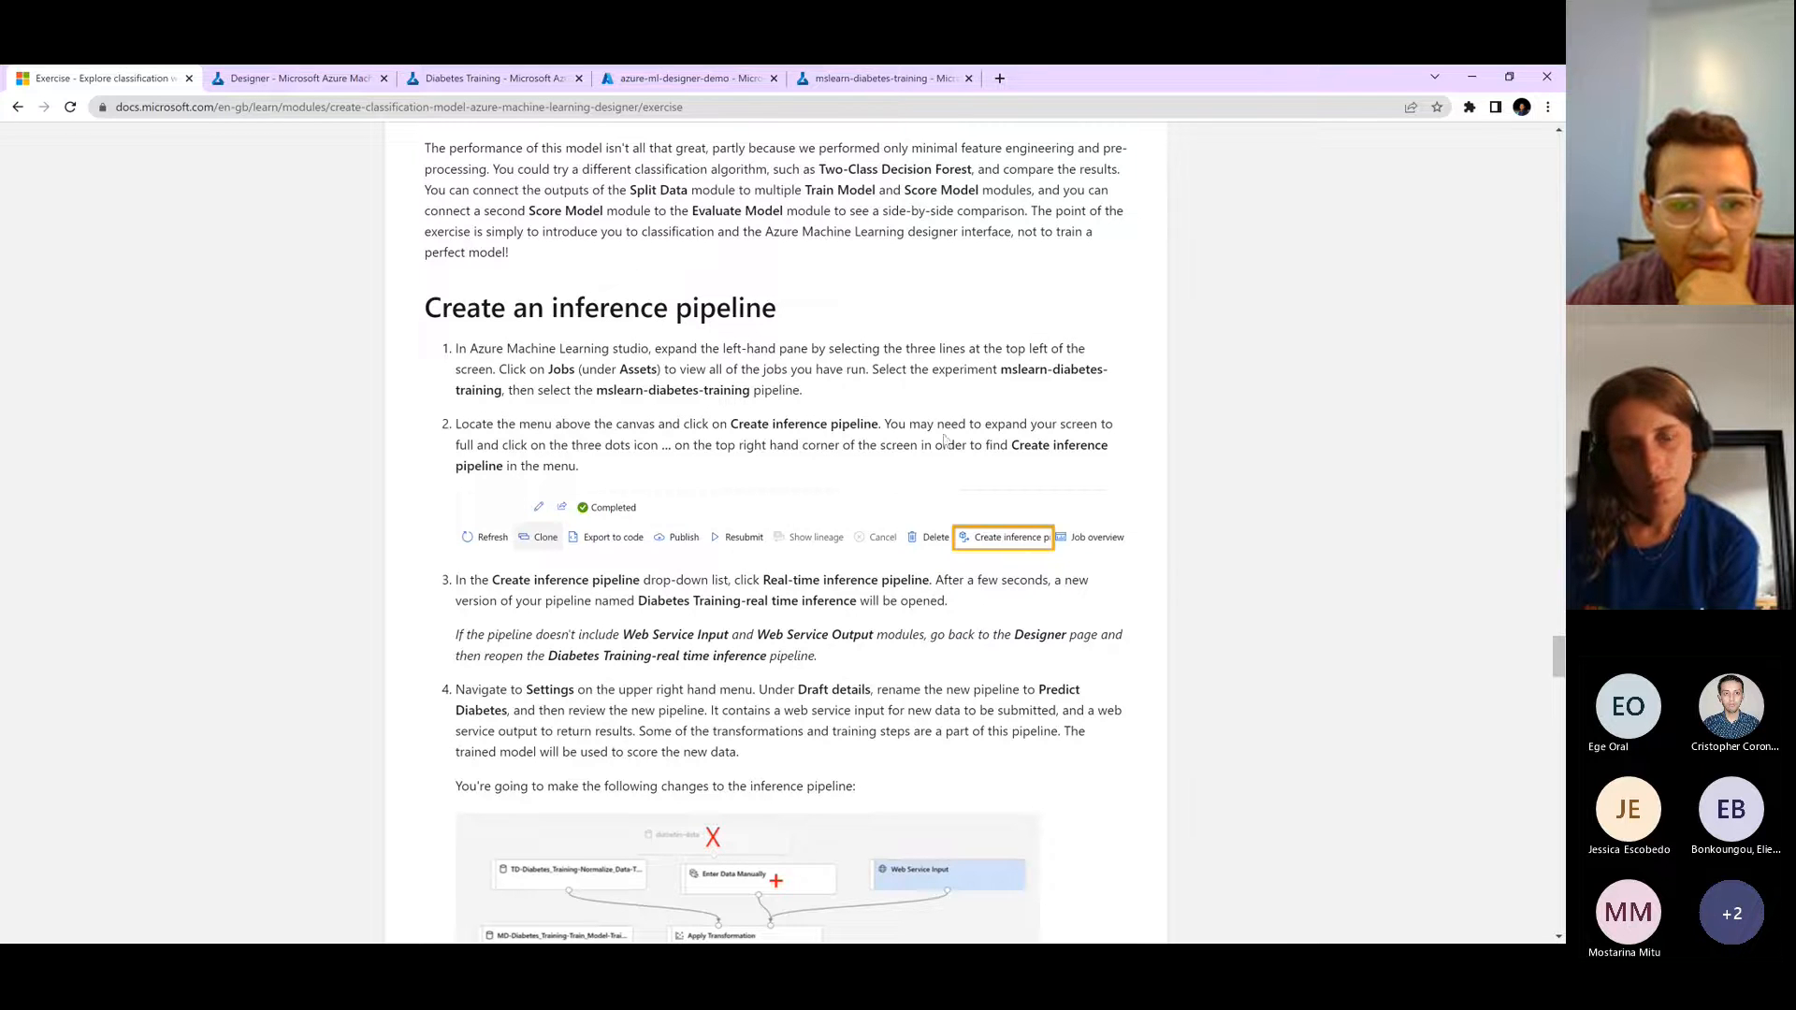
click(298, 78)
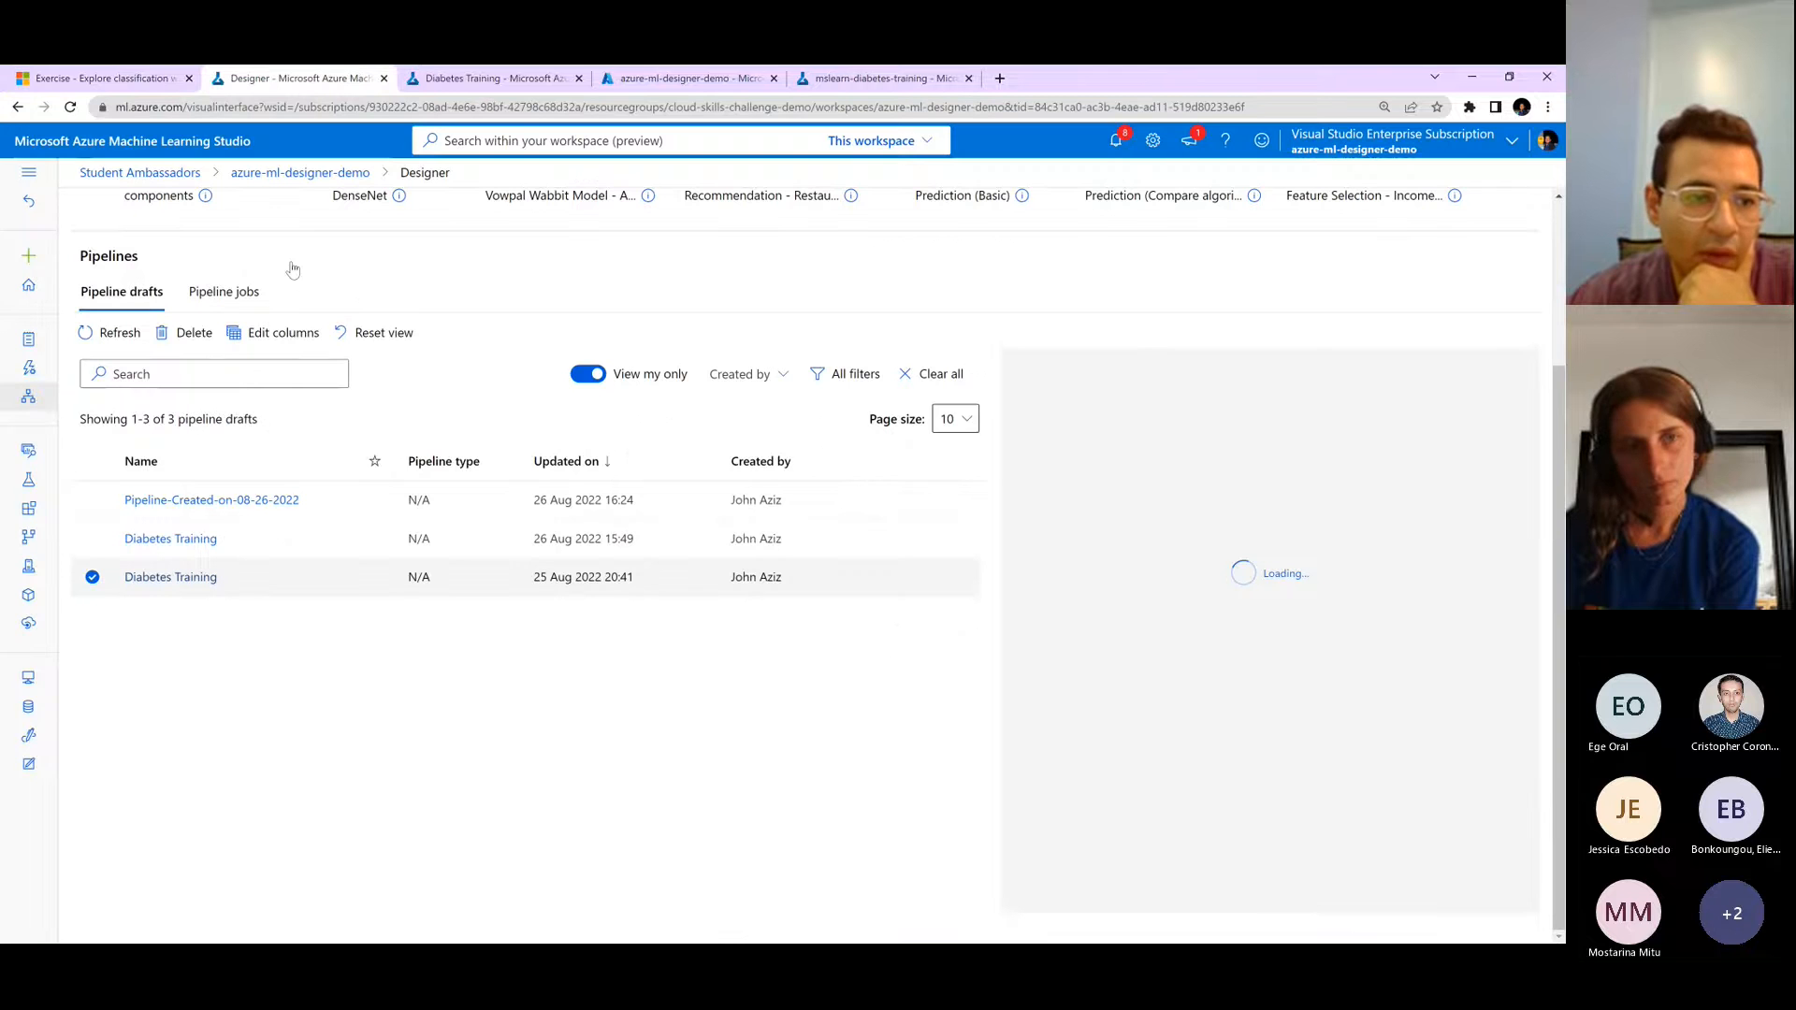
click(27, 482)
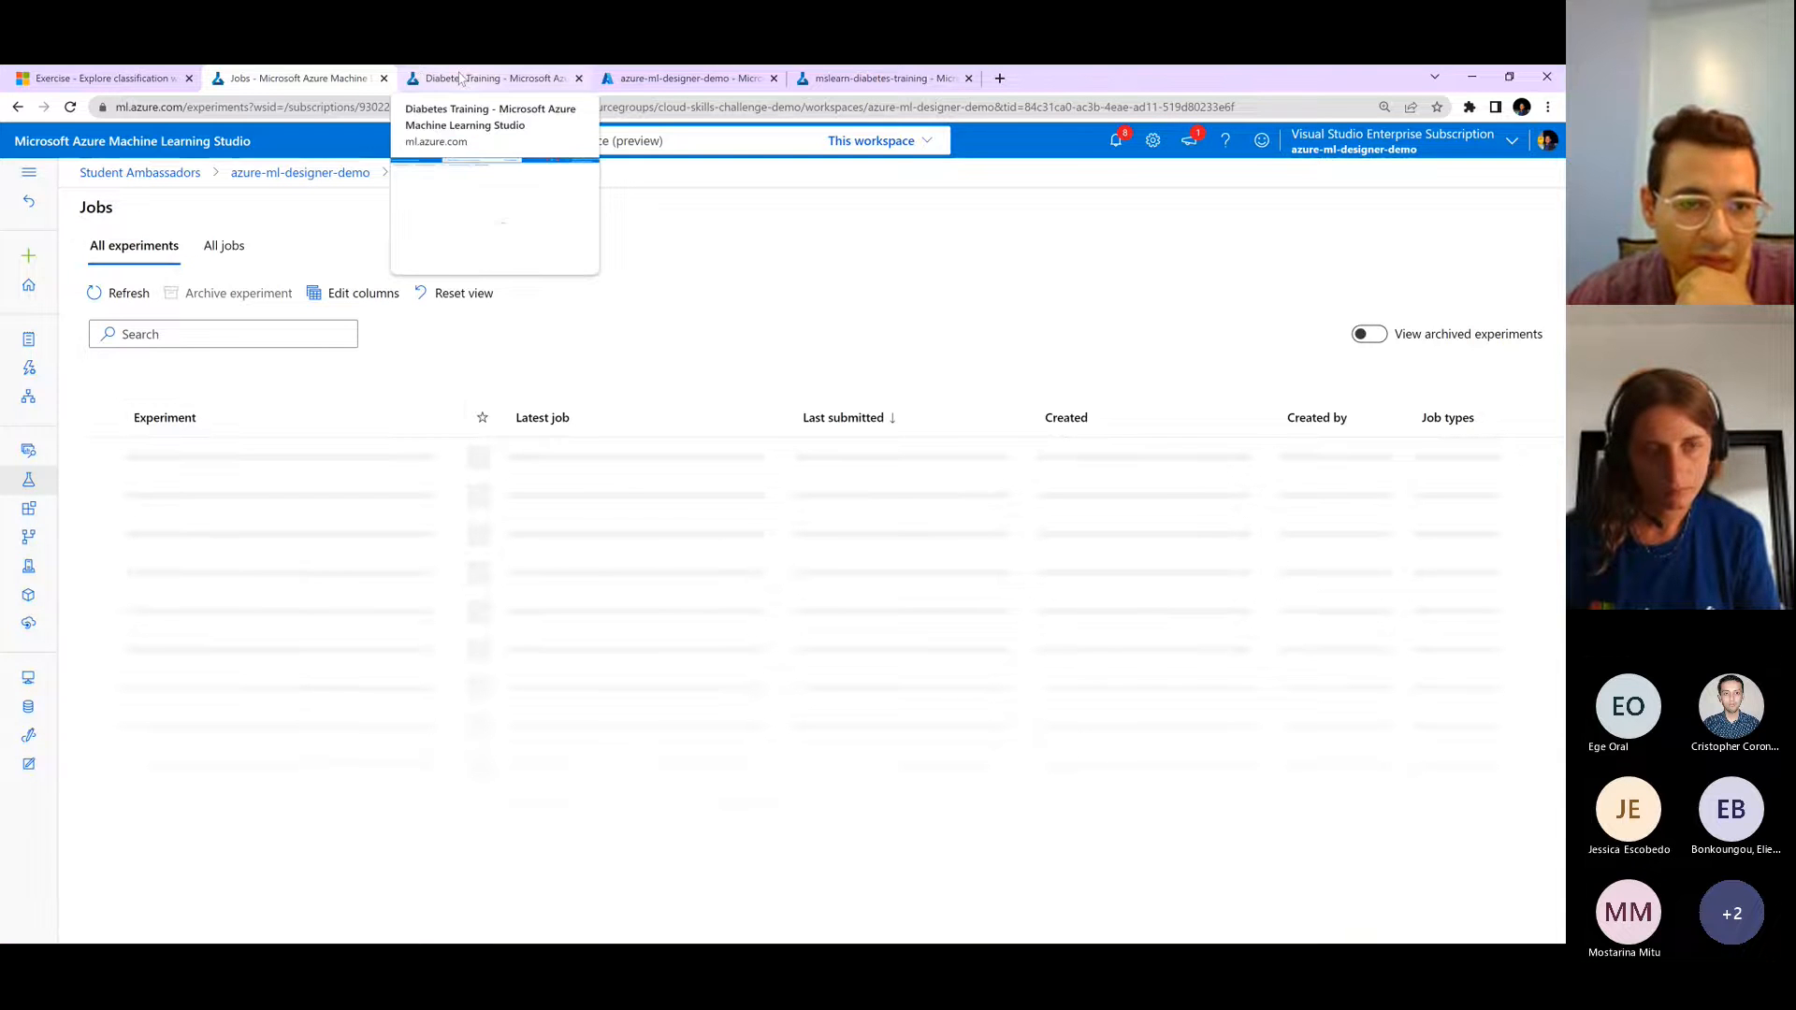
- Preview the Evaluate Model component's evaluation results in the completed Diabetes Training job and widen the results pane
click(406, 80)
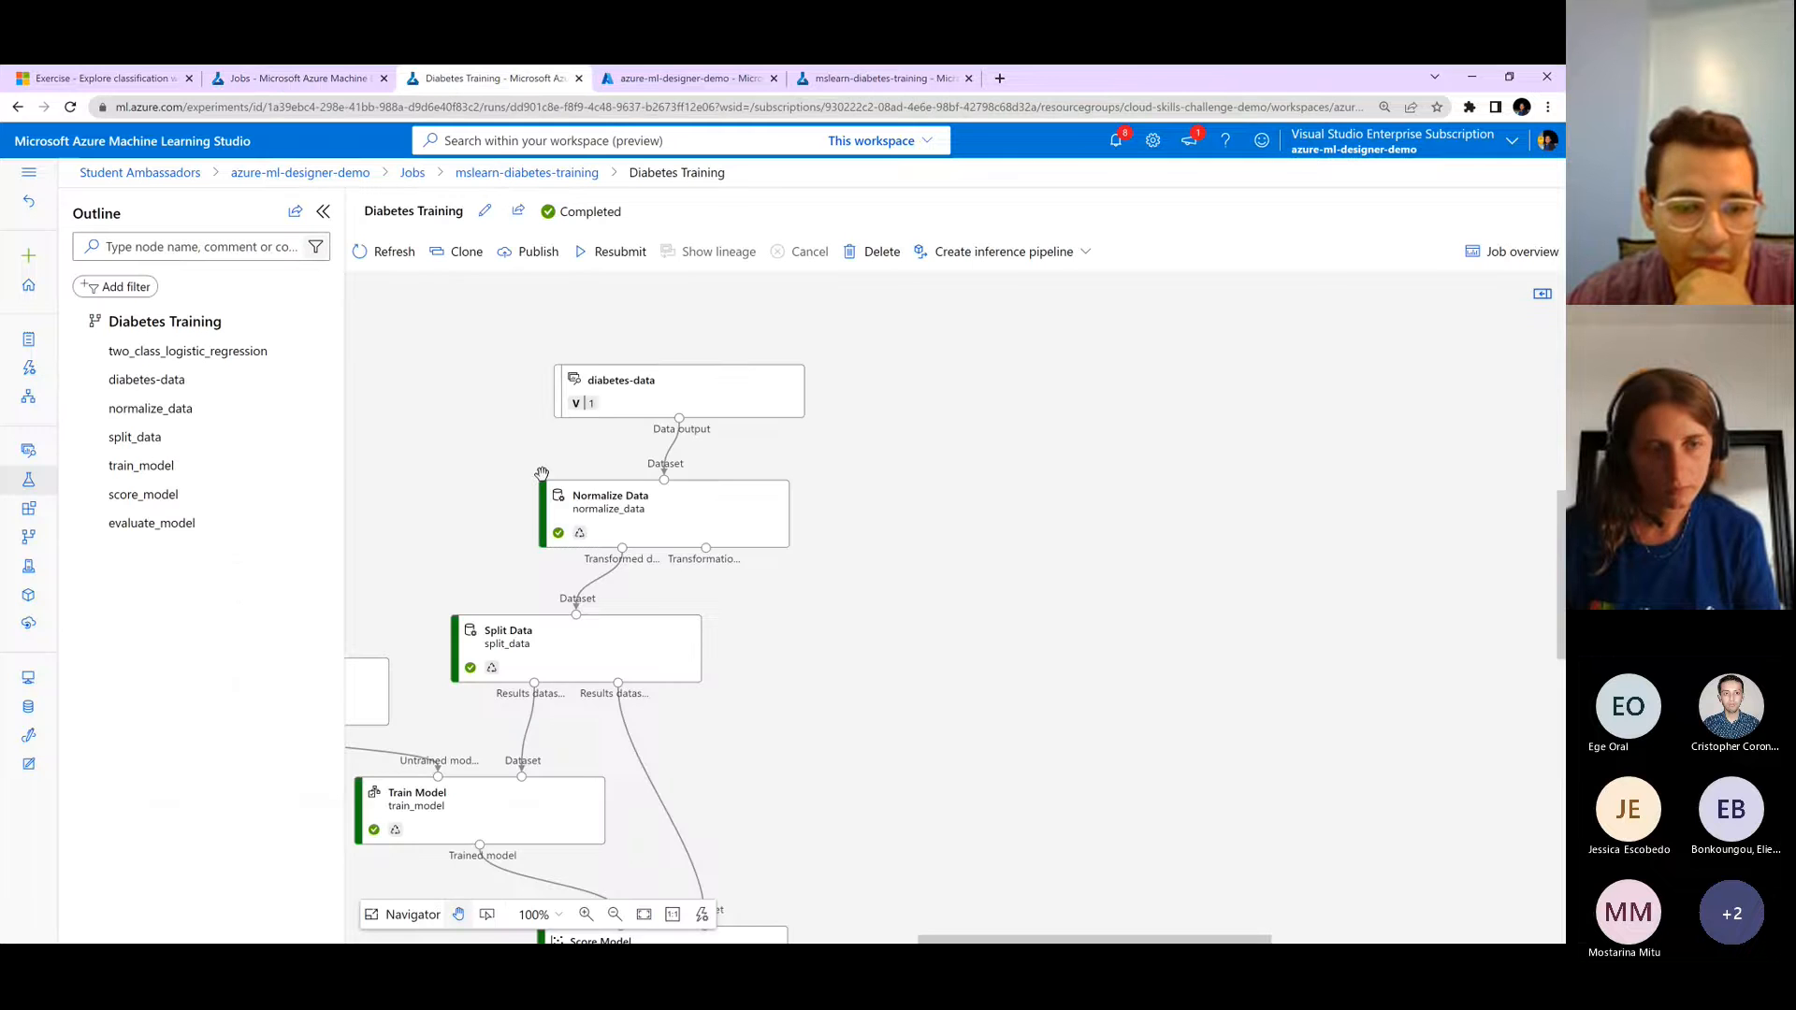
drag(977, 669, 1089, 391)
scroll(1085, 514, down, 3)
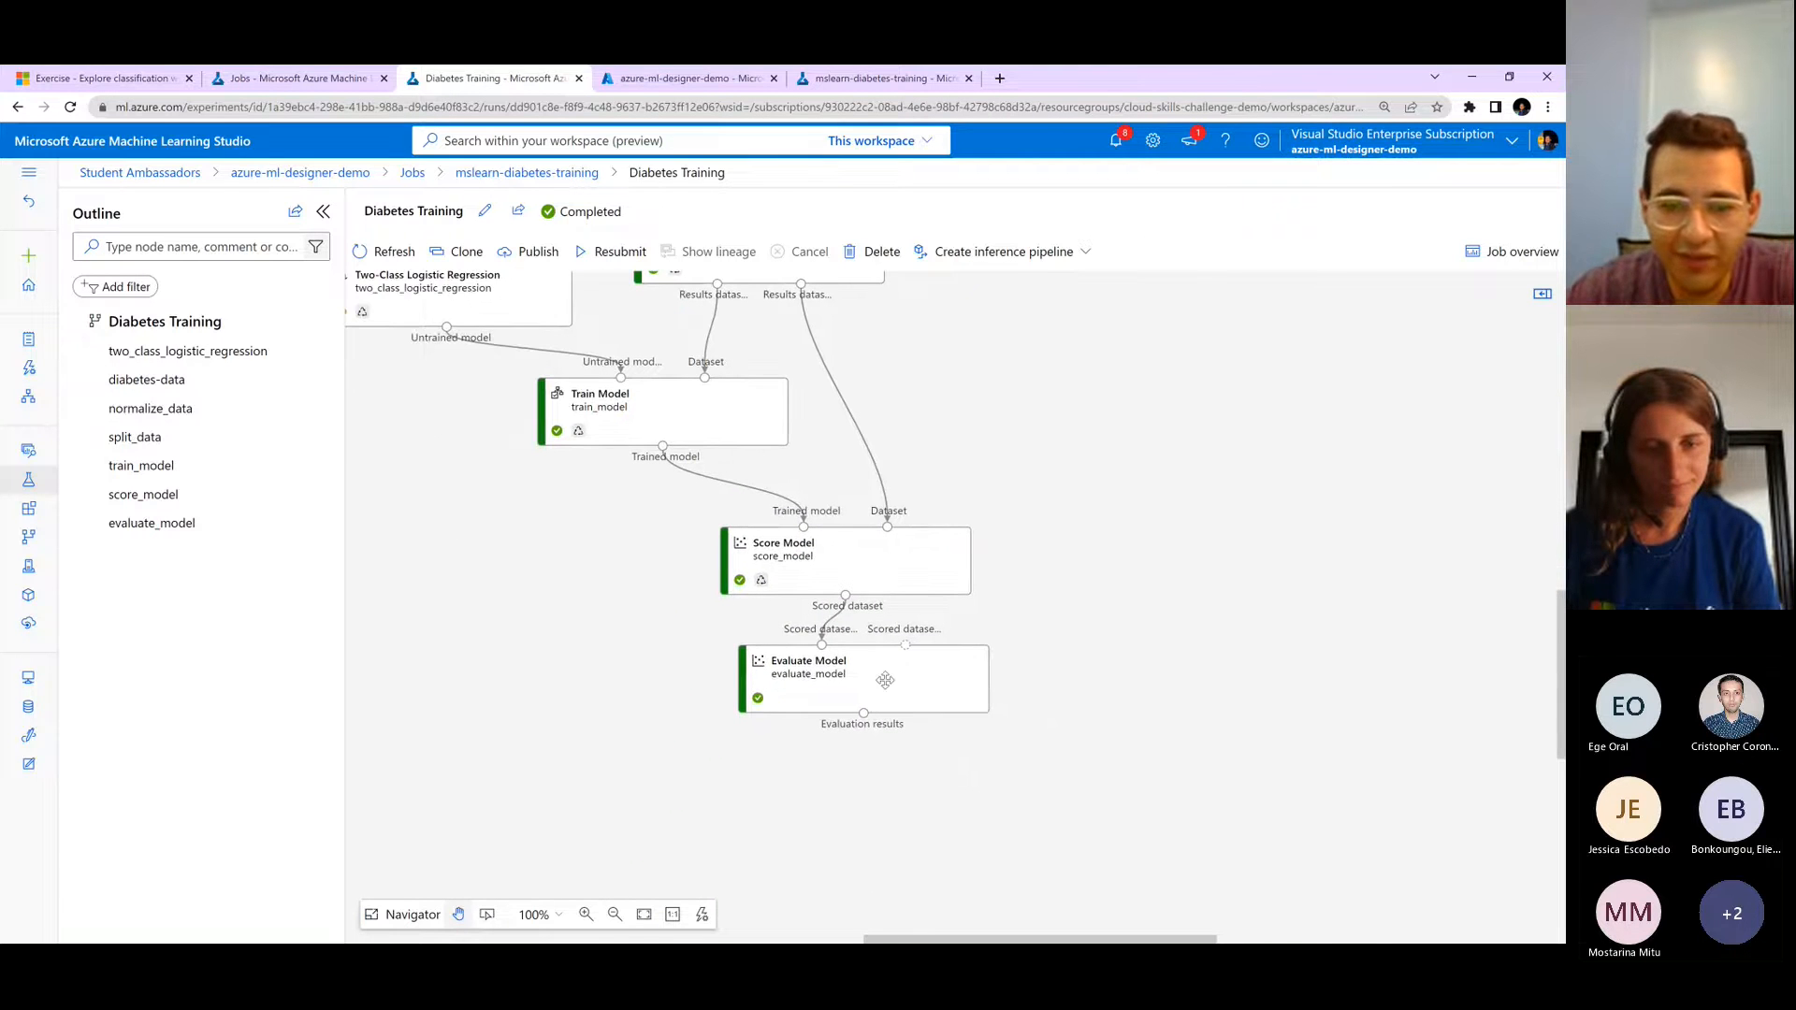
right_click(827, 692)
mouse_move(749, 782)
click(893, 774)
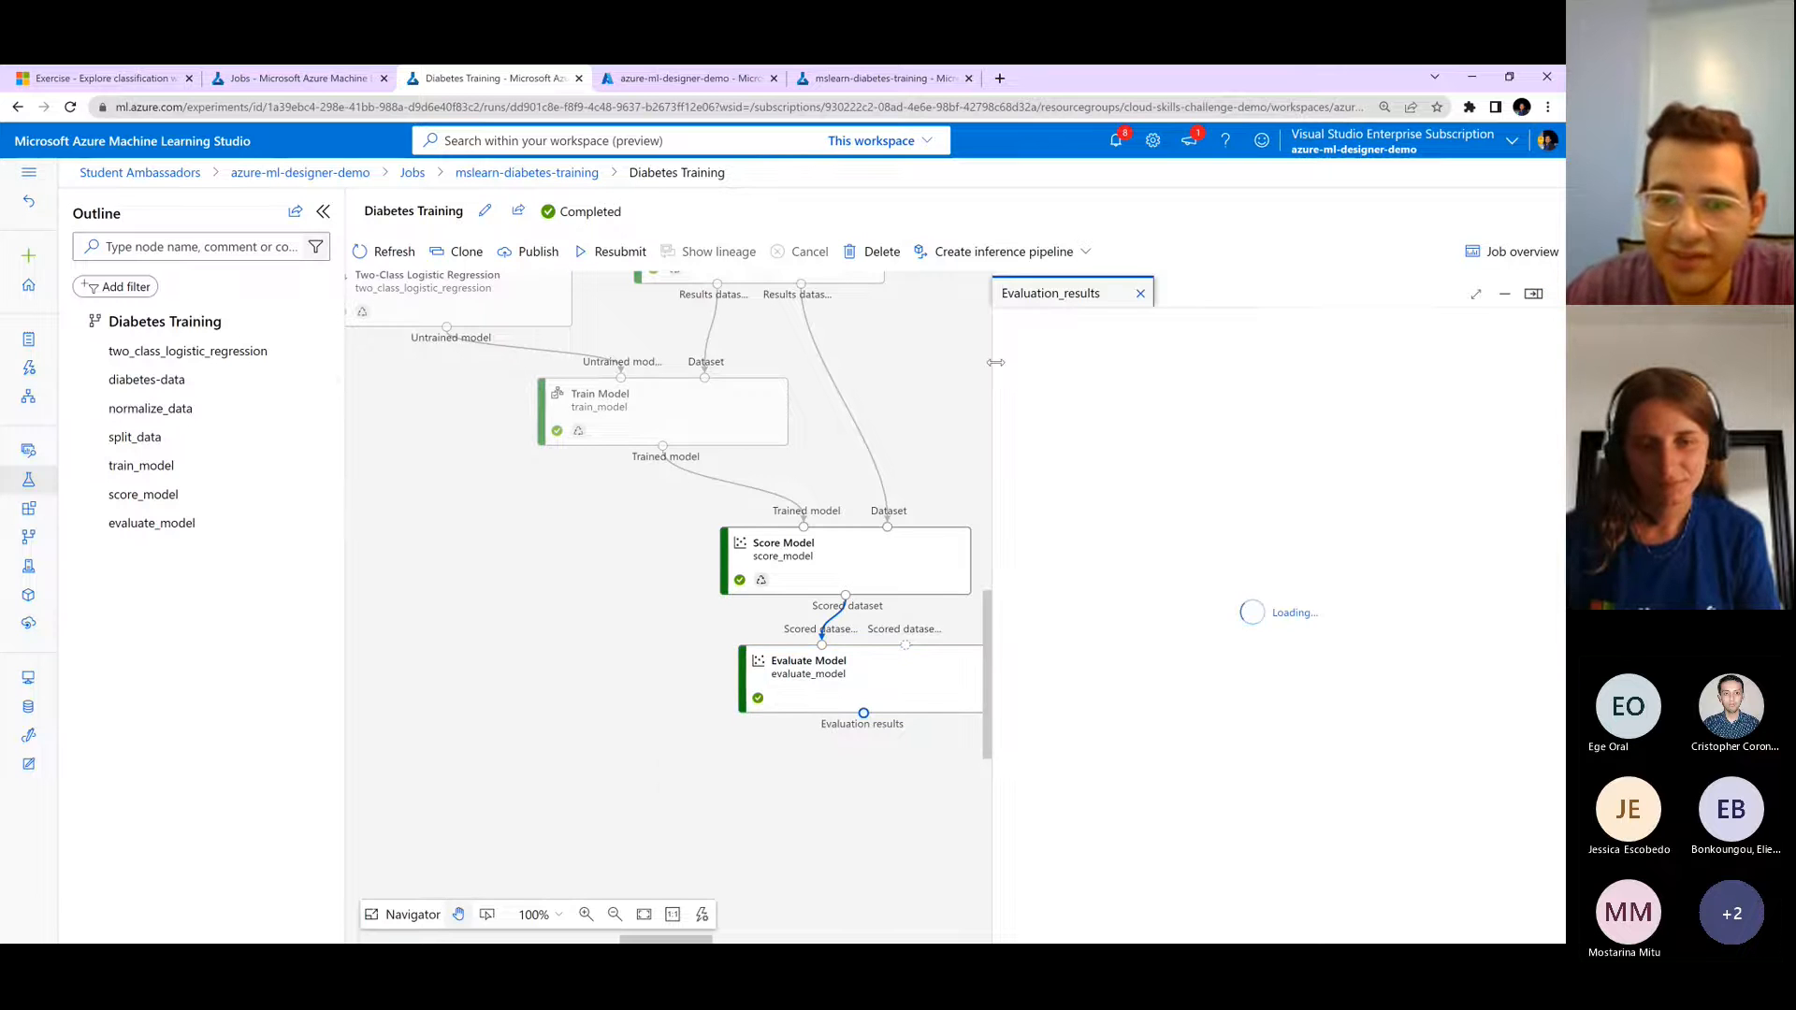
drag(773, 335, 700, 339)
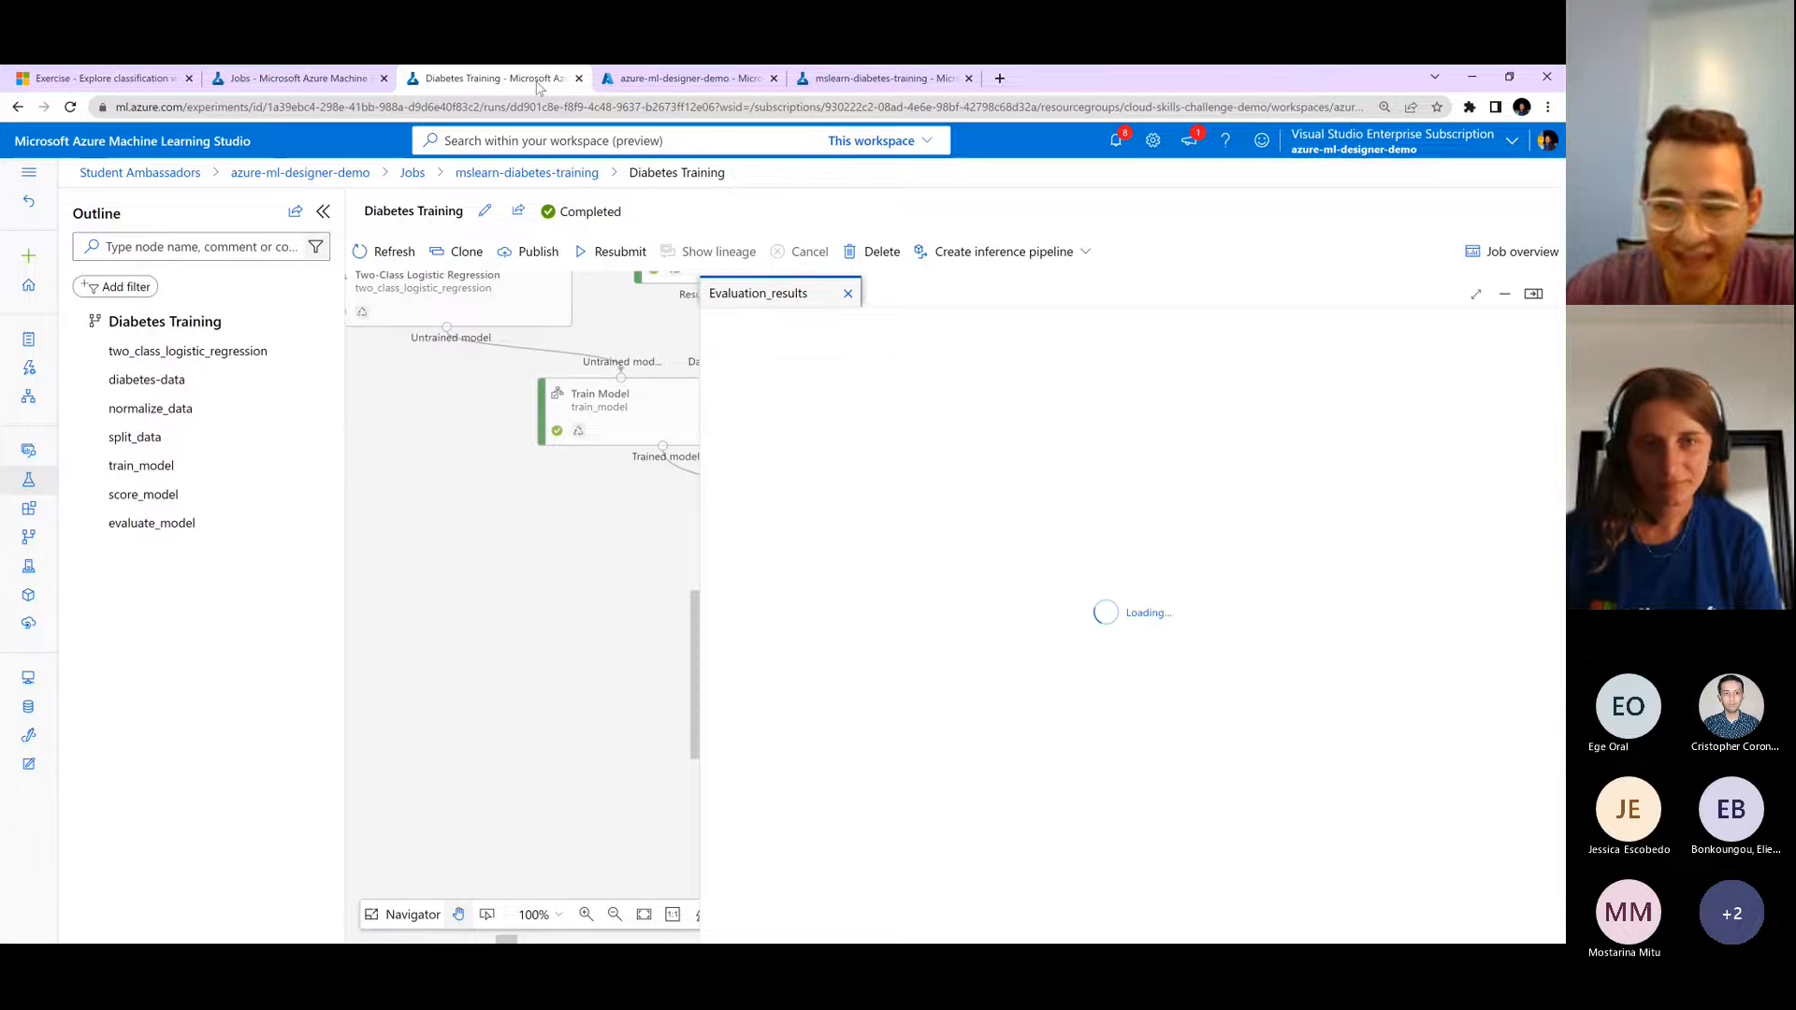
- Open the mslearn-diabetes-training experiment from the jobs list, checking its name against the exercise's inference pipeline instructions
click(351, 75)
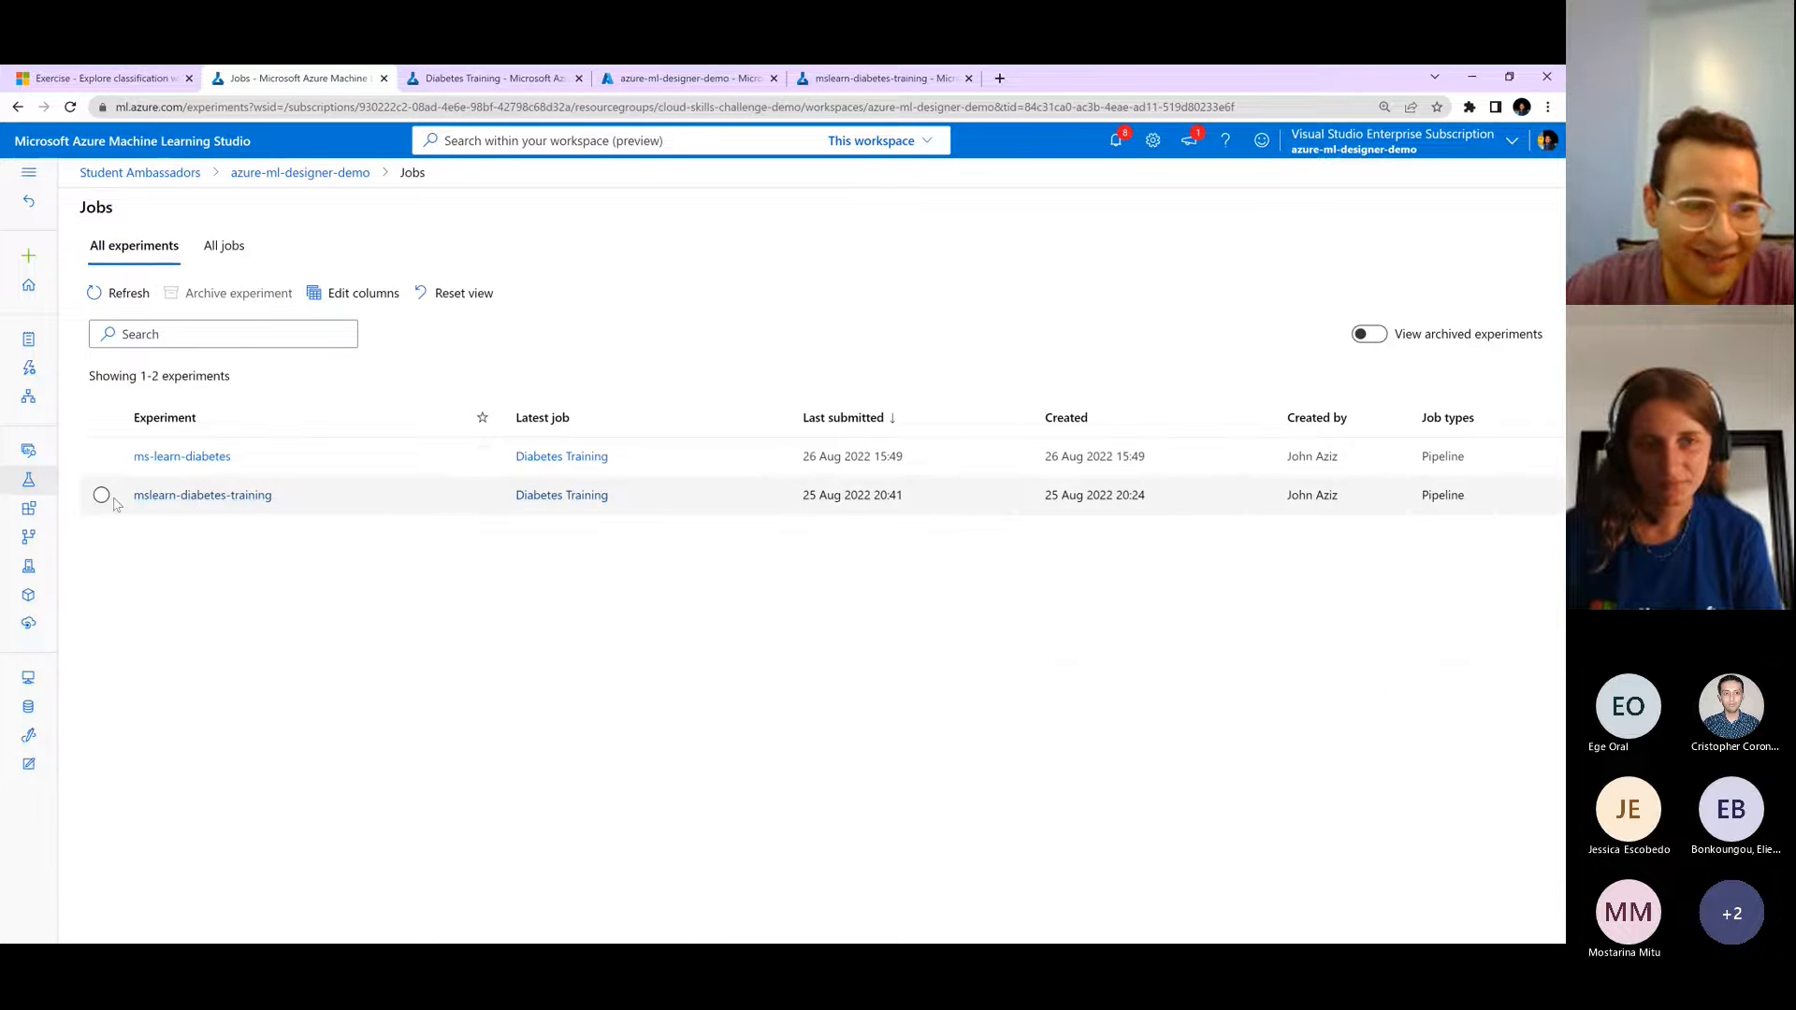
click(106, 498)
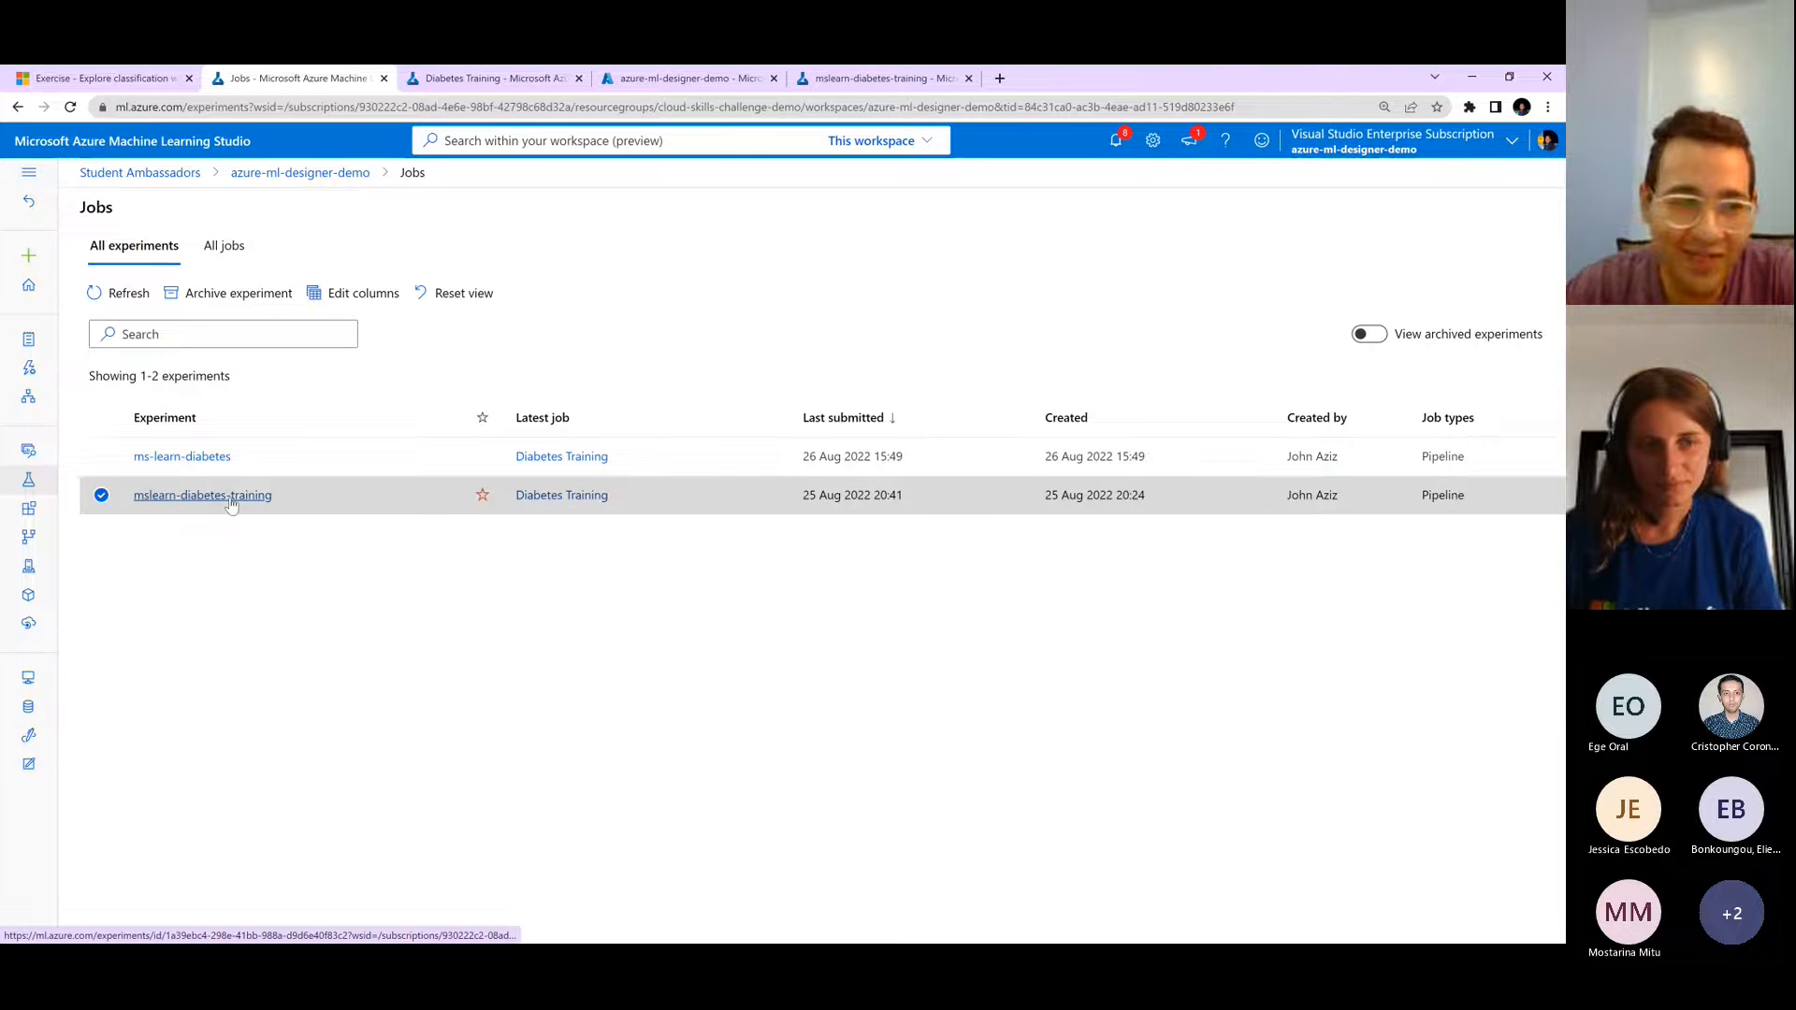
click(49, 75)
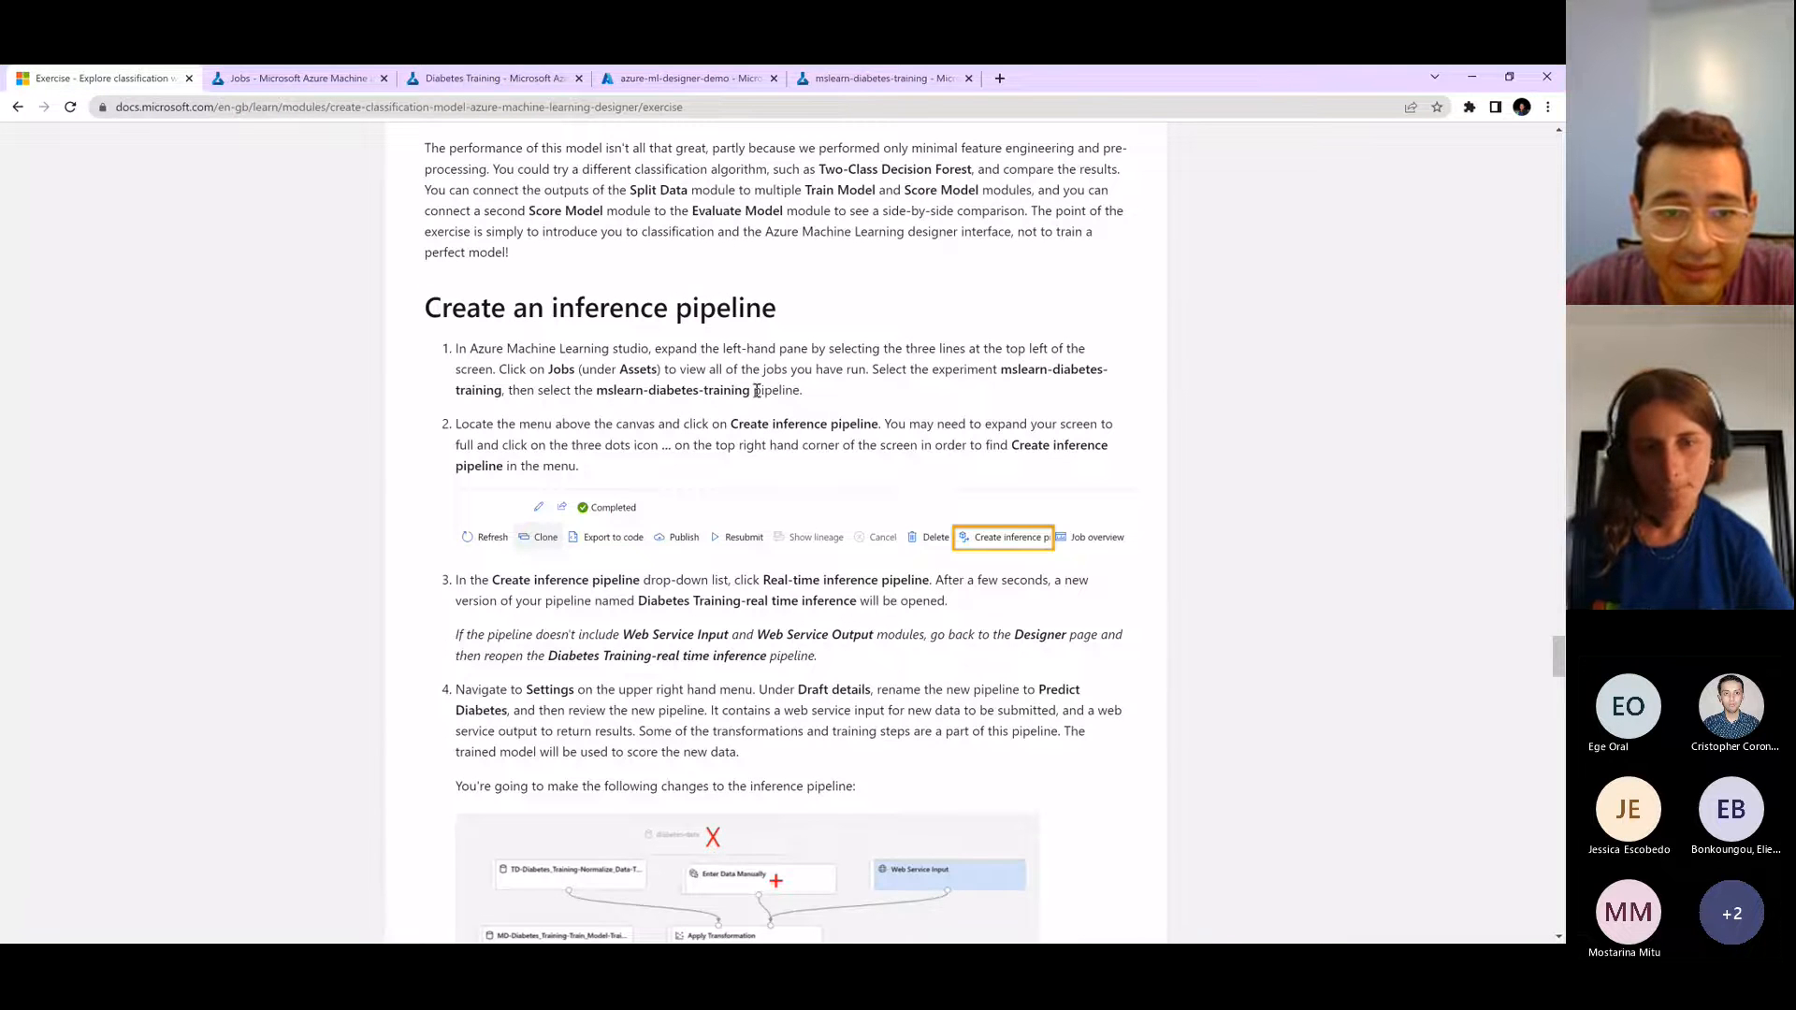
click(323, 75)
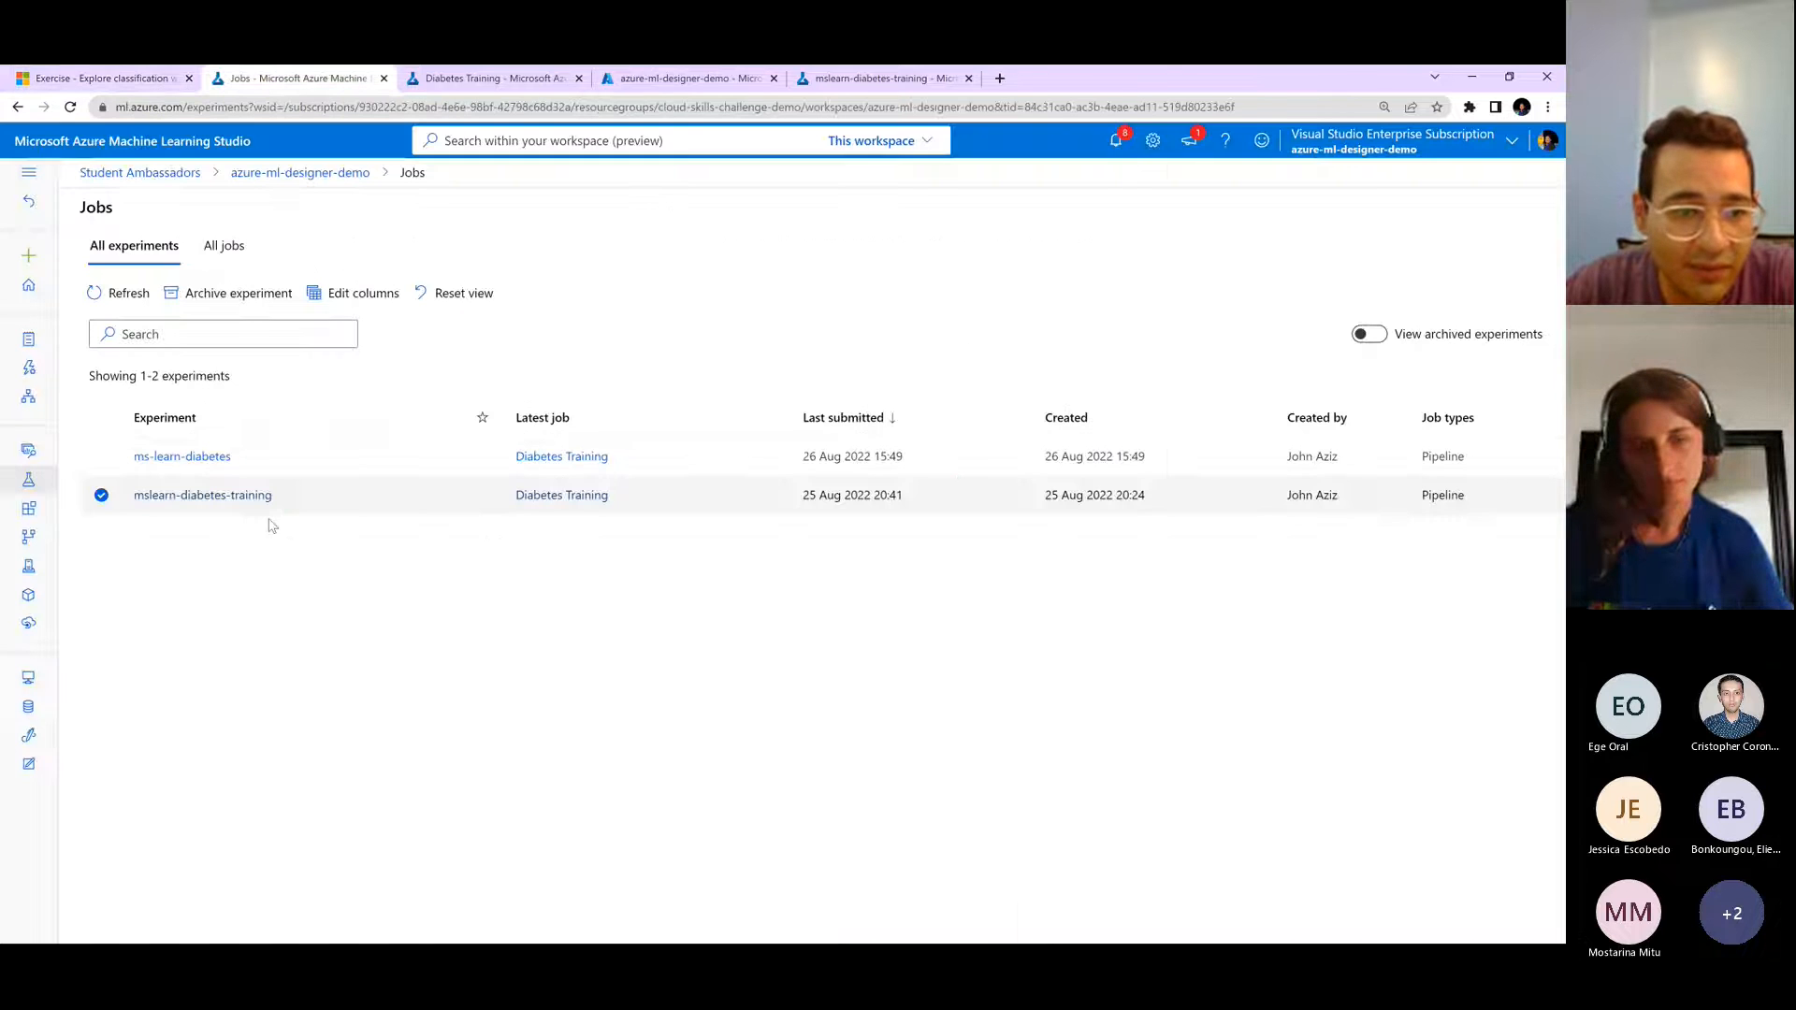
click(222, 496)
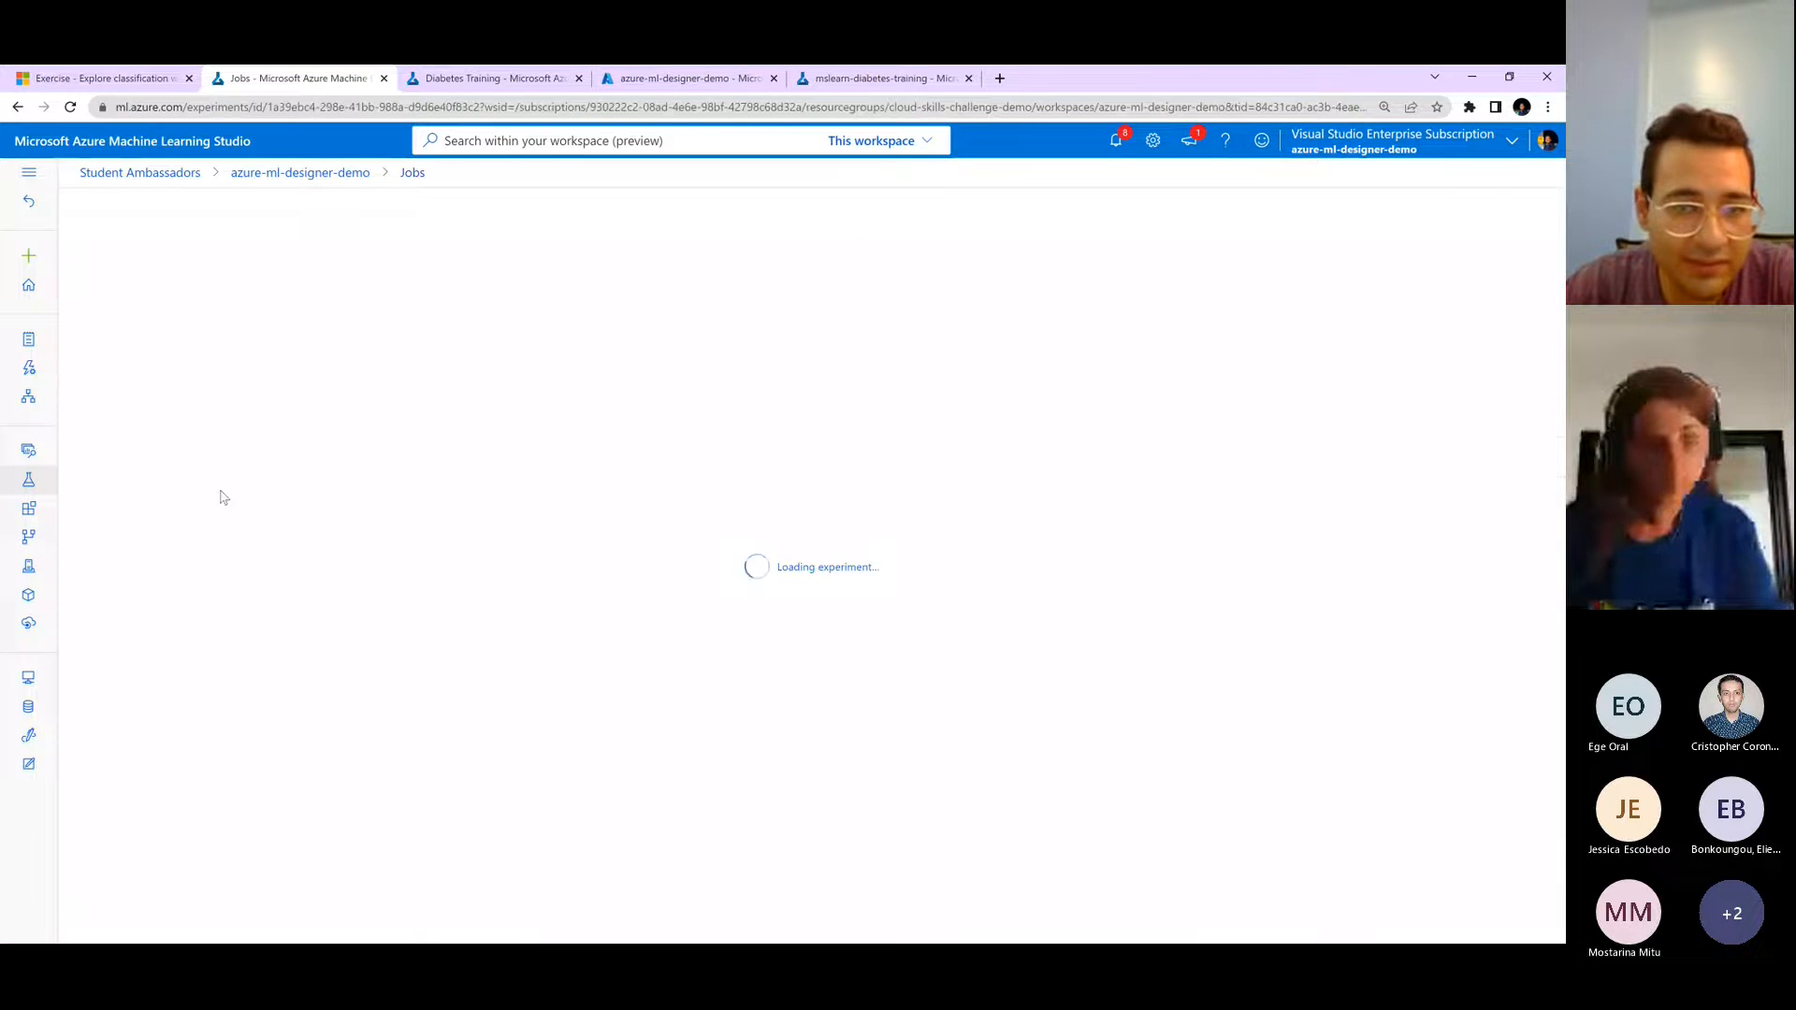
- Examine the ROC, precision-recall and lift curves in the job's evaluation results and lower the threshold to 0.37
click(535, 74)
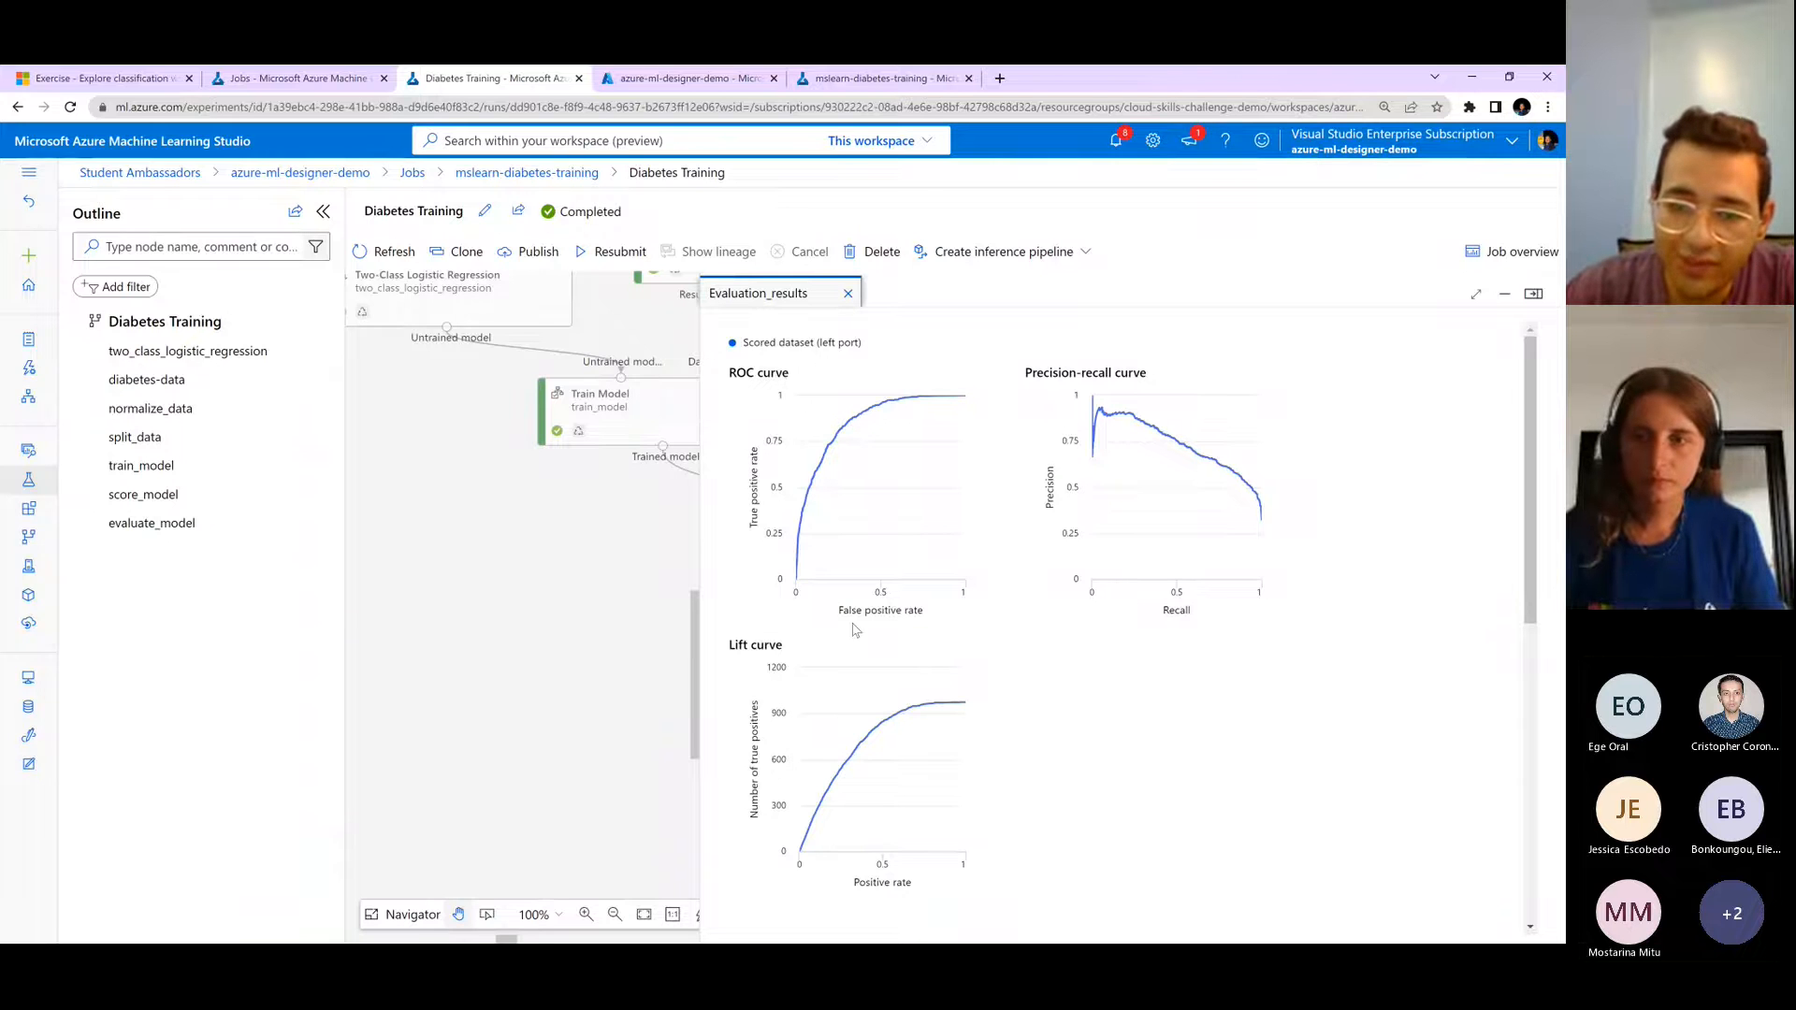
mouse_move(803, 585)
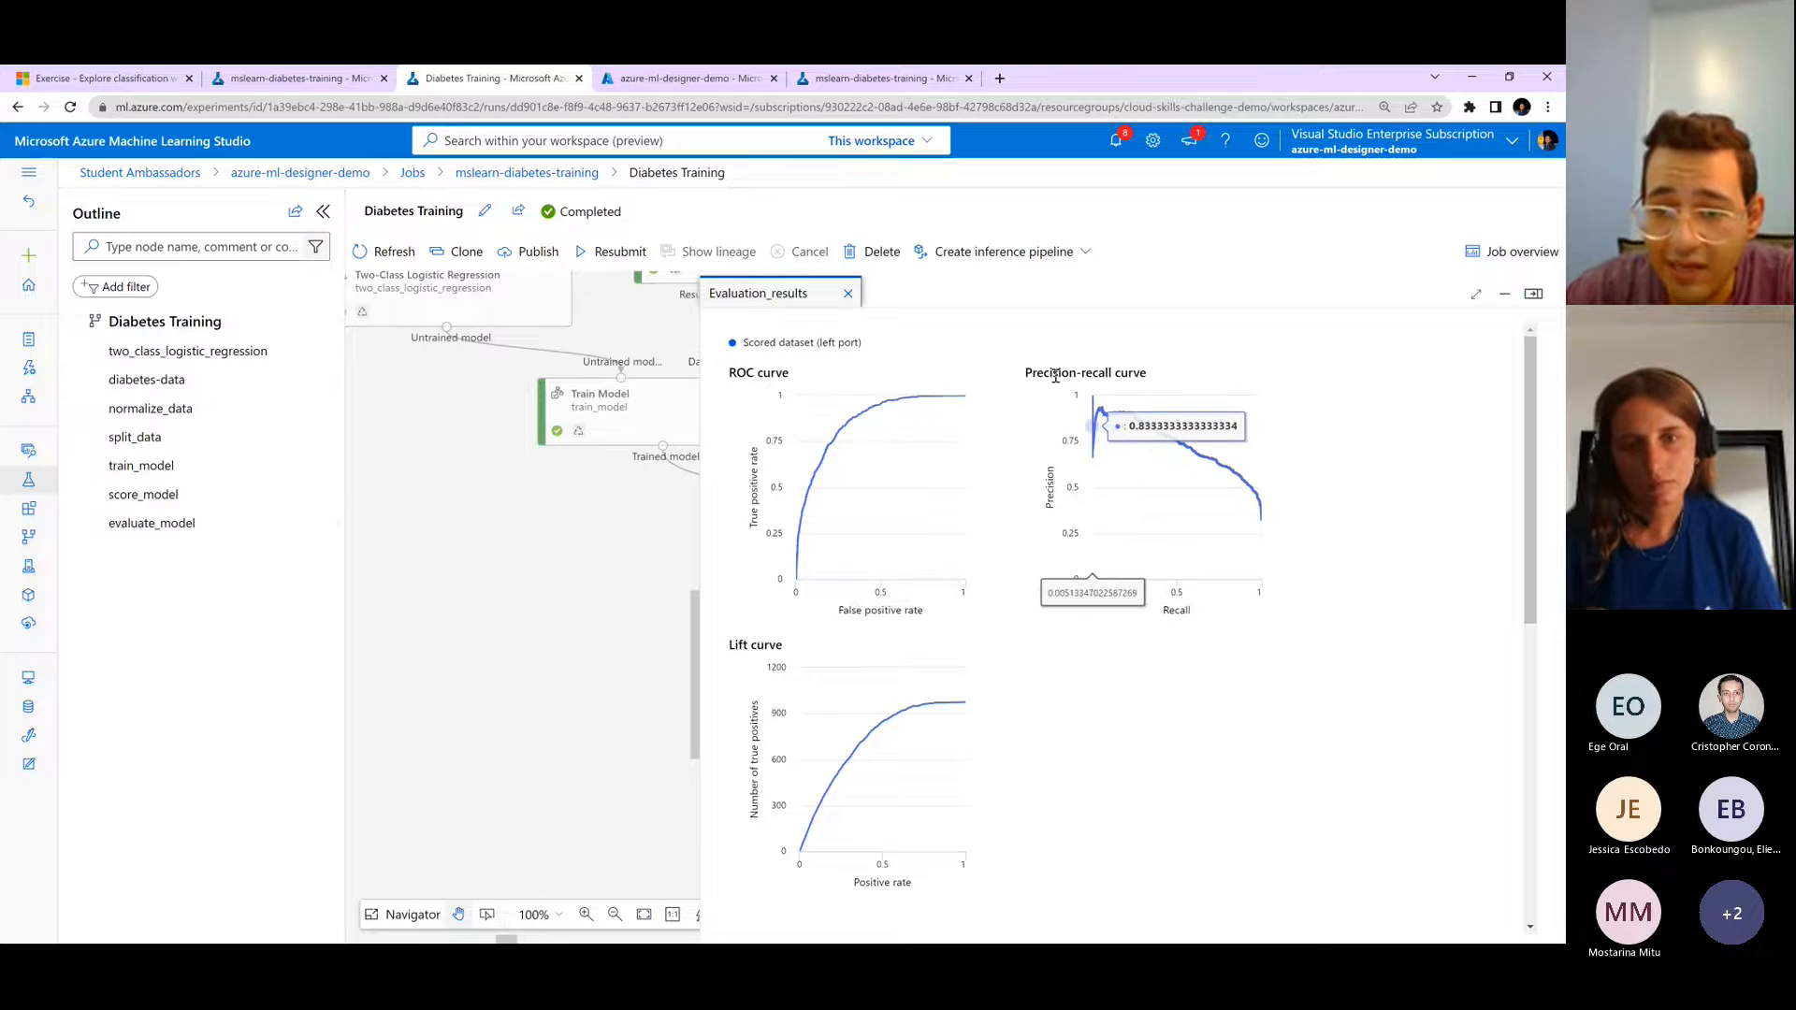
scroll(1180, 552, down, 3)
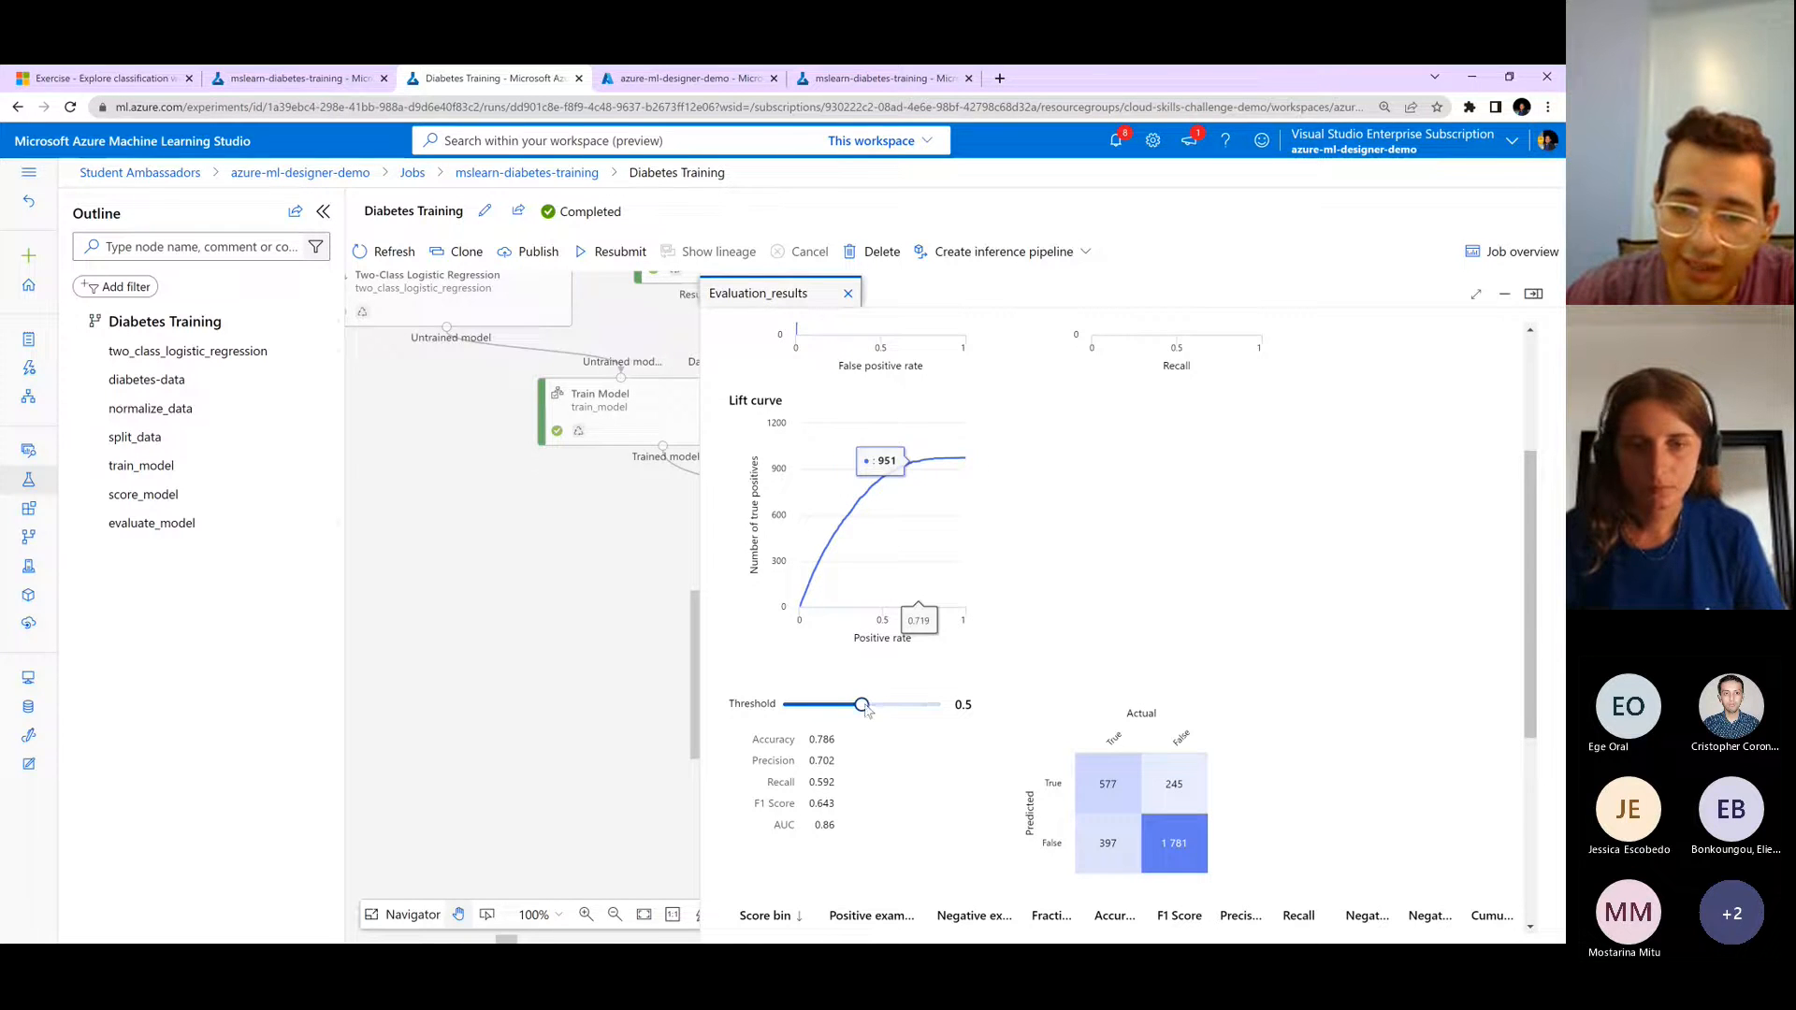
drag(862, 706, 843, 719)
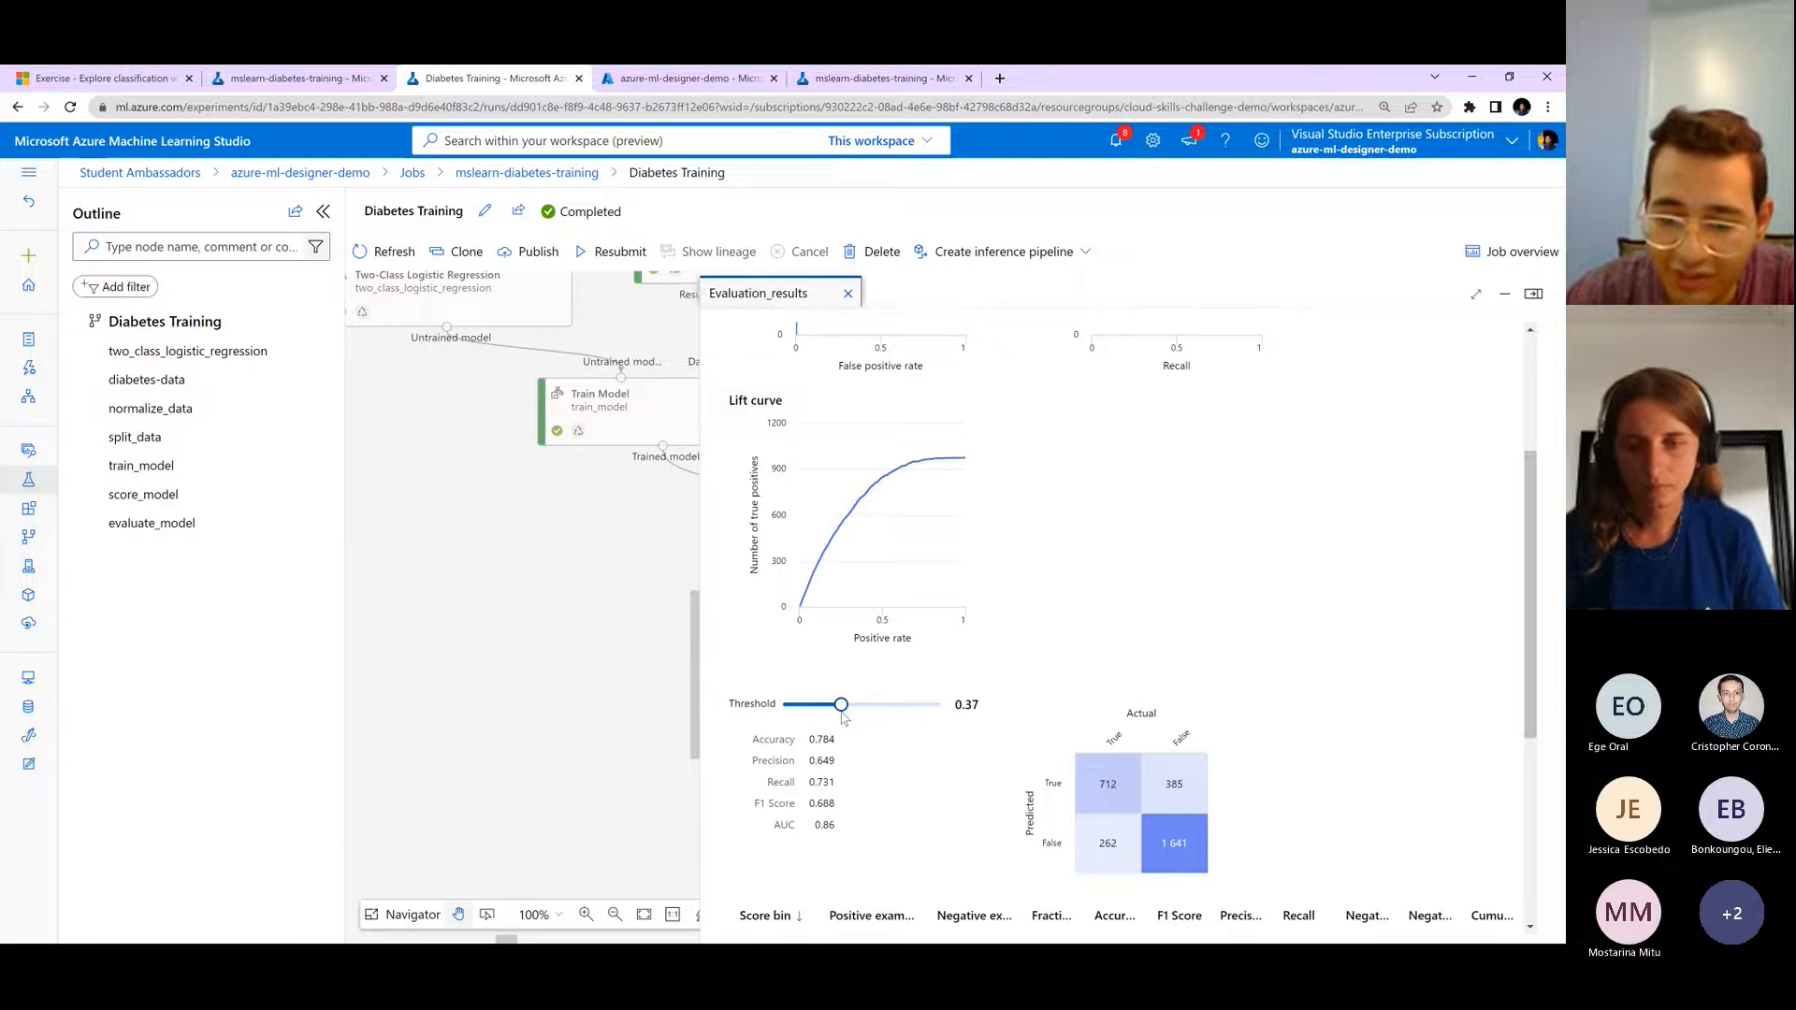
- Review the score bin table, confusion matrix, metrics and curves throughout the evaluation results
scroll(842, 718, down, 2)
scroll(1059, 612, down, 3)
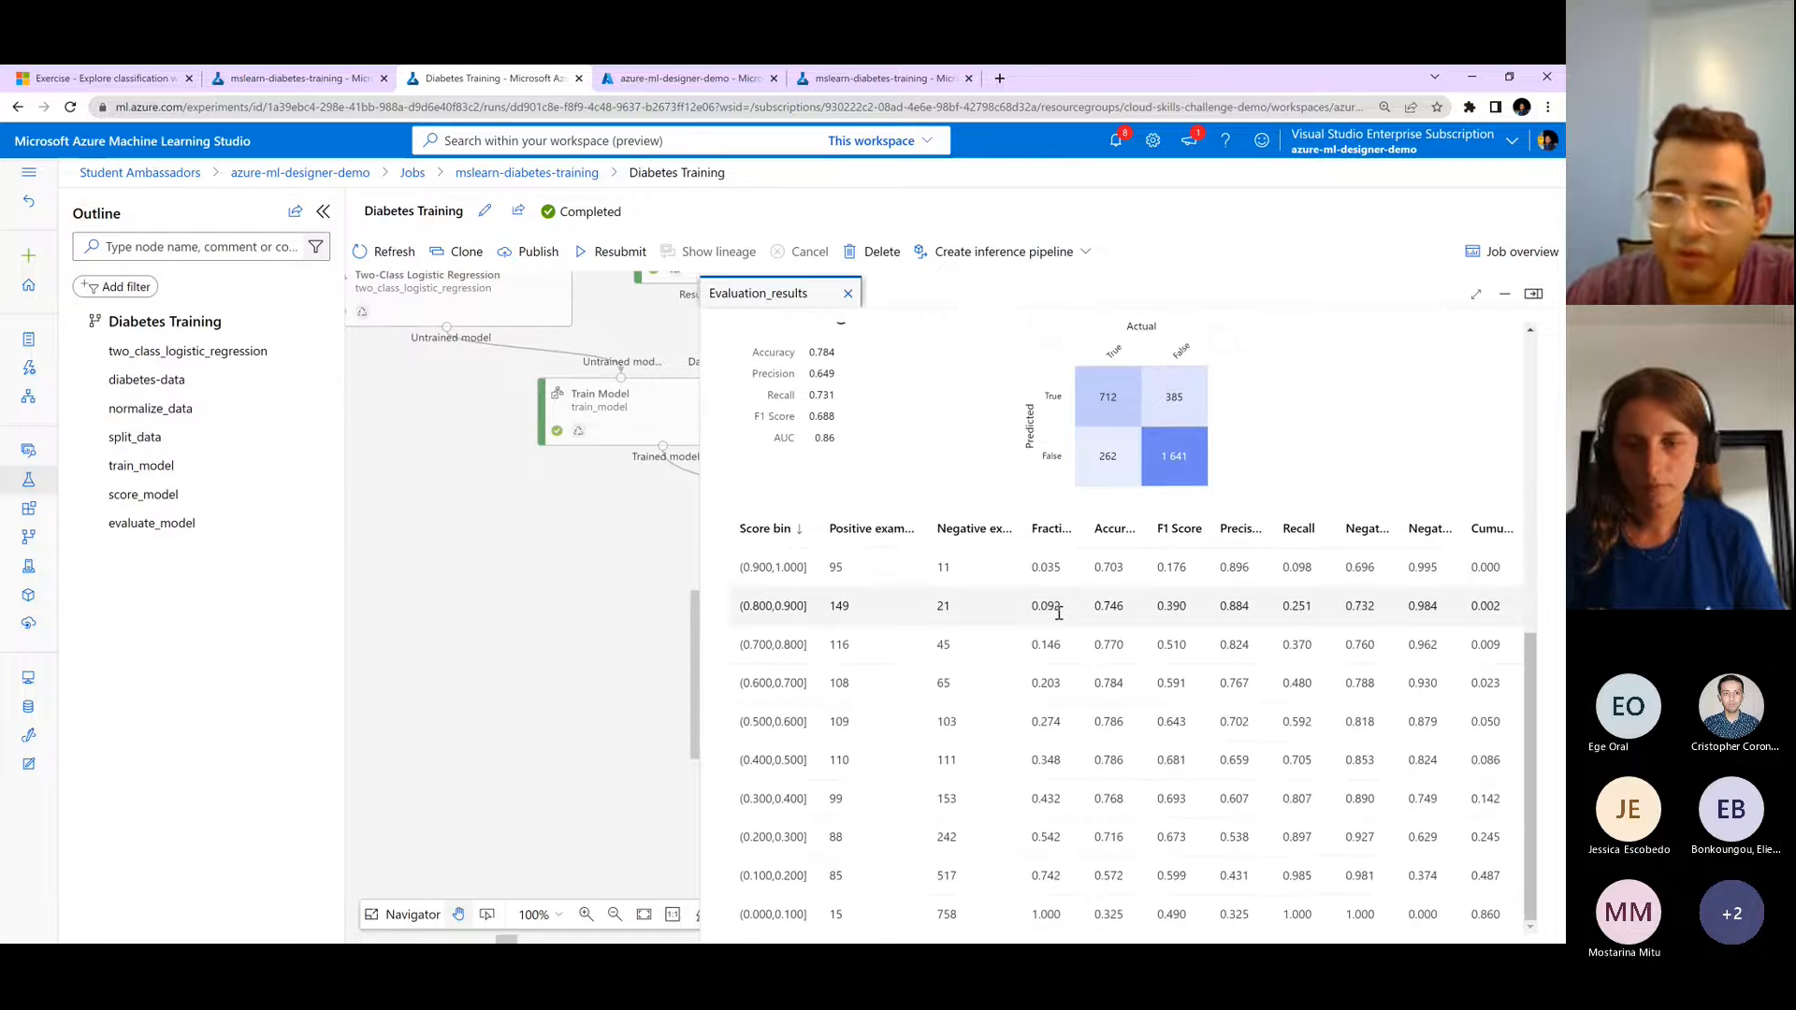
scroll(1059, 617, up, 6)
scroll(1082, 649, down, 2)
scroll(1088, 650, up, 2)
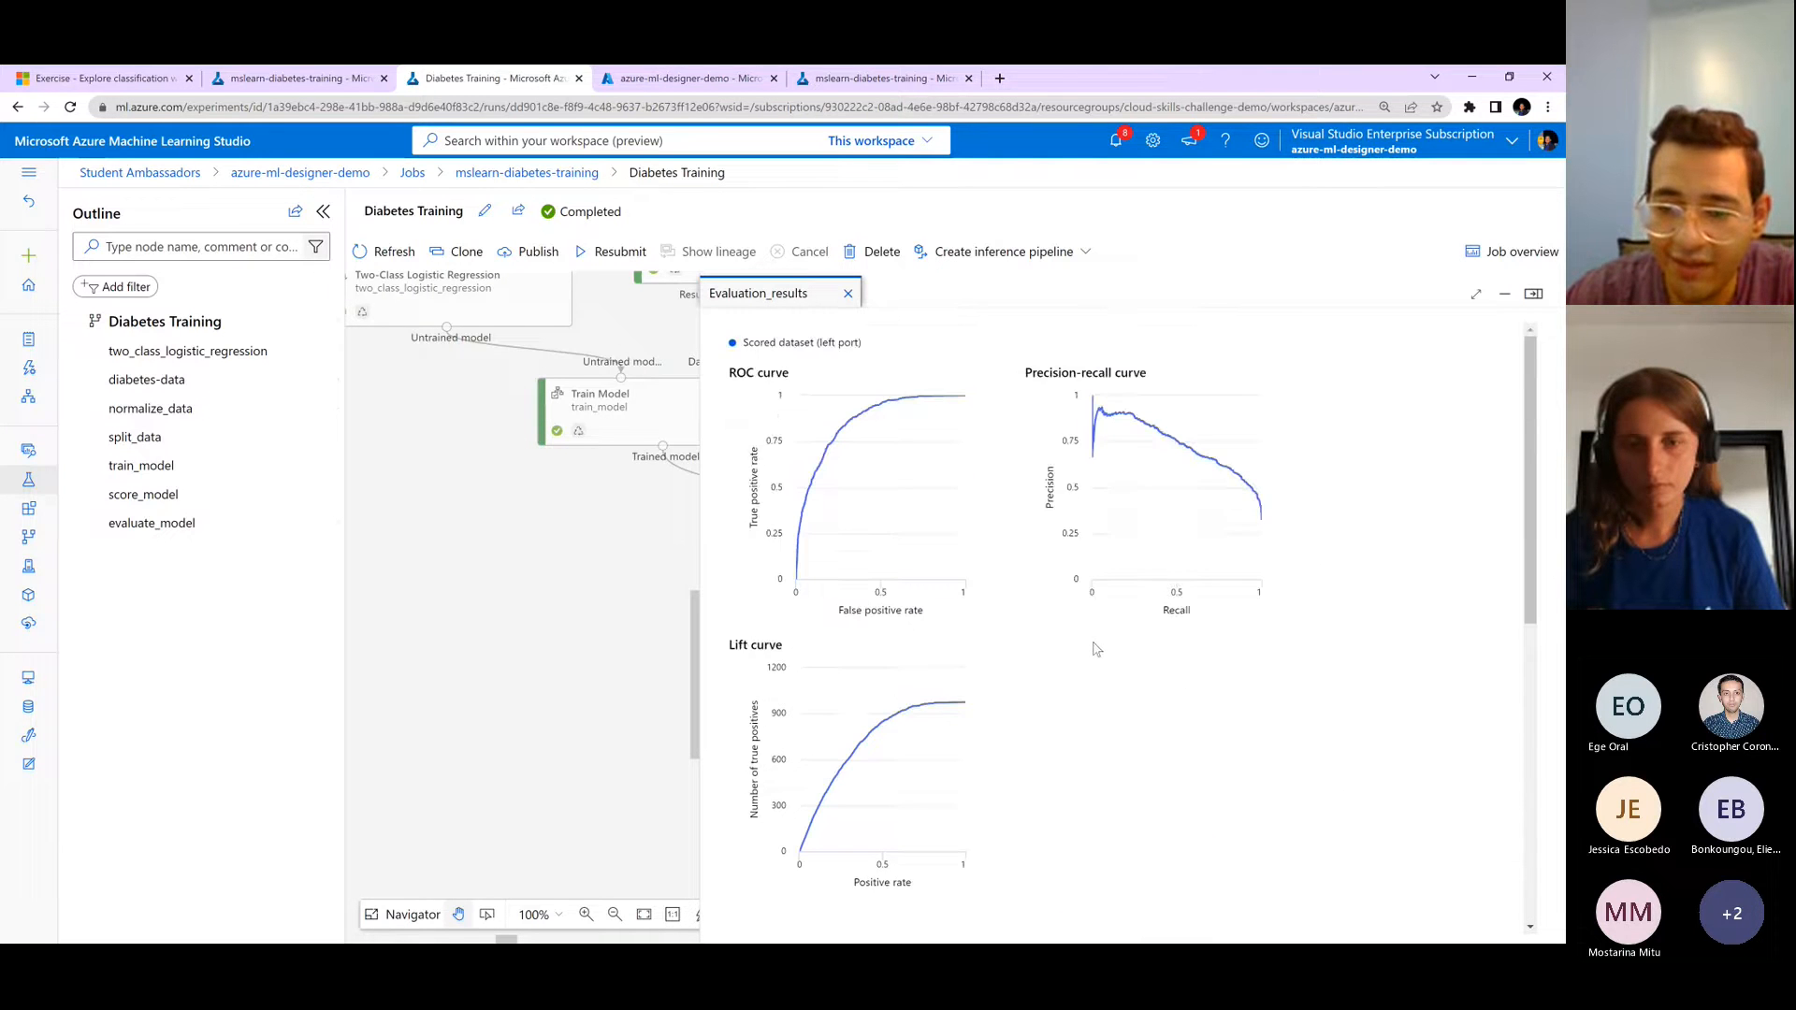
scroll(1096, 649, down, 3)
scroll(1098, 648, up, 2)
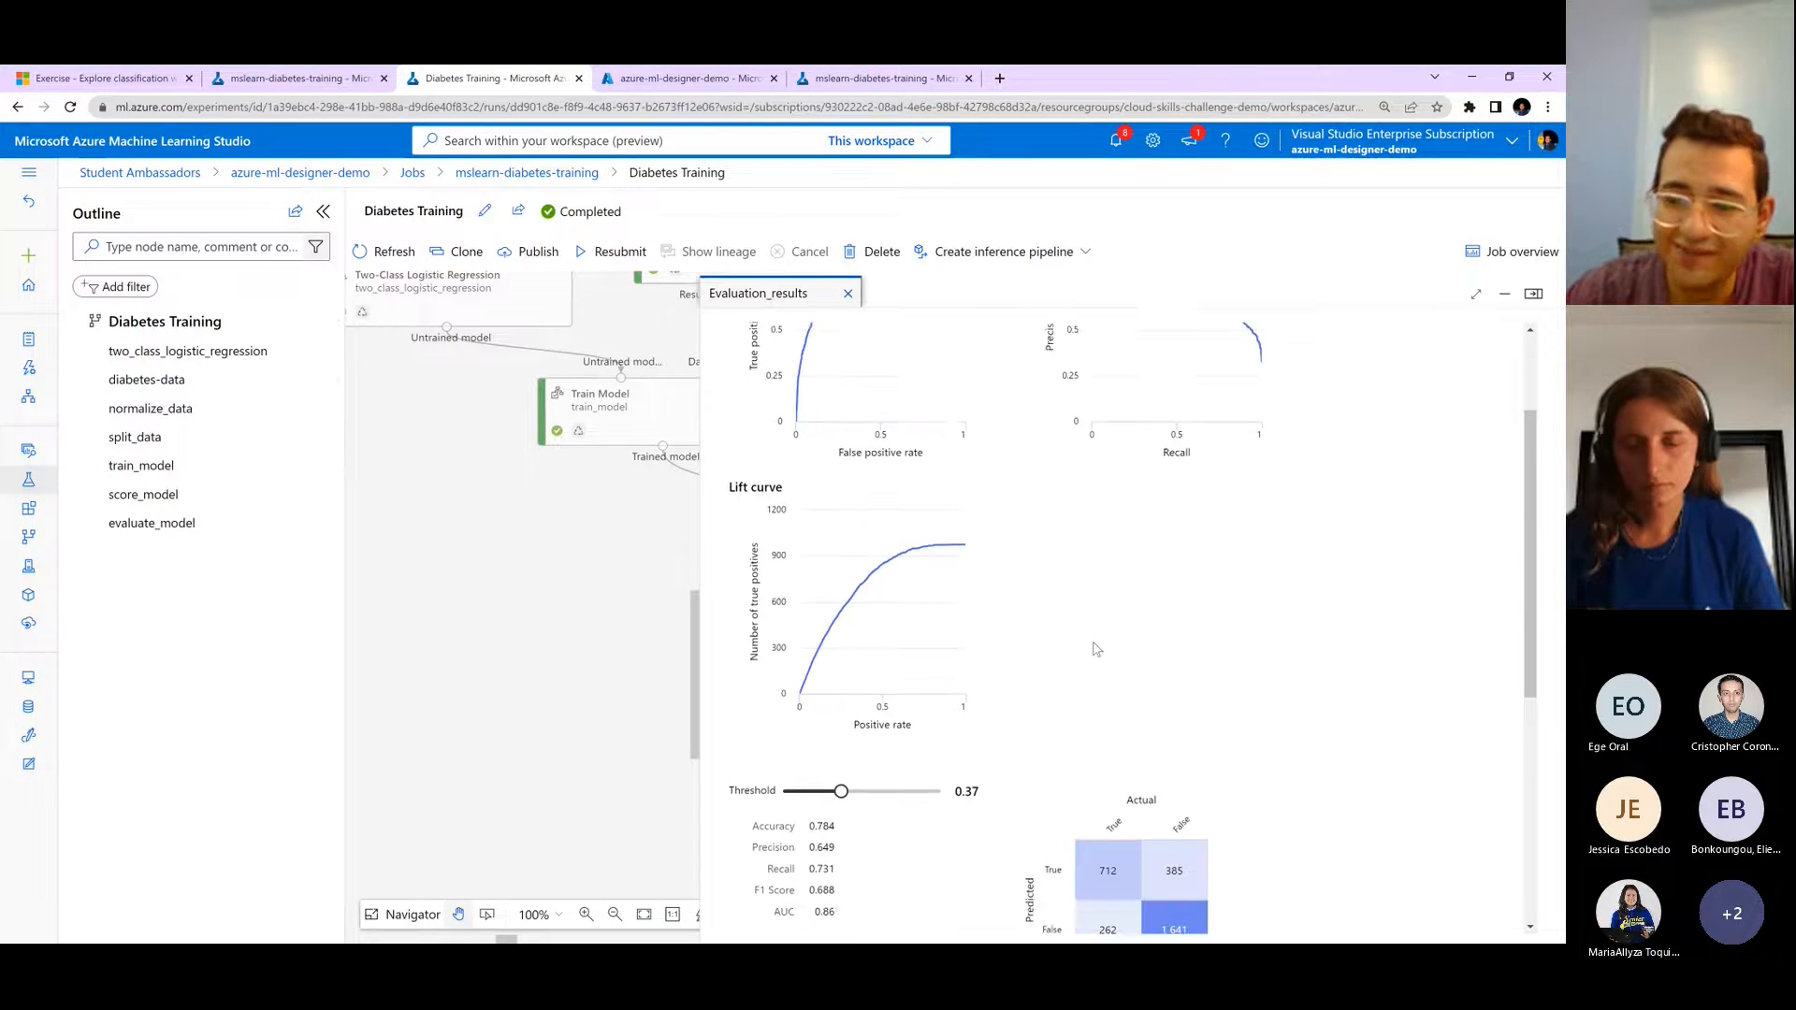
scroll(1096, 645, down, 2)
scroll(1094, 643, up, 3)
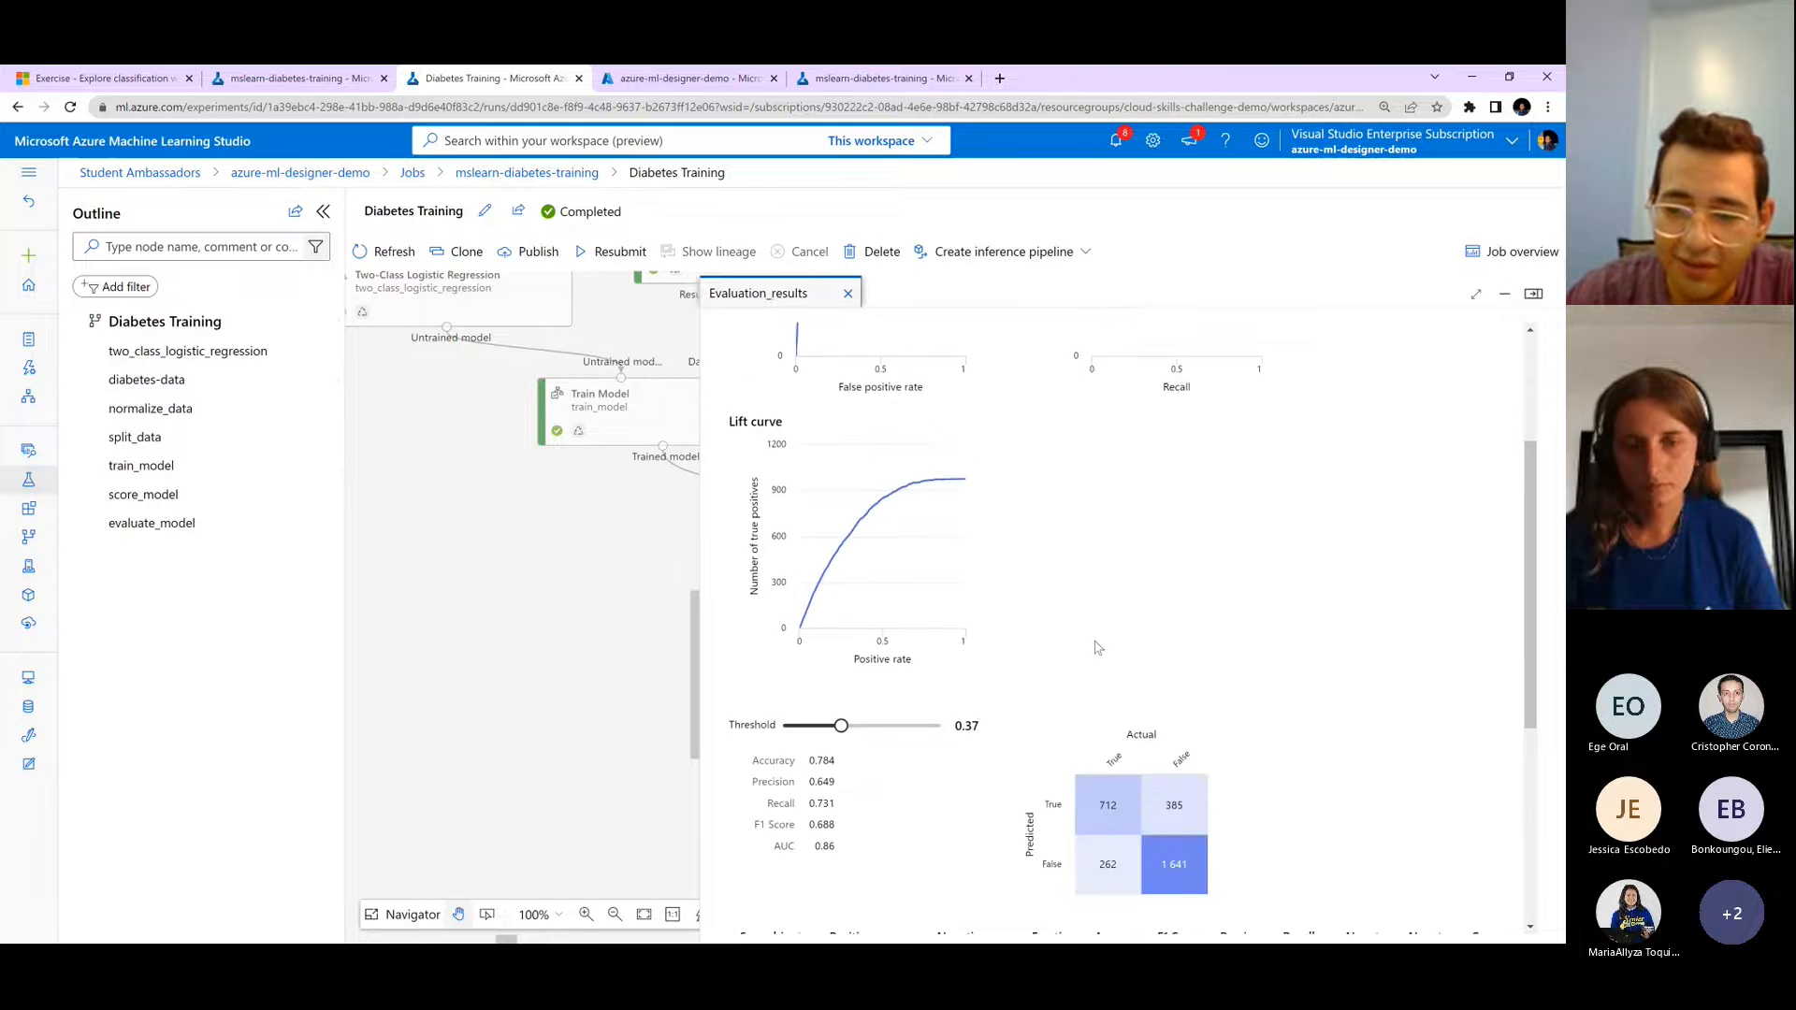
scroll(966, 652, down, 3)
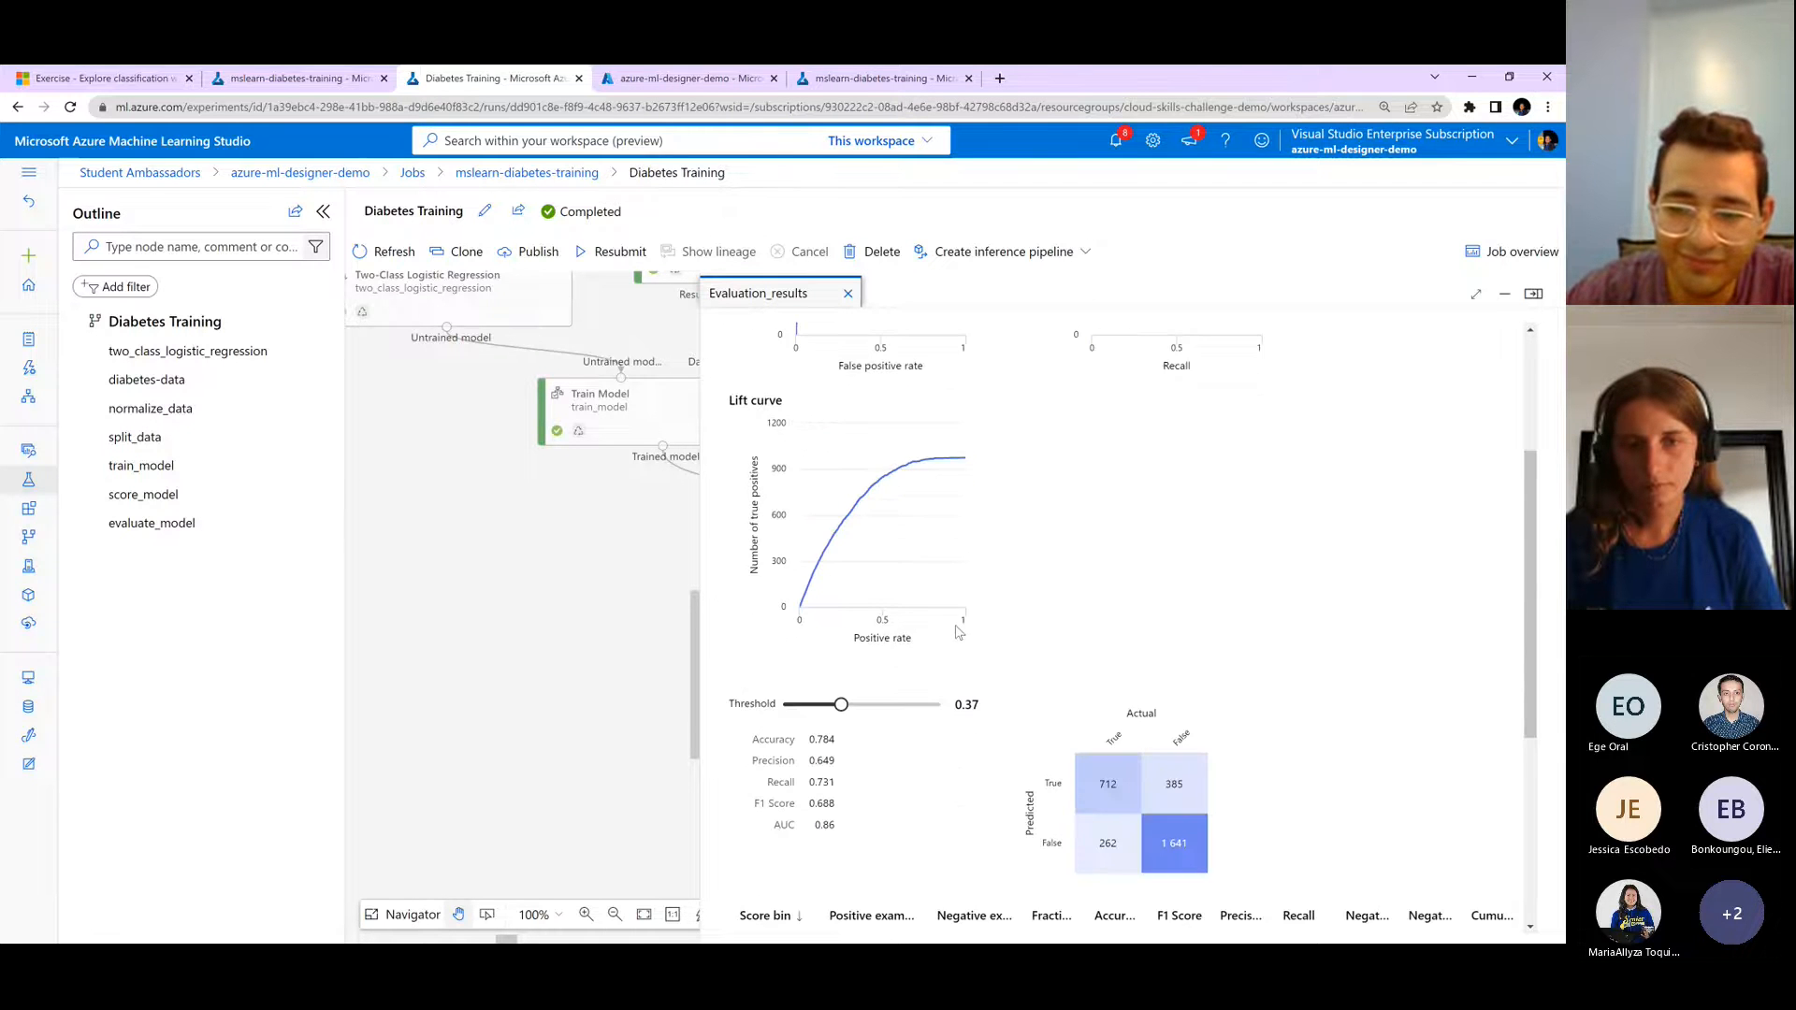
scroll(958, 632, up, 1)
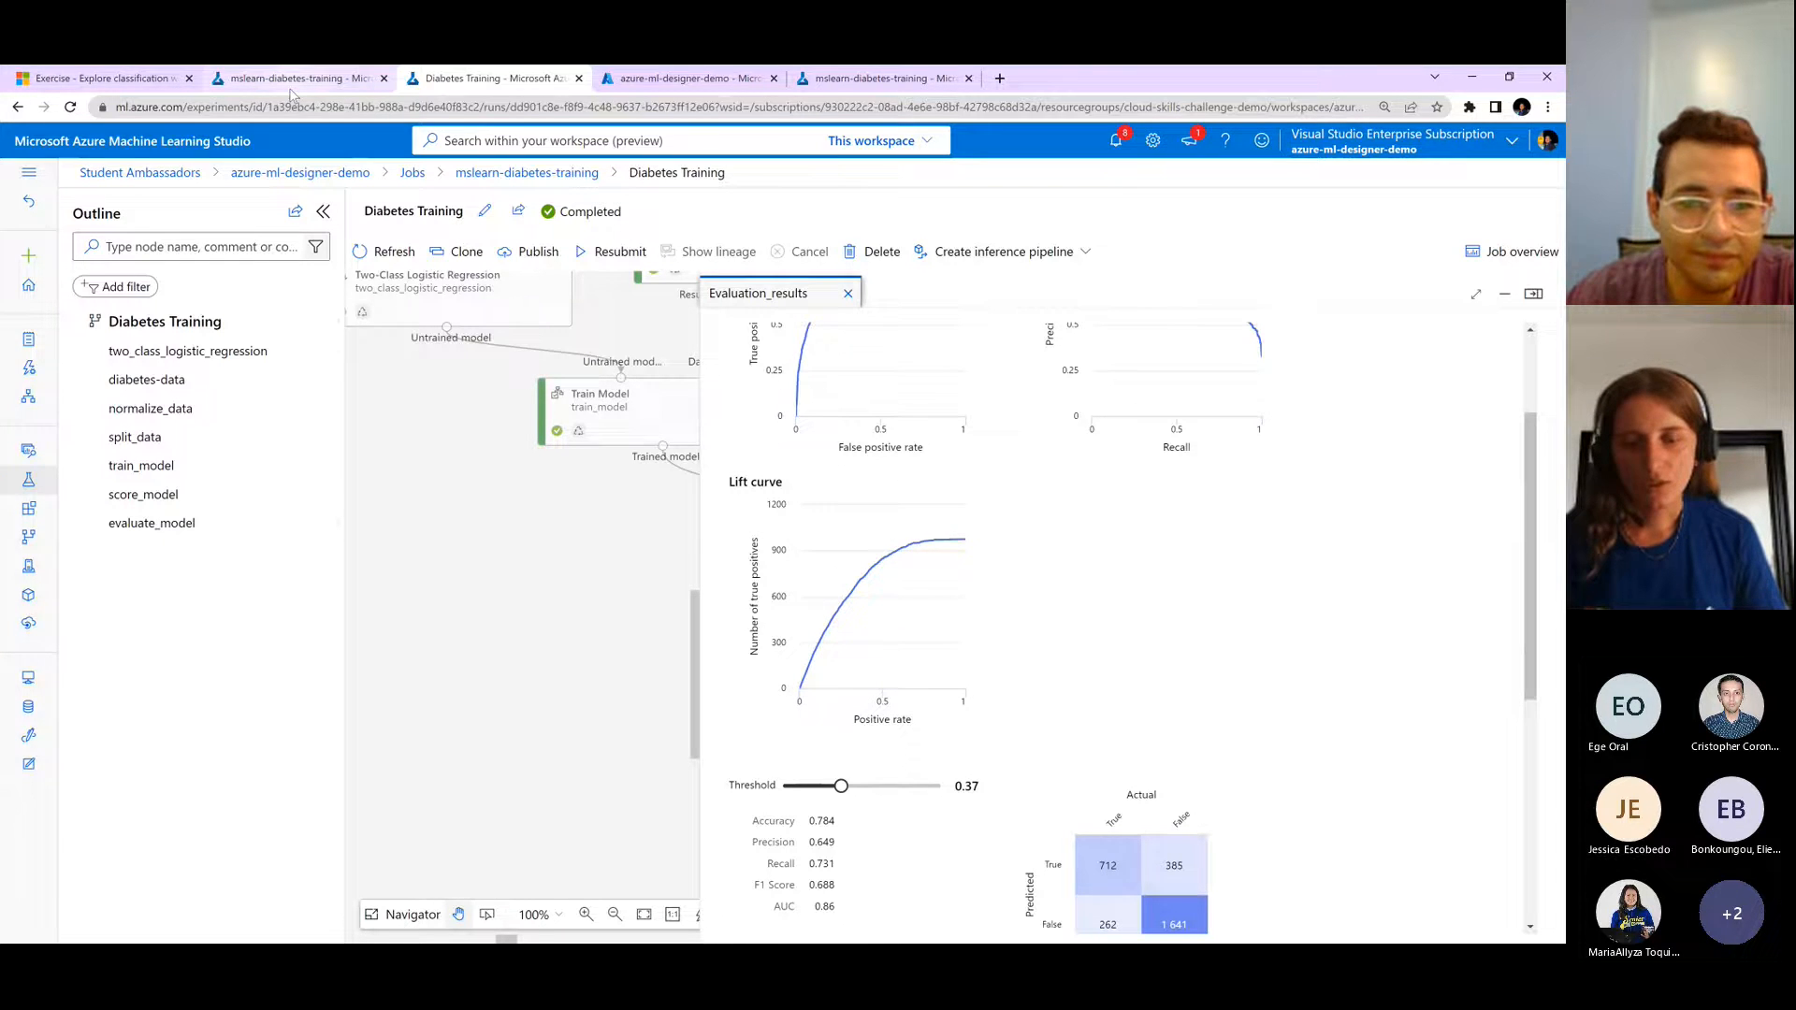
scroll(1127, 554, up, 2)
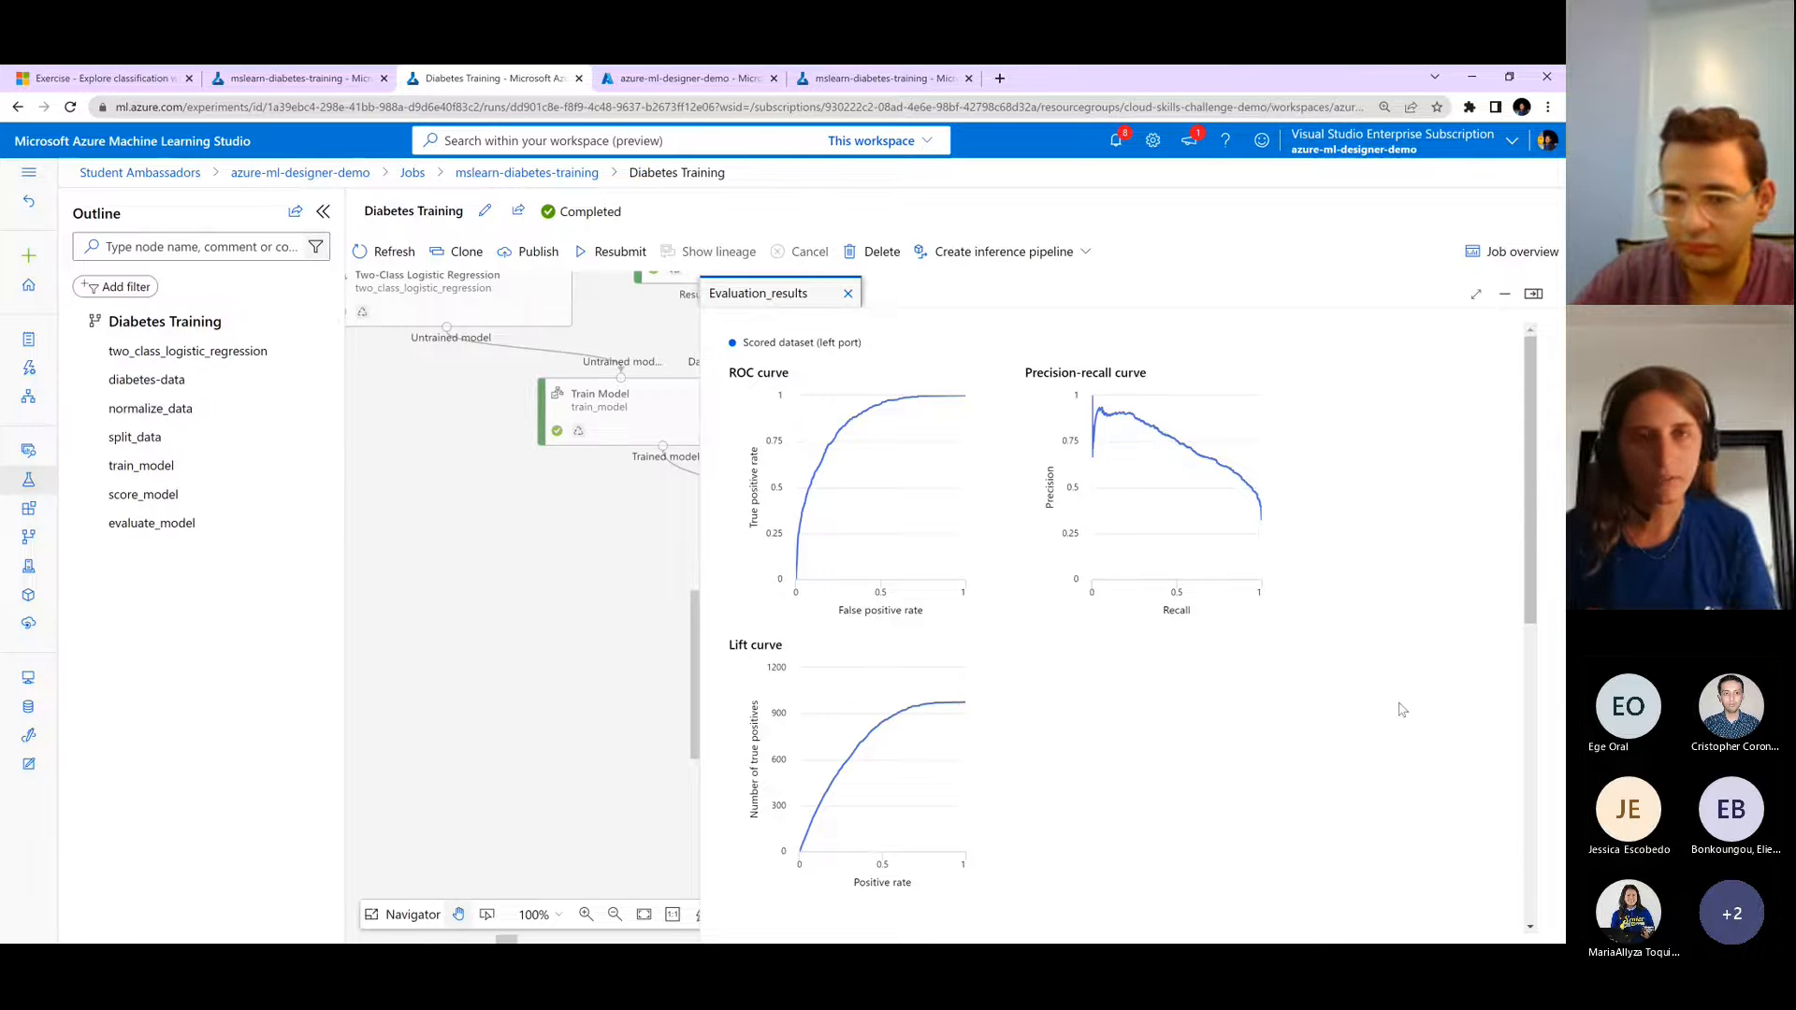
scroll(1398, 710, down, 5)
scroll(1394, 710, down, 2)
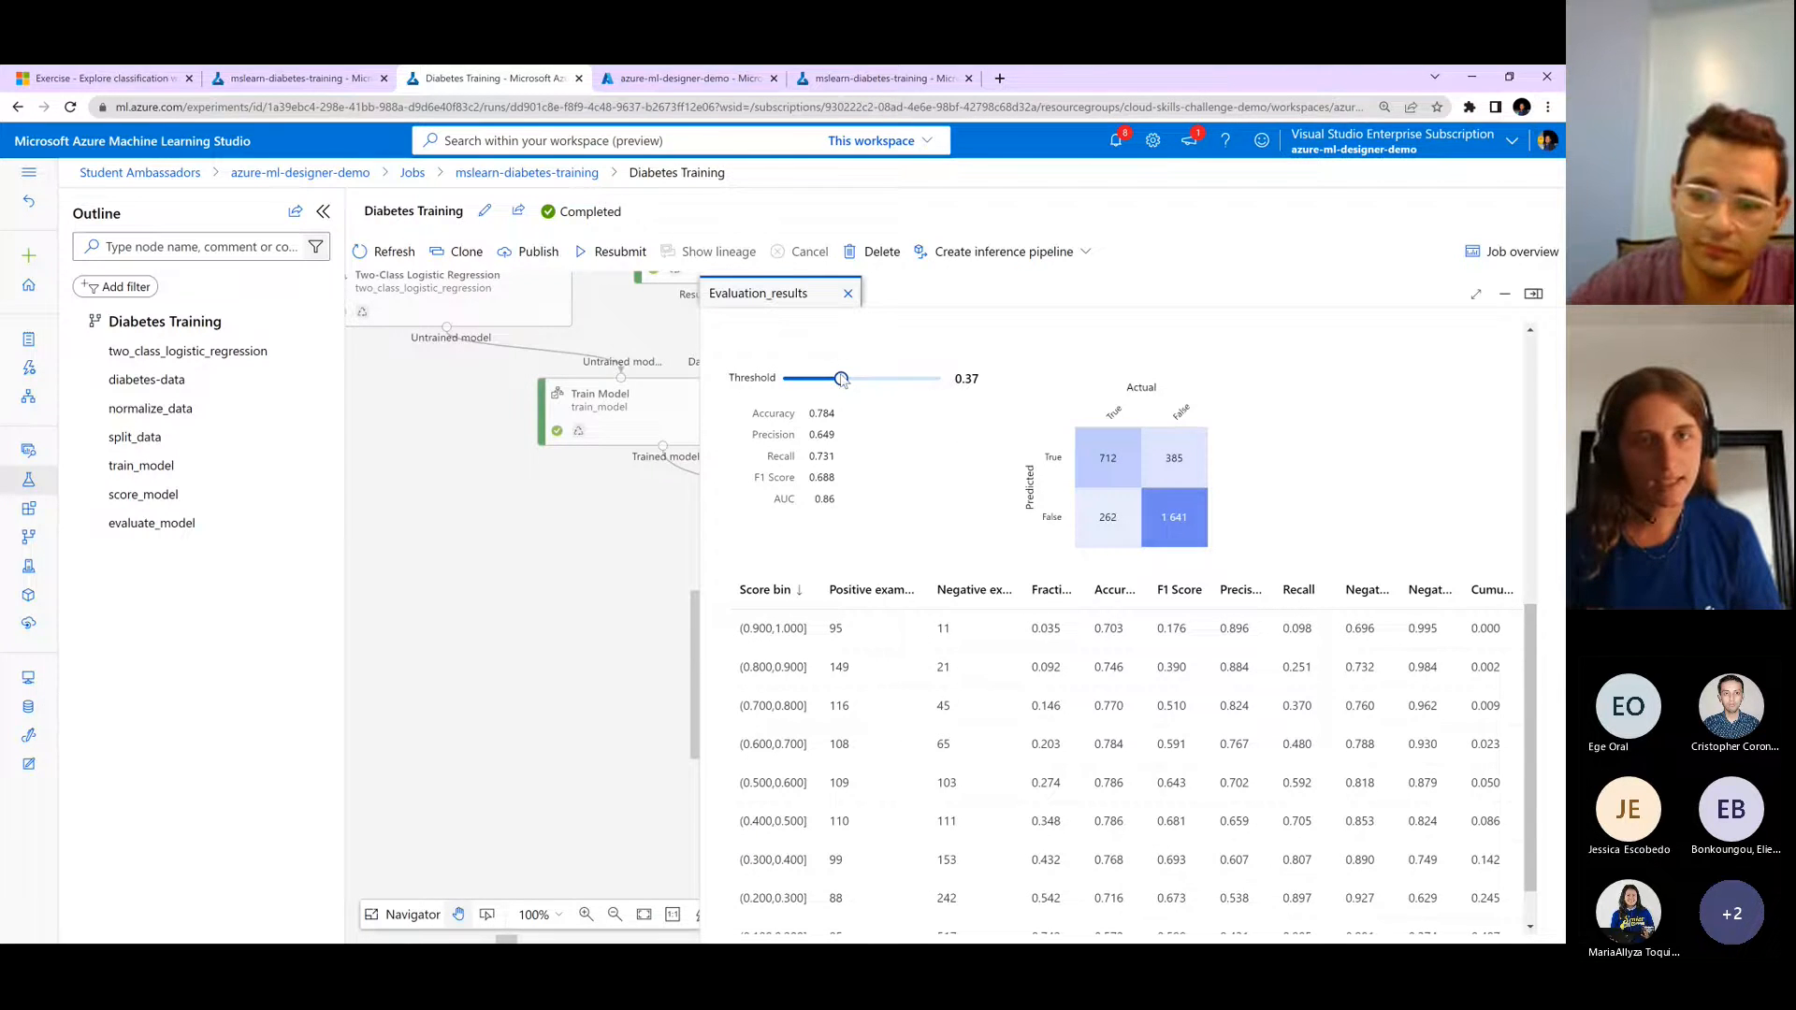
- Compare the evaluation metrics and confusion matrix at a threshold of 1 and back at 0.5
drag(842, 379, 941, 378)
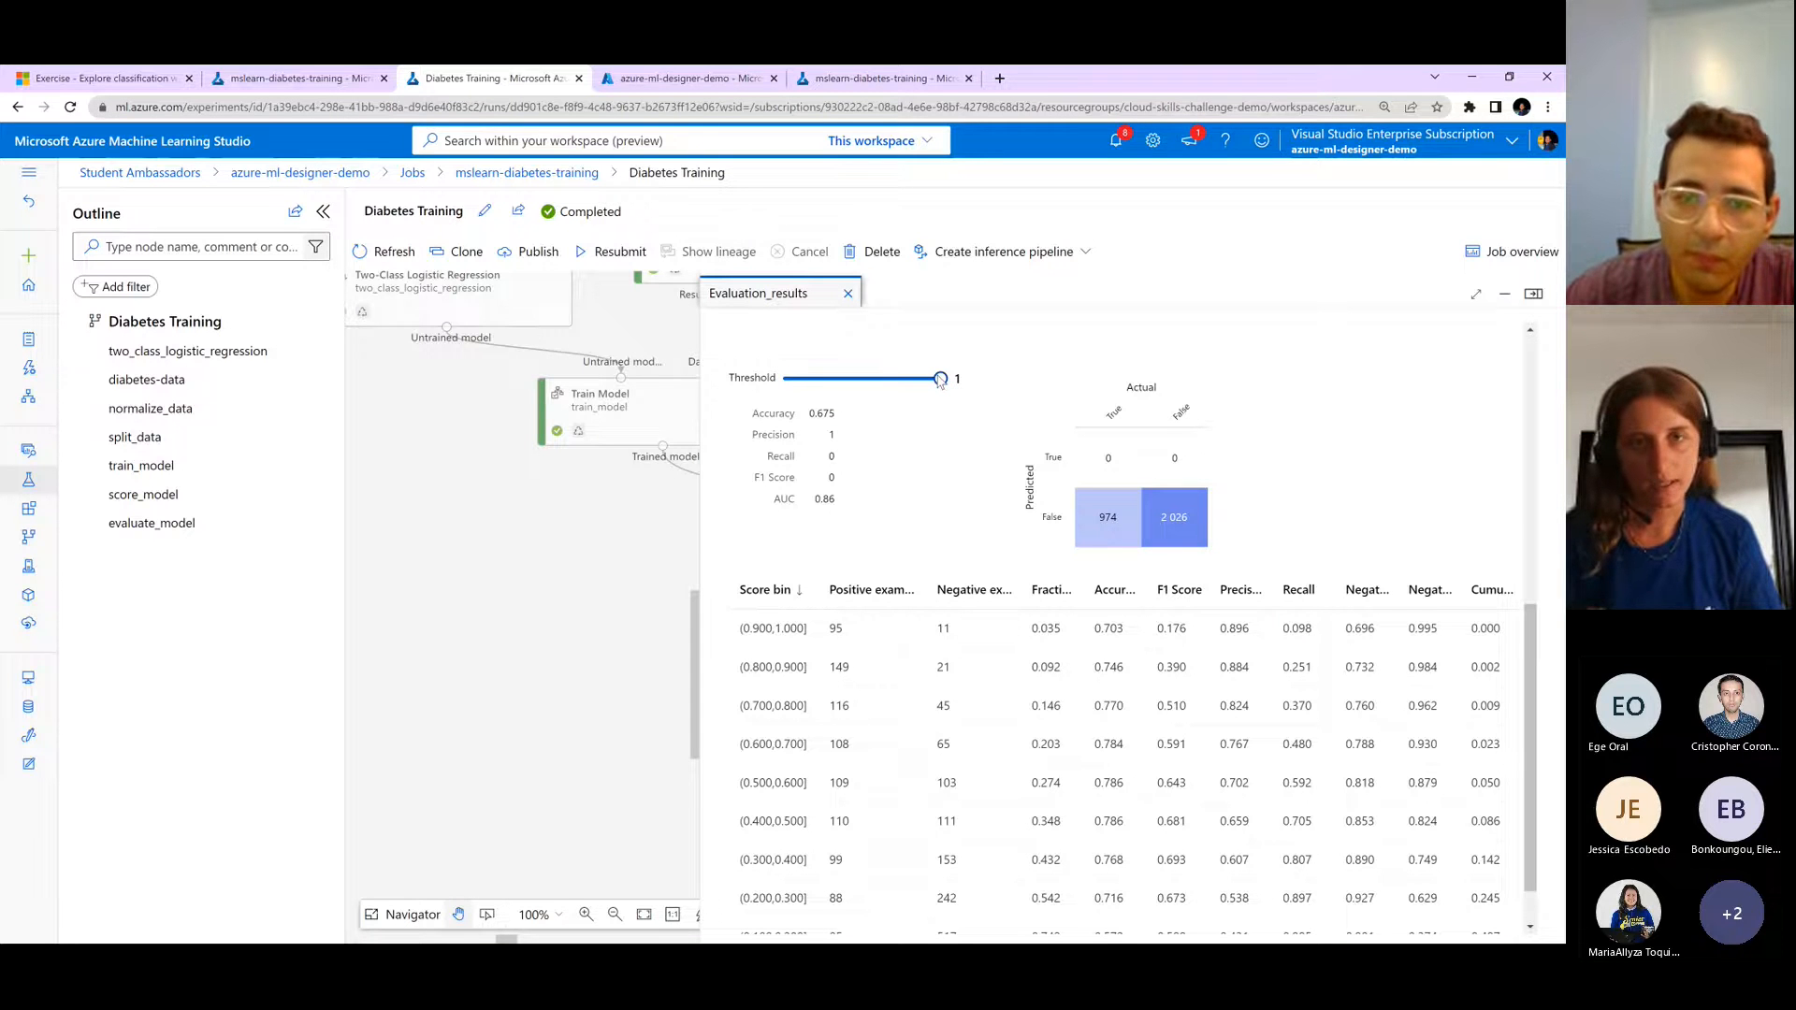
drag(940, 378, 865, 399)
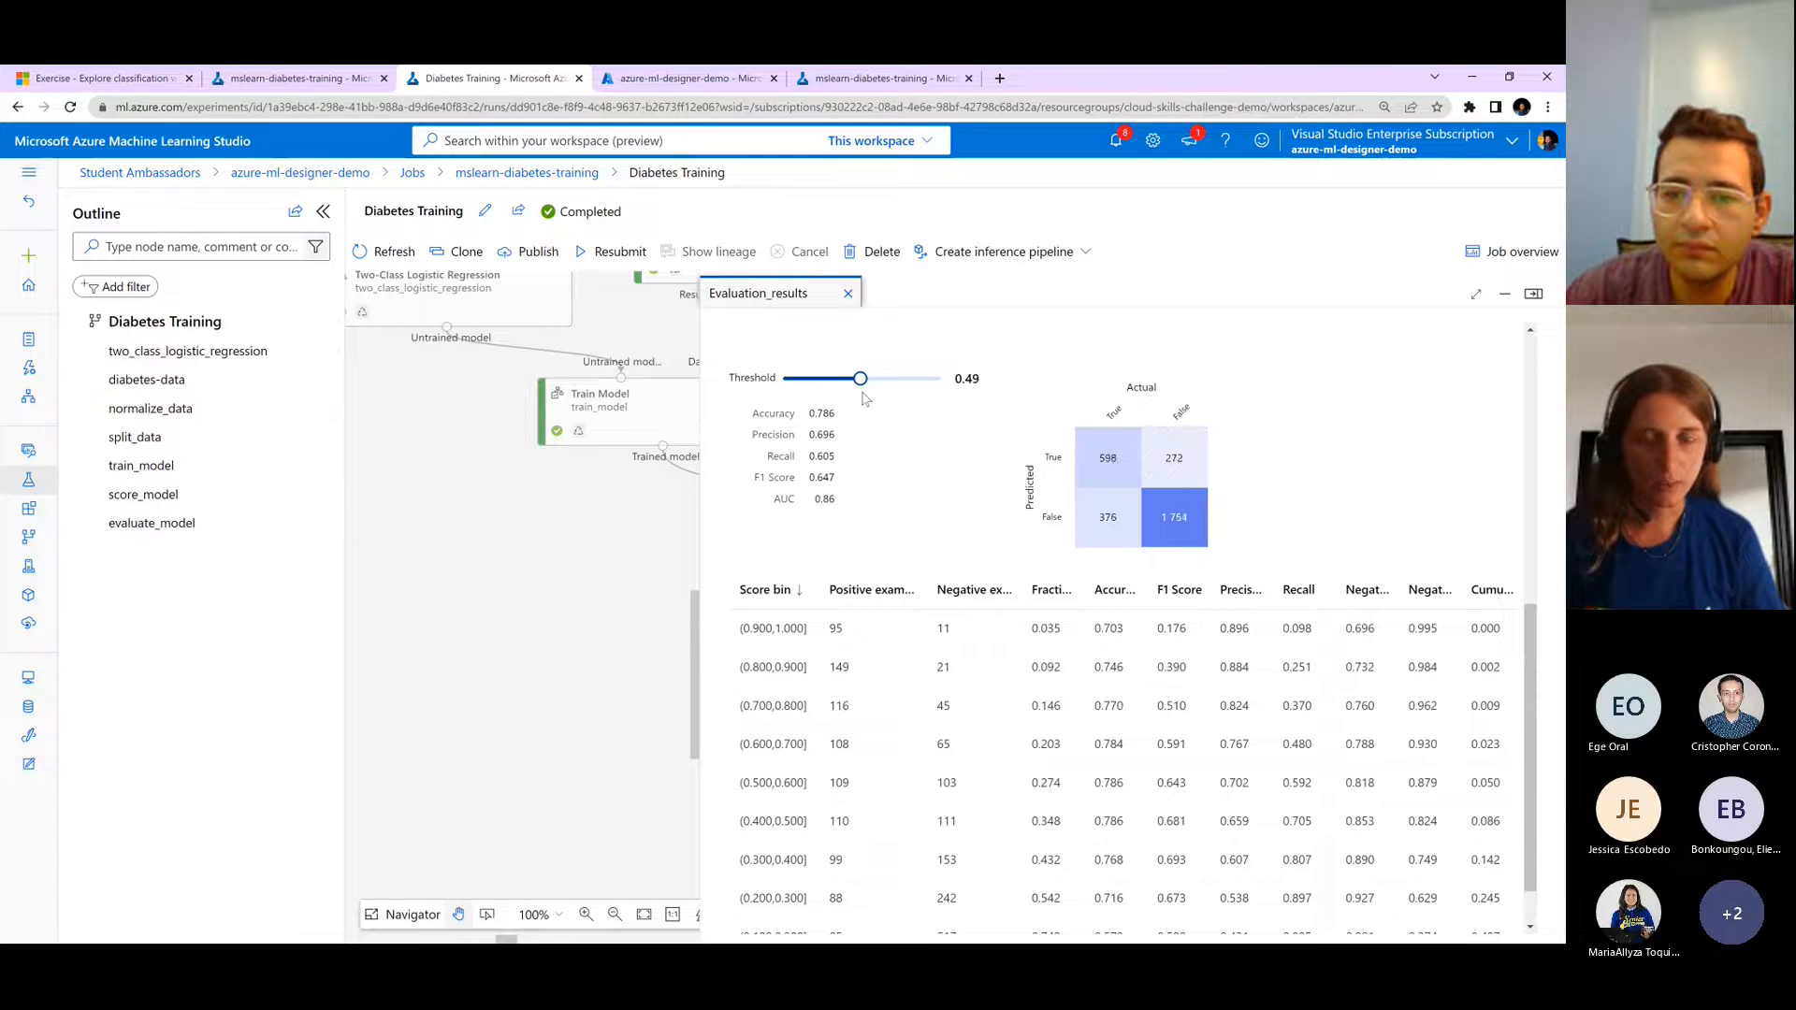
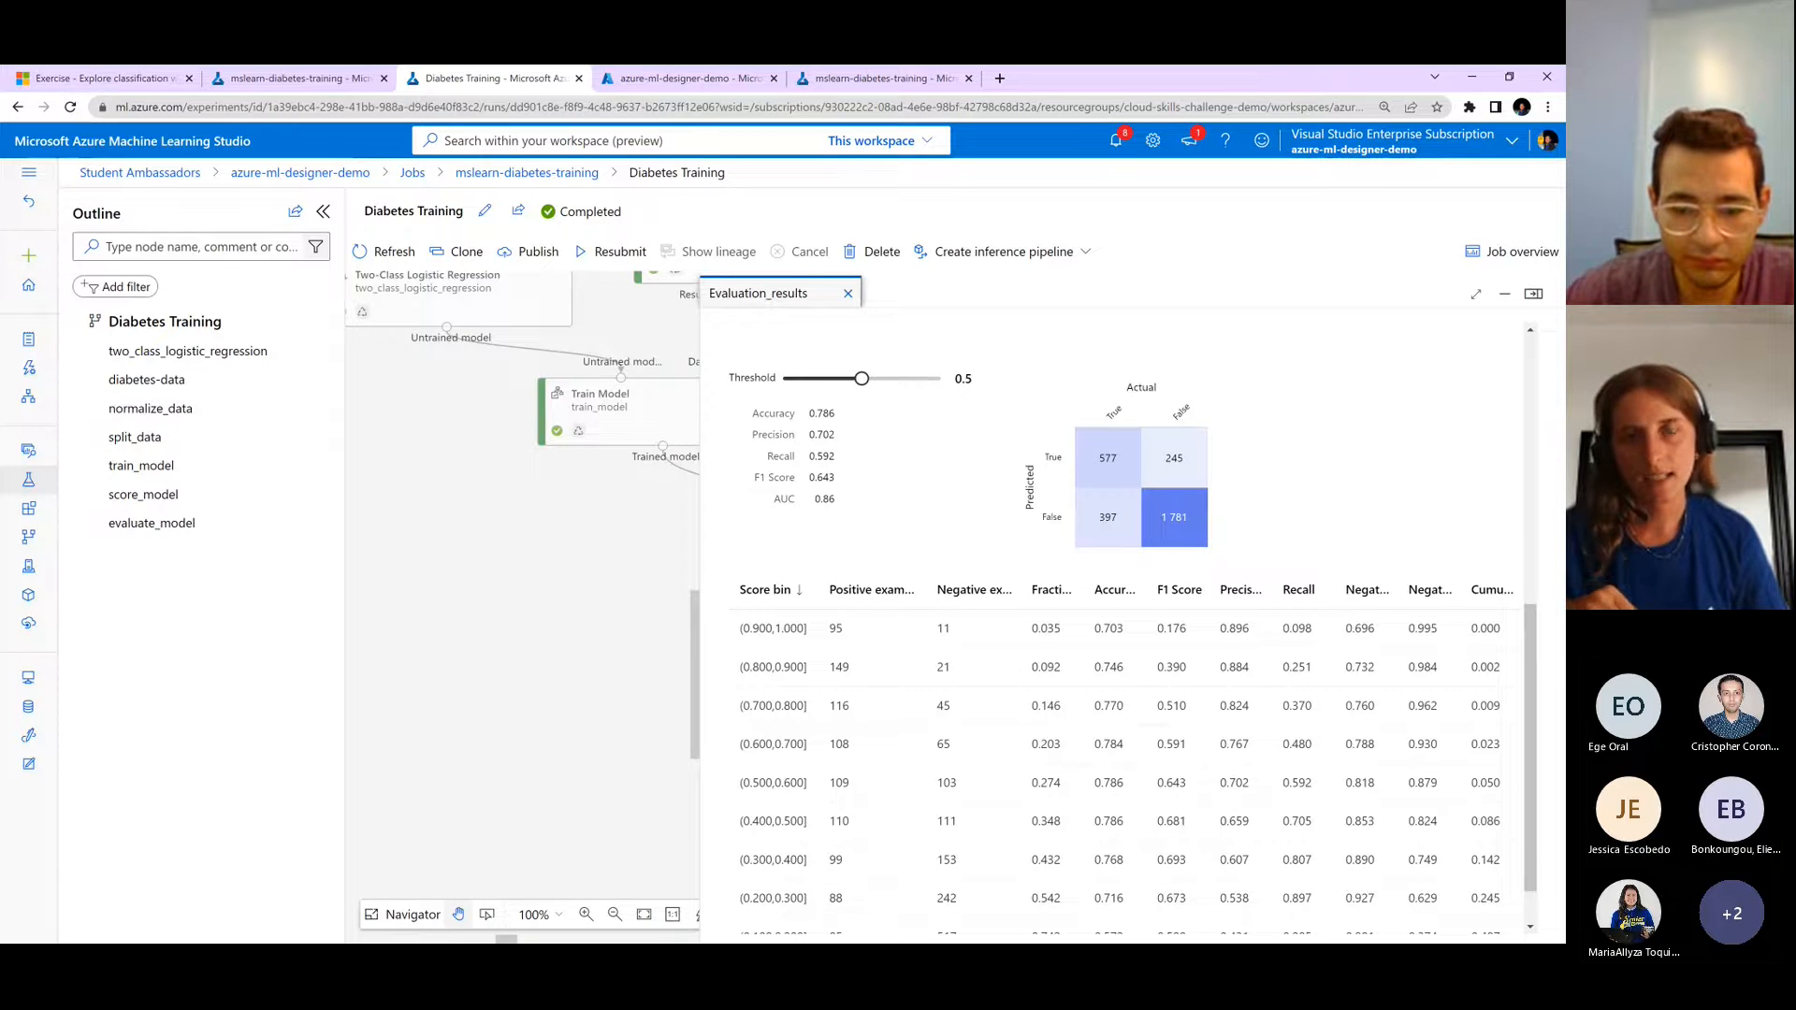
mouse_move(948, 928)
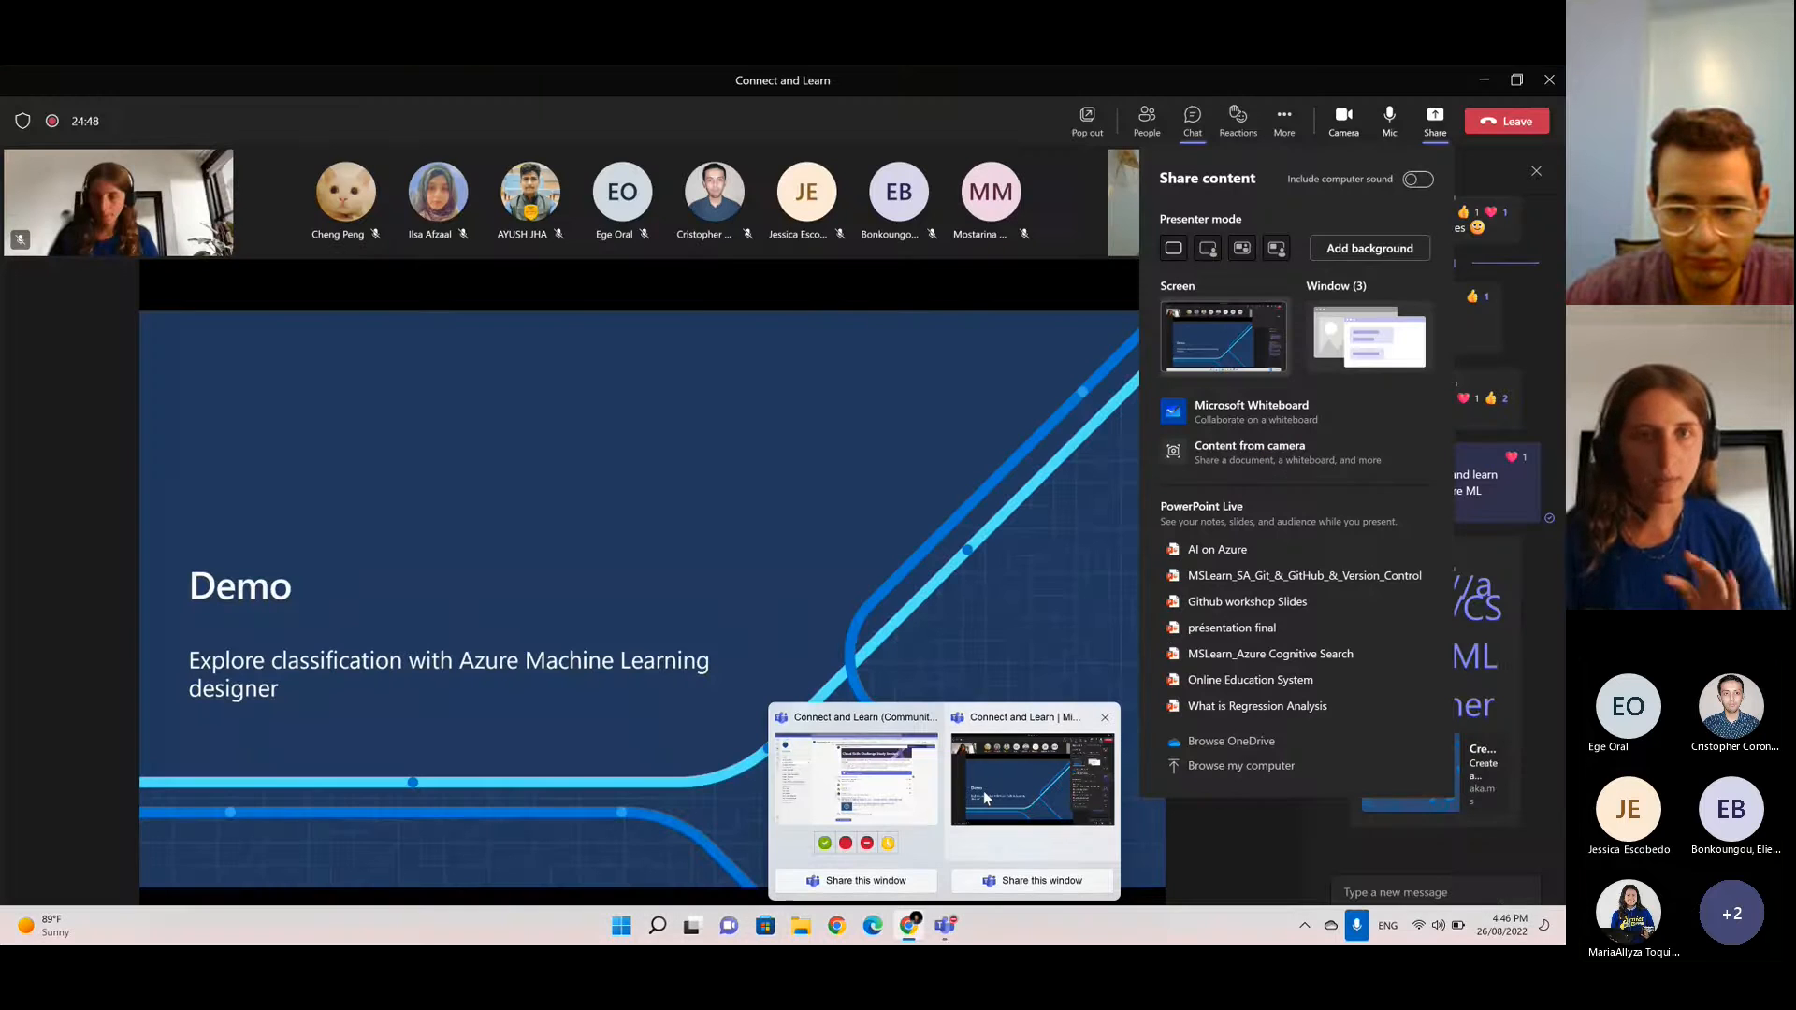
click(984, 791)
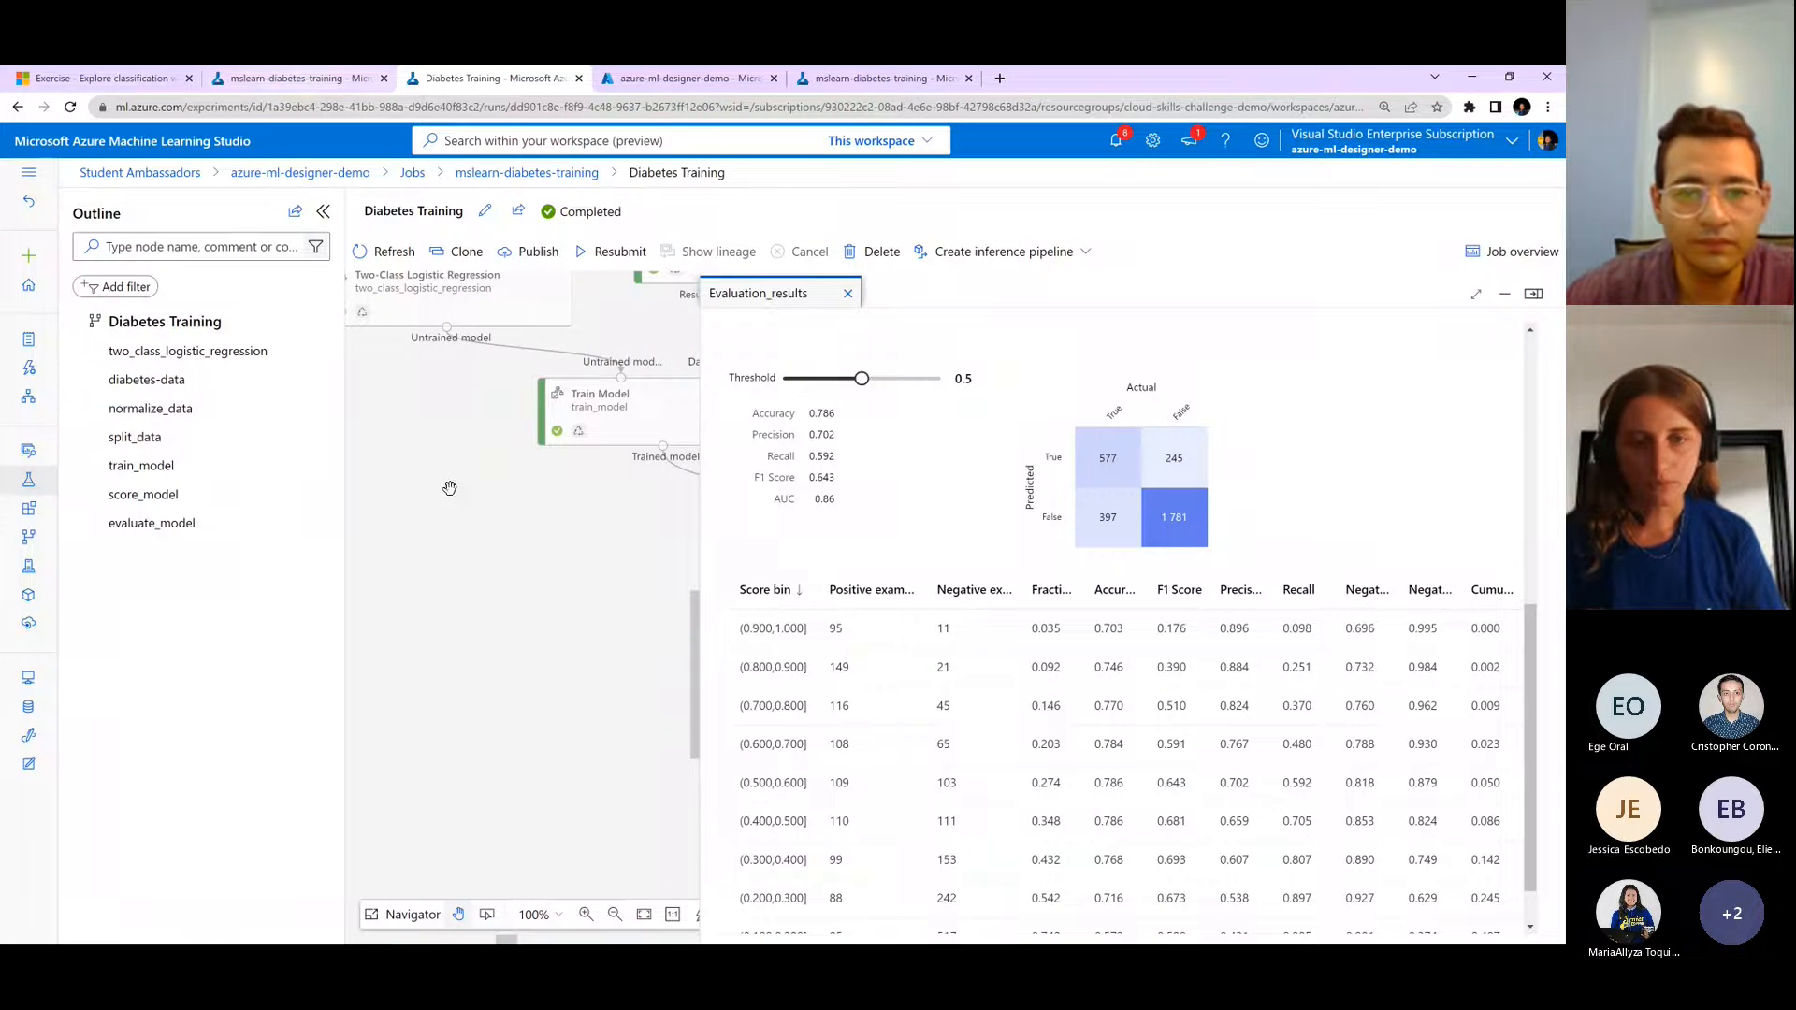
- Check the mslearn-diabetes-training jobs list, select its most recent Diabetes Training job and return to the open job
click(231, 70)
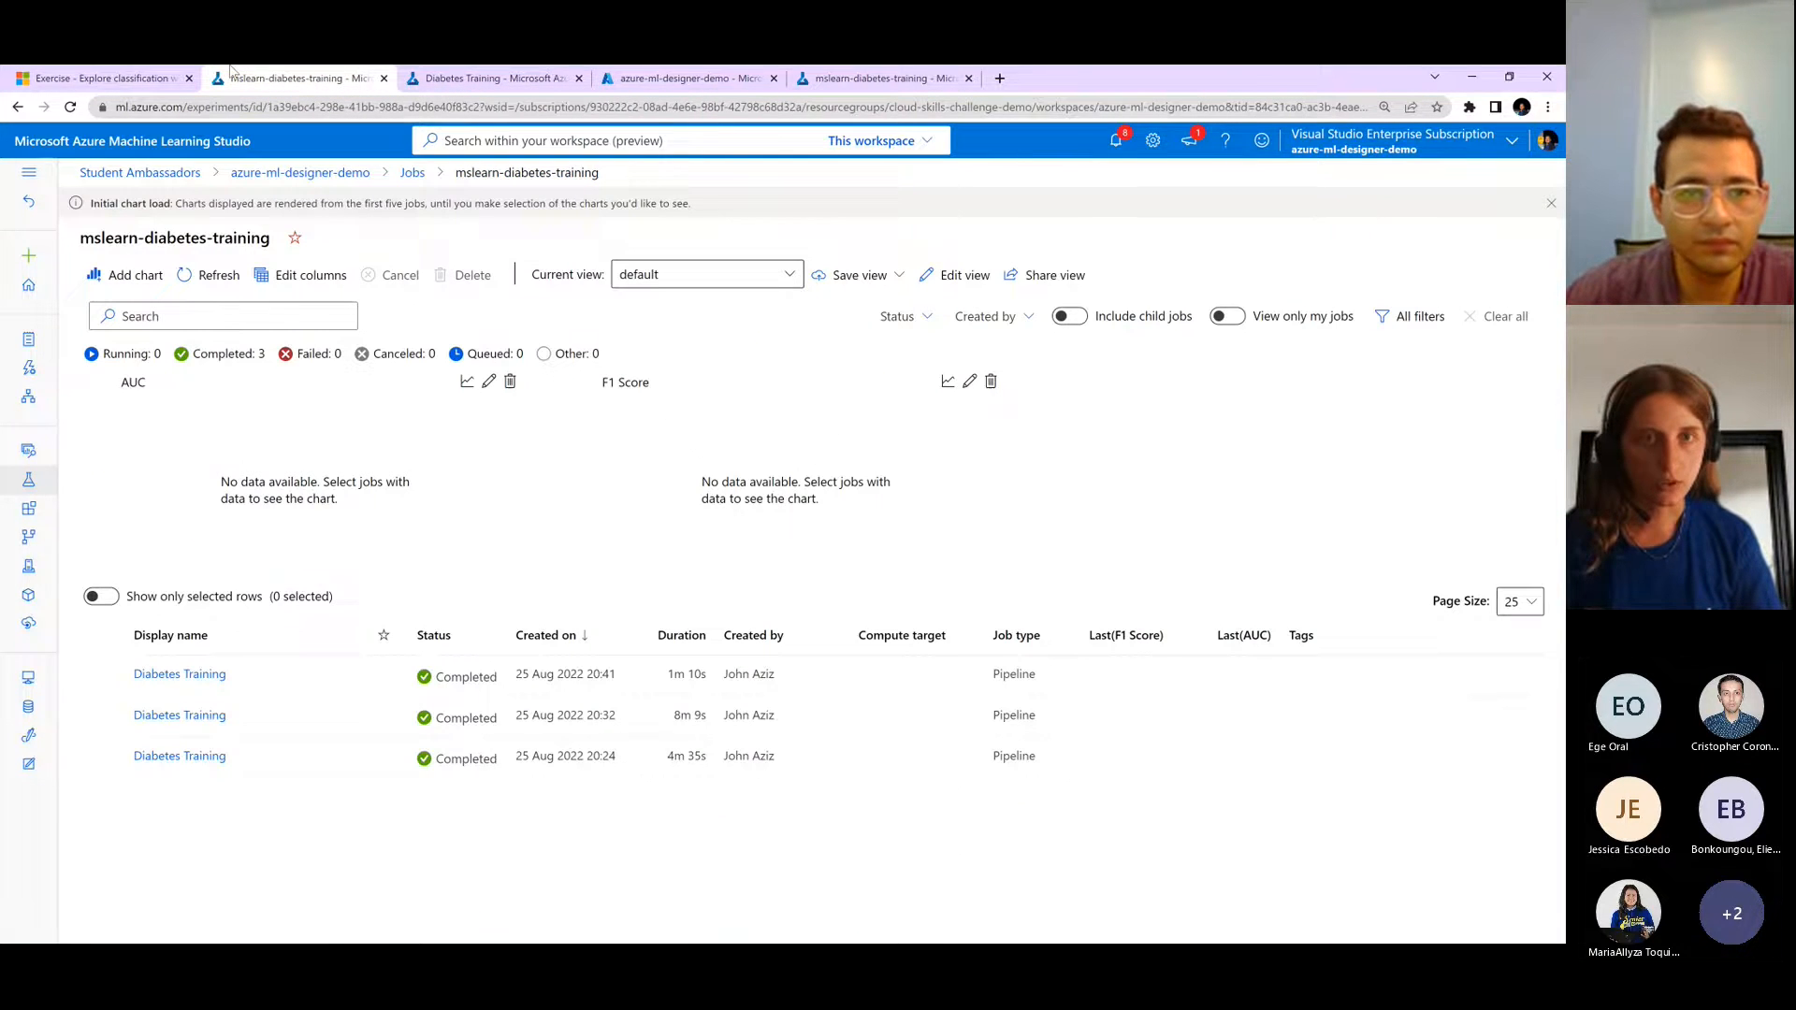
click(440, 77)
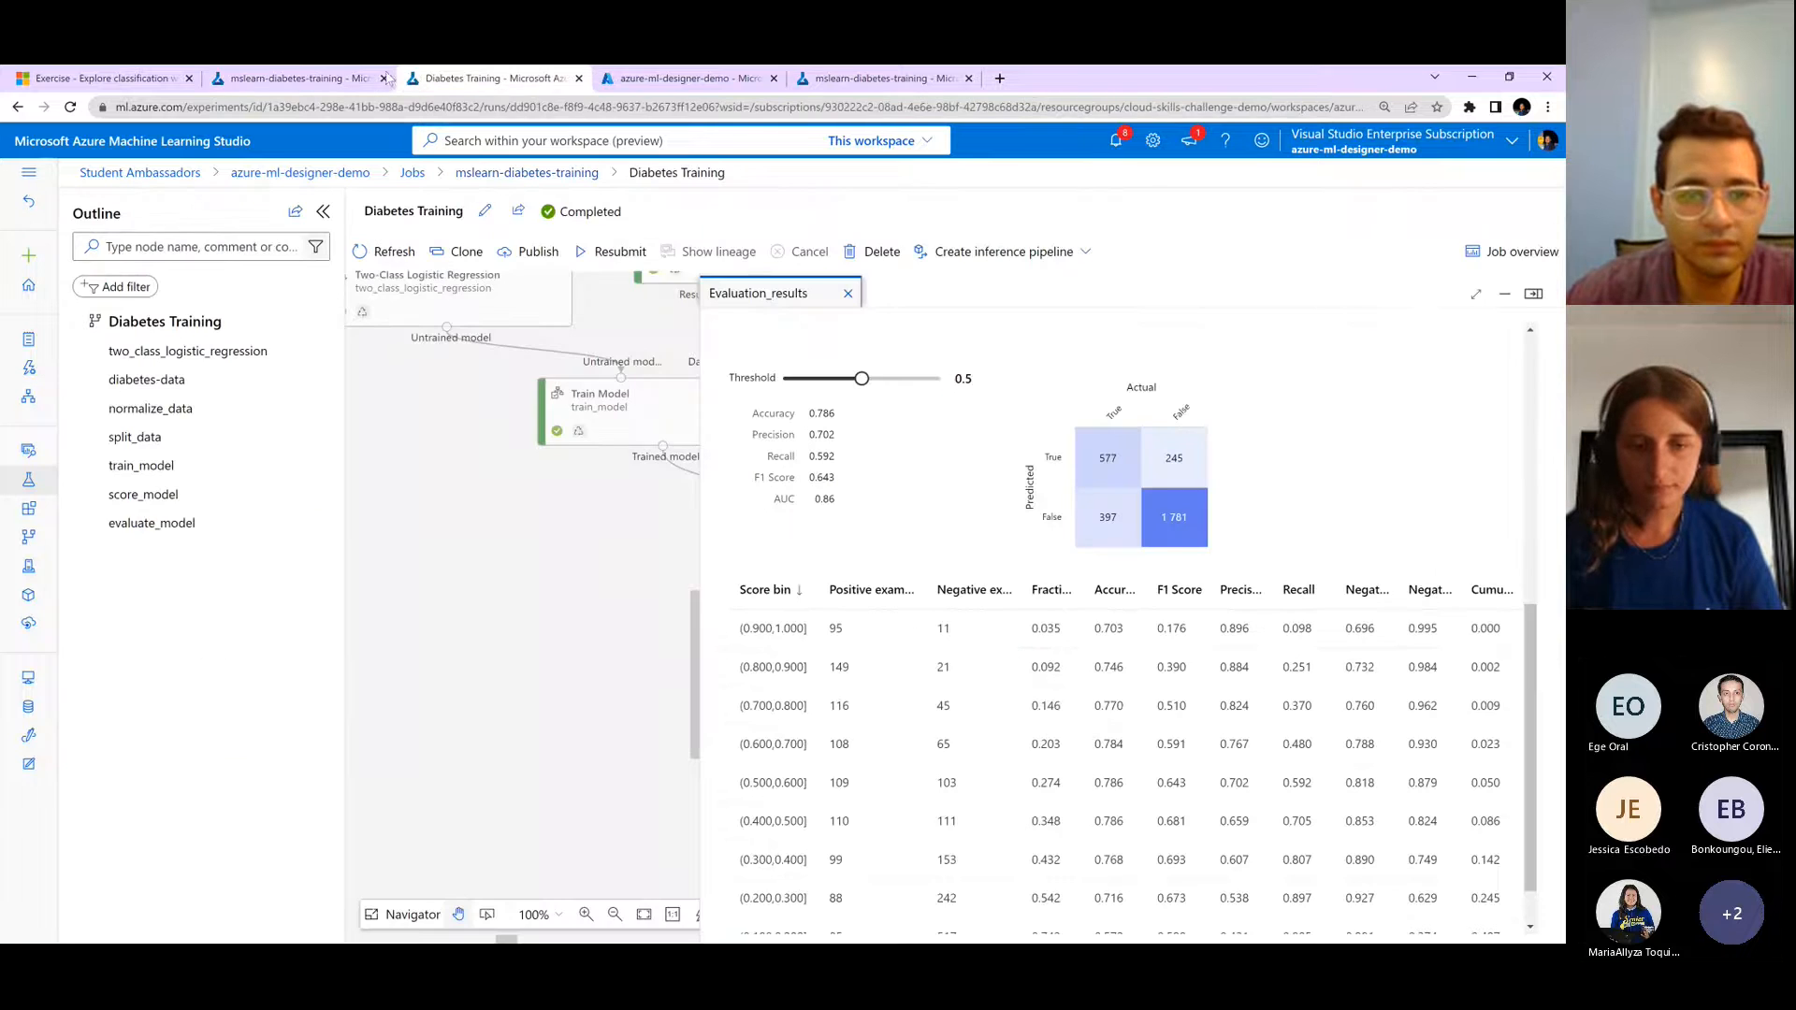
click(290, 75)
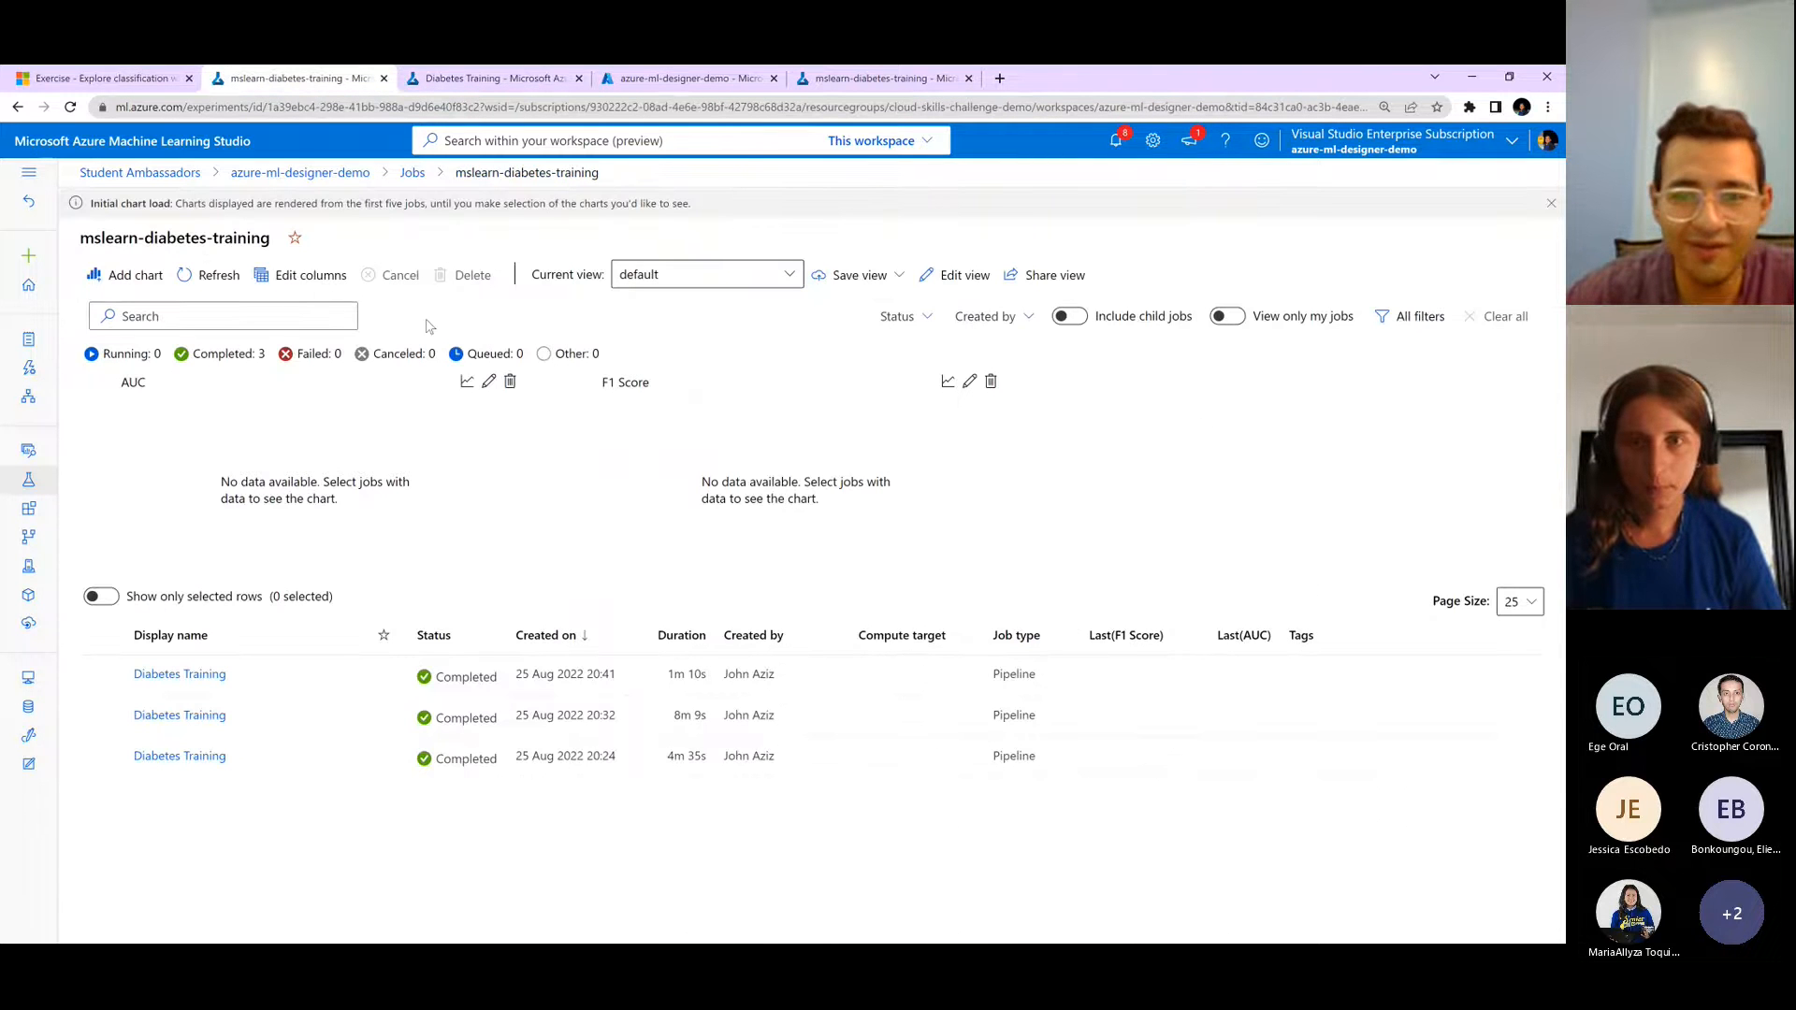
click(101, 675)
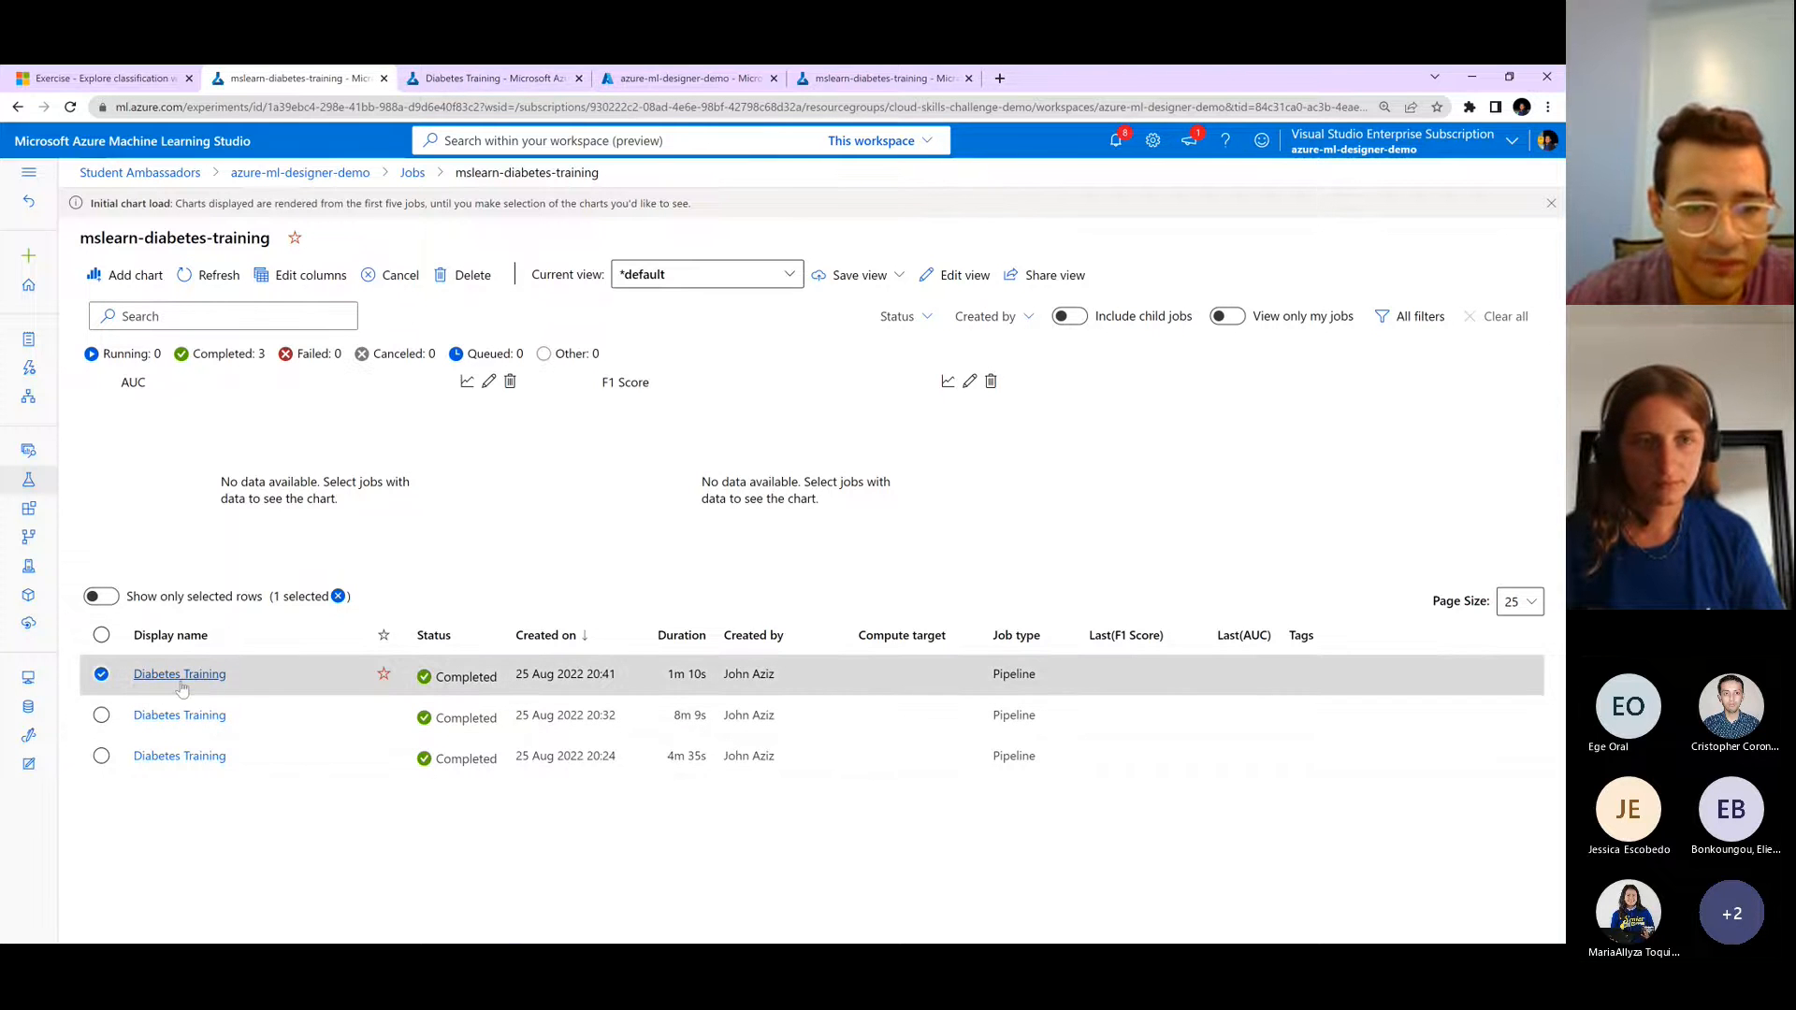
click(442, 73)
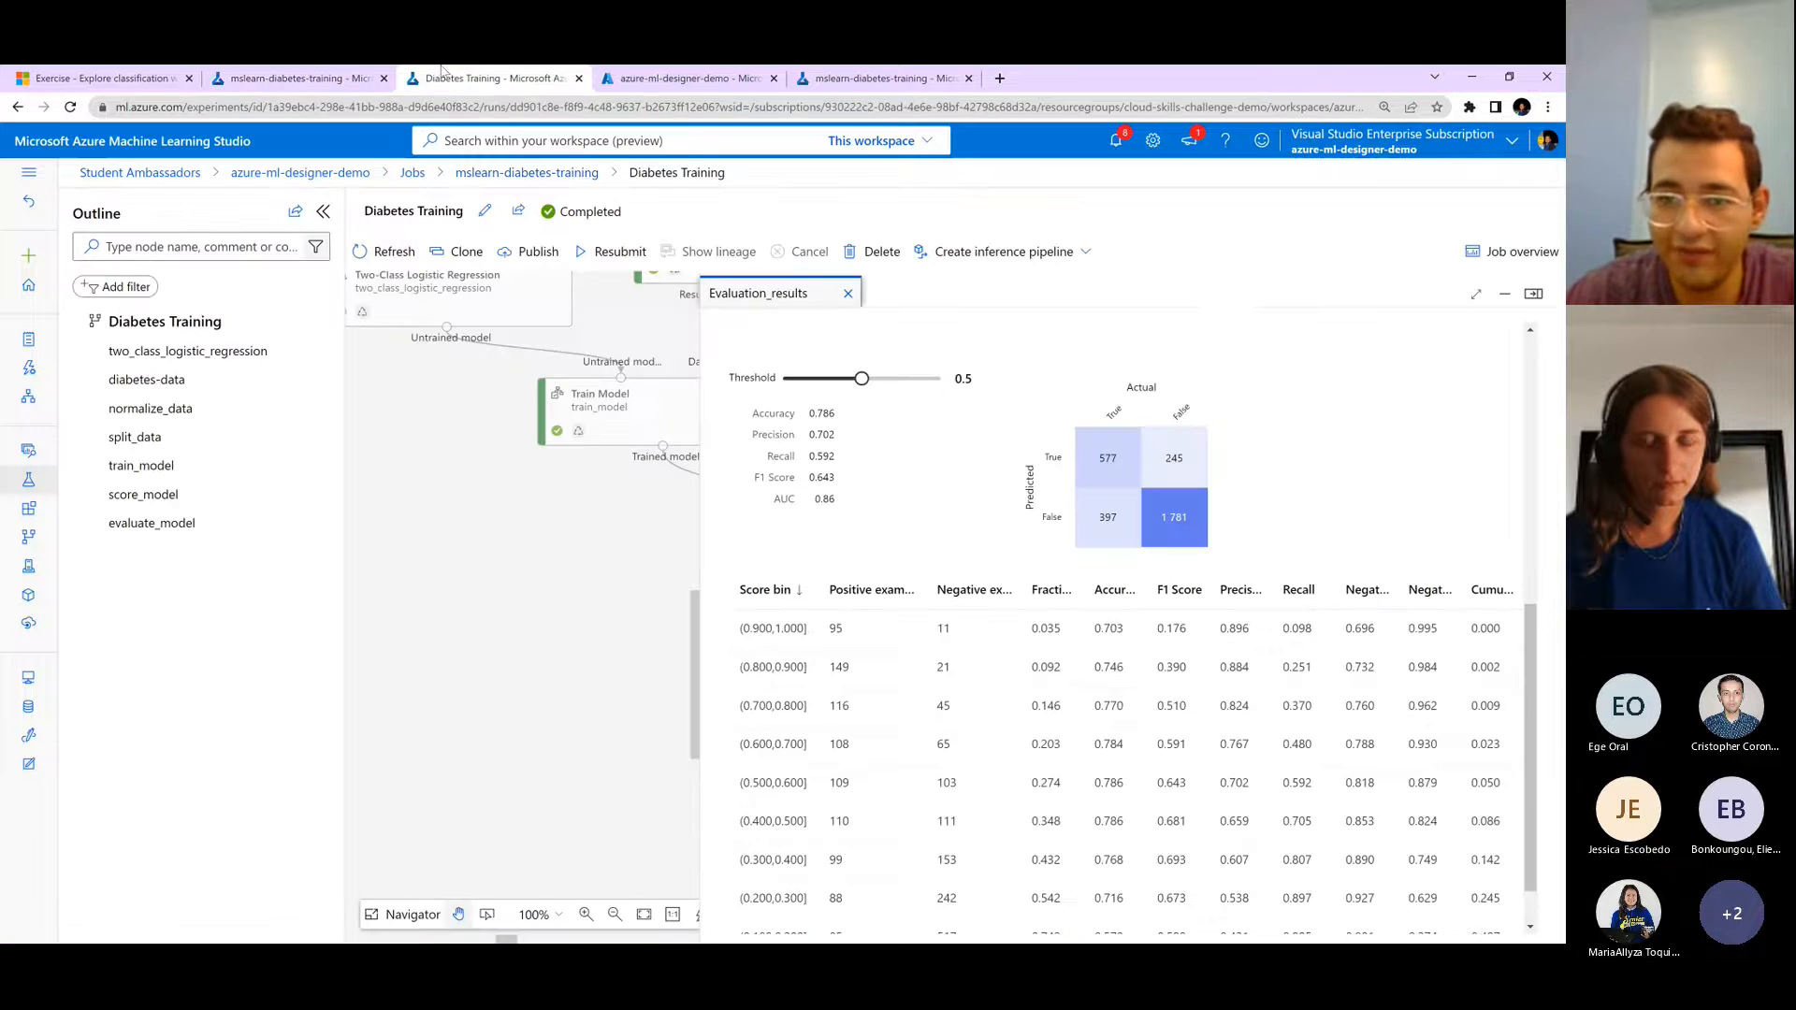
- Collapse the evaluation results and create a real-time inference pipeline from the completed Diabetes Training job
click(1534, 294)
drag(1175, 473, 1150, 502)
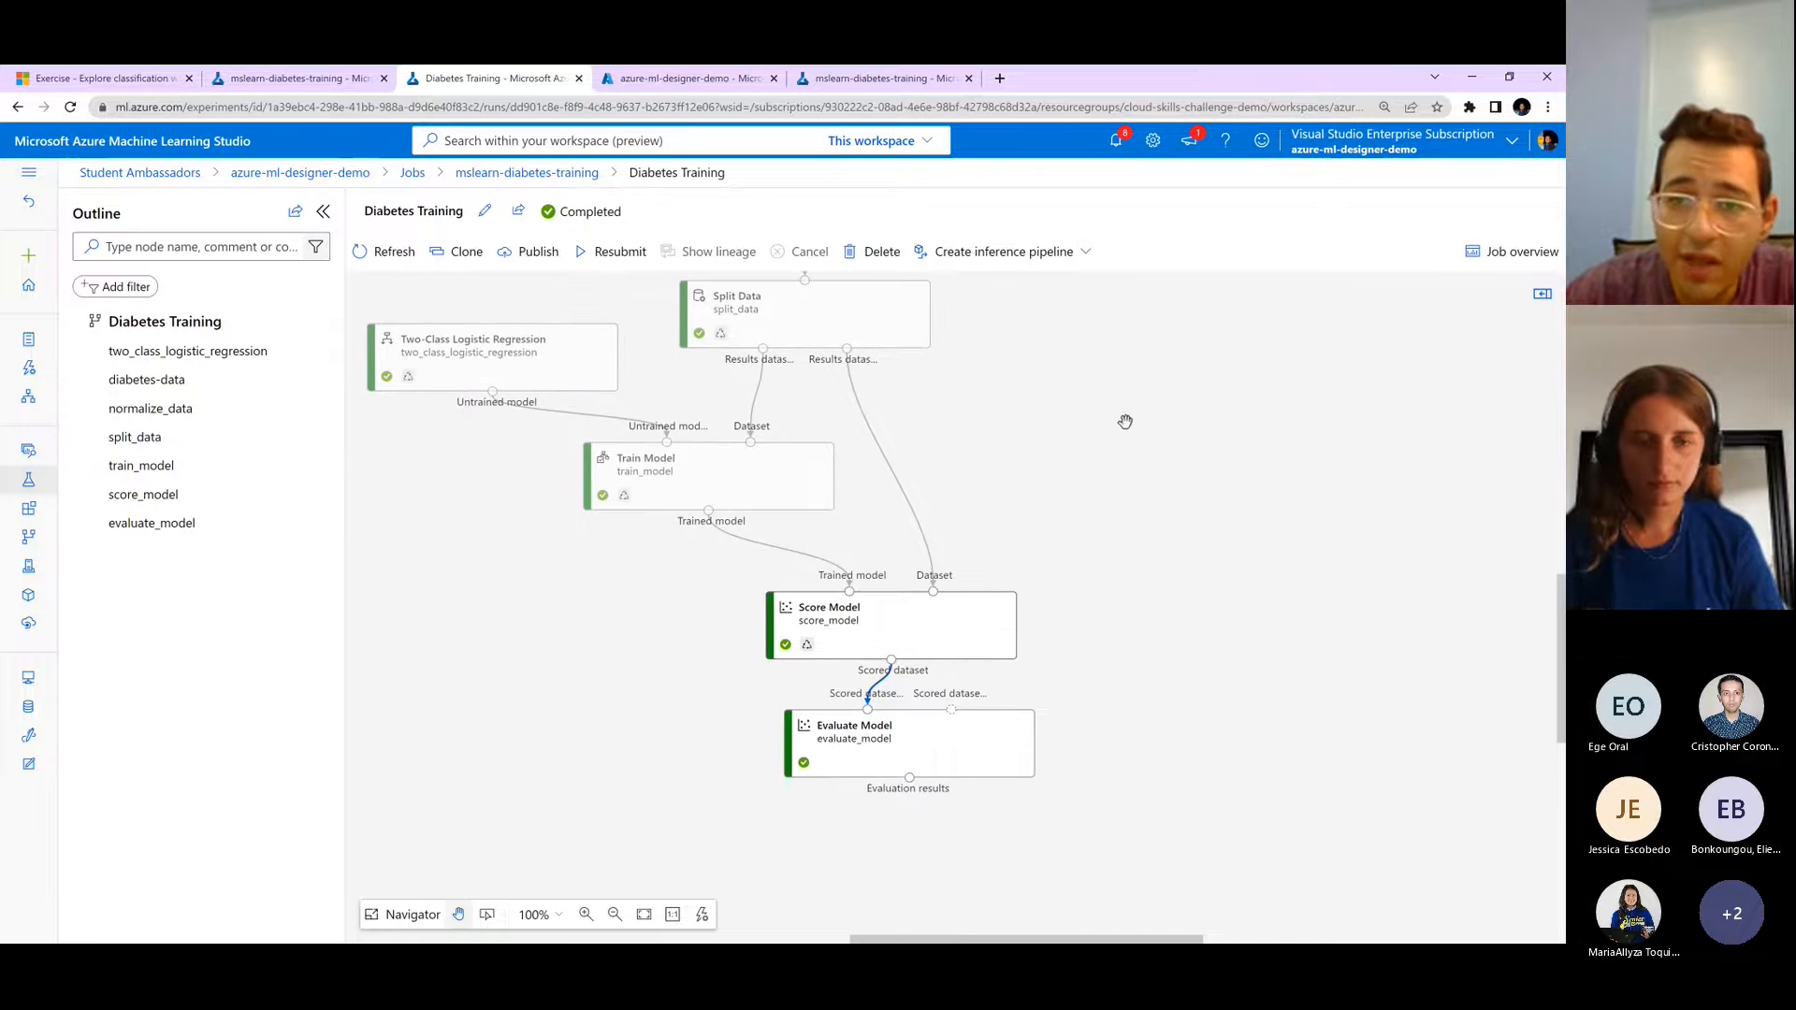
click(1066, 261)
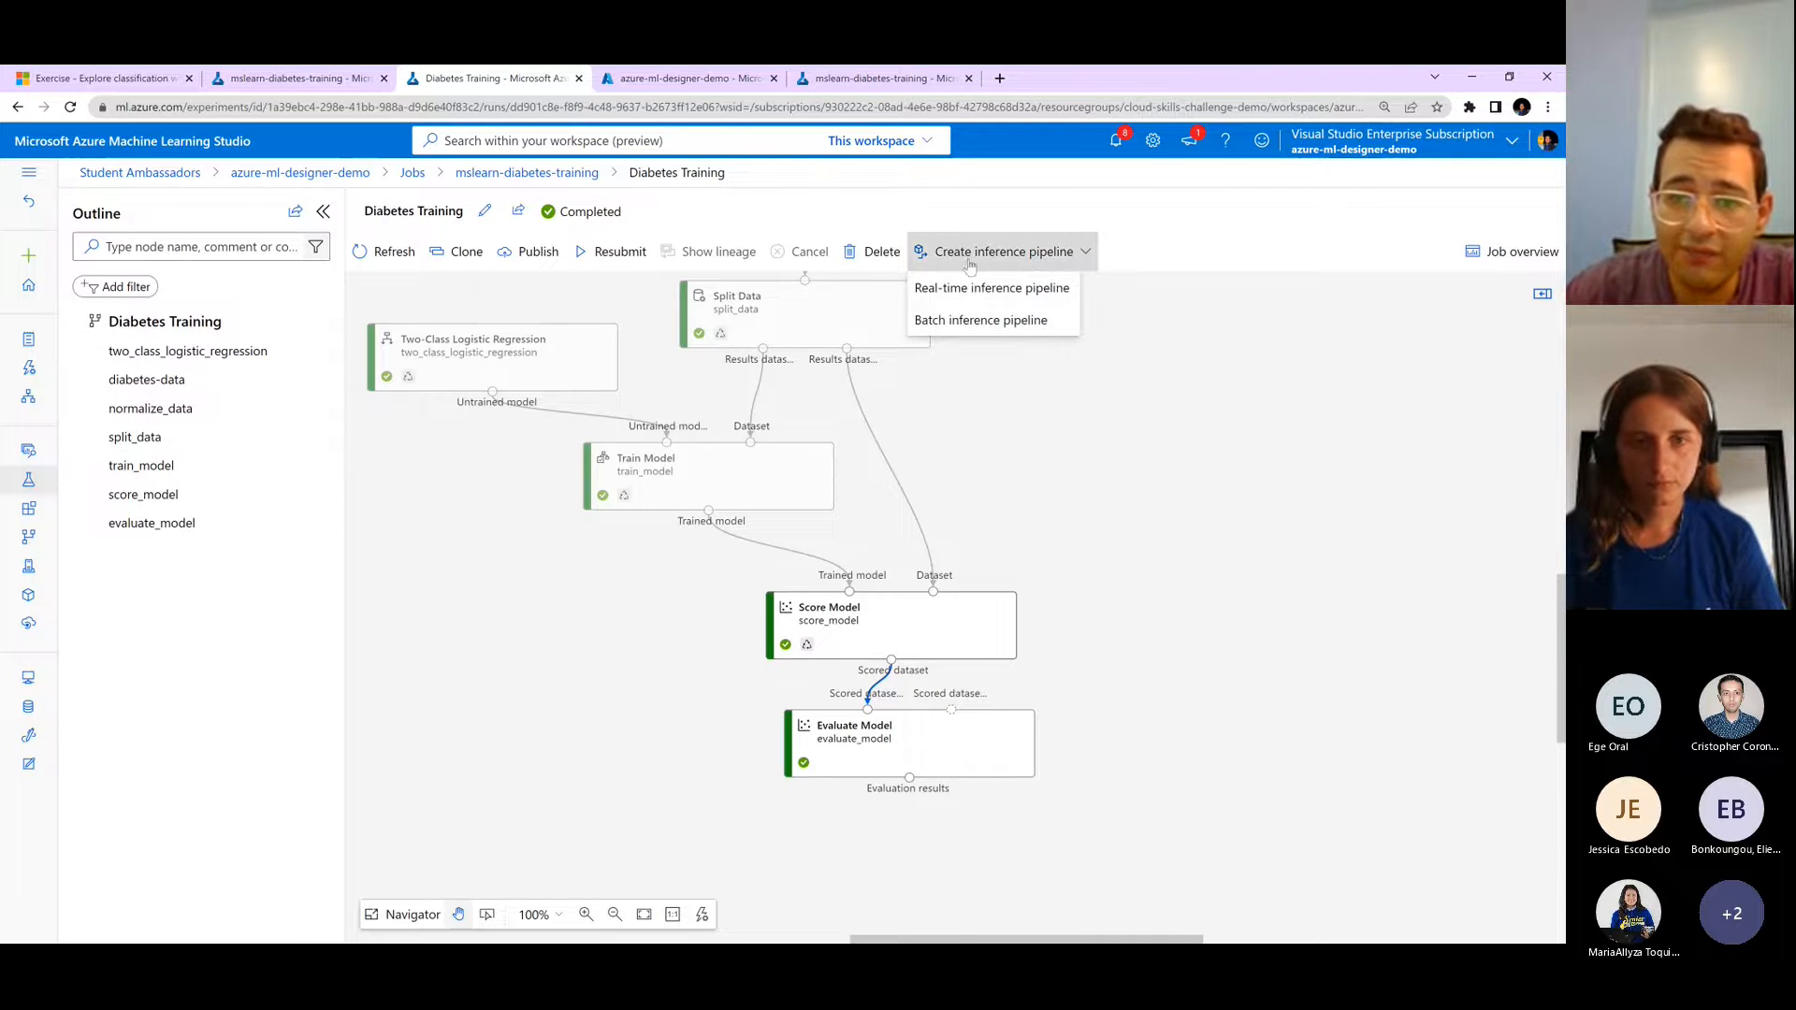
click(1023, 288)
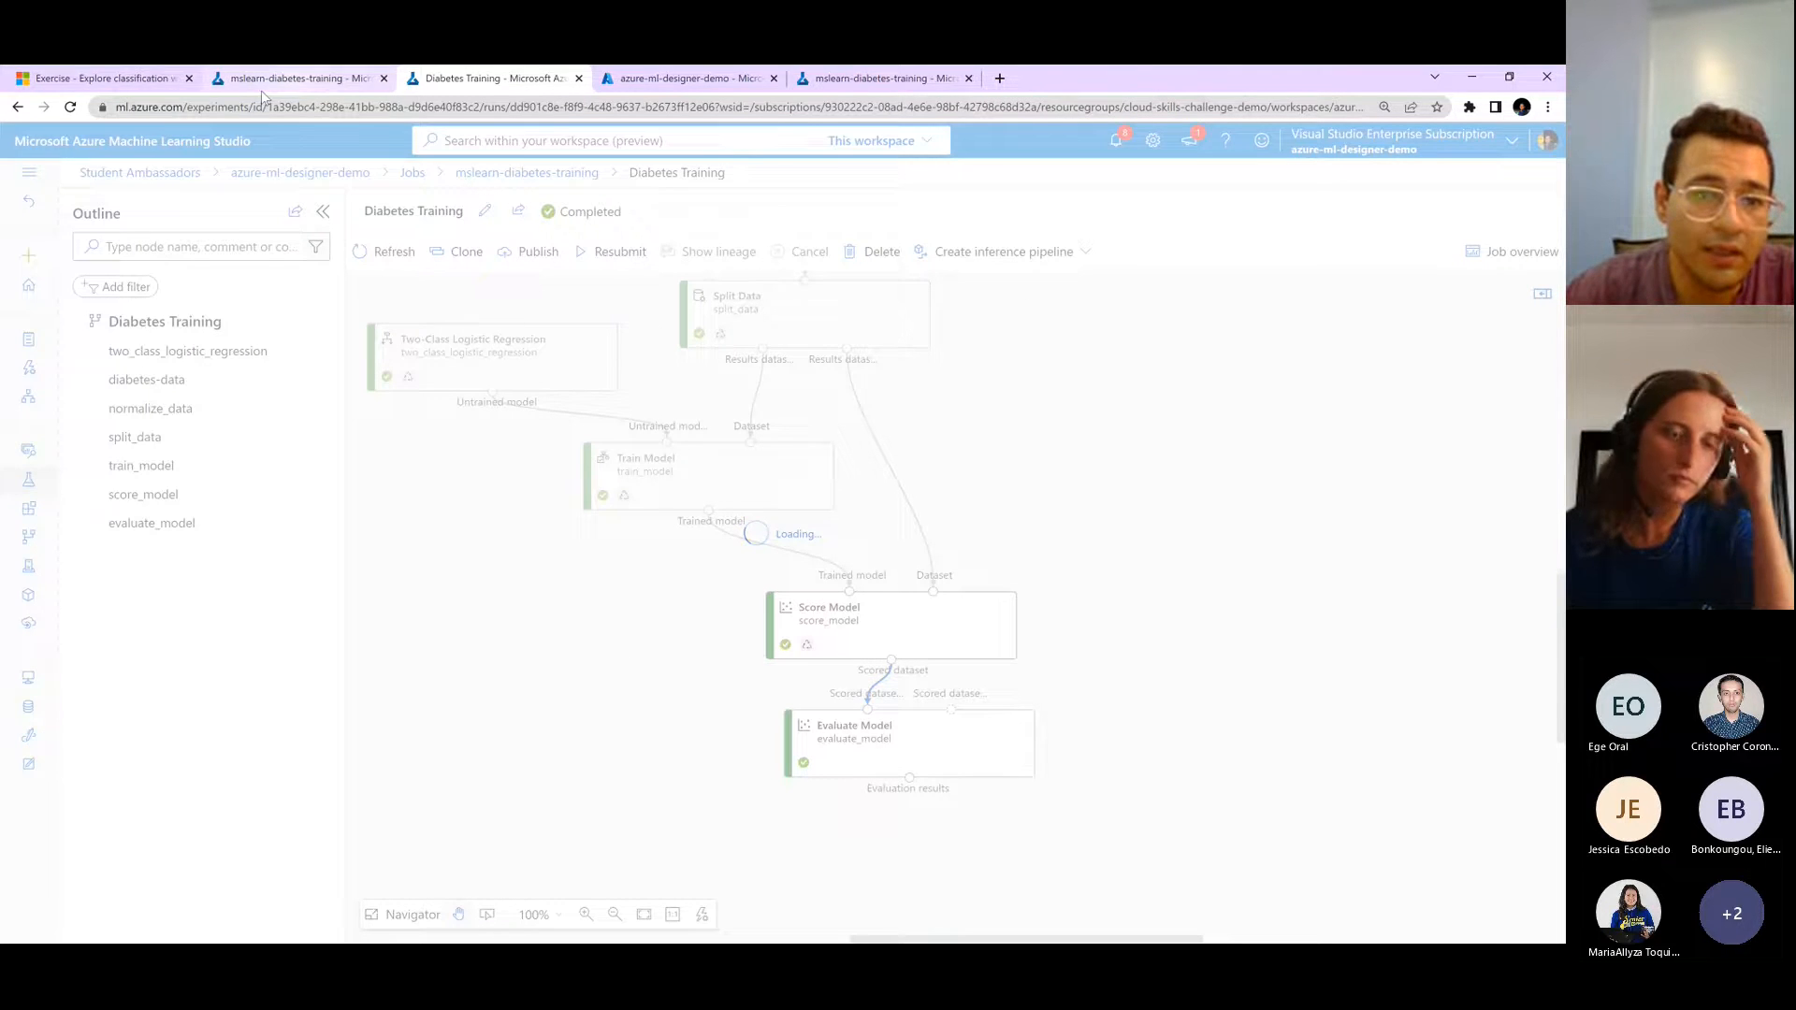
- Check the new pipeline's expected name in the exercise and move Web Service Output further below Score Model on the canvas
click(21, 74)
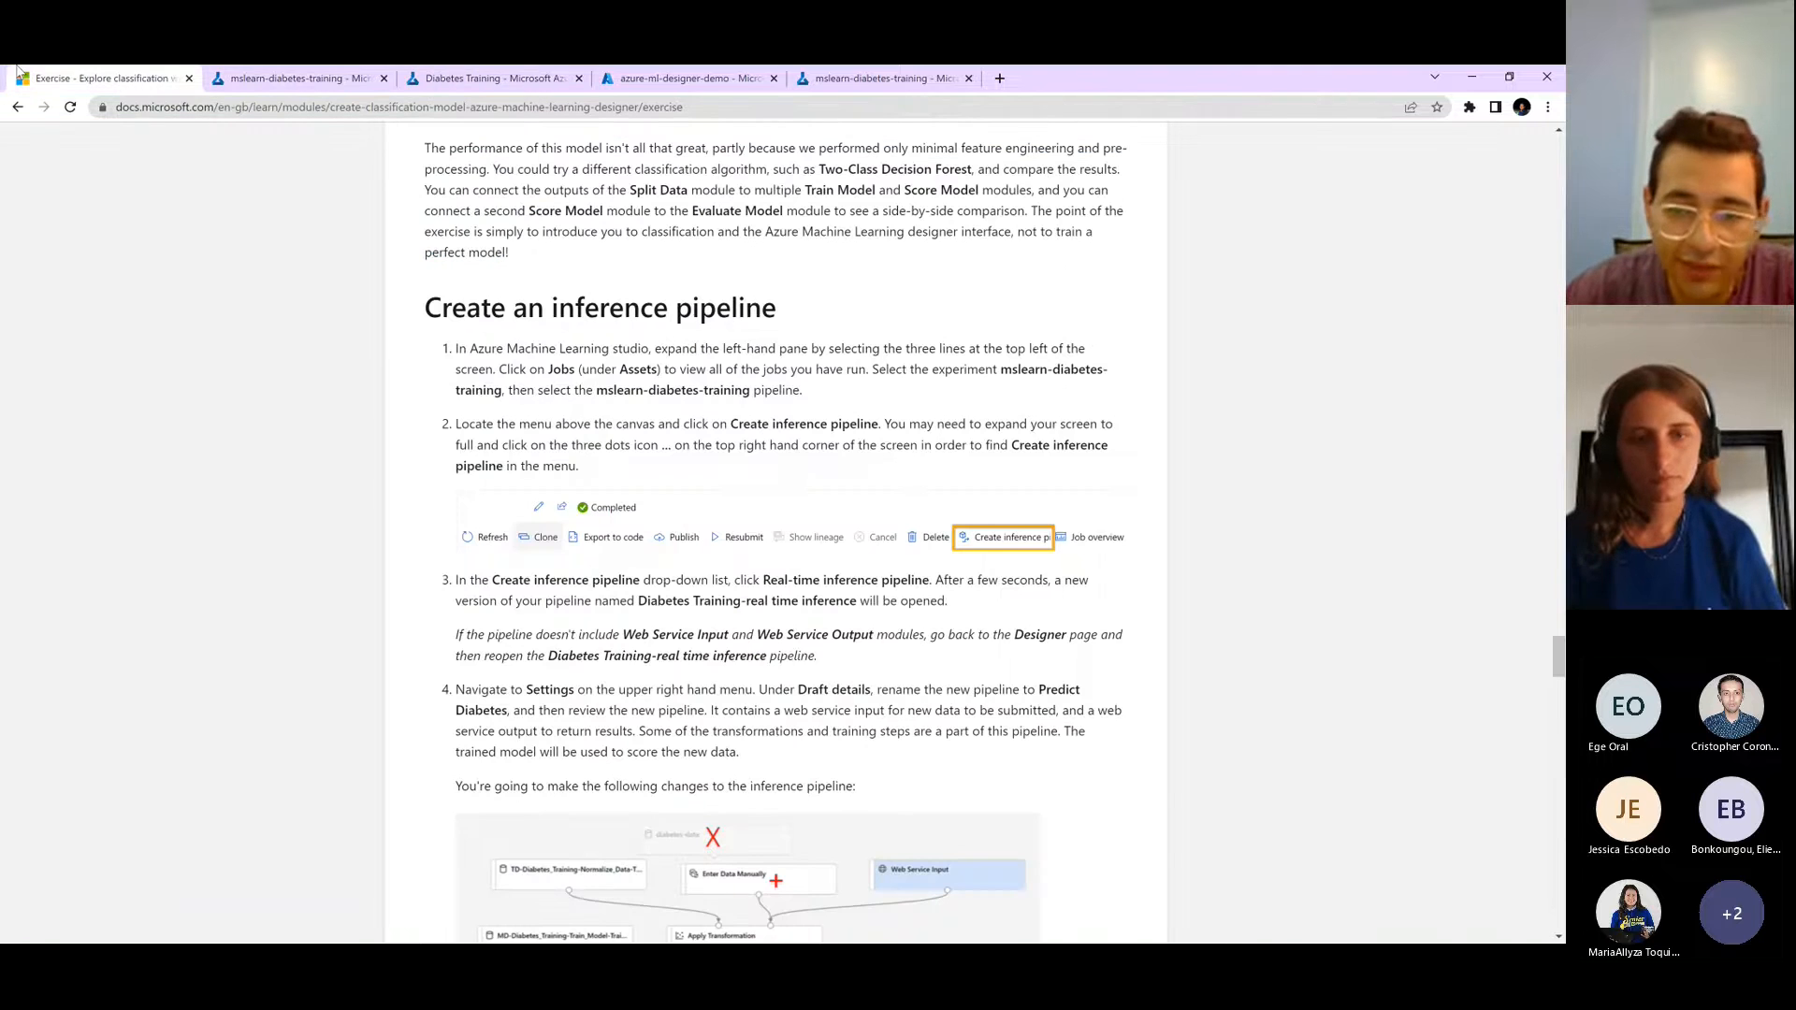
drag(638, 600, 859, 603)
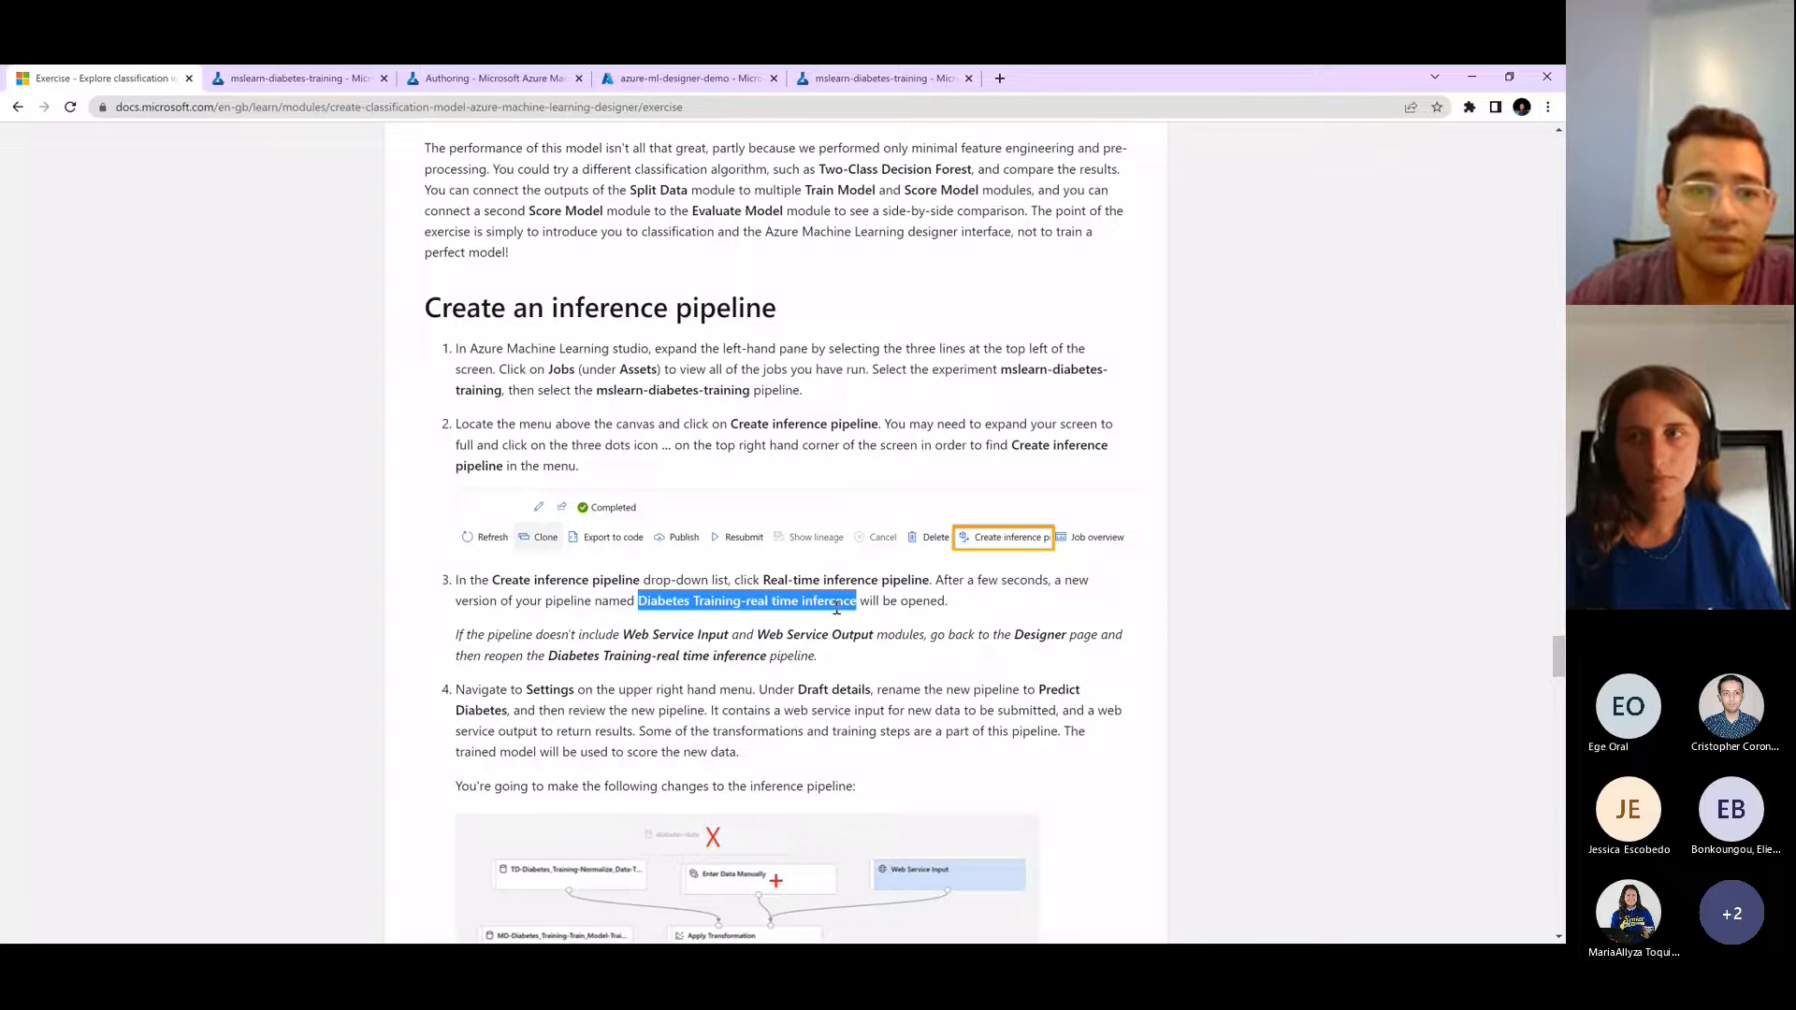
key(ctrl+Tab)
key(ctrl+Tab)
drag(1339, 631, 1401, 555)
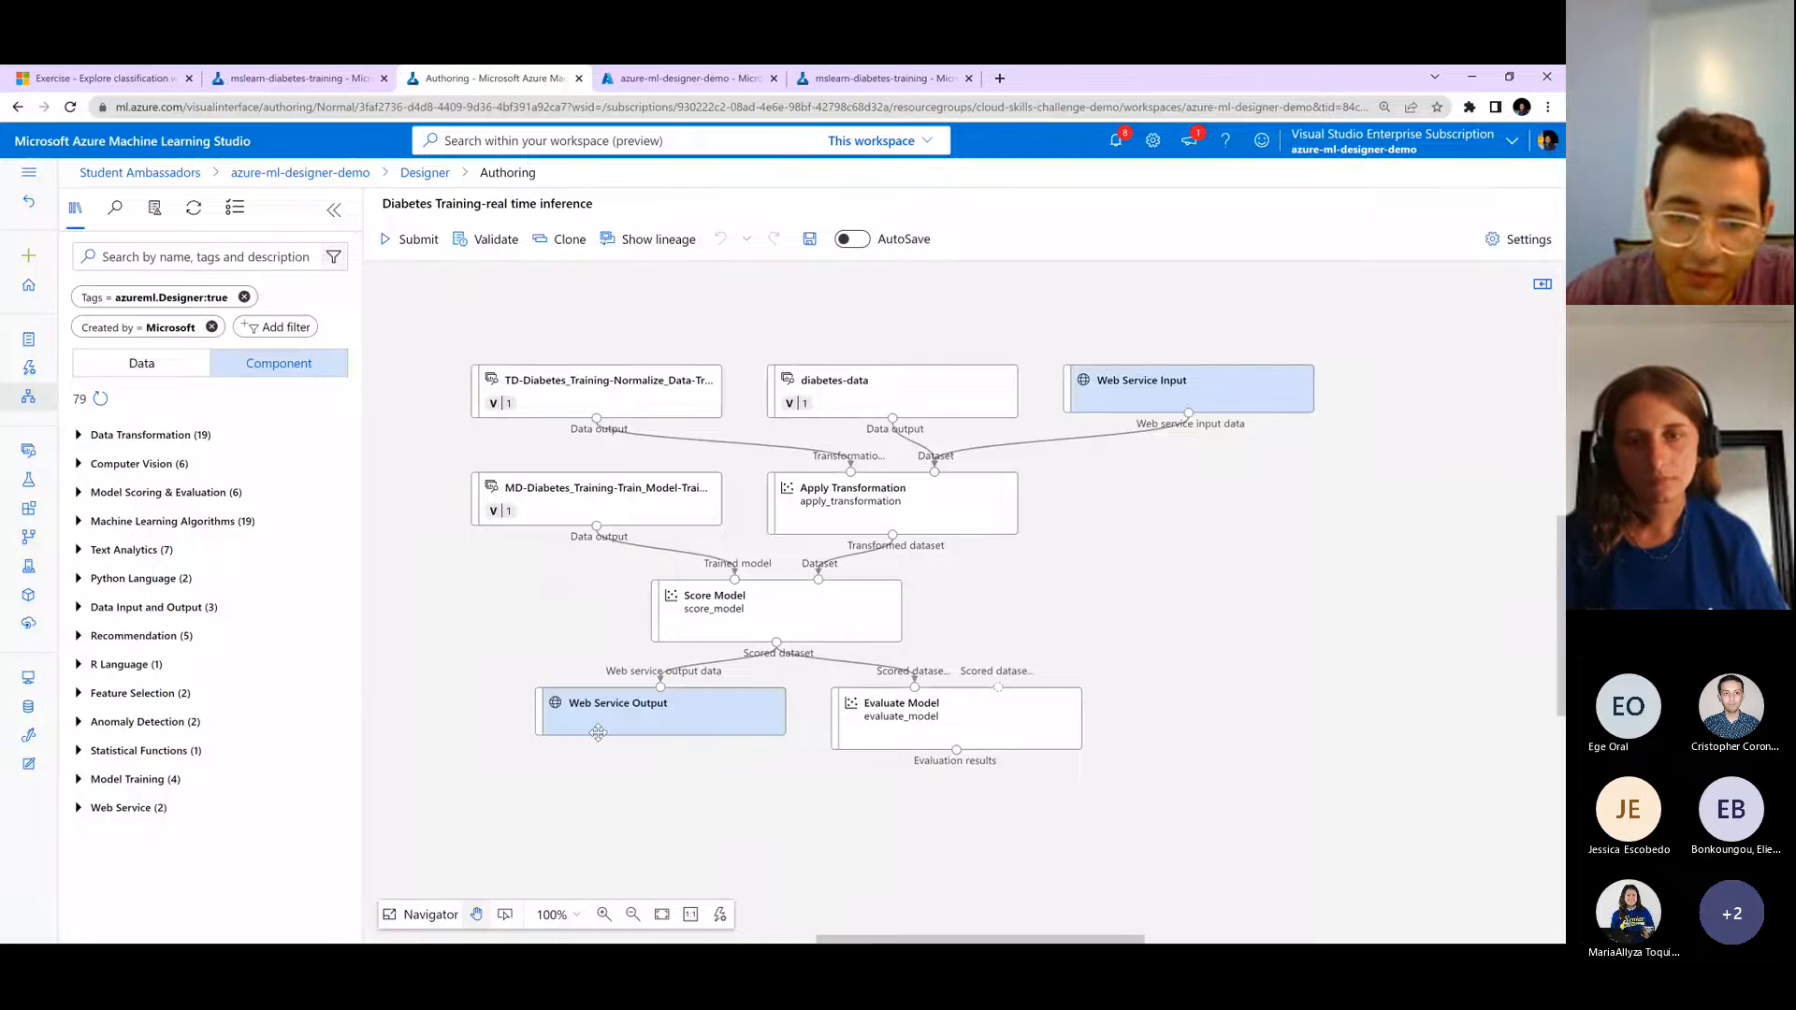
drag(681, 726, 634, 798)
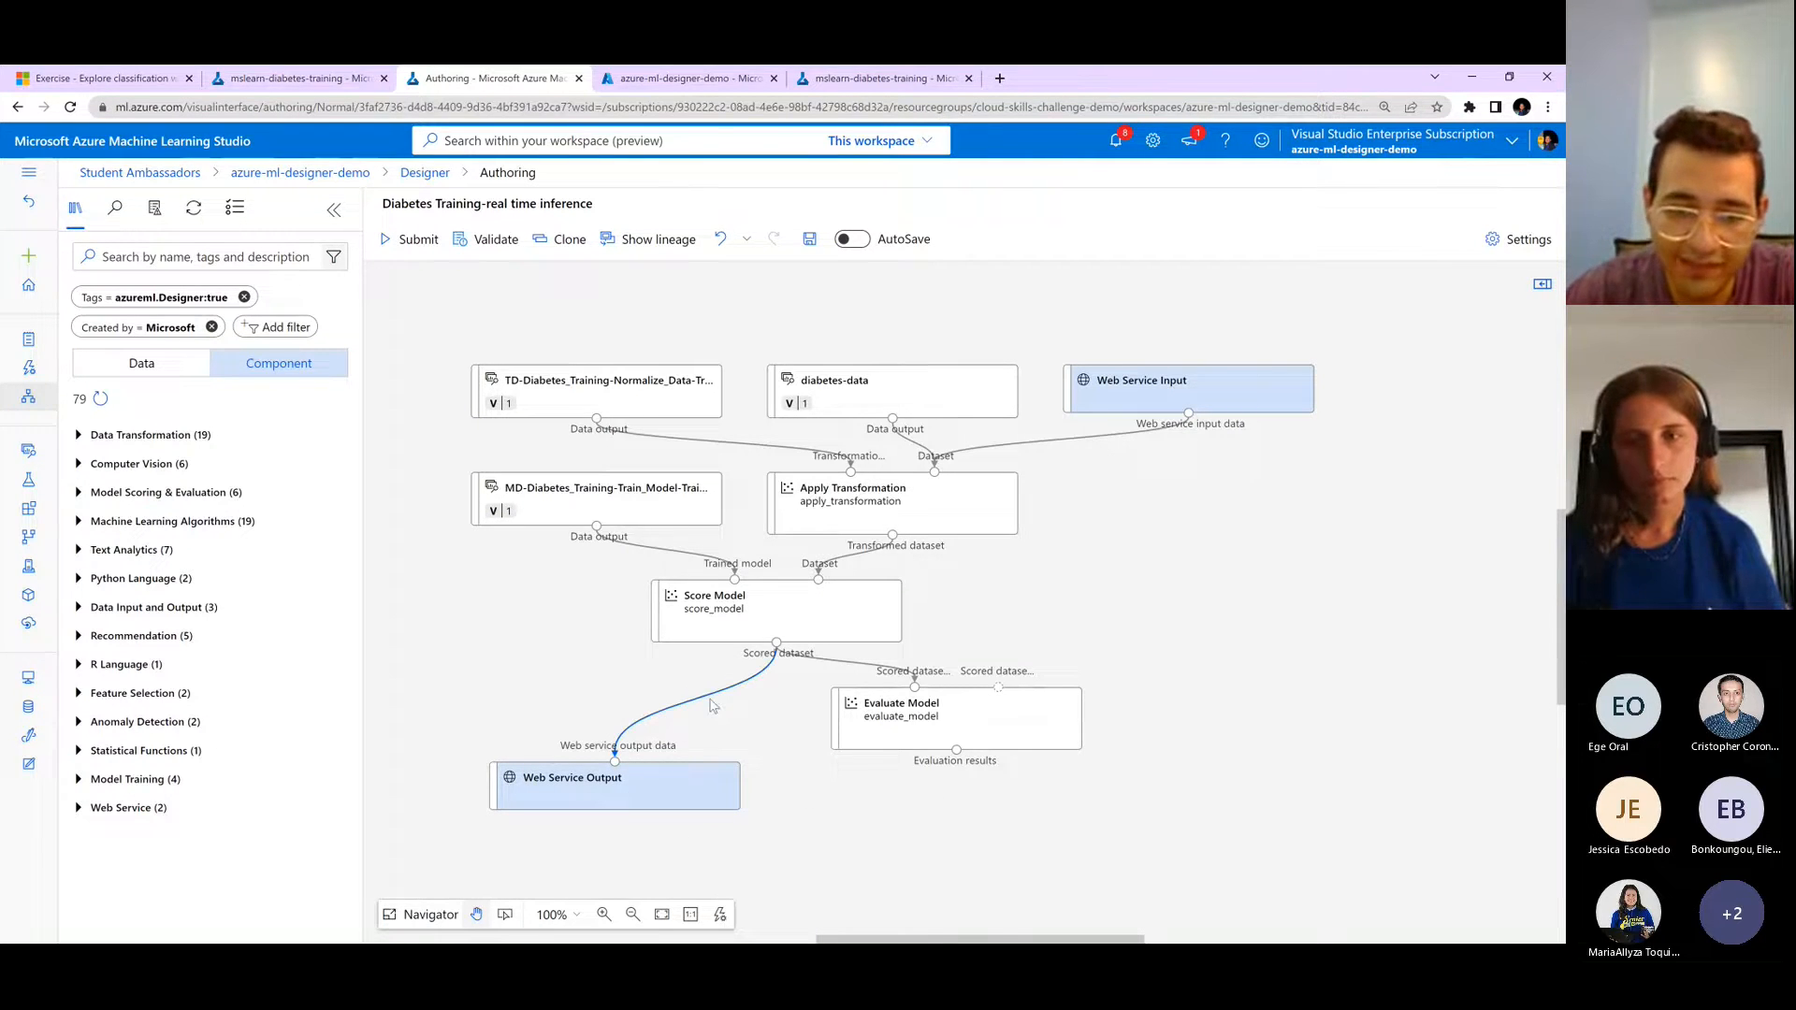
- Replace the diabetes-data dataset with an Enter Data Manually component connected to Apply Transformation's Dataset input
click(915, 388)
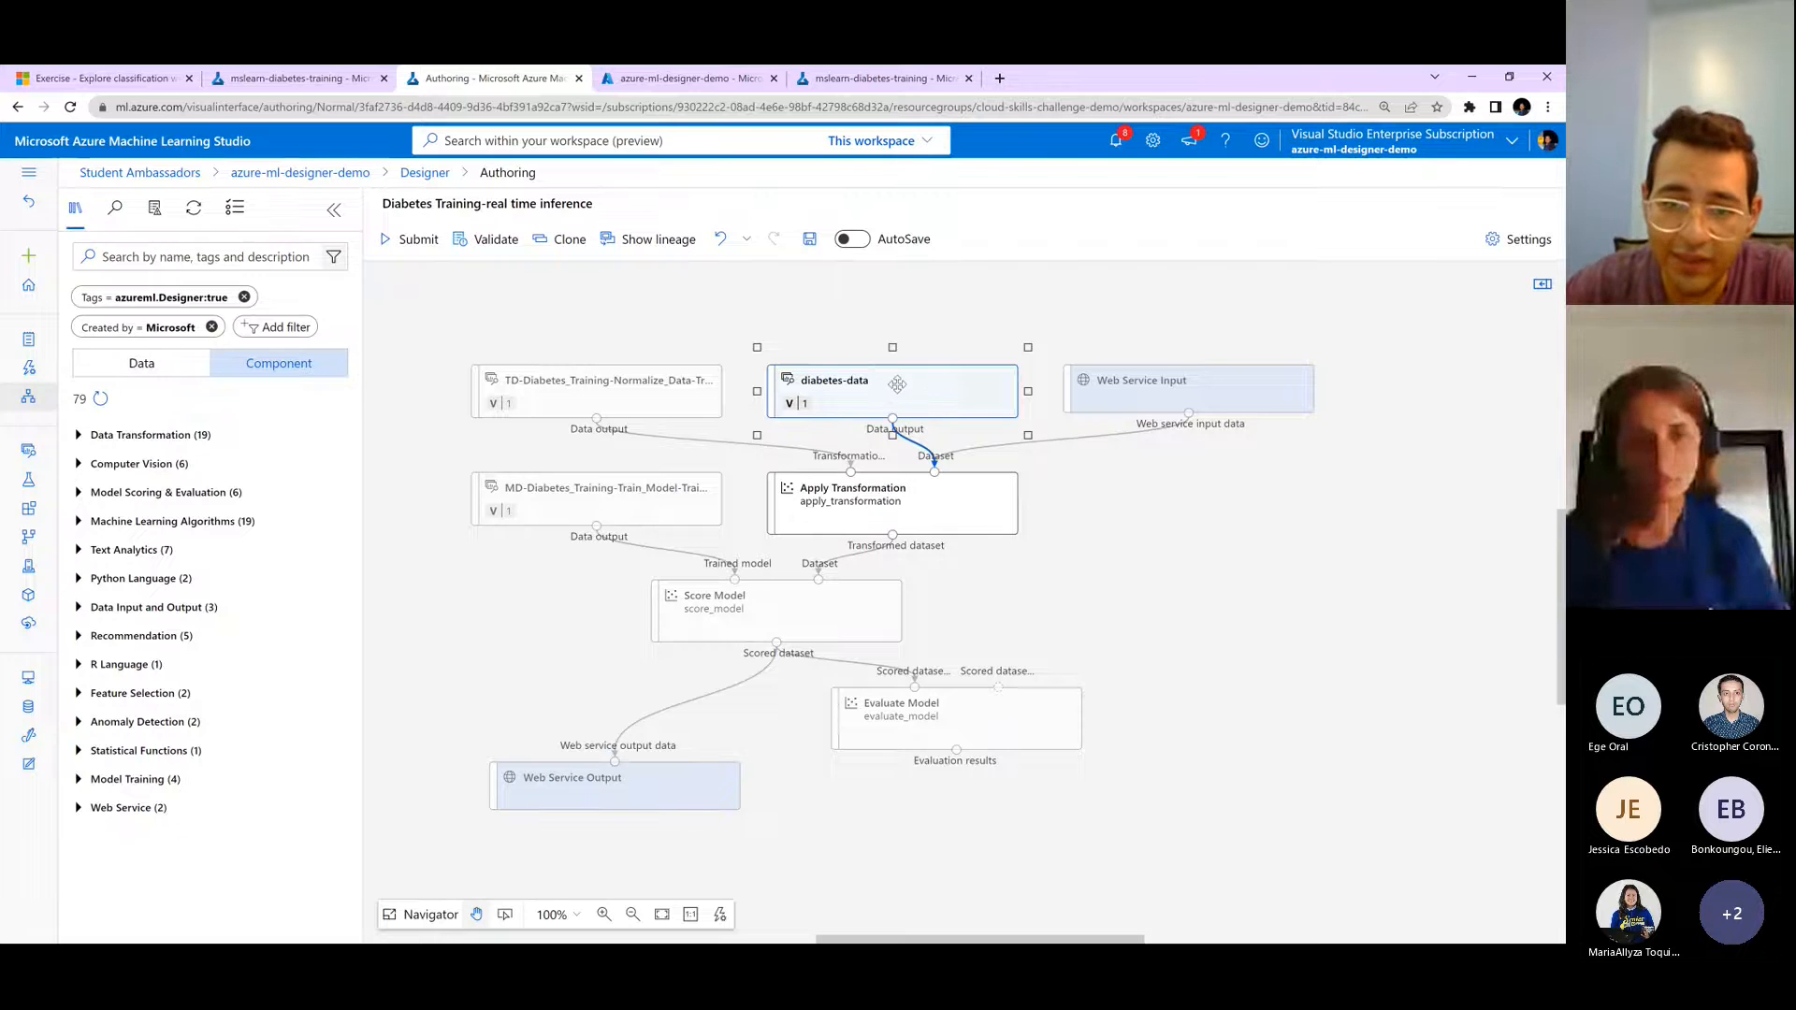
key(Delete)
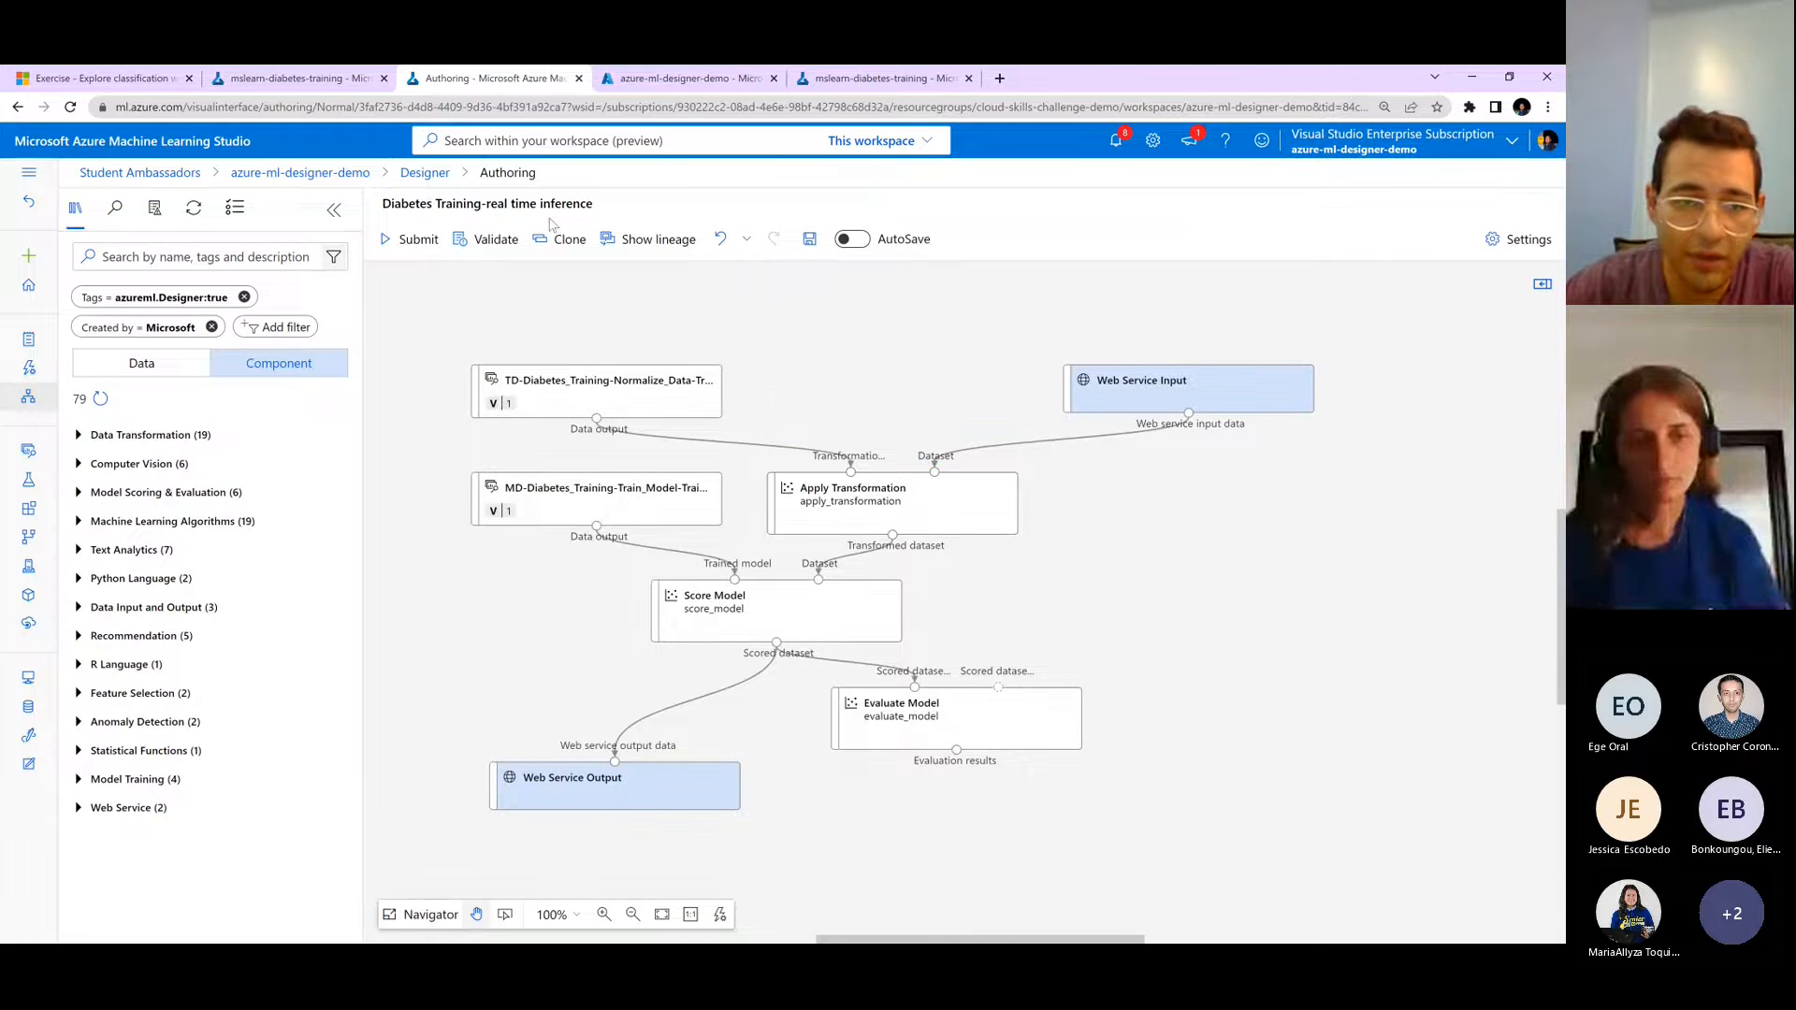
click(209, 257)
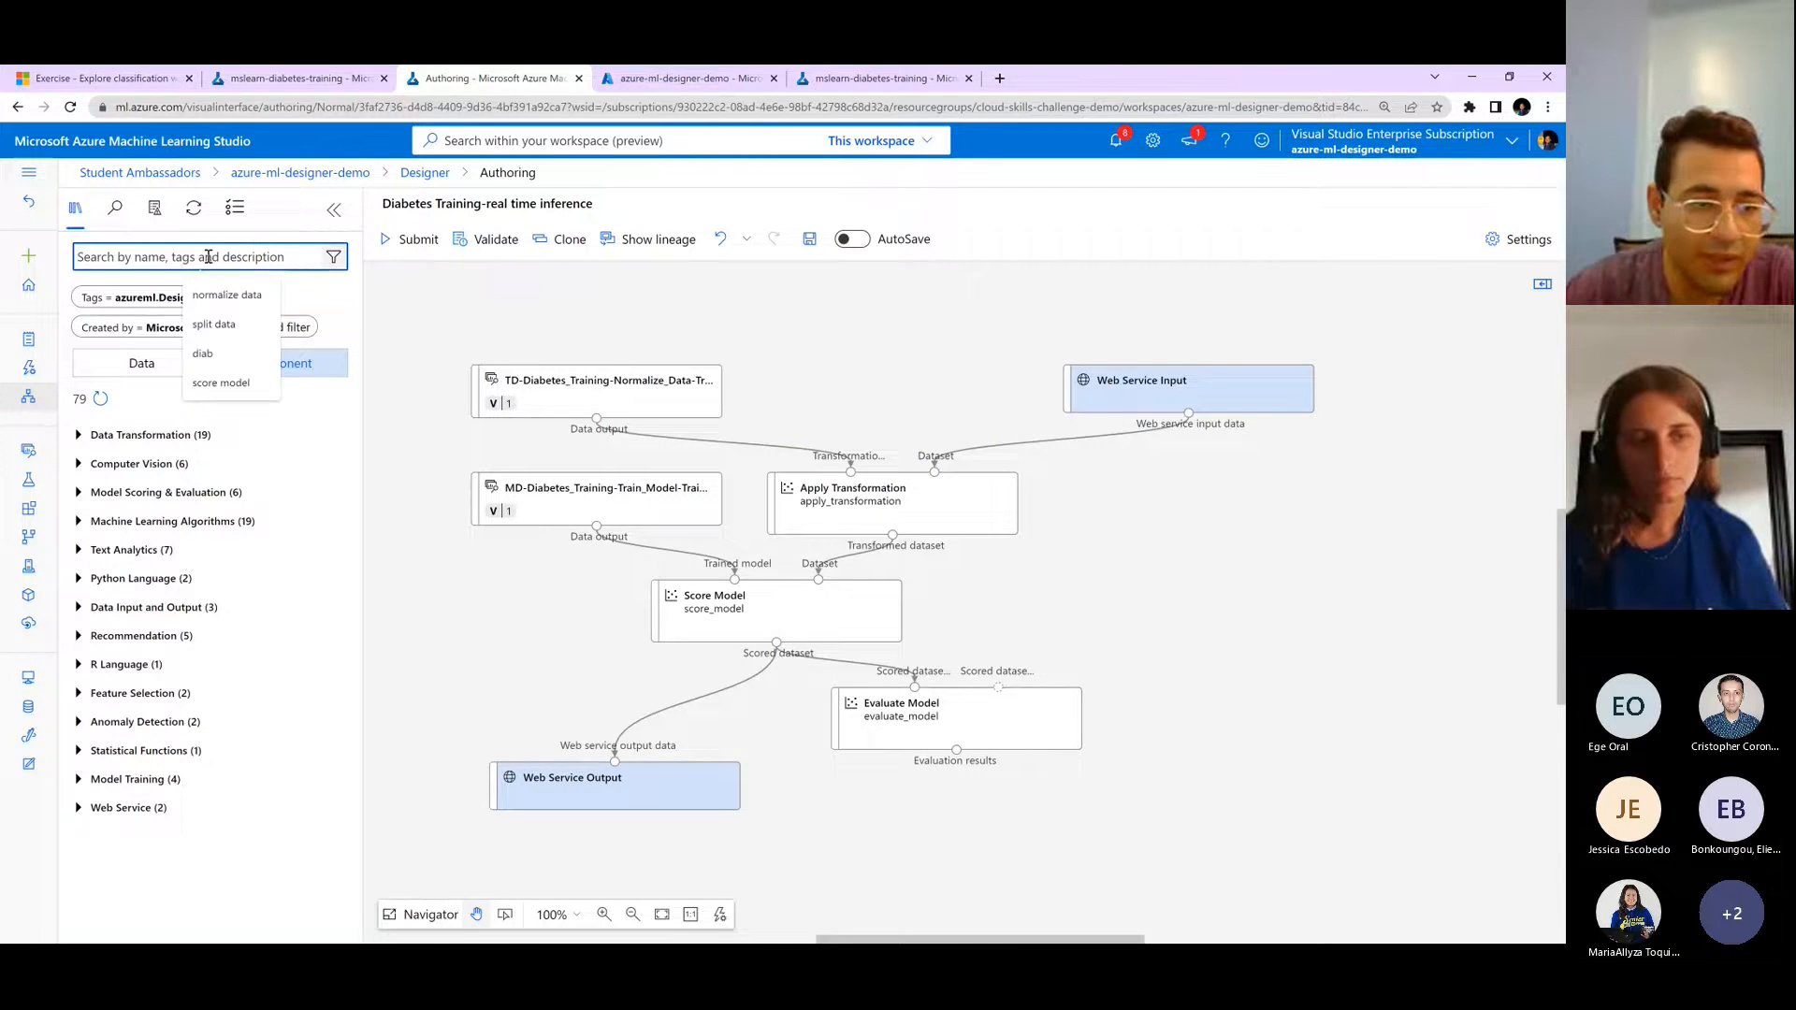
text(web i)
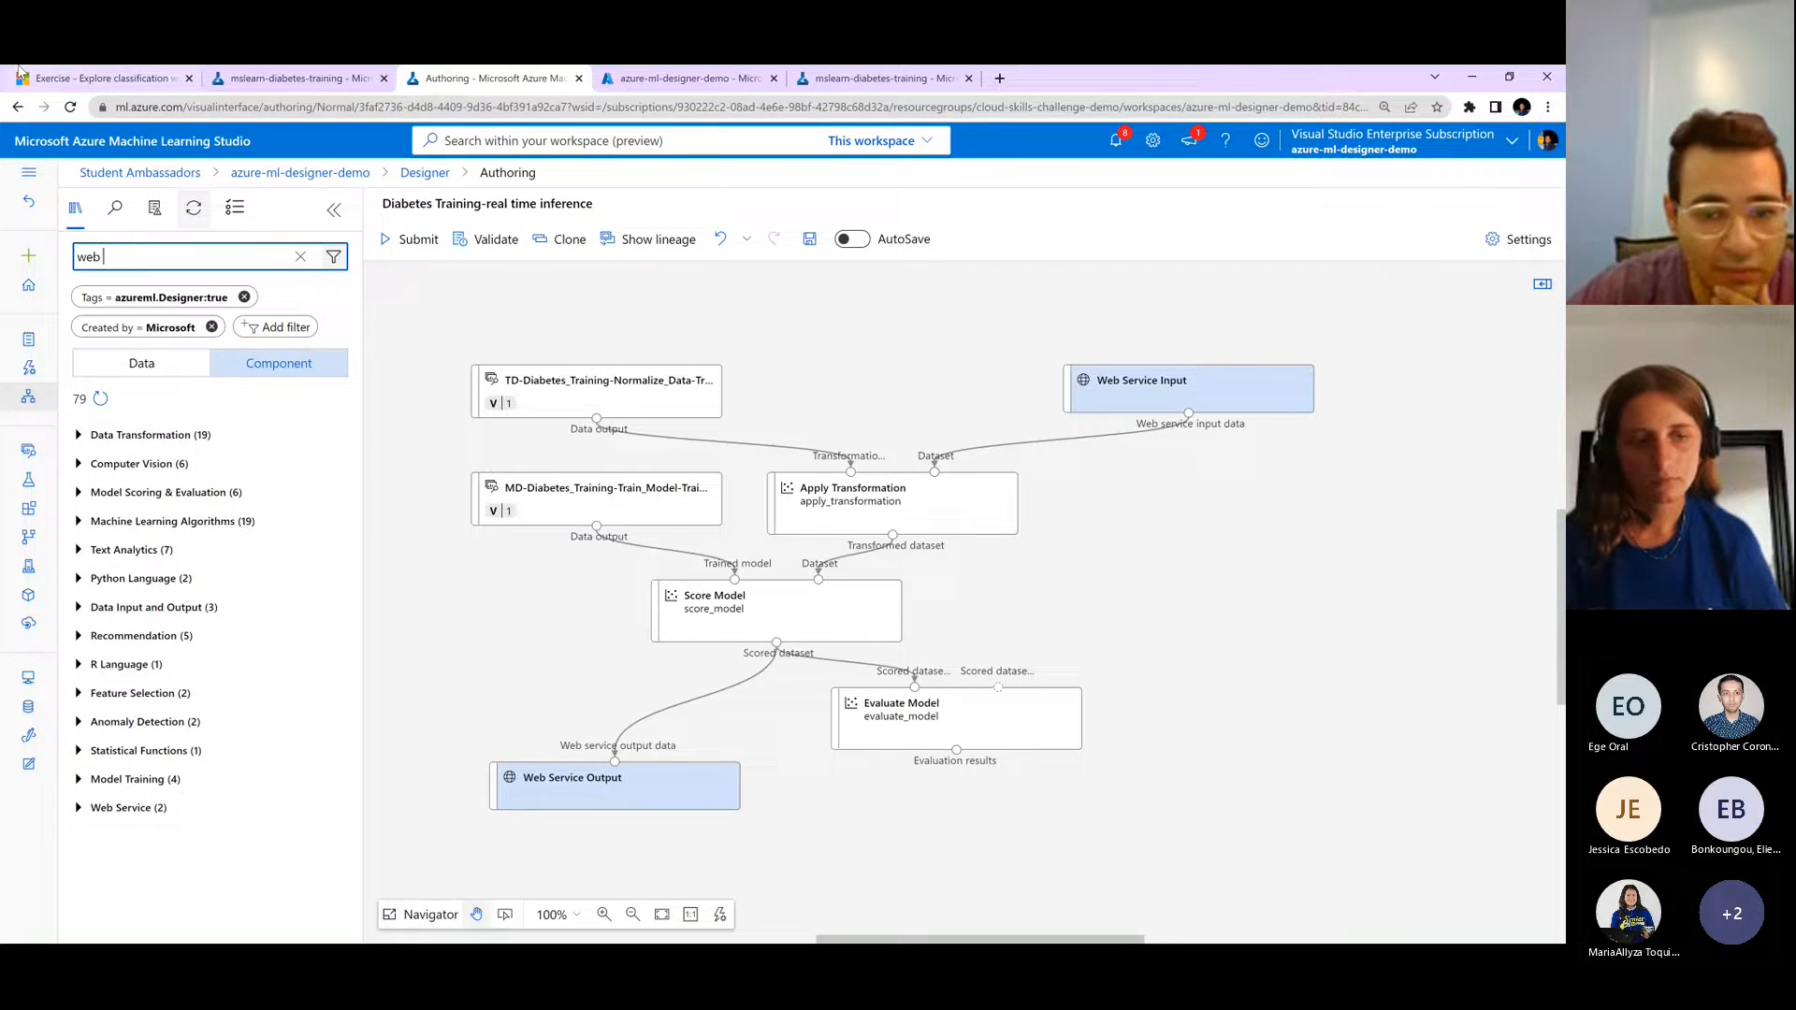
click(127, 79)
scroll(811, 626, down, 2)
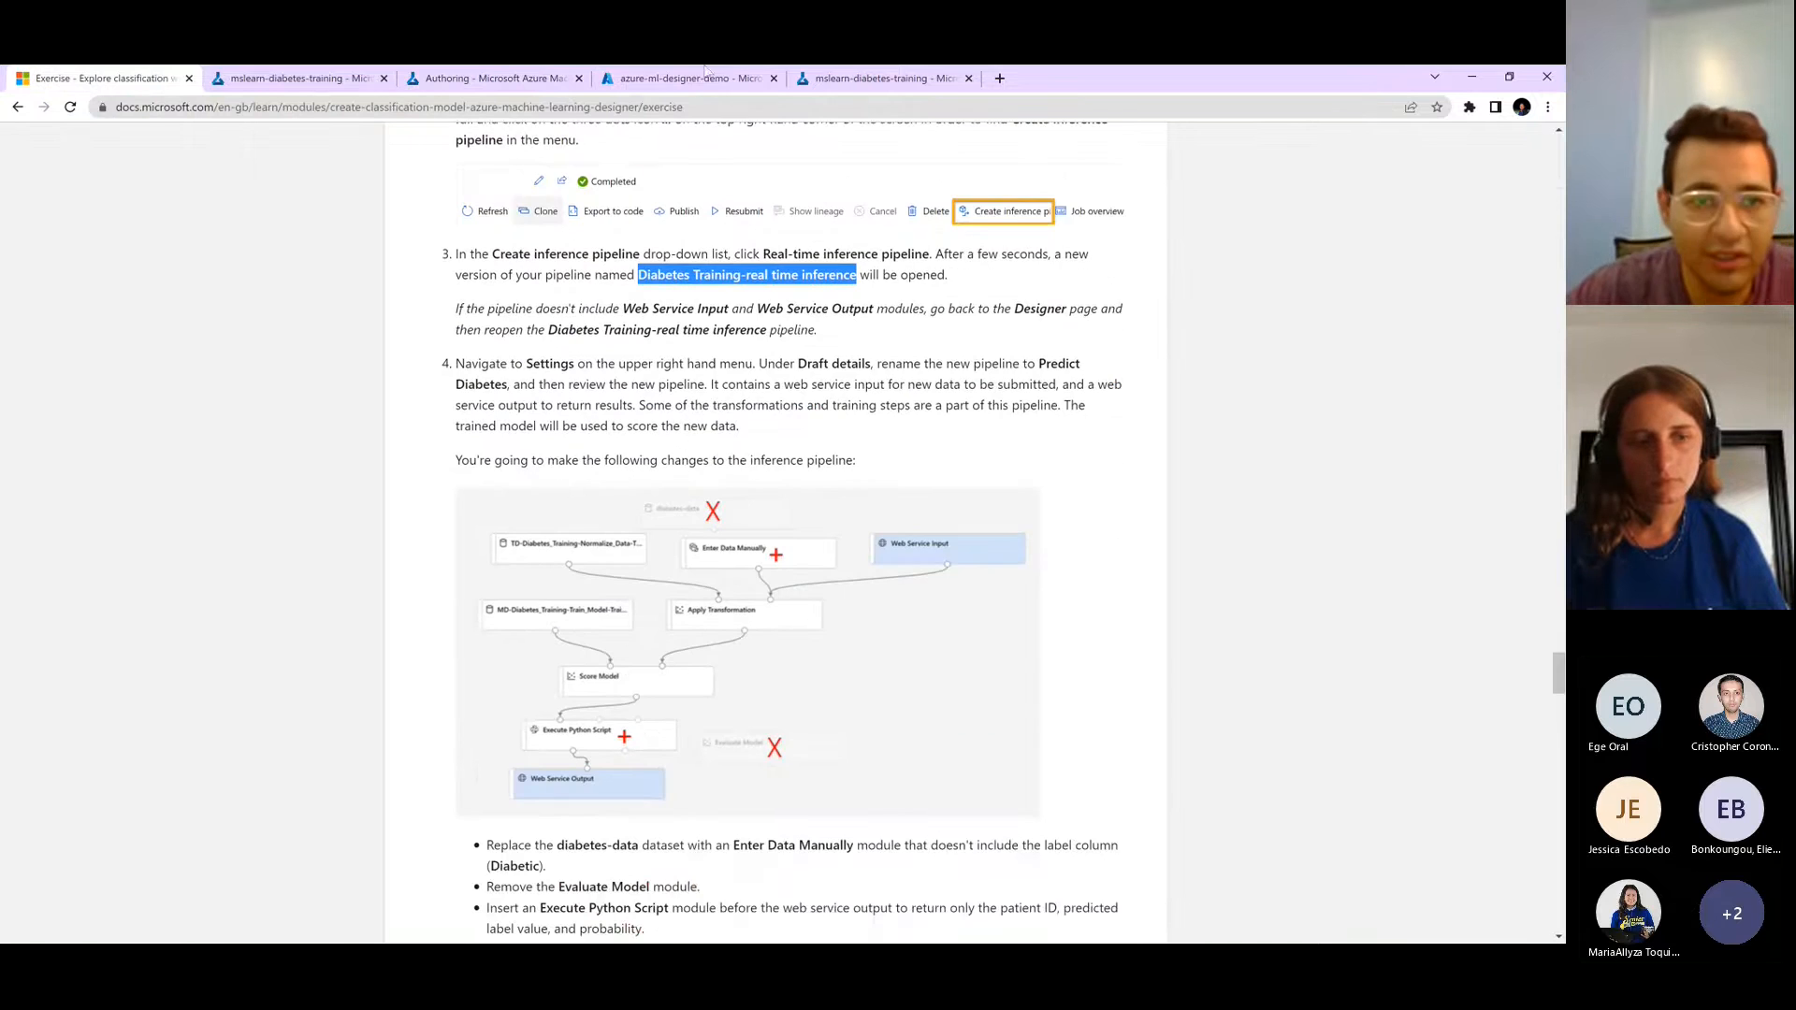
click(477, 78)
click(123, 256)
double_click(123, 257)
text(enter)
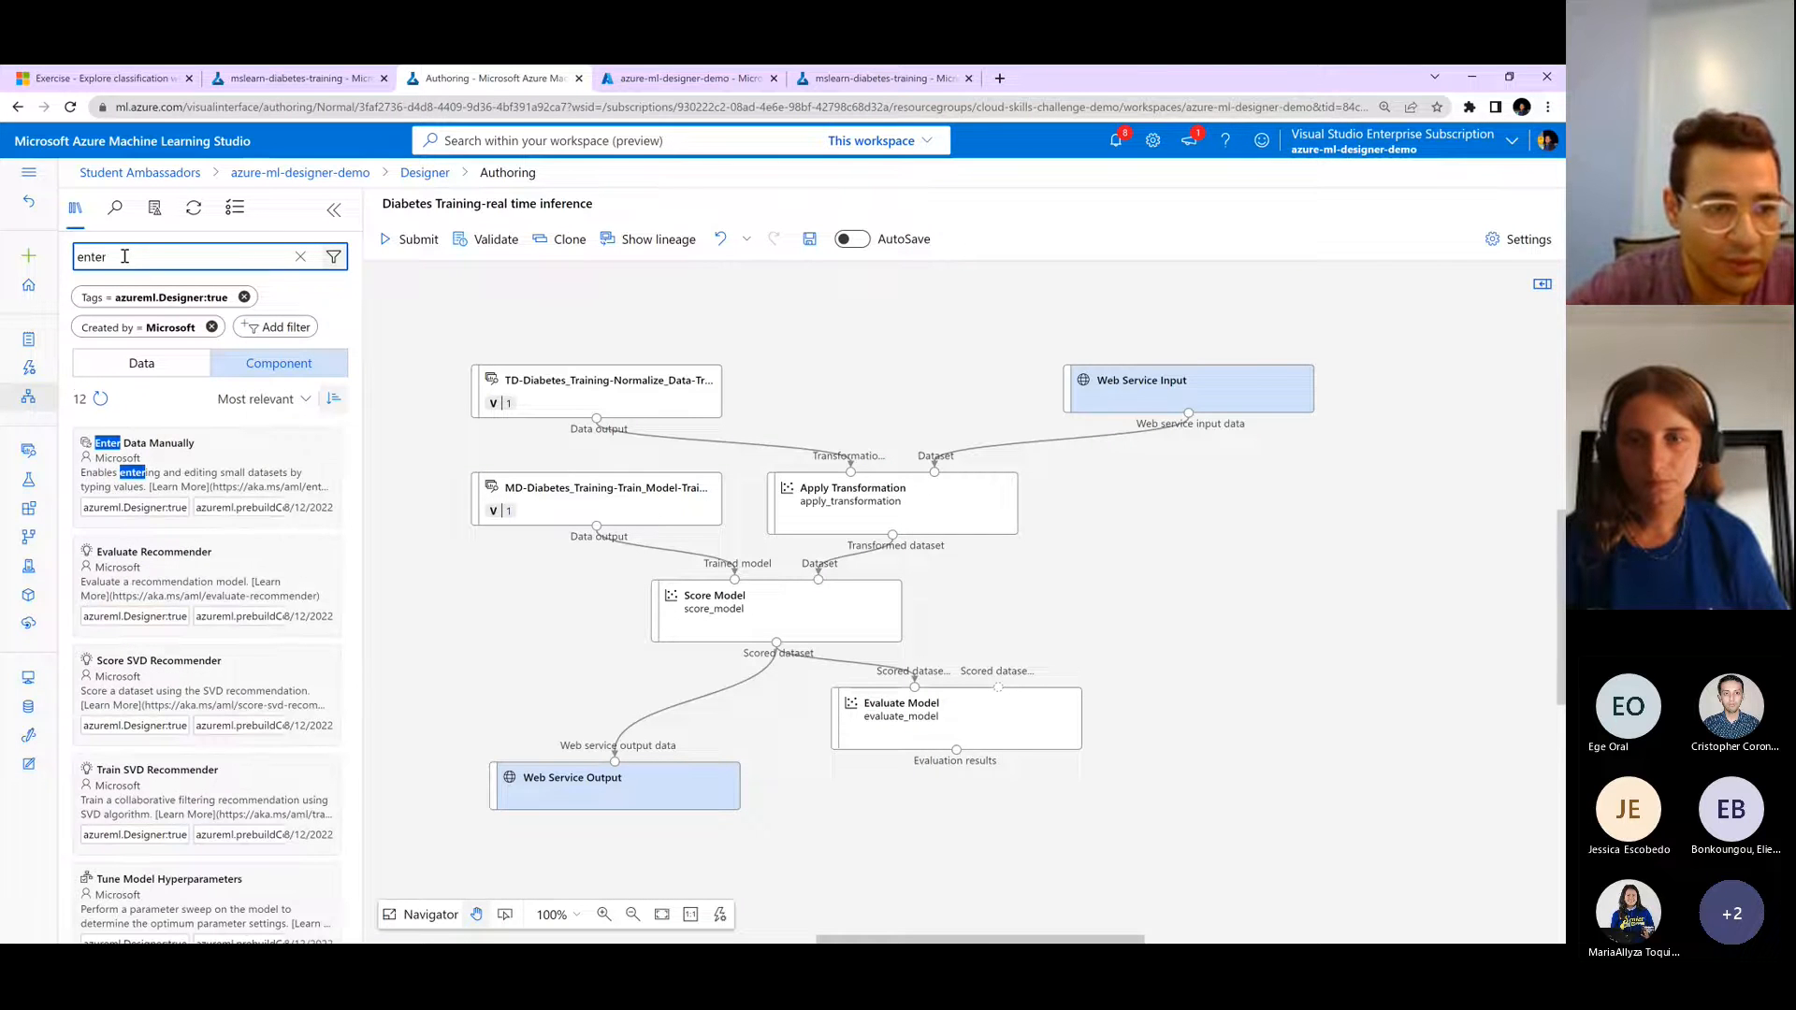
drag(177, 444, 935, 471)
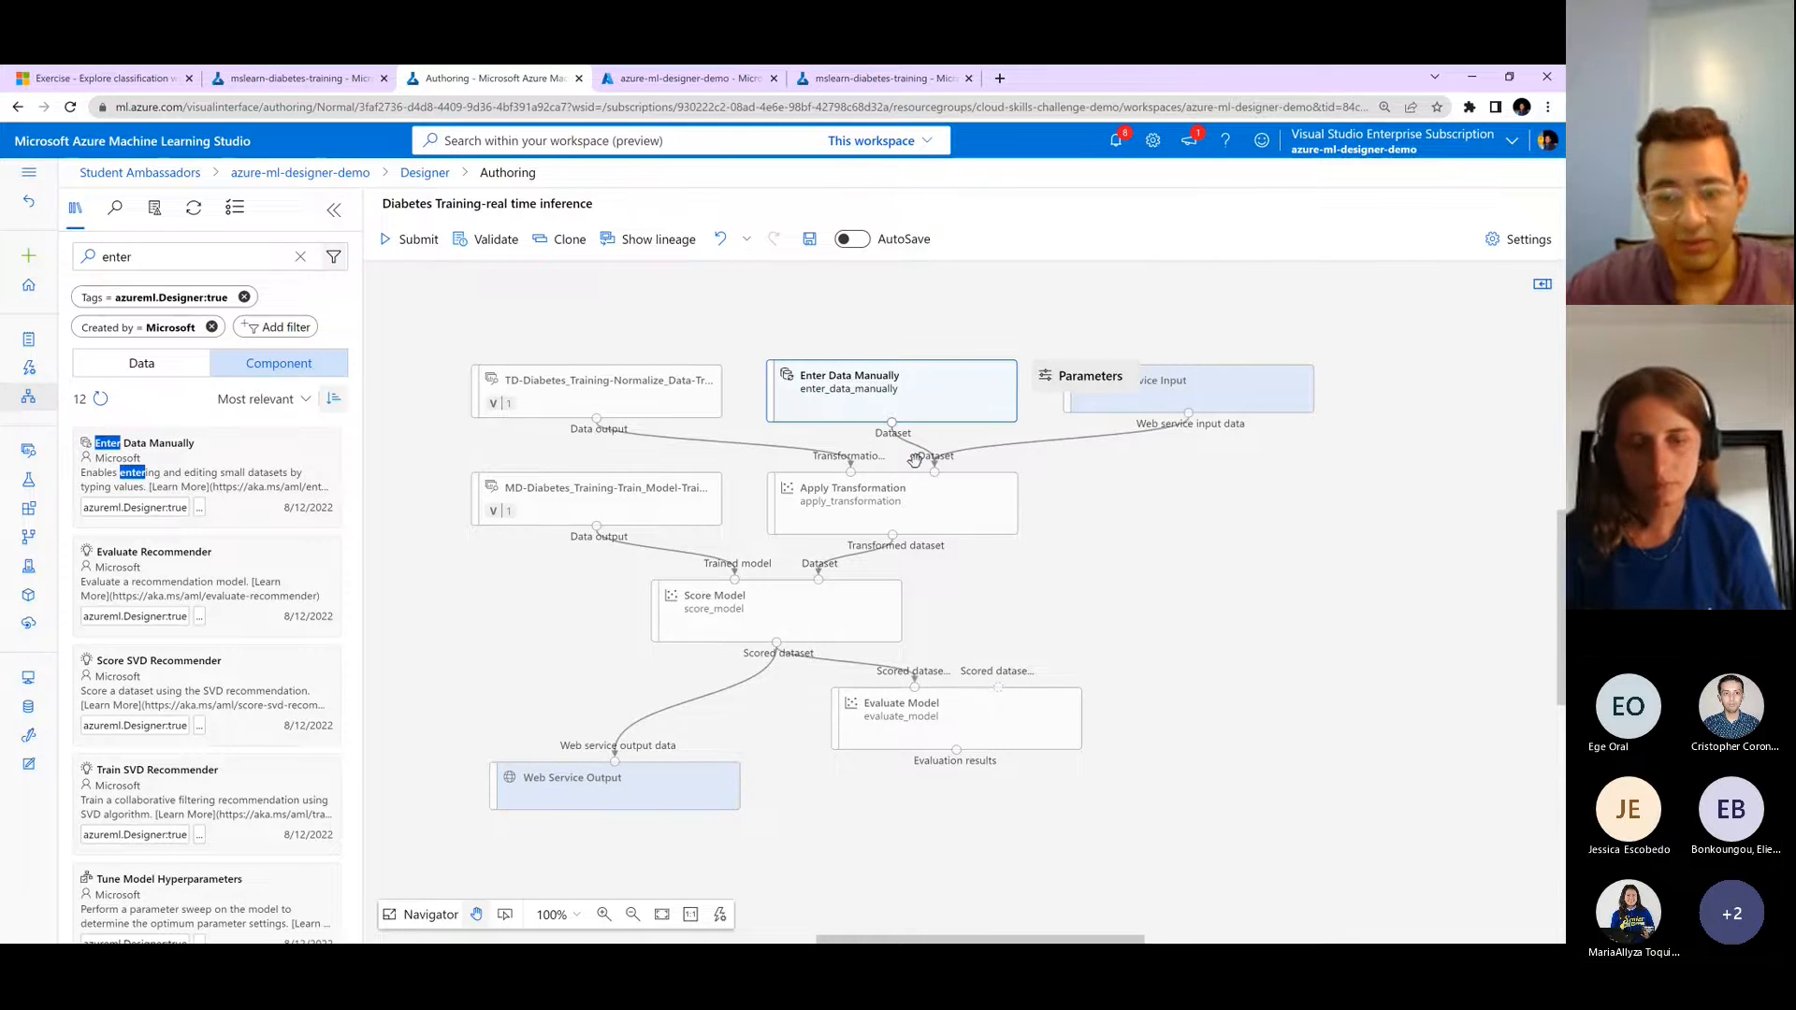
- Move Web Service Output further down and delete its connection from Score Model
click(696, 711)
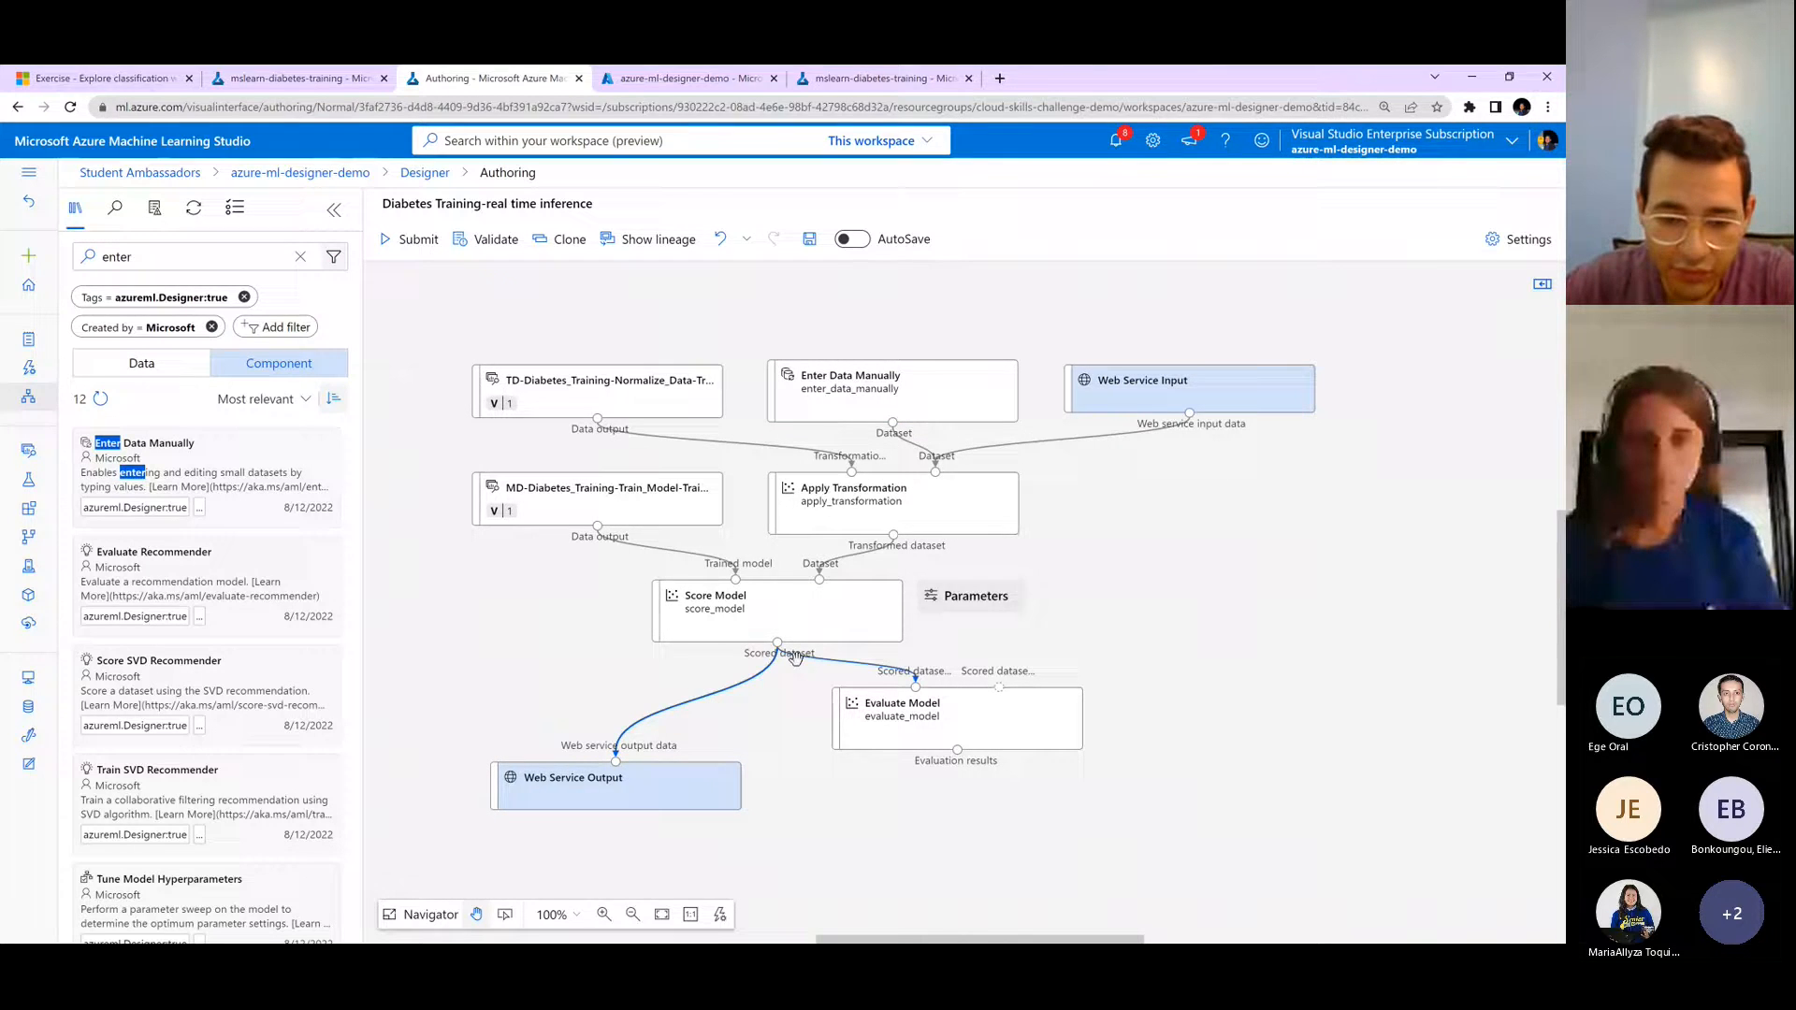
drag(684, 796, 655, 829)
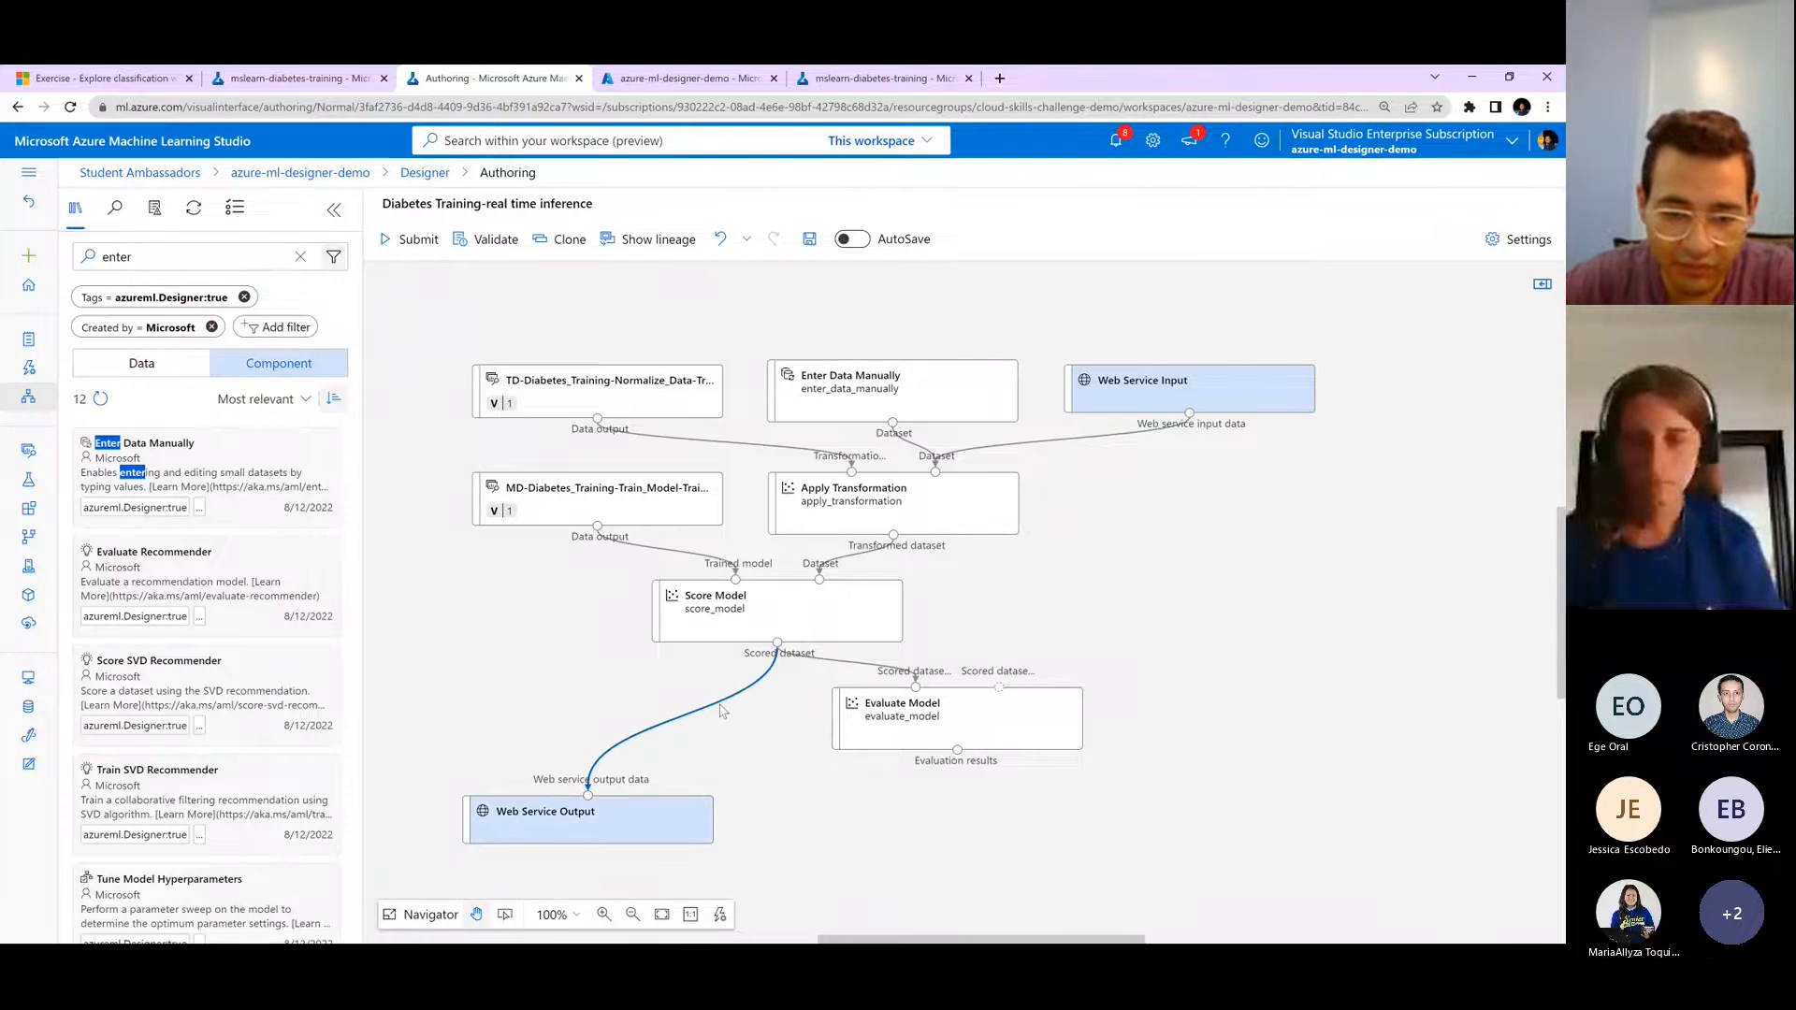
drag(722, 710, 755, 644)
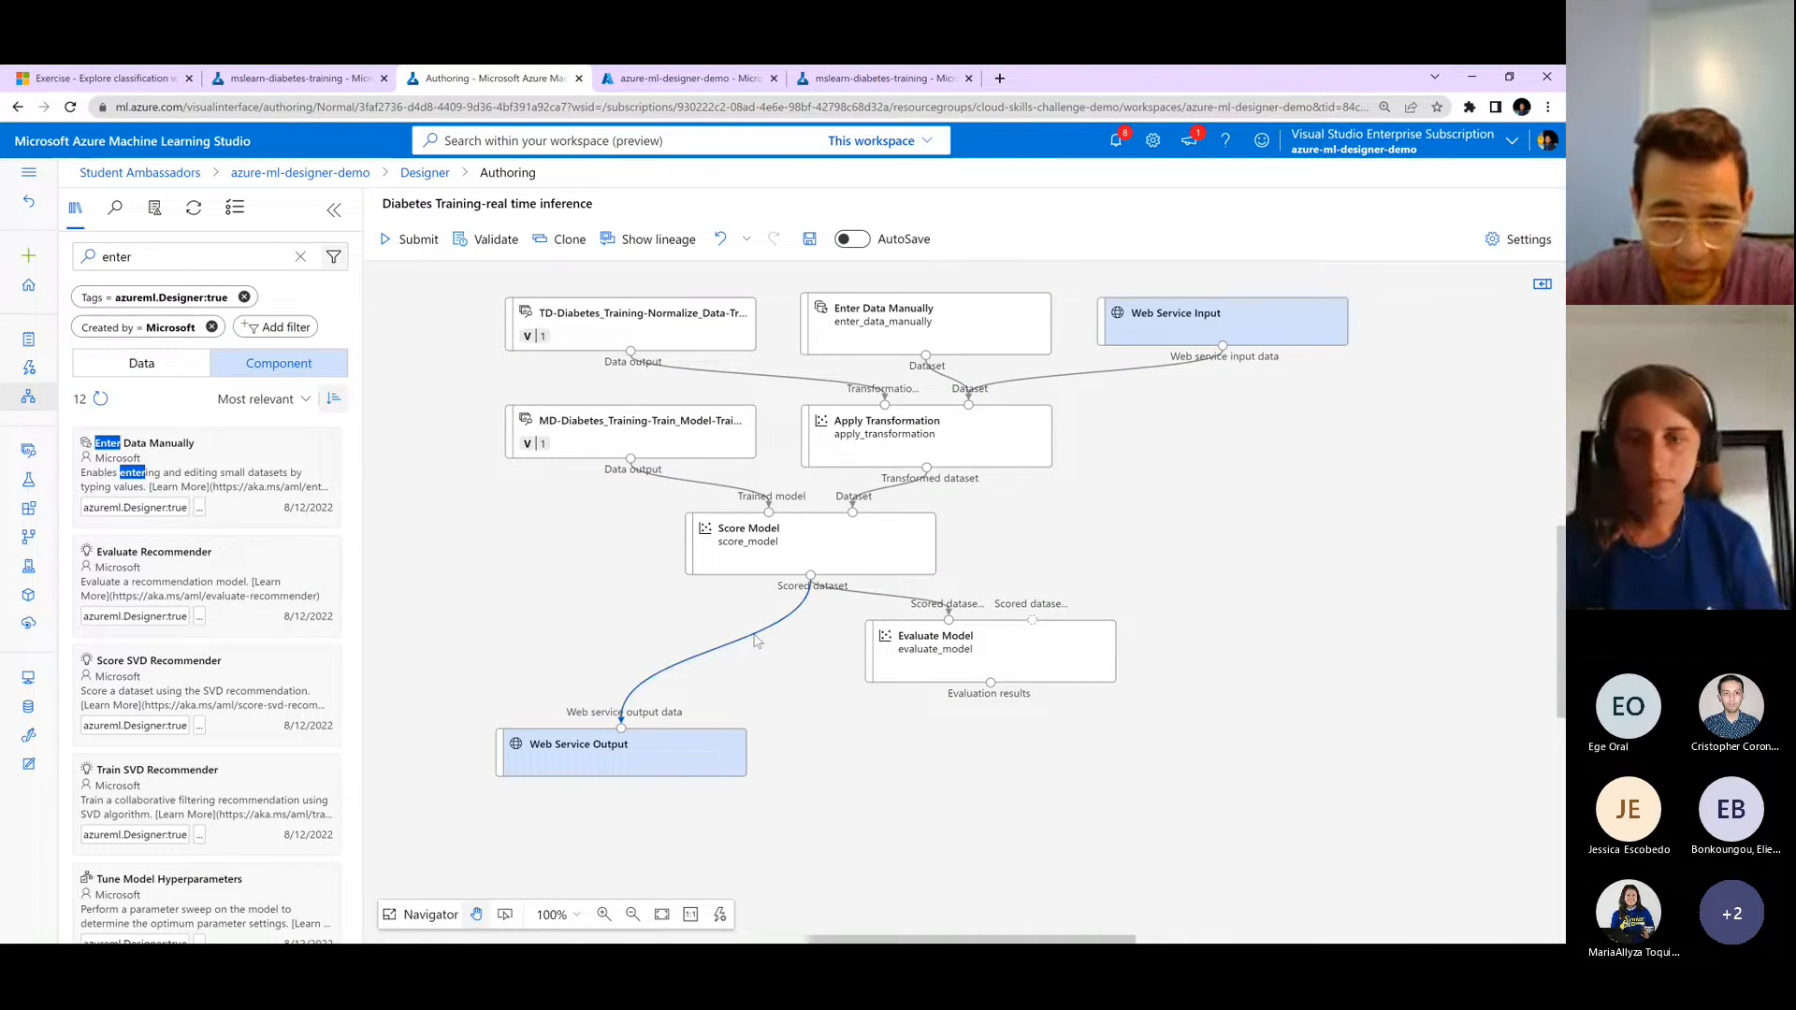
right_click(757, 641)
click(793, 645)
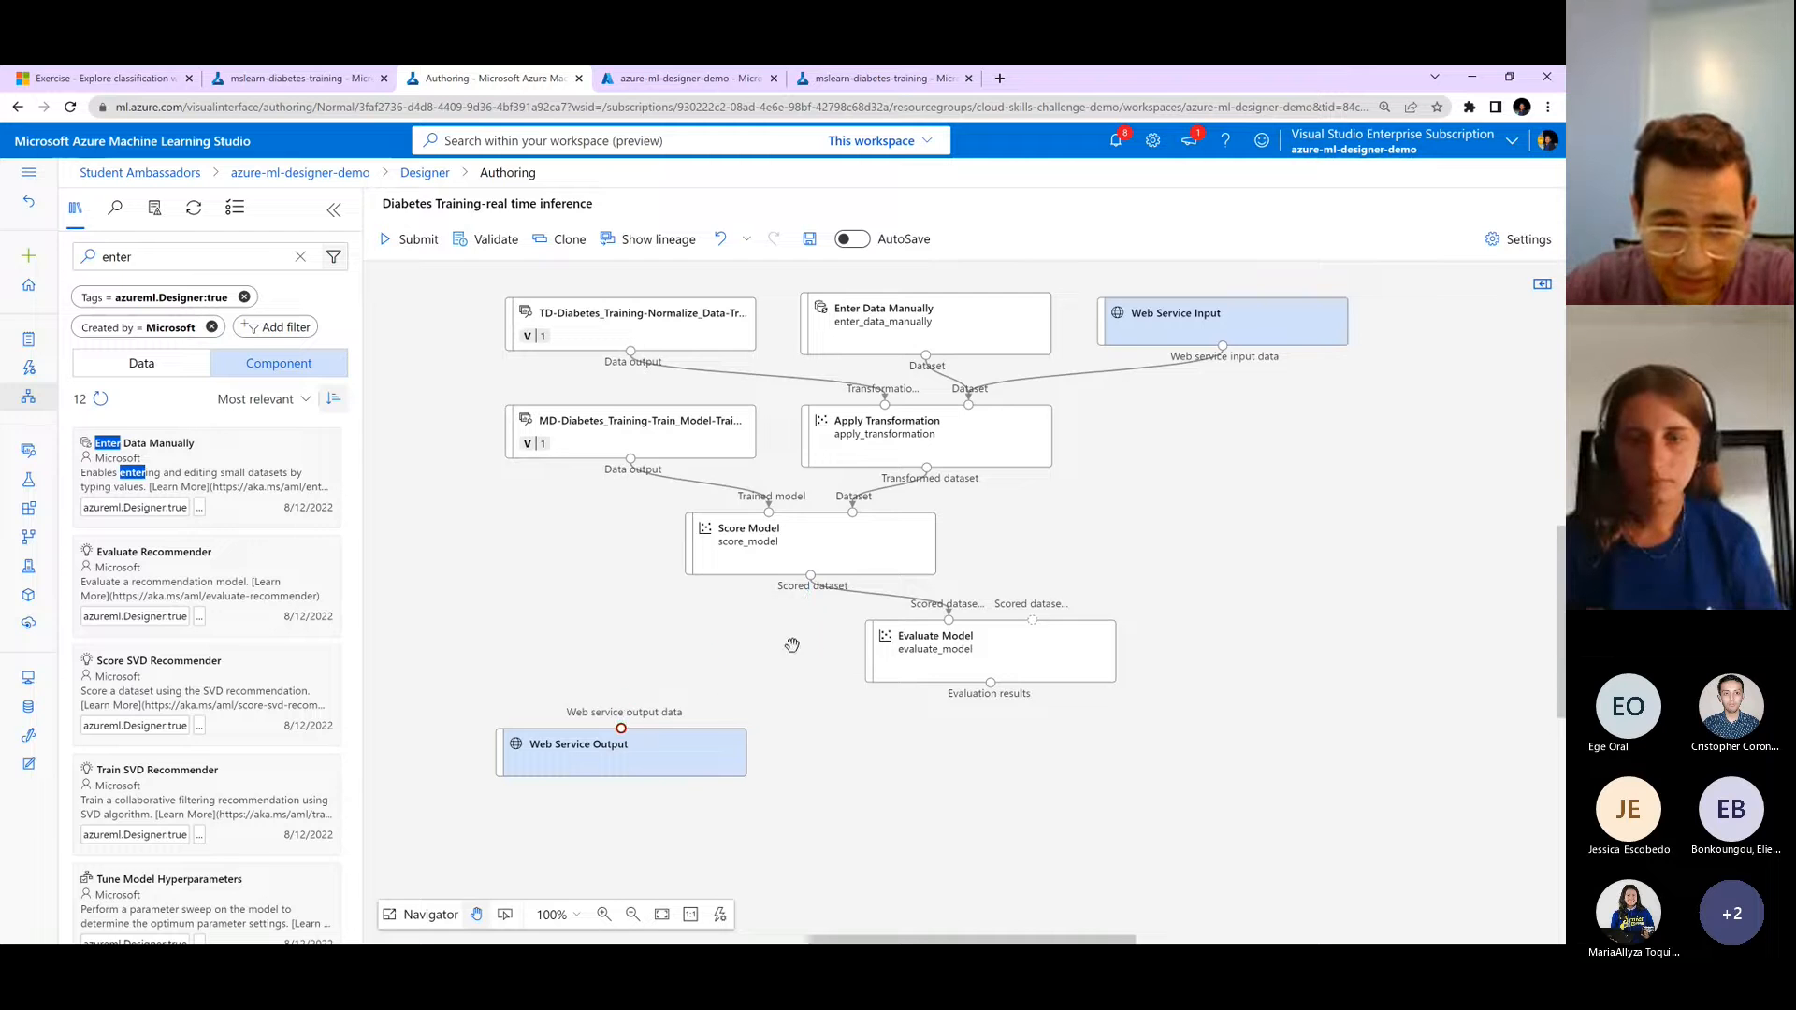
- Following the exercise diagram, add an Execute Python Script component between Score Model and Web Service Output
click(94, 75)
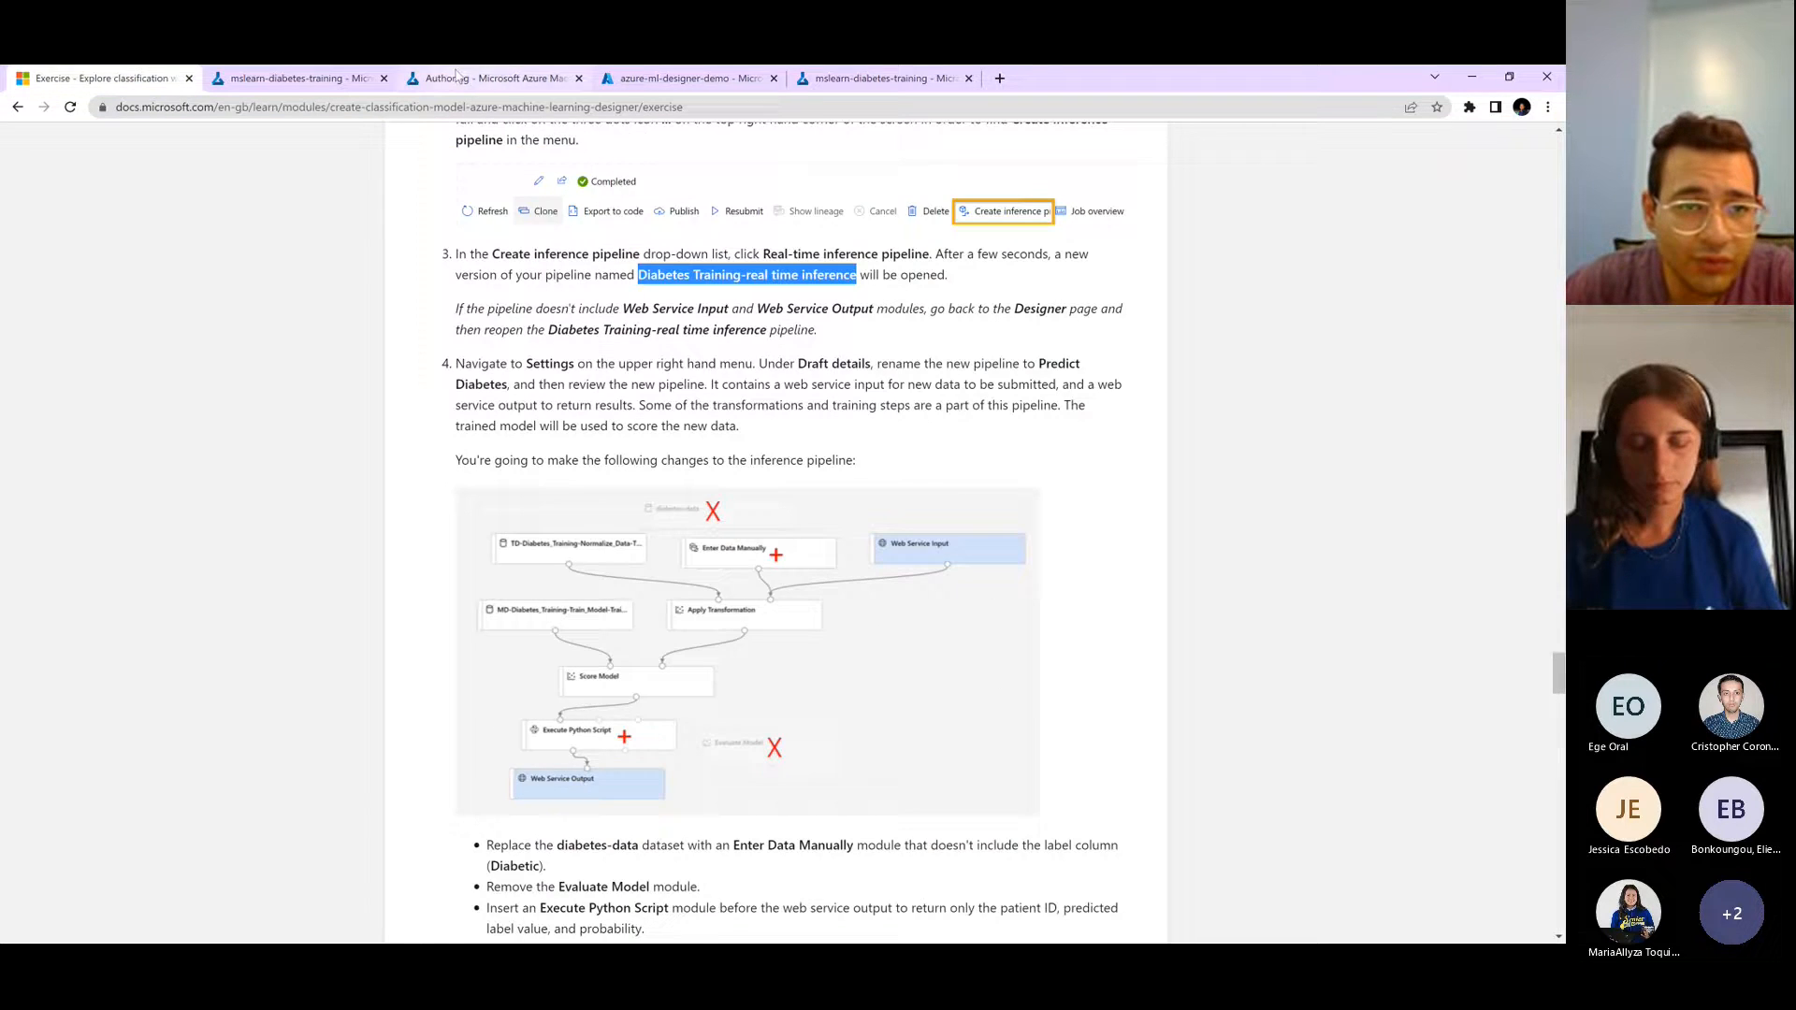
click(486, 78)
double_click(160, 258)
text(execute)
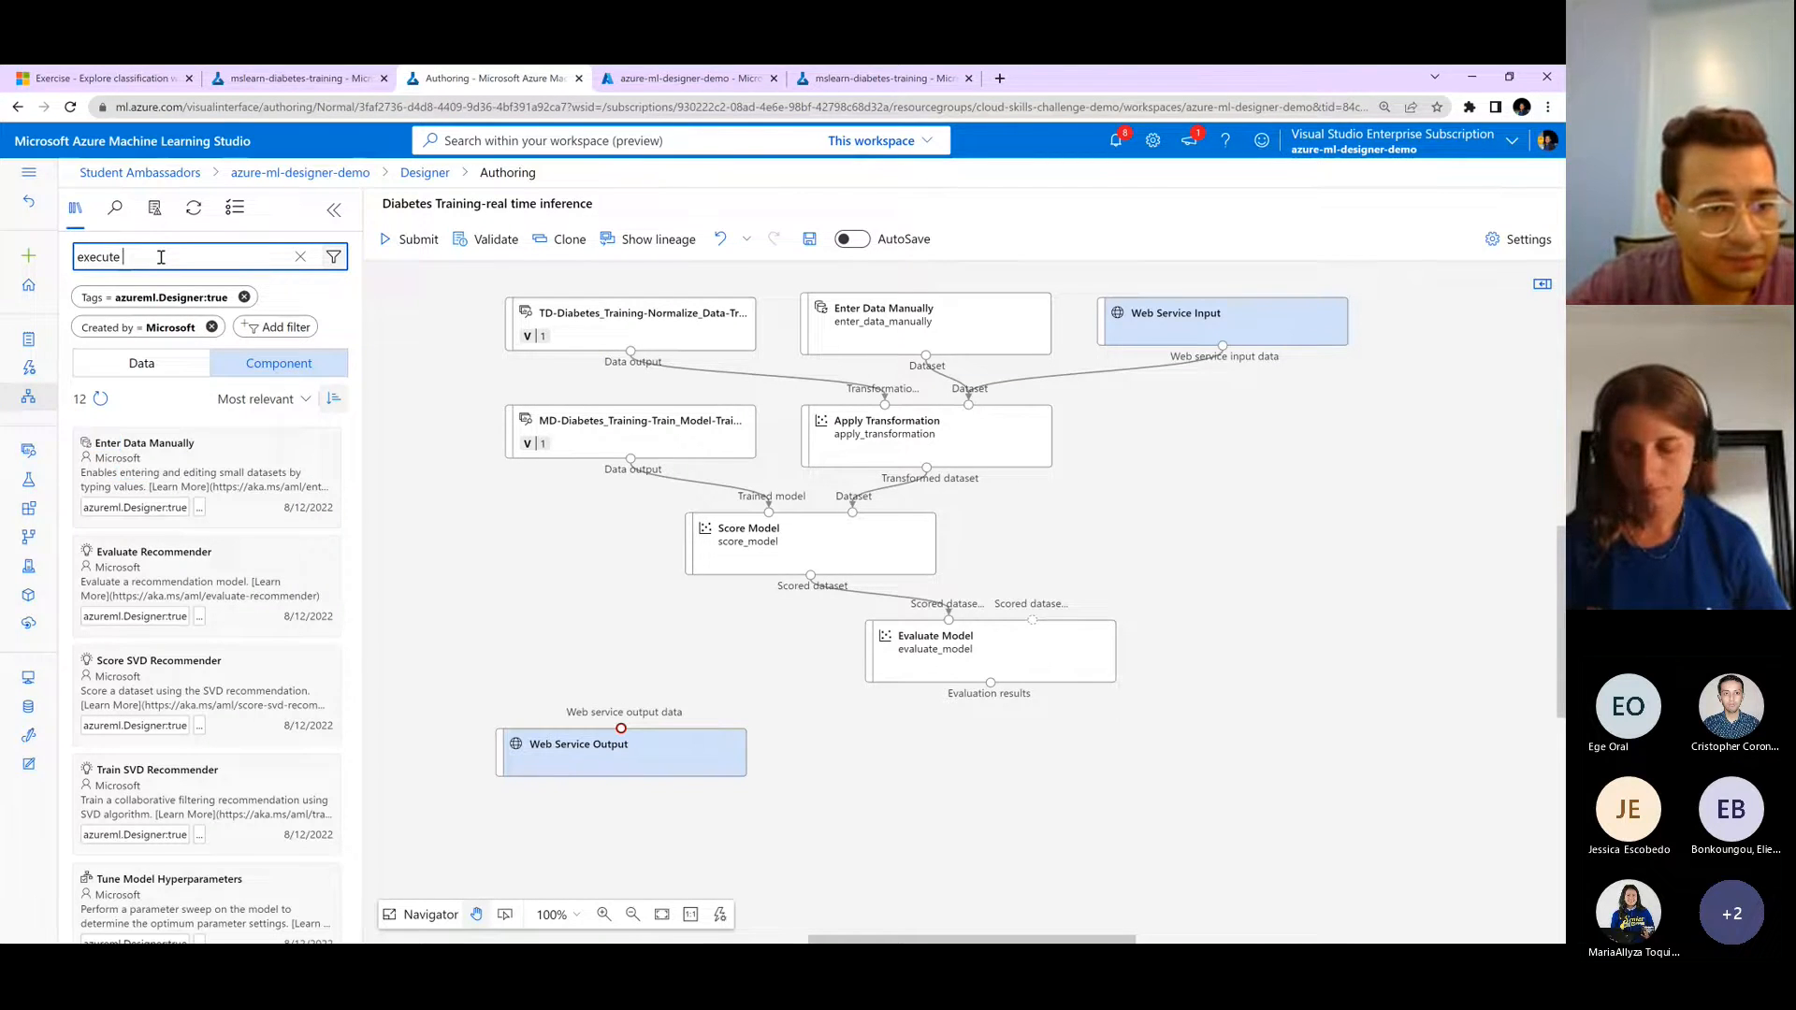
drag(199, 461, 812, 581)
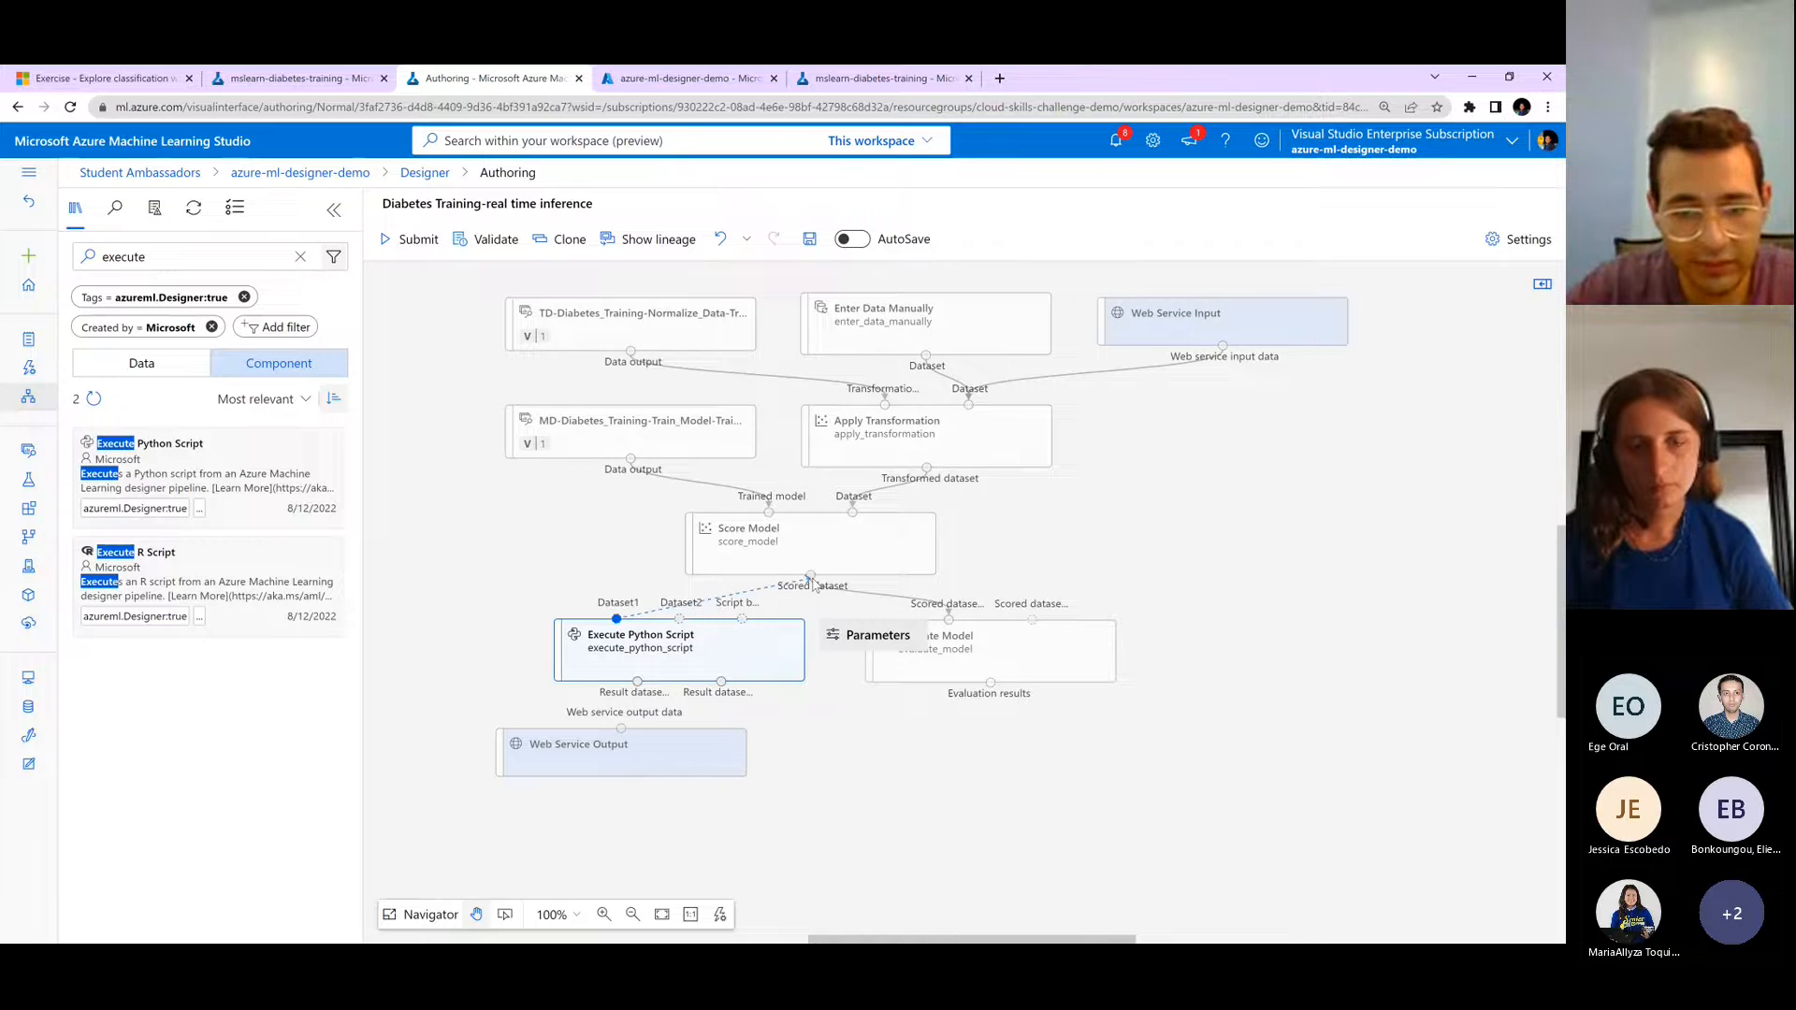
drag(483, 595, 528, 595)
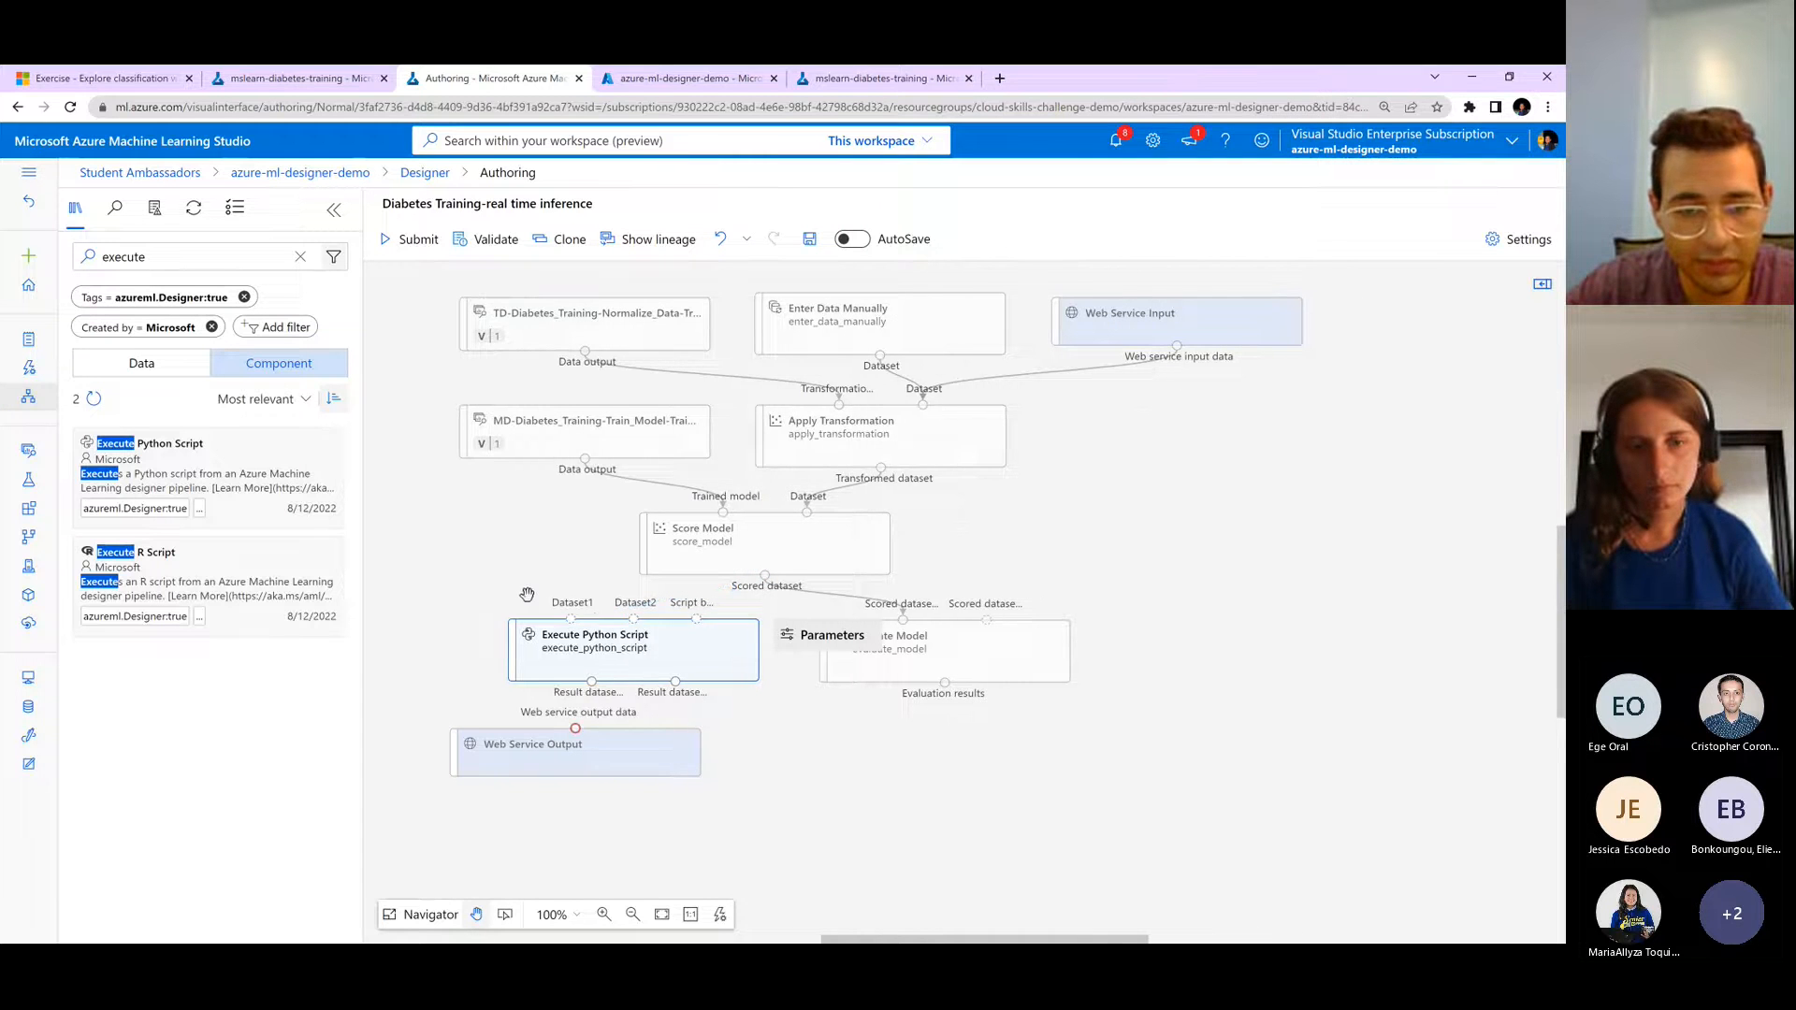
- Connect Score Model's scored dataset output to the Dataset1 input of Execute Python Script, as in the exercise diagram
click(152, 75)
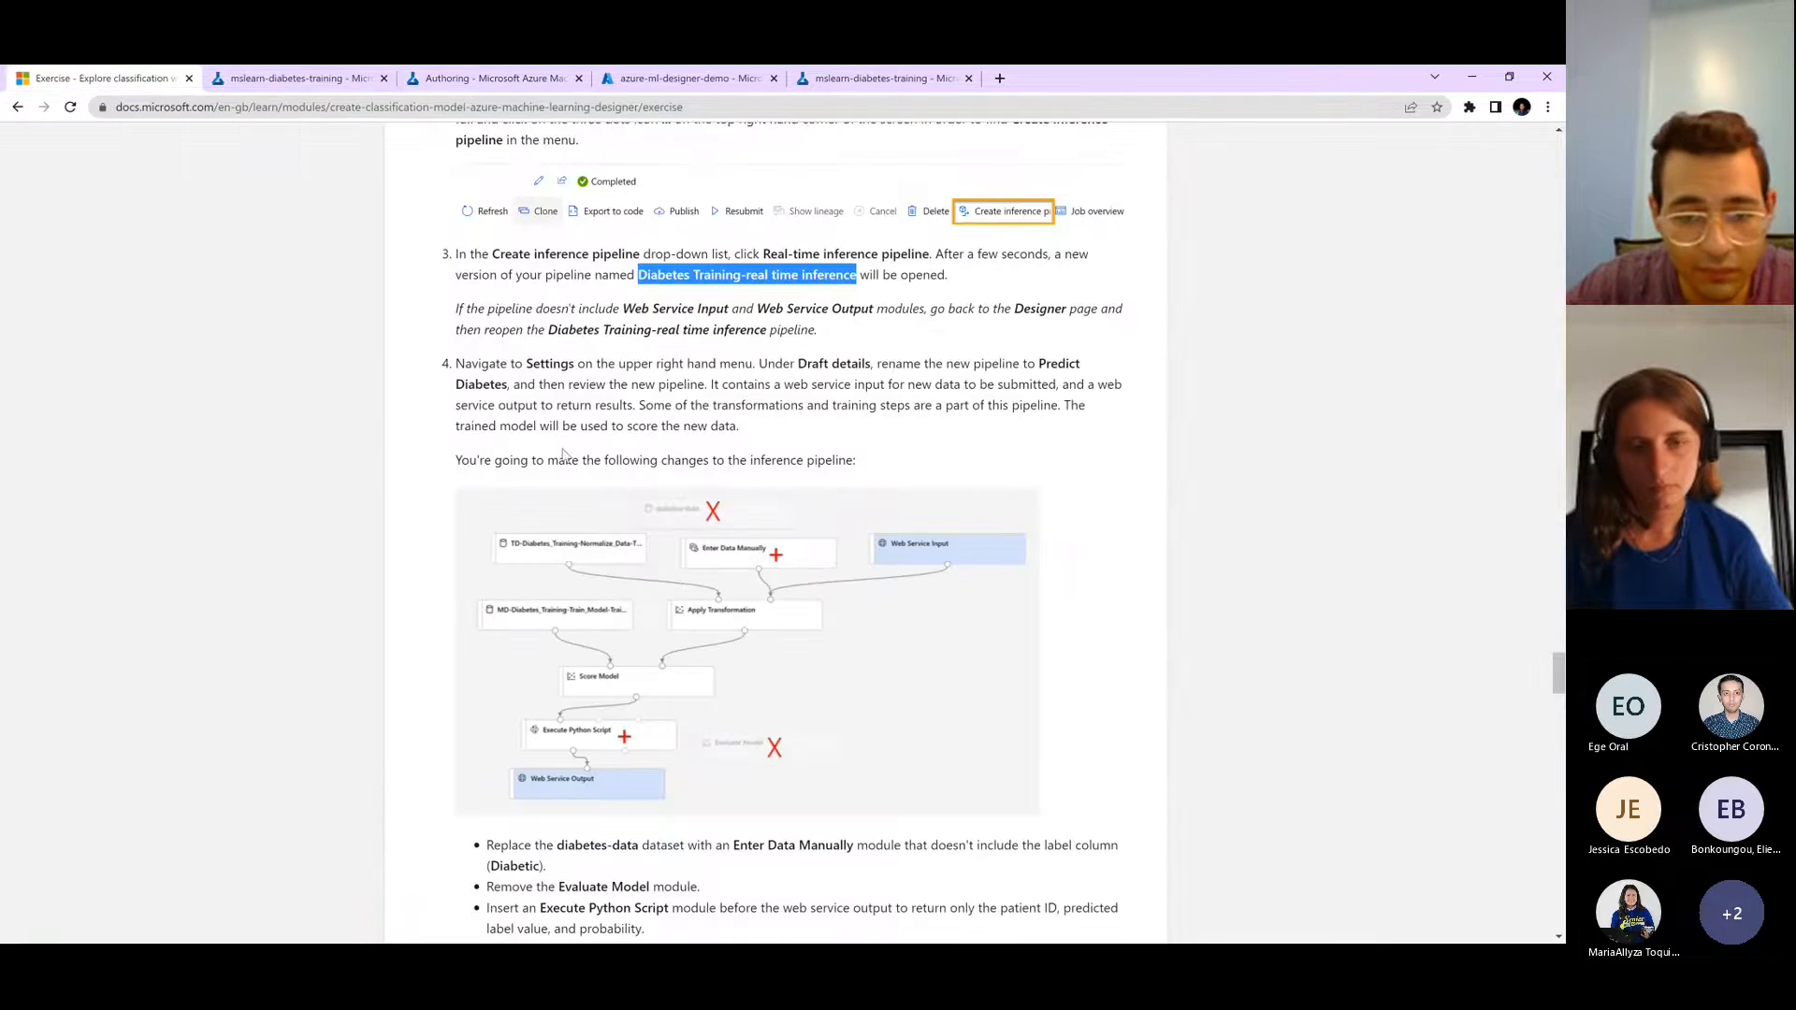
click(482, 78)
drag(764, 576, 570, 620)
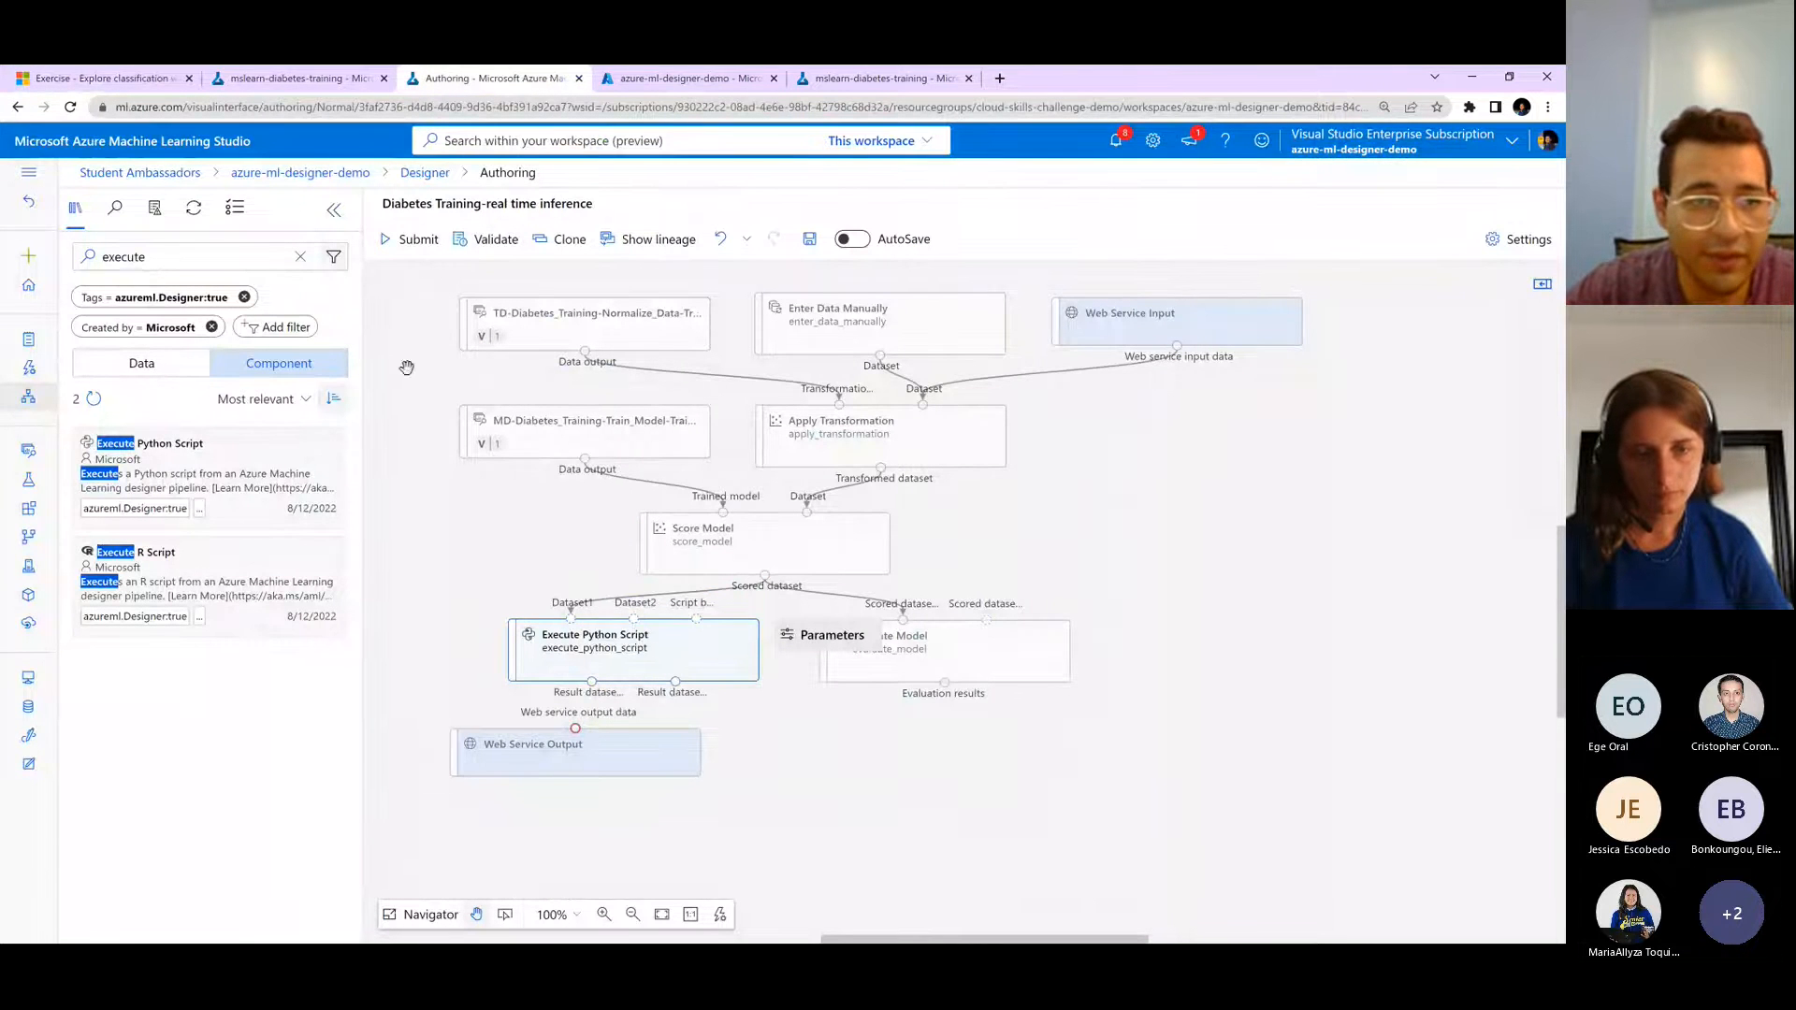
click(327, 77)
click(468, 77)
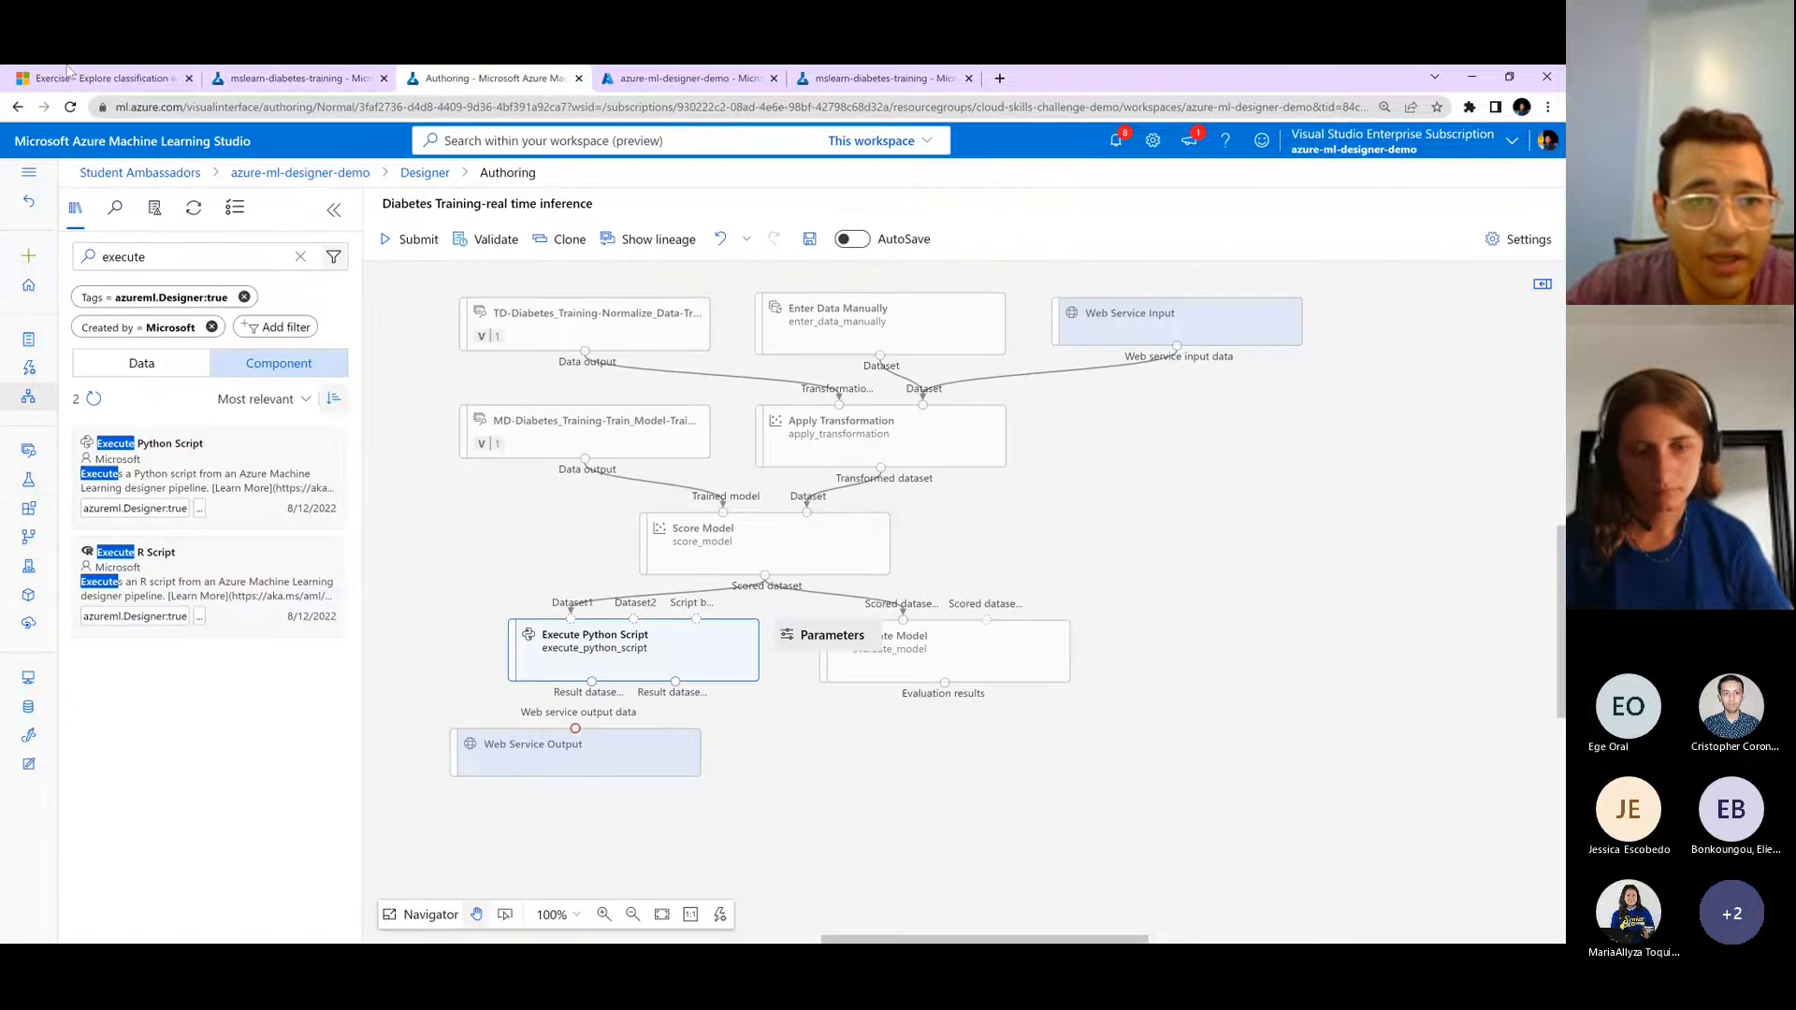
- Move Web Service Output slightly lower and connect the first Result dataset output of Execute Python Script to its input
click(69, 74)
click(486, 78)
drag(605, 771, 613, 812)
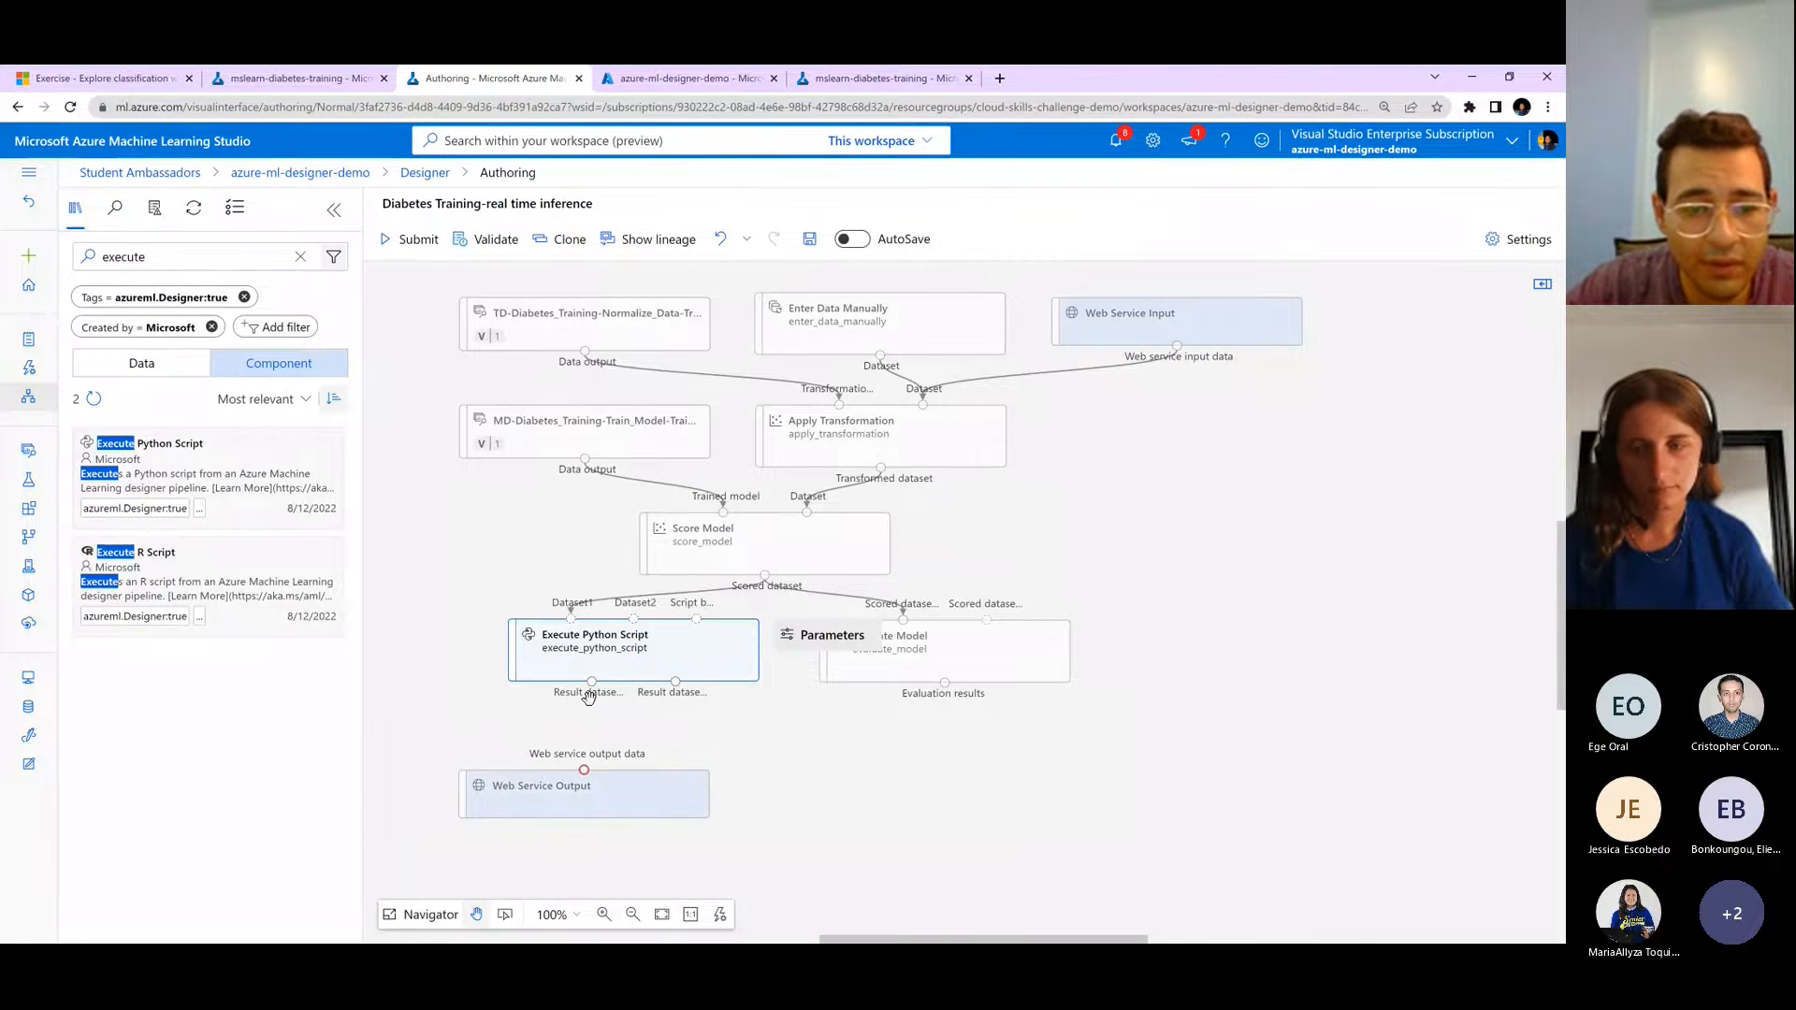
drag(591, 682, 585, 767)
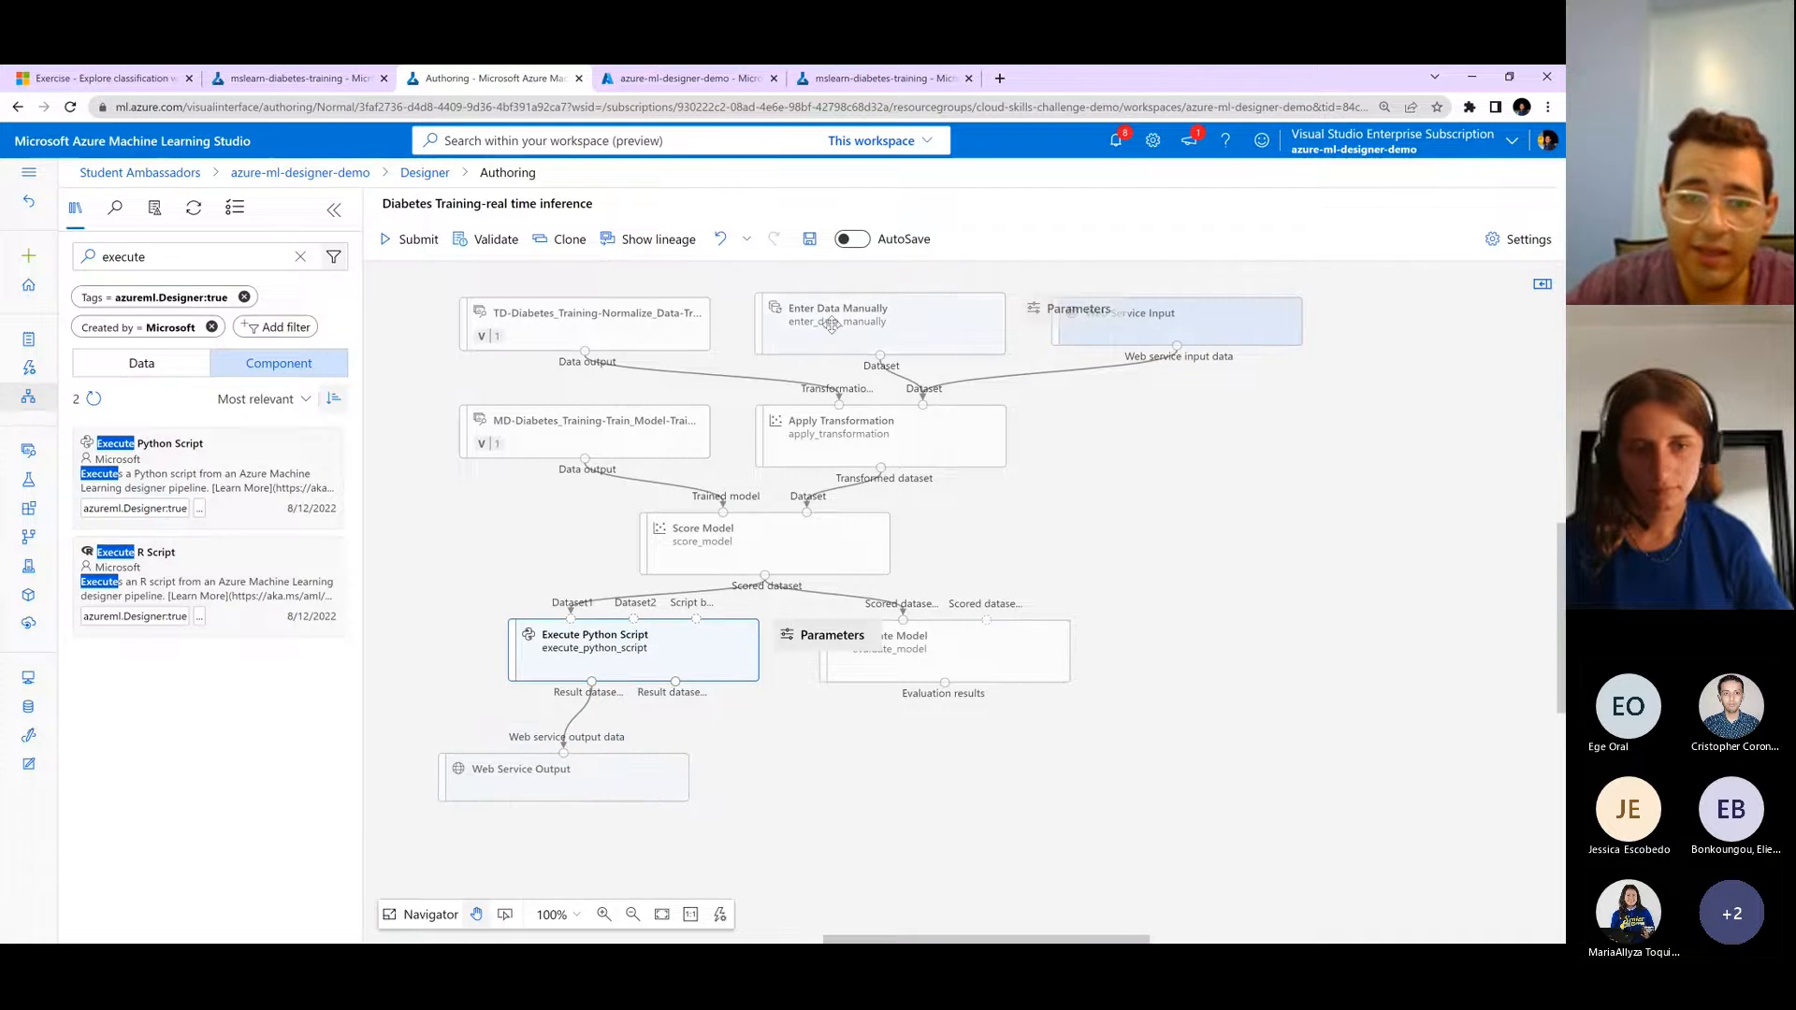
- Copy the CSV data of new patient observations from step 5 of the Microsoft Learn exercise
click(116, 75)
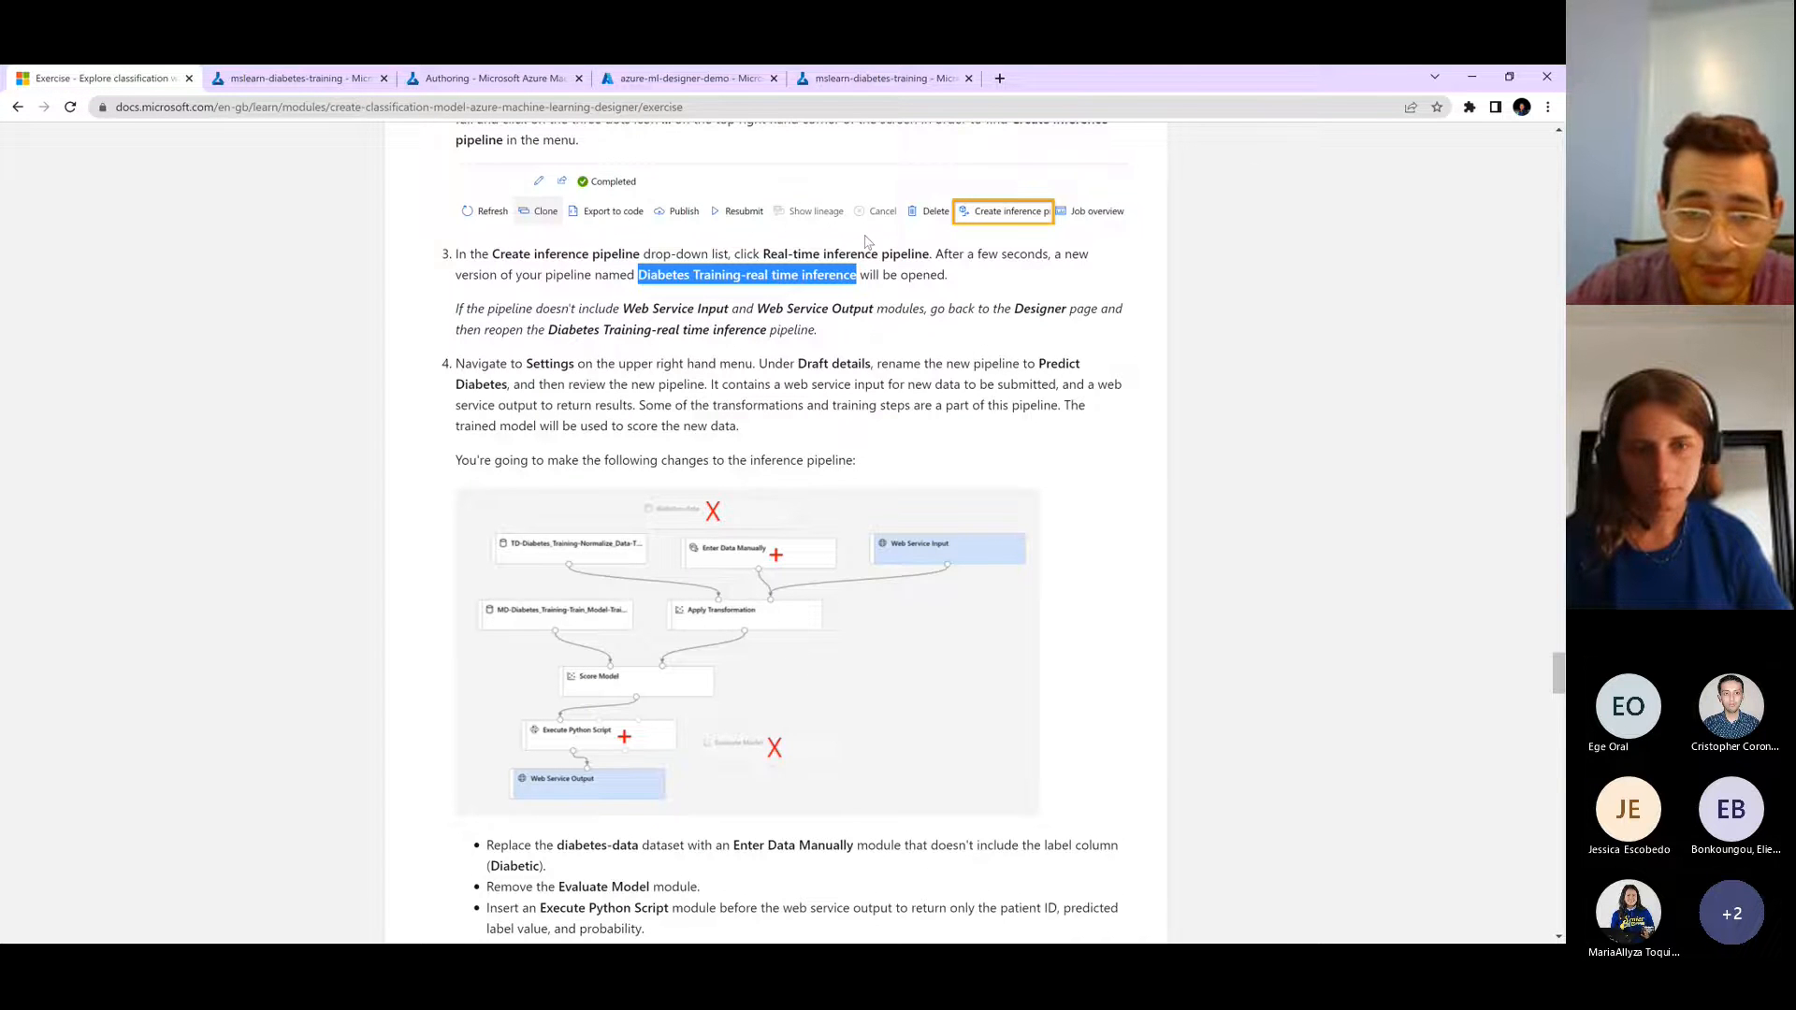
scroll(845, 639, down, 1)
scroll(844, 639, down, 3)
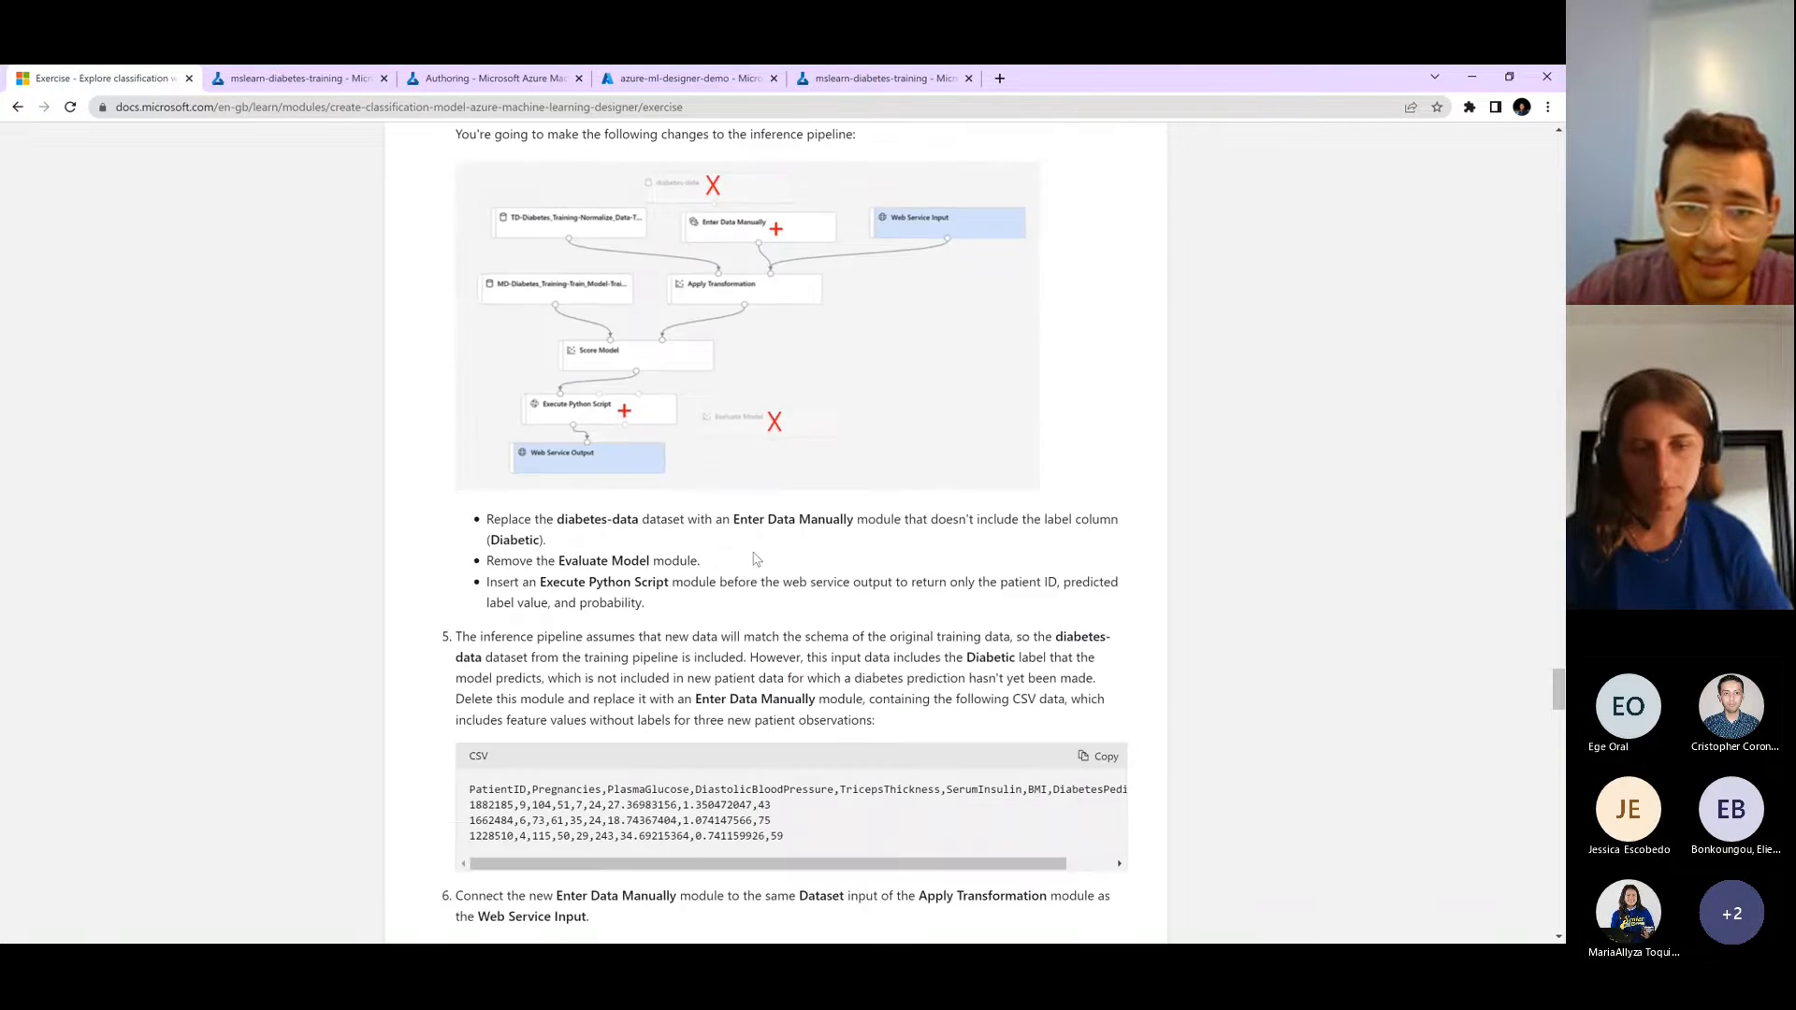
scroll(554, 529, down, 2)
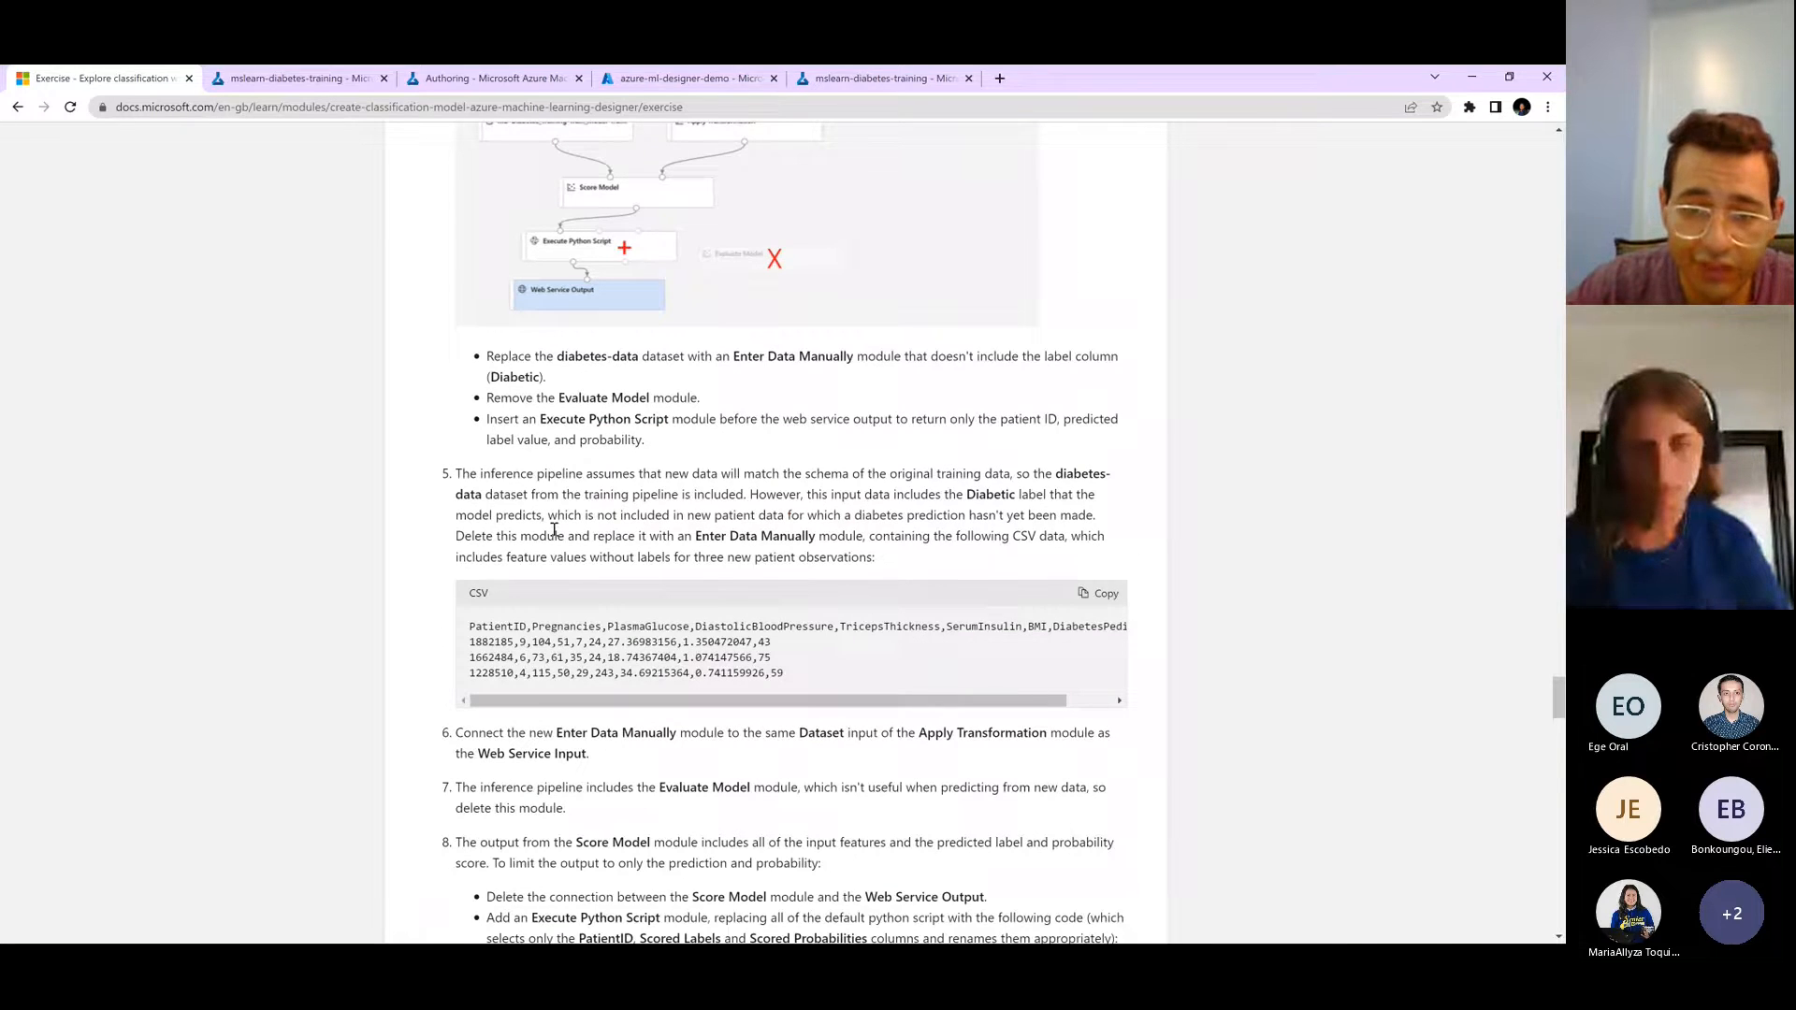
click(1094, 594)
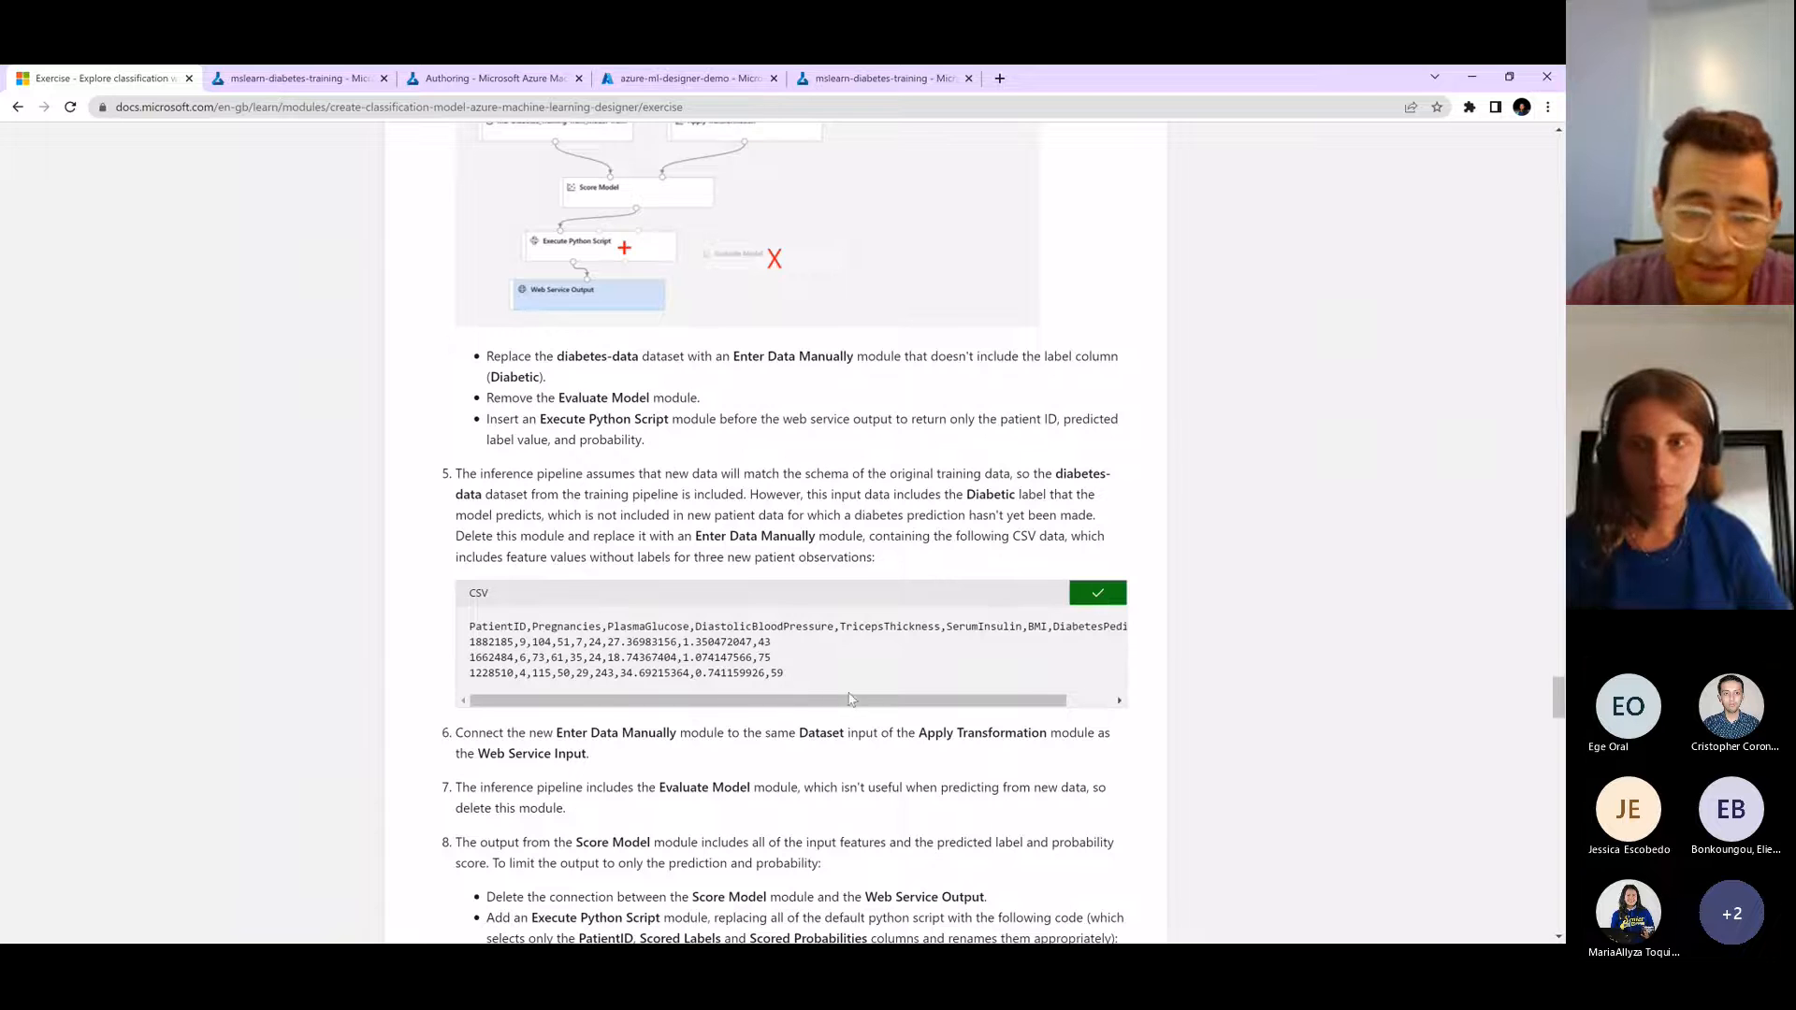
- Paste the copied CSV patient data into the Enter Data Manually component in the designer and save it
click(317, 72)
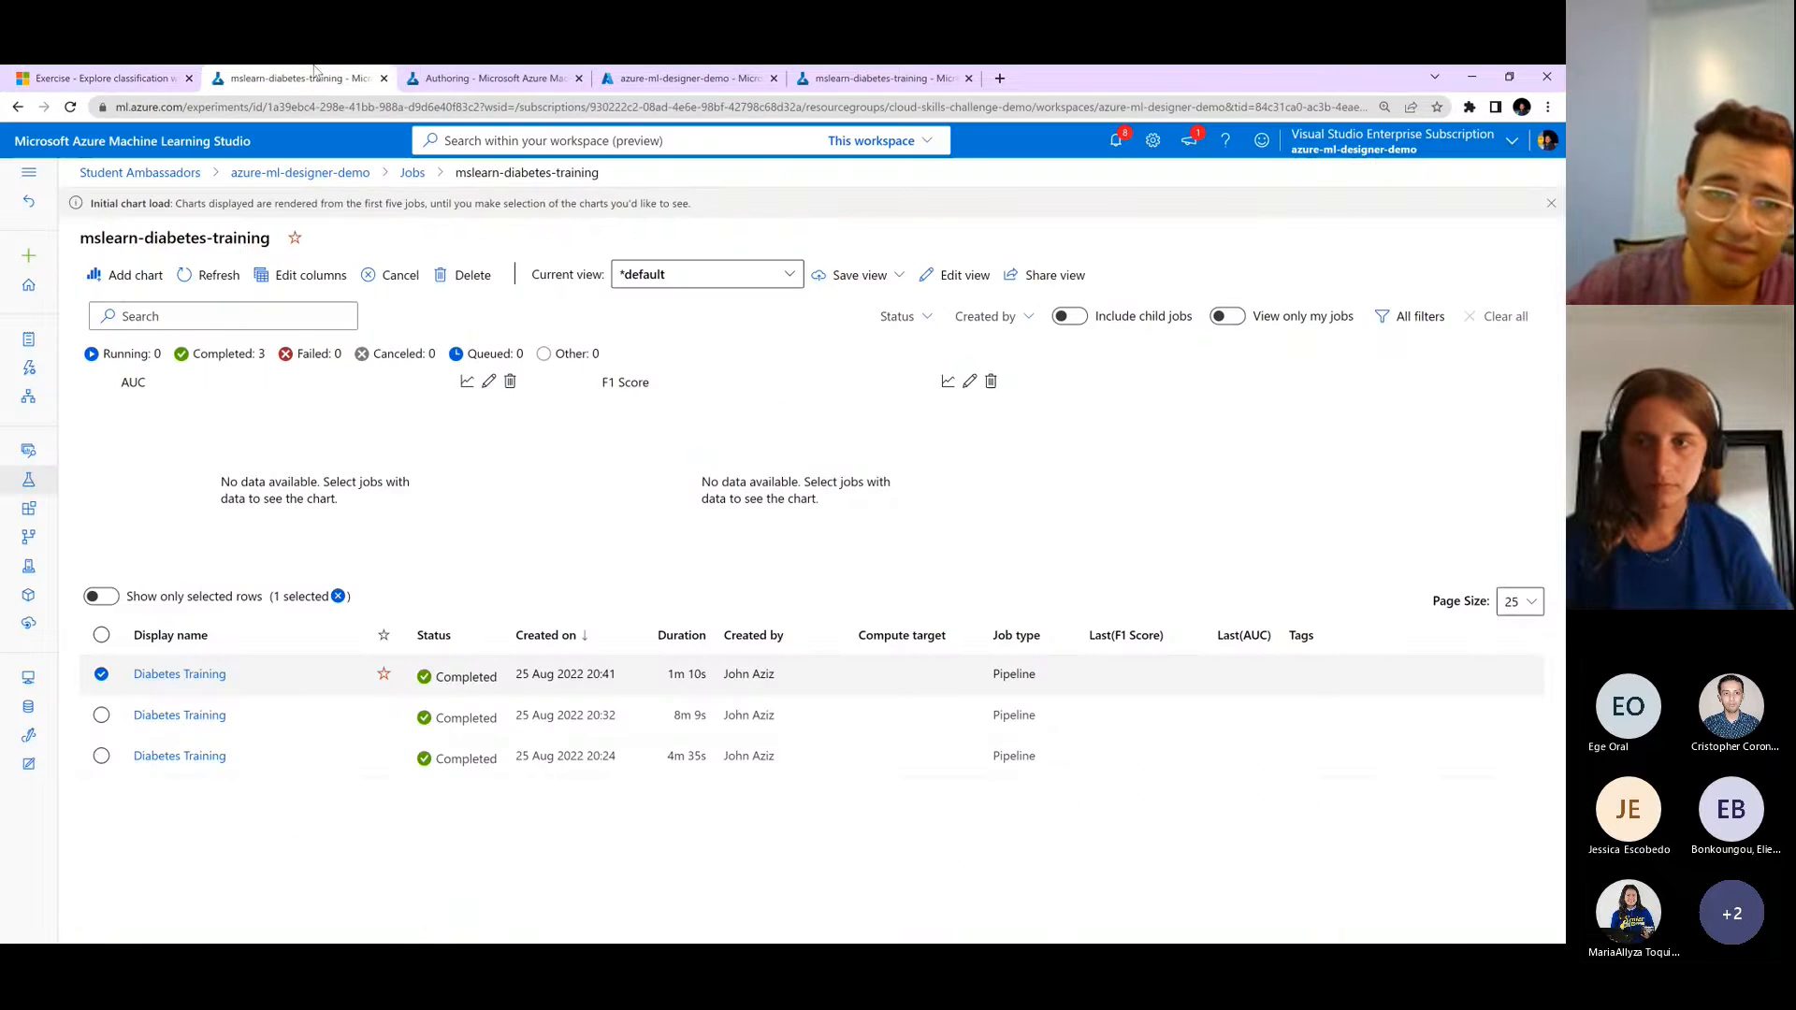
drag(437, 79, 318, 79)
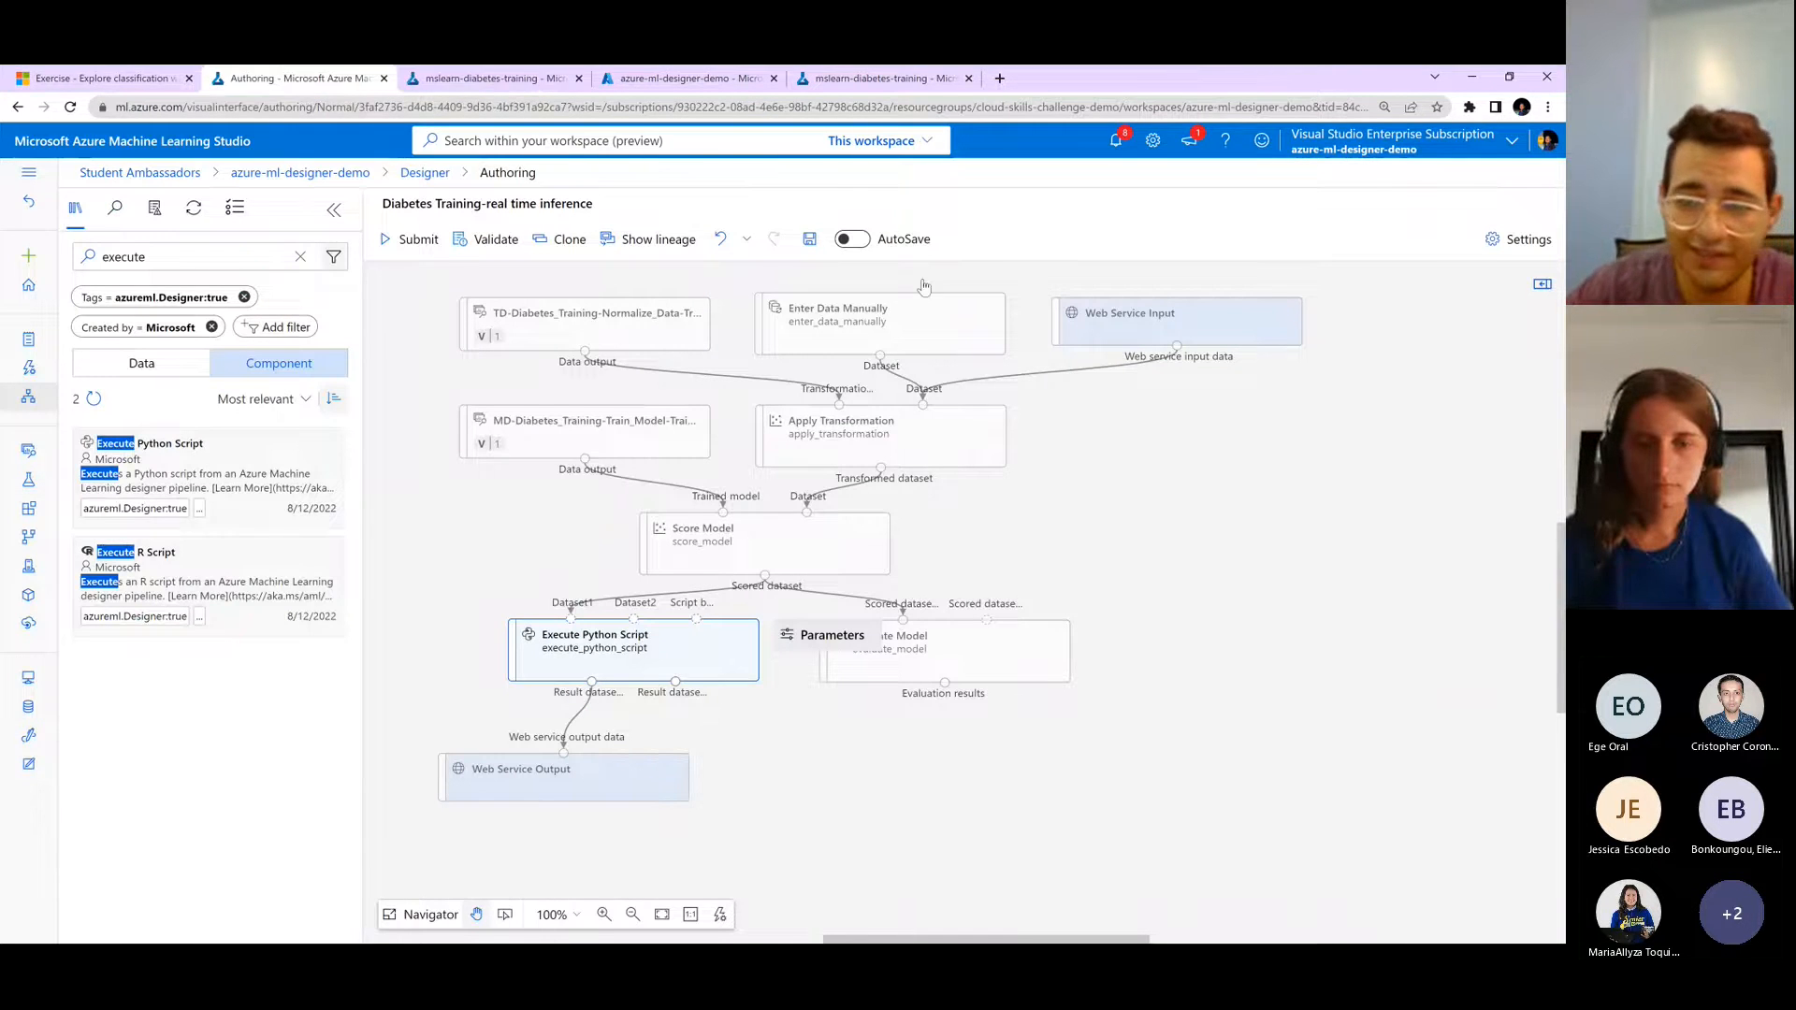
click(923, 309)
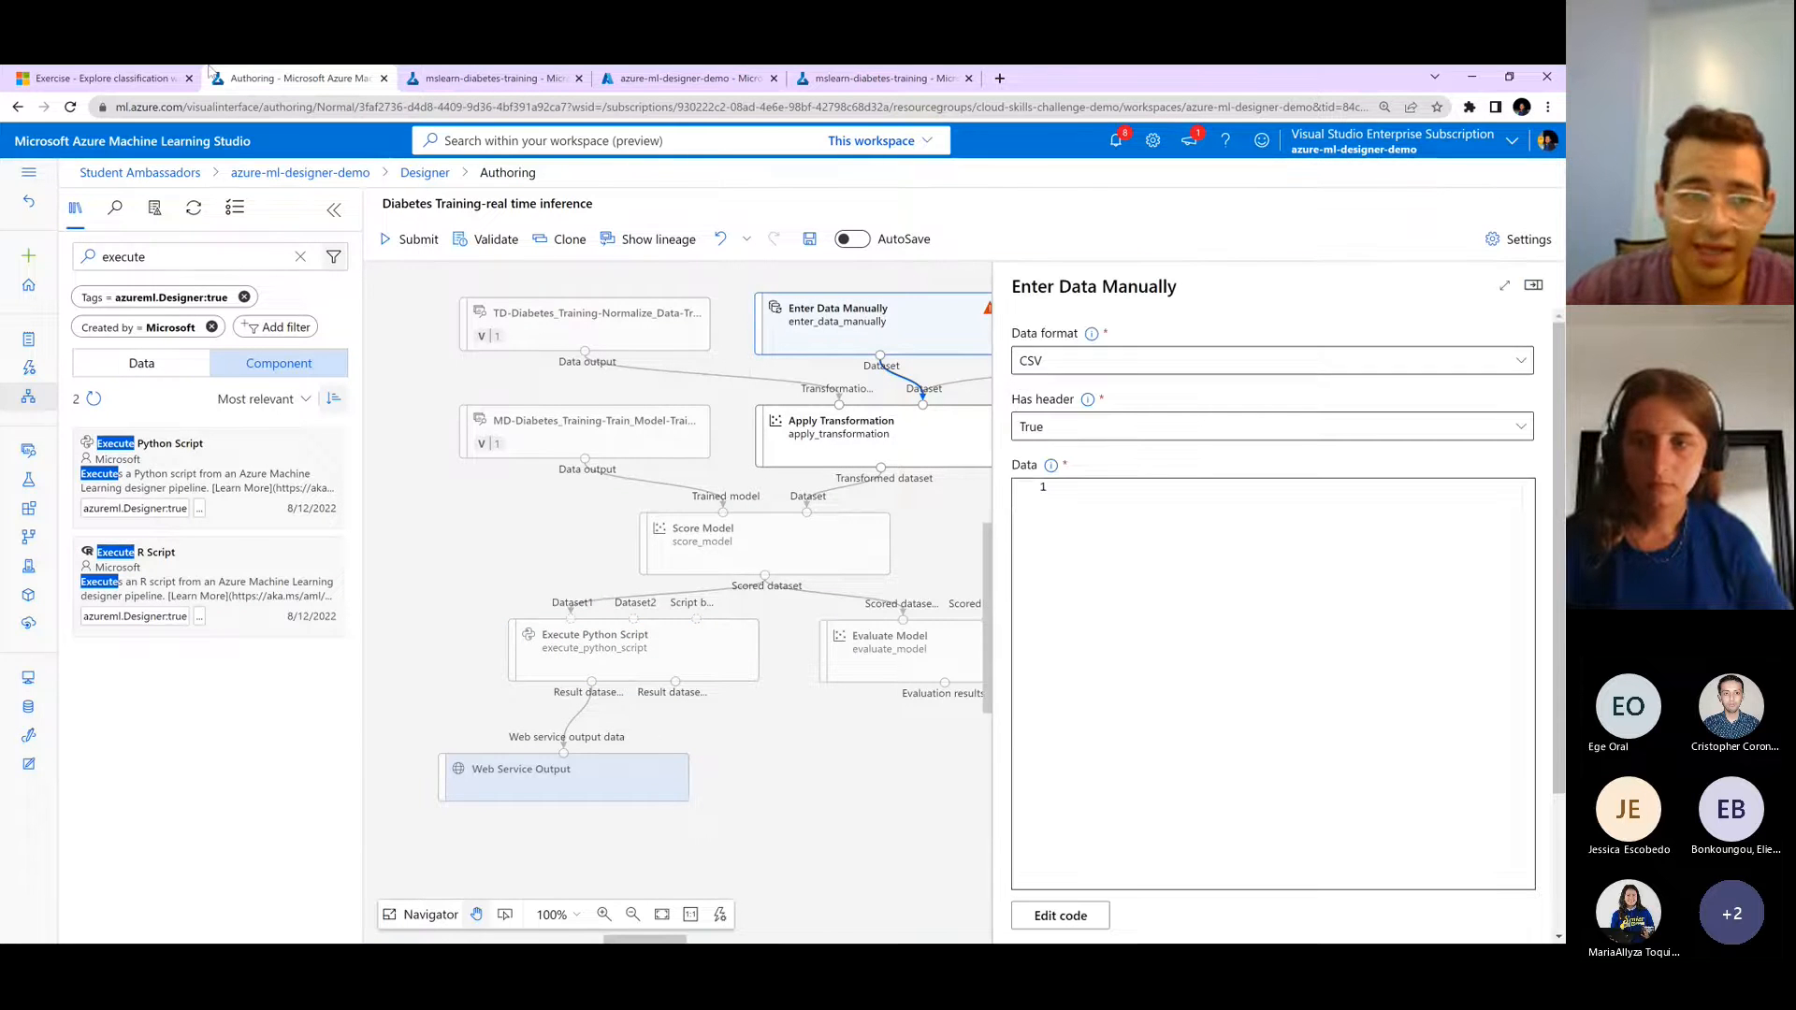
click(147, 75)
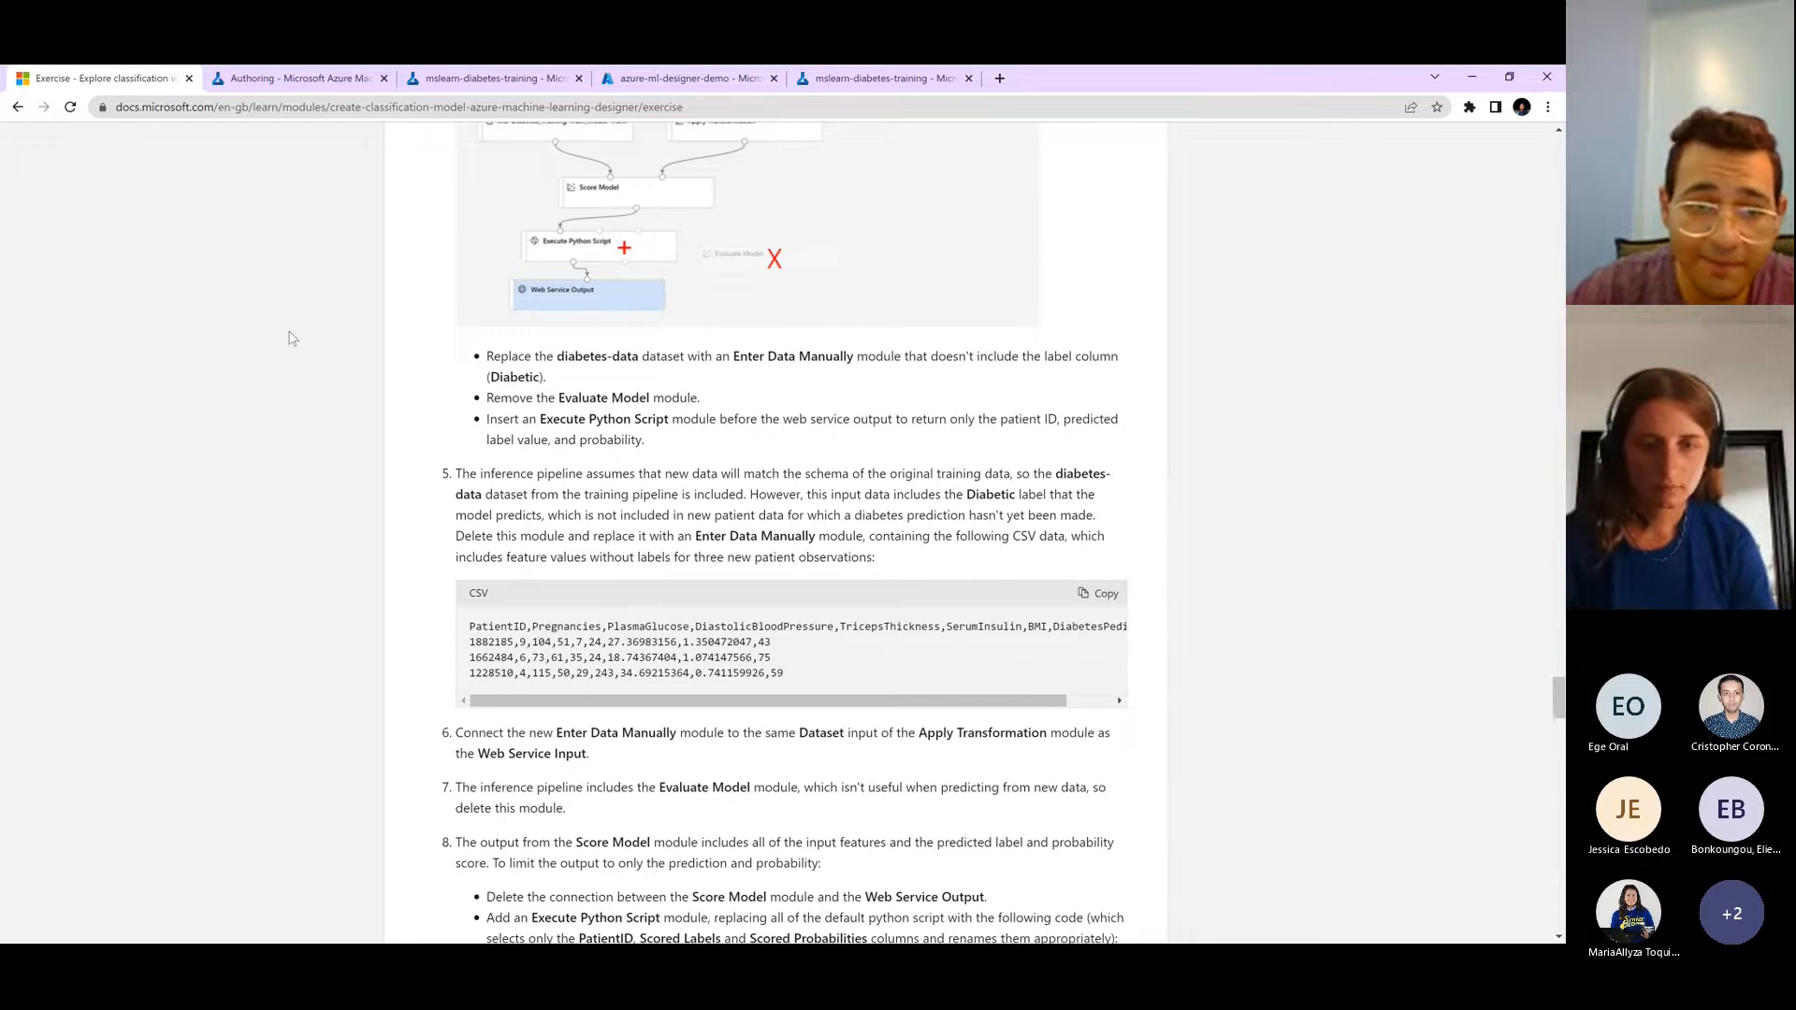
click(245, 79)
key(ctrl+v)
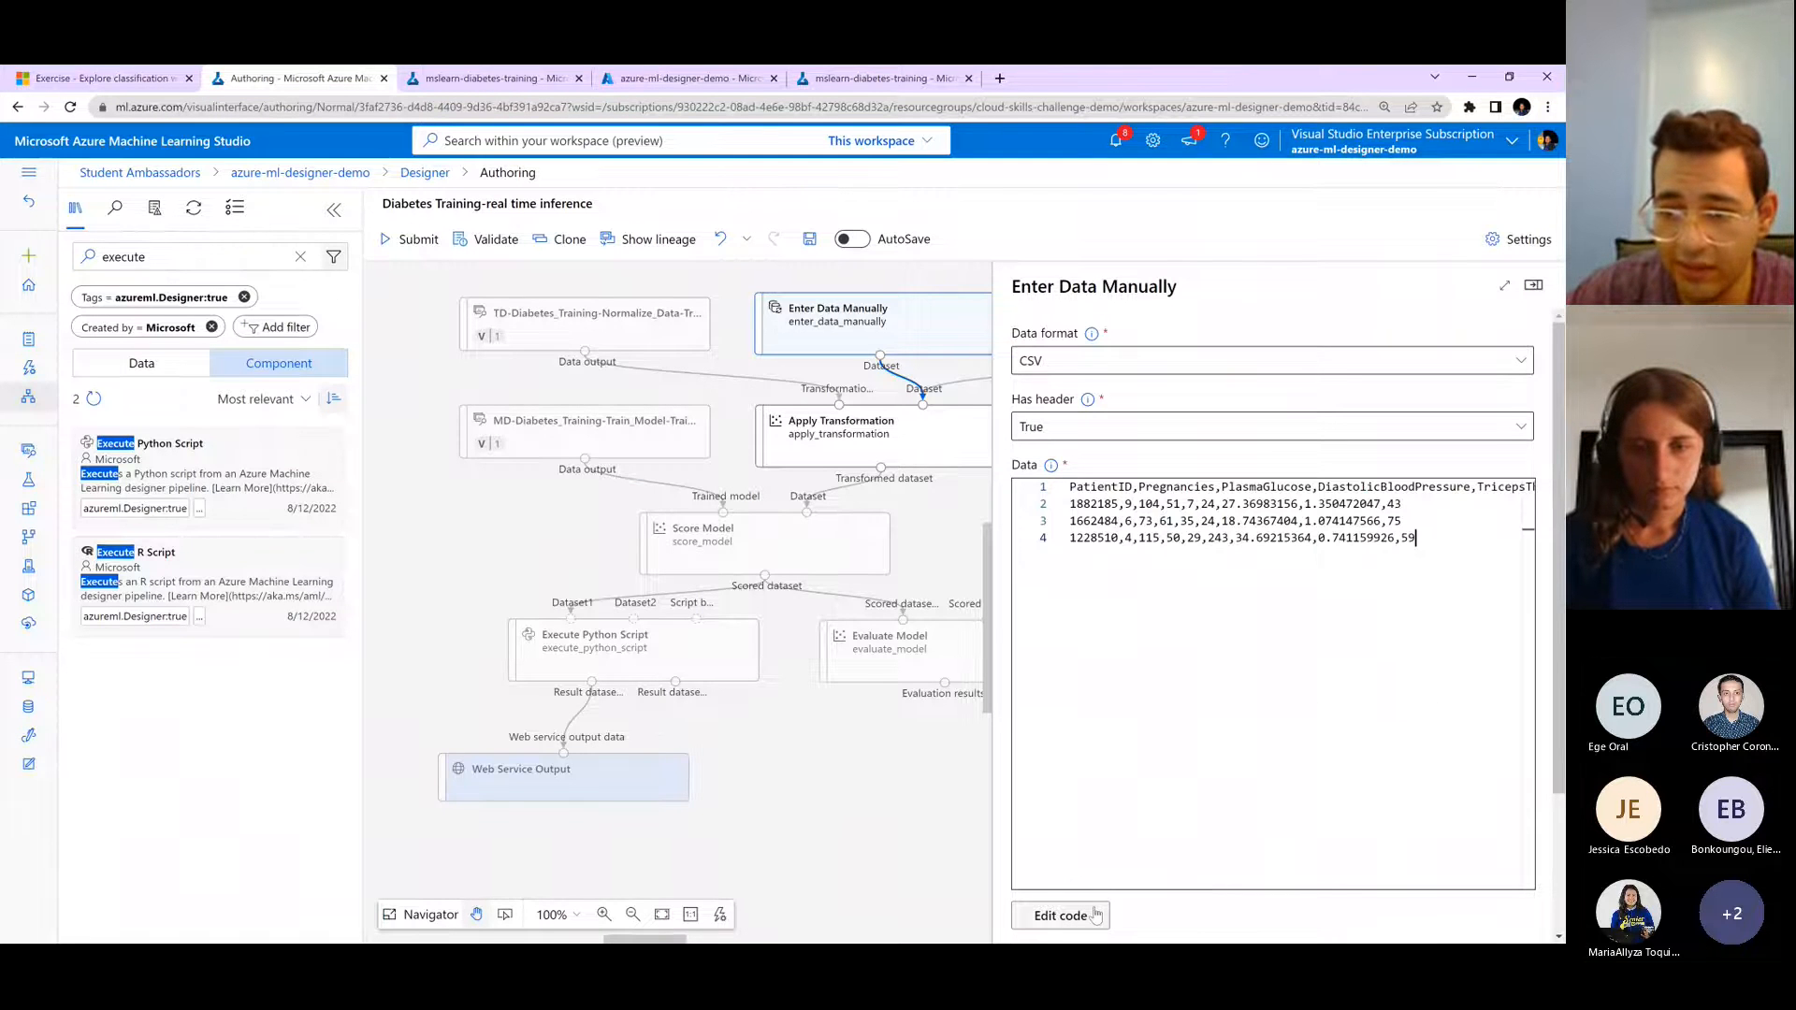
click(1096, 915)
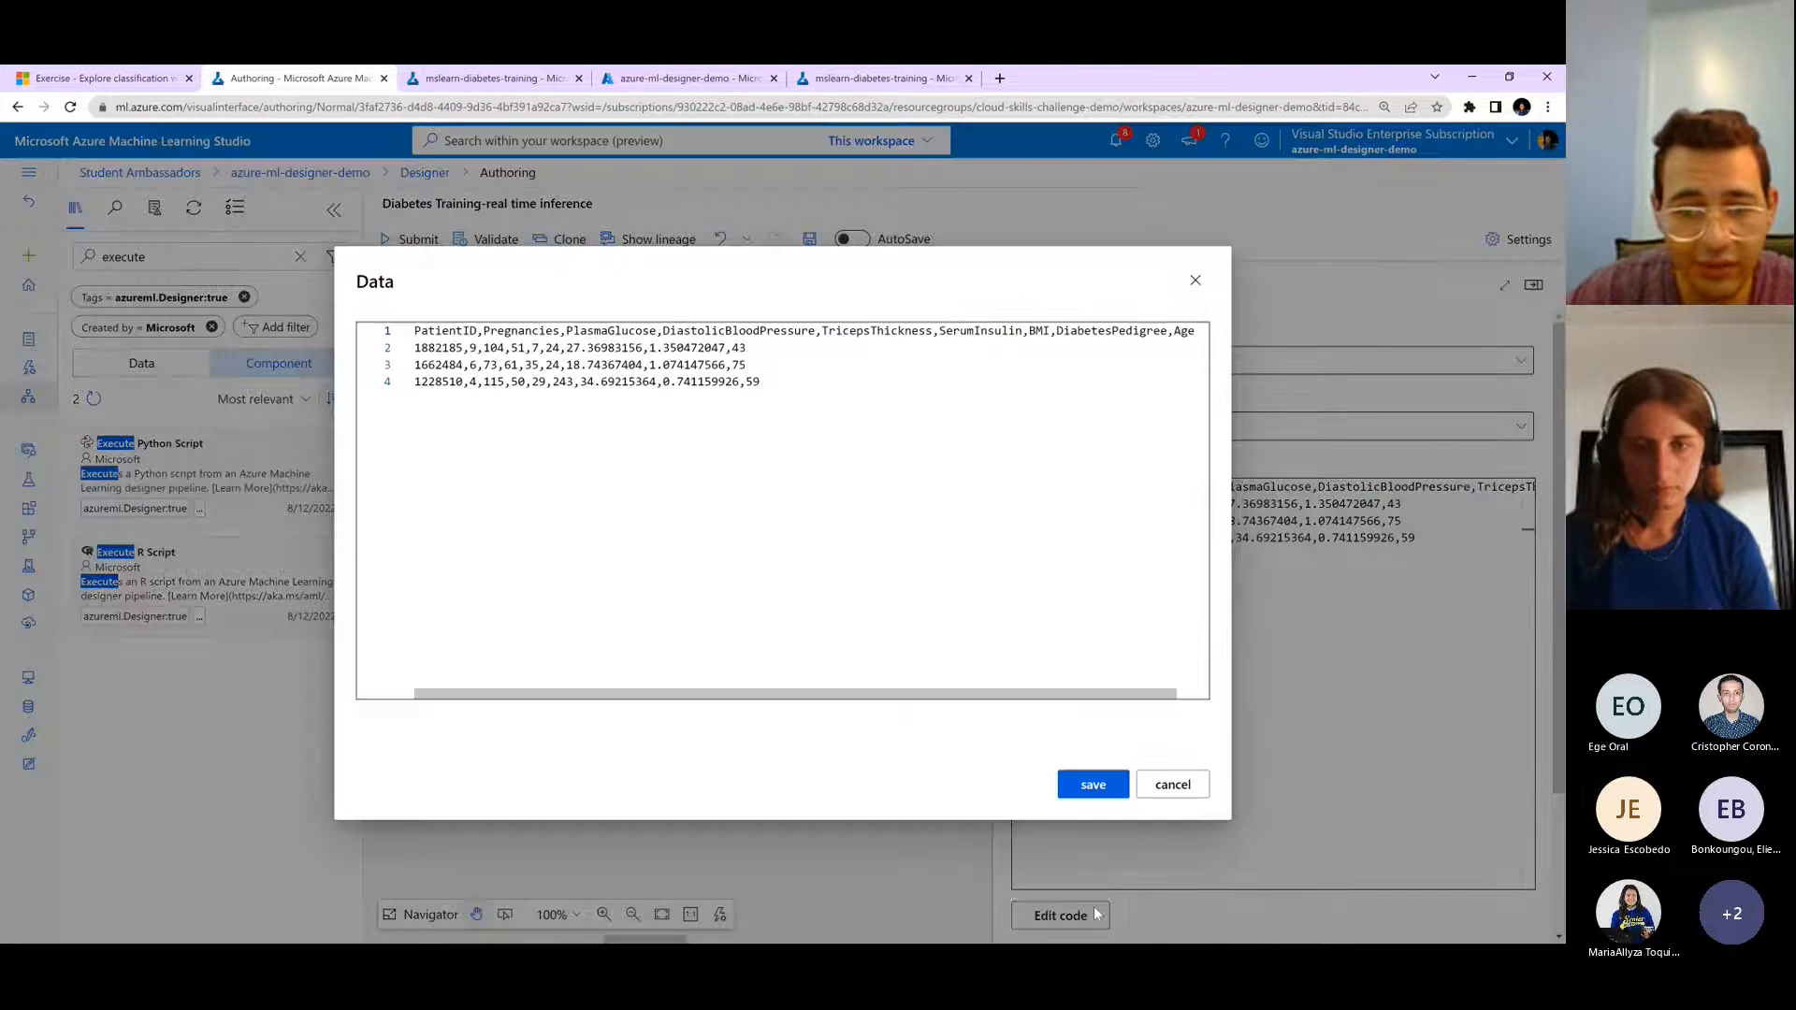
click(1094, 785)
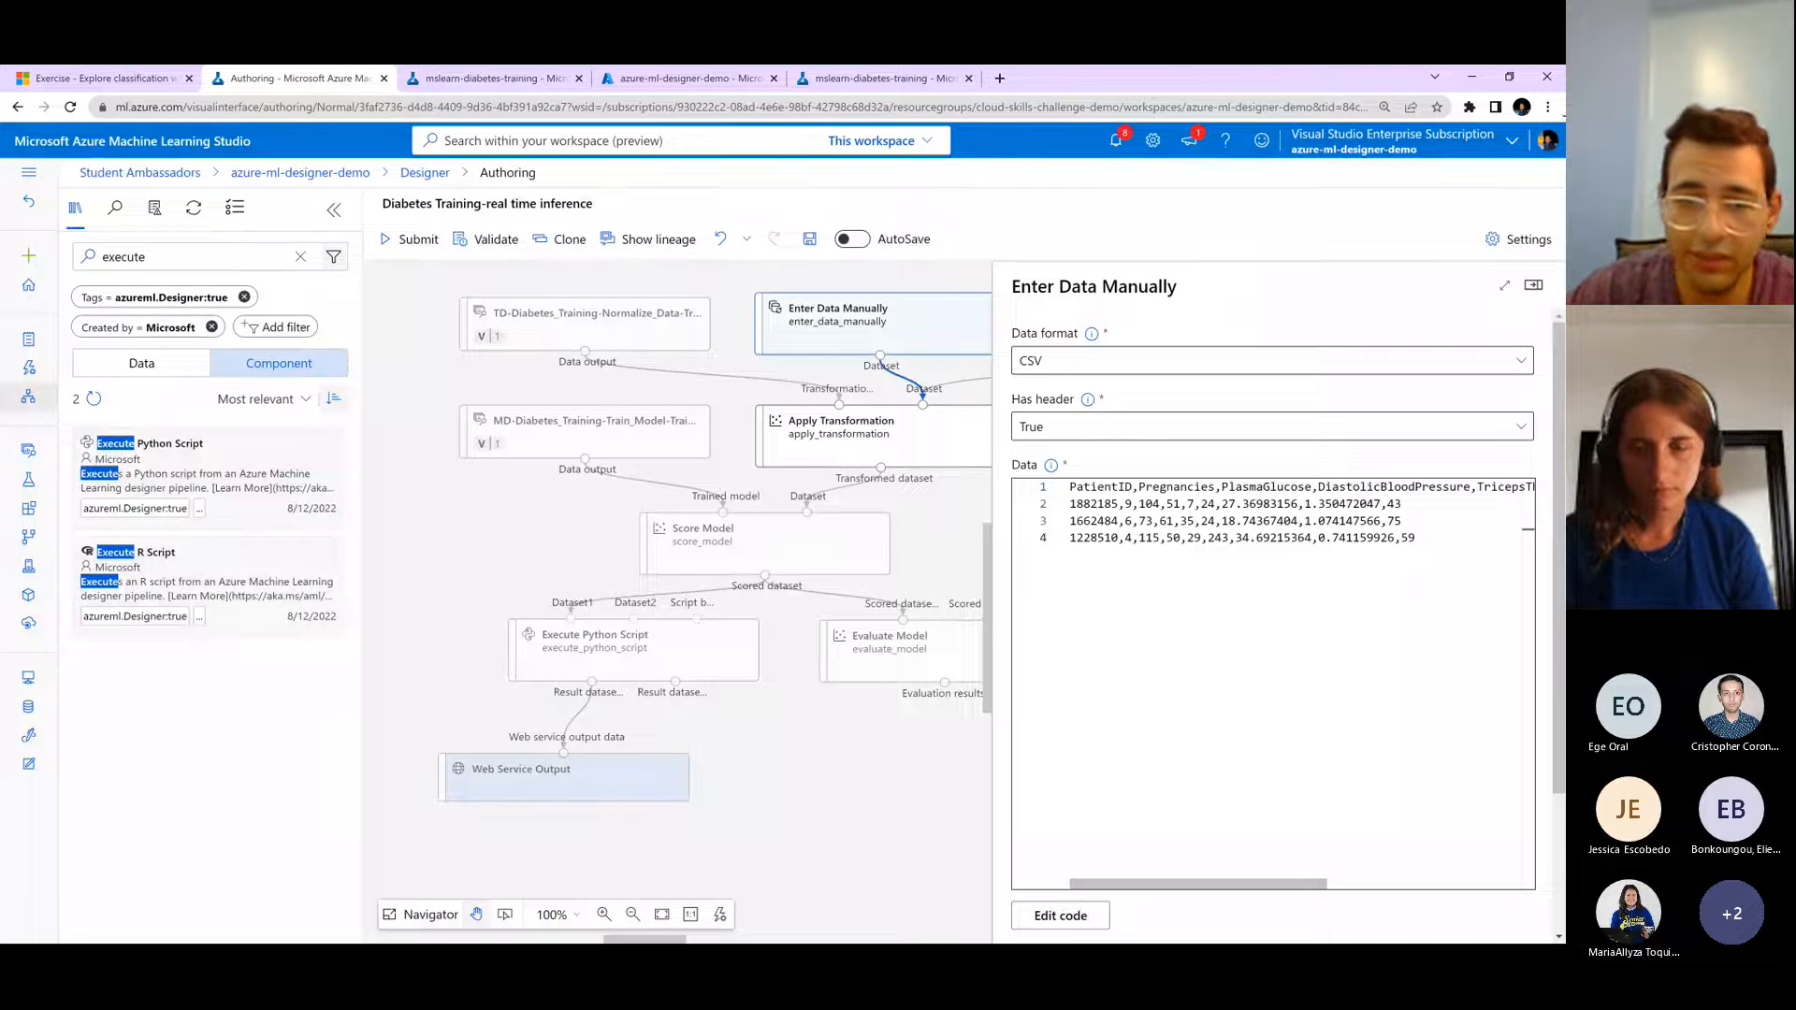
click(1533, 285)
- Compare the pipeline with the exercise diagram and delete the Evaluate Model component
click(3, 73)
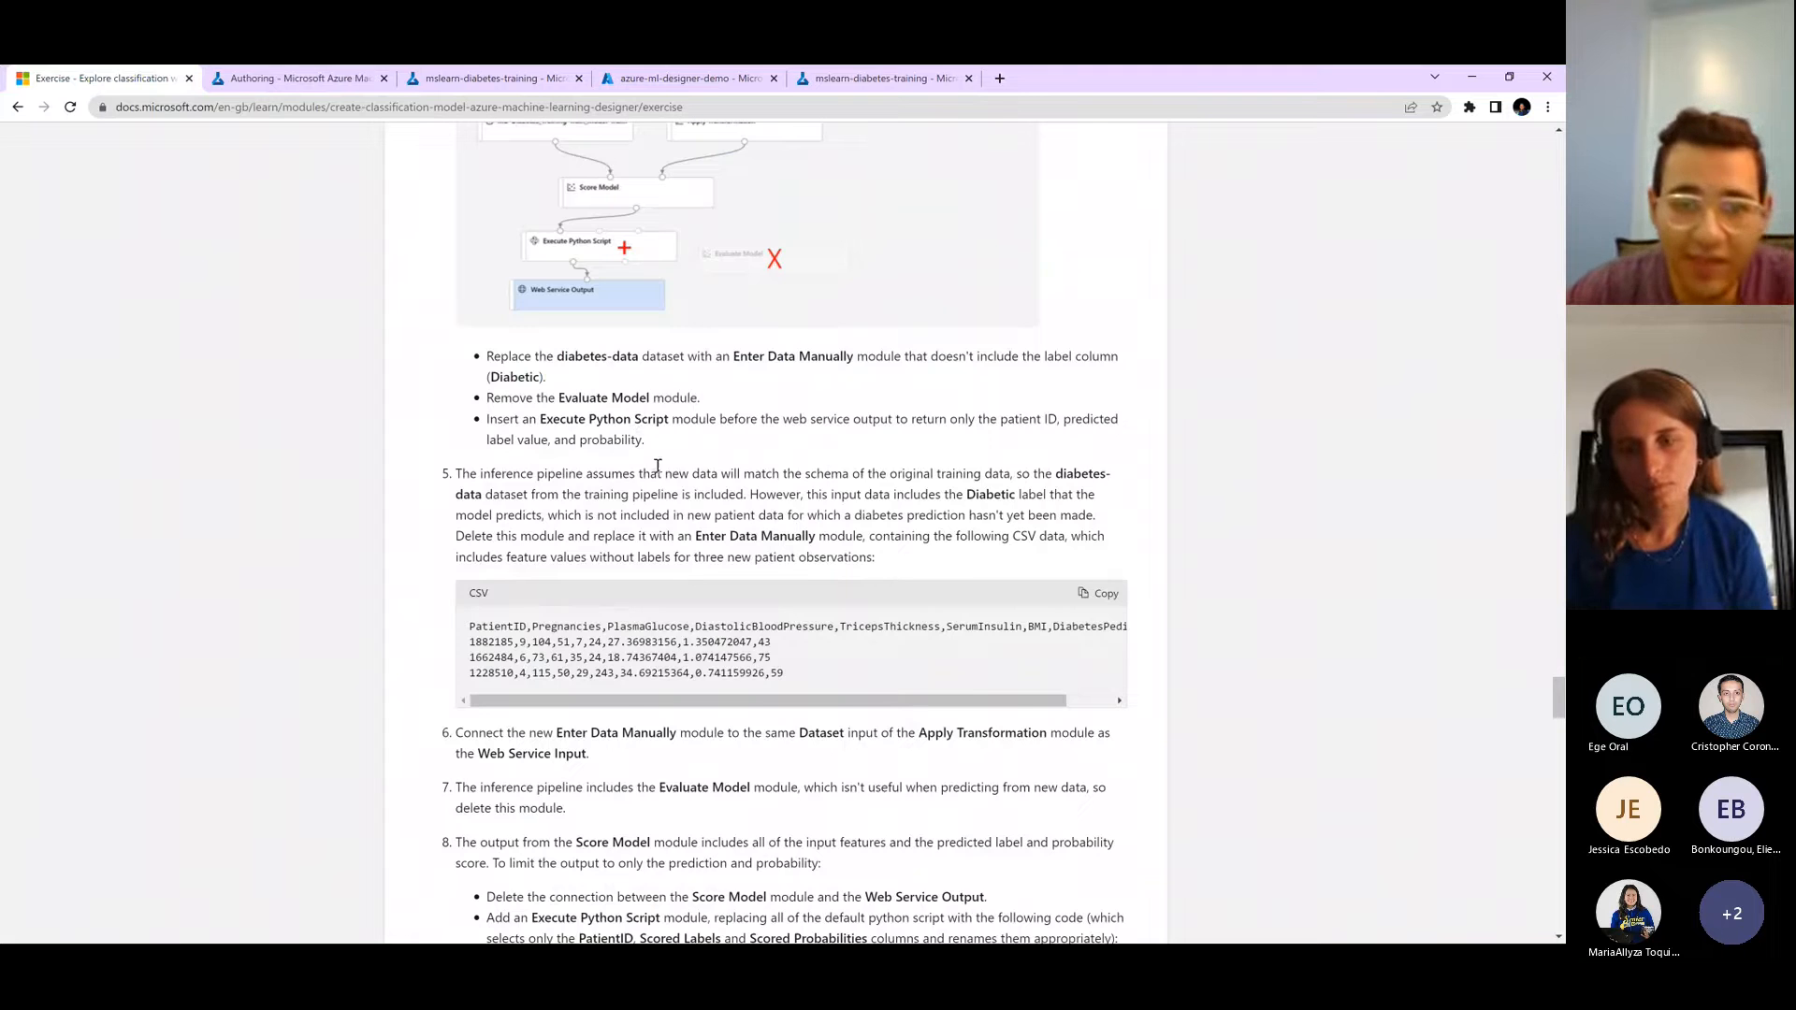
scroll(657, 465, up, 3)
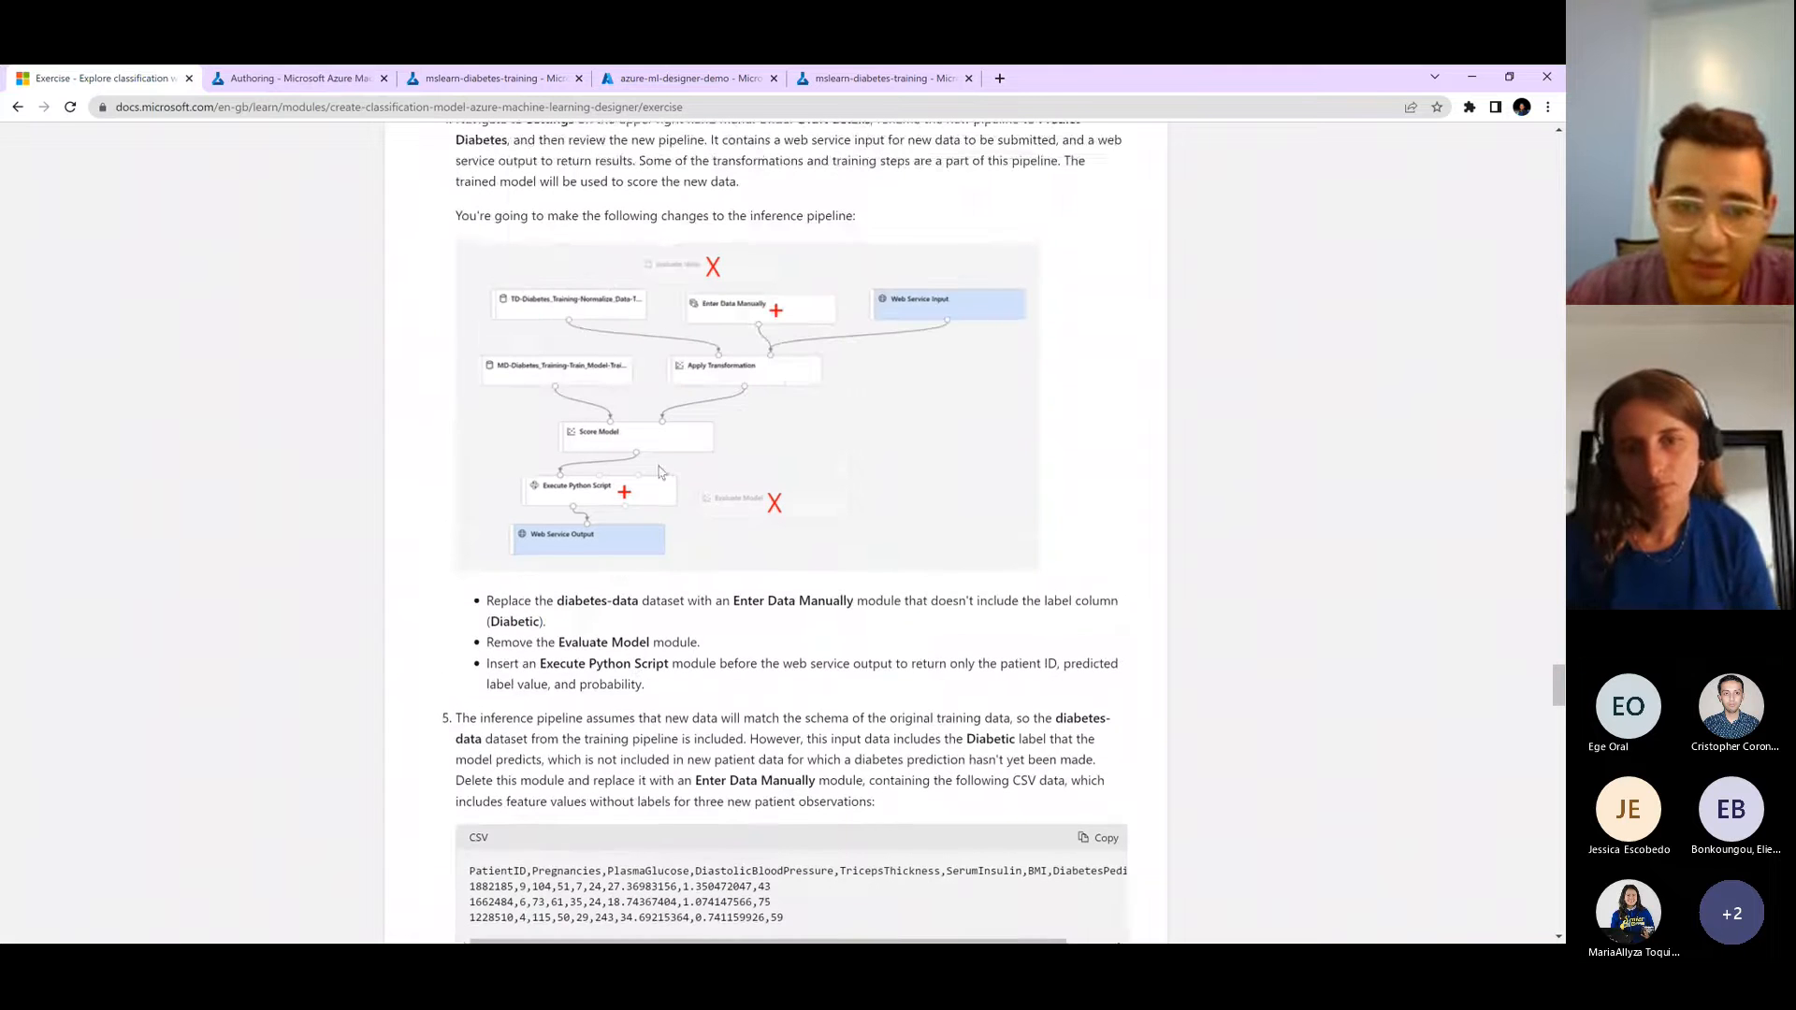
click(321, 75)
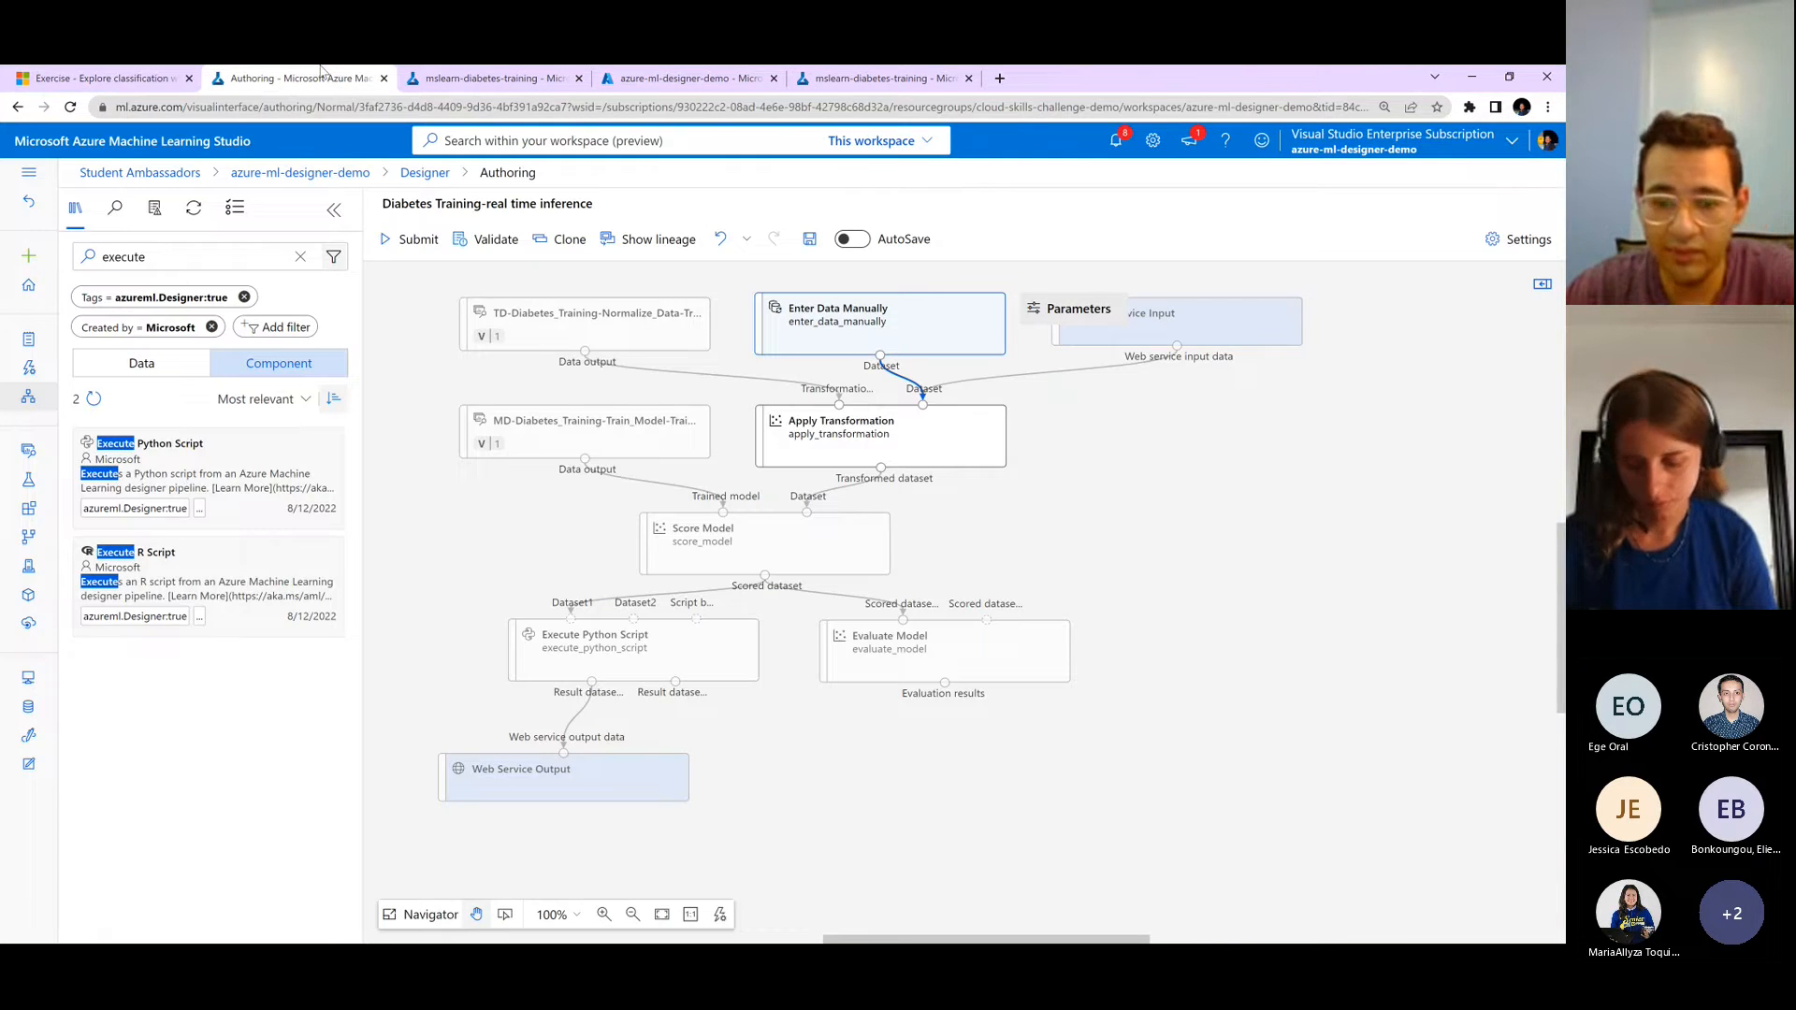
click(80, 72)
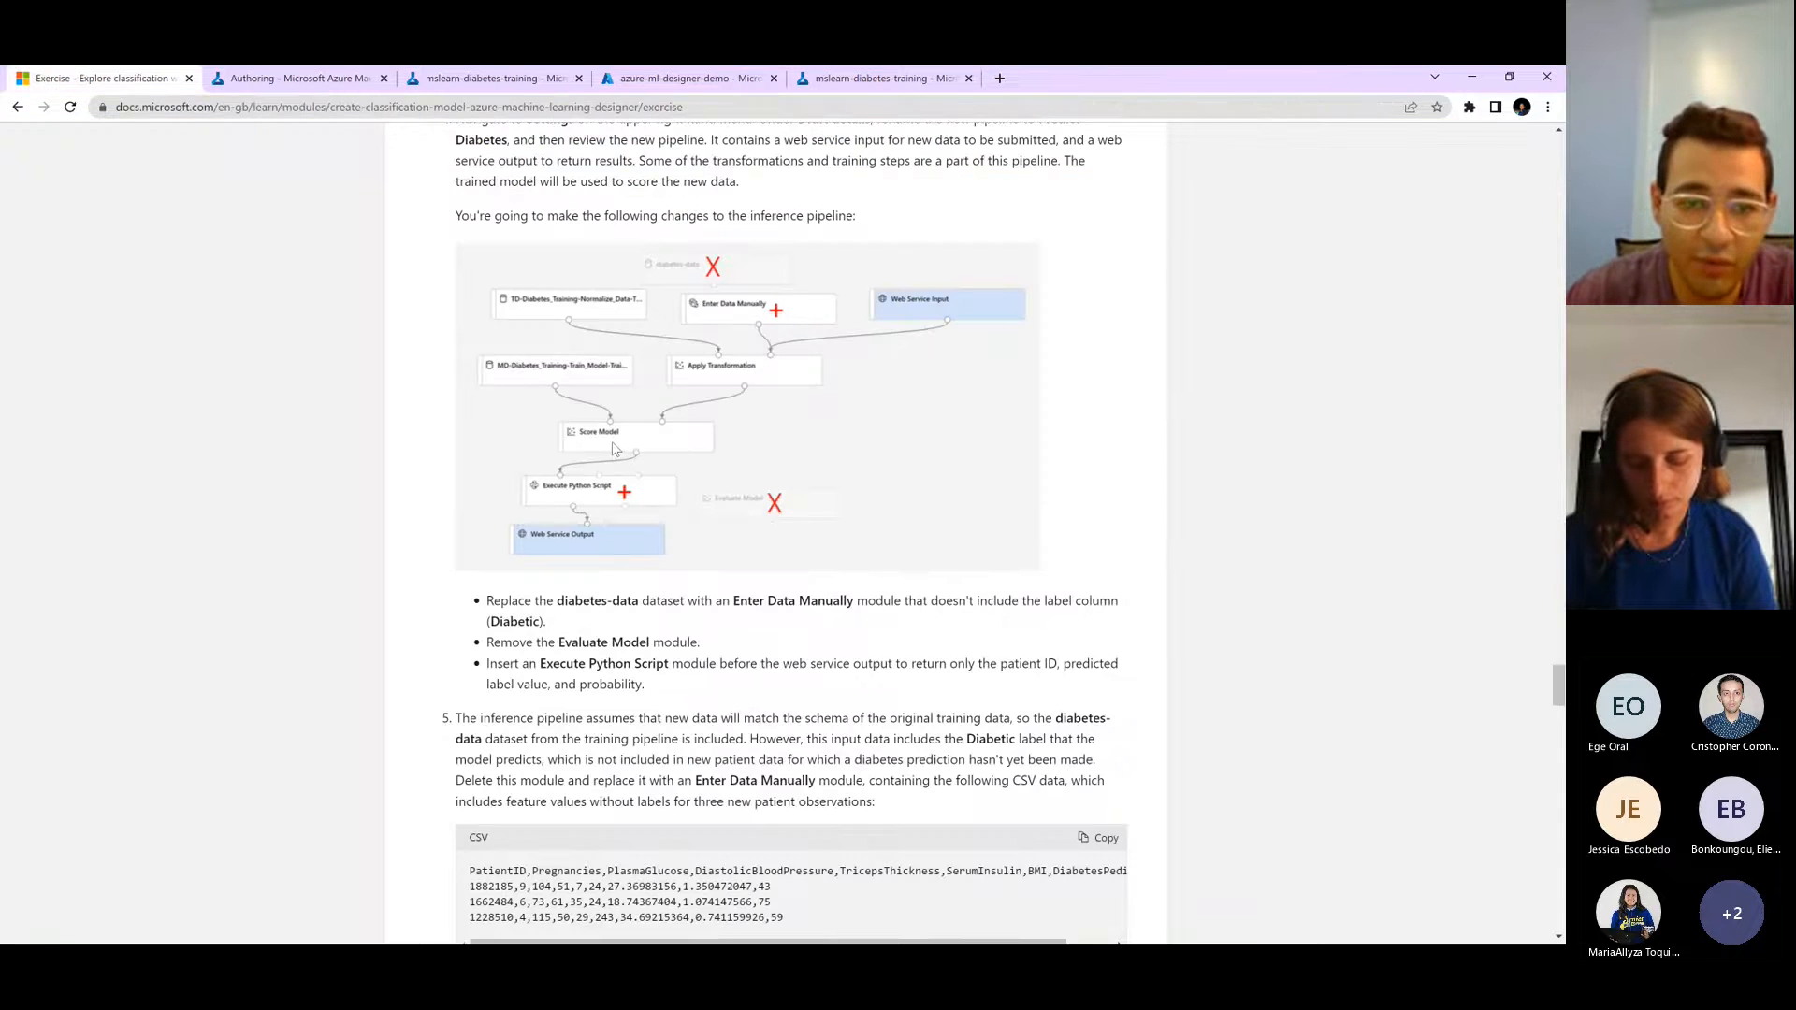
click(277, 75)
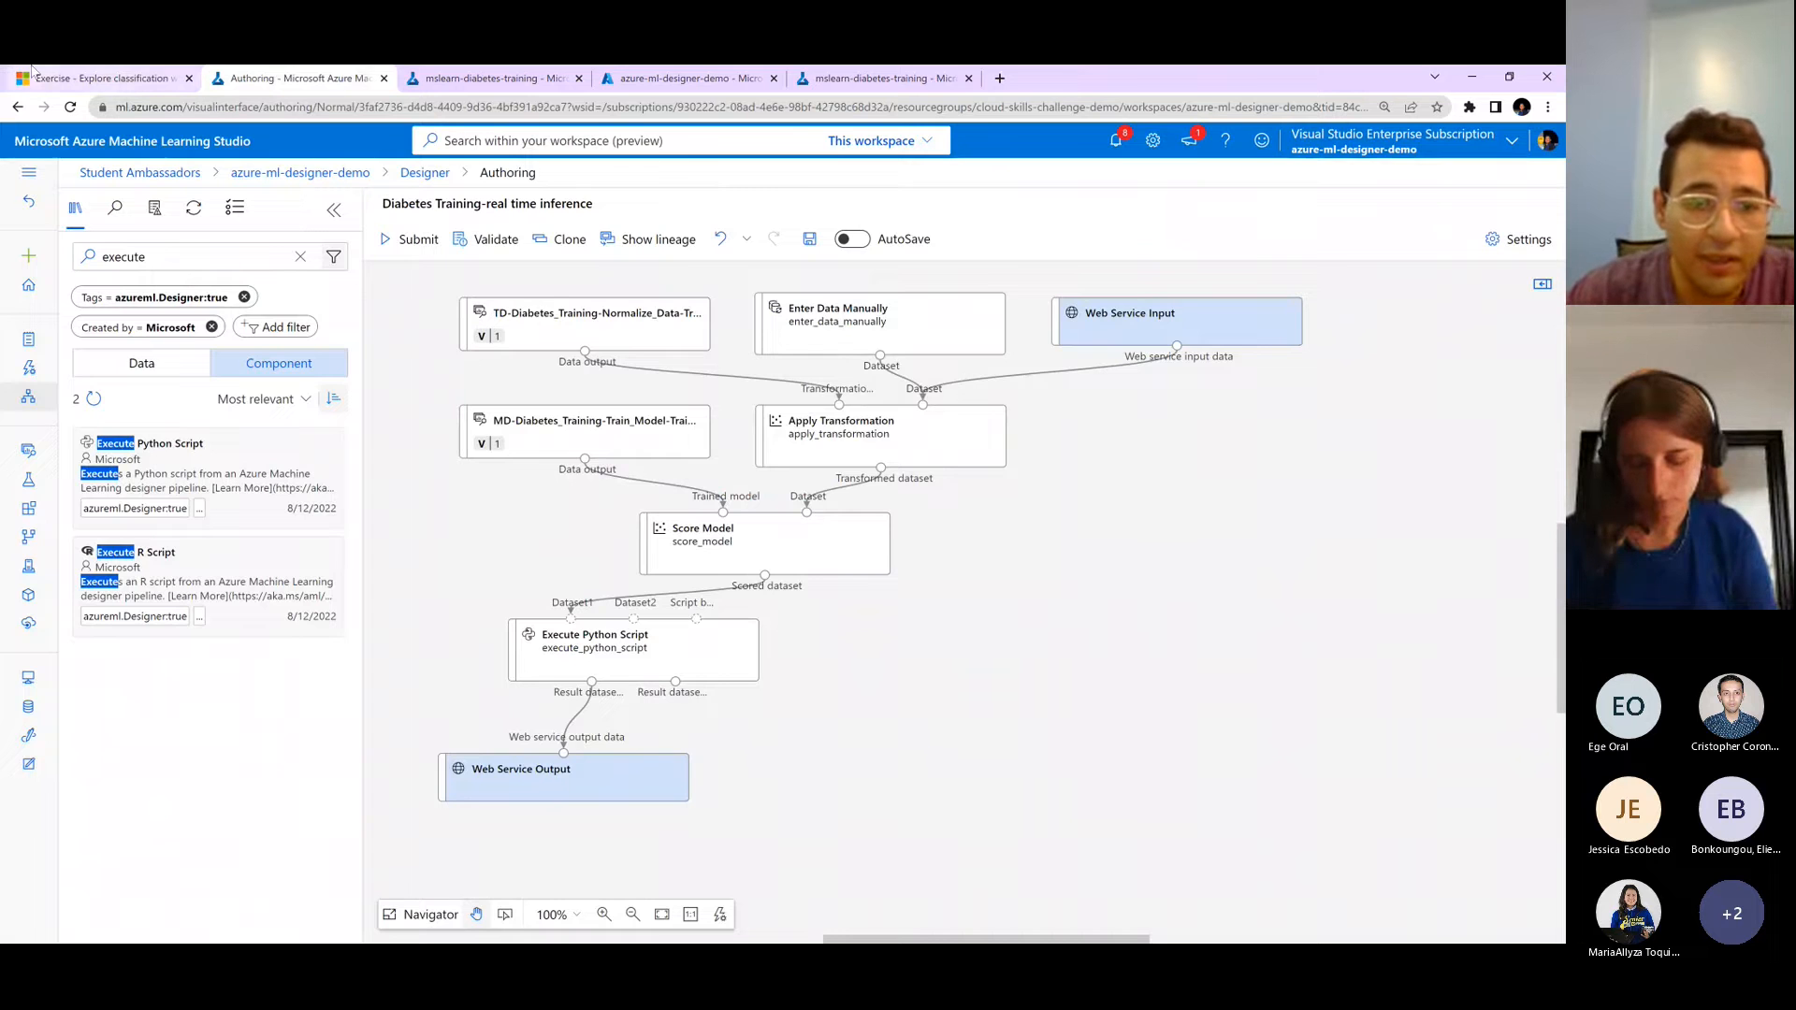
- Copy the Python code for the Execute Python Script module from step 8 of the exercise
click(33, 73)
scroll(626, 620, down, 2)
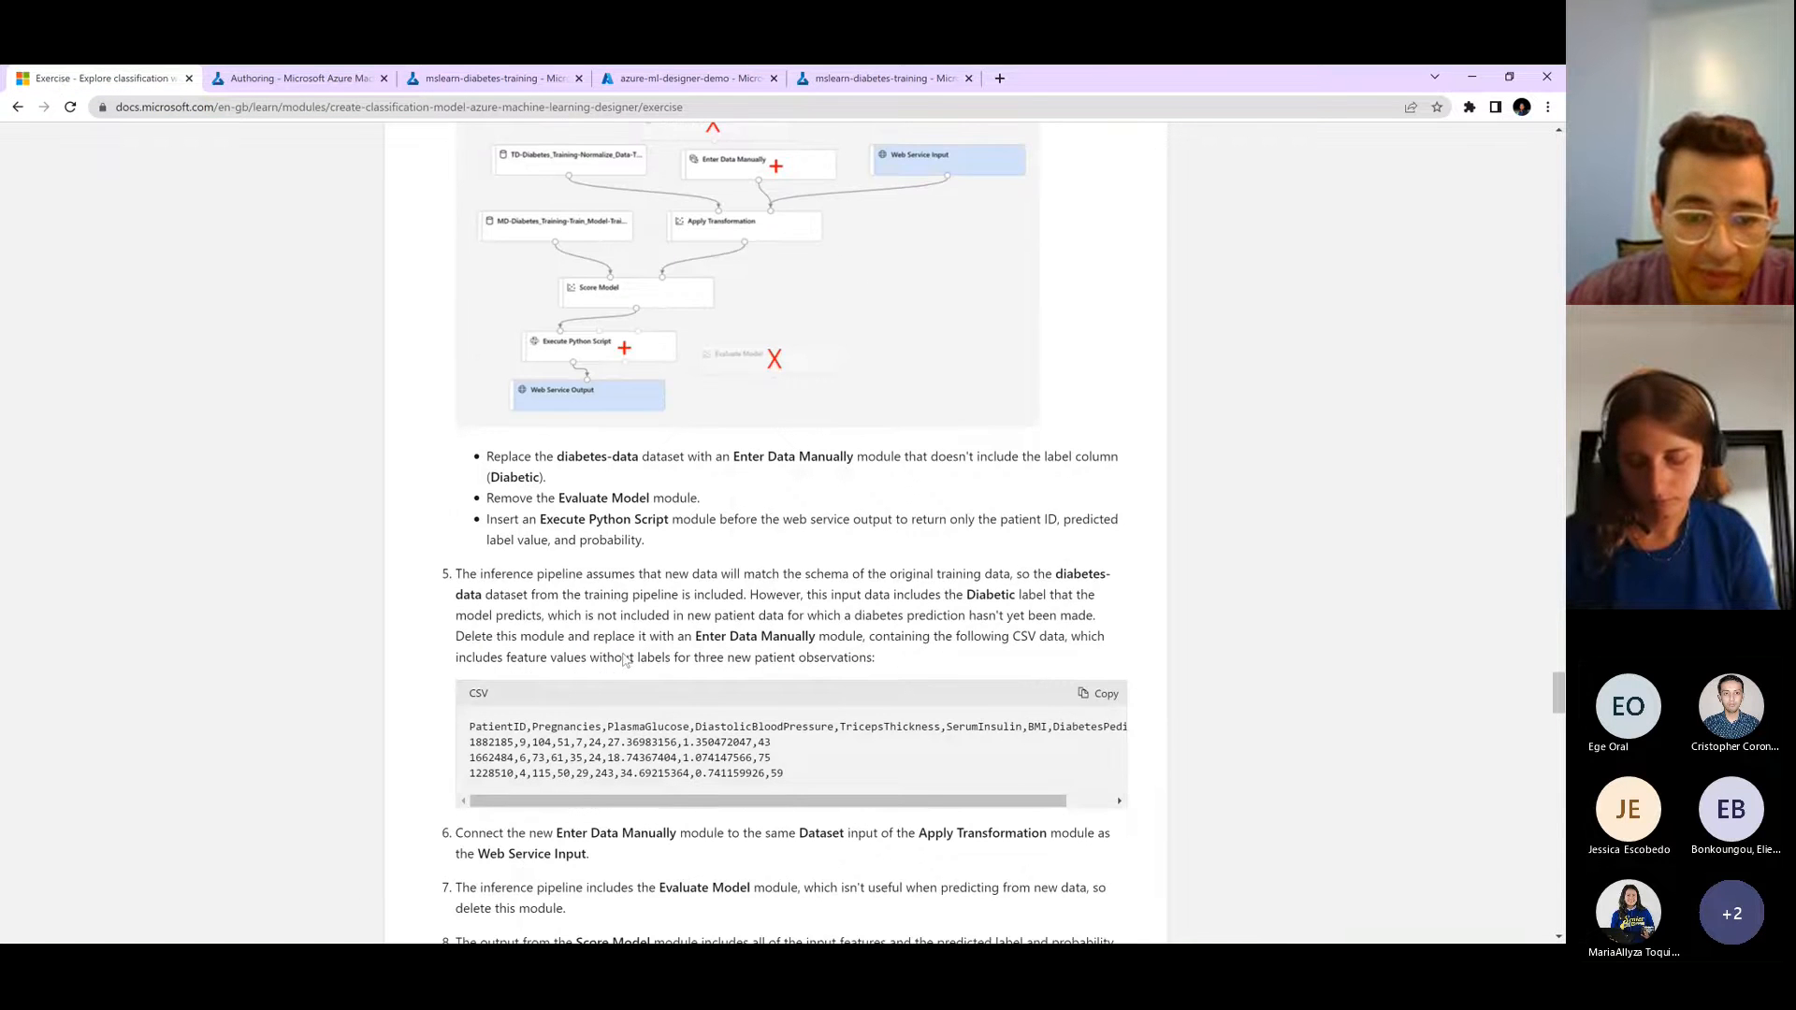
scroll(625, 659, down, 3)
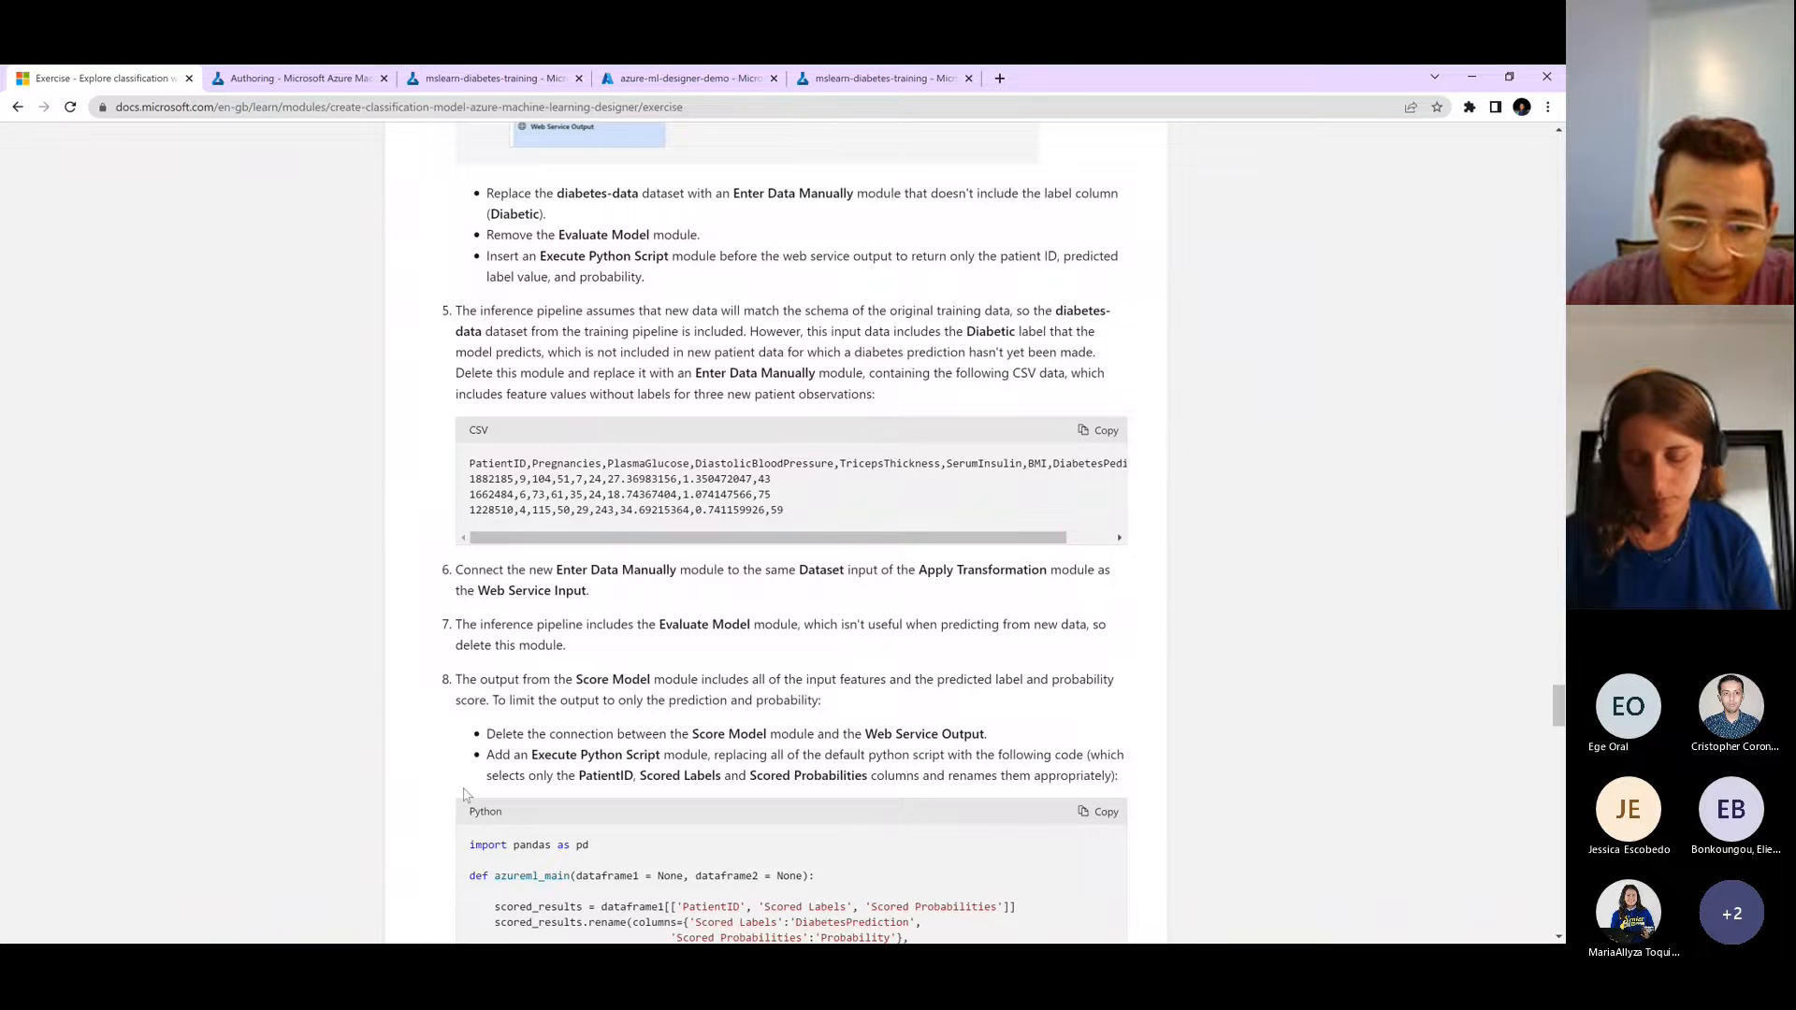
scroll(464, 795, down, 2)
click(1098, 649)
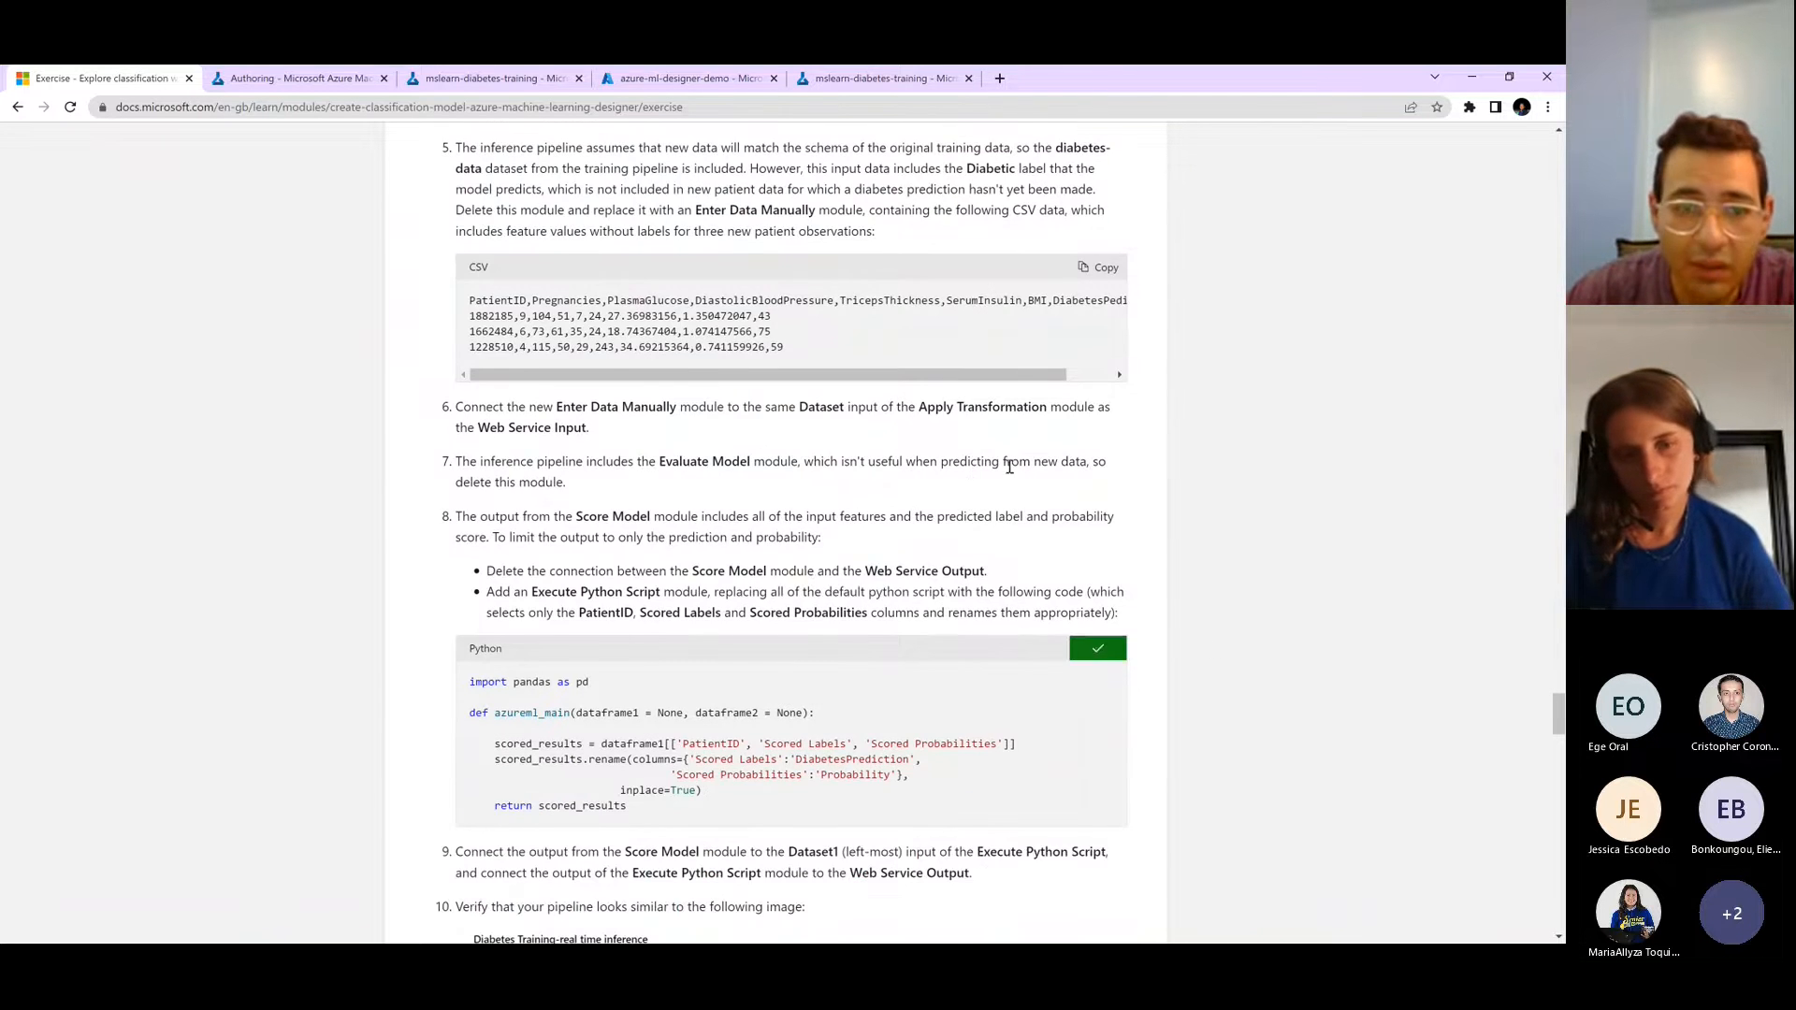
- Review the exercise diagram and step 8's description of the PatientID, Scored Labels and Scored Probabilities columns the script selects
scroll(1010, 467, up, 8)
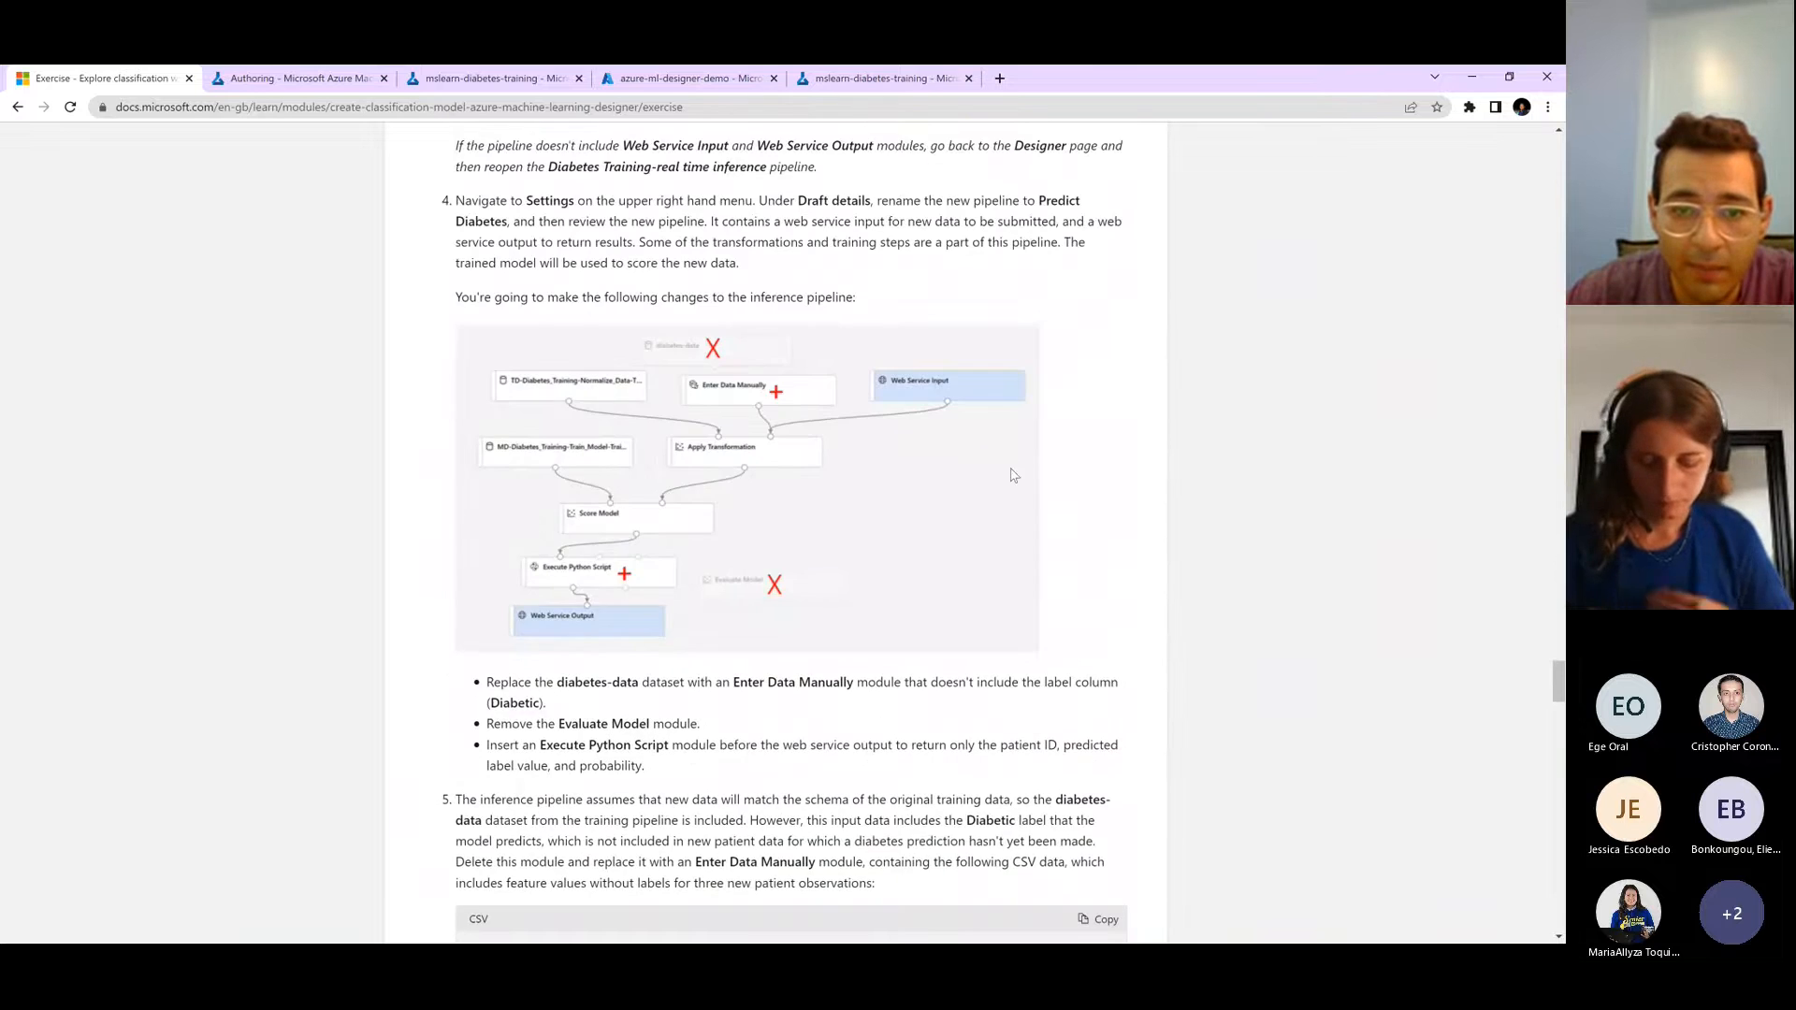
scroll(1003, 523, down, 8)
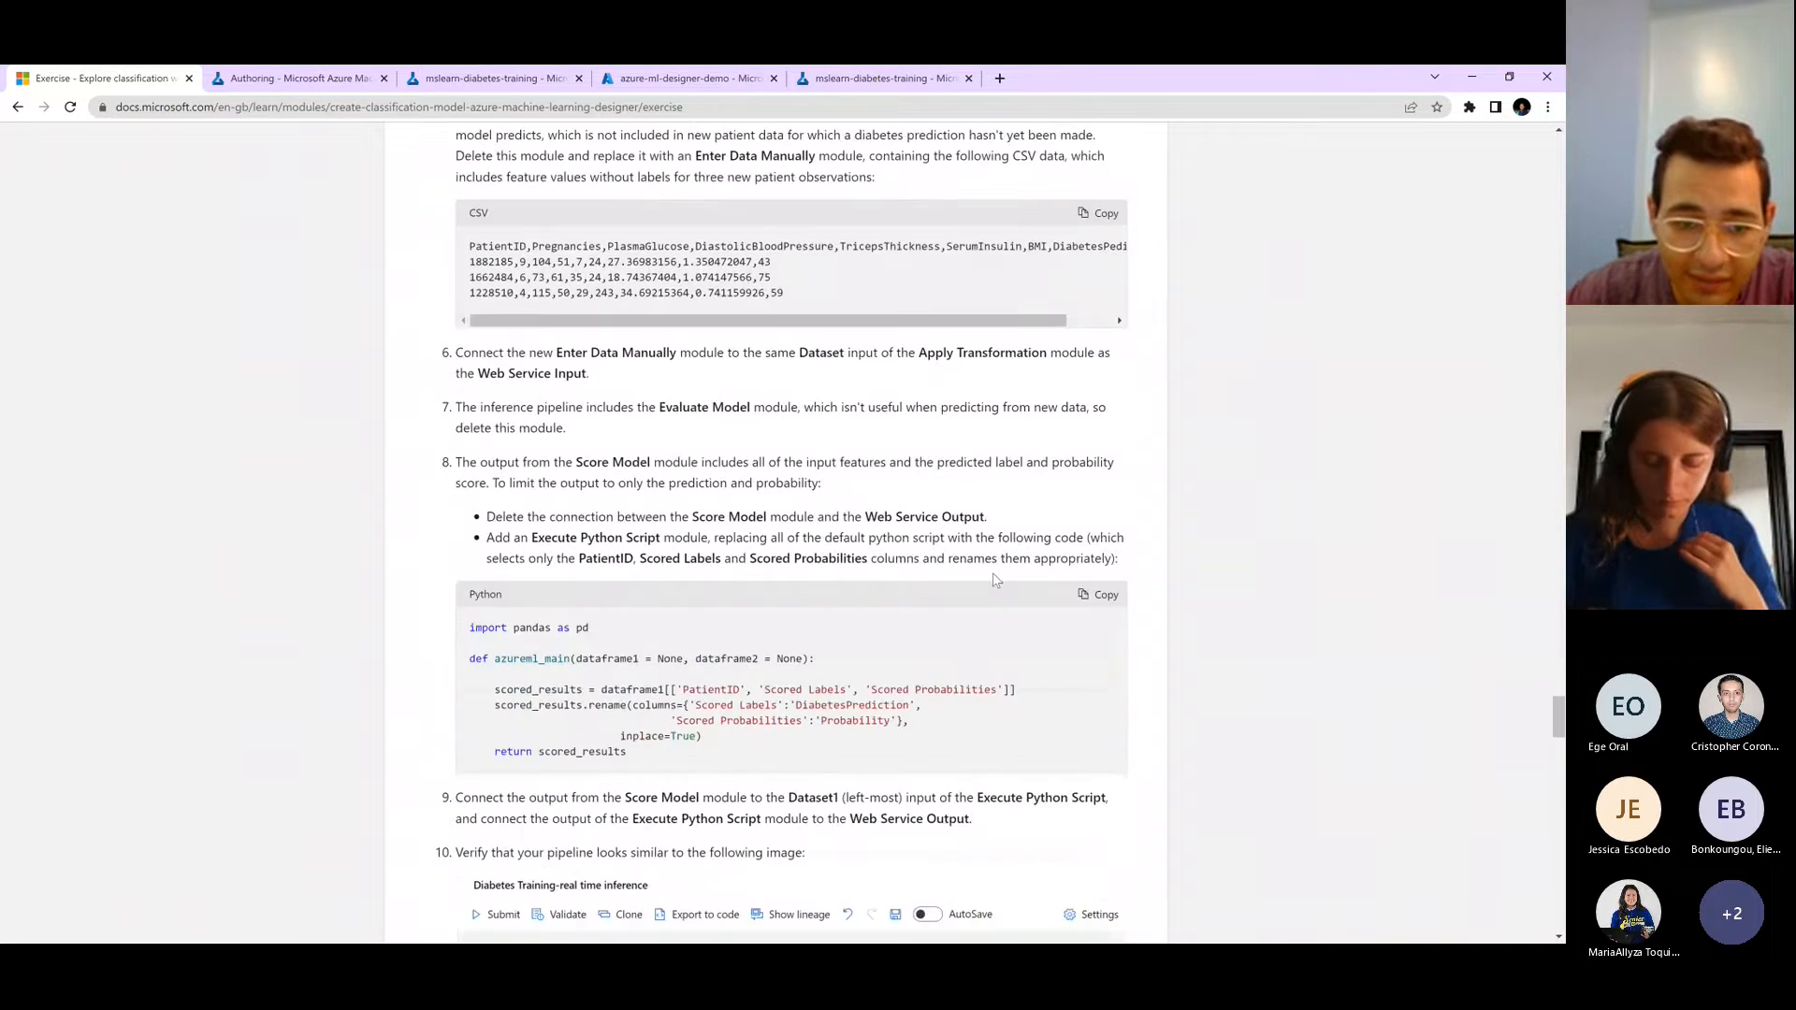
scroll(995, 579, down, 1)
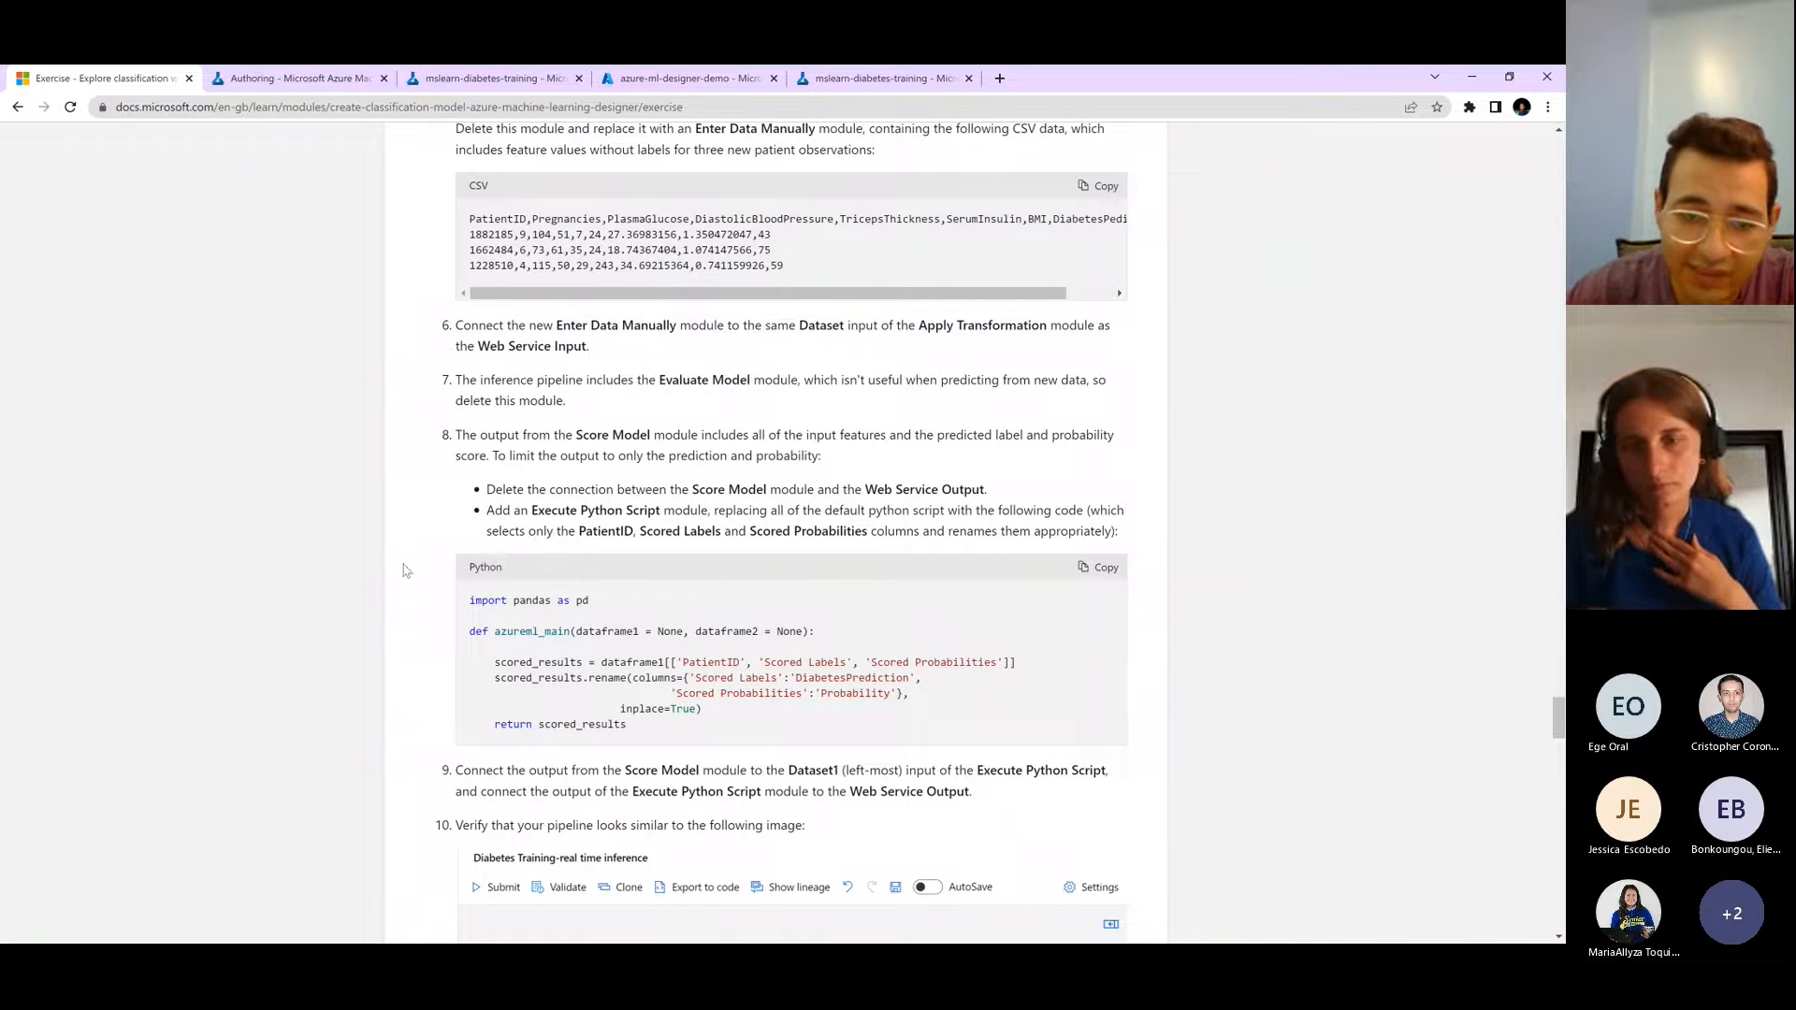
double_click(608, 531)
double_click(661, 530)
click(823, 536)
double_click(823, 532)
scroll(648, 532, down, 2)
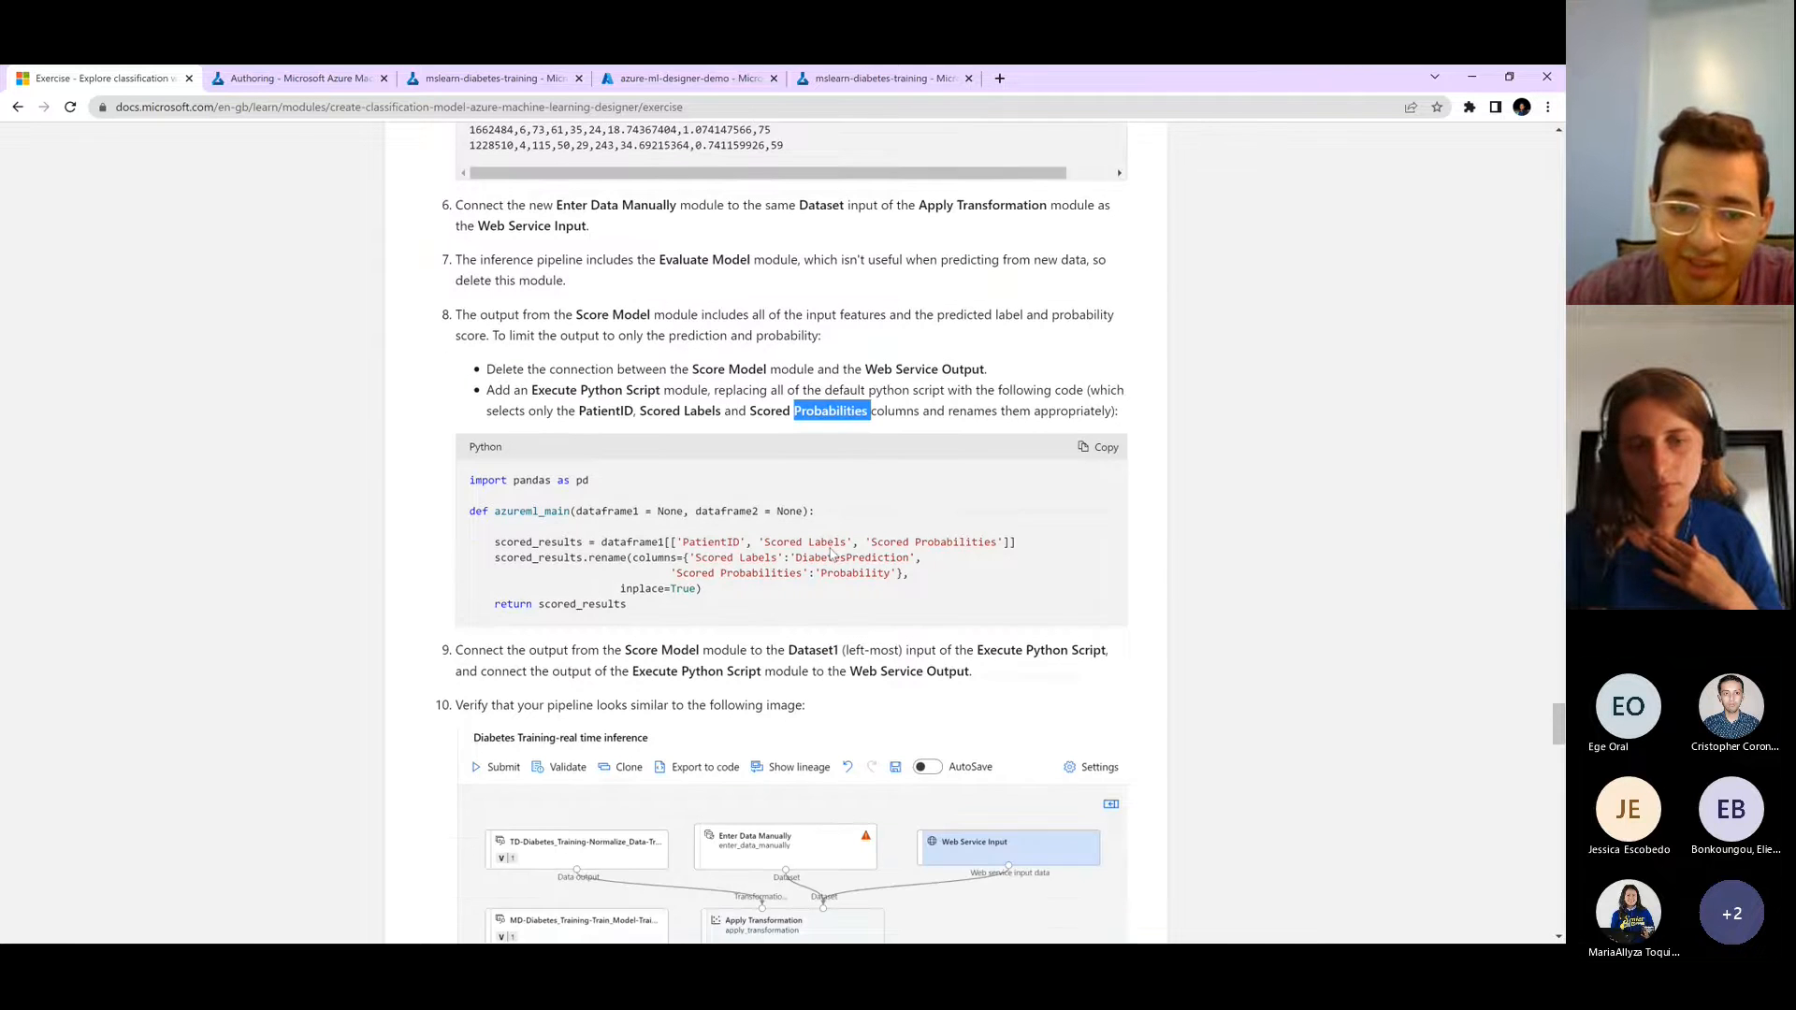
- Replace all default code in the designer's Execute Python Script component with the copied azureml_main script and save
click(264, 75)
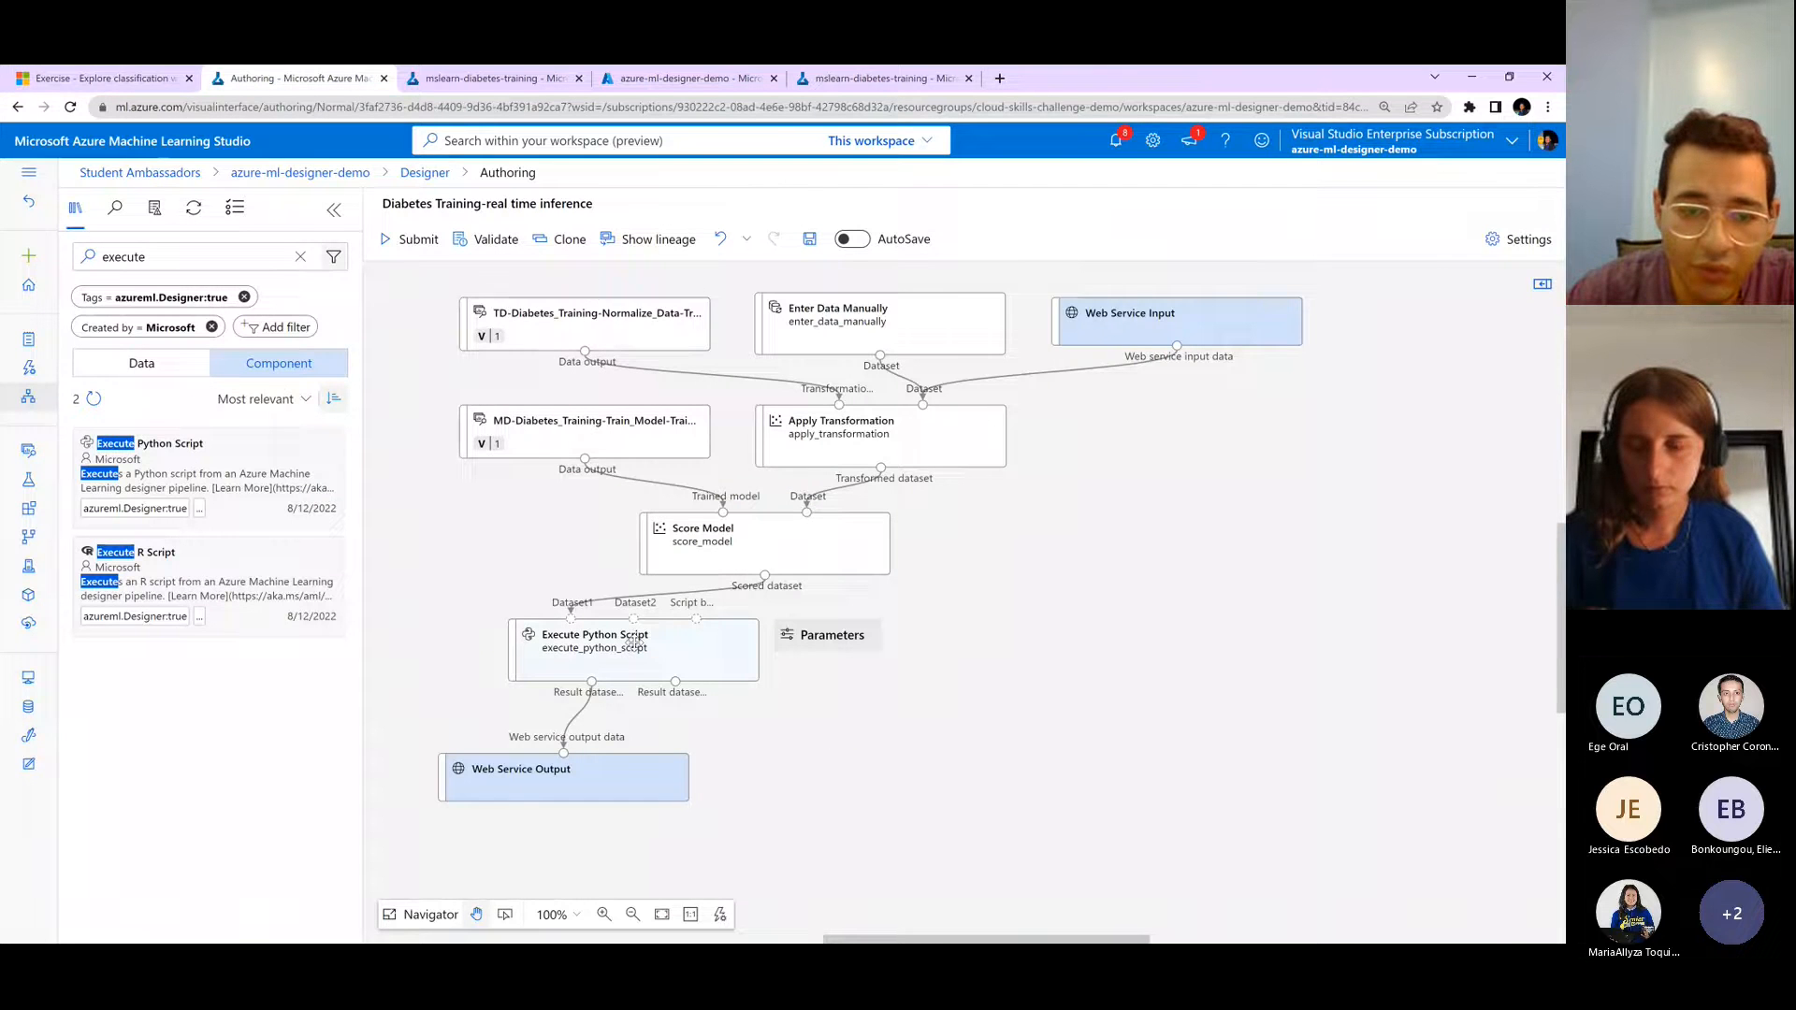
click(633, 642)
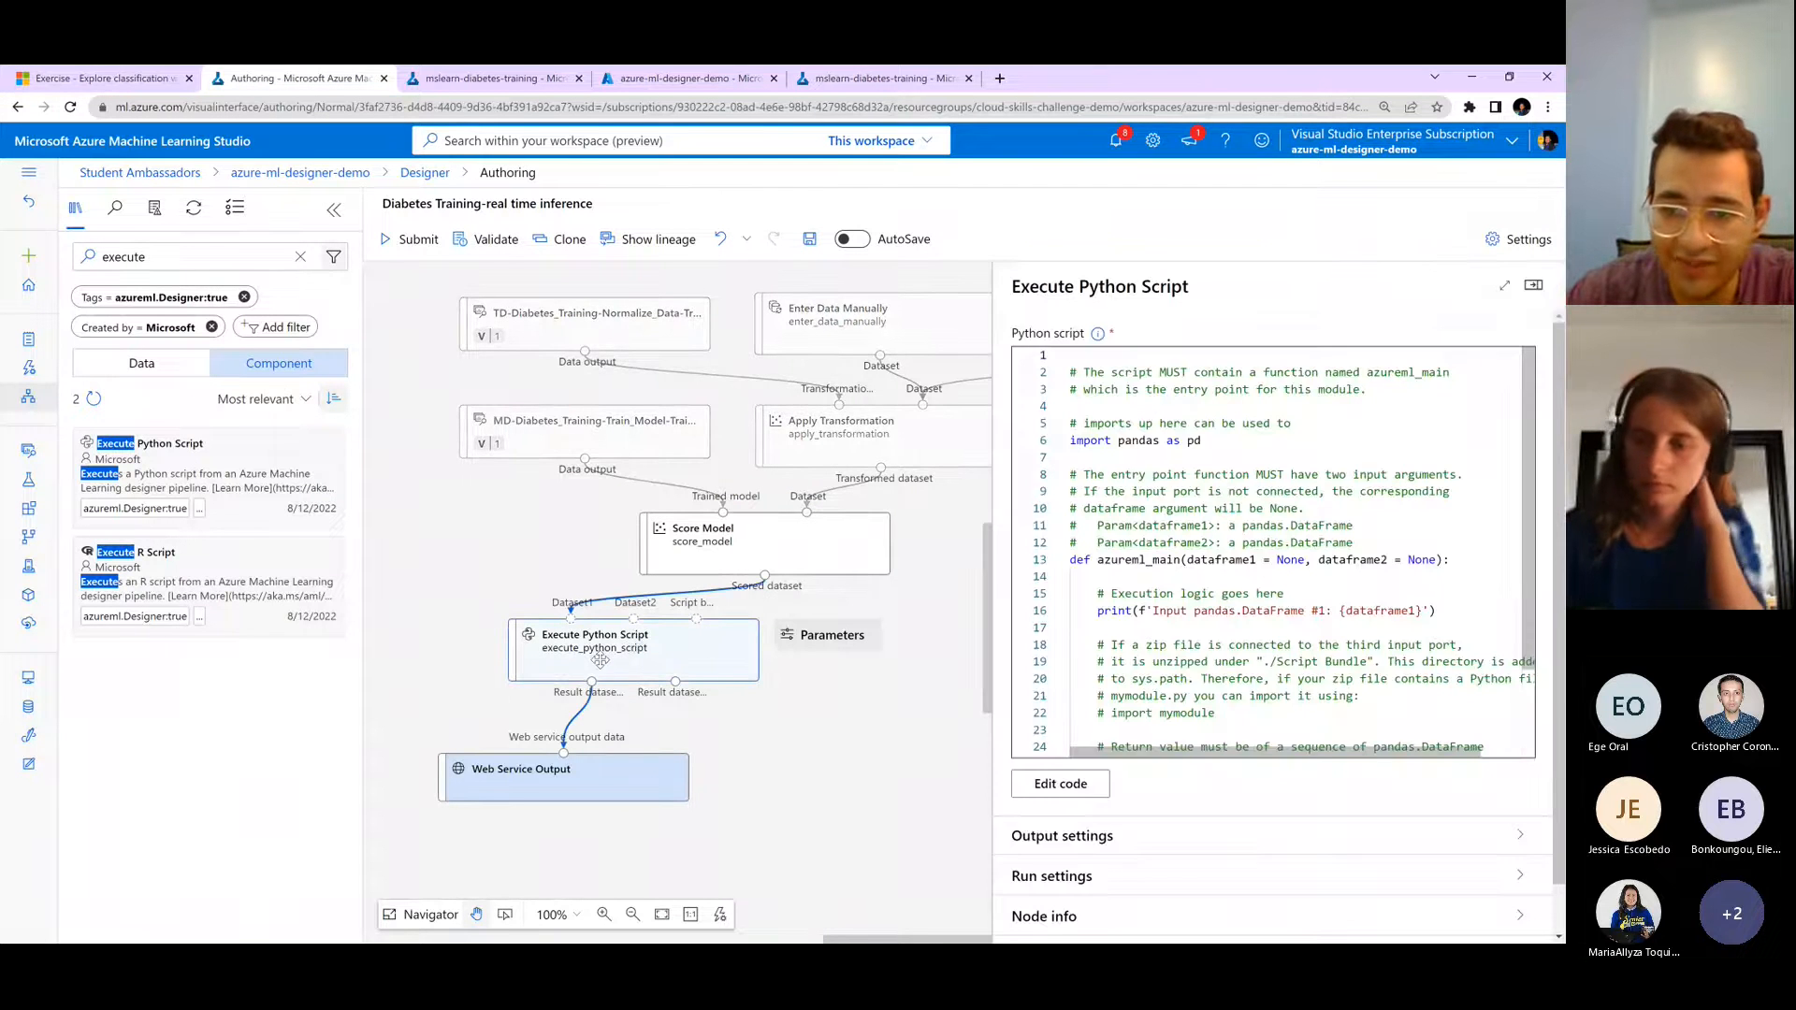
click(1268, 611)
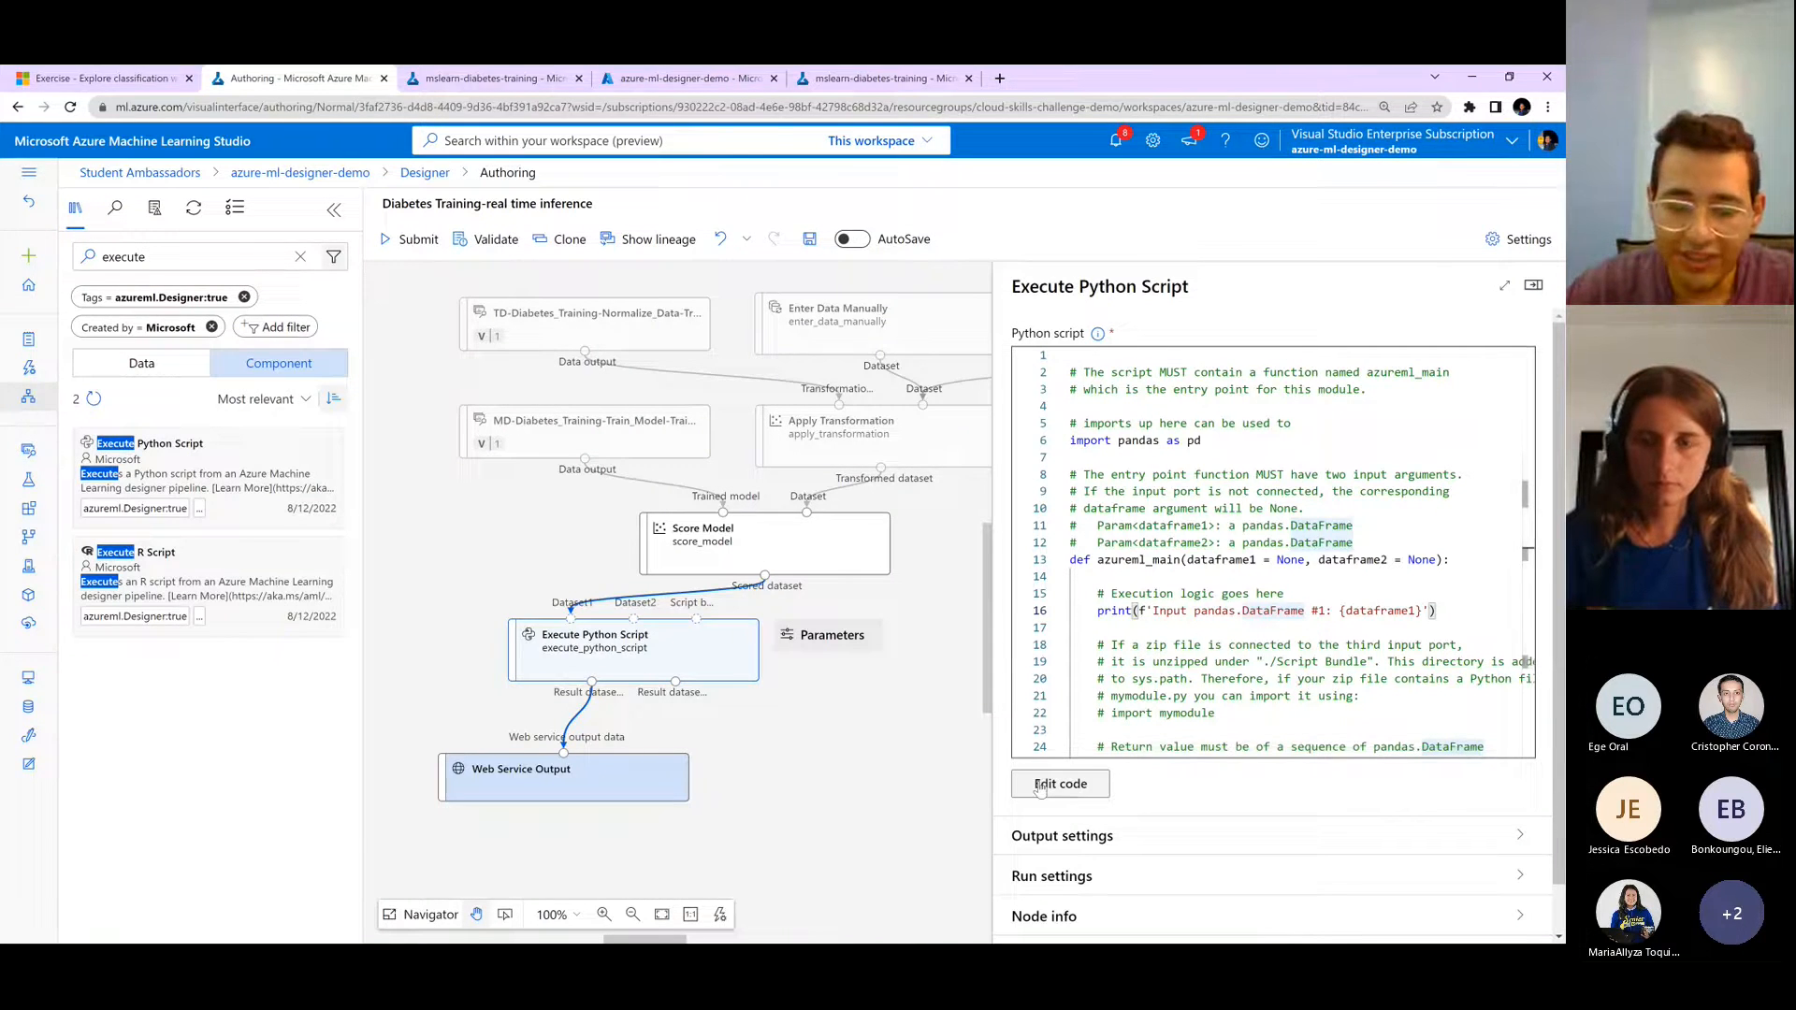
click(1041, 786)
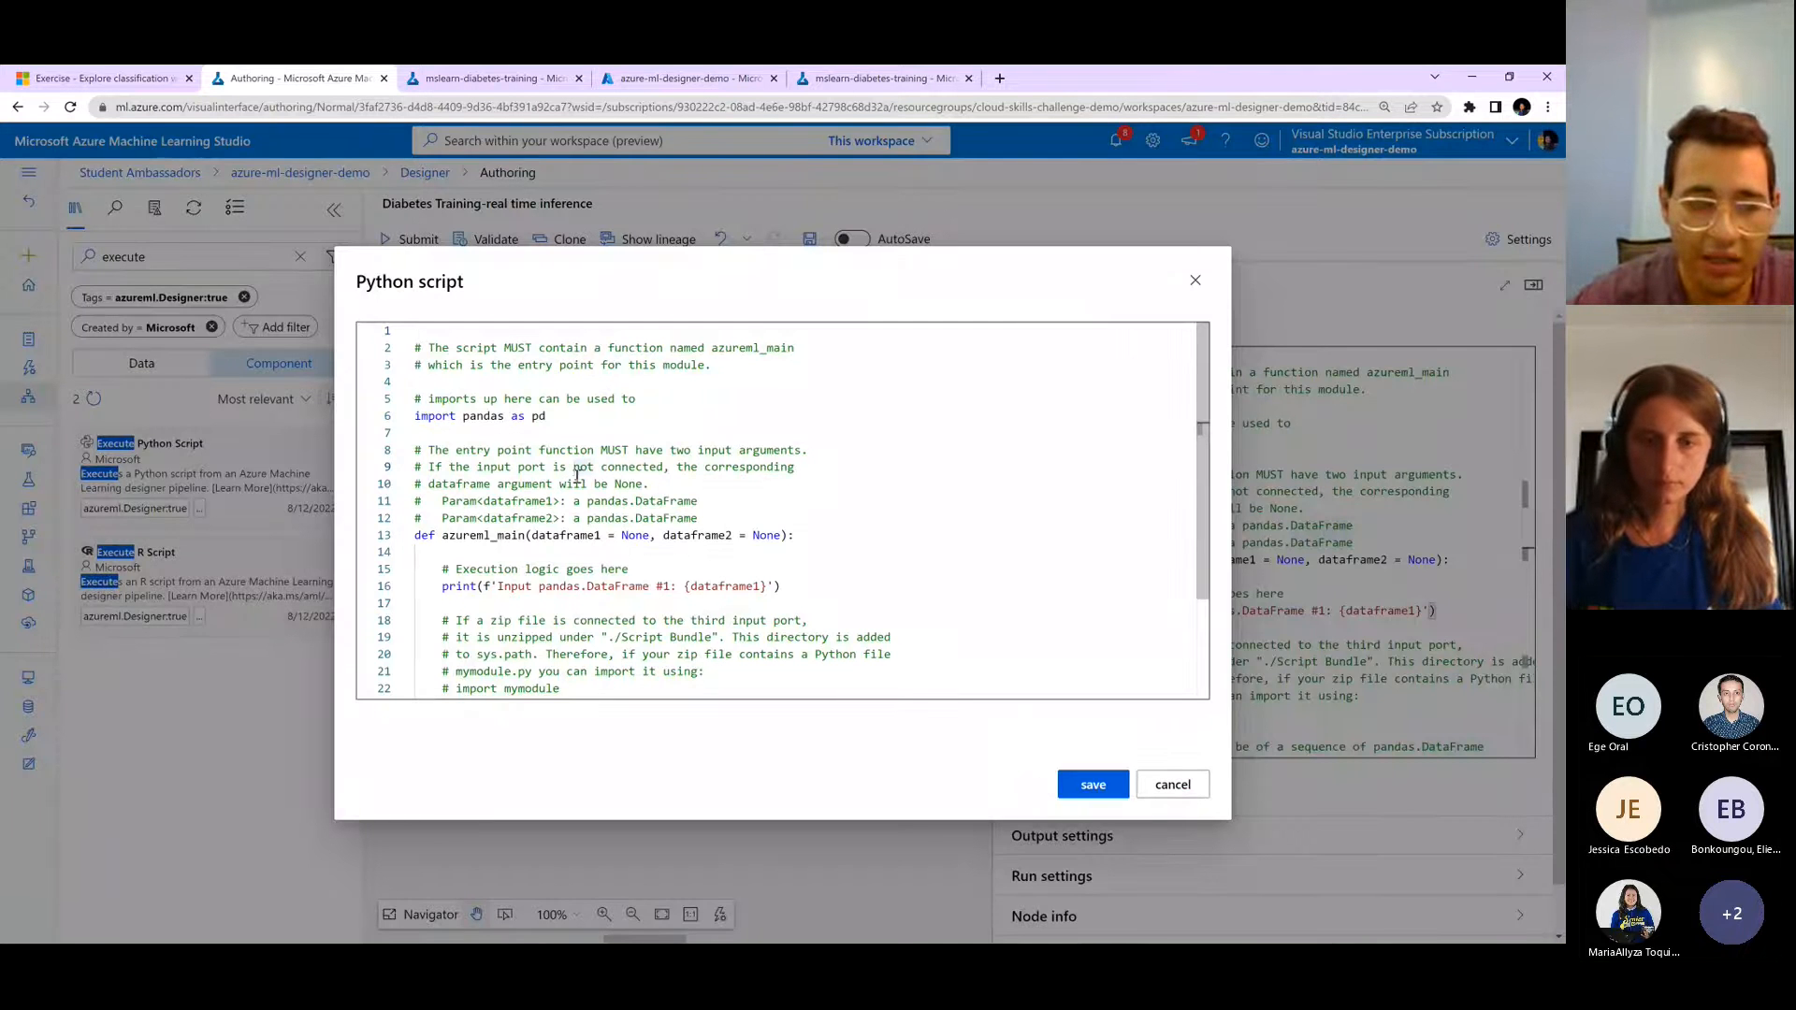
key(ctrl+a)
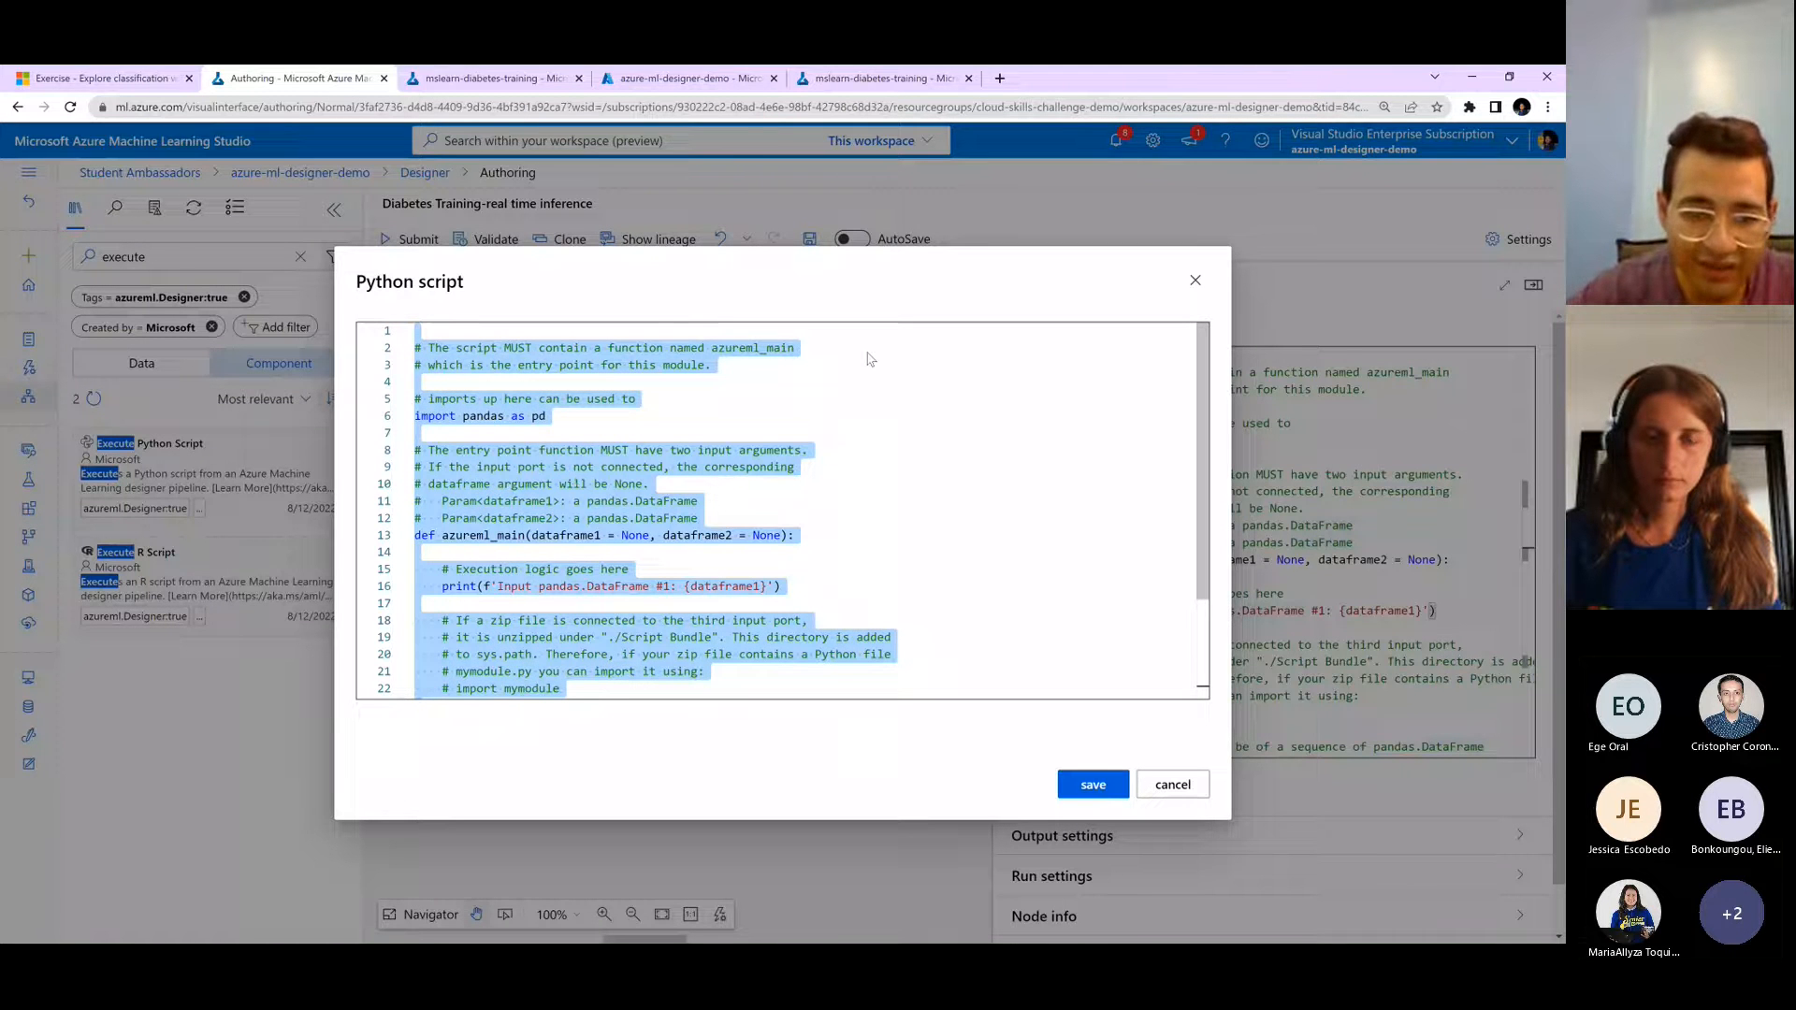
key(Delete)
key(ctrl+v)
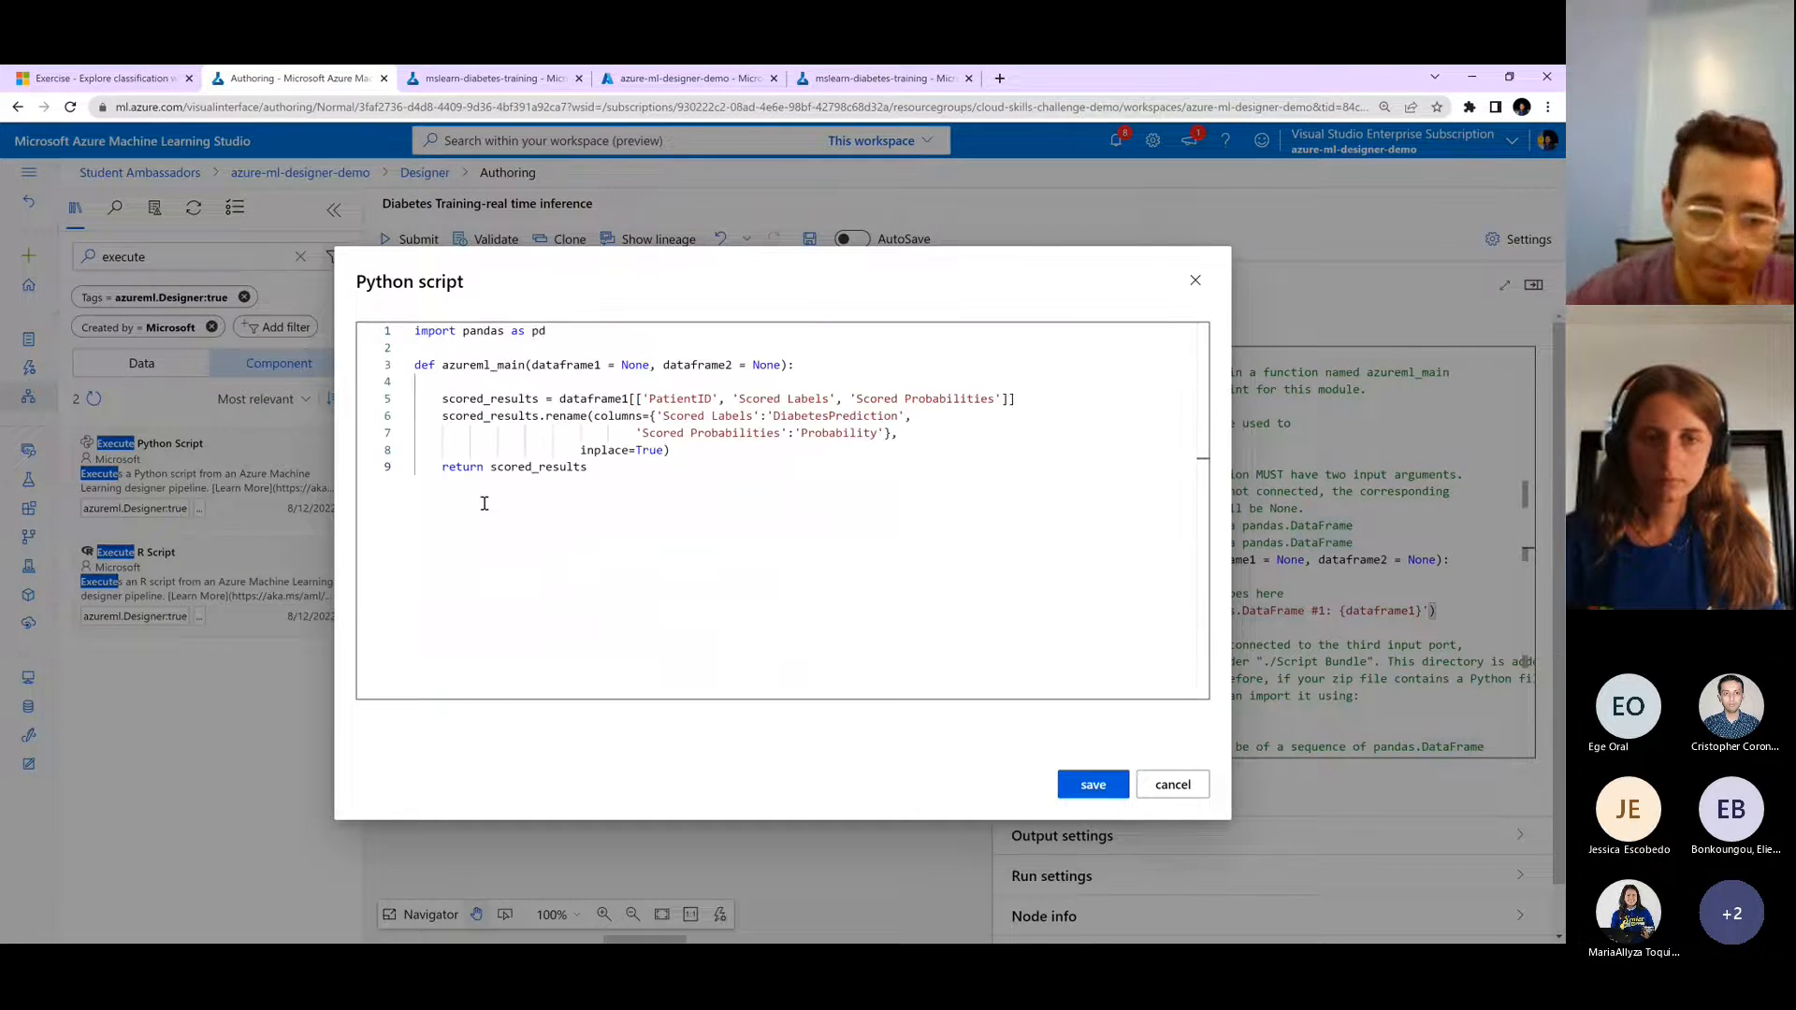
click(1086, 787)
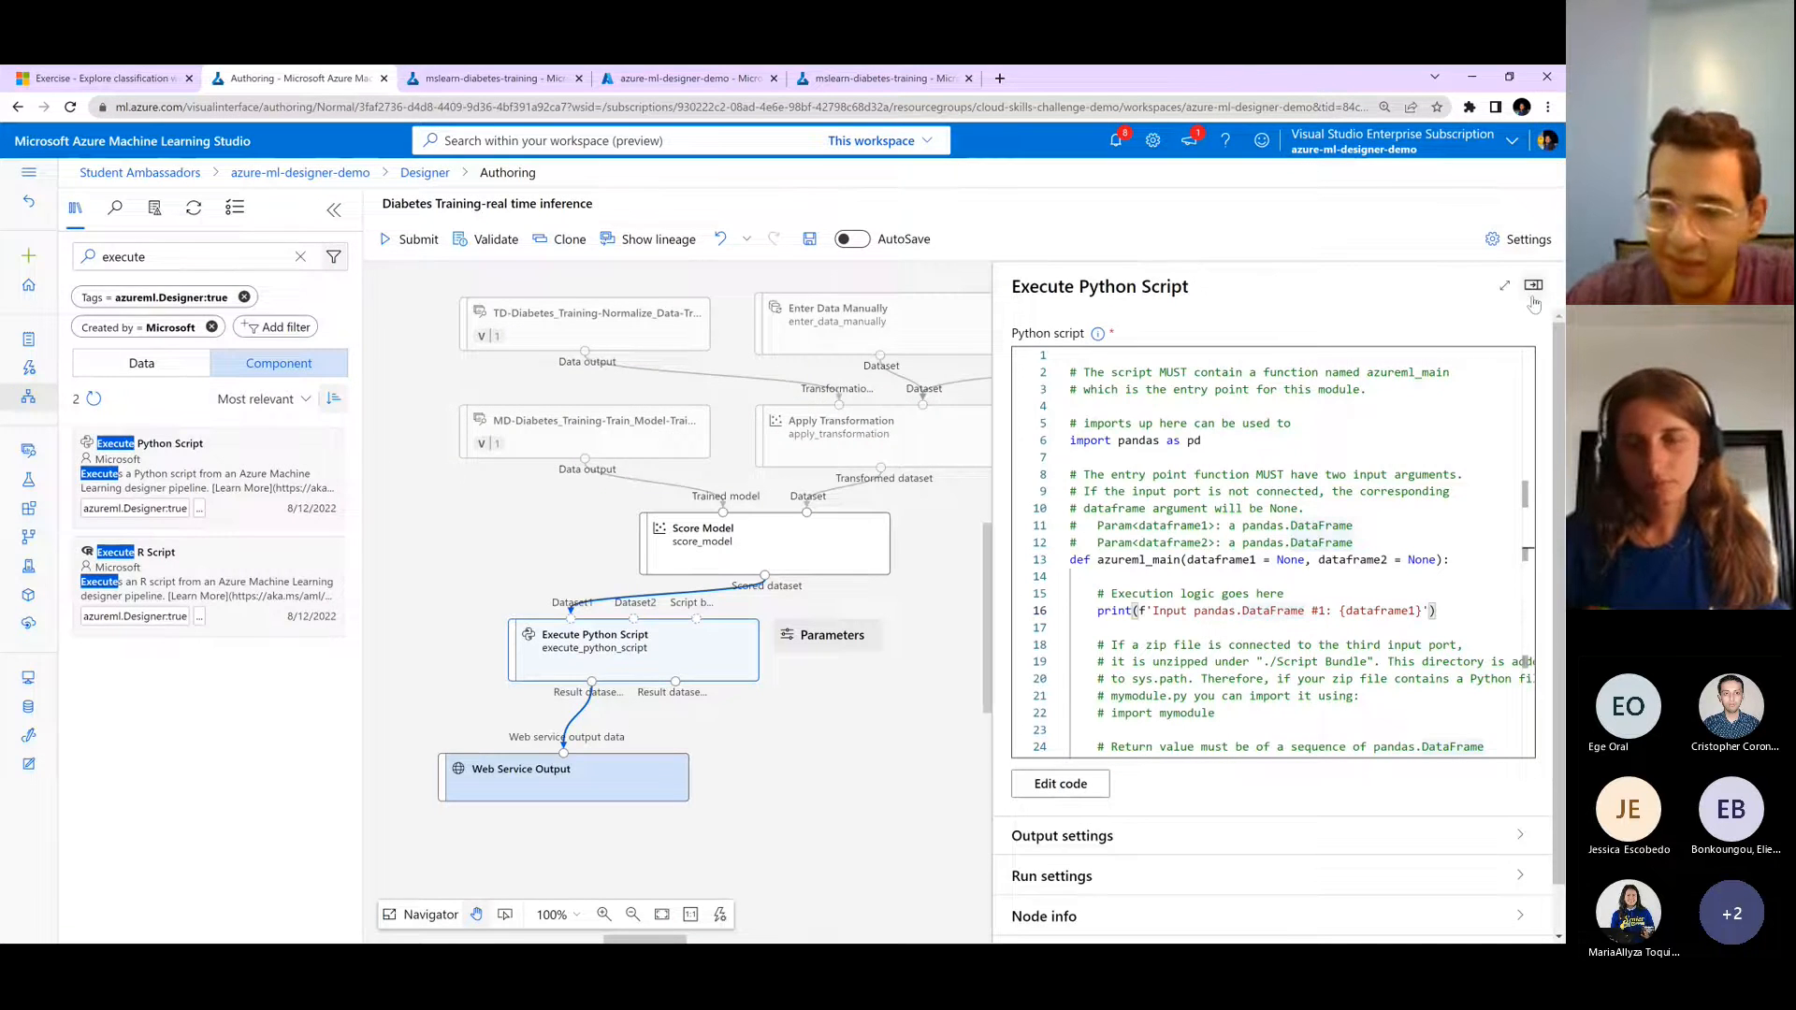
- Reopen the code of Execute Python Script, save the copied script again and close the component's settings
click(1532, 286)
click(668, 651)
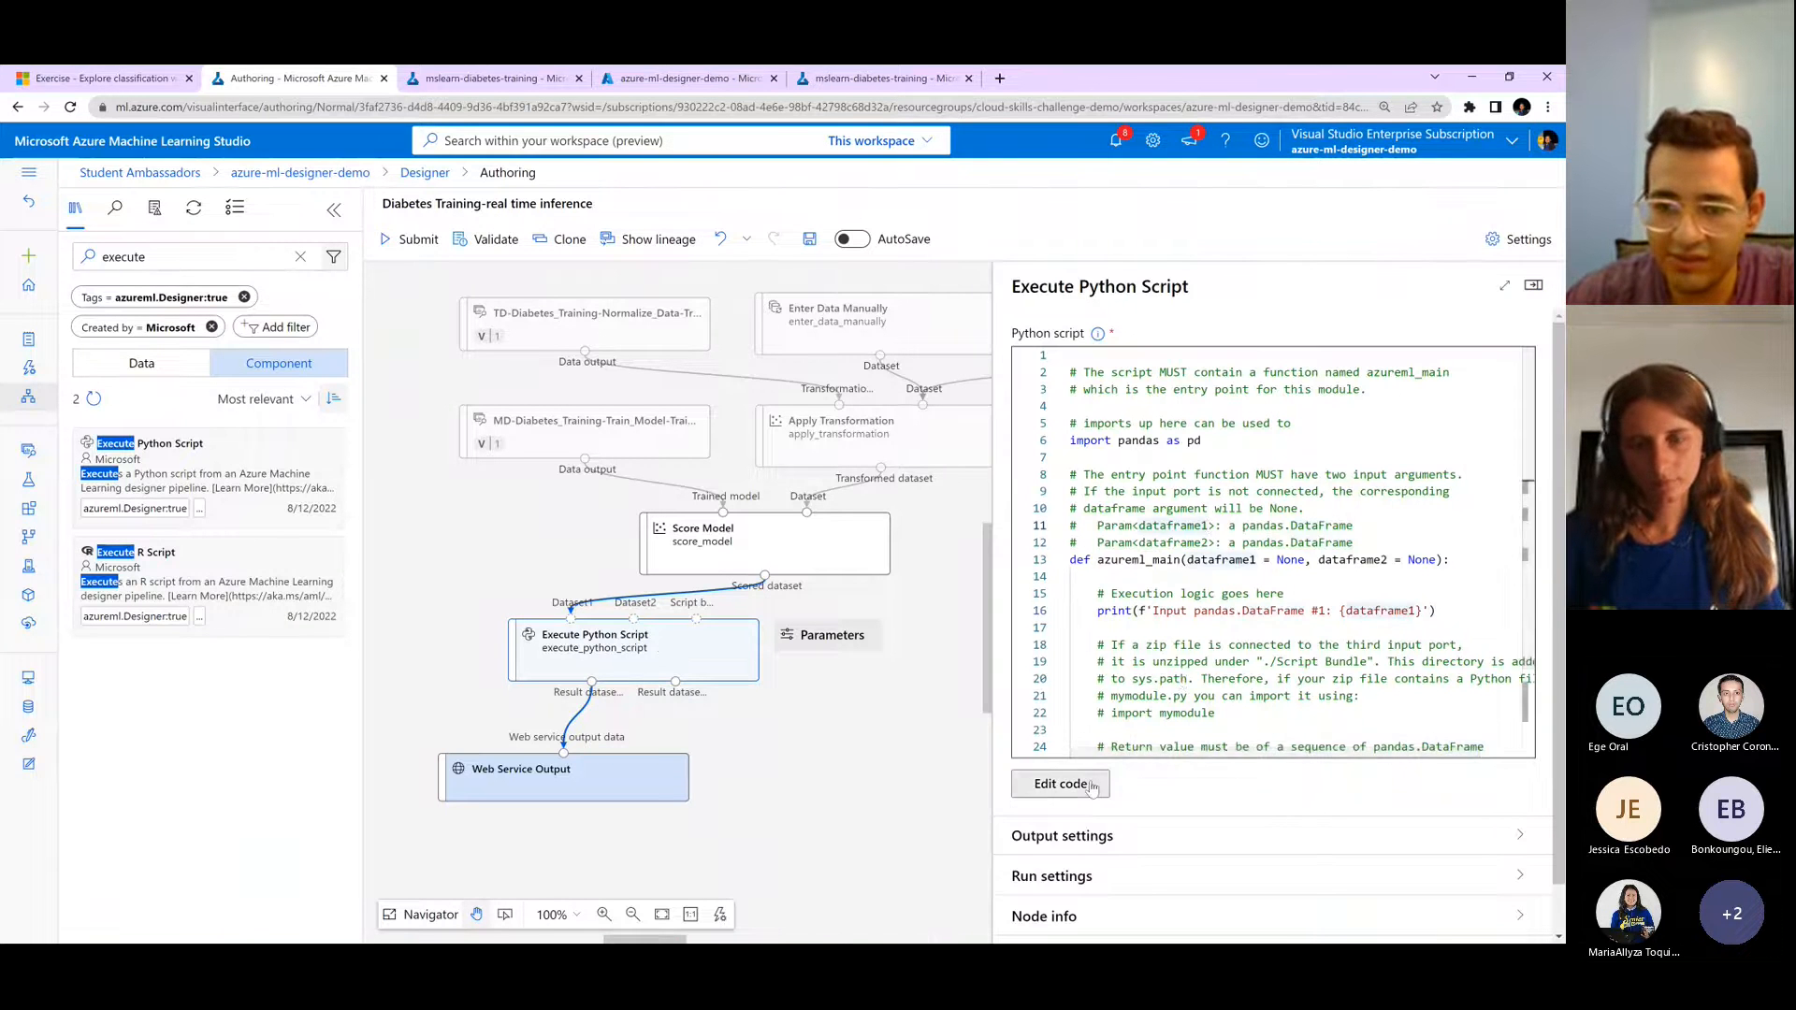
click(1091, 788)
click(1091, 786)
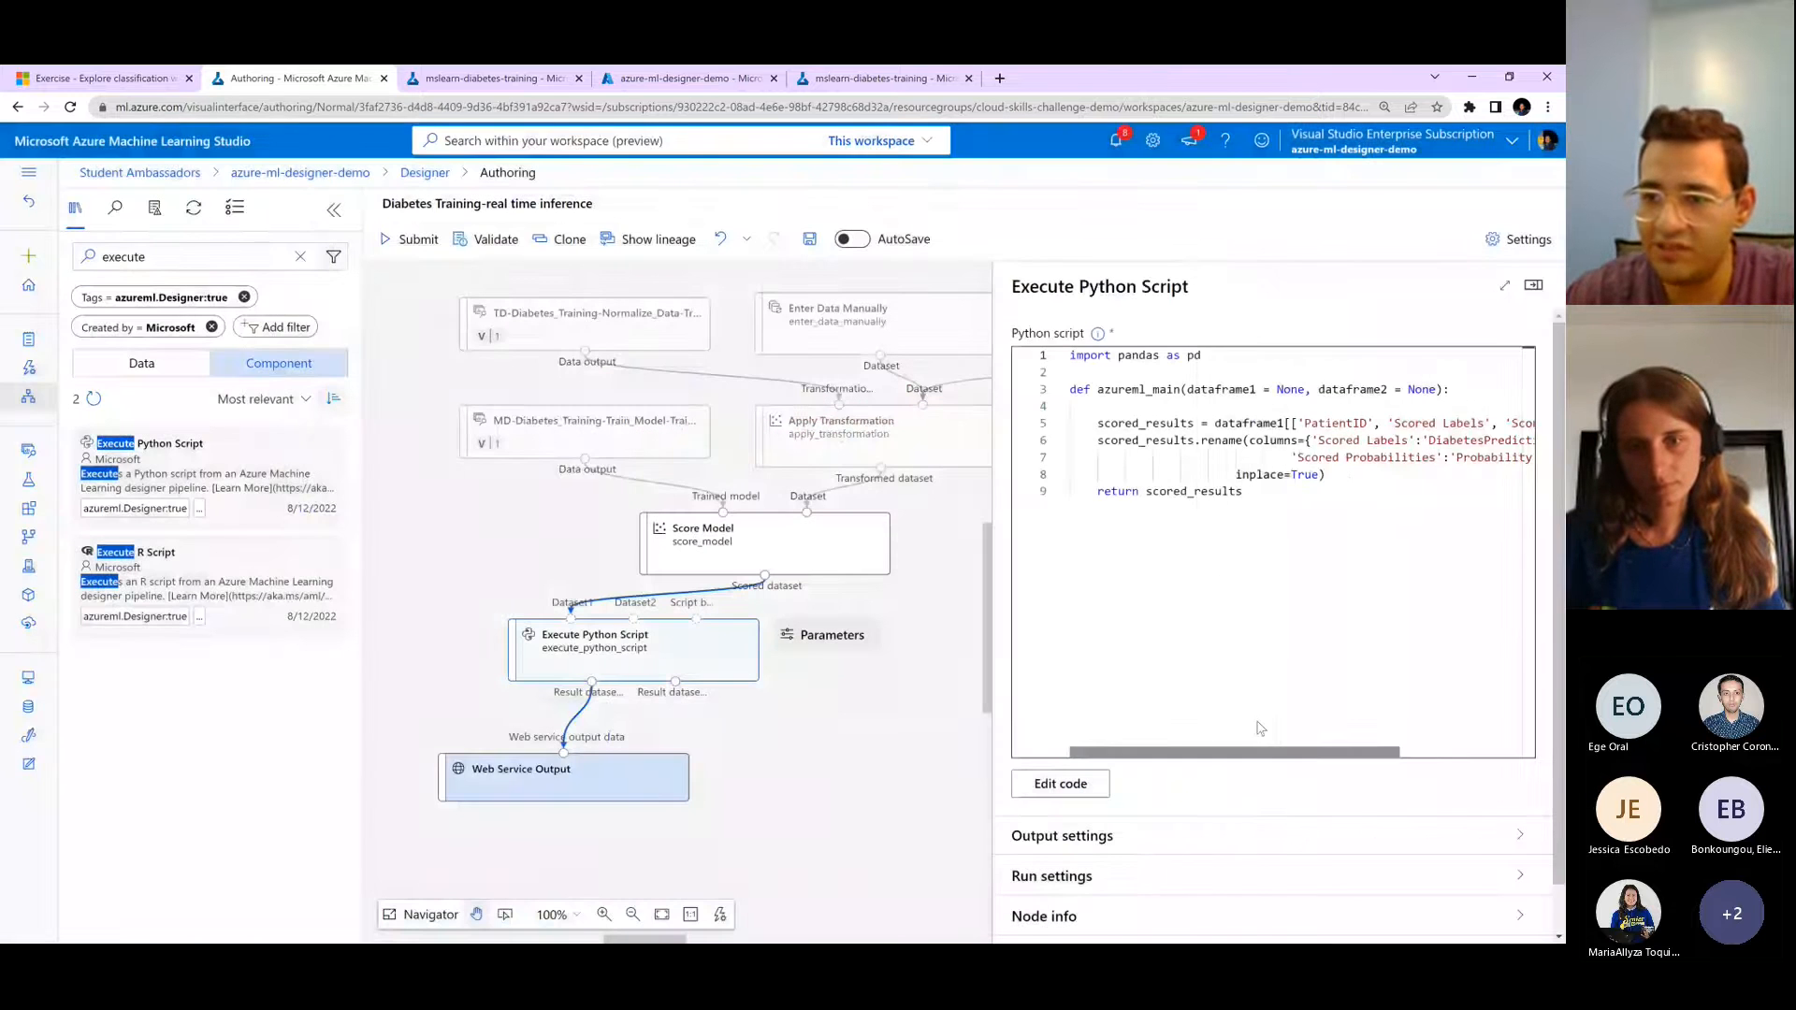
click(1533, 285)
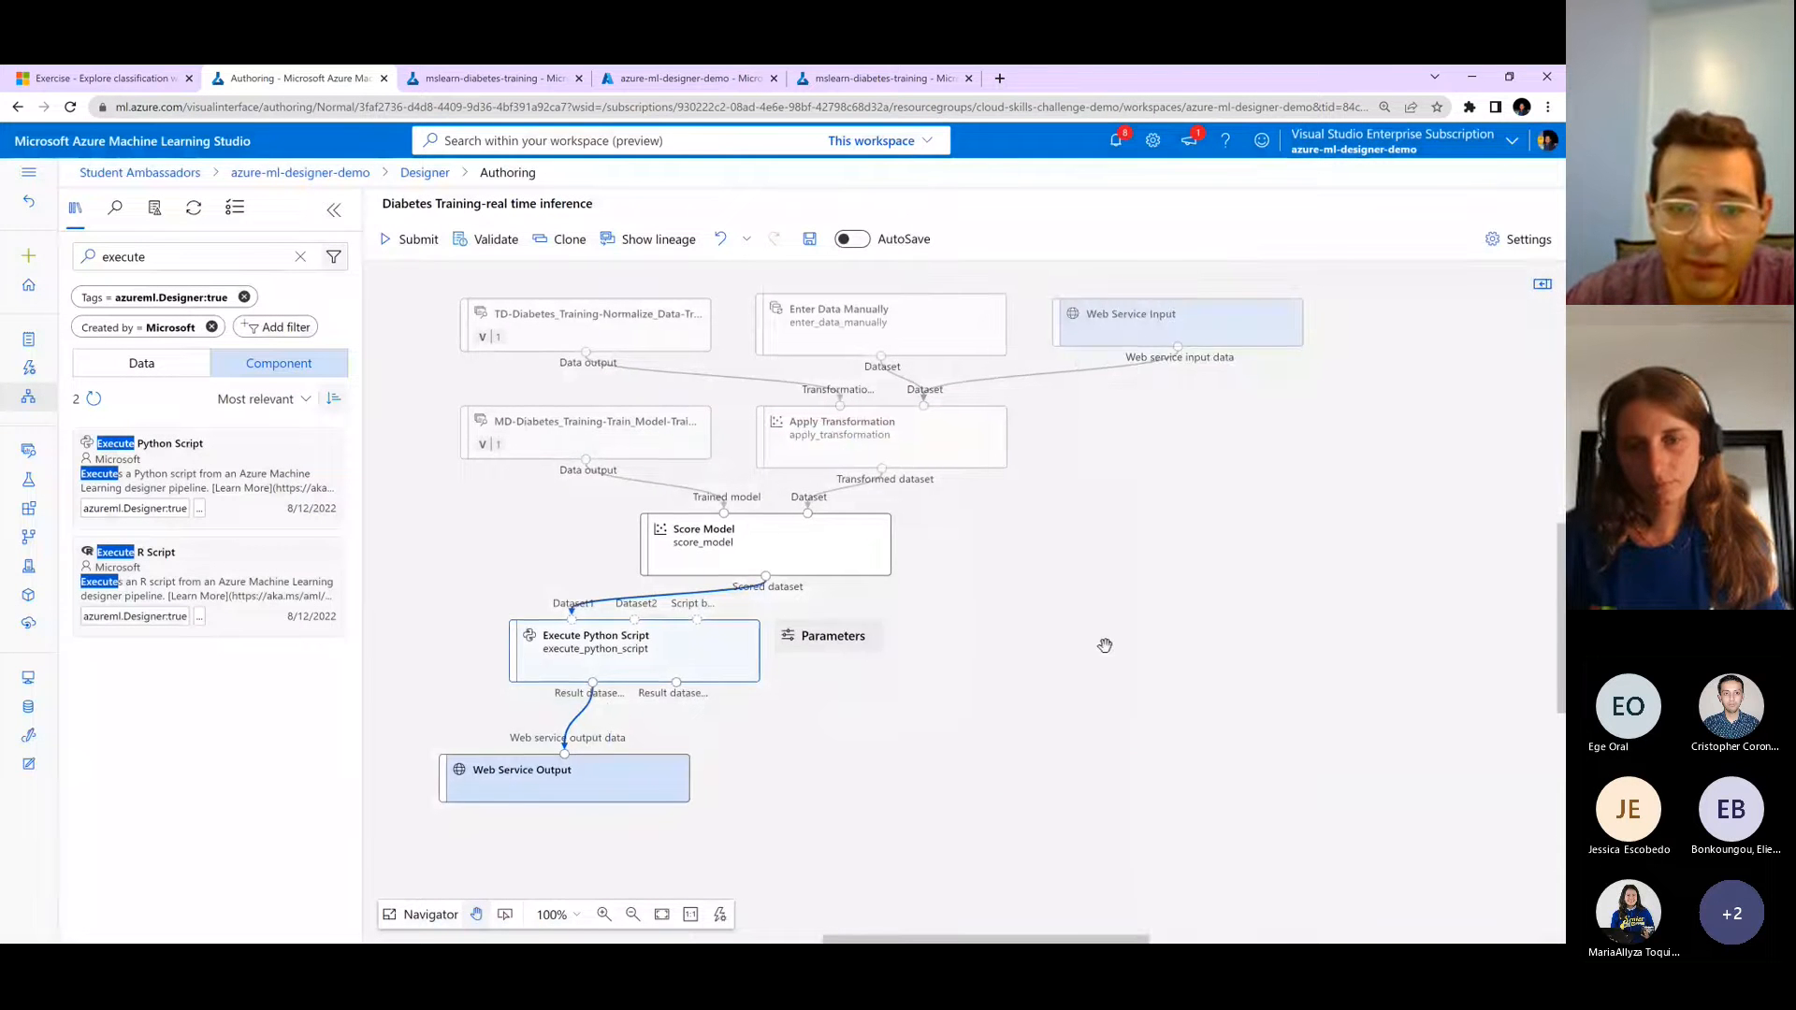
- Review step 4 of the exercise for the inference pipeline's new name and the diagram of required changes
drag(1114, 629, 1119, 614)
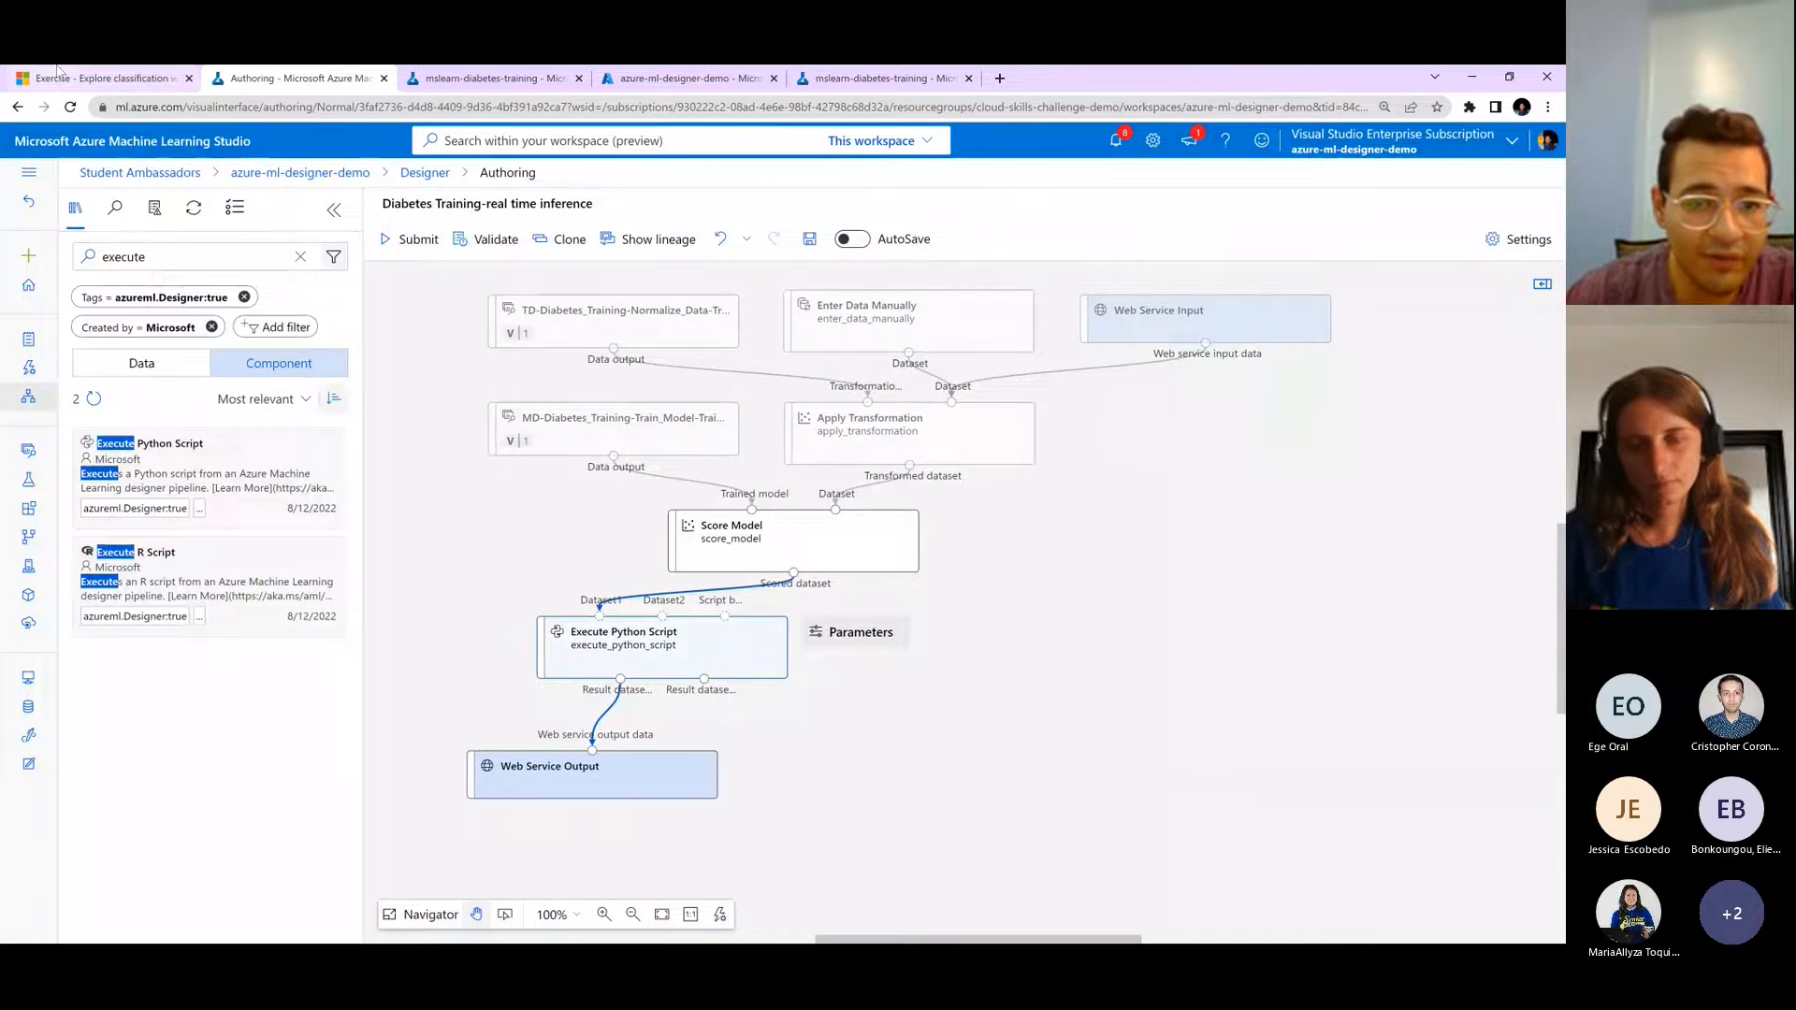
click(61, 75)
scroll(687, 524, up, 5)
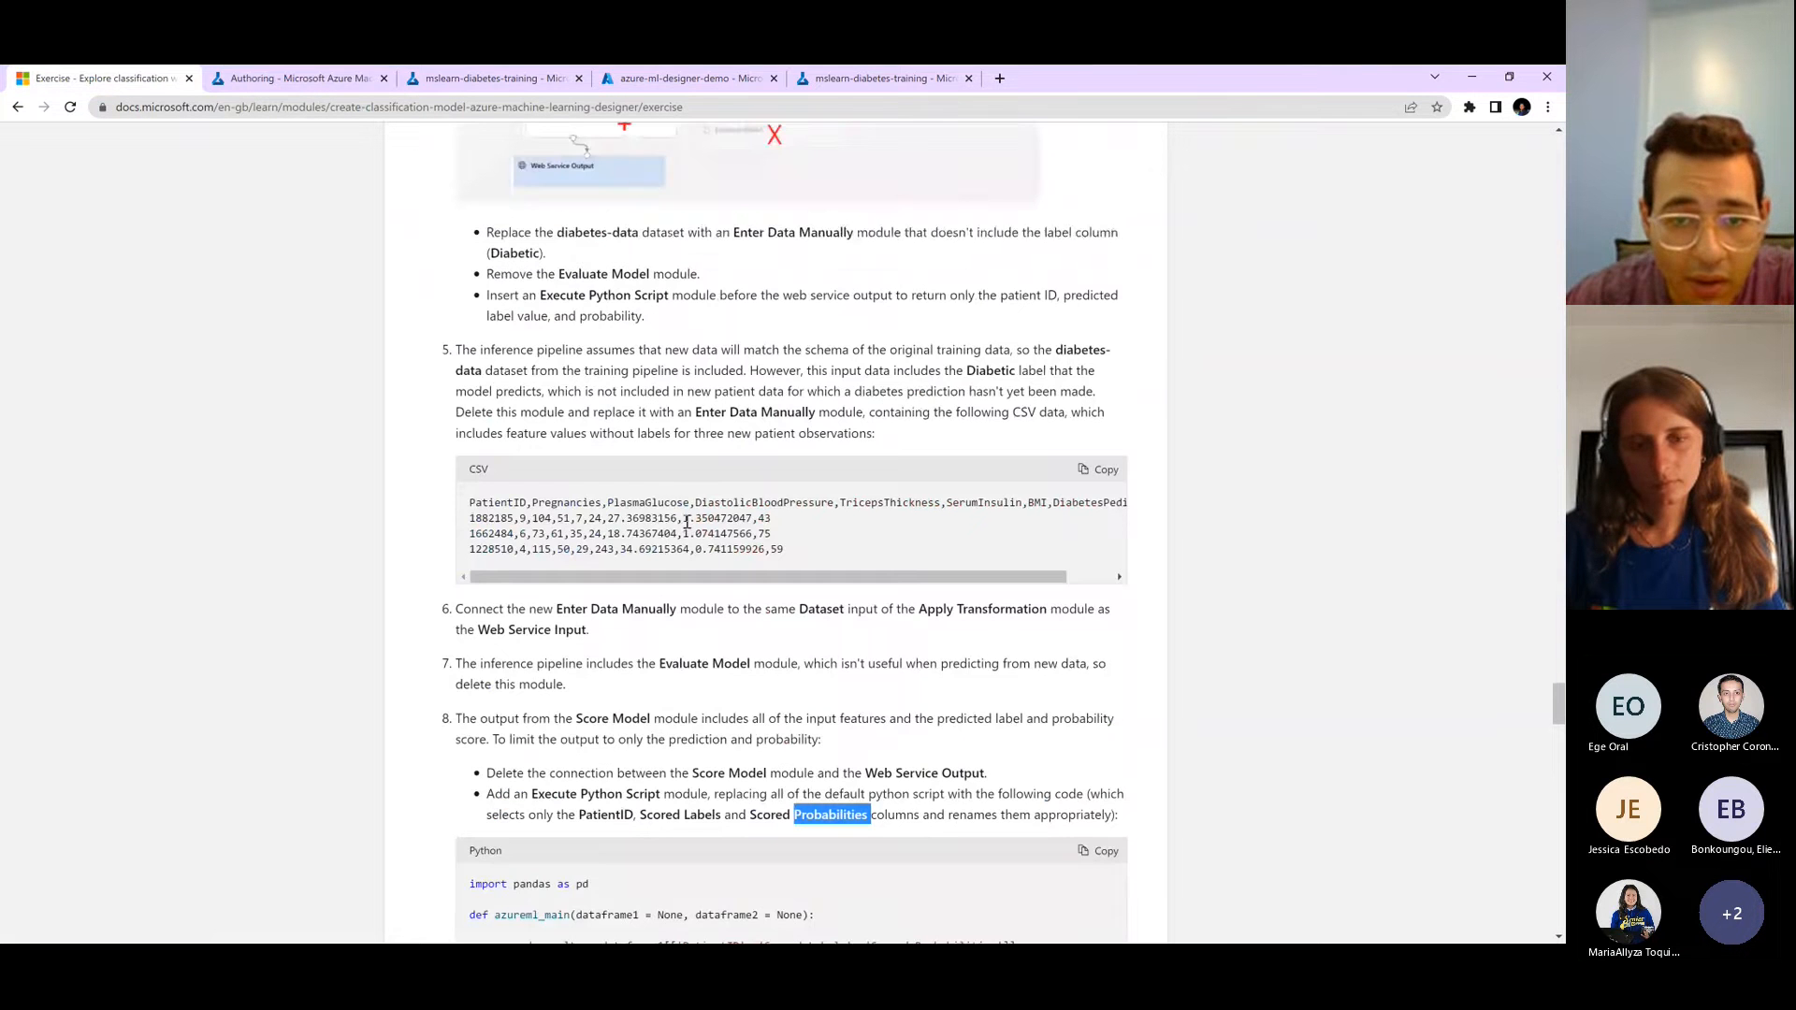
scroll(687, 524, up, 10)
scroll(1132, 378, down, 4)
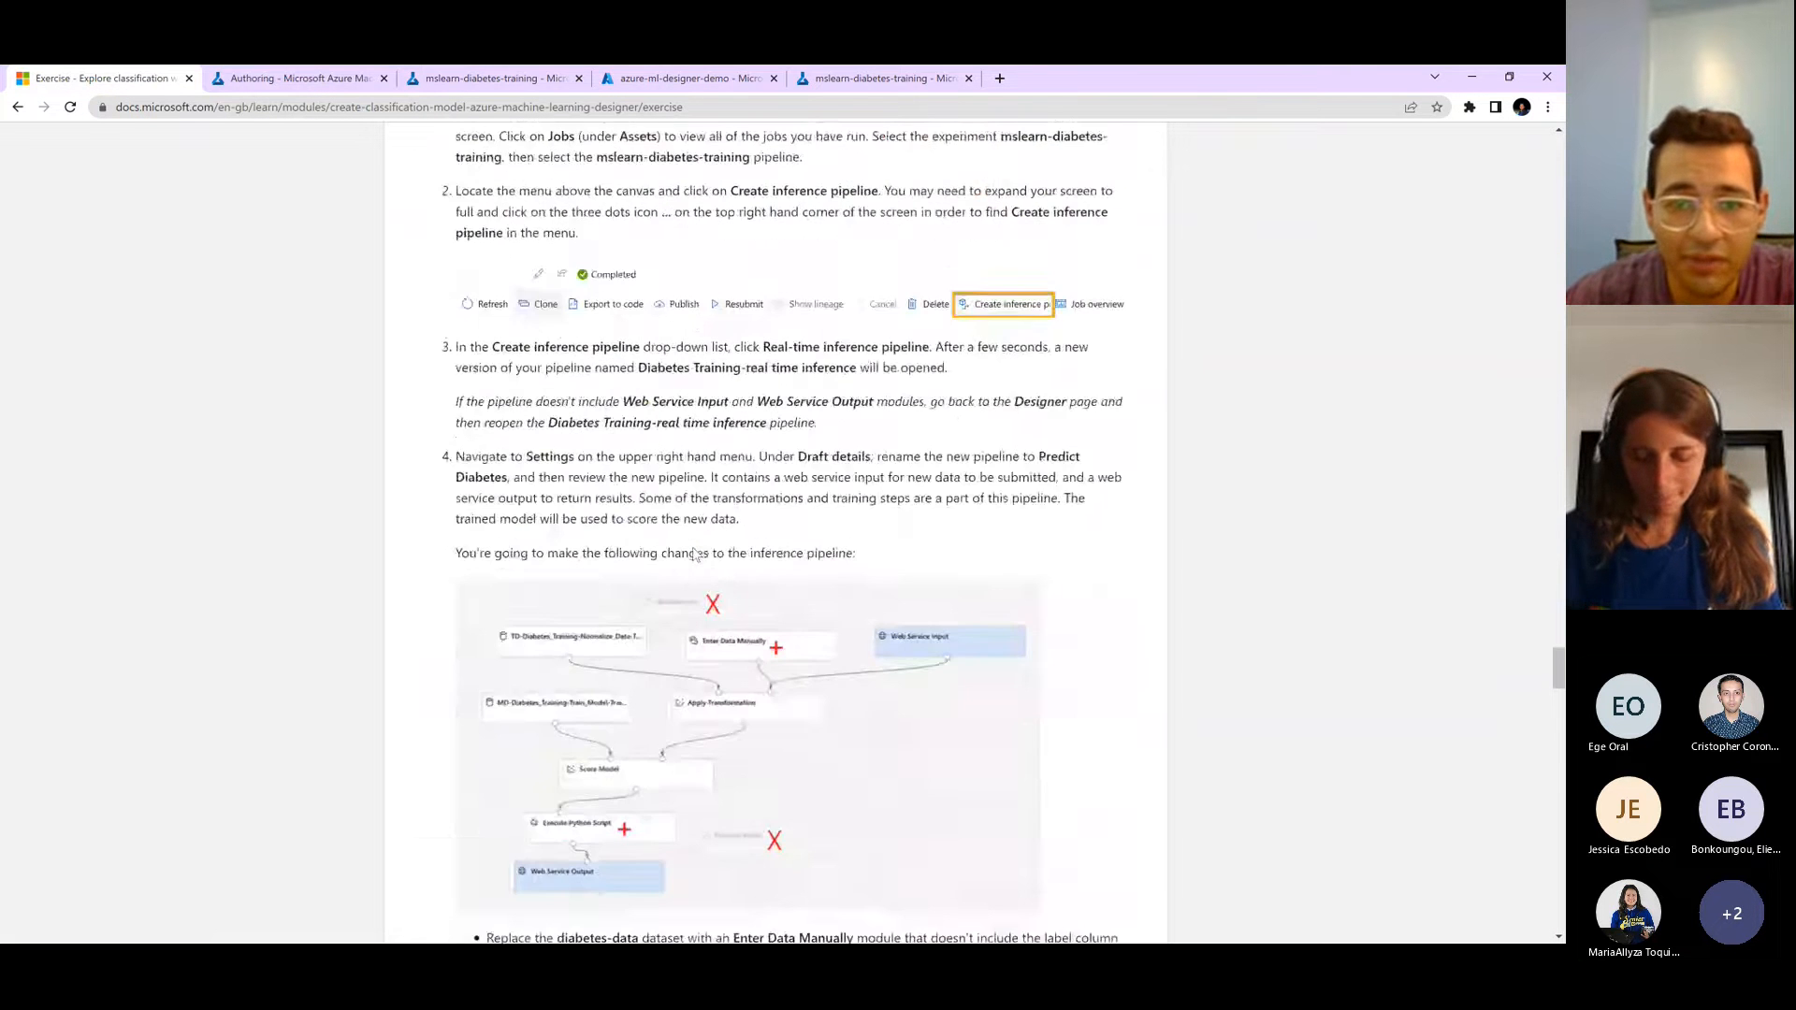
scroll(604, 362, down, 3)
scroll(598, 355, up, 3)
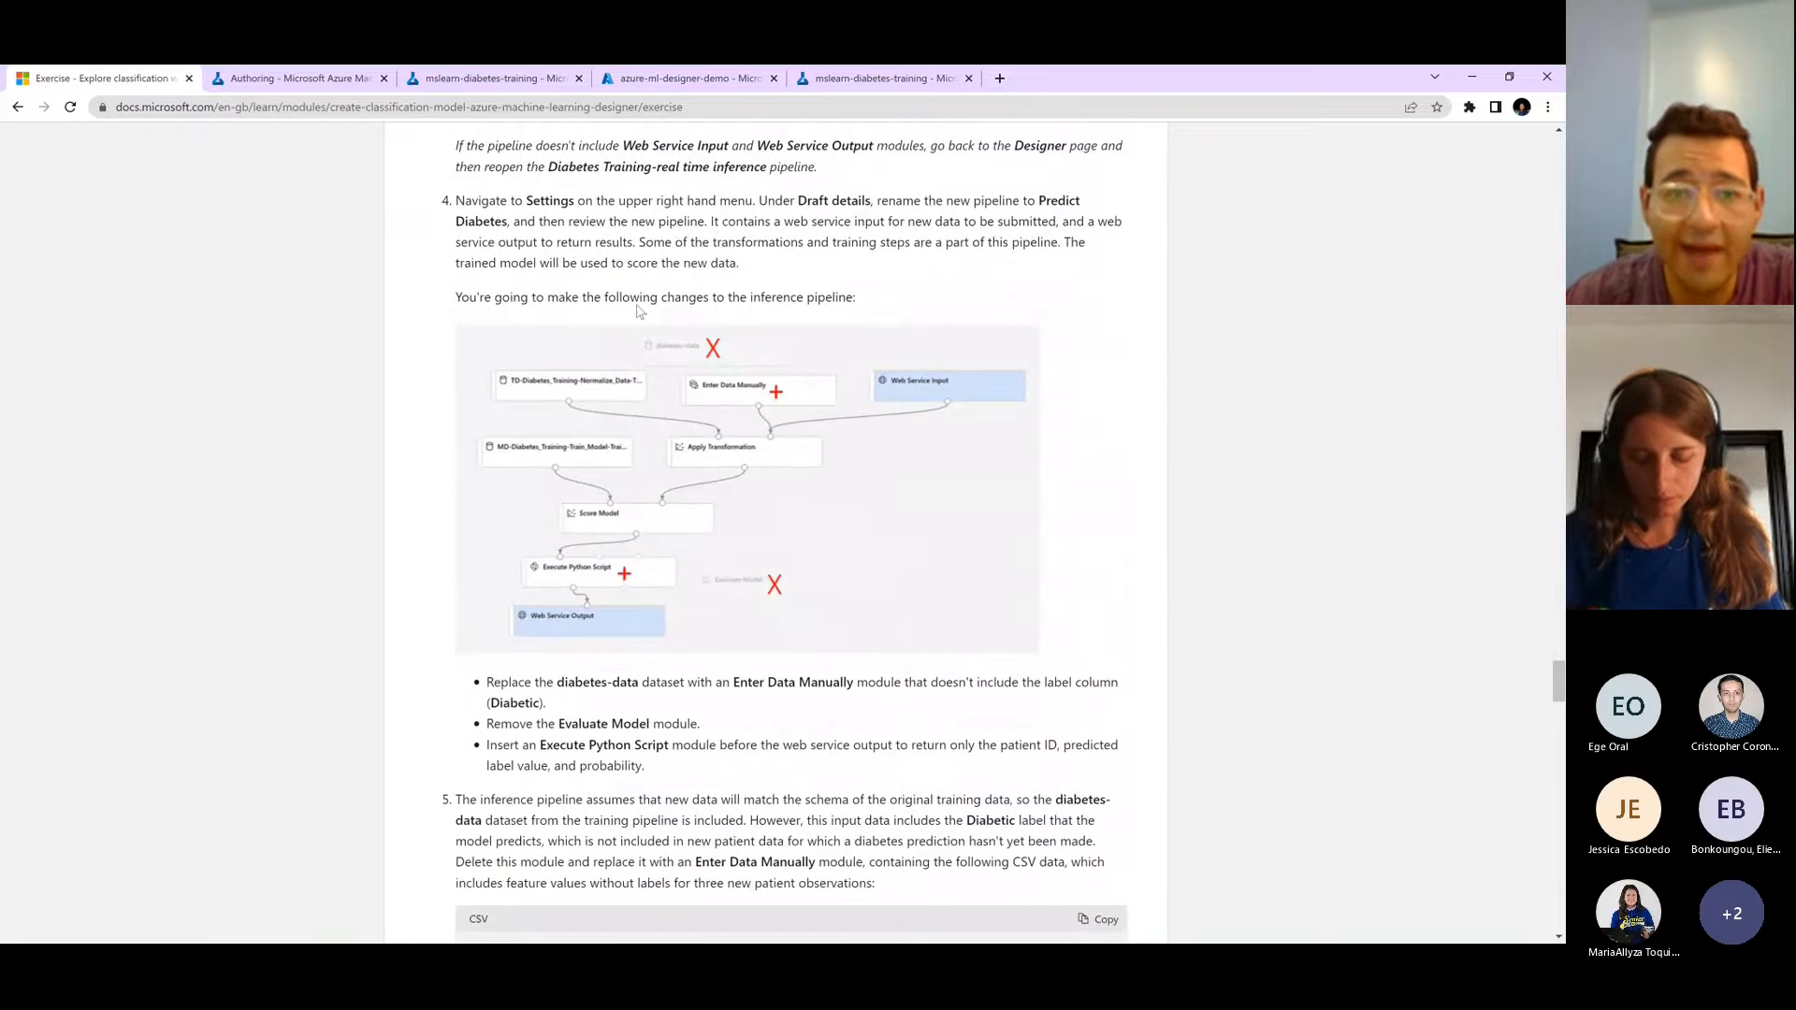
- Rename the inference pipeline draft in the designer to Predict Diabetes and close its settings
click(298, 78)
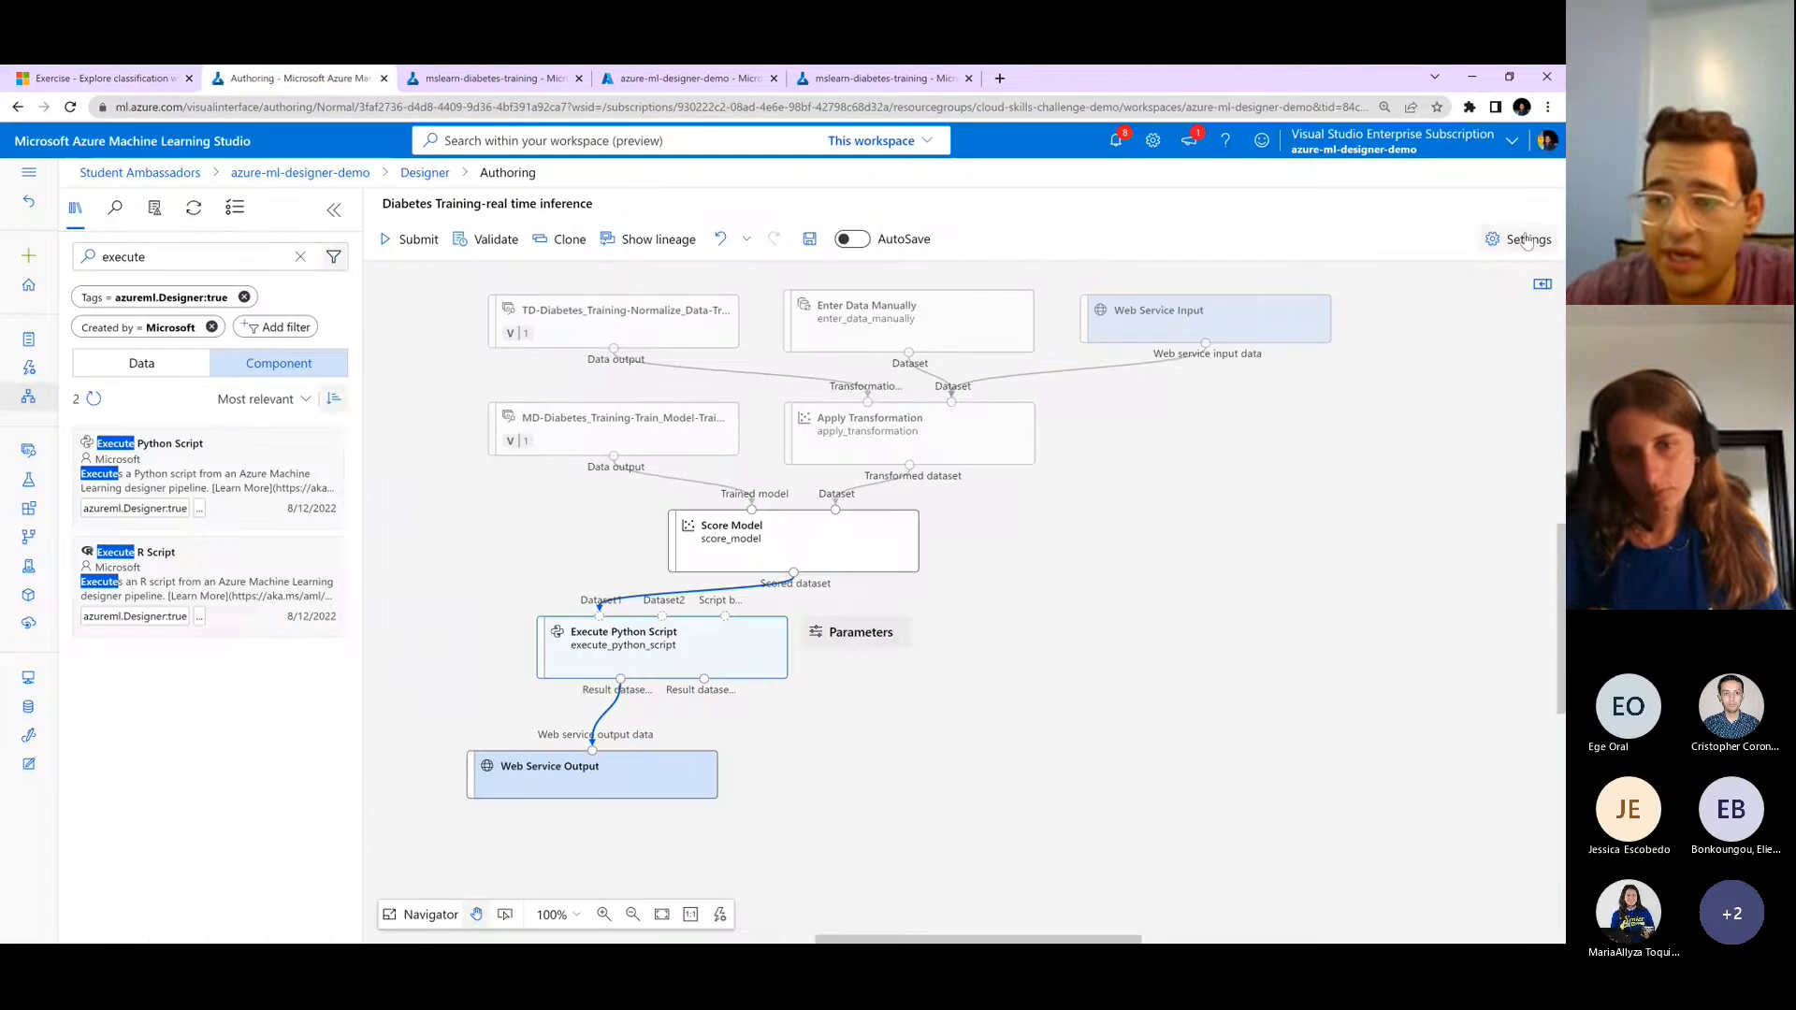
click(1523, 240)
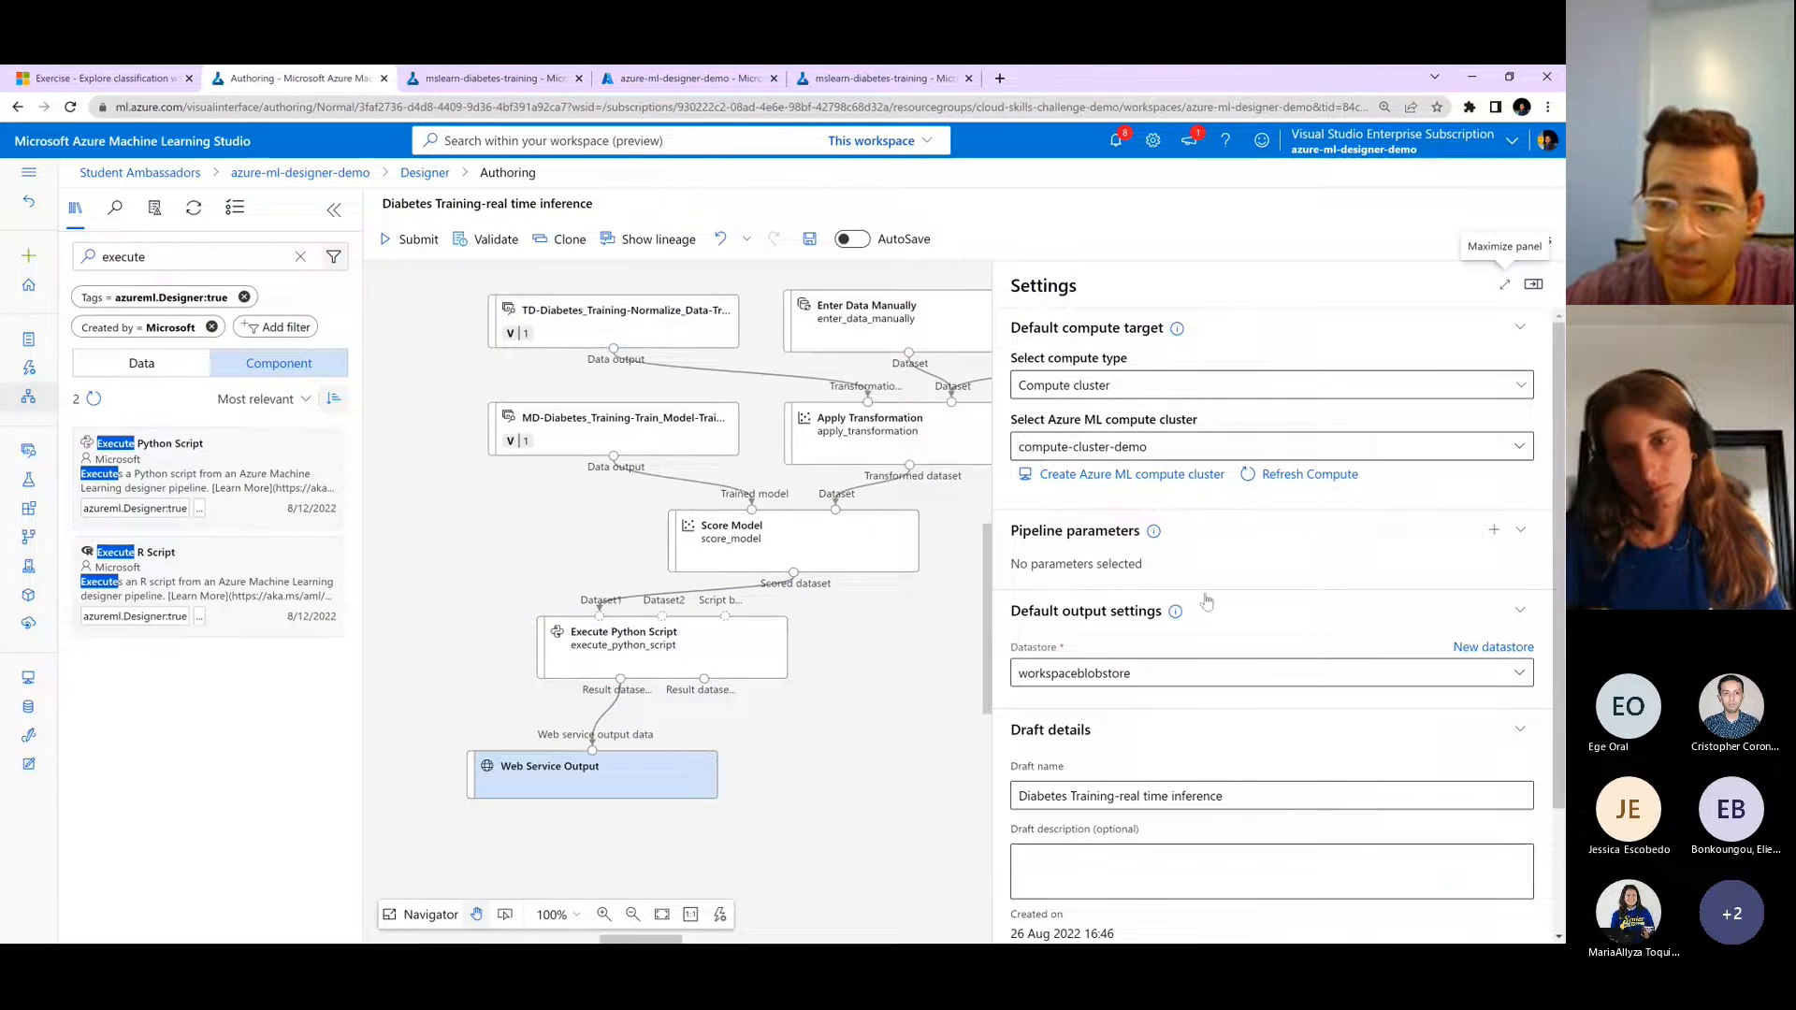
scroll(1117, 613, down, 2)
double_click(1075, 636)
triple_click(1075, 635)
click(1073, 635)
click(1014, 653)
click(1018, 637)
text(Predict)
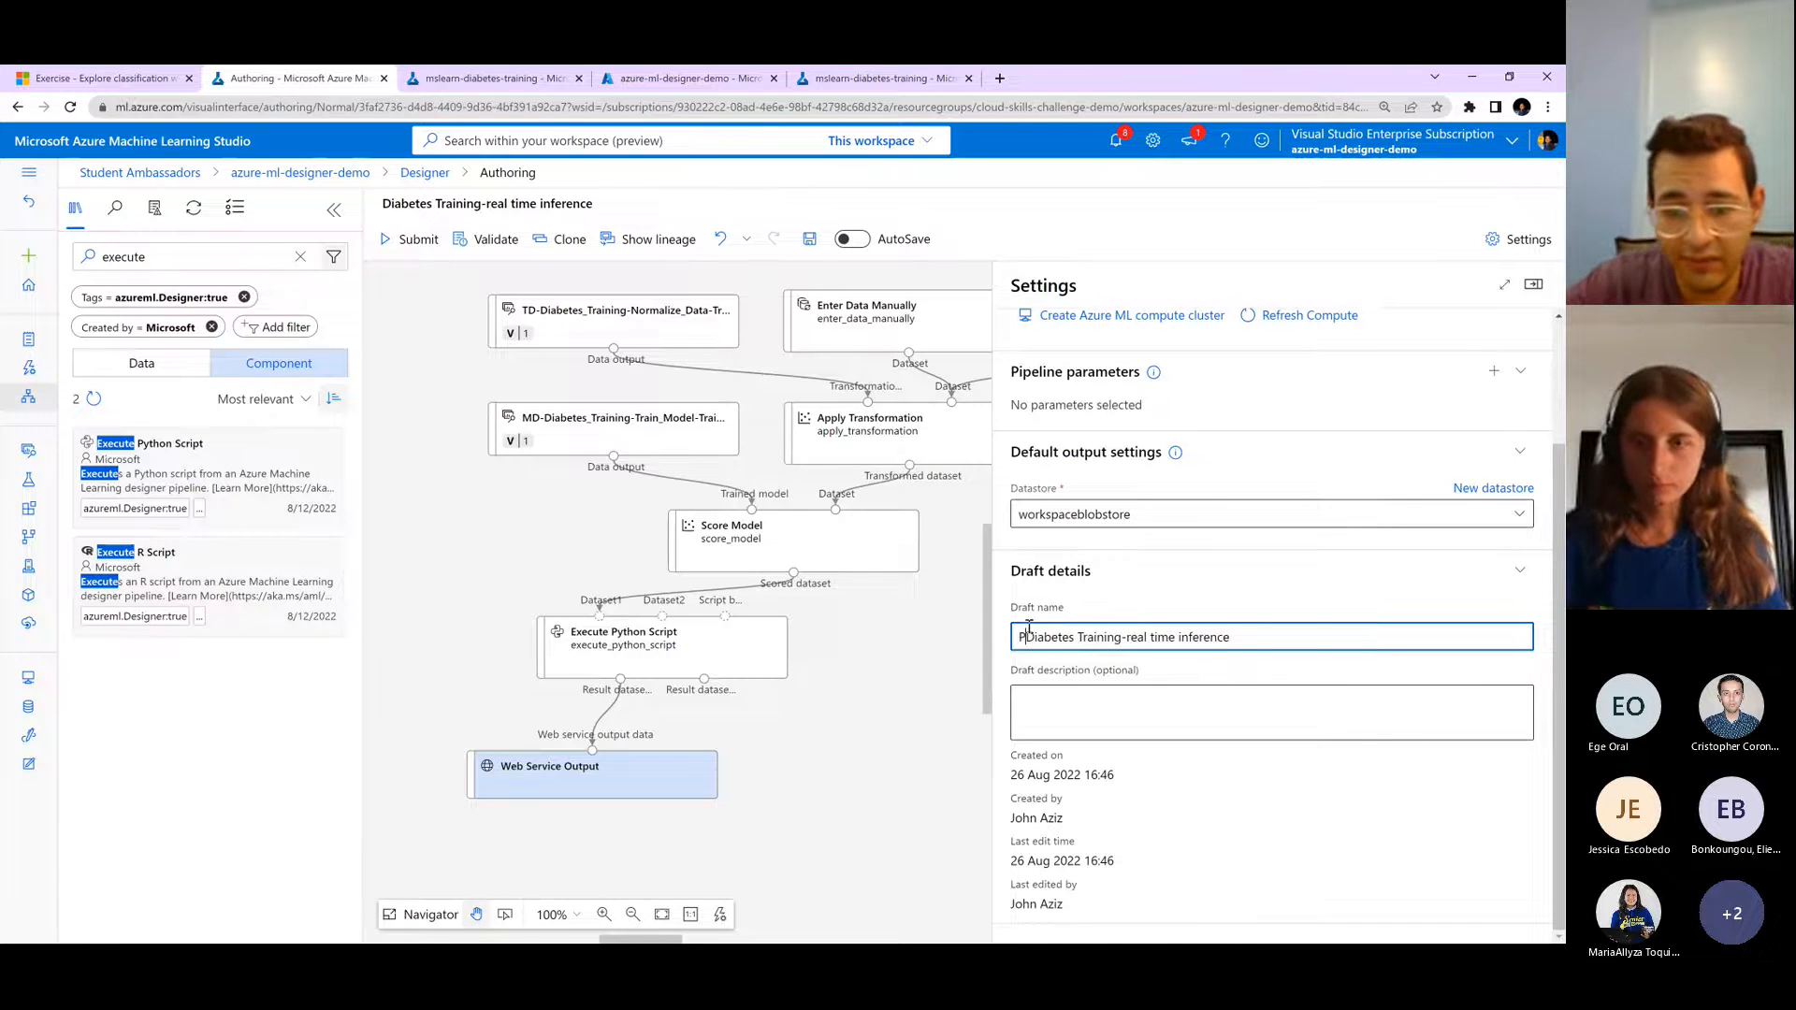
key(ctrl+Right)
key(shift+End)
key(BackSpace)
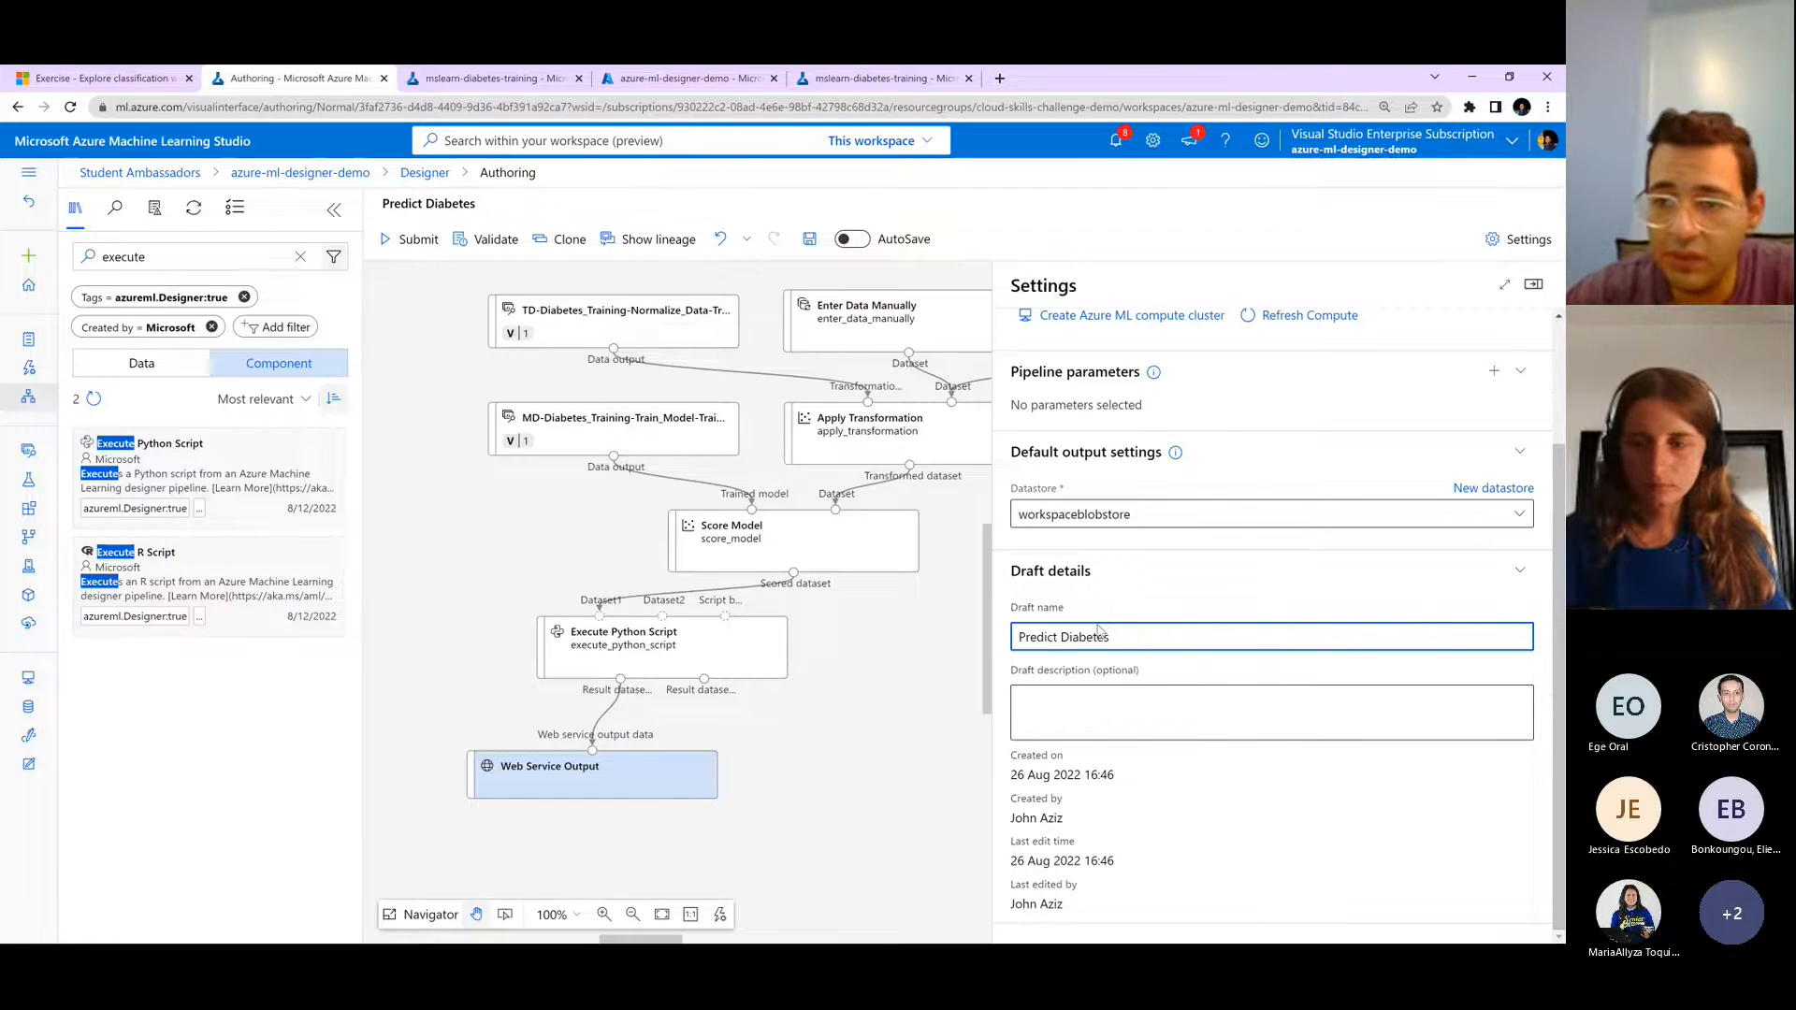
click(1533, 285)
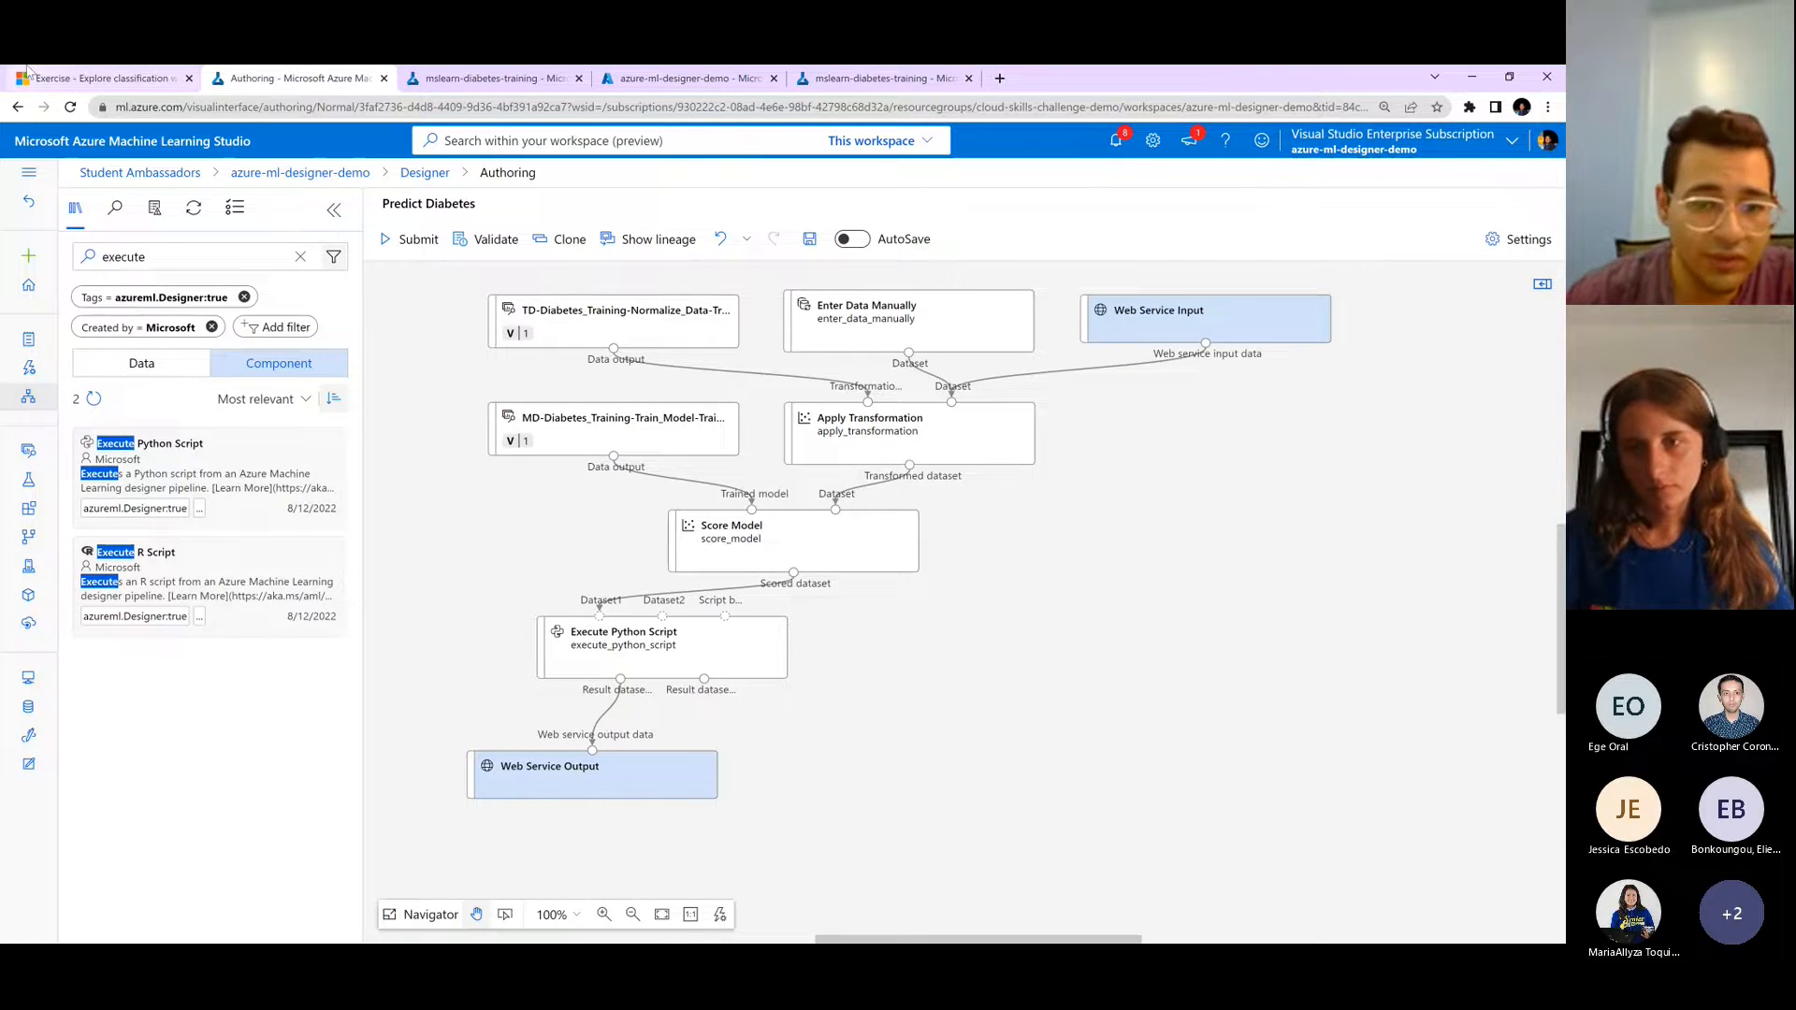
- Read exercise steps 5 to 12, including the reference pipeline image and the instructions for running the inference pipeline
click(27, 72)
scroll(648, 694, down, 5)
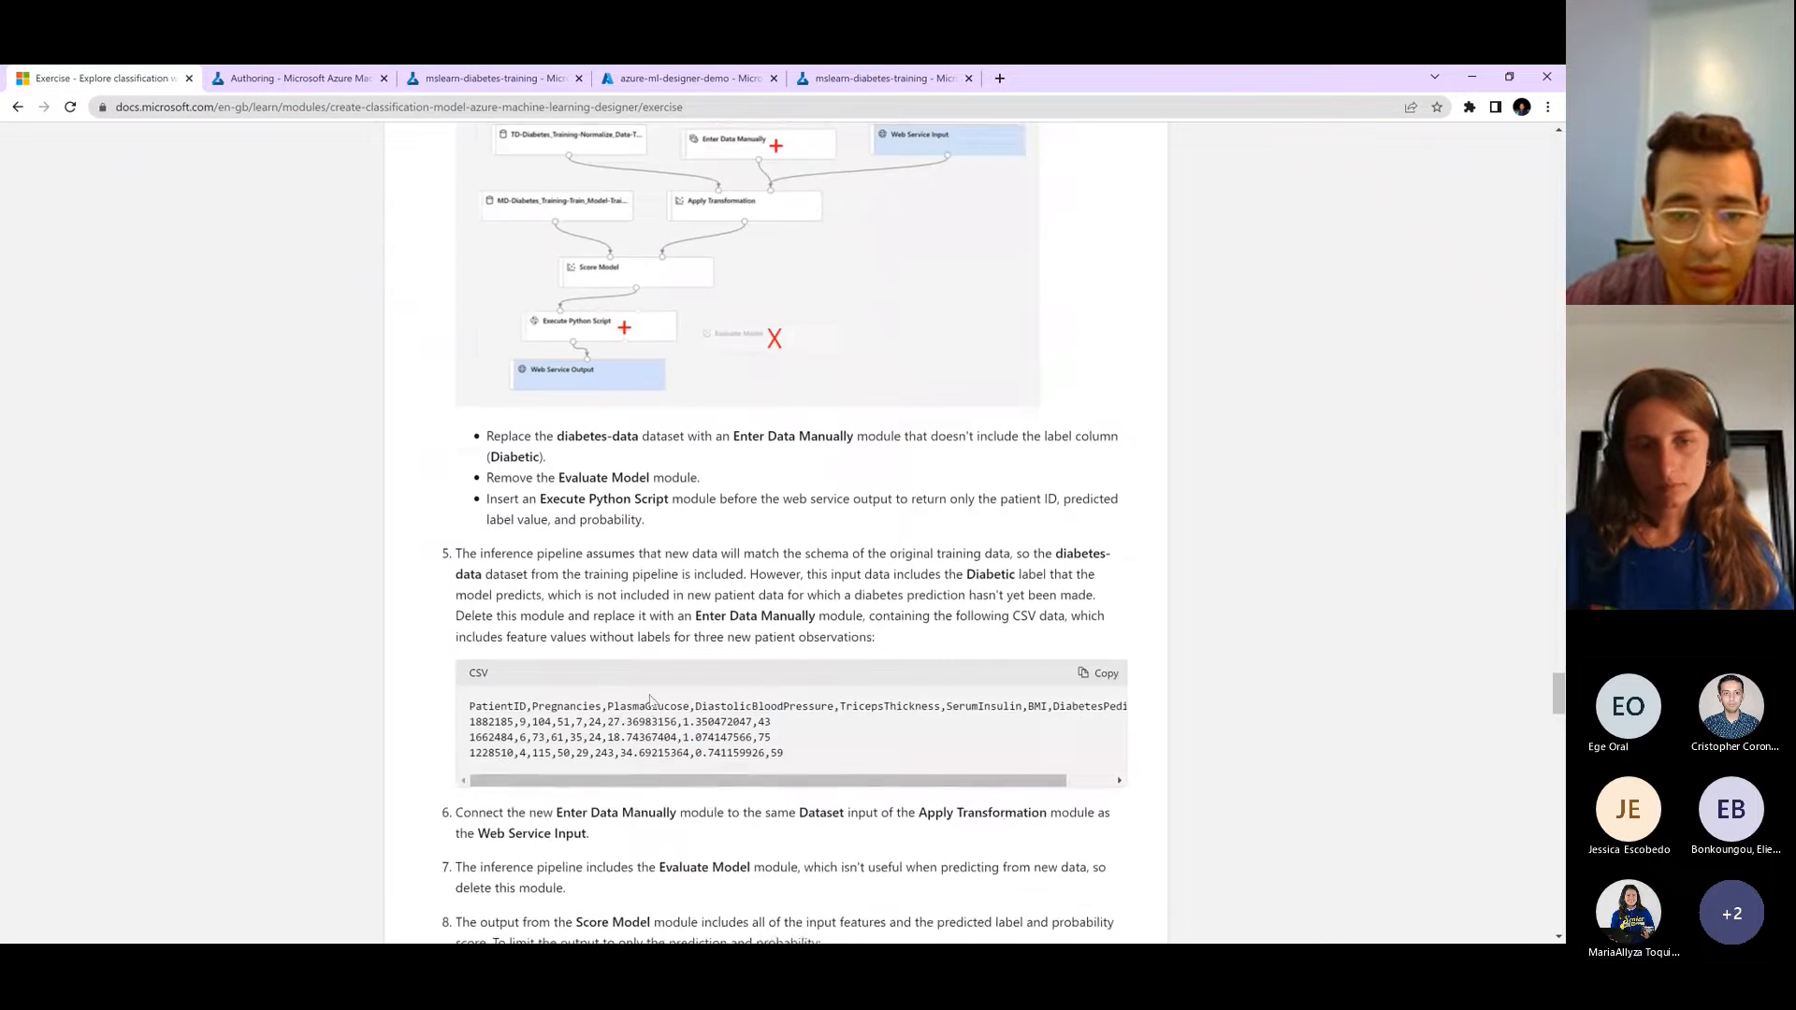
scroll(665, 652, down, 3)
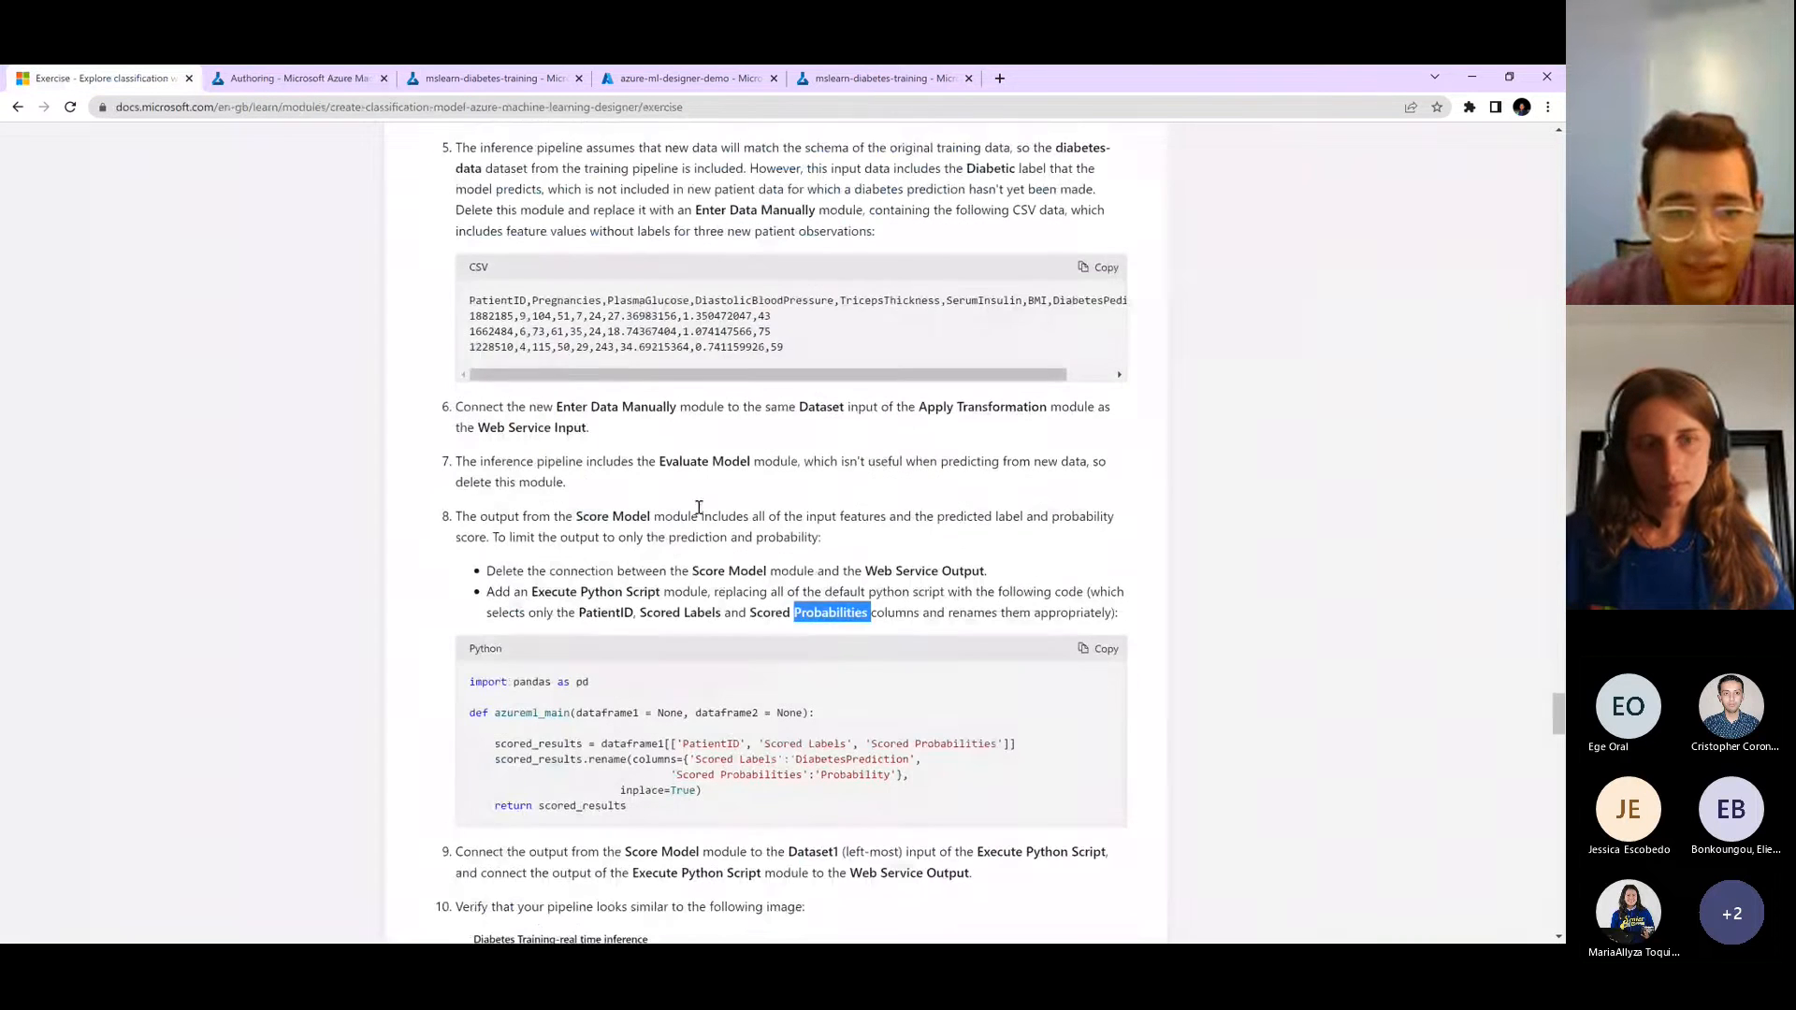
scroll(602, 587, down, 2)
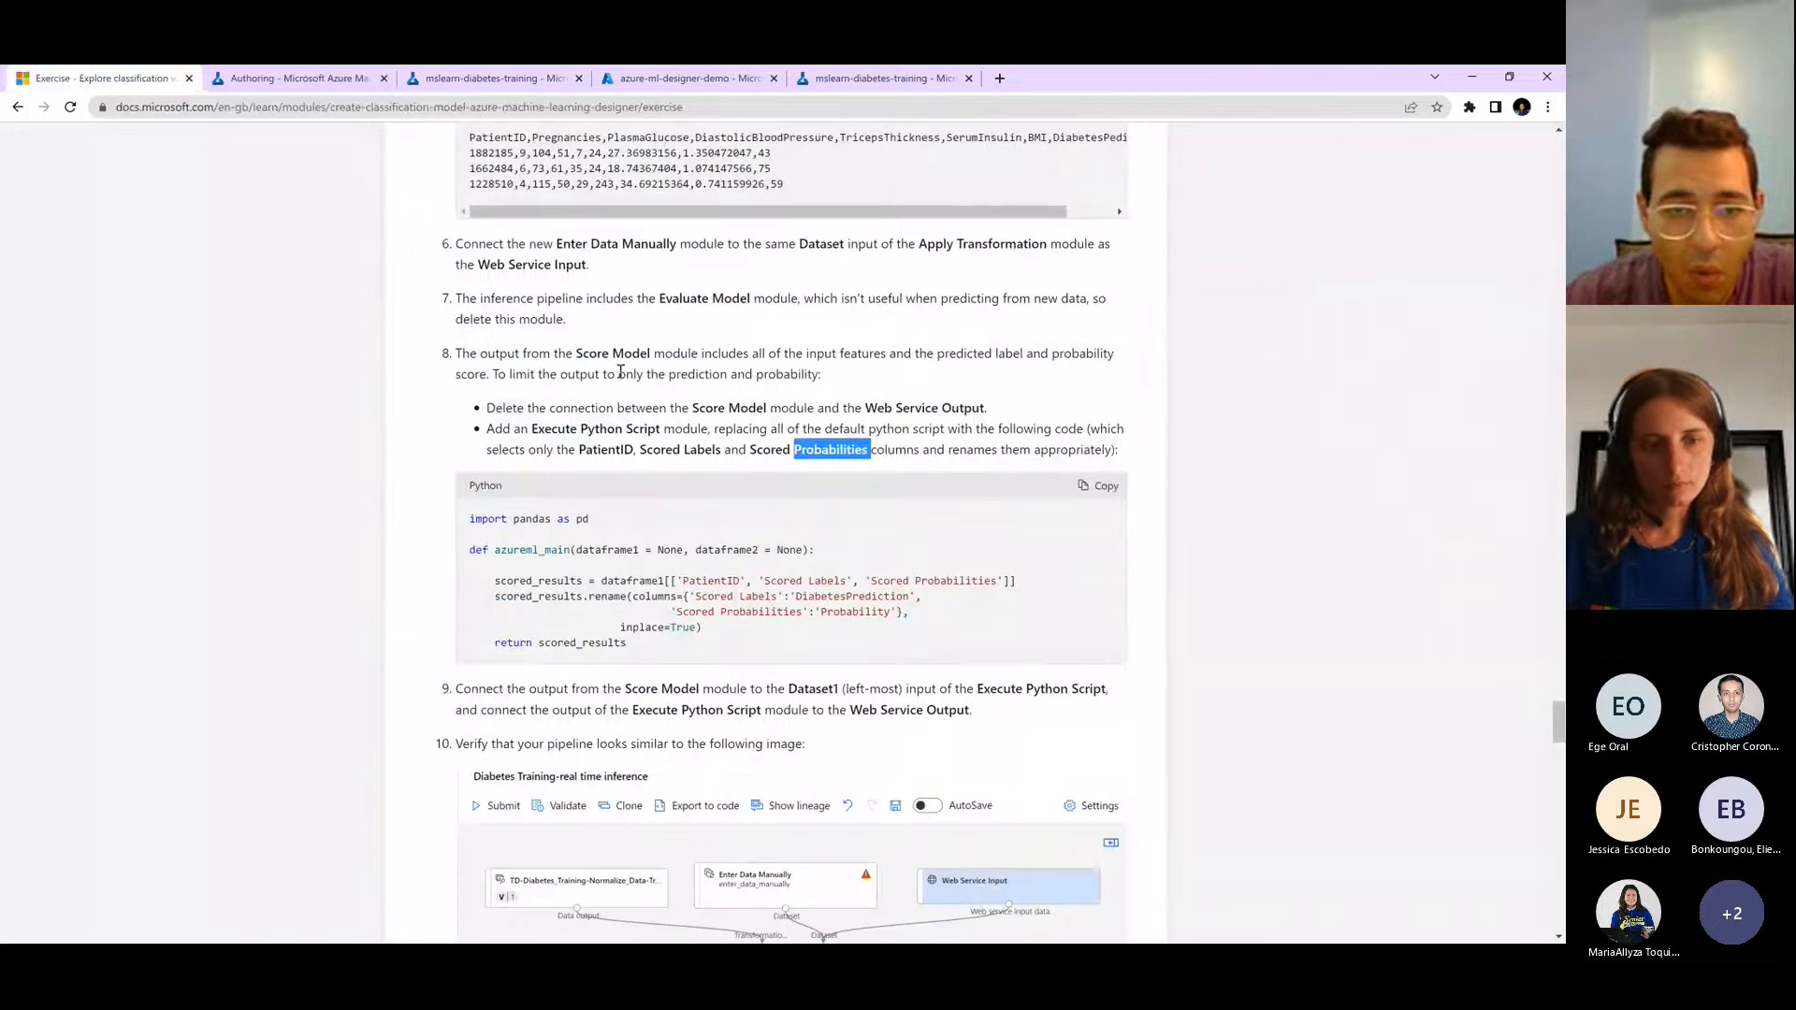
scroll(1134, 412, down, 3)
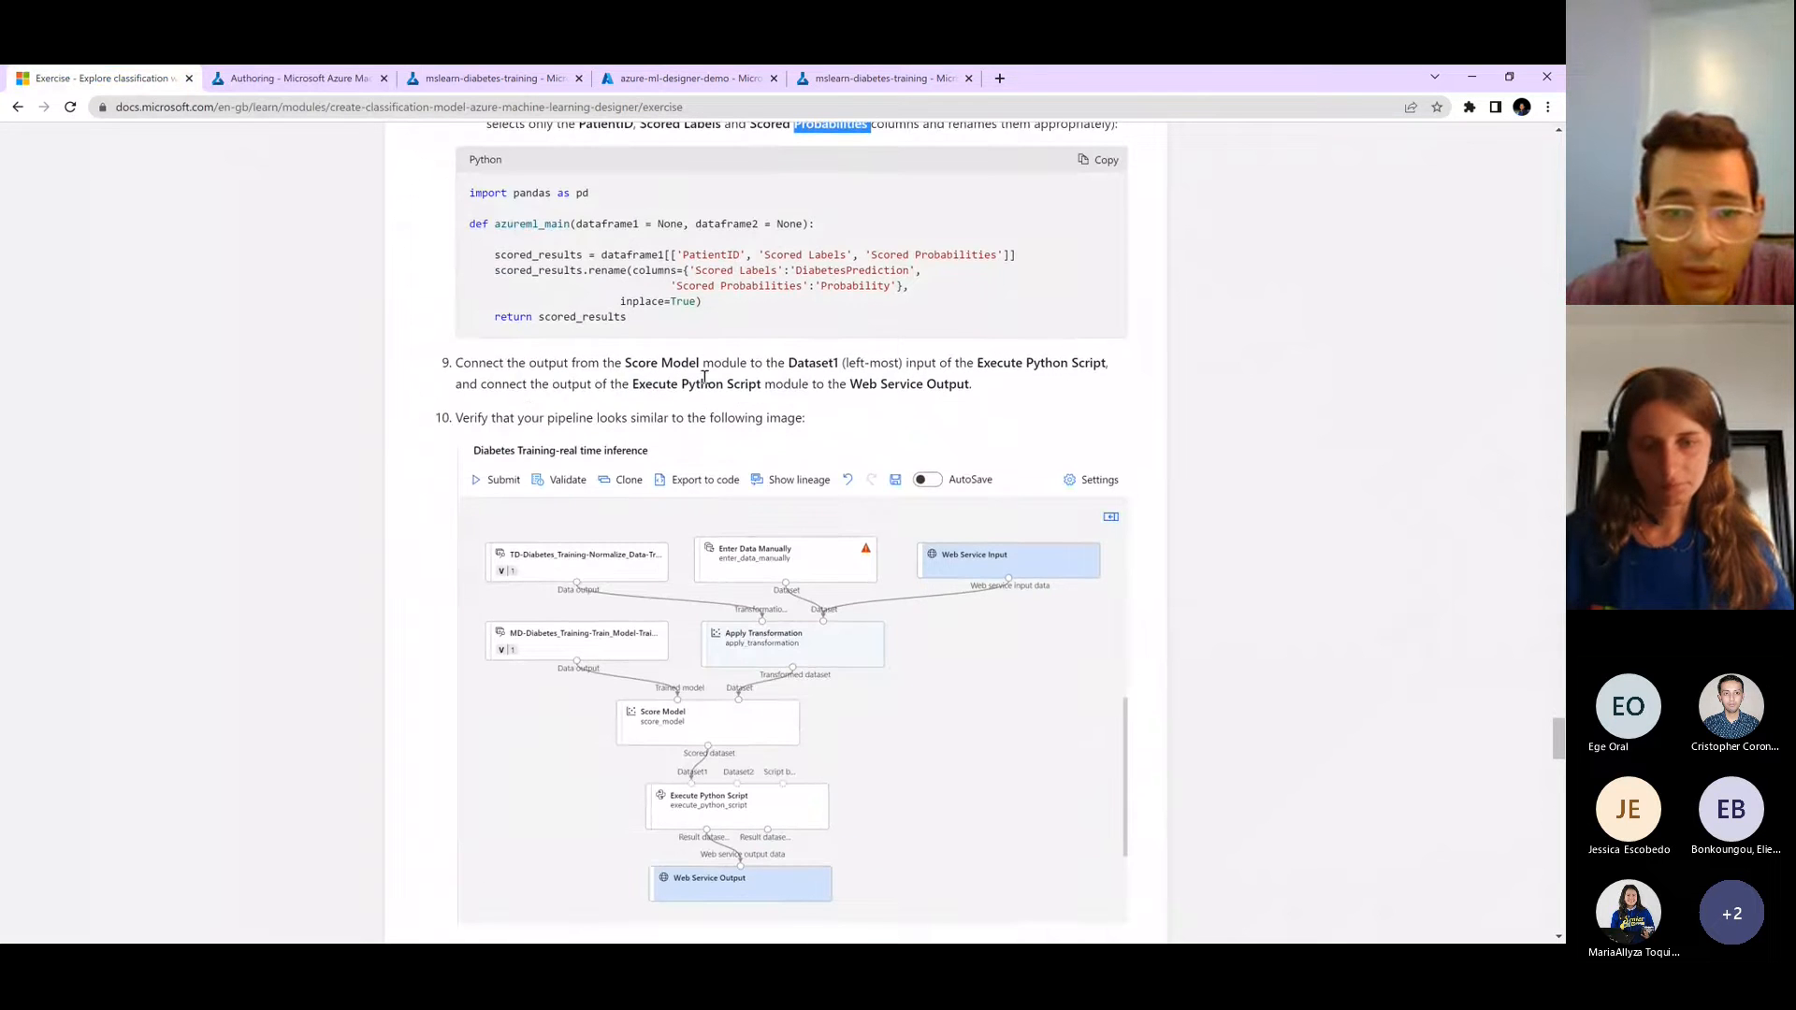
scroll(704, 376, down, 2)
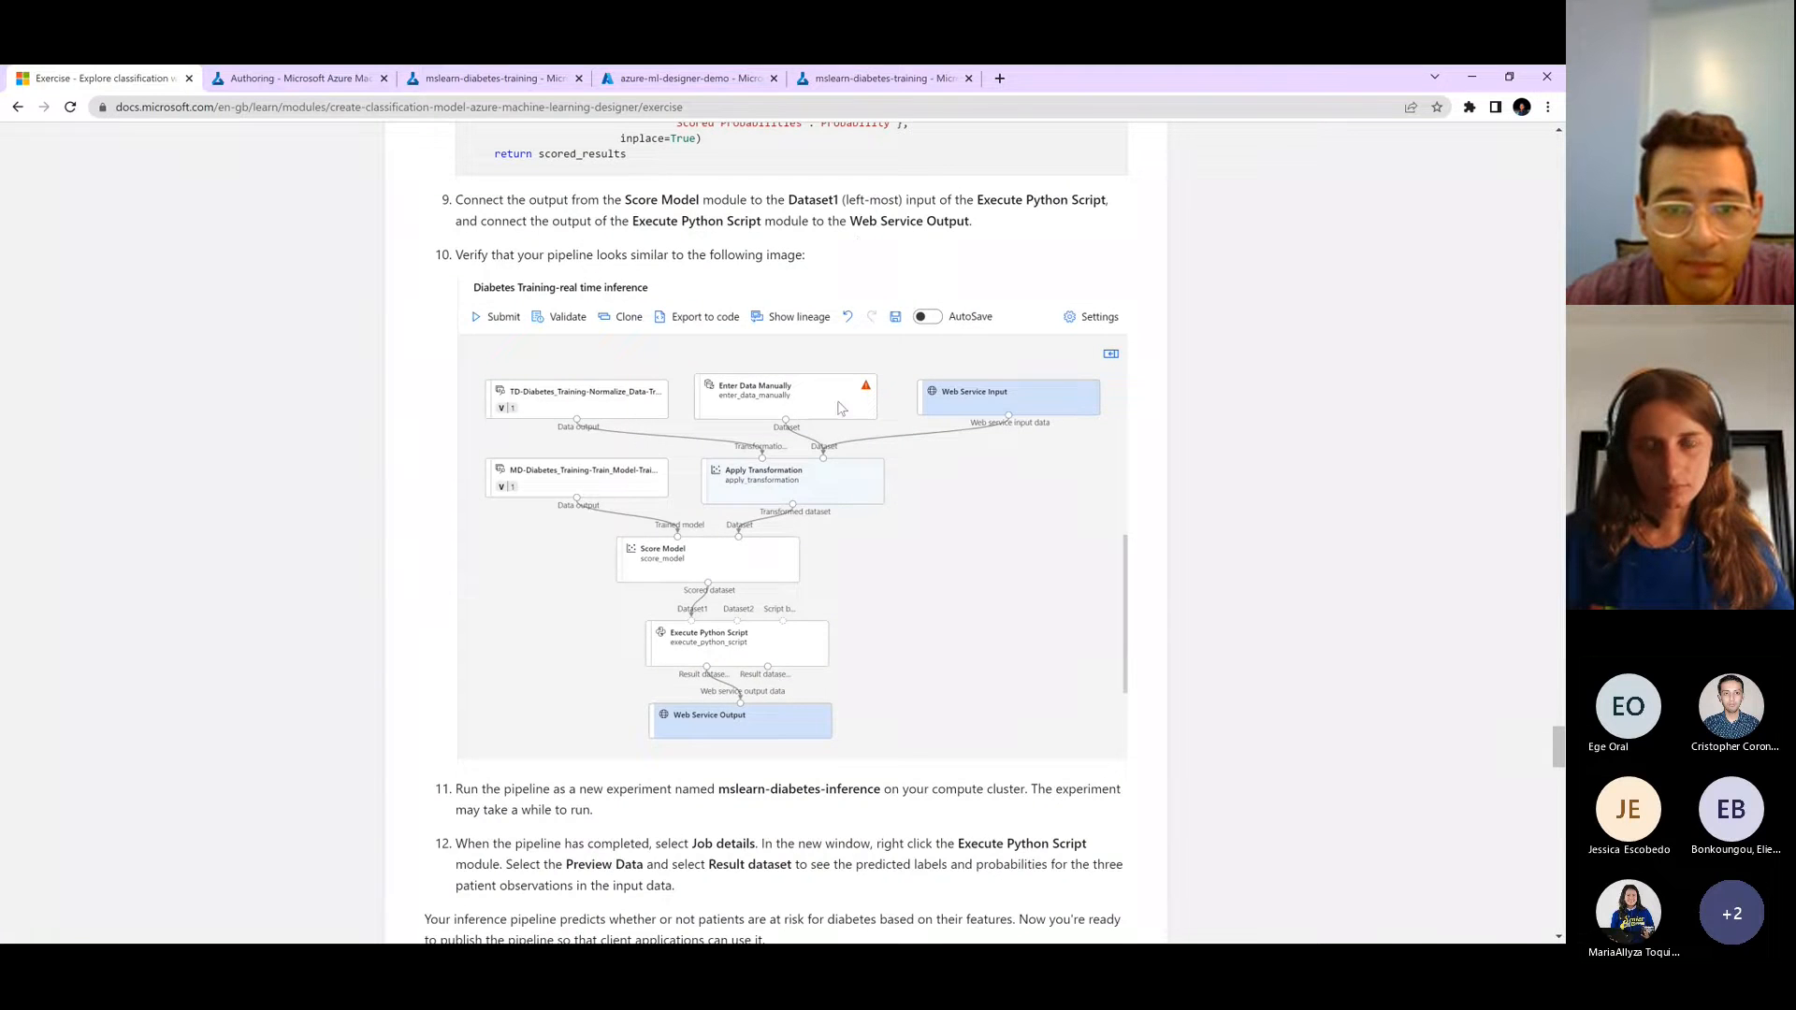
scroll(1020, 239, down, 2)
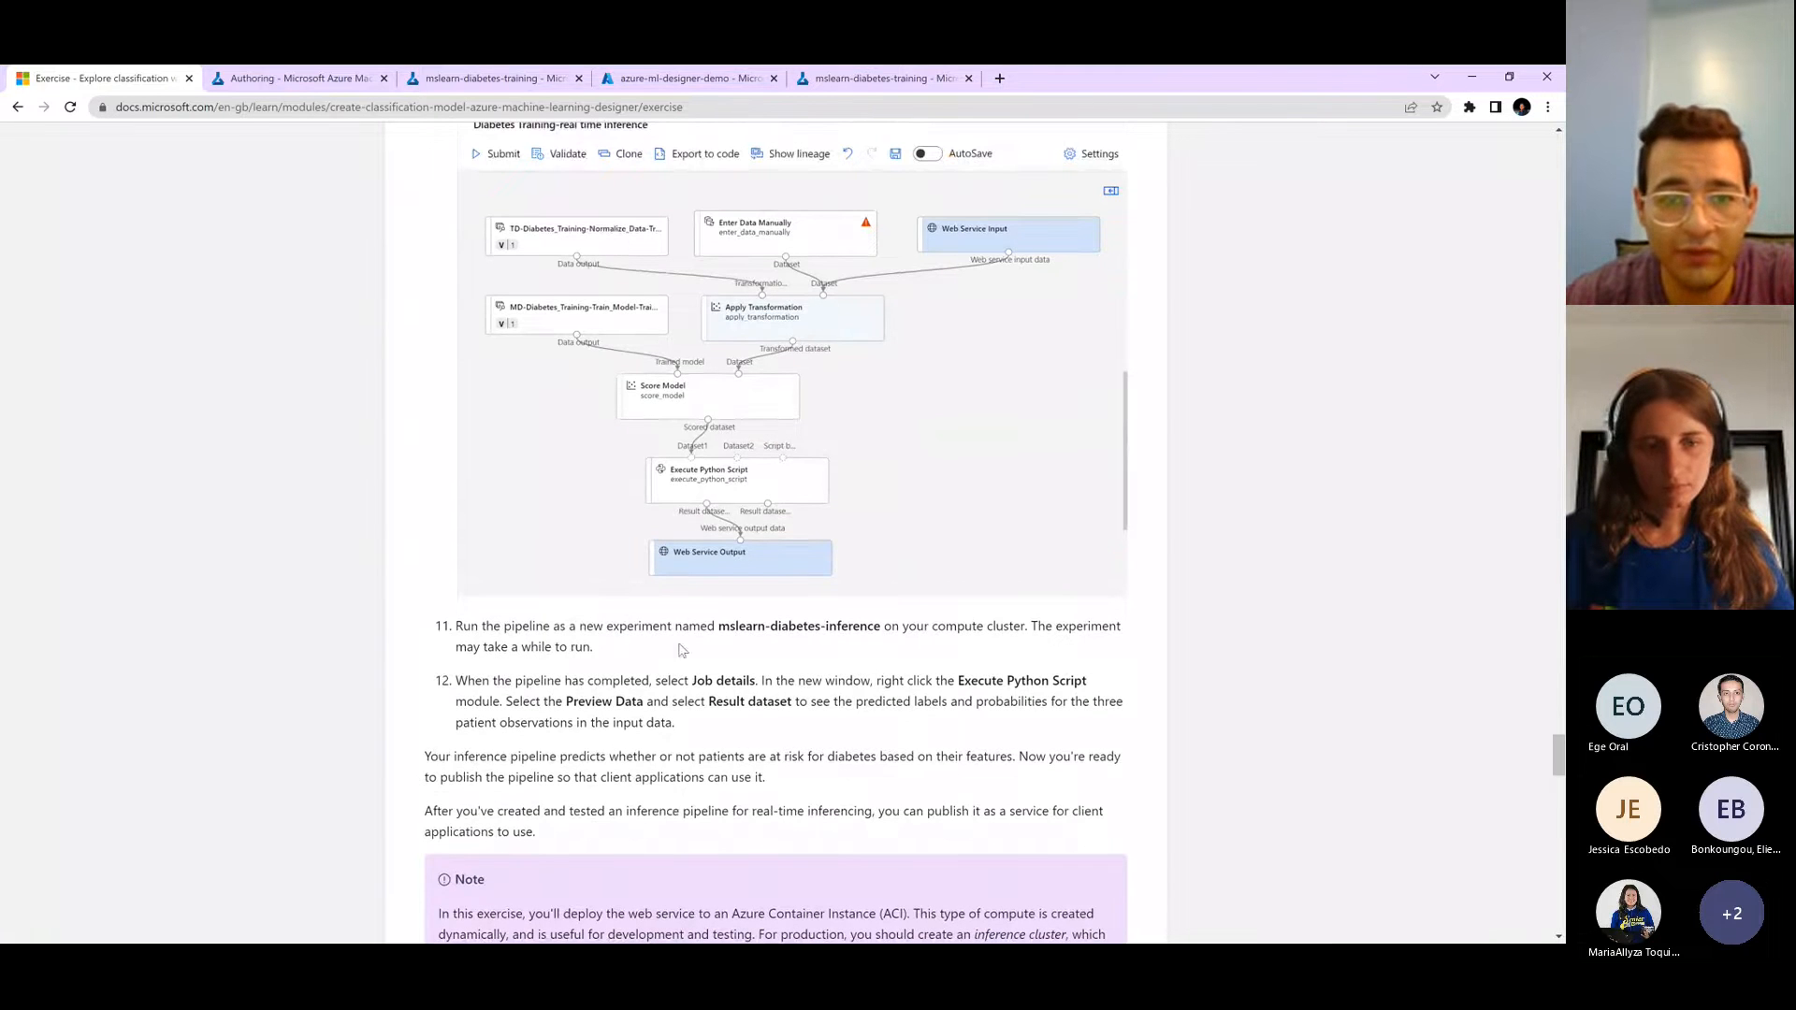
- Compare the Predict Diabetes pipeline with the exercise's reference image and check the CSV data in Enter Data Manually
click(314, 73)
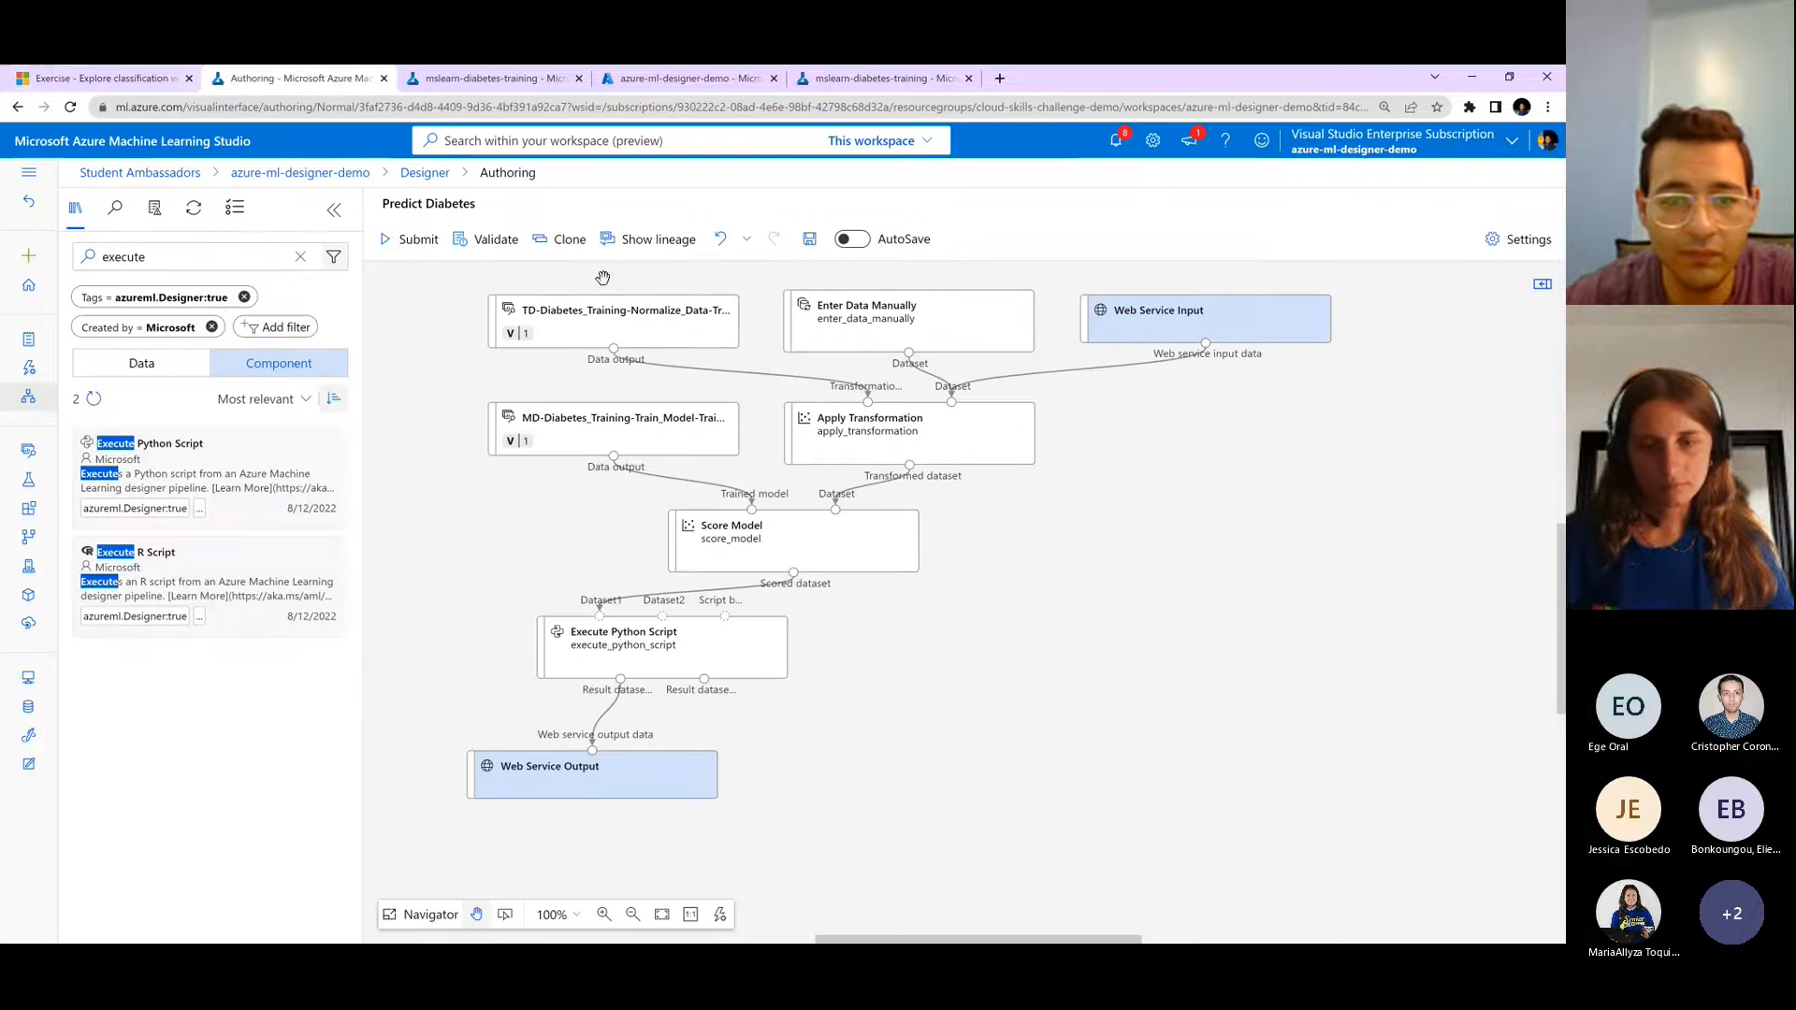
click(33, 71)
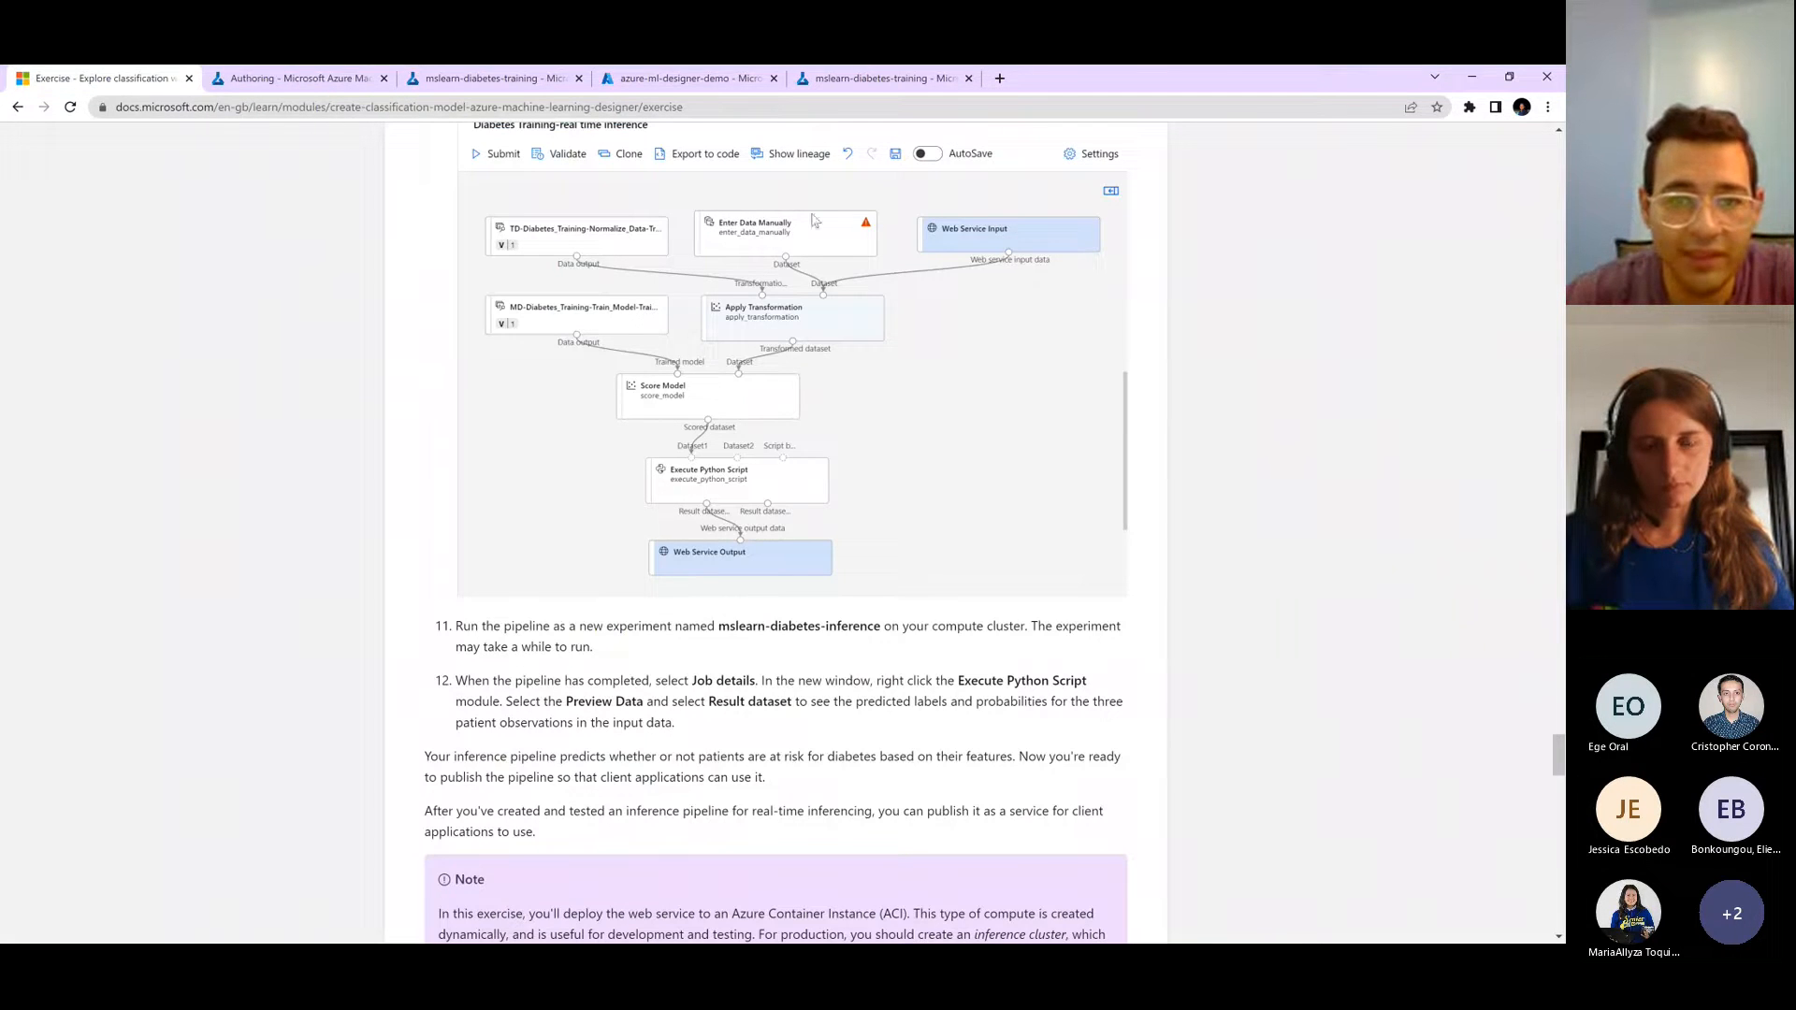
click(313, 78)
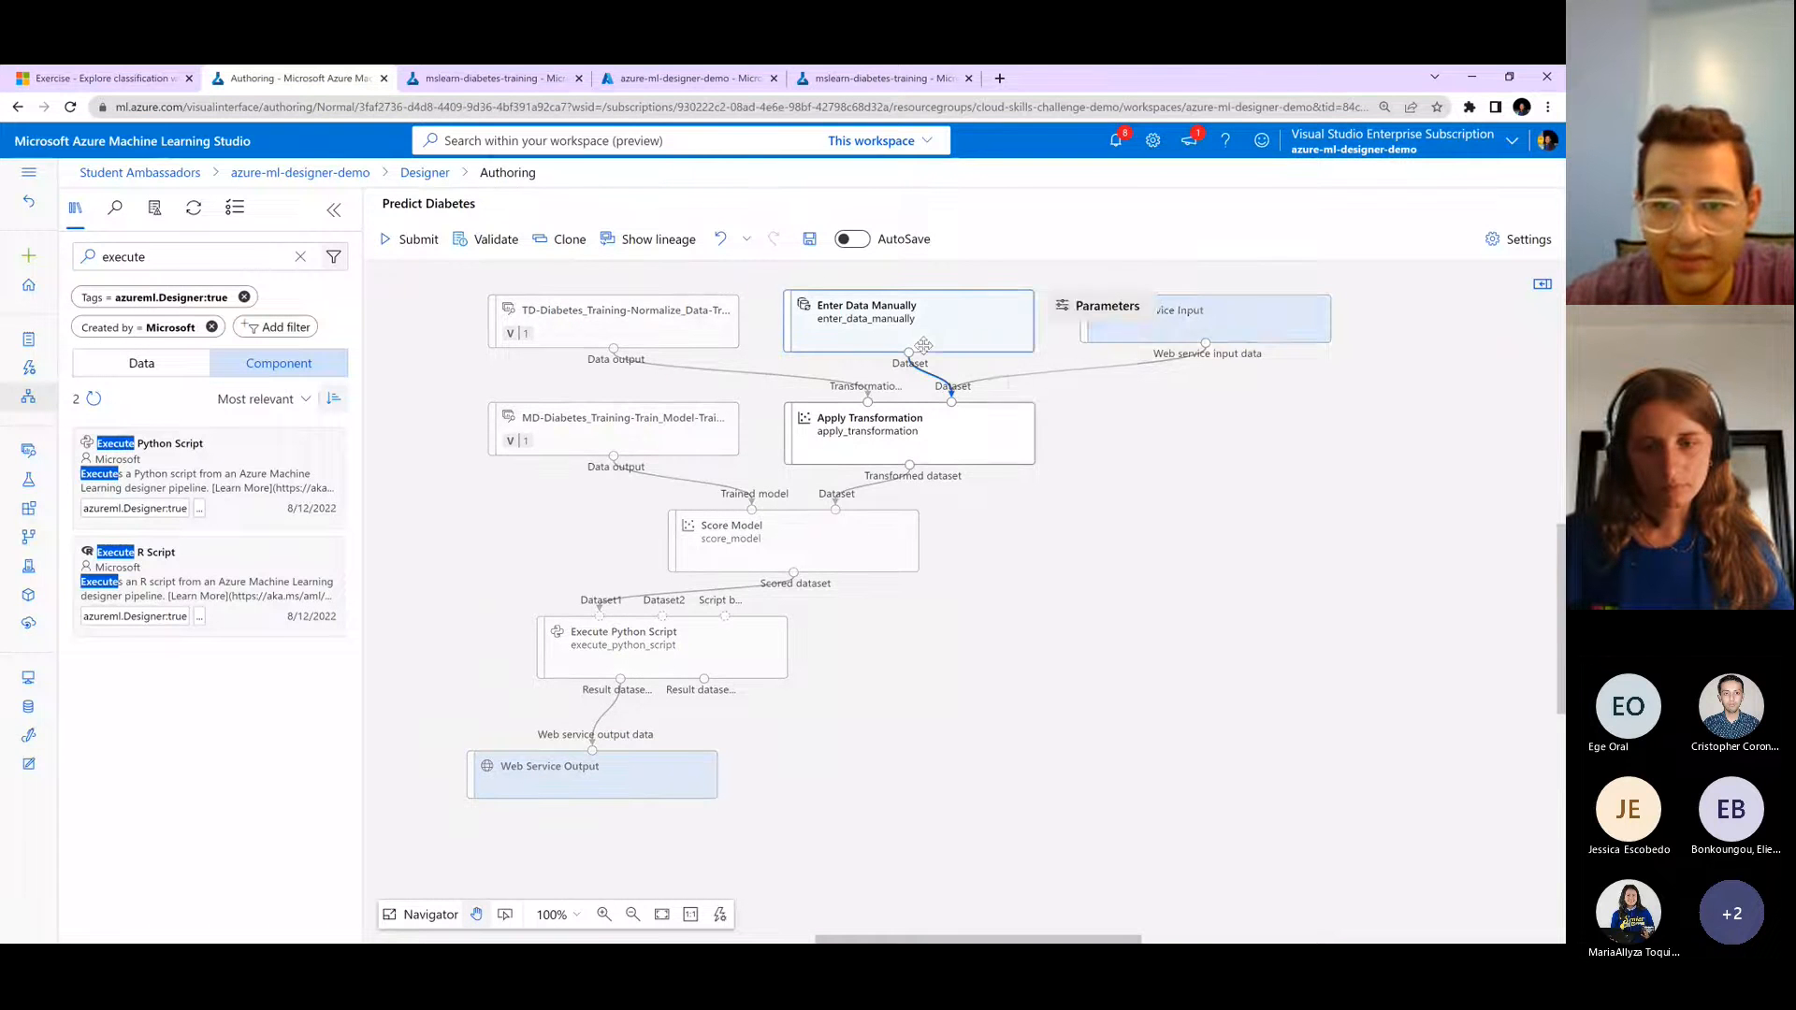
click(923, 345)
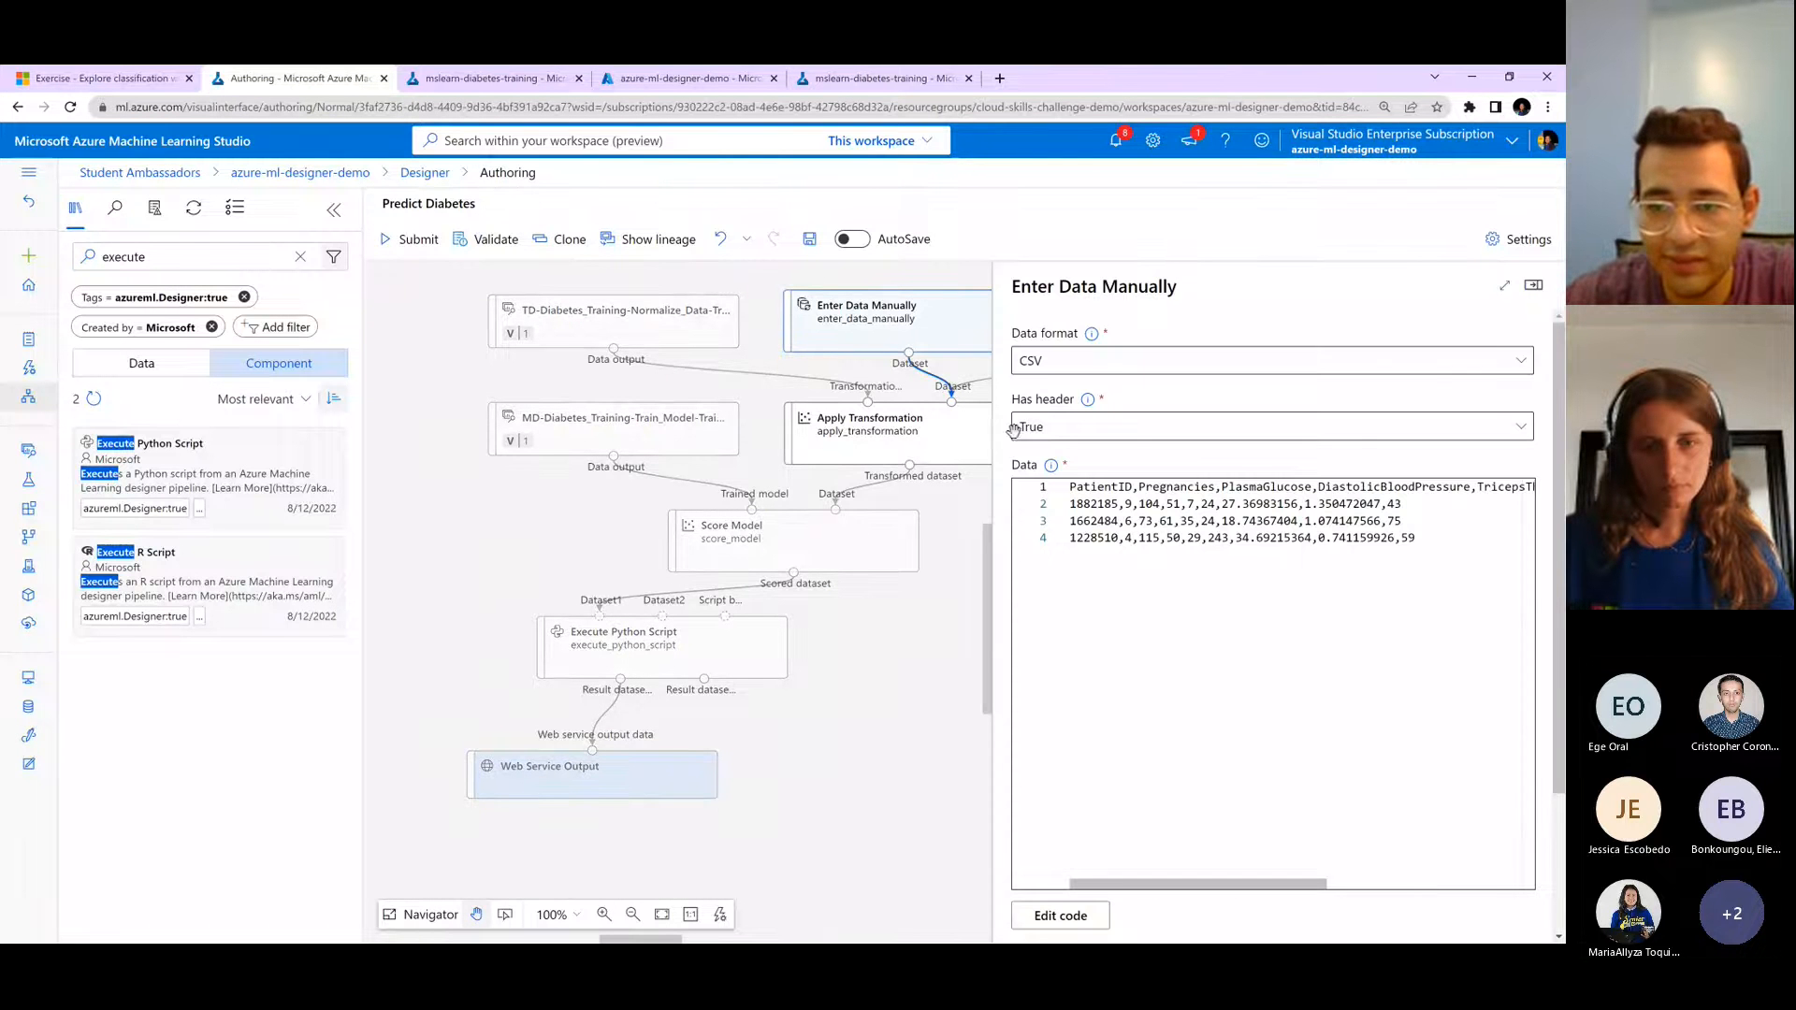
click(1534, 285)
click(98, 78)
scroll(520, 480, down, 3)
click(281, 78)
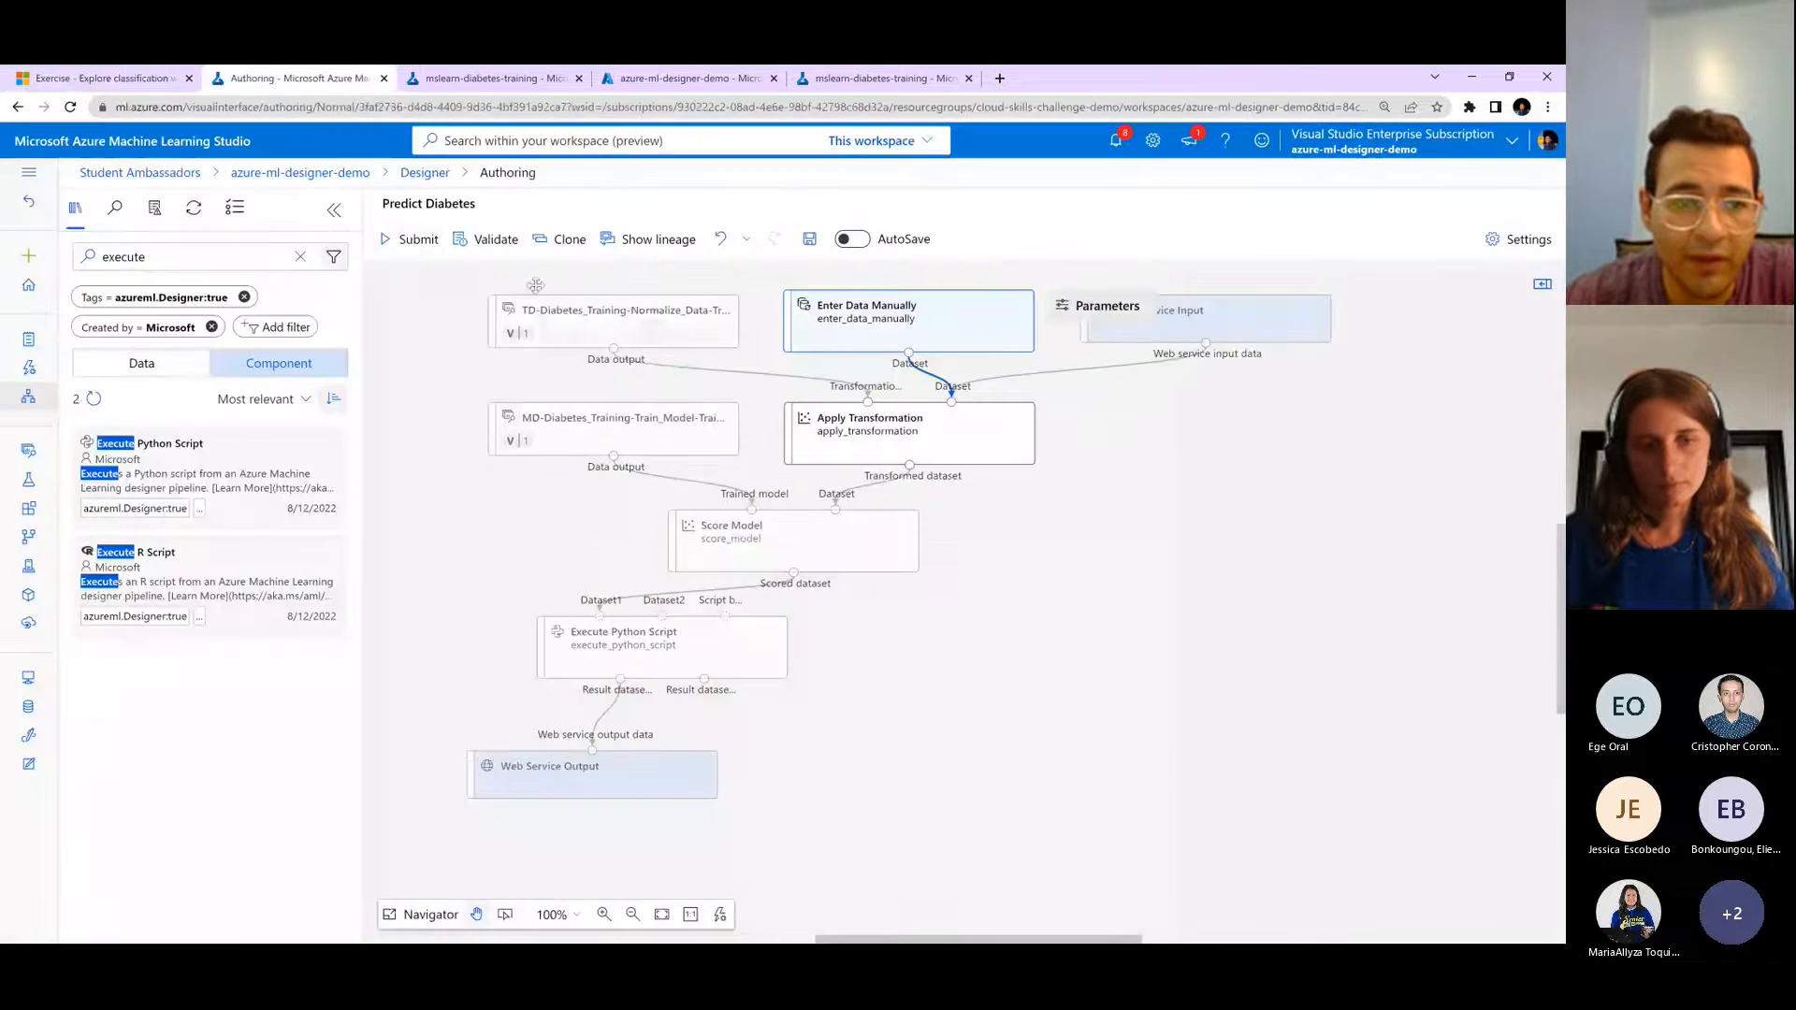
- Submit the Predict Diabetes pipeline as a job in the existing experiment mslearn-diabetes-training
click(414, 239)
click(637, 440)
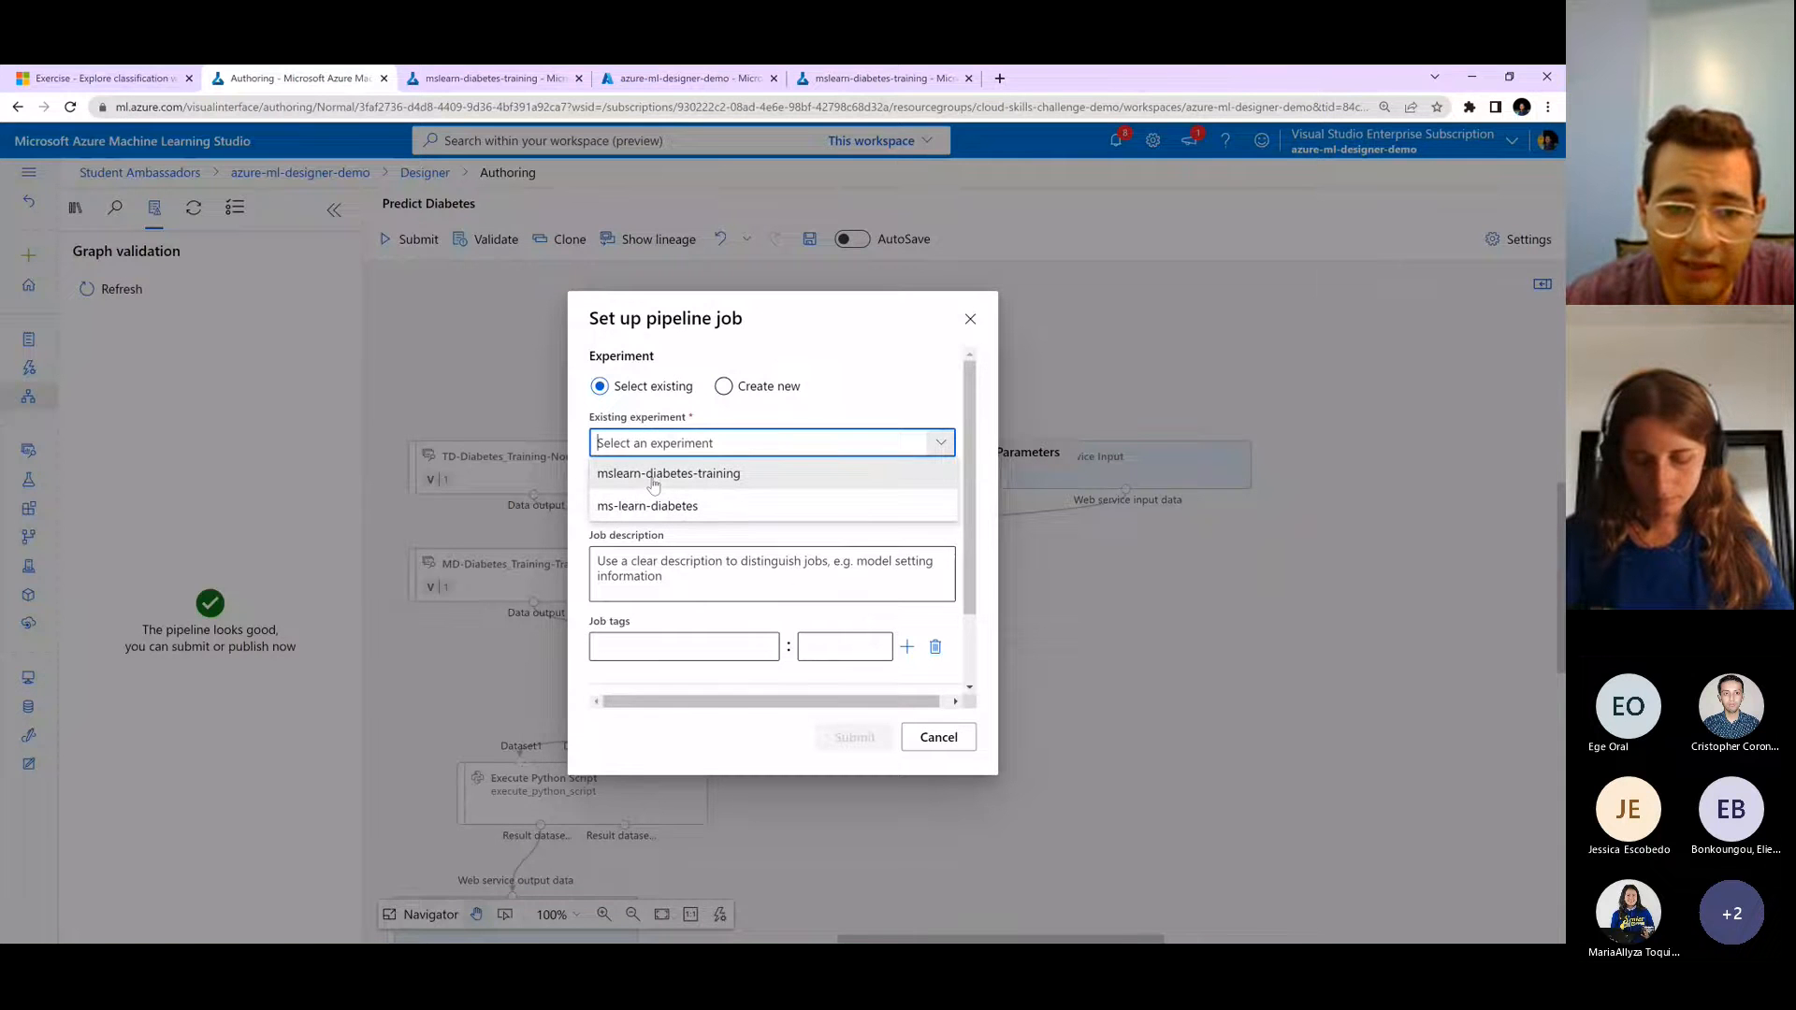
click(653, 477)
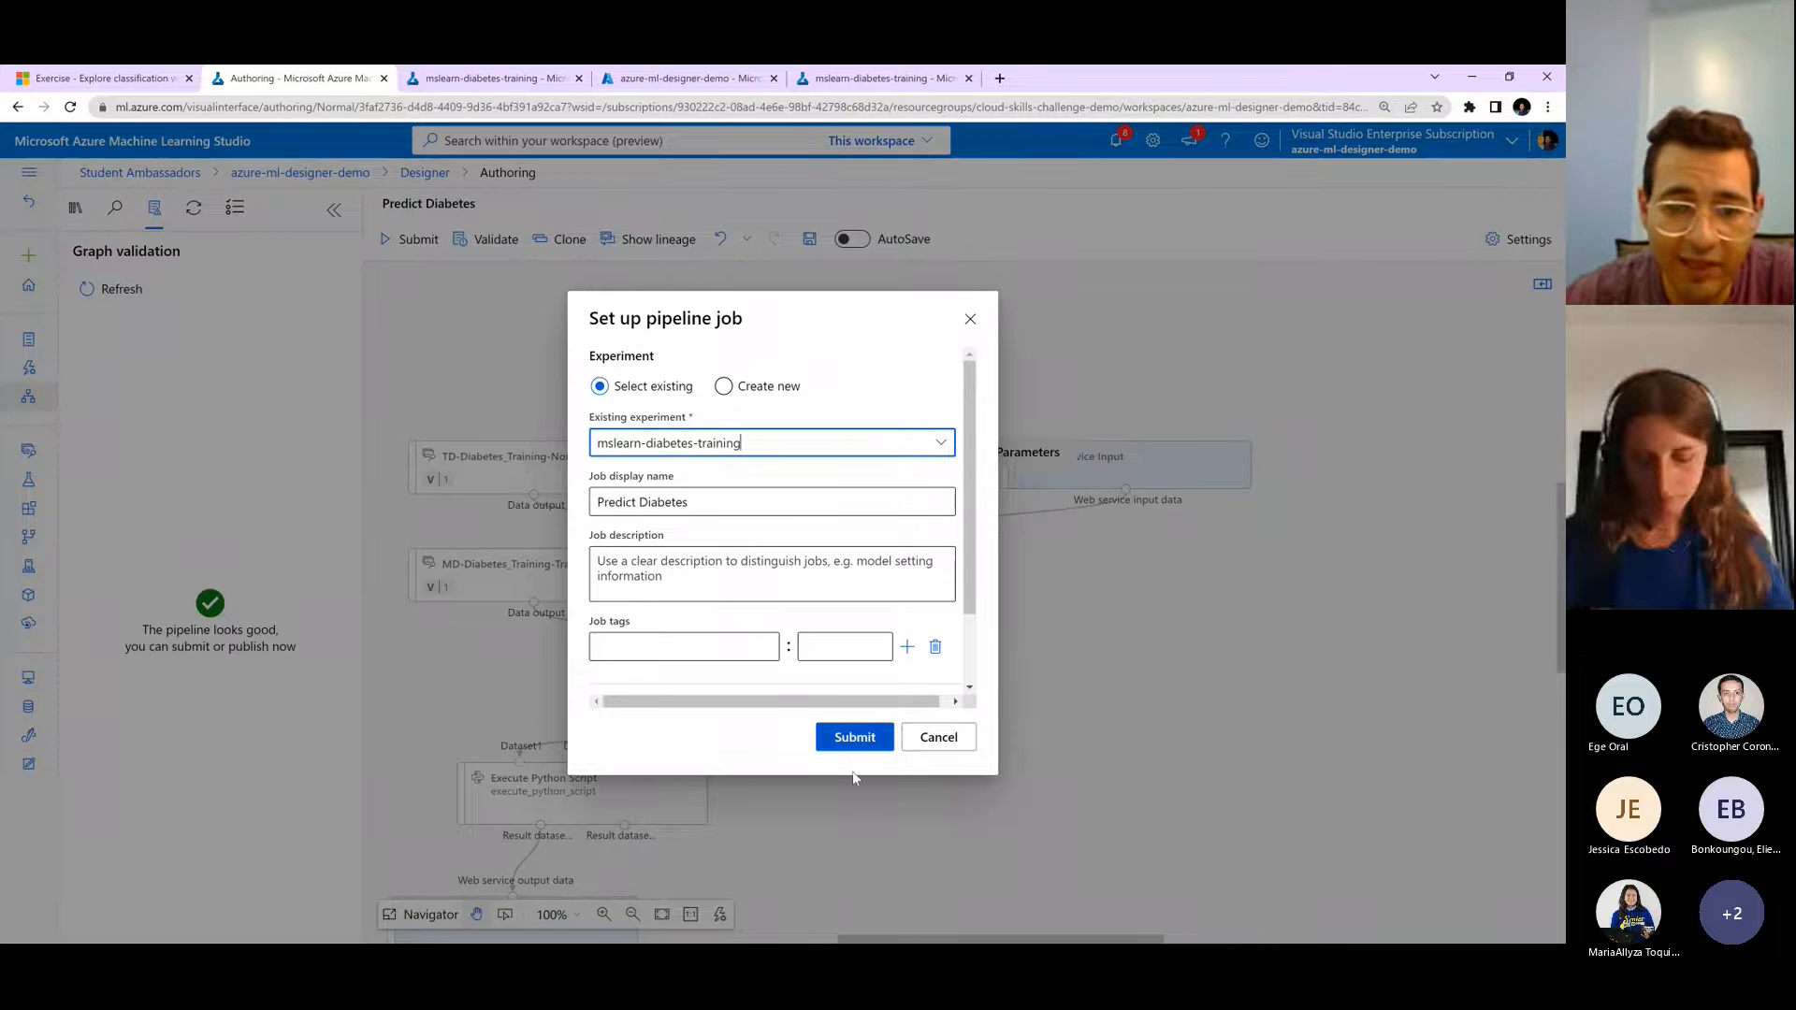
click(851, 739)
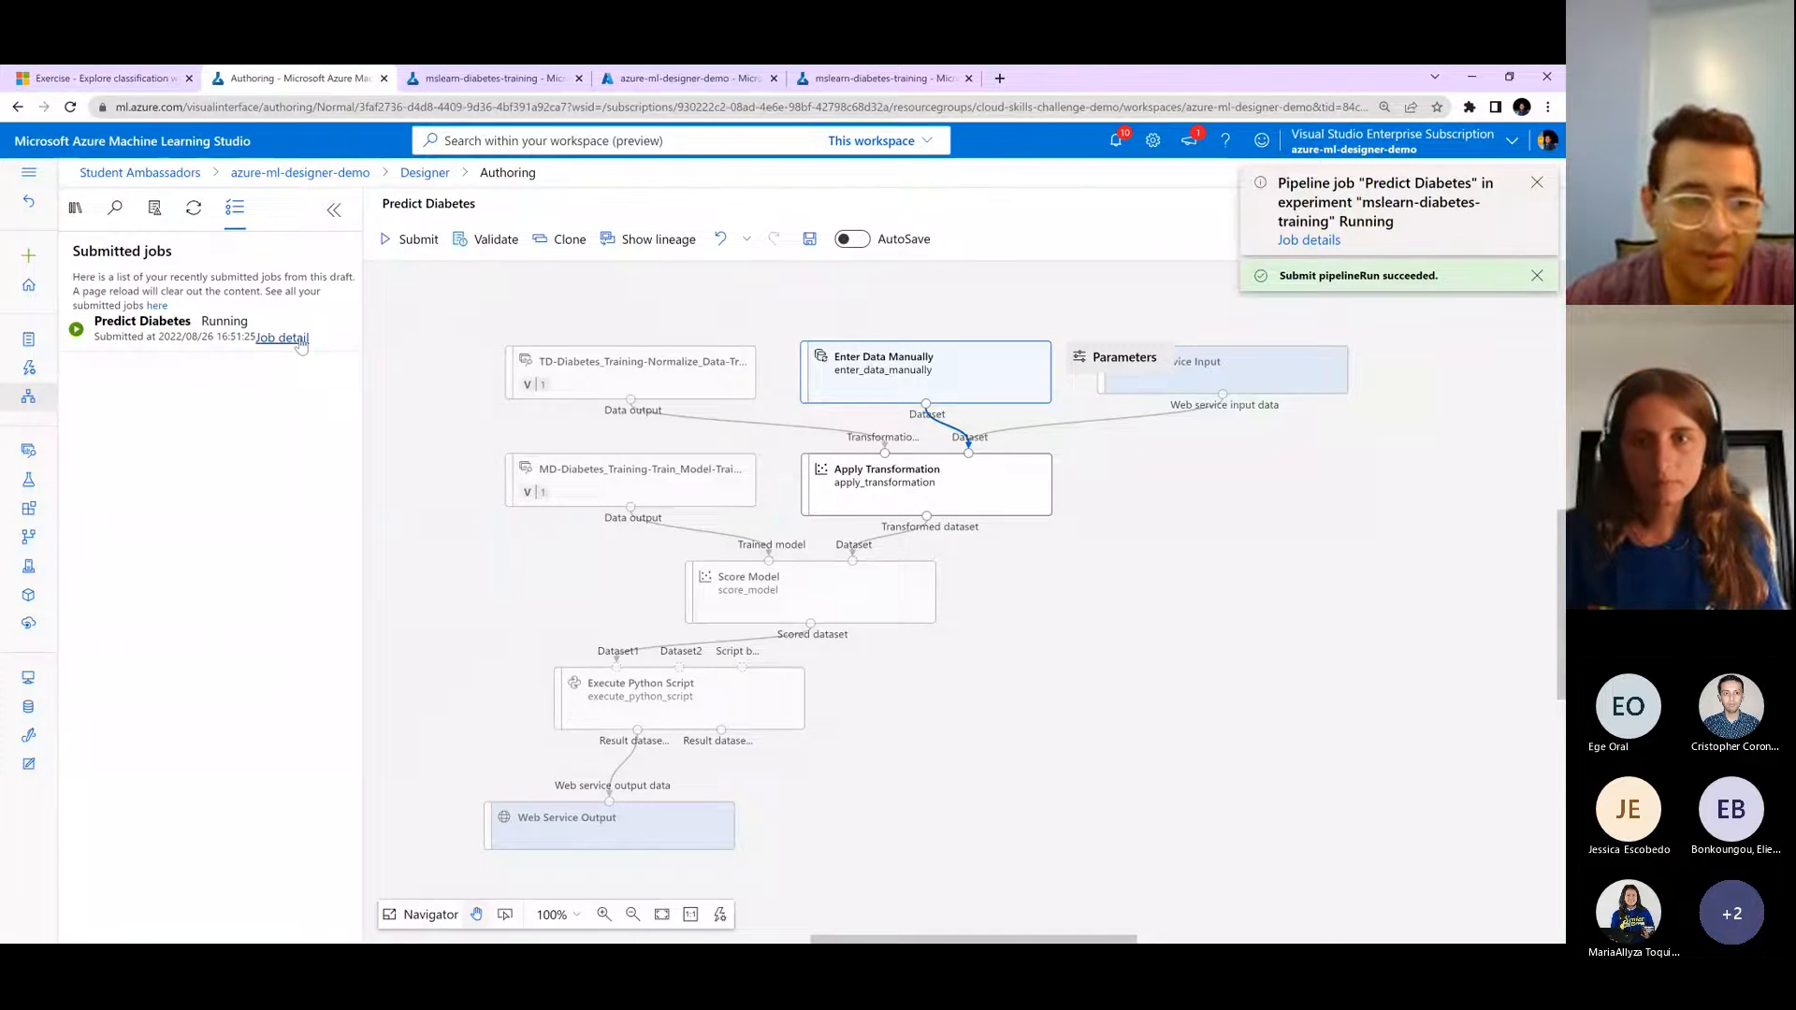
- Read exercise step 12 and the Deploy a service and Test the service sections, including the real-time endpoint settings
click(47, 77)
scroll(440, 480, down, 3)
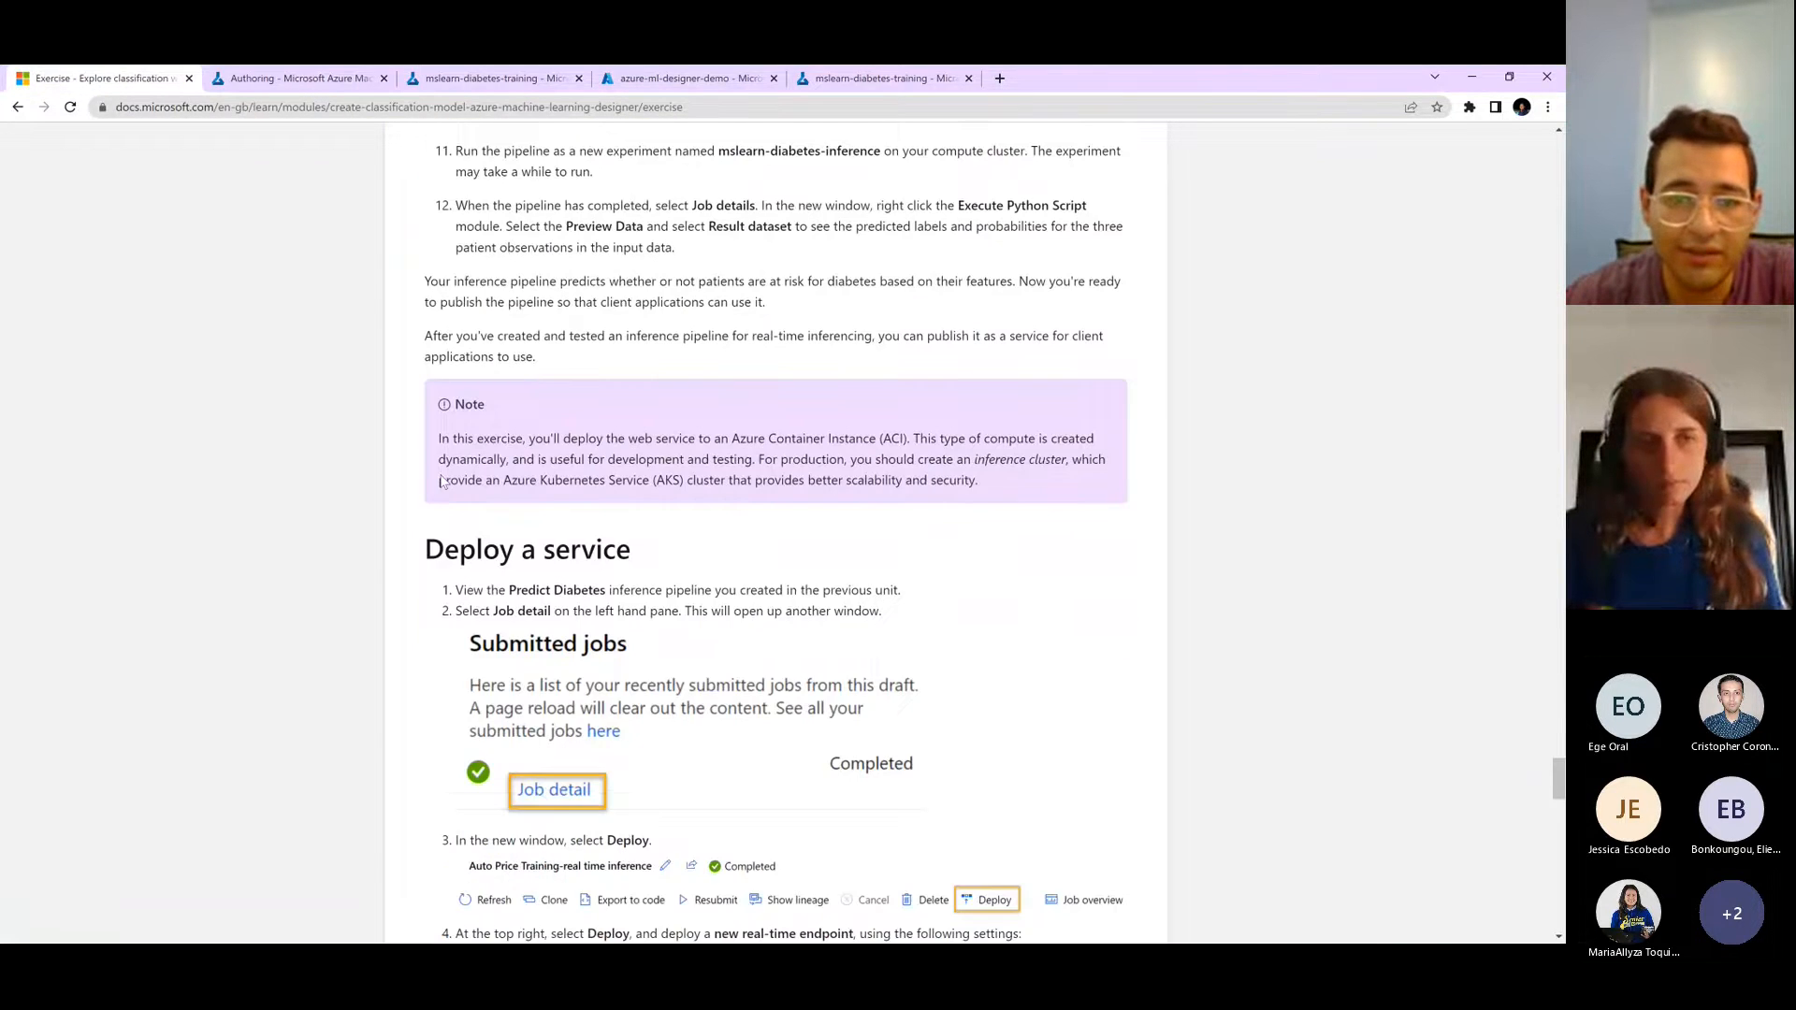
scroll(842, 453, up, 3)
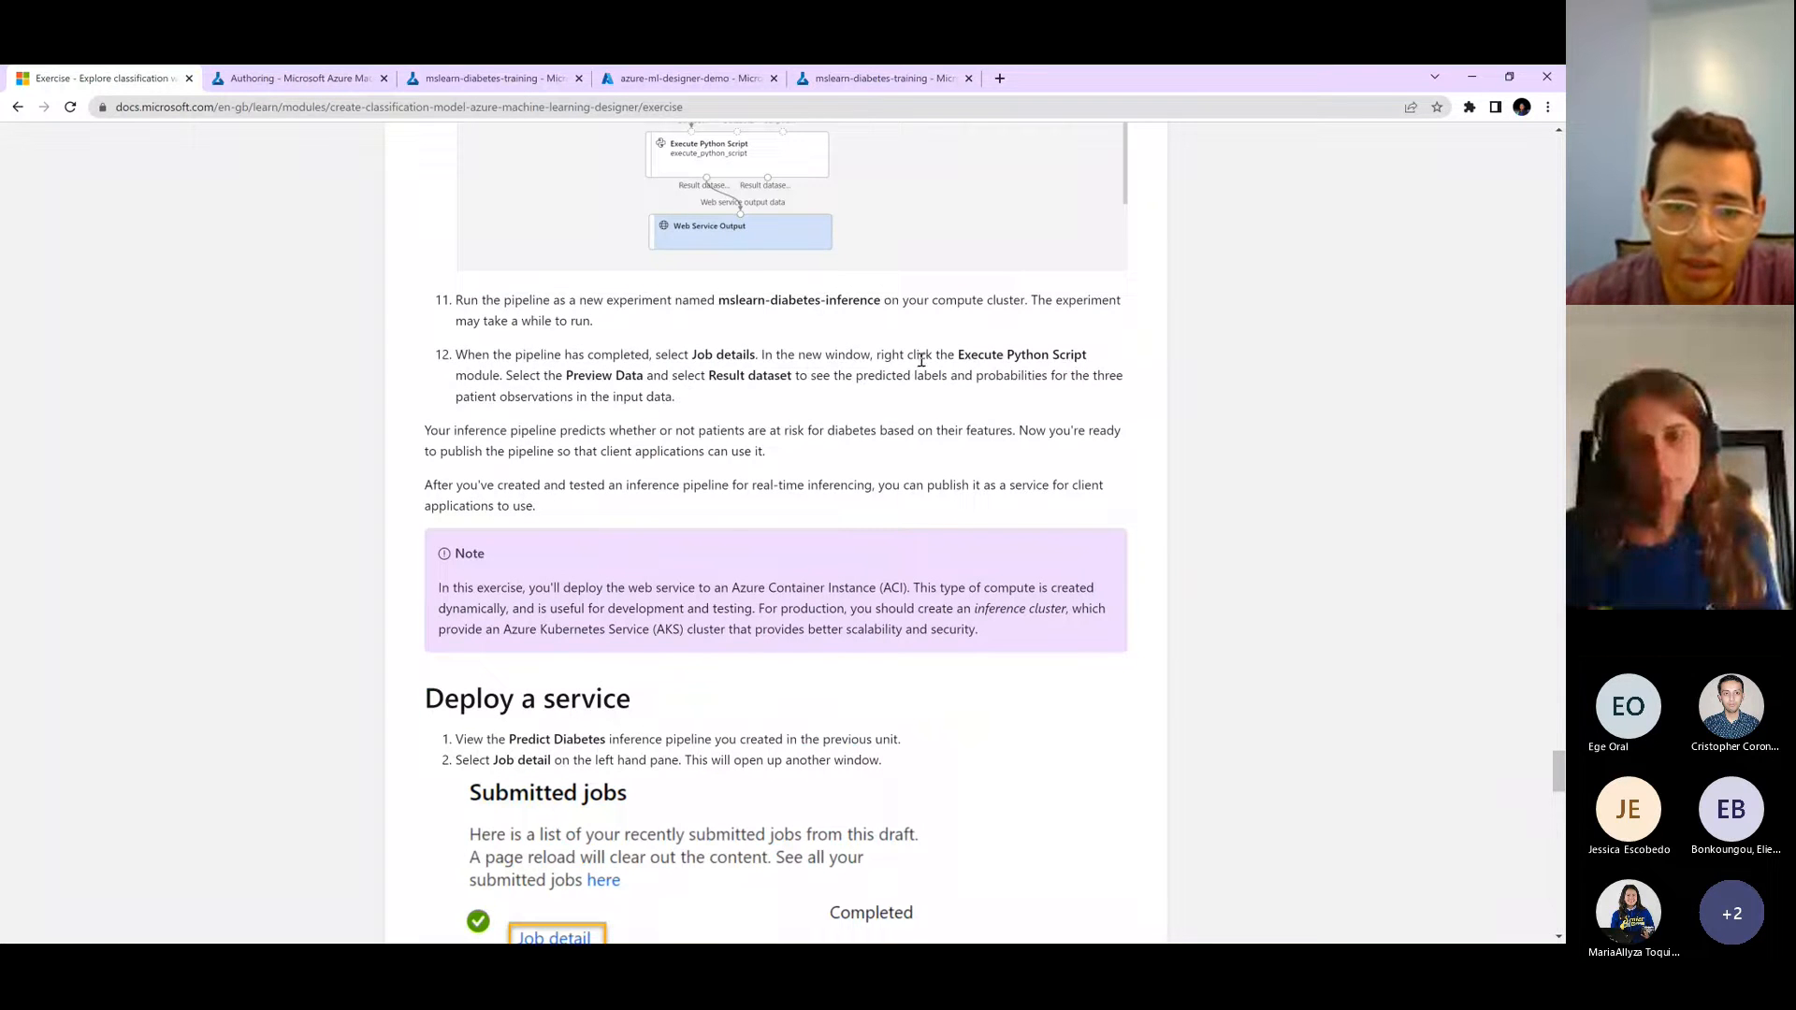
scroll(721, 530, down, 4)
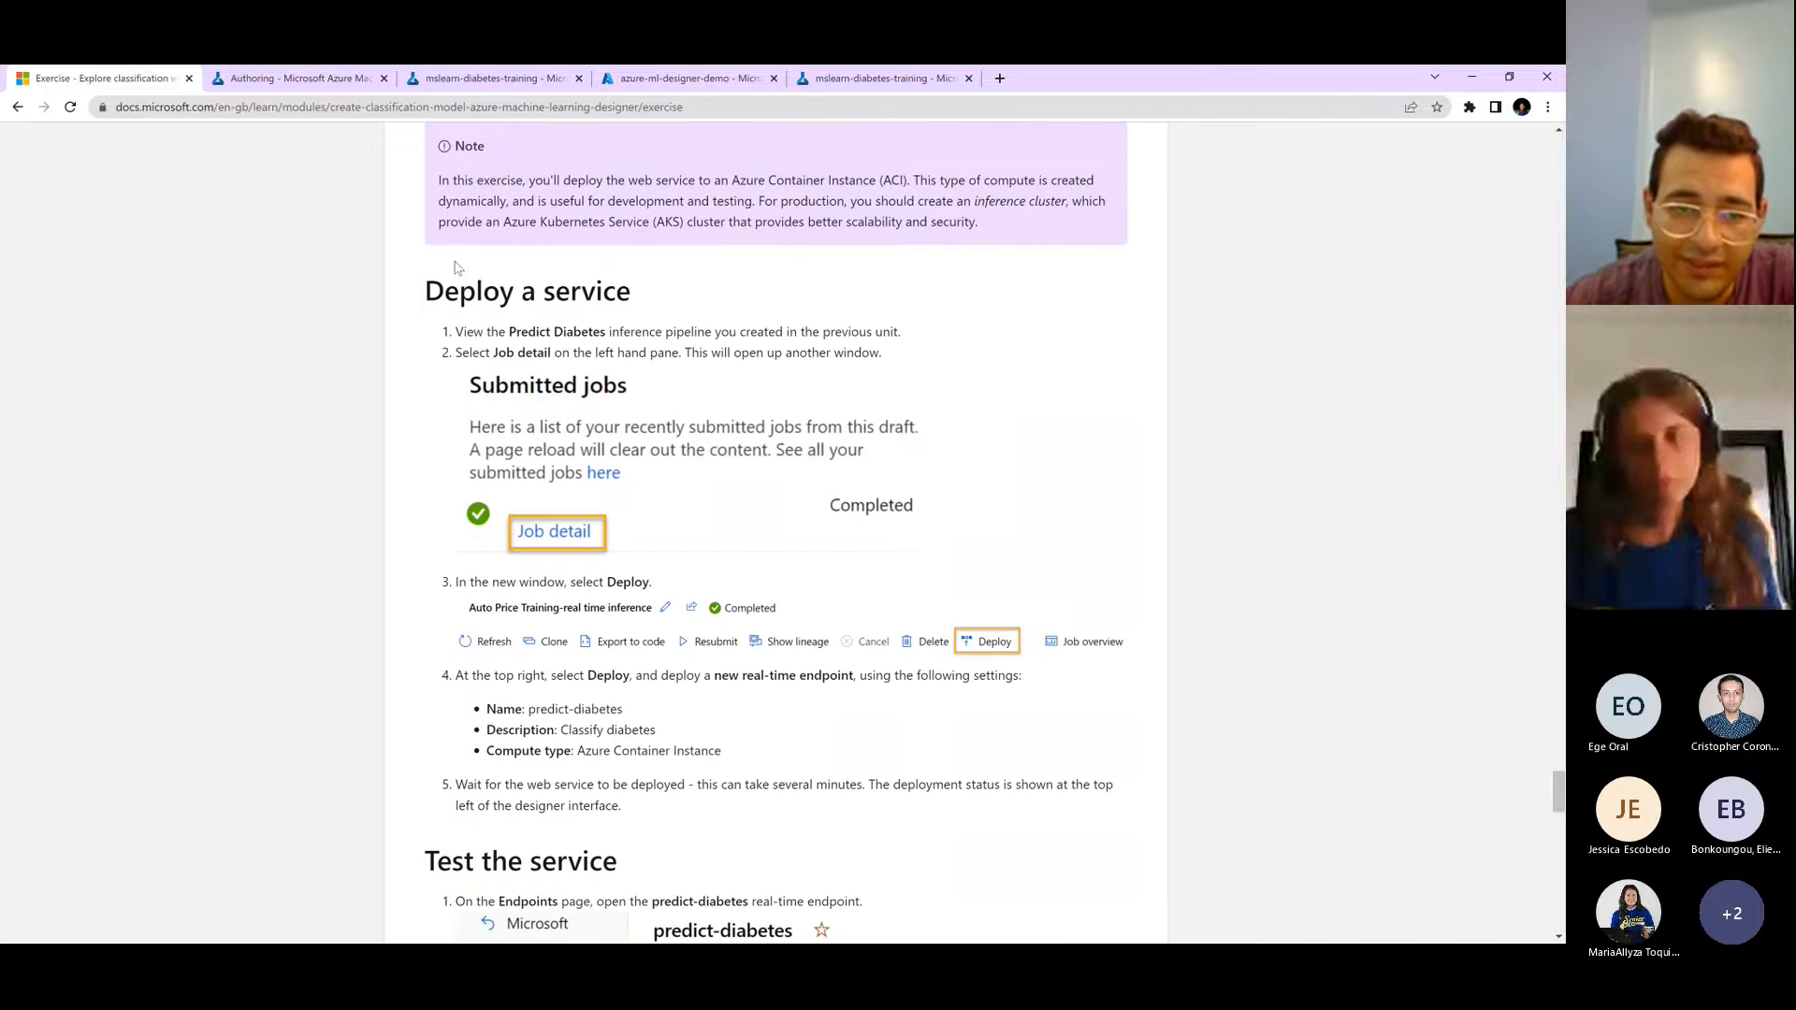
scroll(654, 514, down, 2)
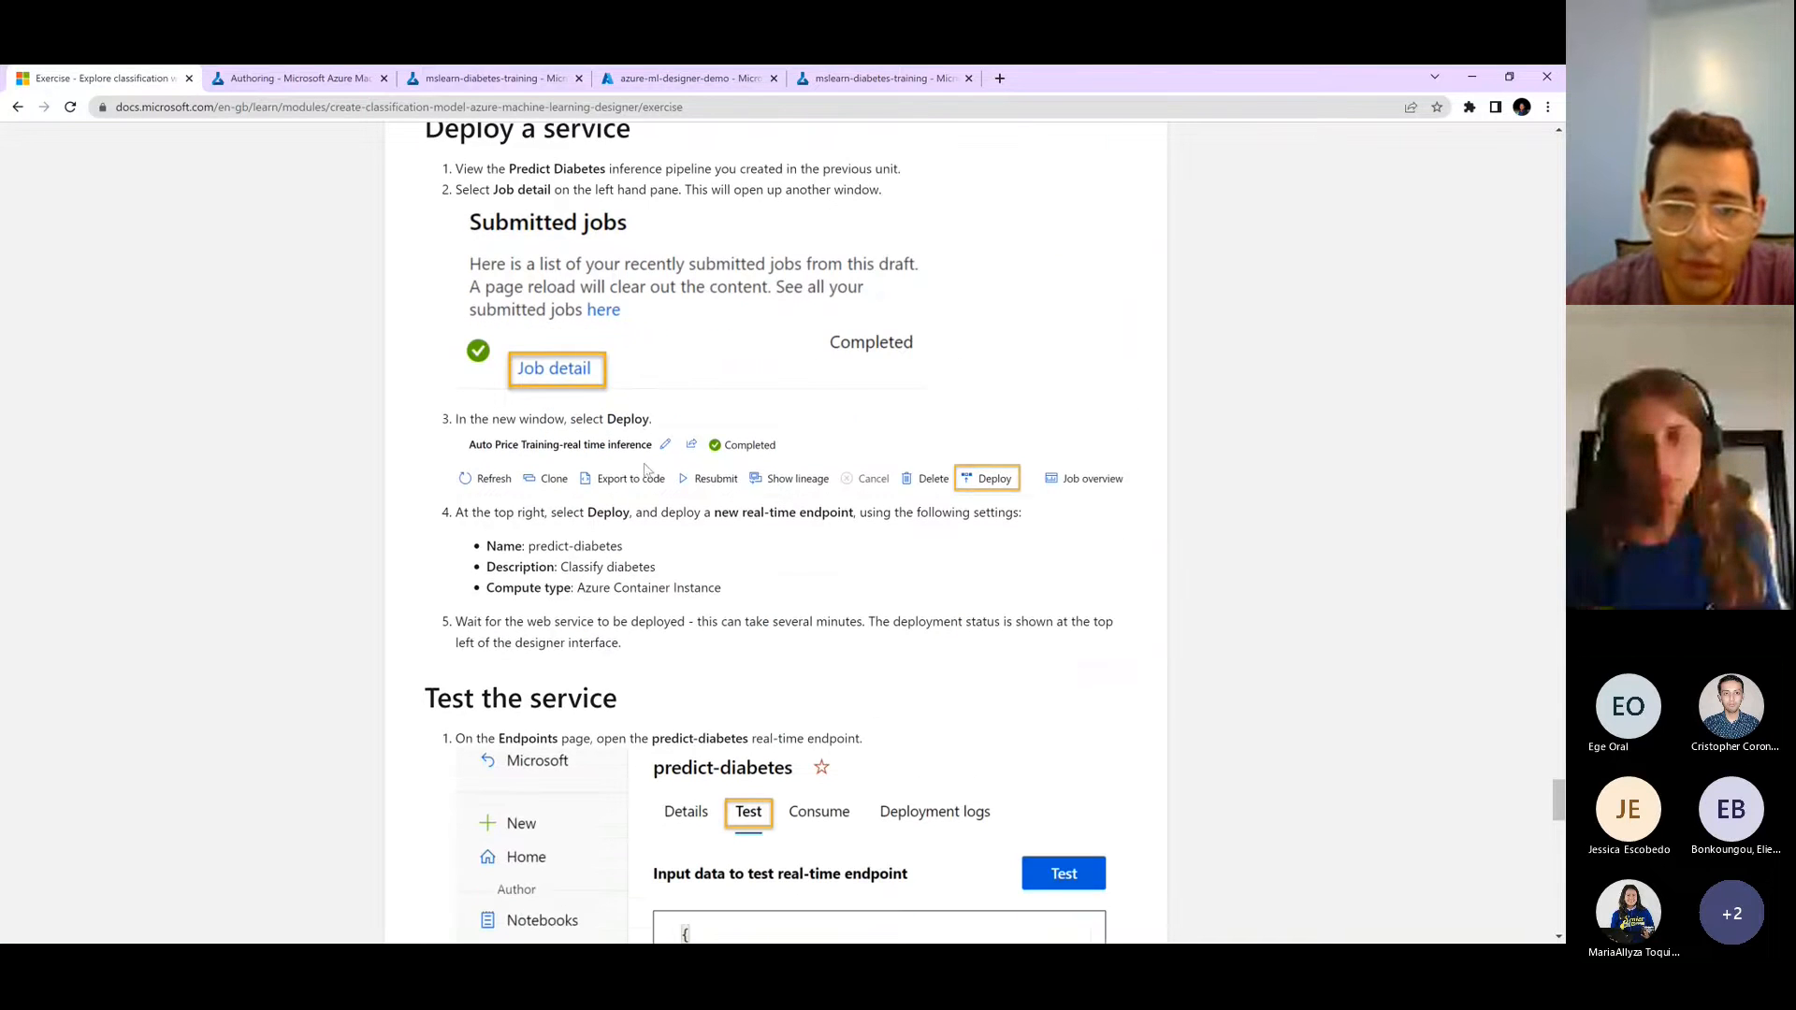
scroll(854, 636, up, 1)
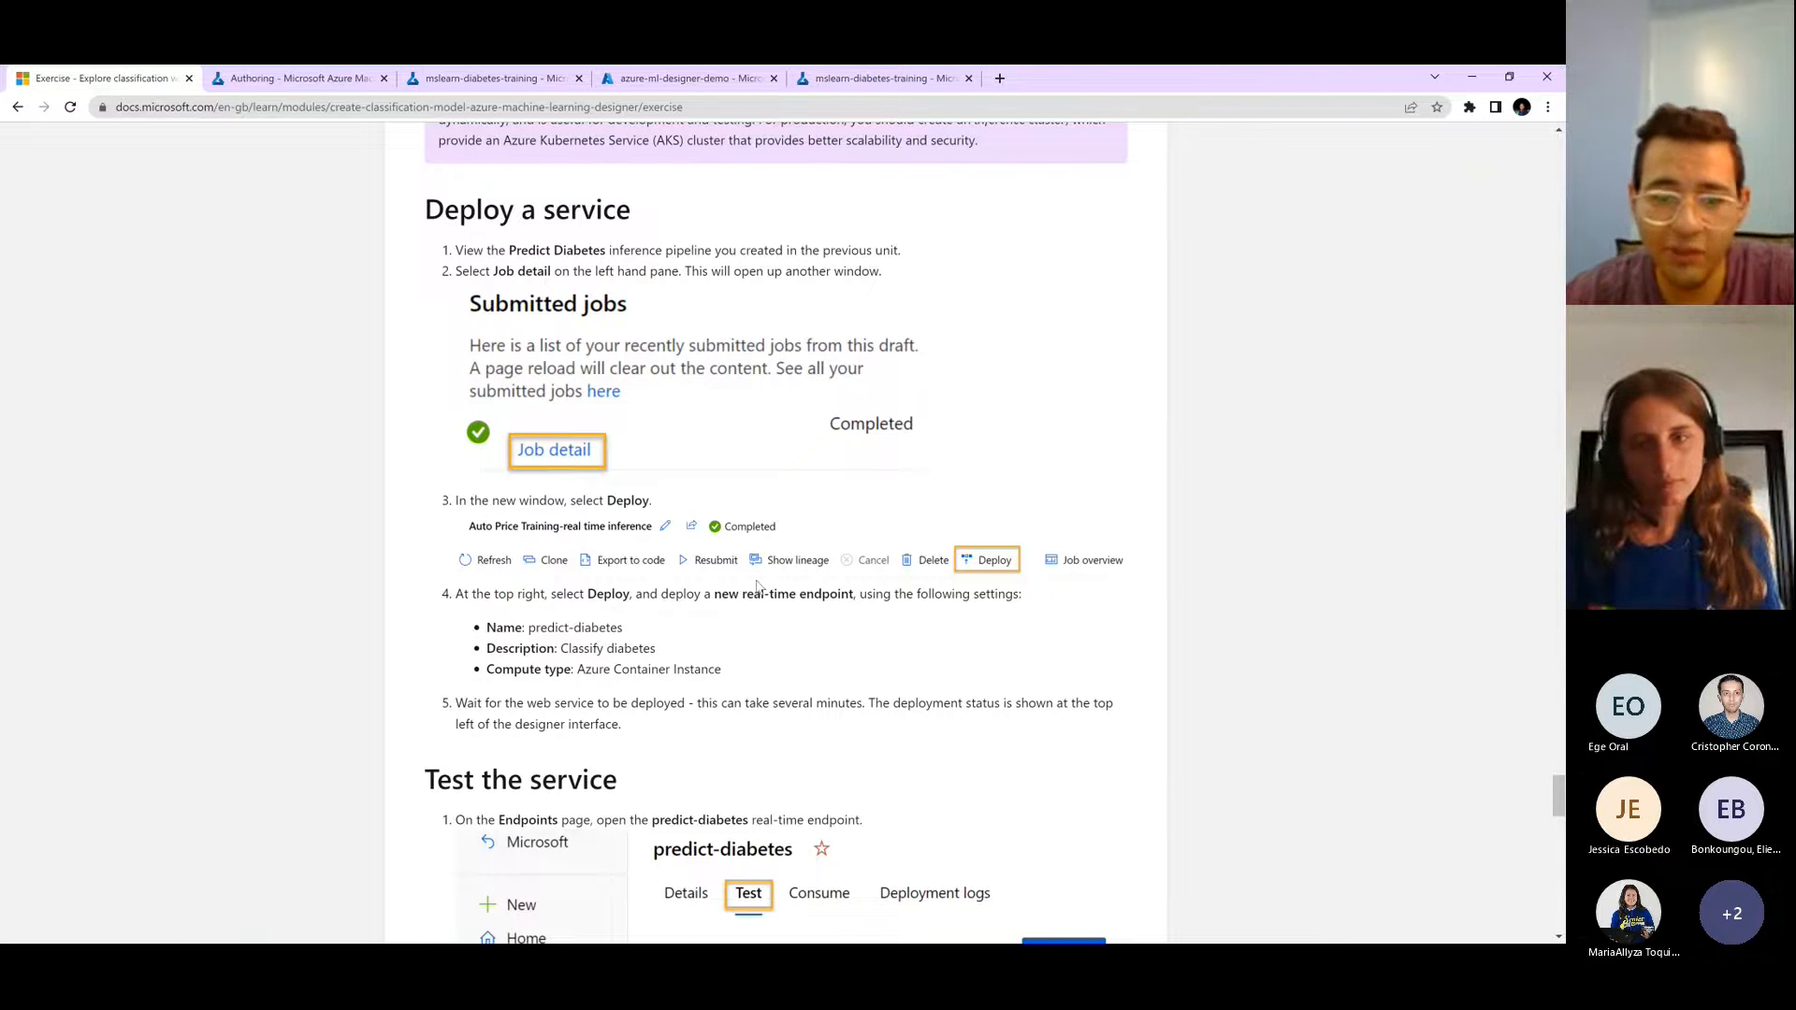
scroll(609, 580, down, 1)
scroll(611, 580, down, 5)
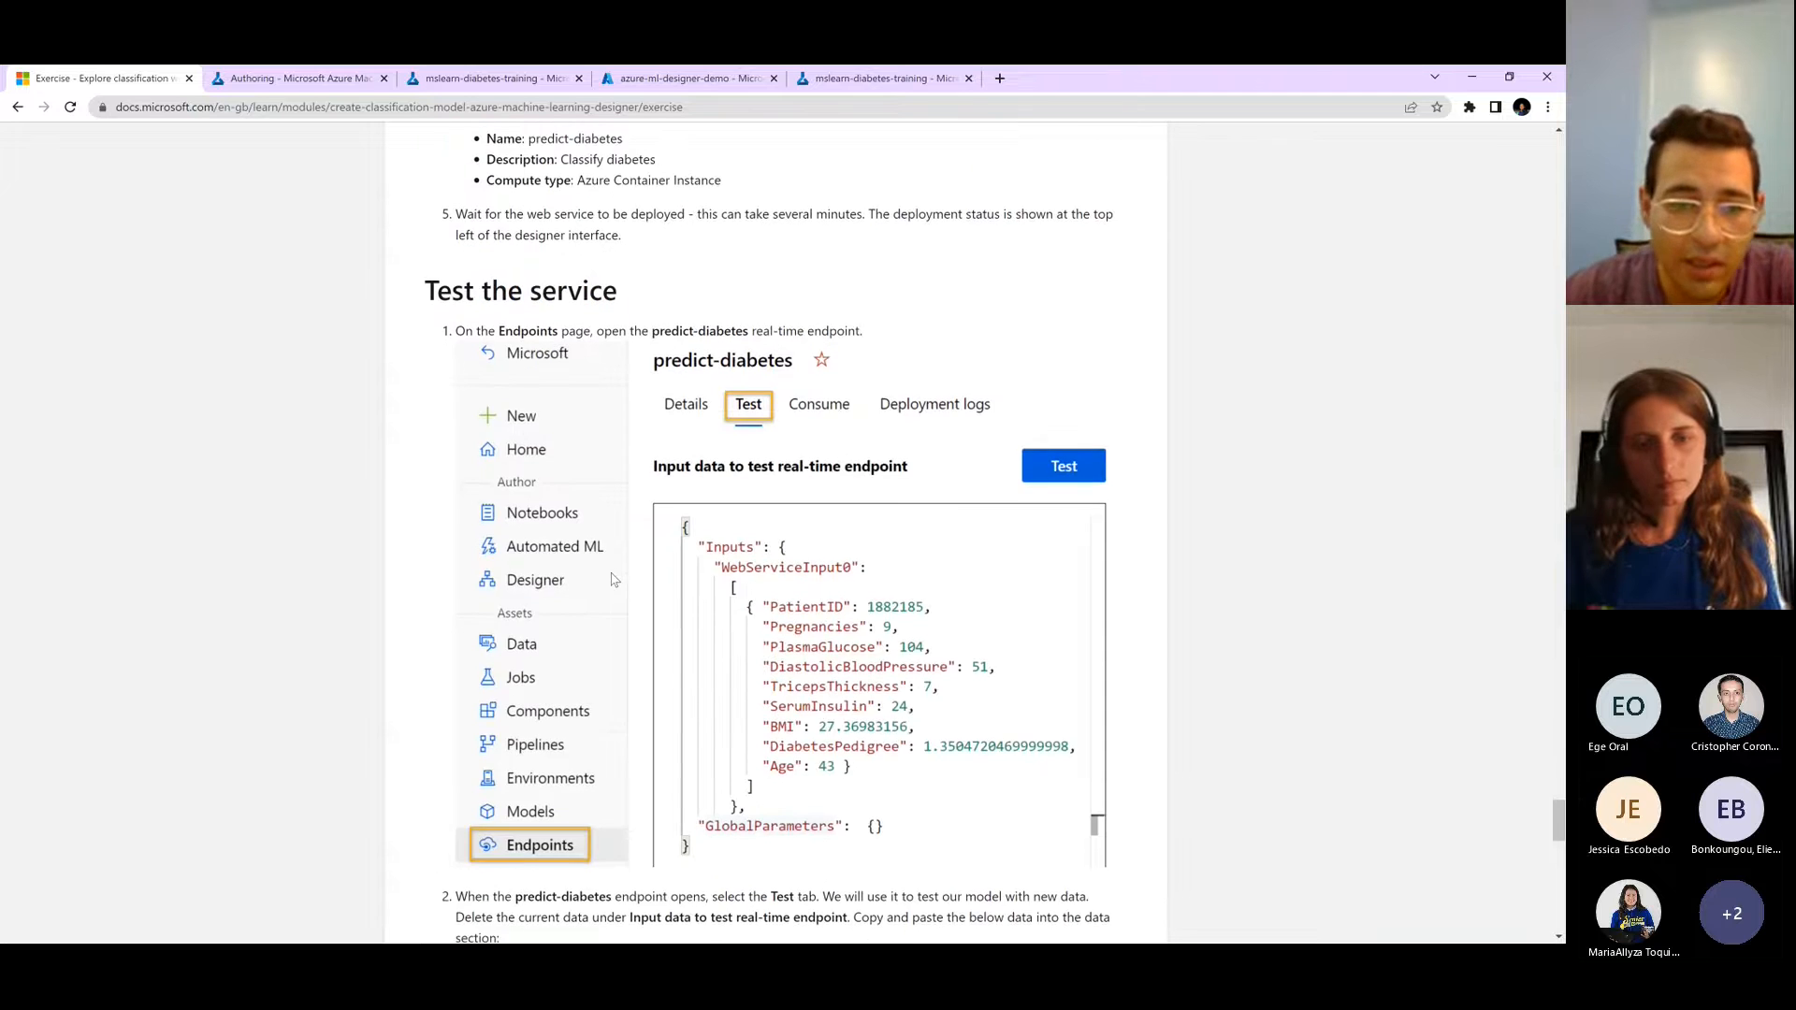
scroll(615, 580, up, 5)
- Open the job details of the submitted Predict Diabetes run from the designer
click(290, 78)
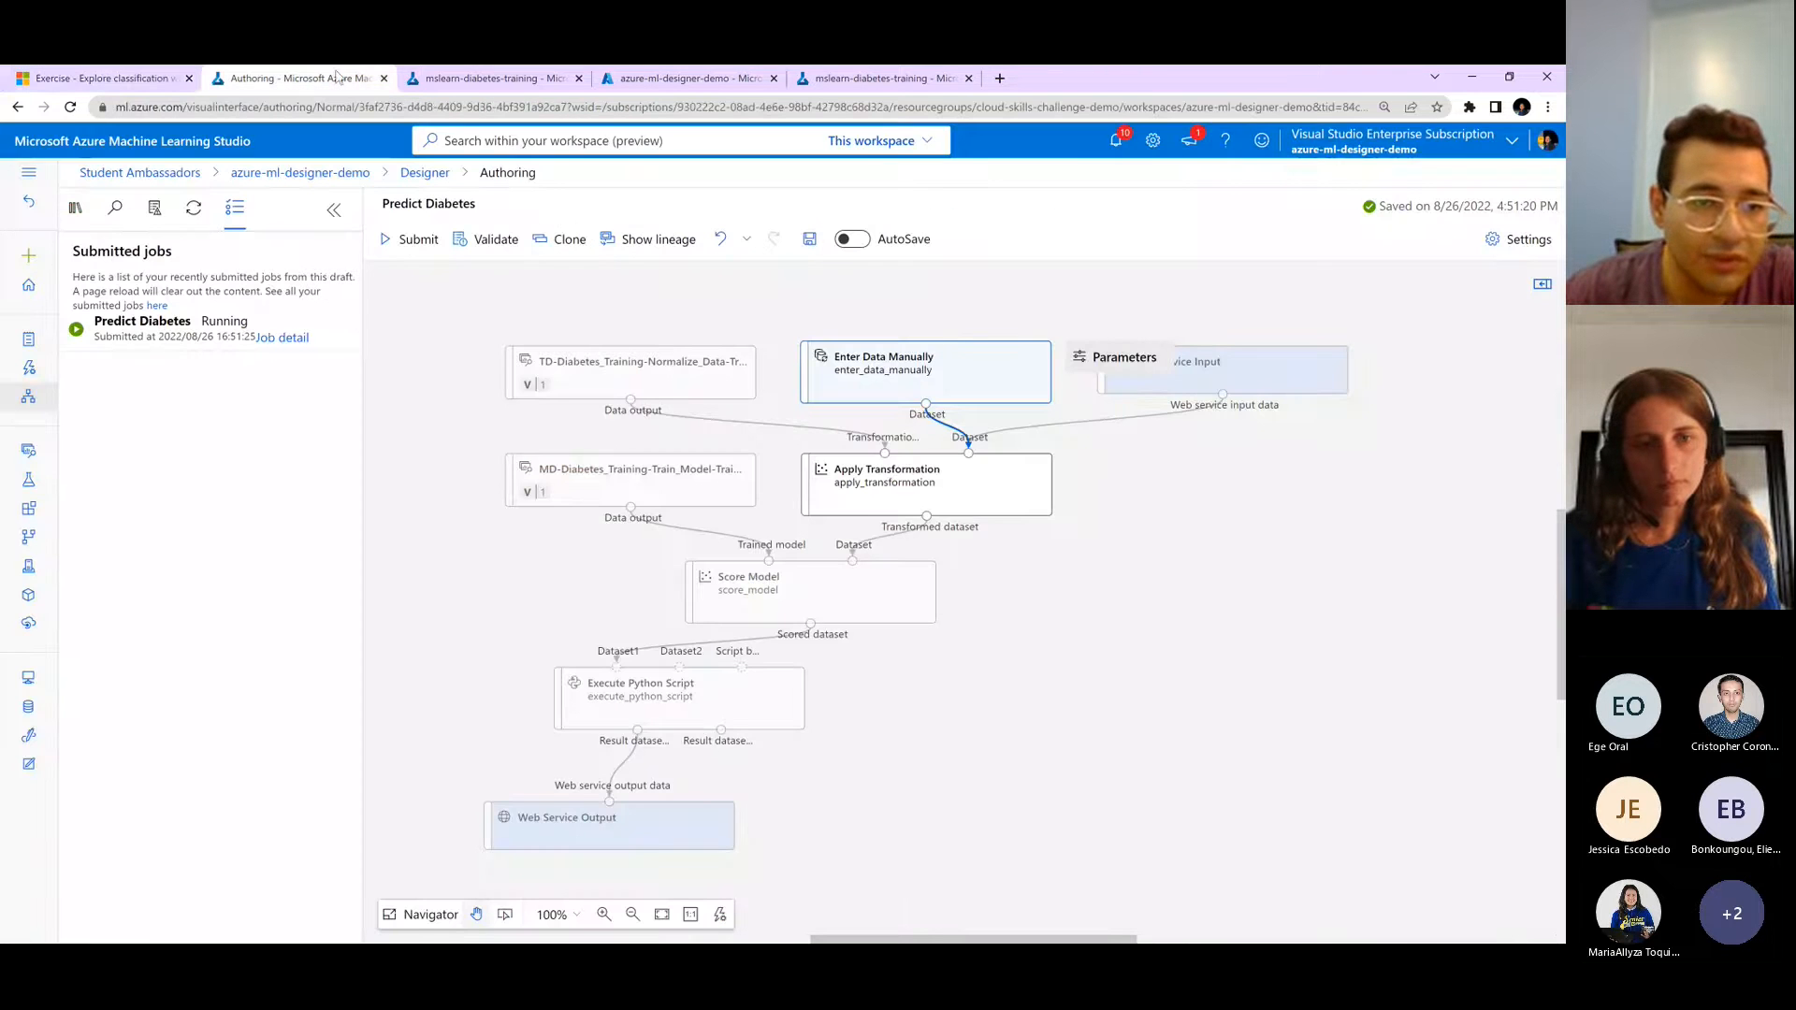
click(266, 336)
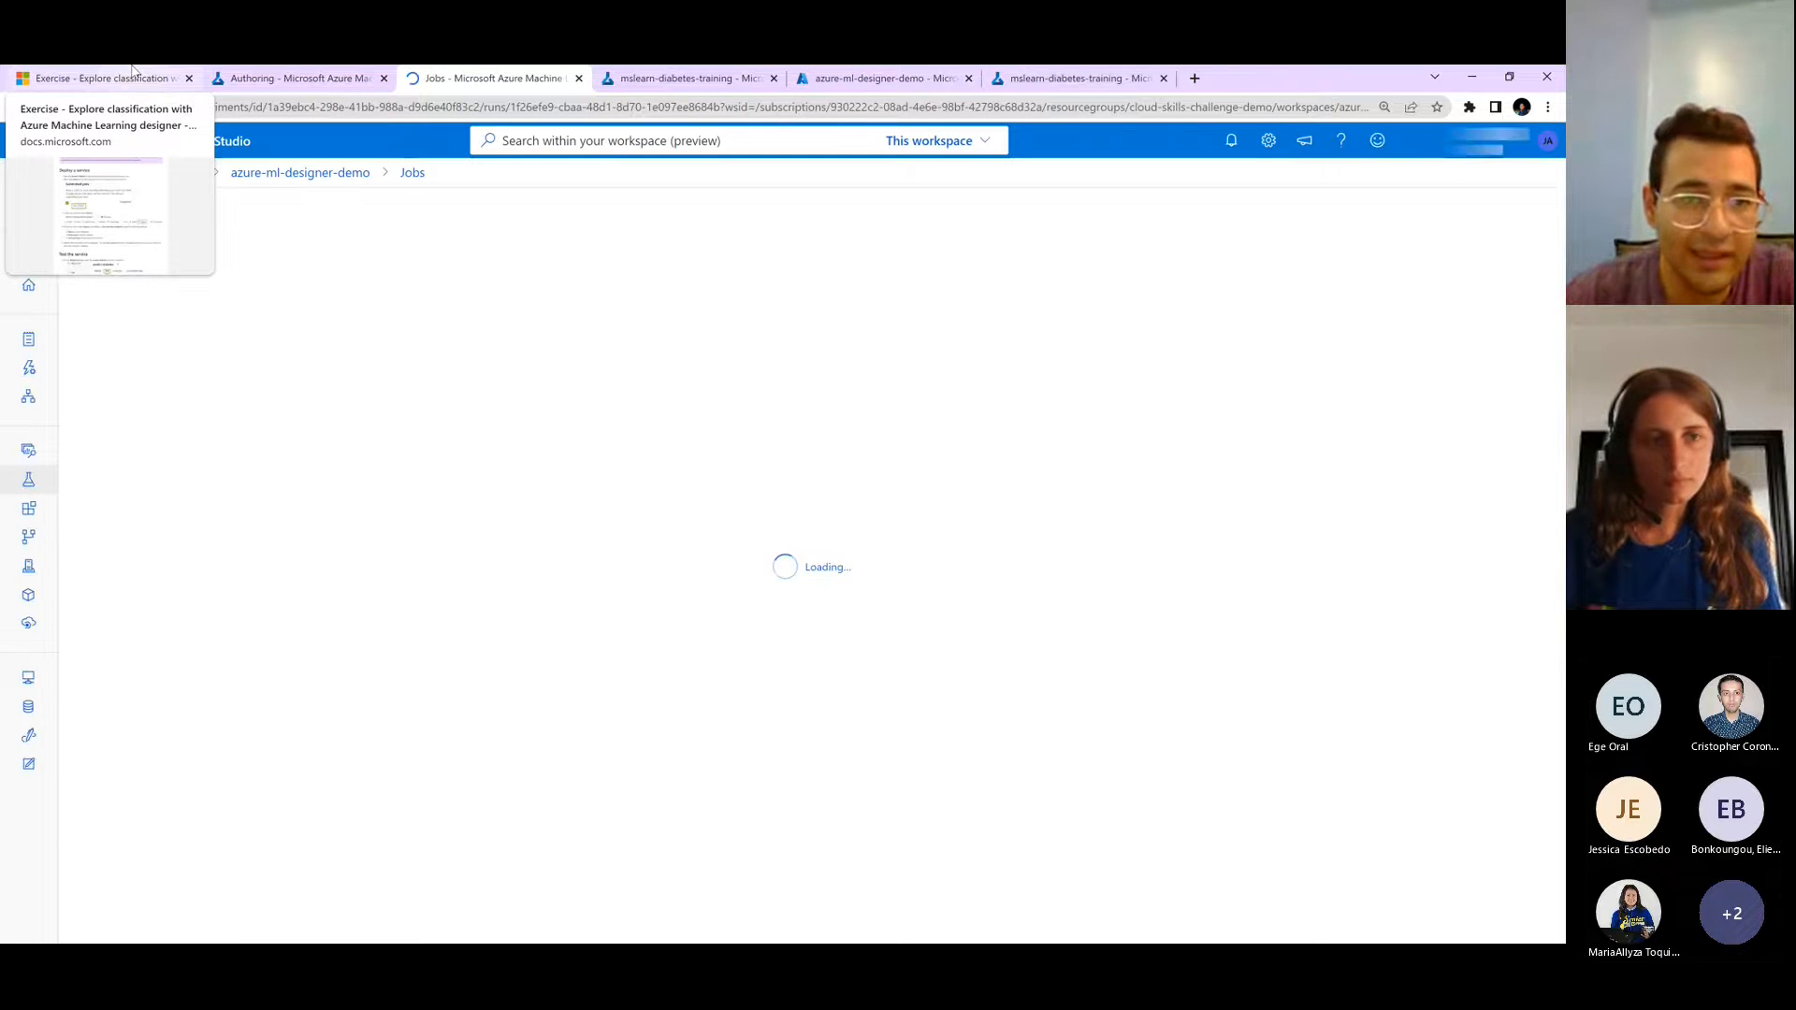
click(349, 72)
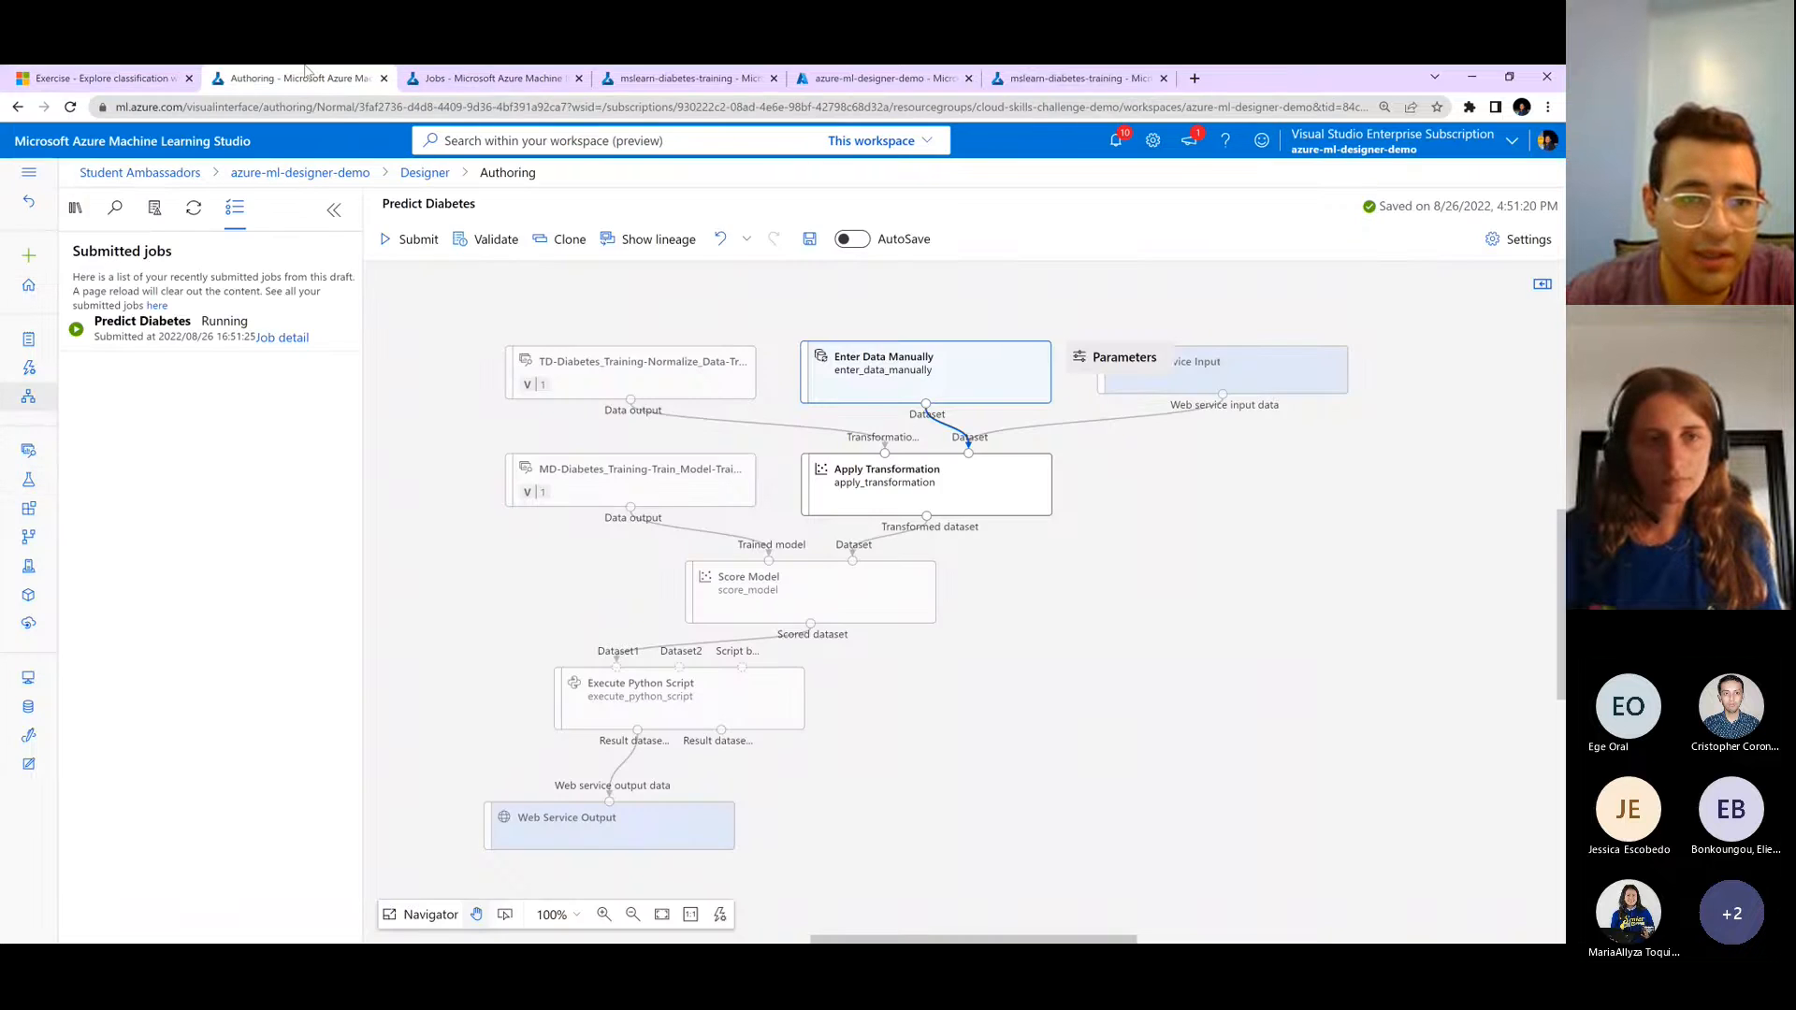
click(466, 73)
- Return to the exercise and reread the endpoint deployment settings and the instructions for testing predict-diabetes
click(119, 72)
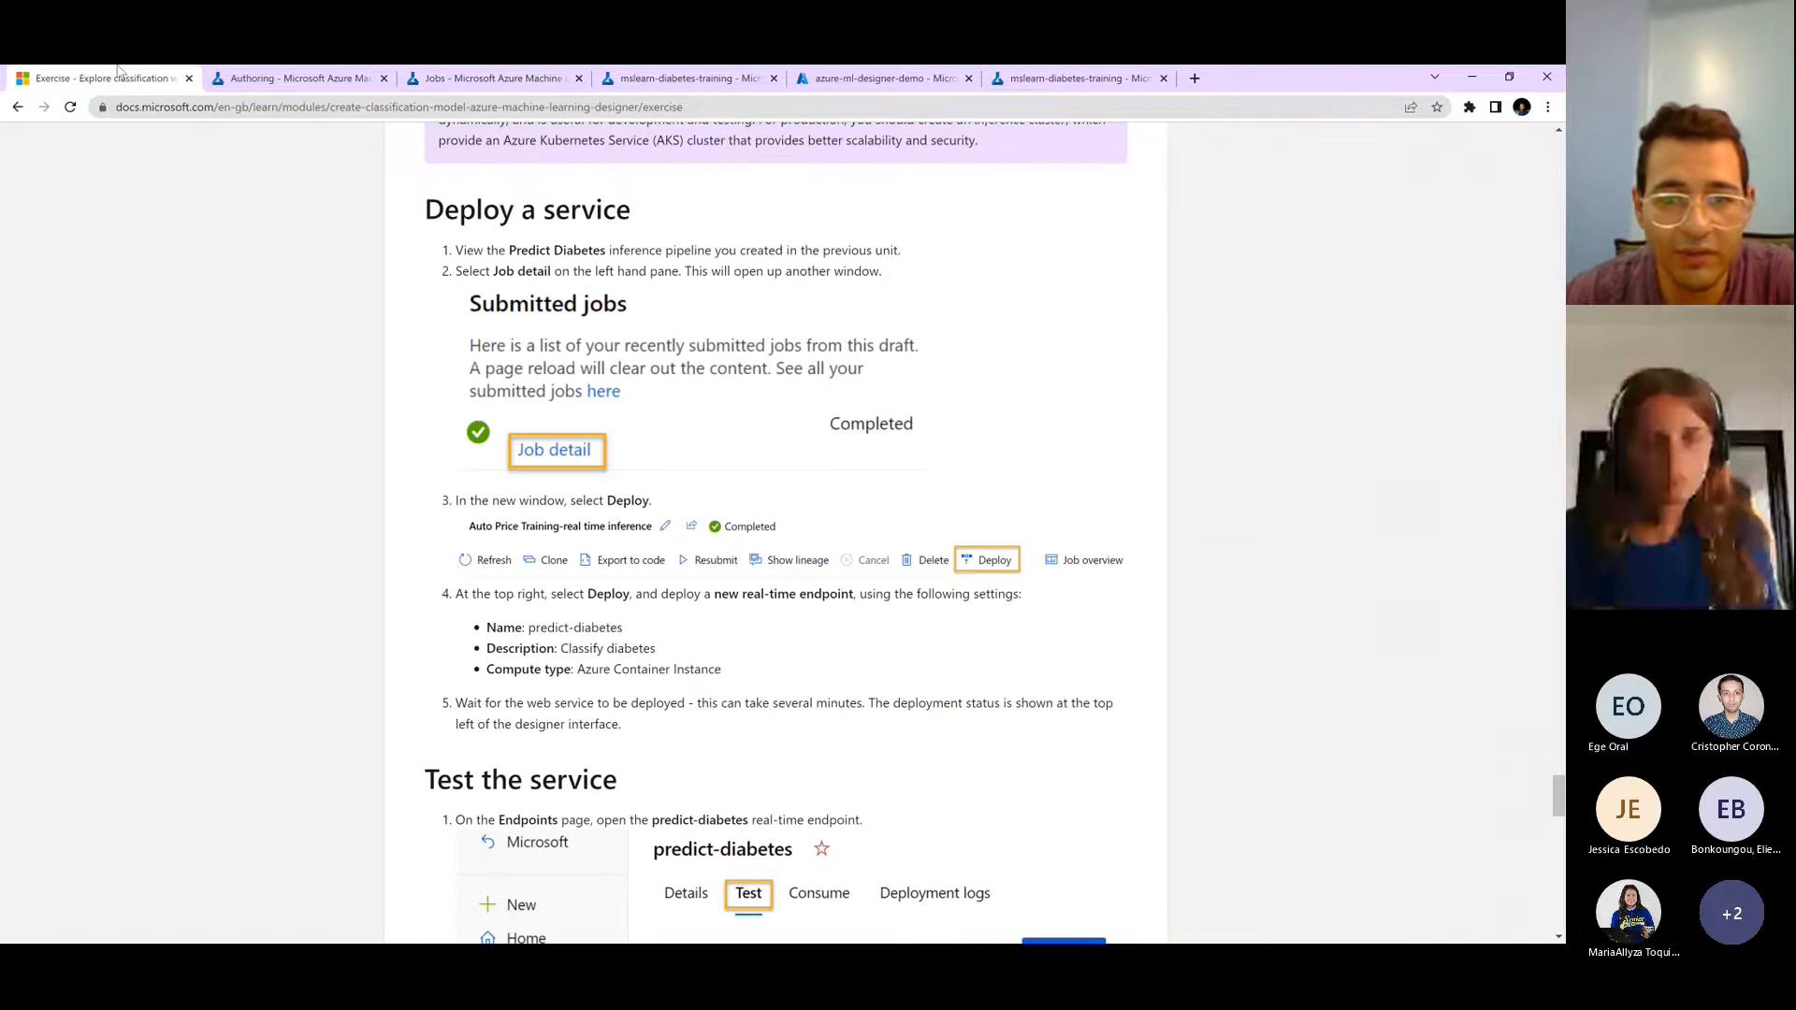
scroll(729, 504, down, 2)
scroll(732, 500, down, 12)
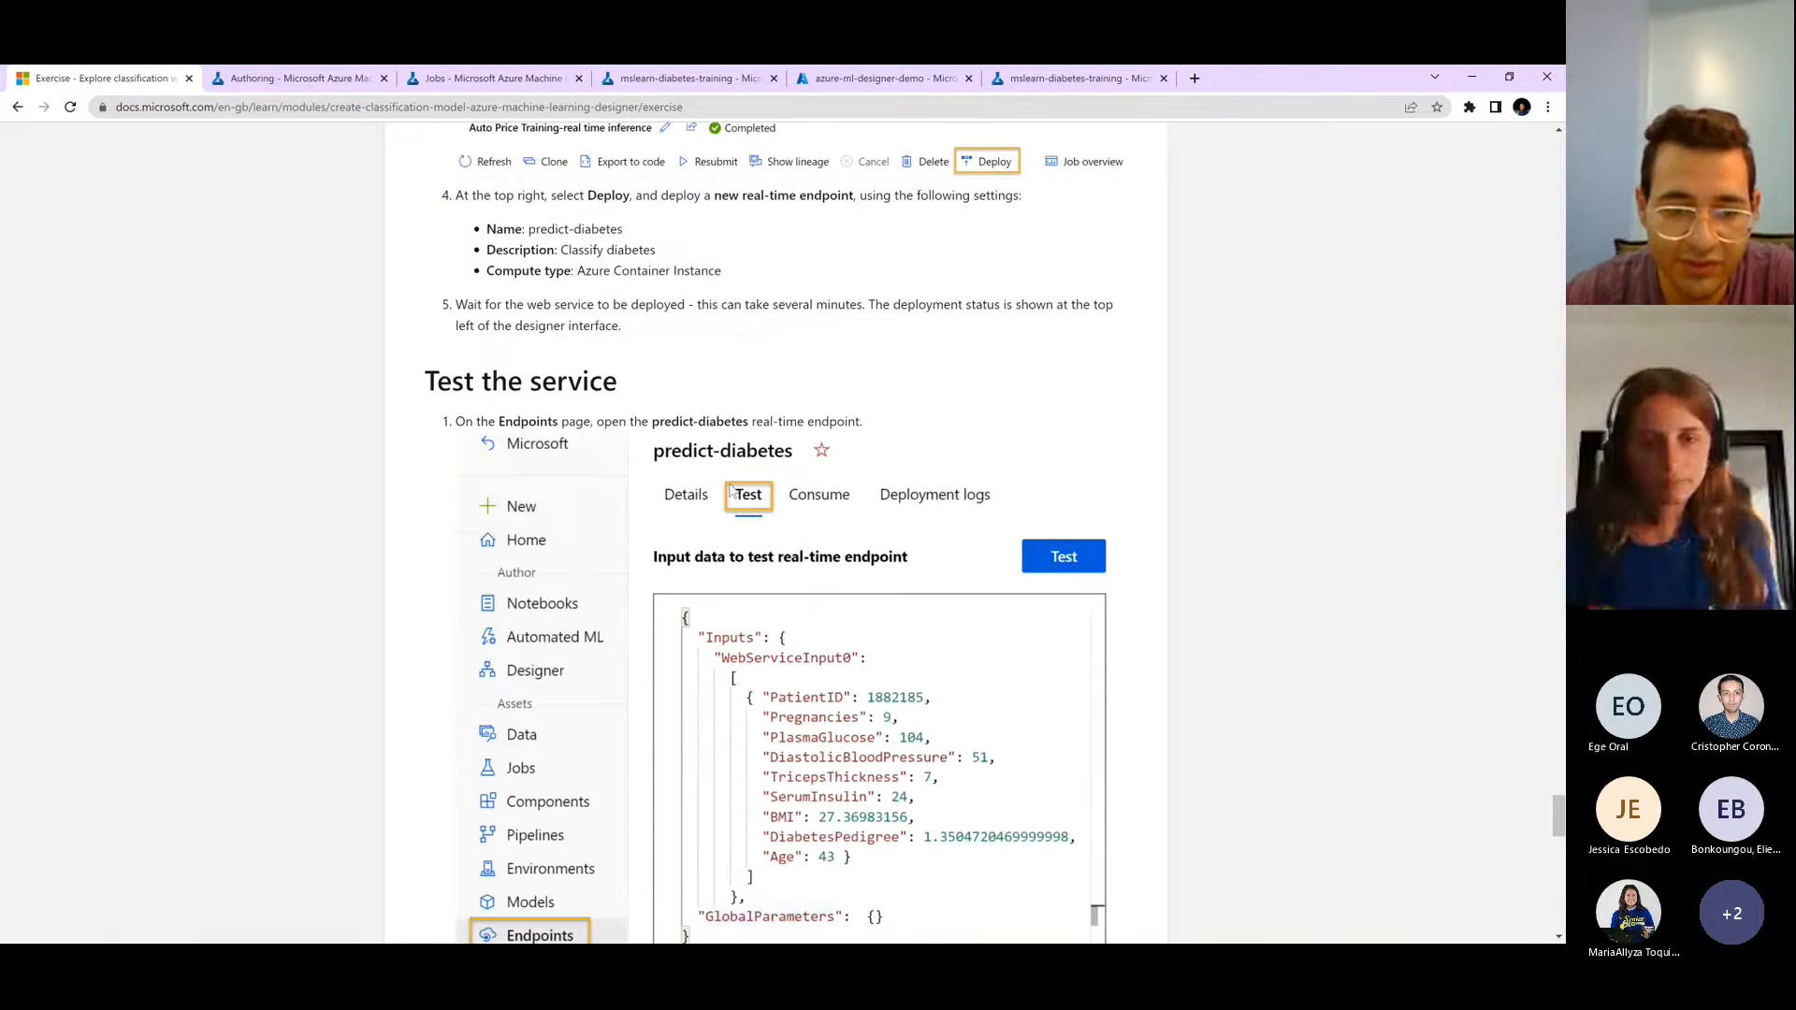
scroll(738, 487, up, 12)
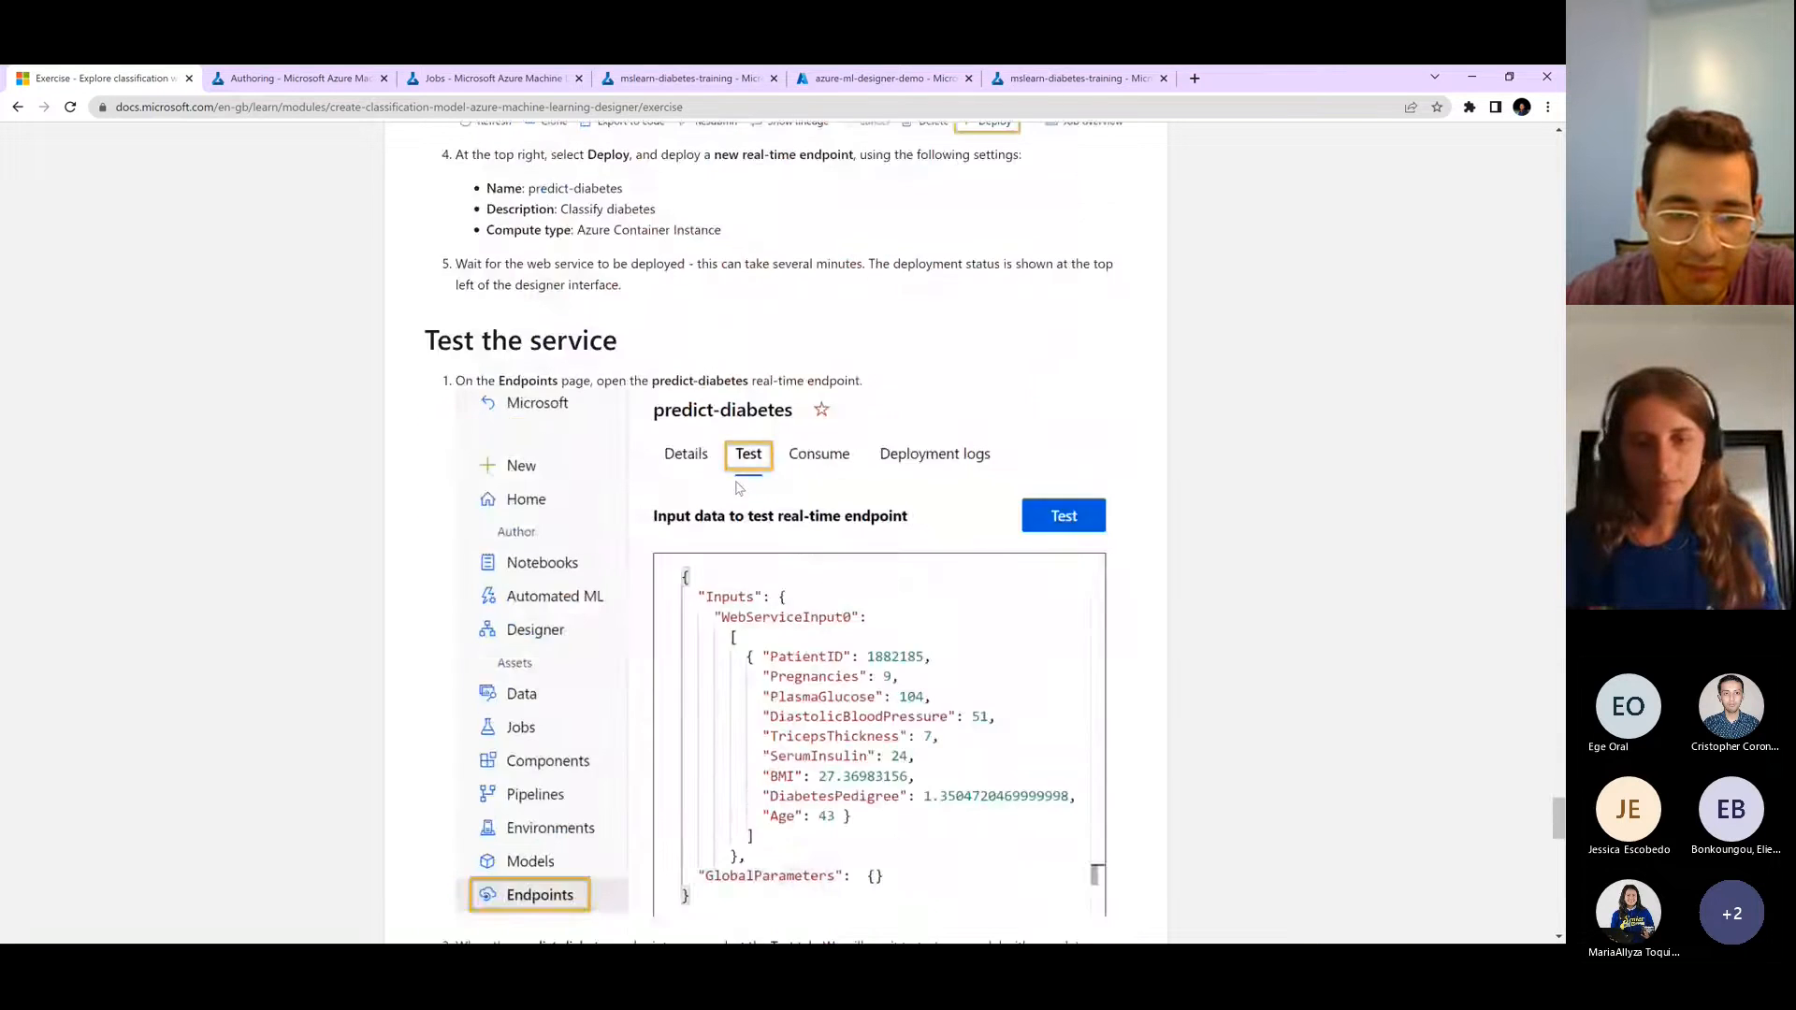
- Read the exercise's Test the service and Clean-up sections, and look back at the reference image of the inference pipeline
scroll(738, 487, down, 15)
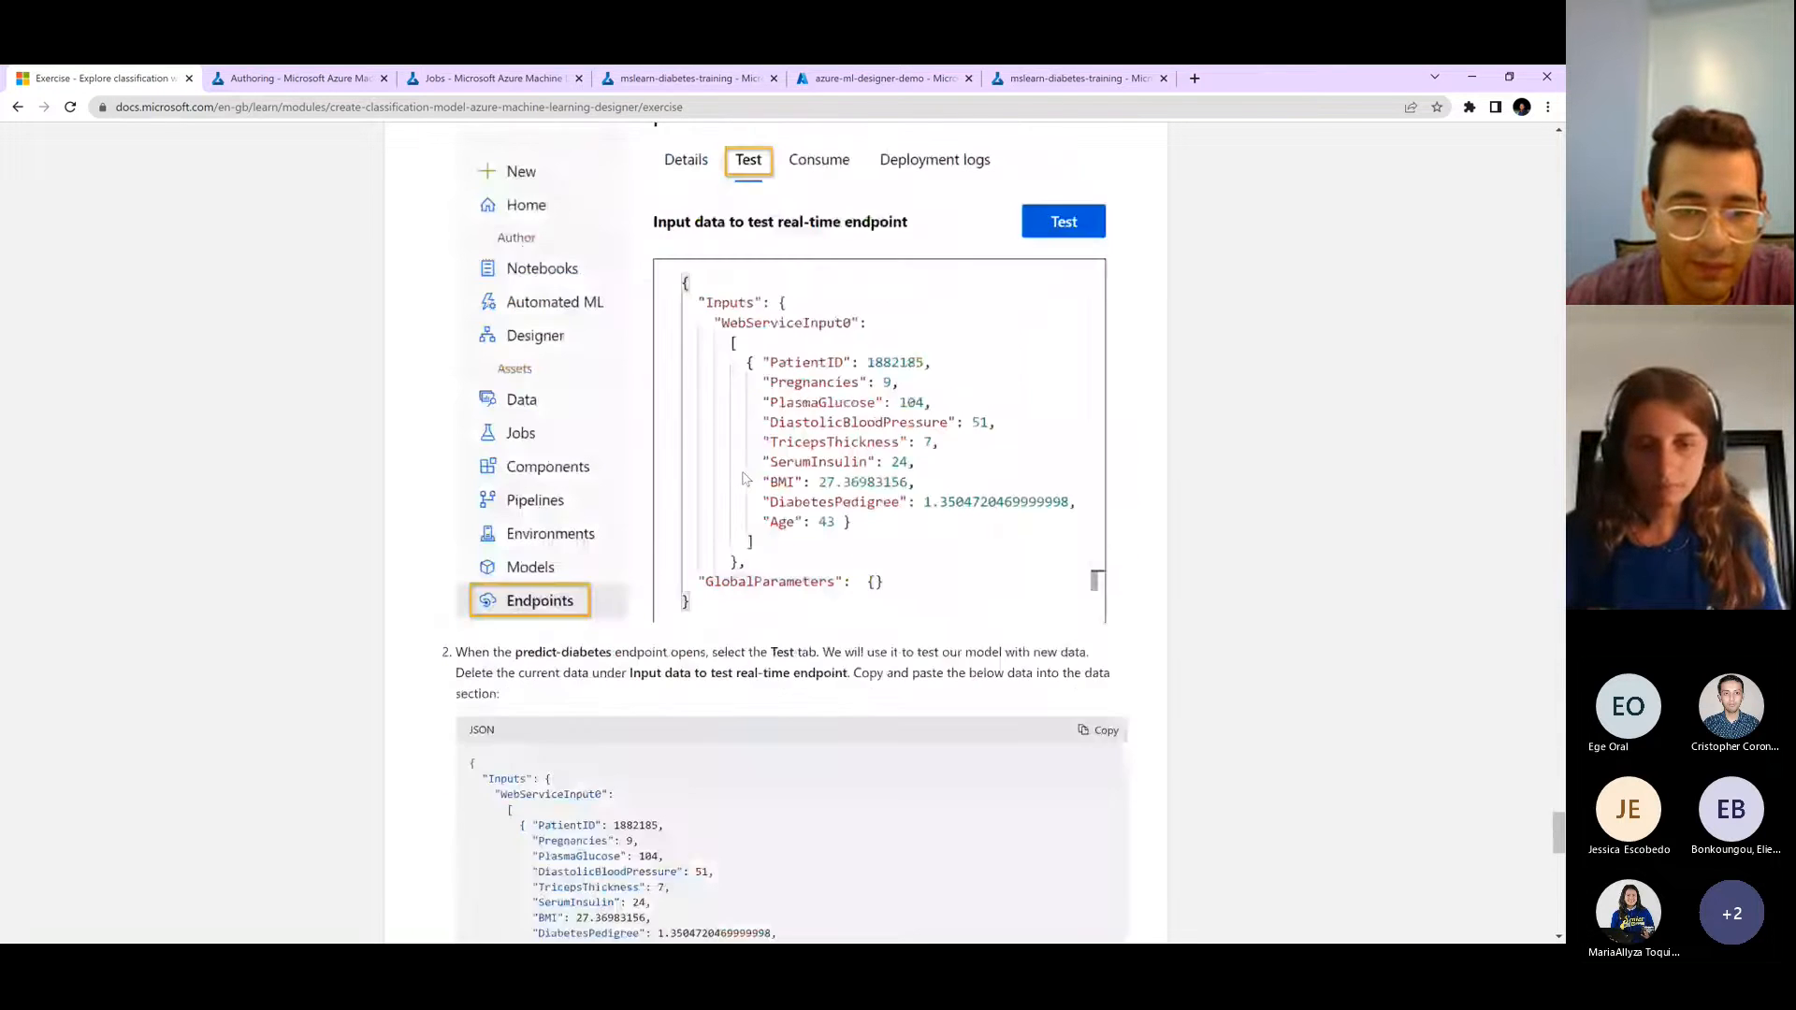
scroll(744, 476, up, 2)
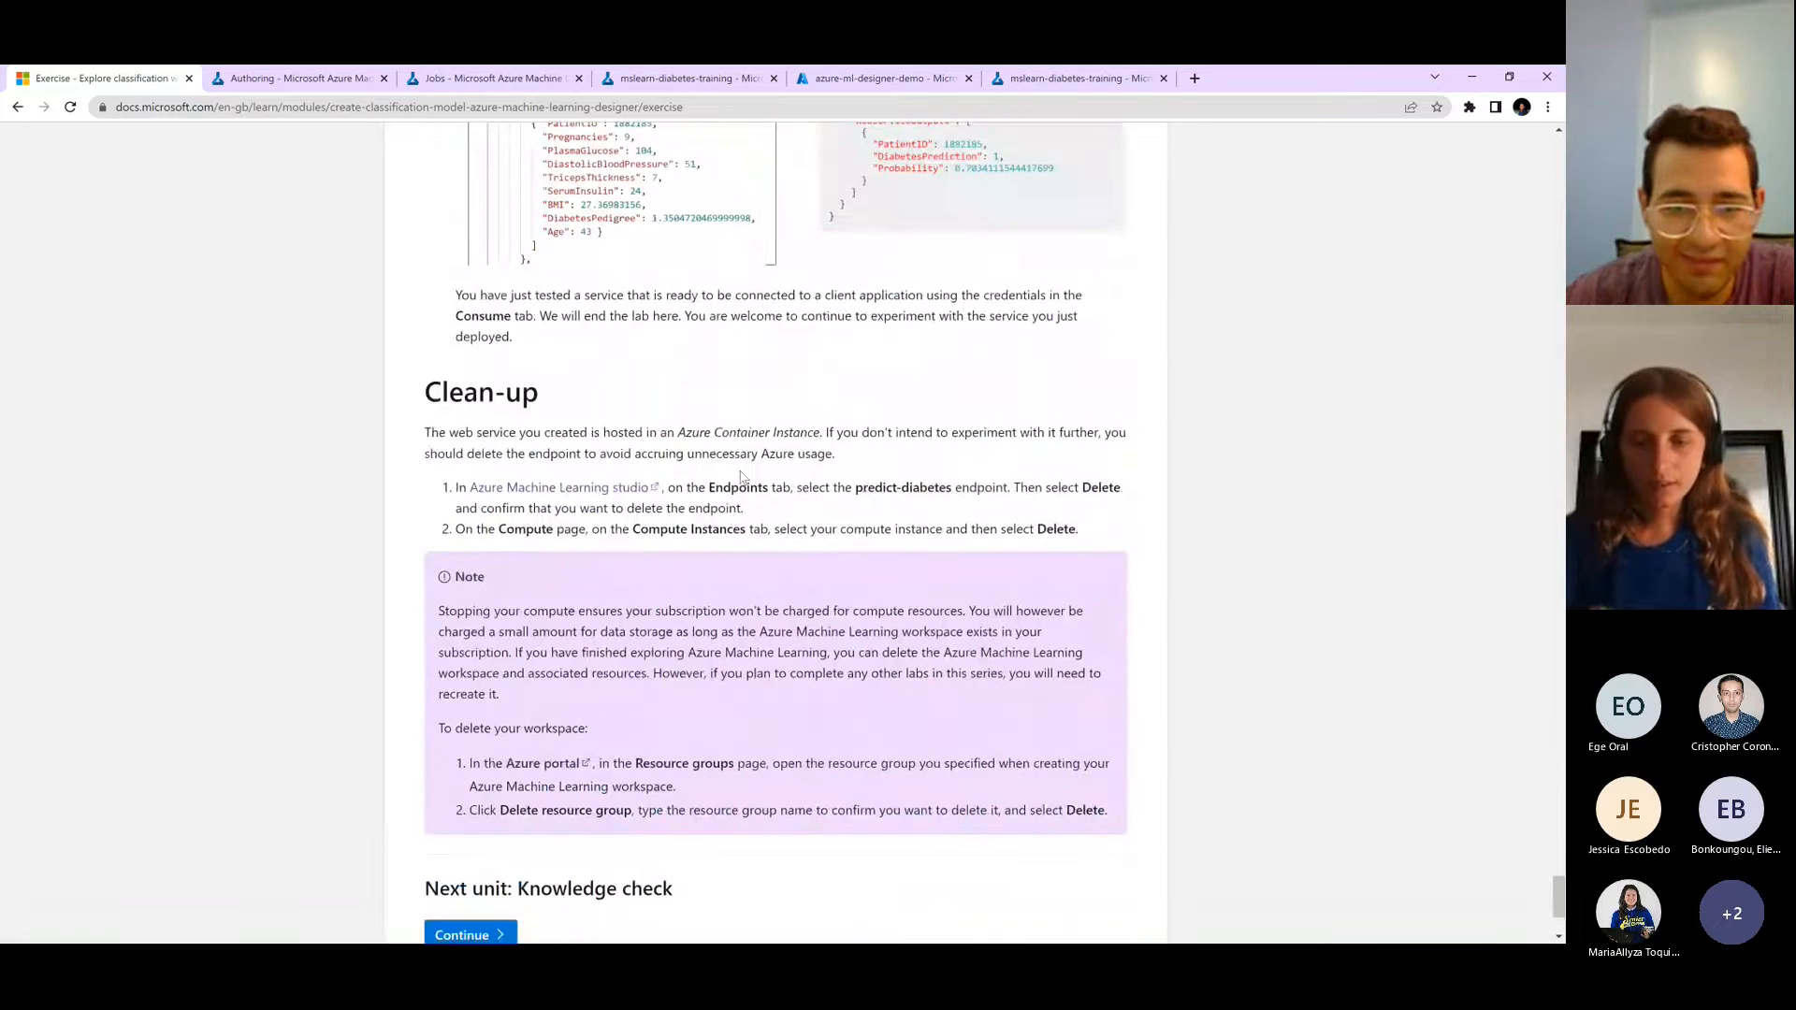
scroll(740, 477, up, 10)
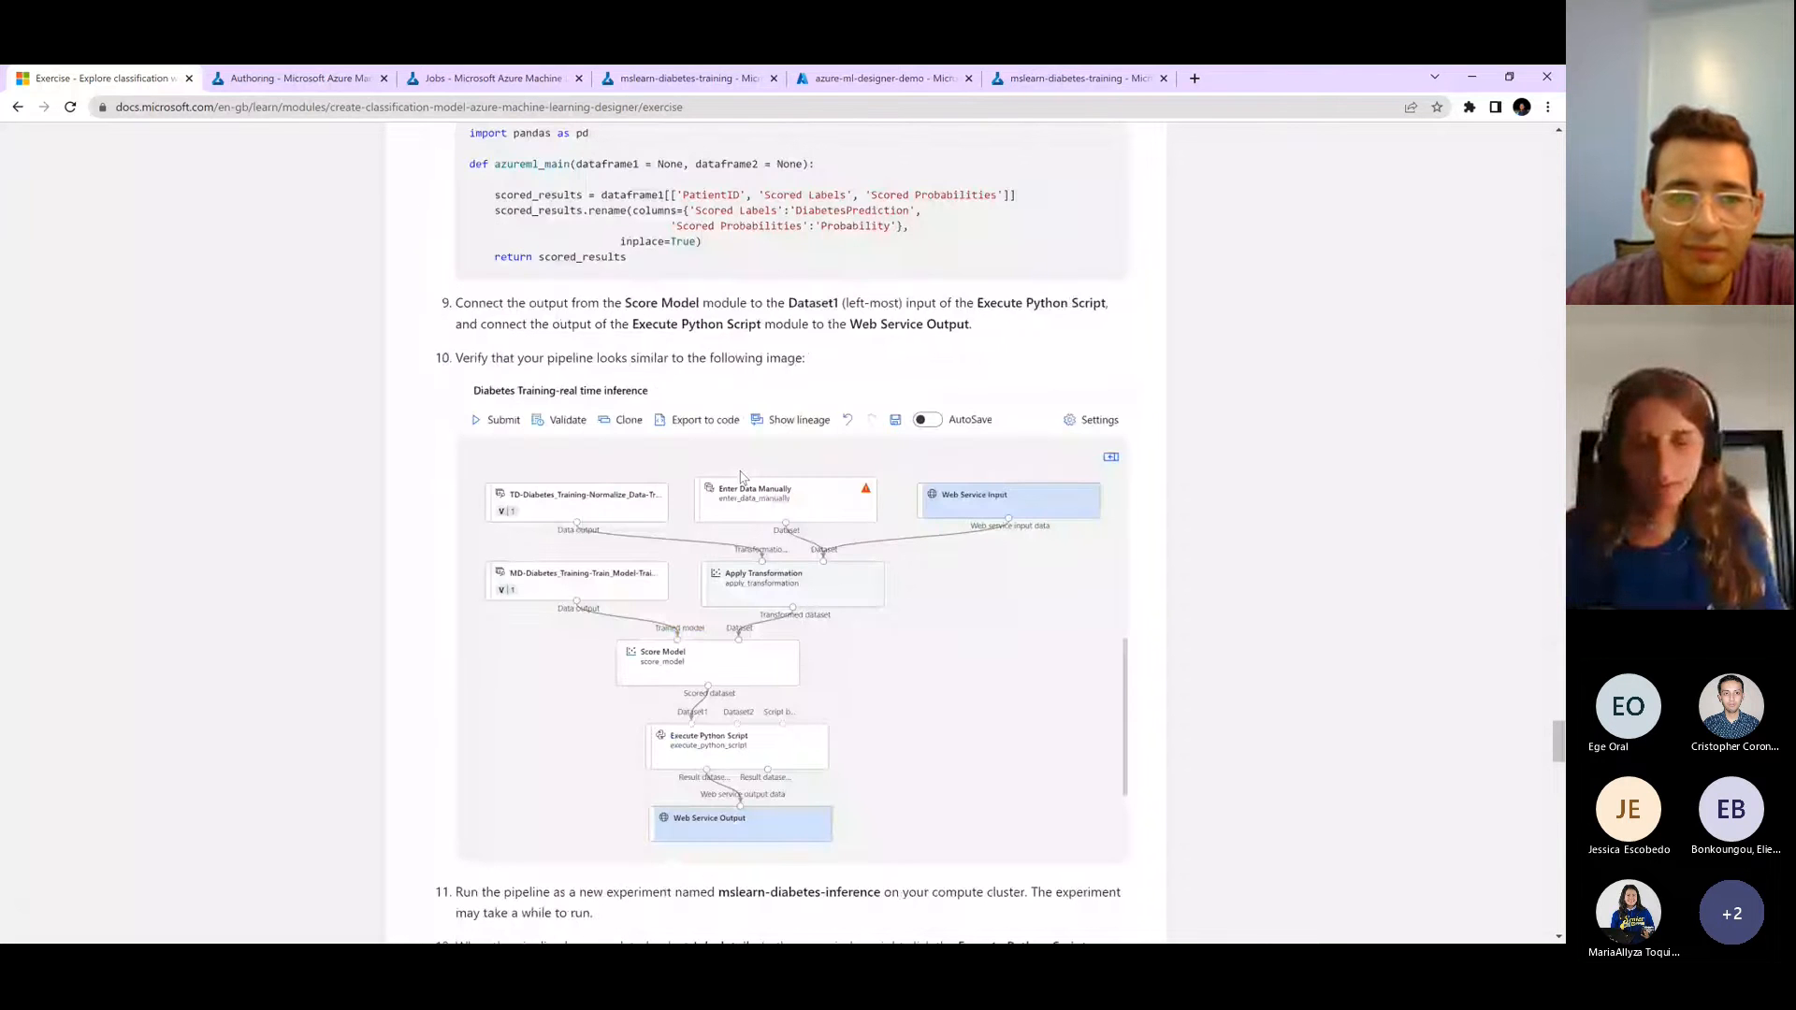
scroll(745, 463, down, 4)
scroll(745, 463, up, 1)
- Dismiss the notifications on the Predict Diabetes job page and place its browser tab directly beside the exercise tab
click(493, 78)
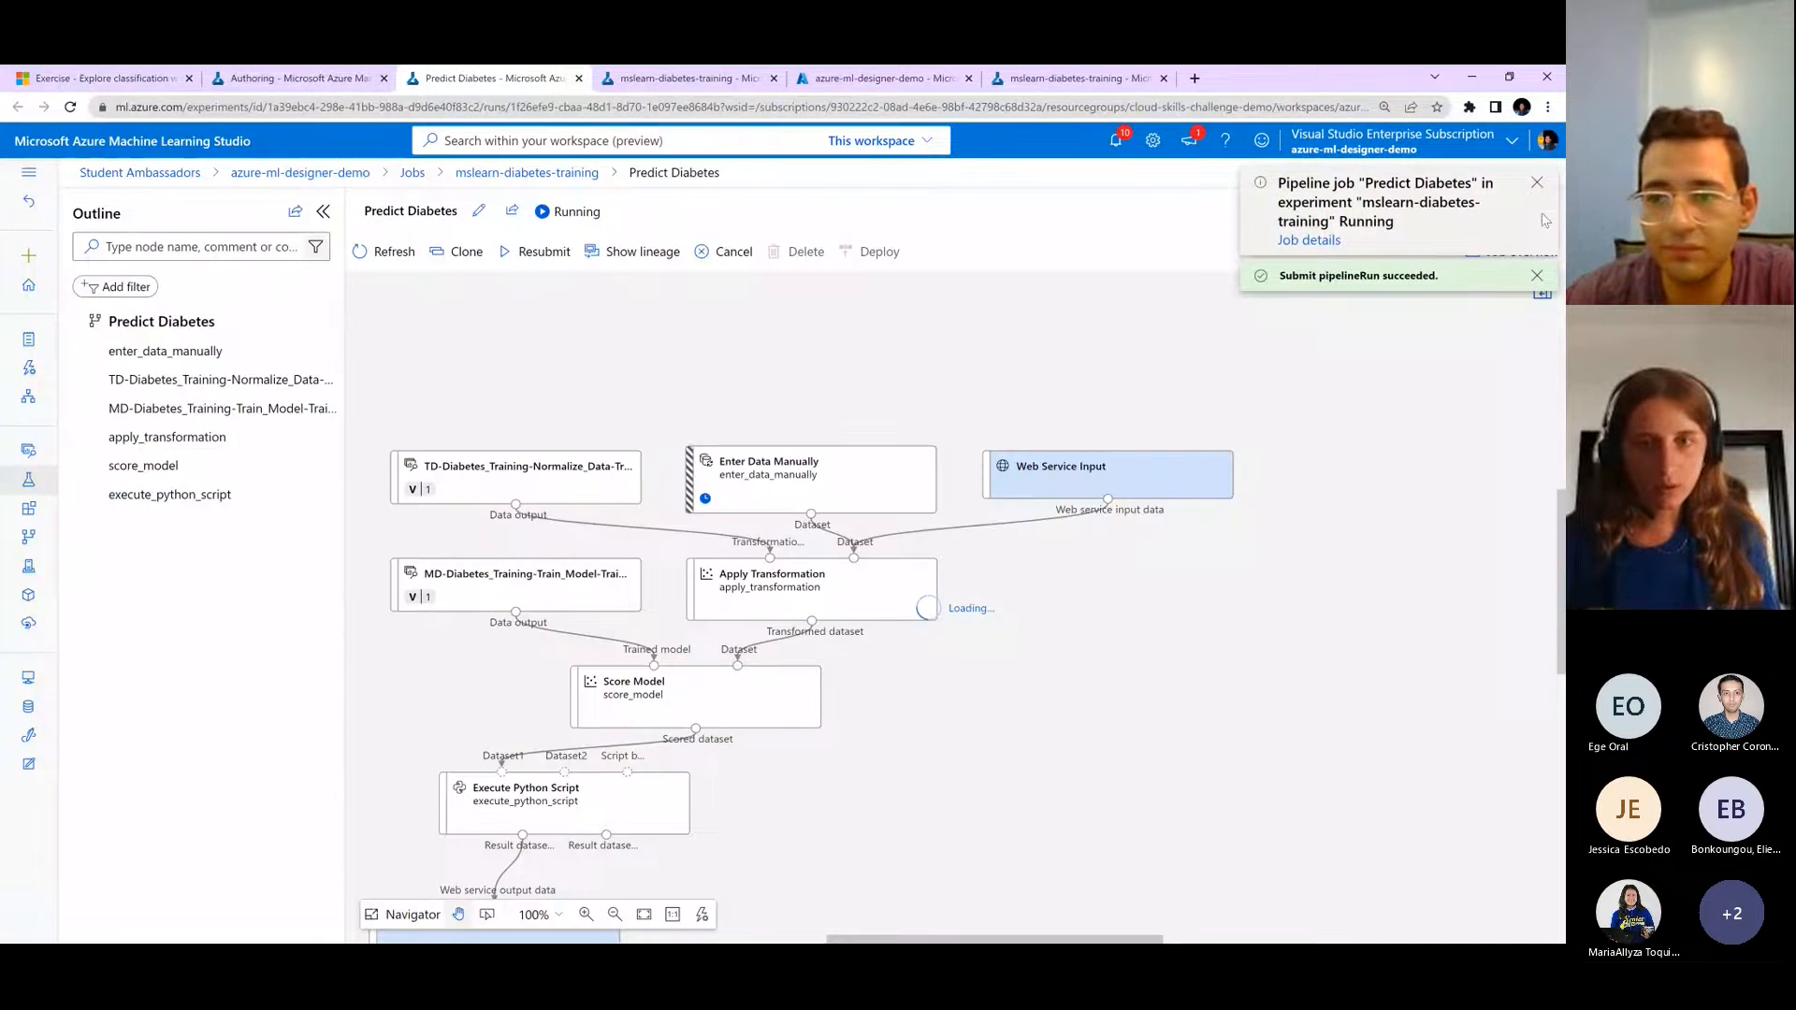
click(1539, 184)
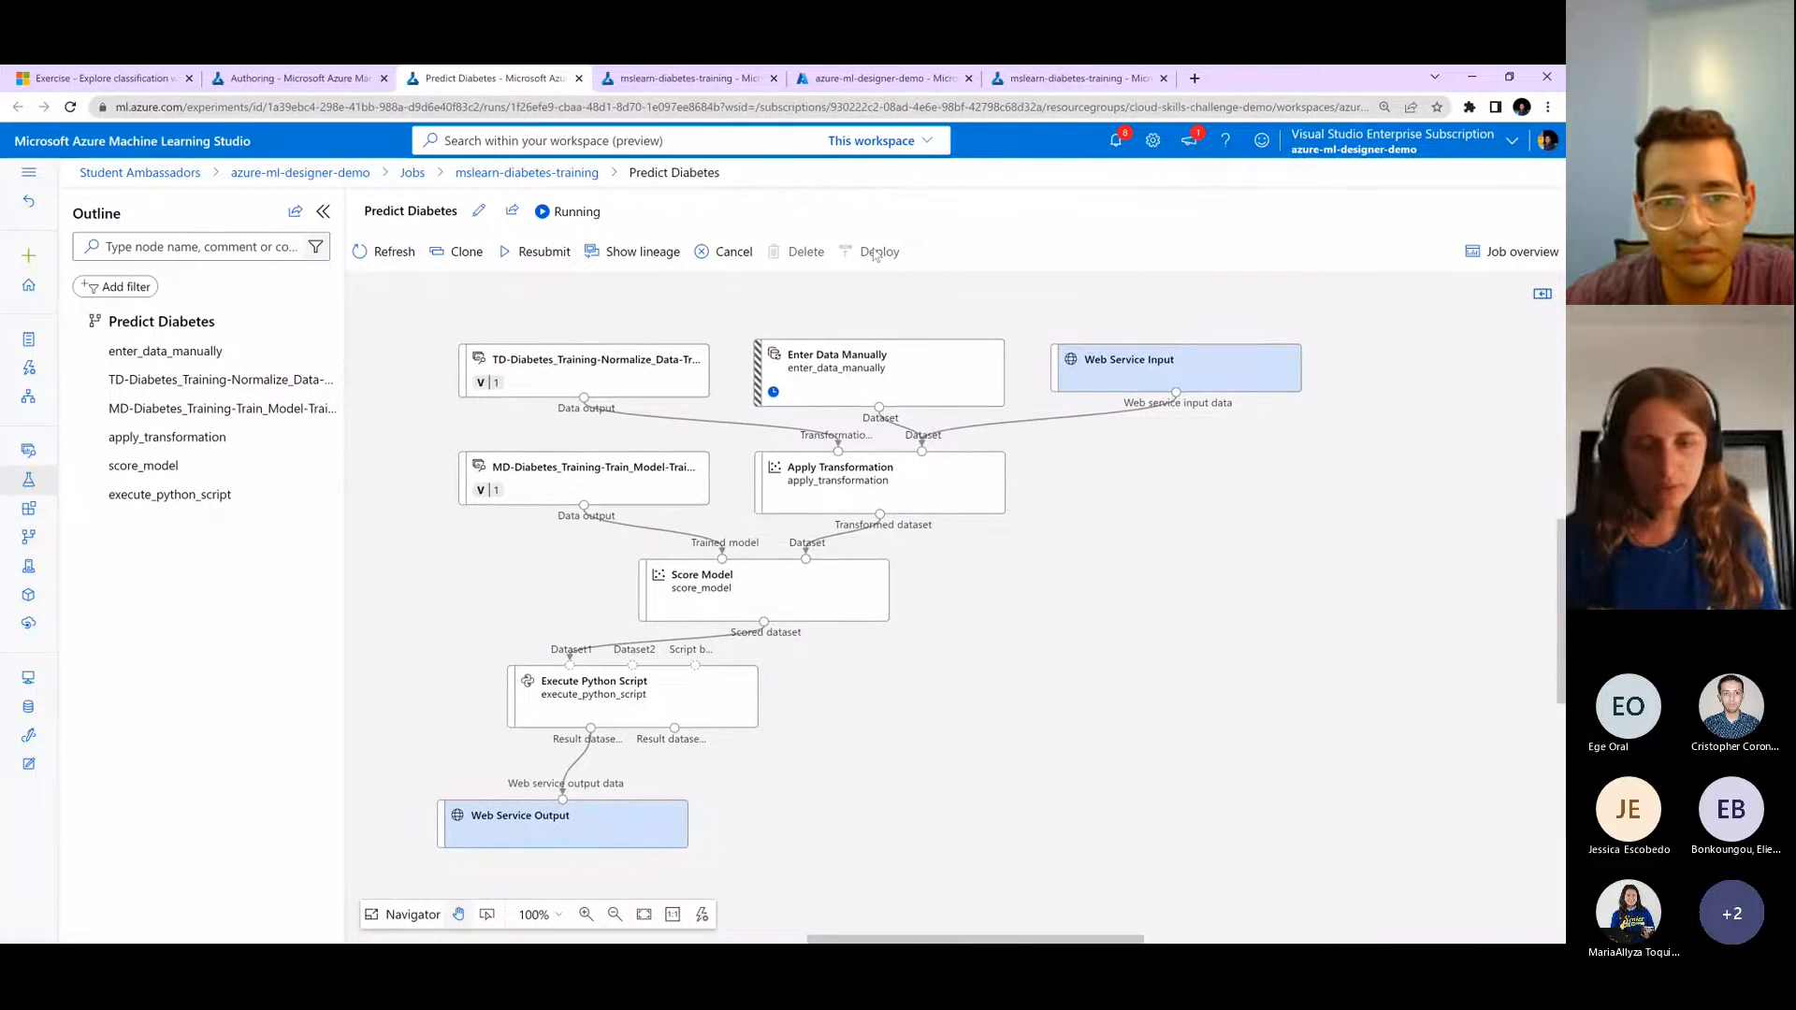
click(102, 79)
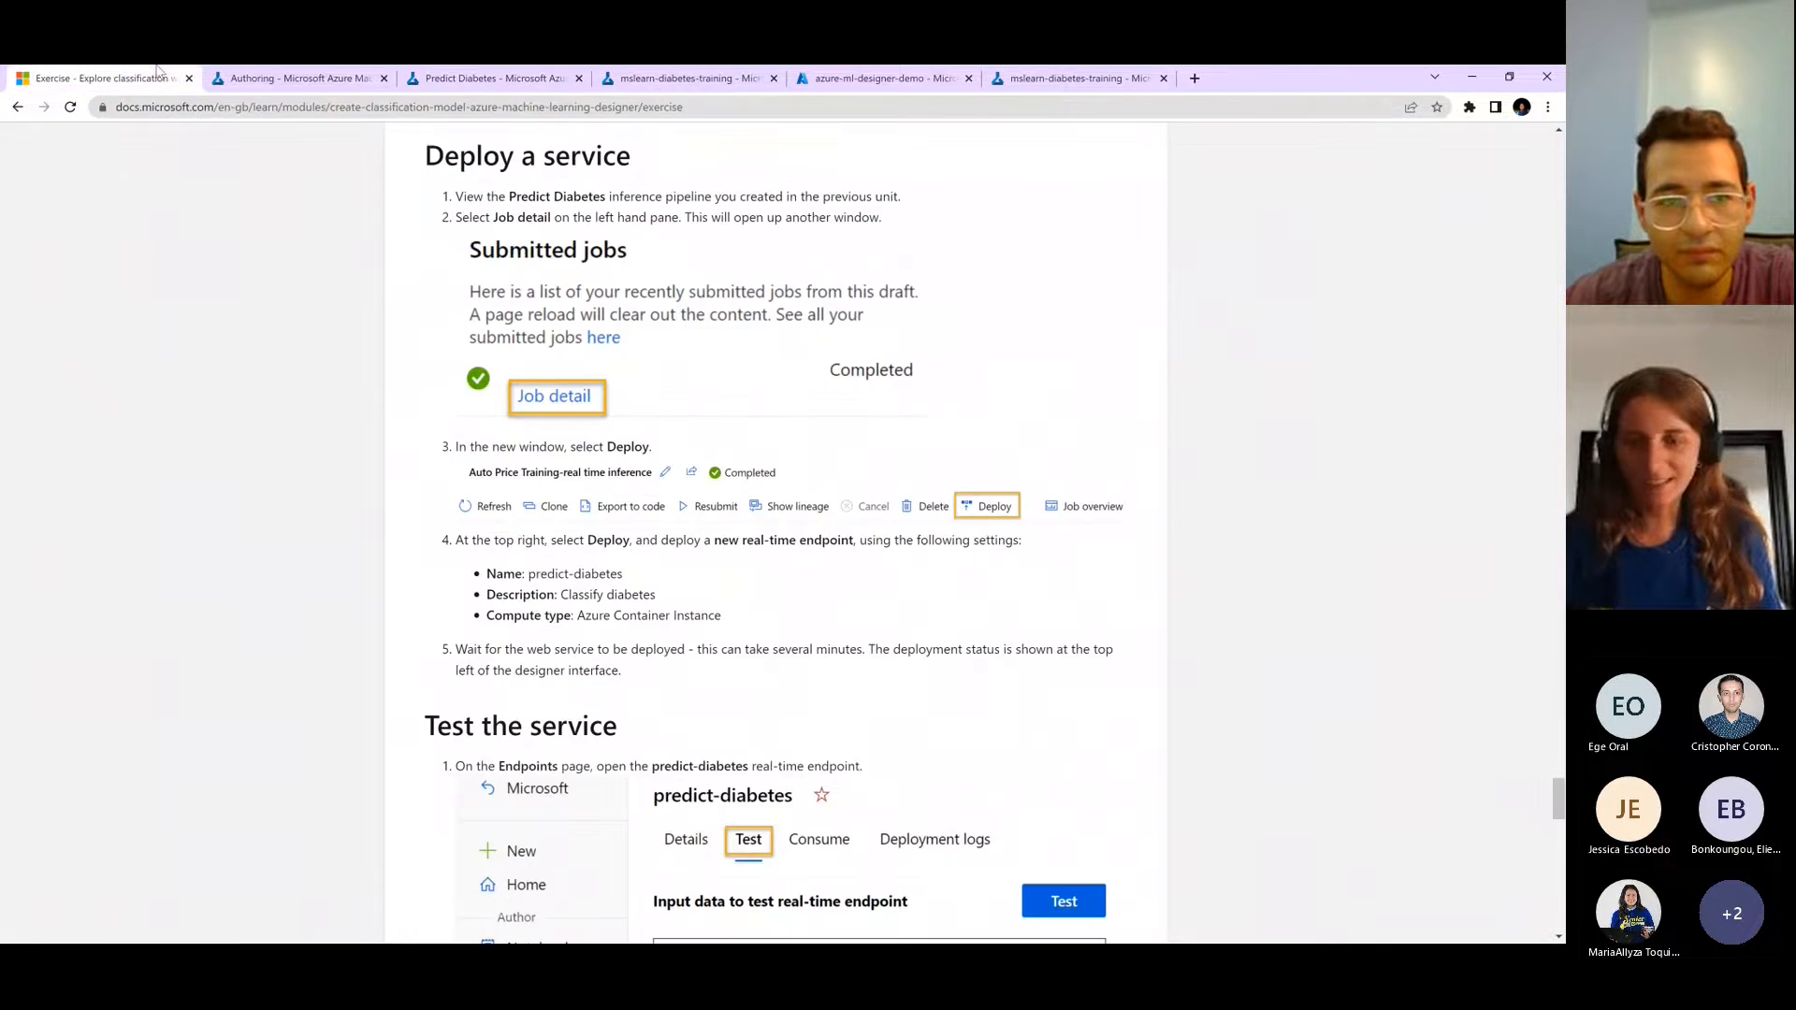
drag(472, 77, 274, 77)
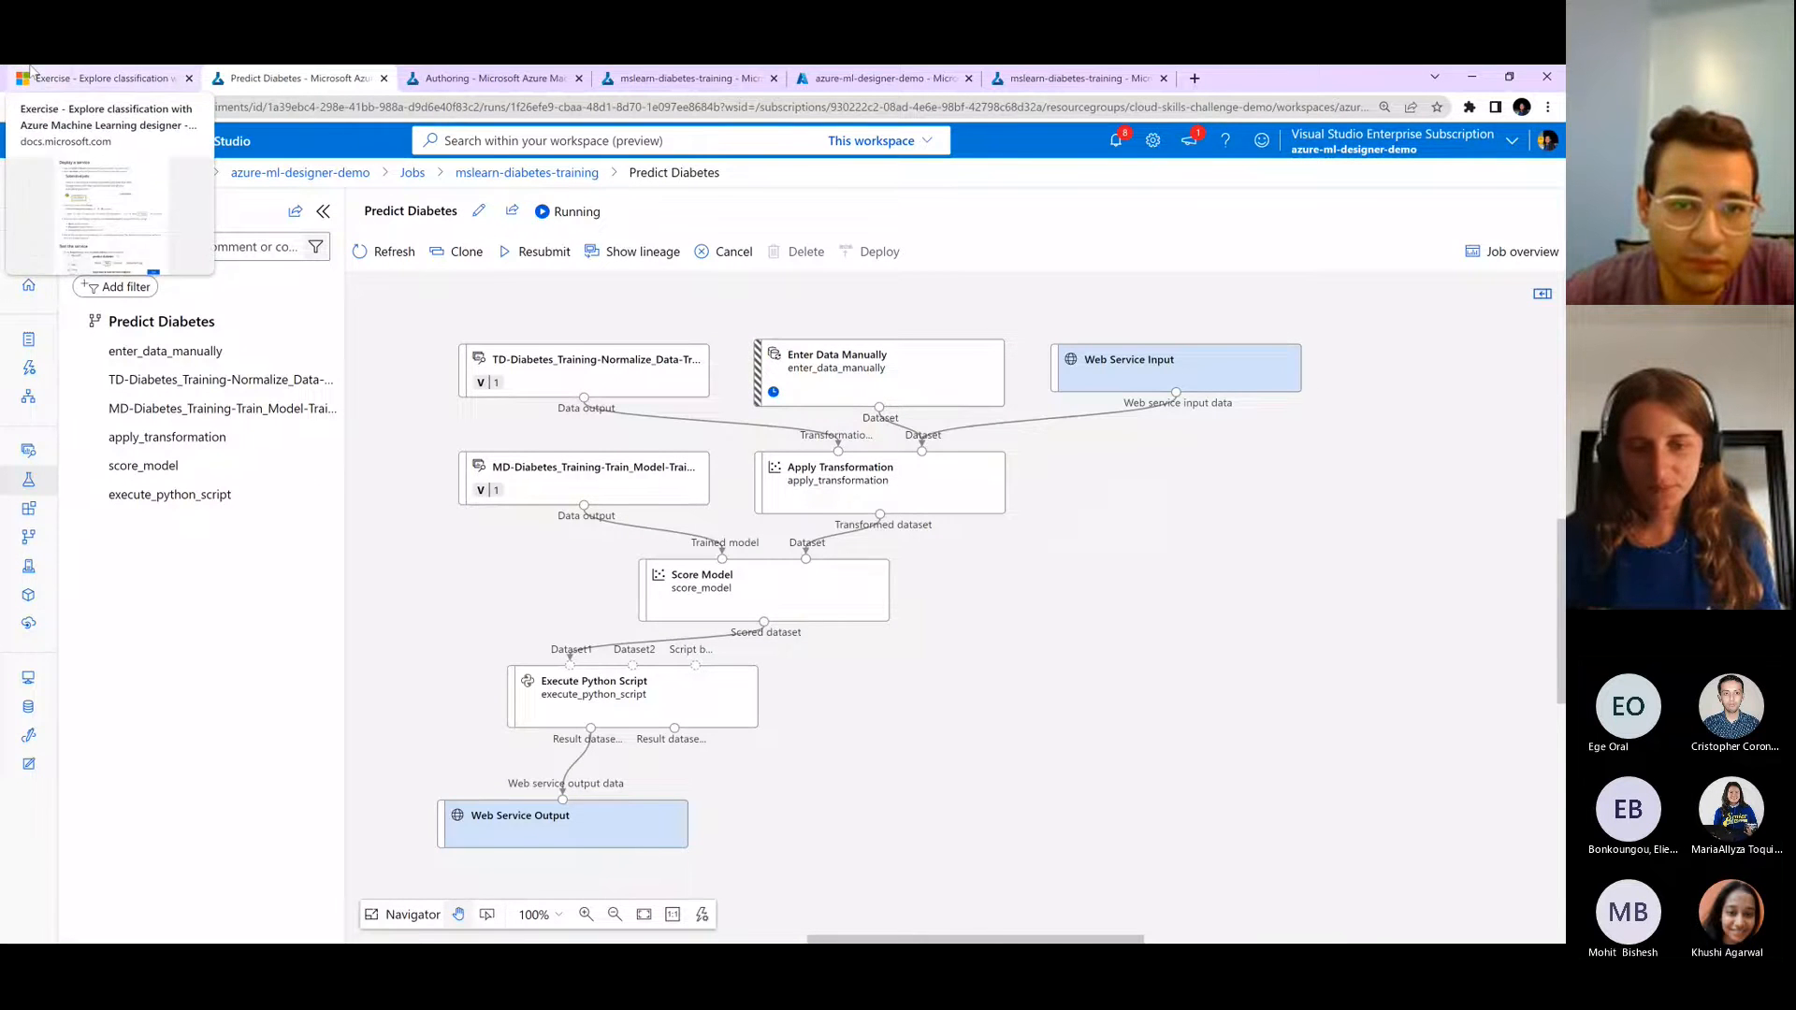
- Return to the exercise and review how the Deploy a service section goes from Job detail to Deploy
click(31, 73)
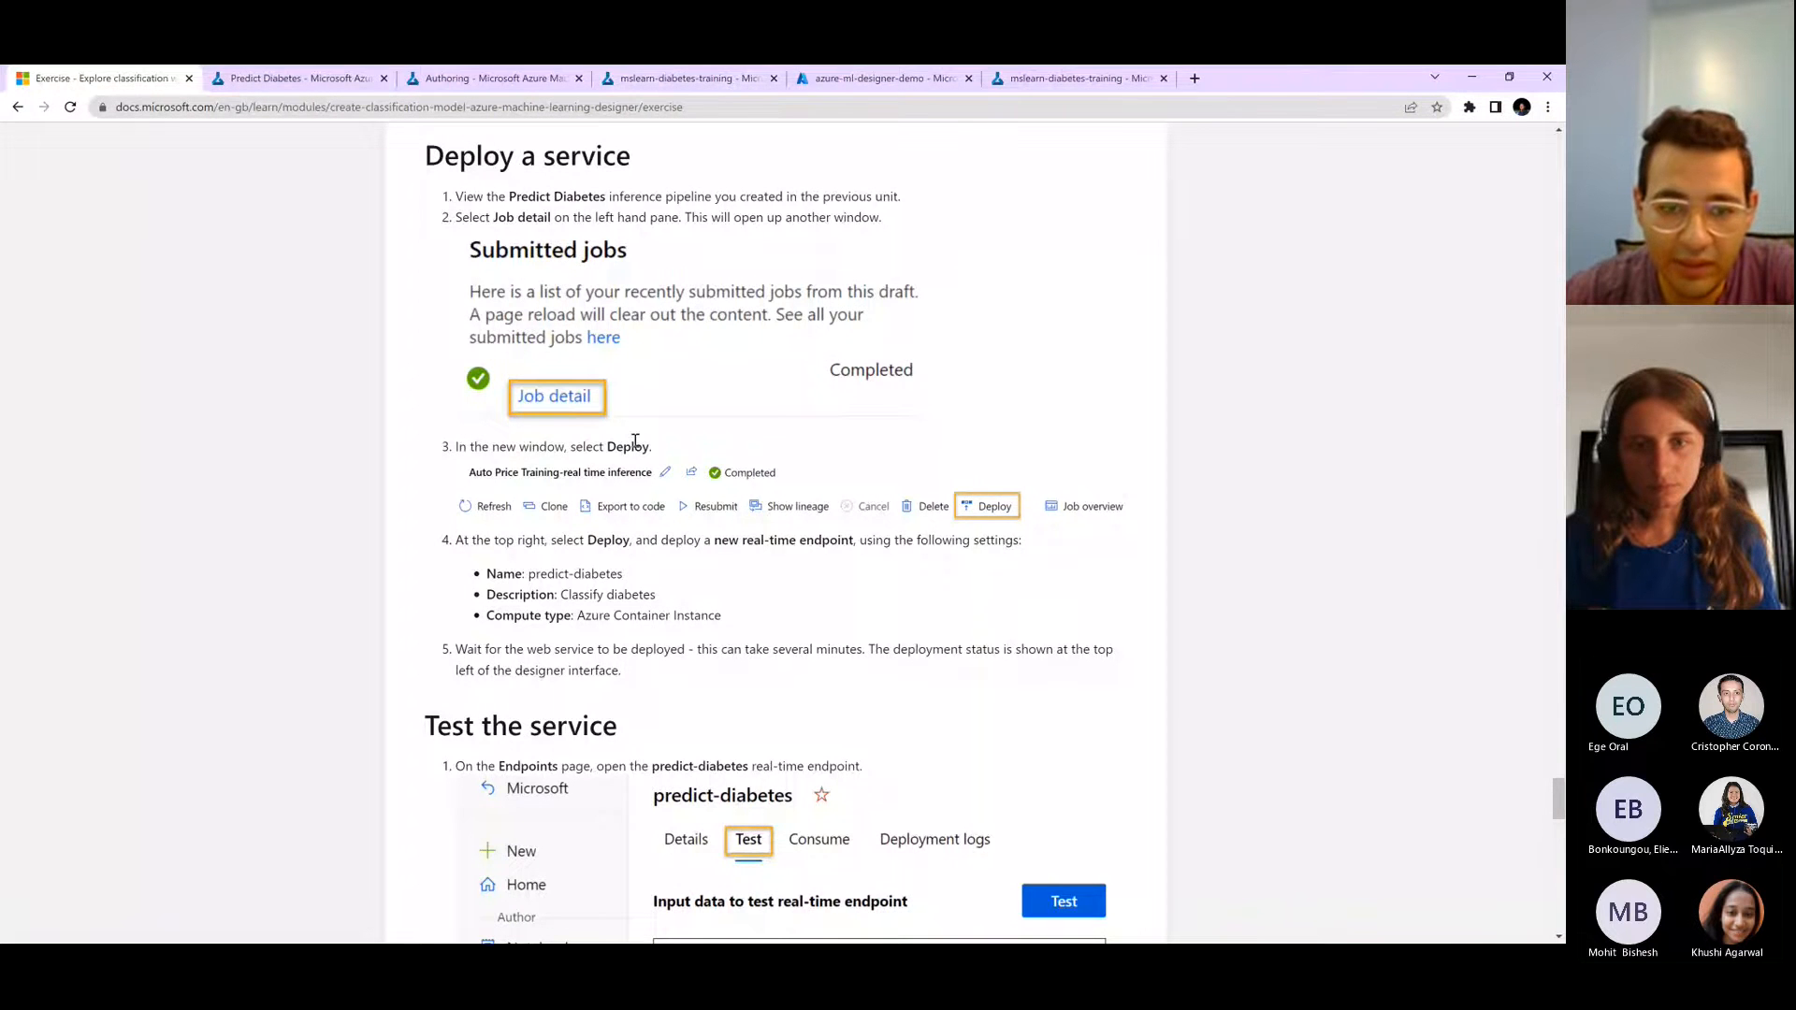
scroll(635, 441, down, 1)
scroll(643, 443, up, 3)
scroll(644, 443, down, 2)
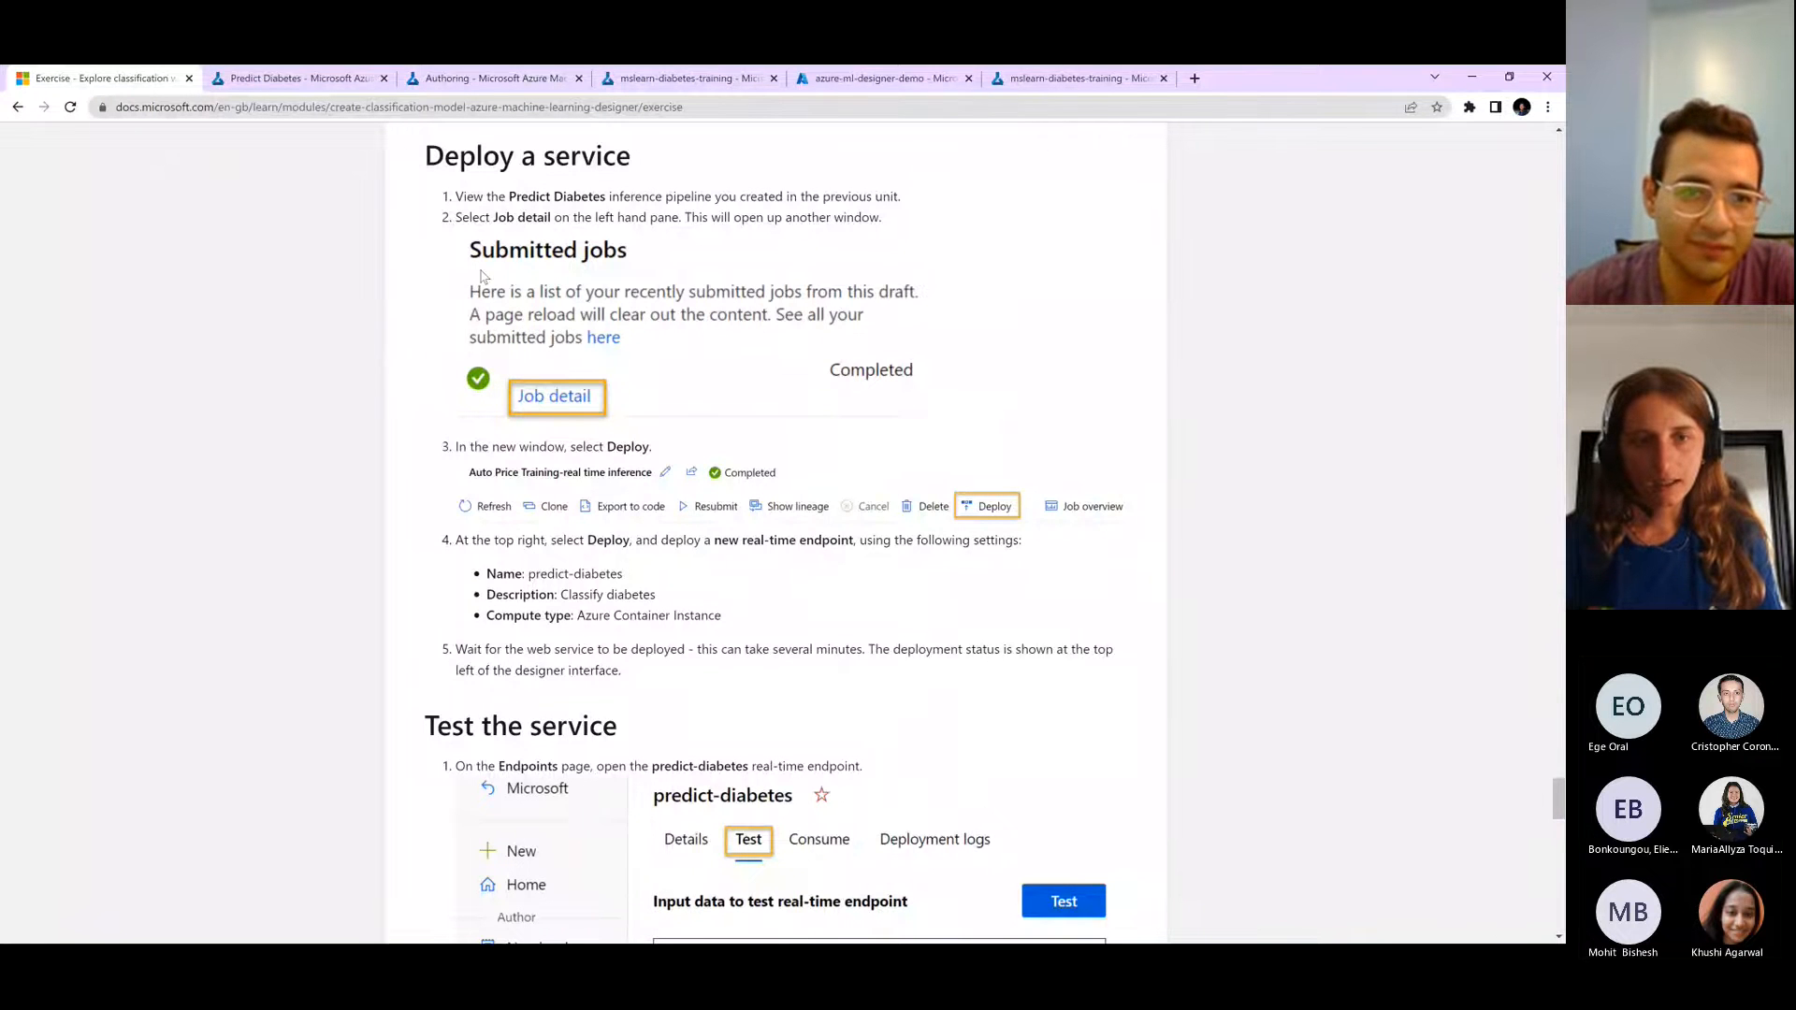
- Compare the designer draft with the Predict Diabetes job page, and close the designer Authoring tab
click(497, 74)
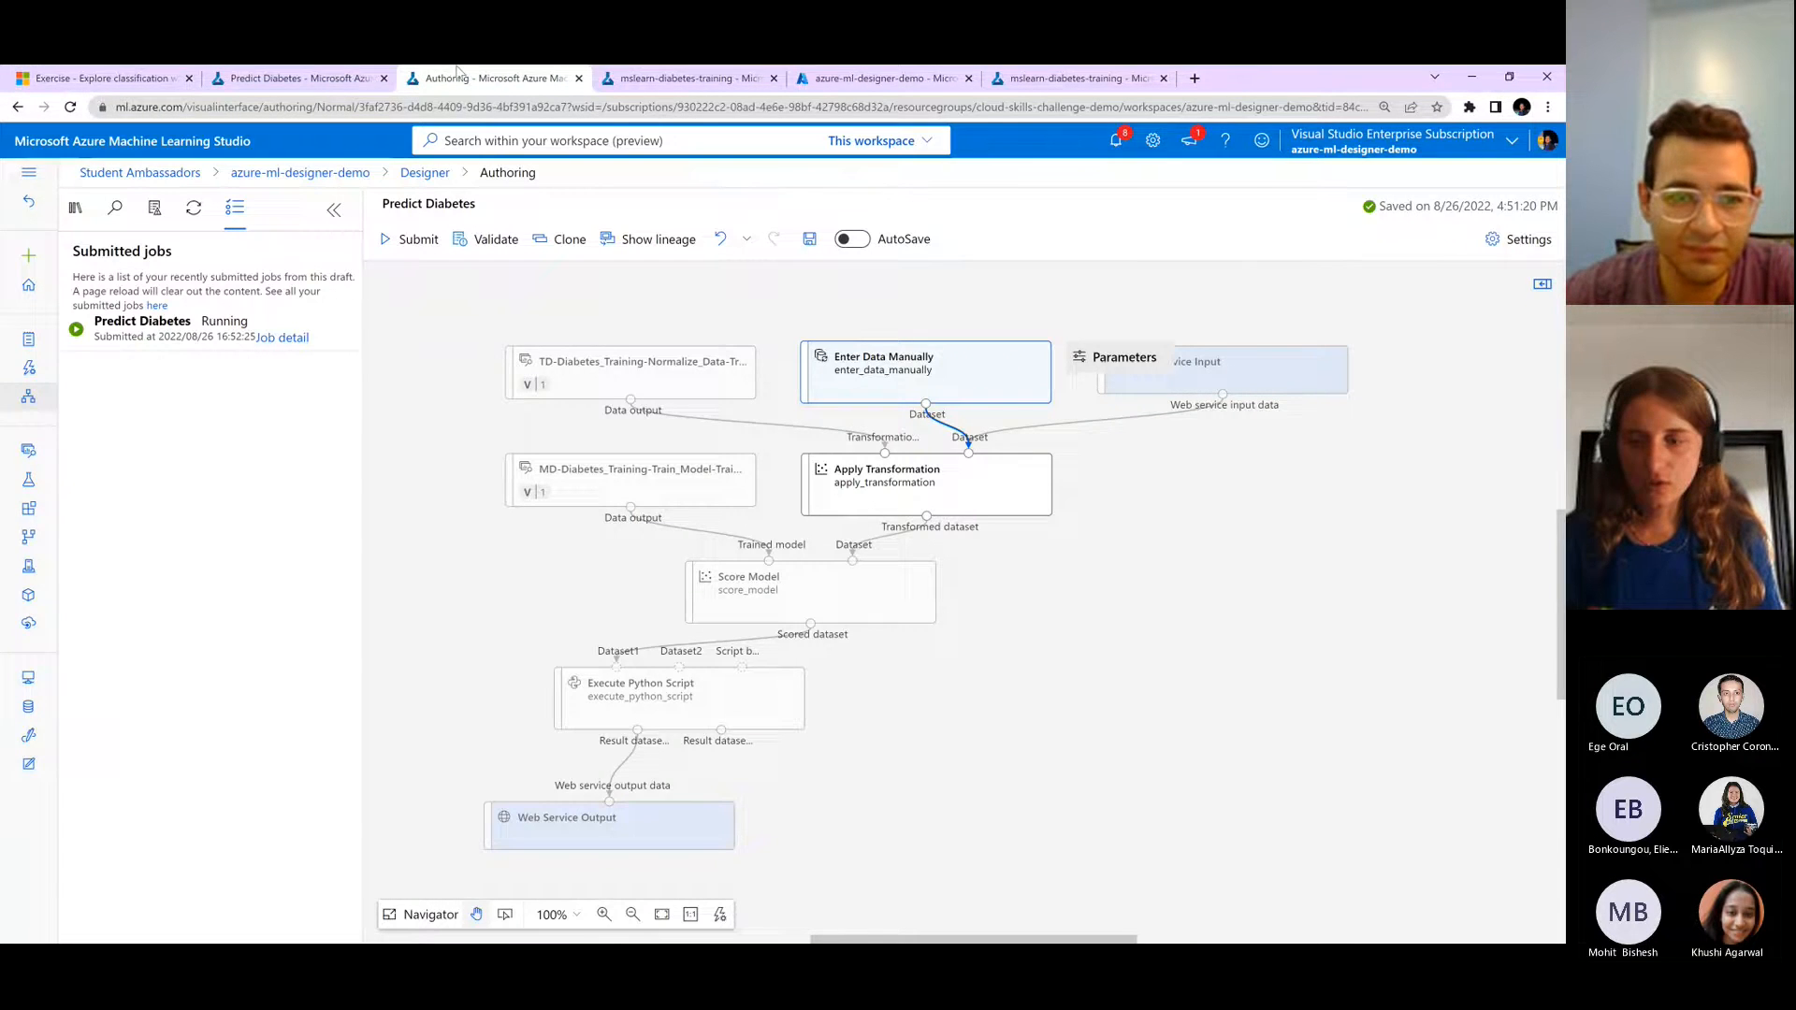
click(276, 85)
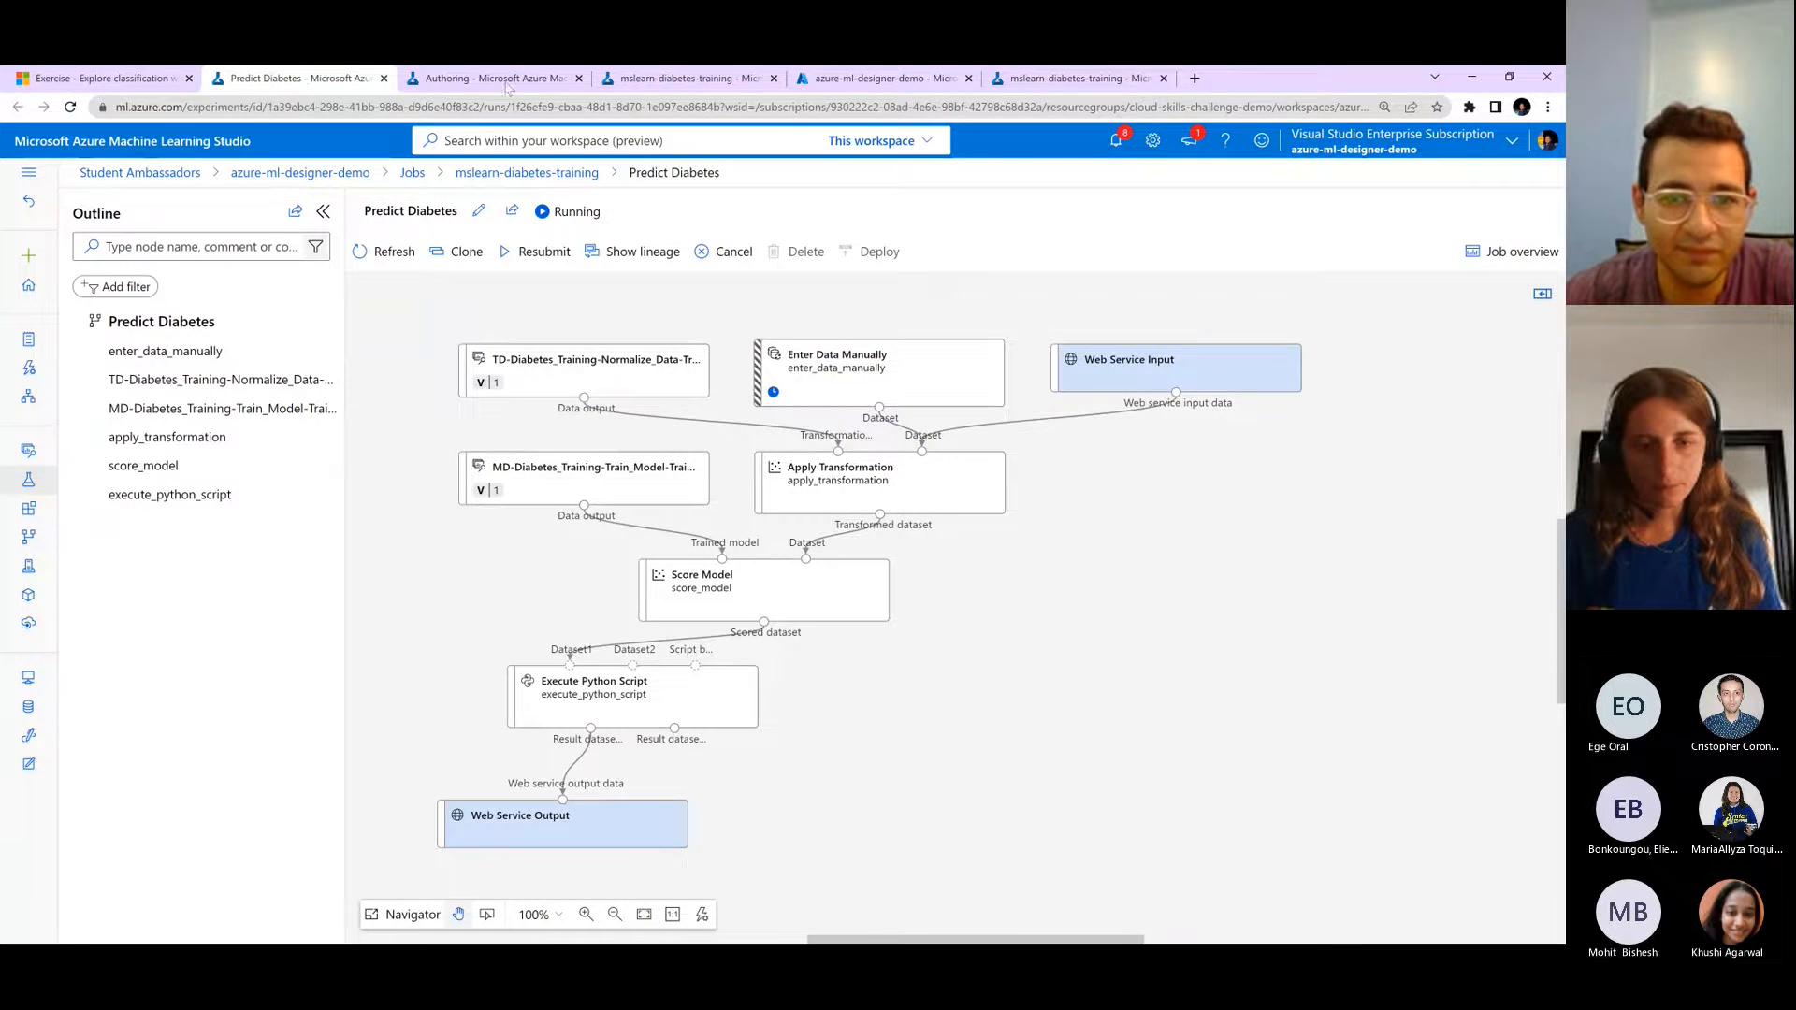
click(523, 79)
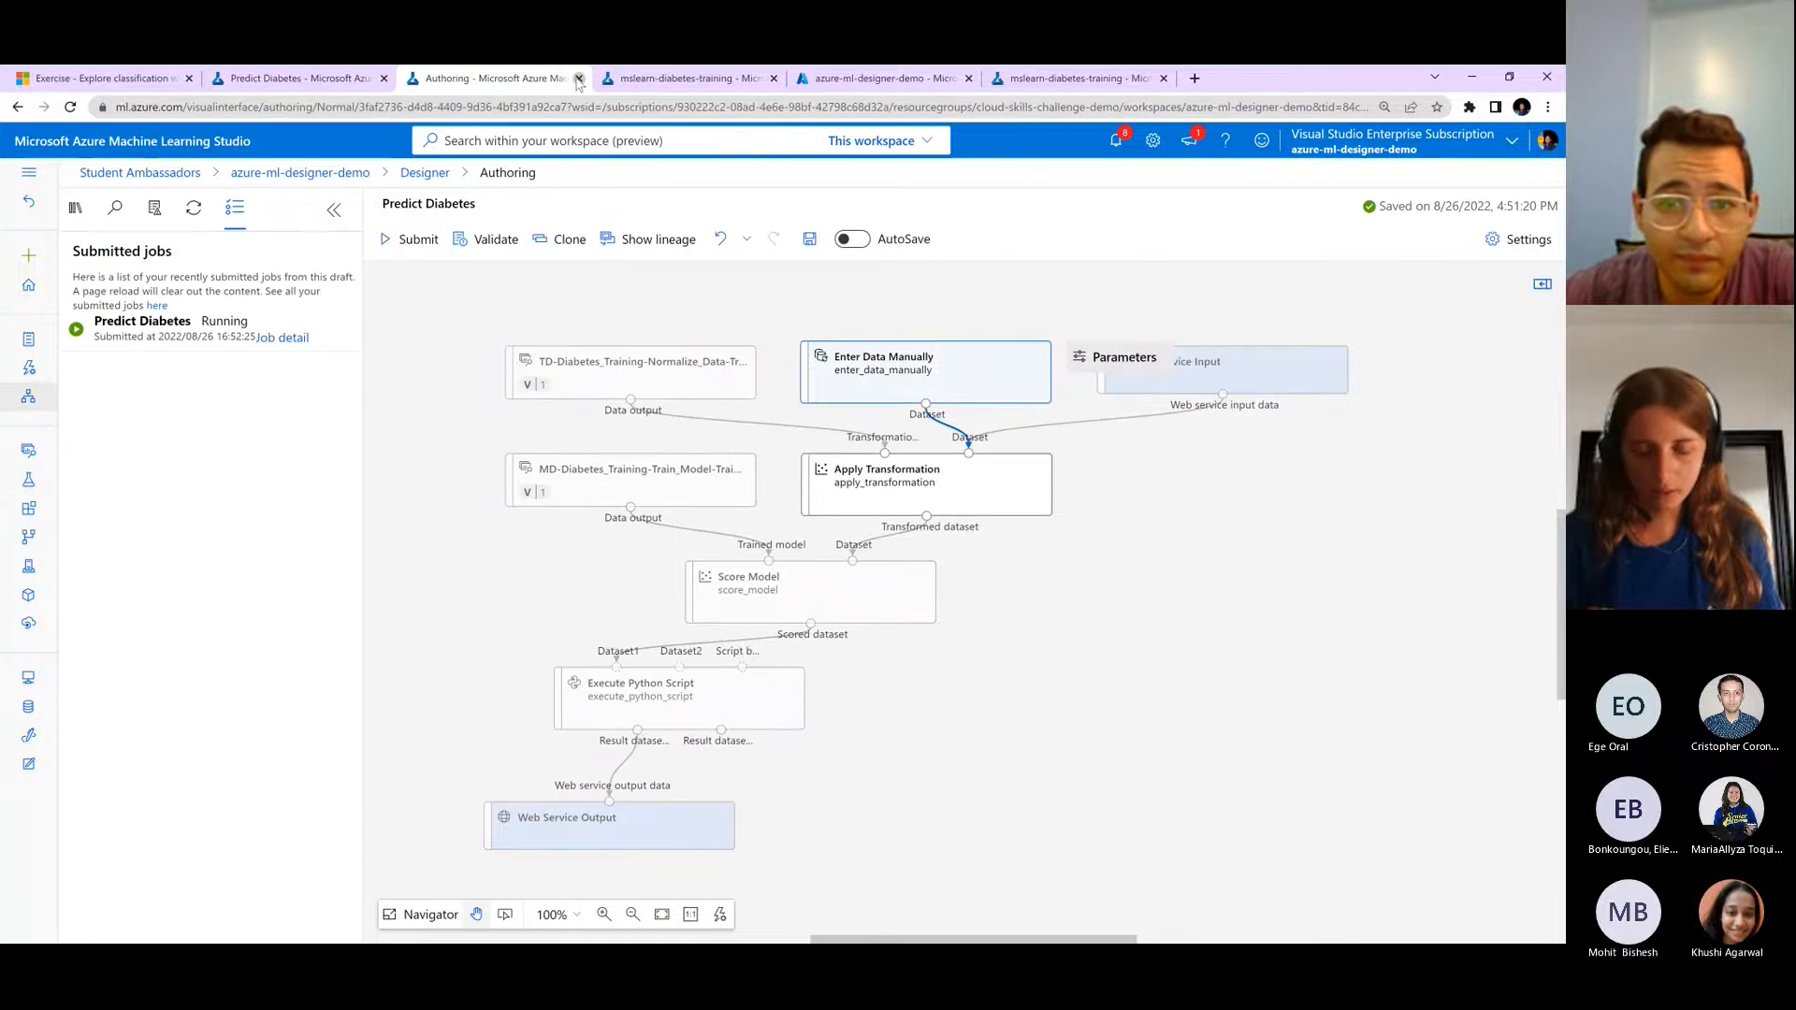
click(578, 78)
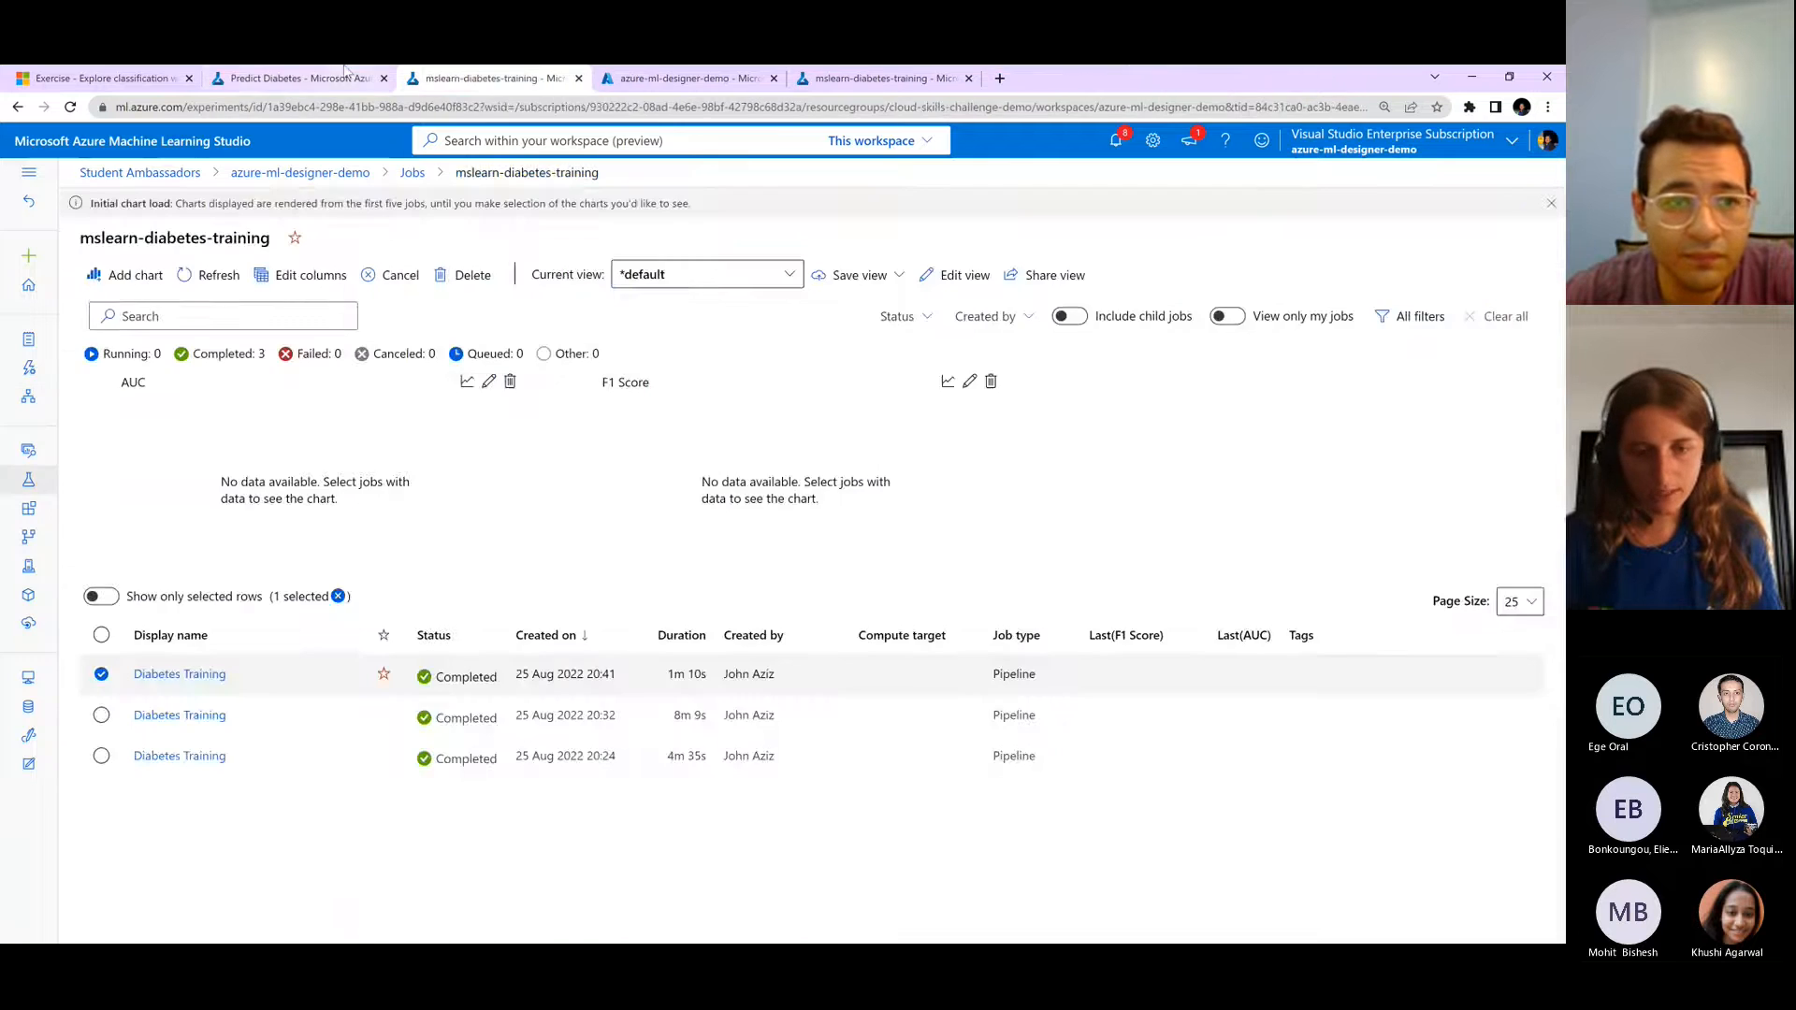
- Go back to the exercise and reread the real-time endpoint settings and the start of Test the service
click(7, 77)
scroll(764, 707, down, 1)
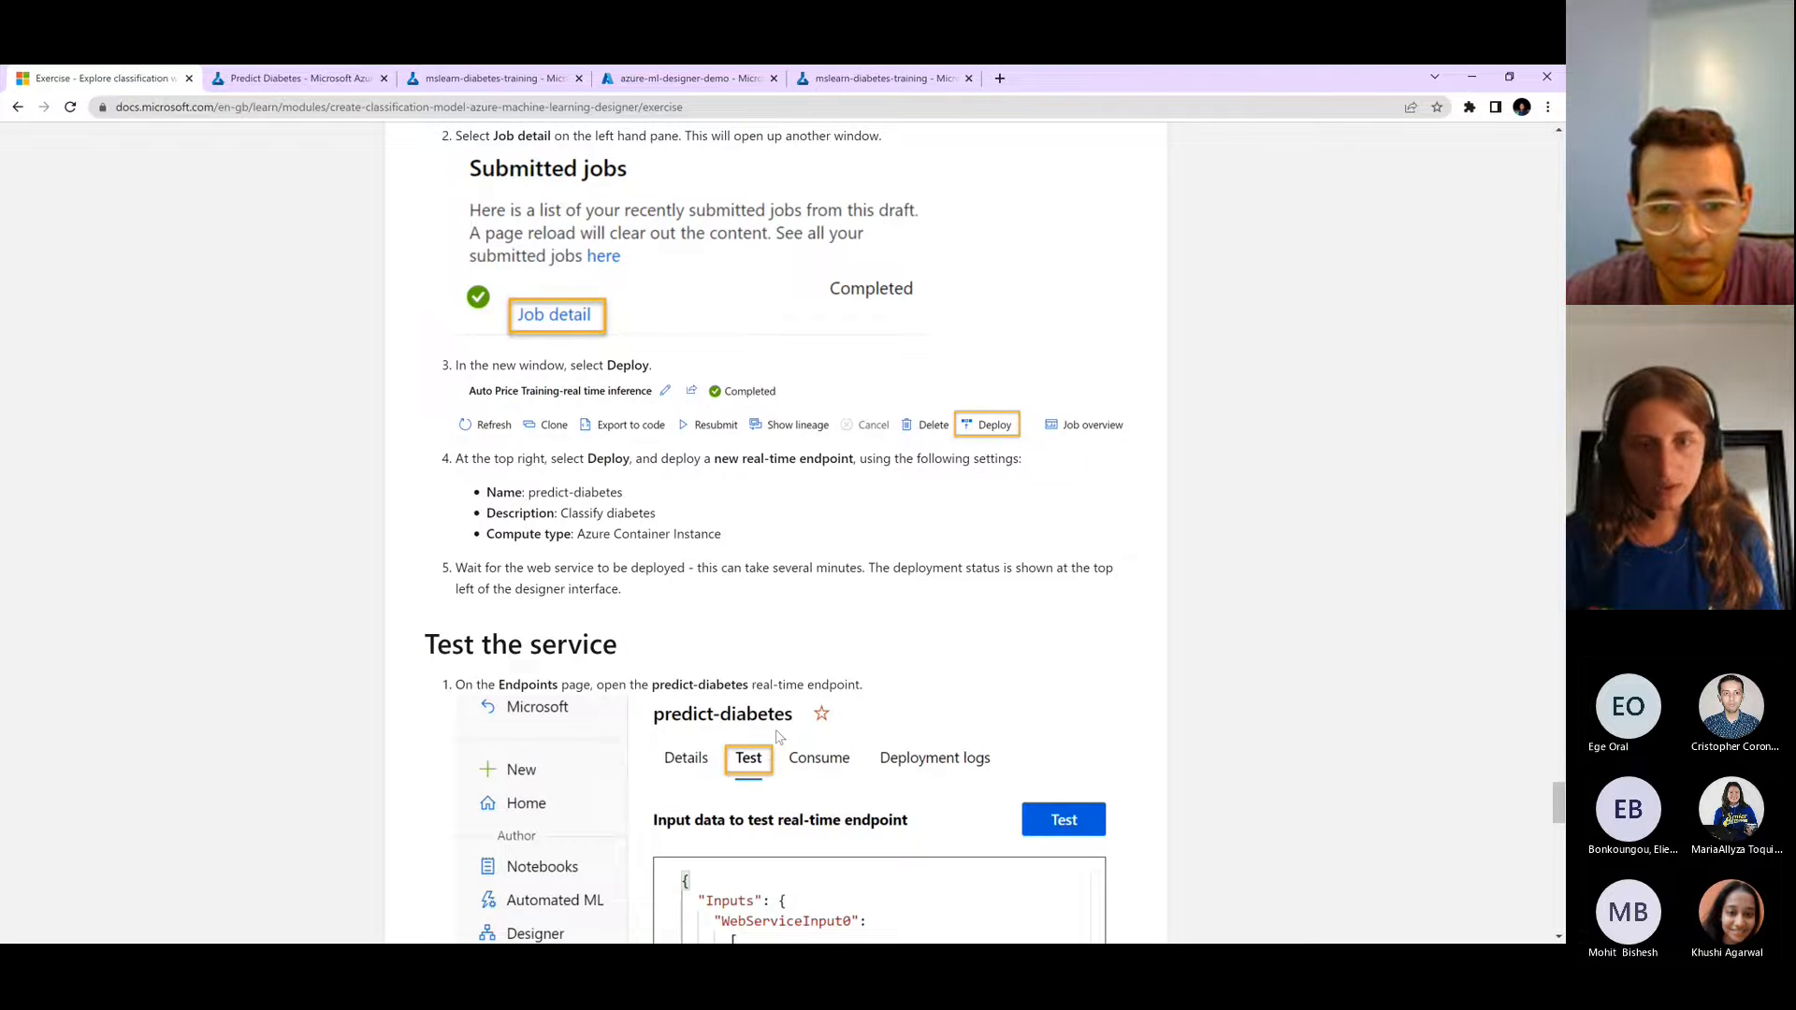
scroll(777, 737, down, 3)
scroll(865, 448, up, 4)
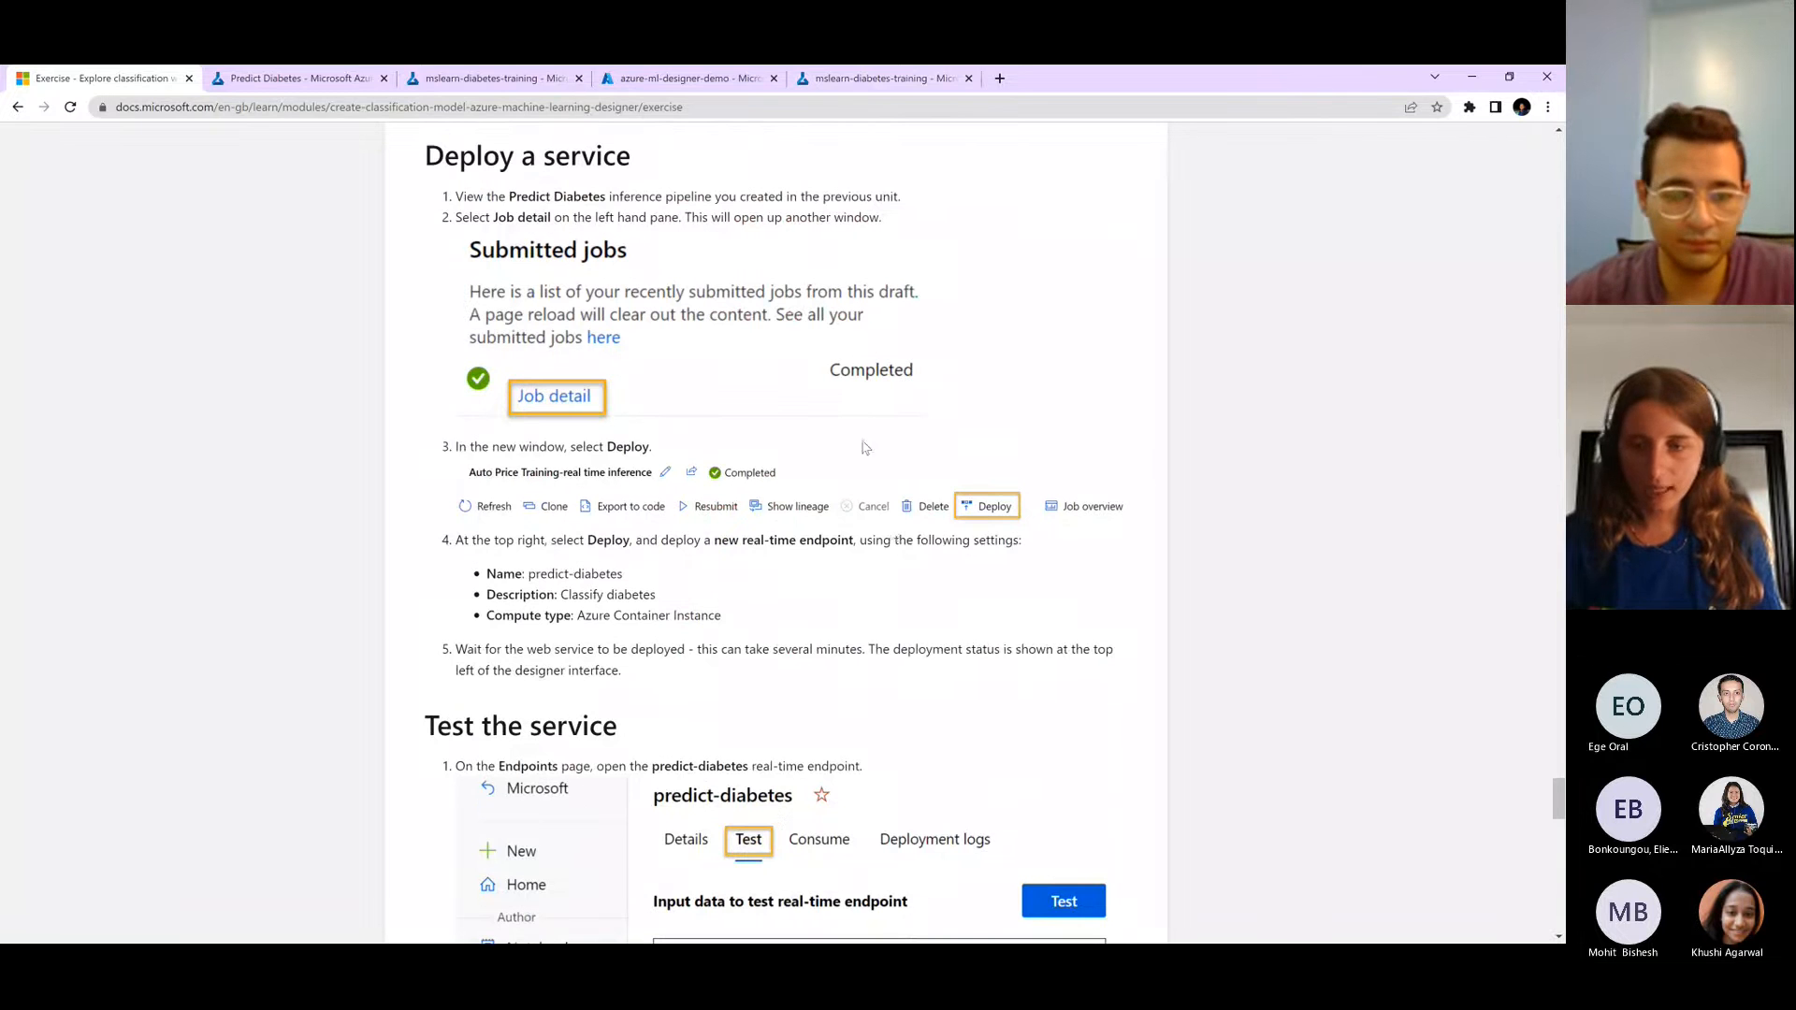
- Open the Windows Start menu
key(super)
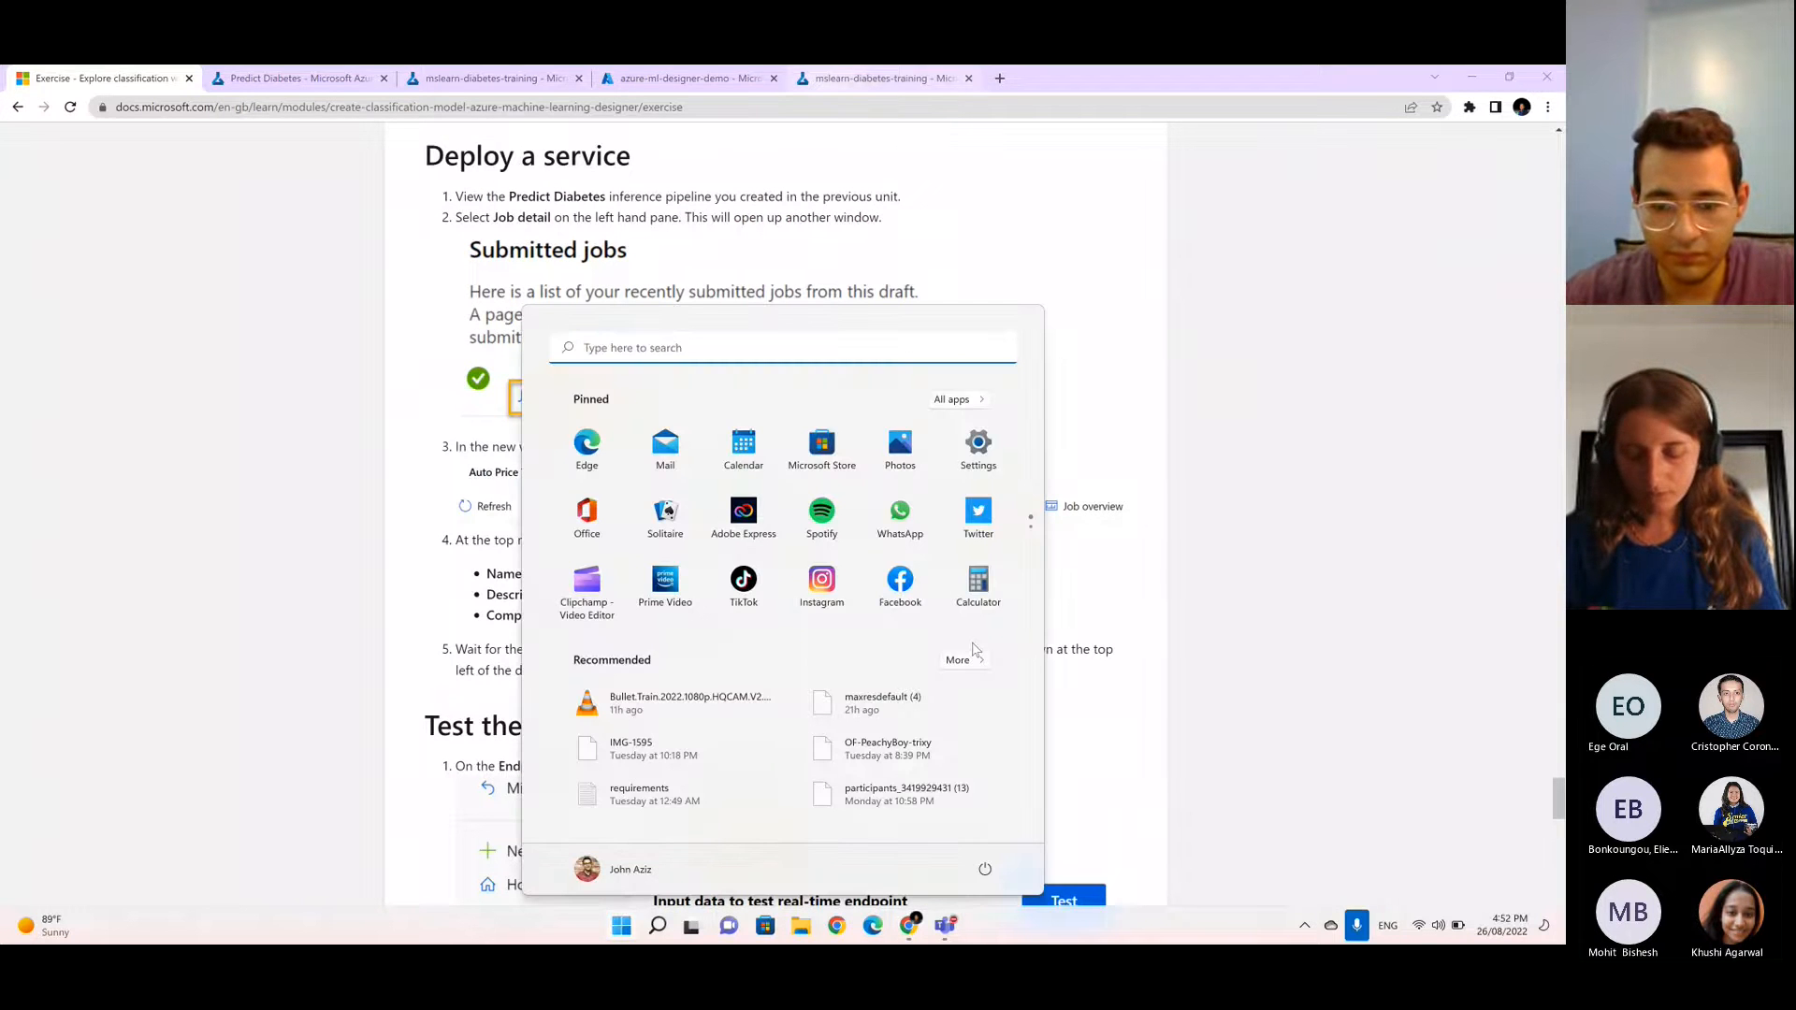